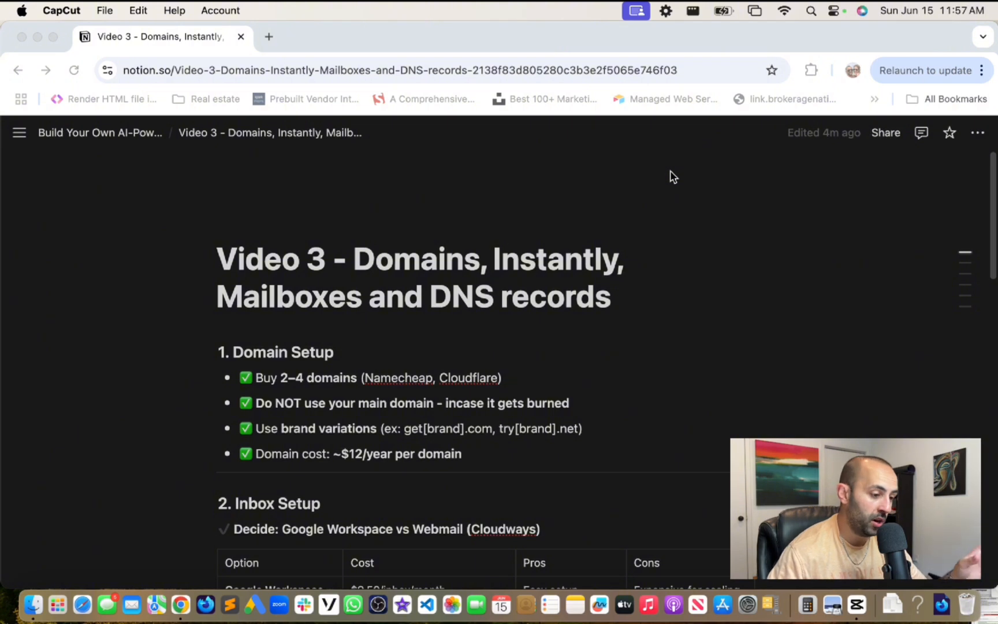
- Open a new Chrome tab and enter exooto.com in the address bar
scroll(589, 213, "down", 4)
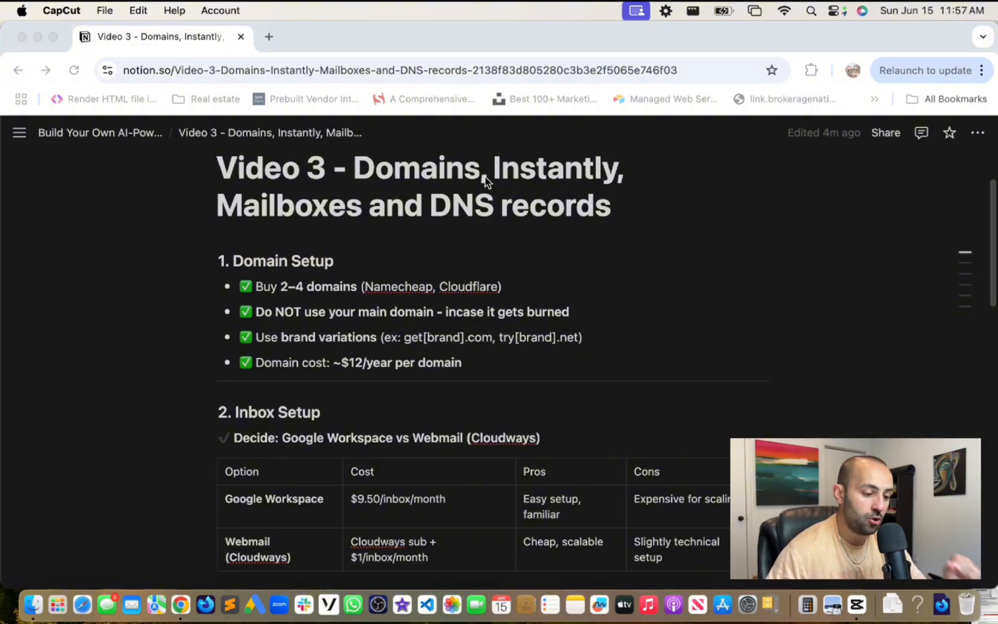
scroll(475, 202, "up", 2)
scroll(476, 201, "down", 2)
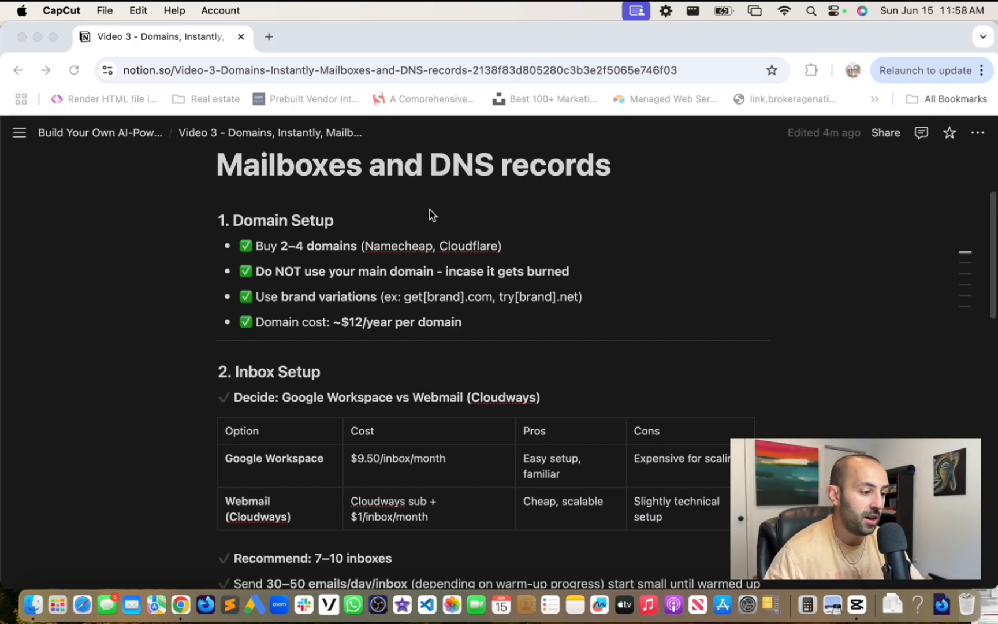
scroll(430, 214, "up", 2)
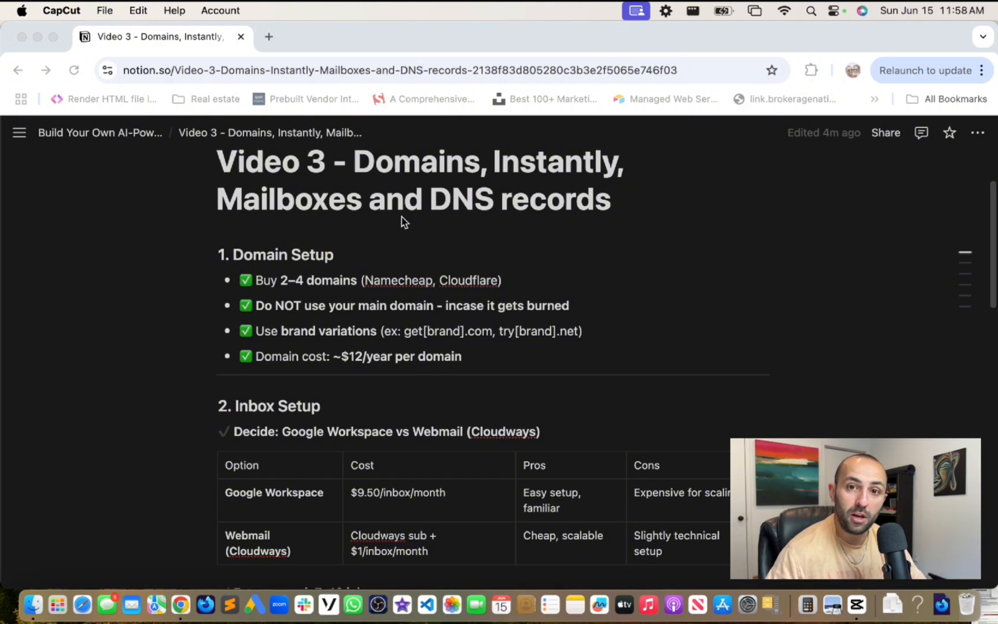
scroll(237, 190, "up", 2)
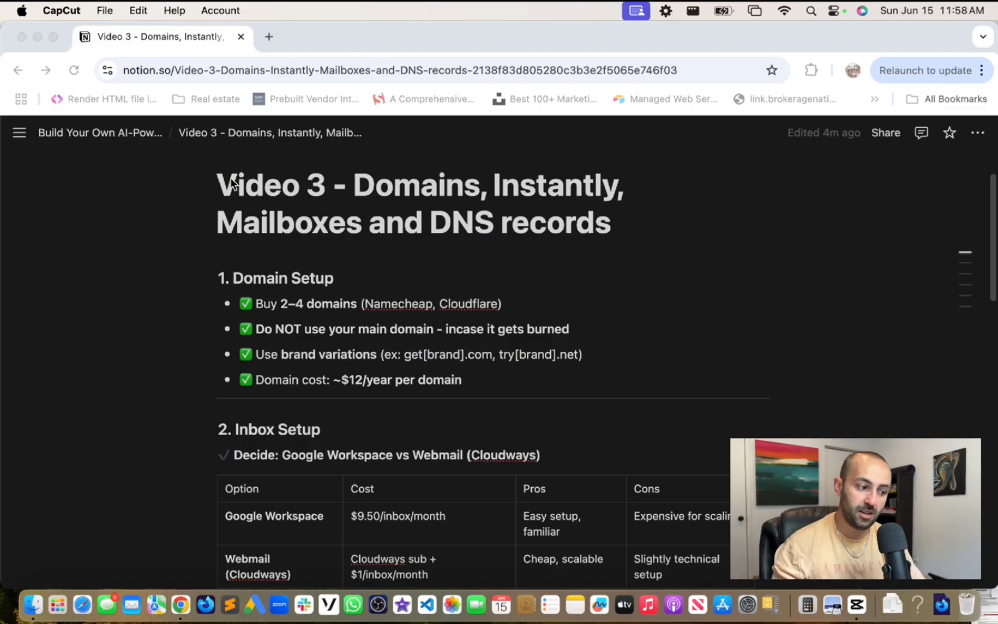
left_click(271, 36)
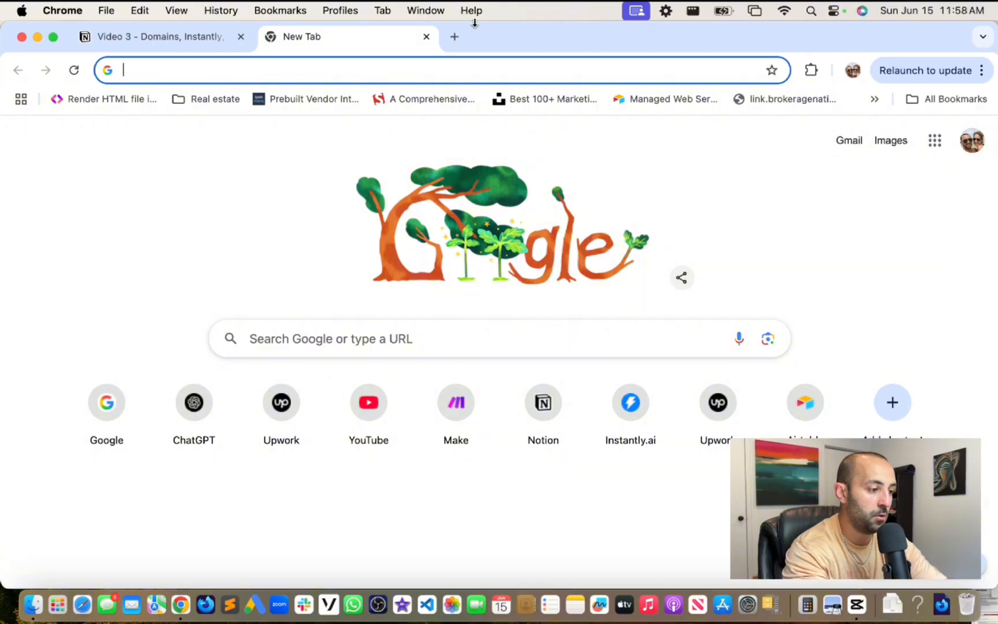
type("x")
key("BackSpace")
type("otob")
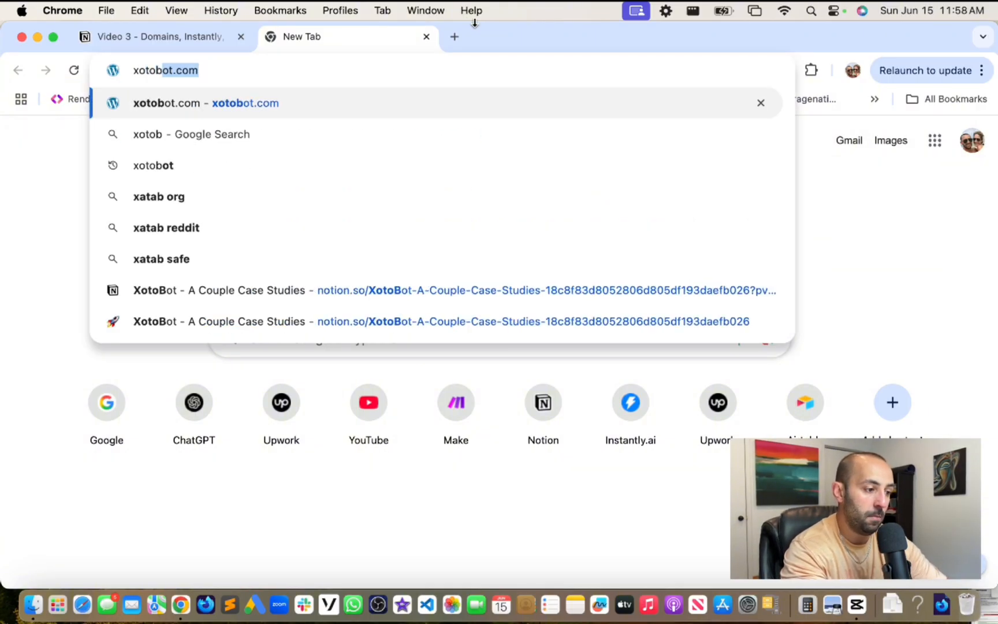
key("BackSpace")
key("super+a")
type("exooto")
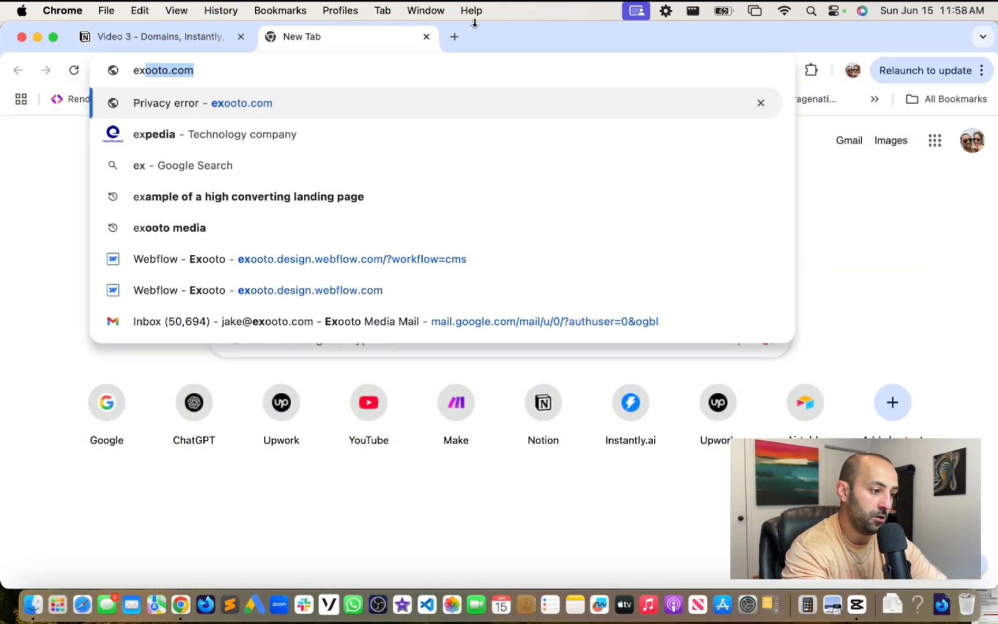
key("Right")
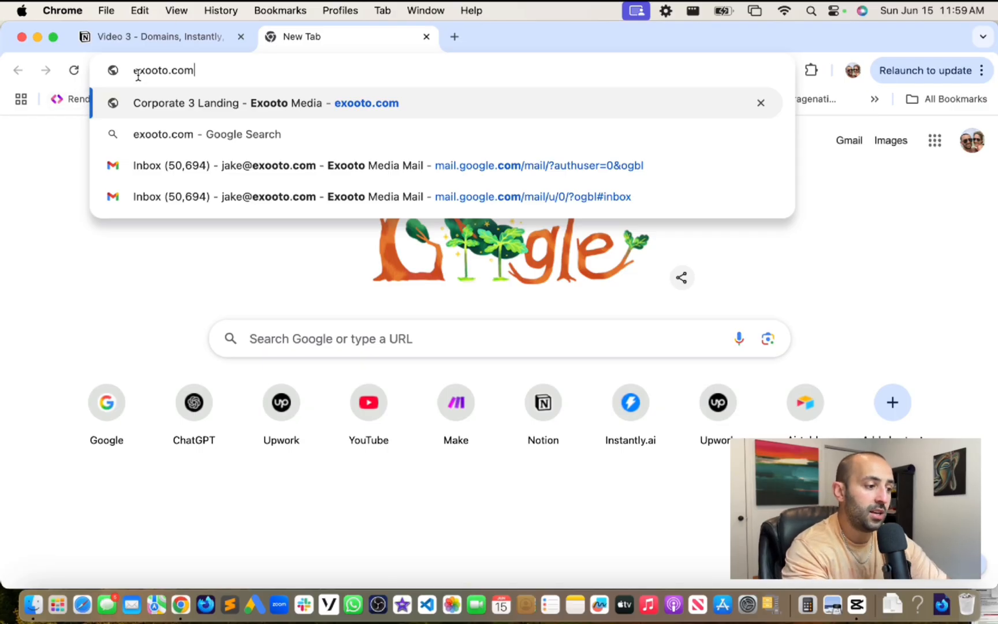
- Try prefixed domain variants like heyexooto.com, hiexooto.com and getexooto.com, then select the whole address
key("Left")
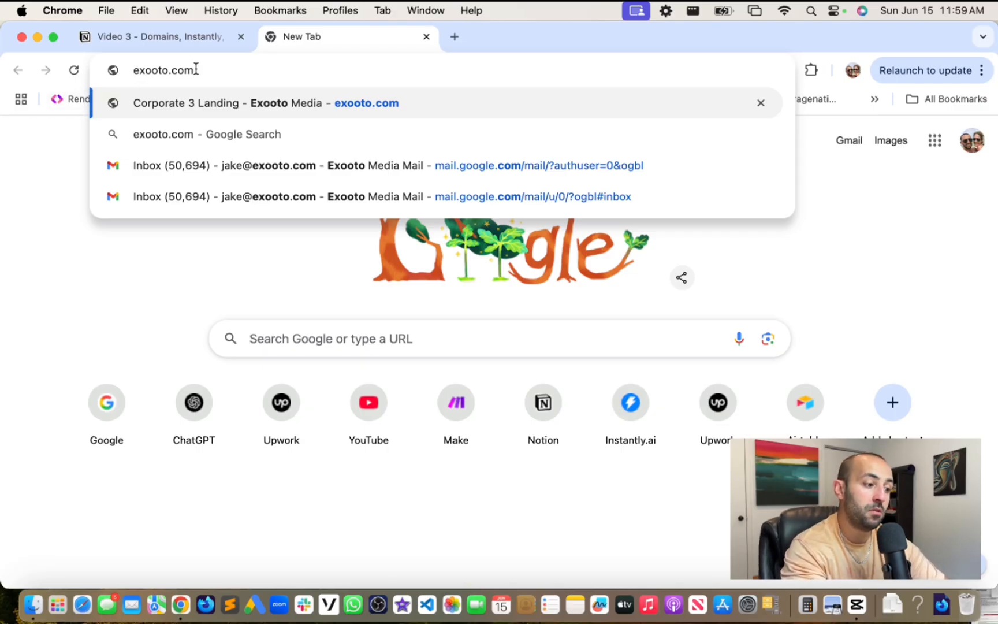
type("g")
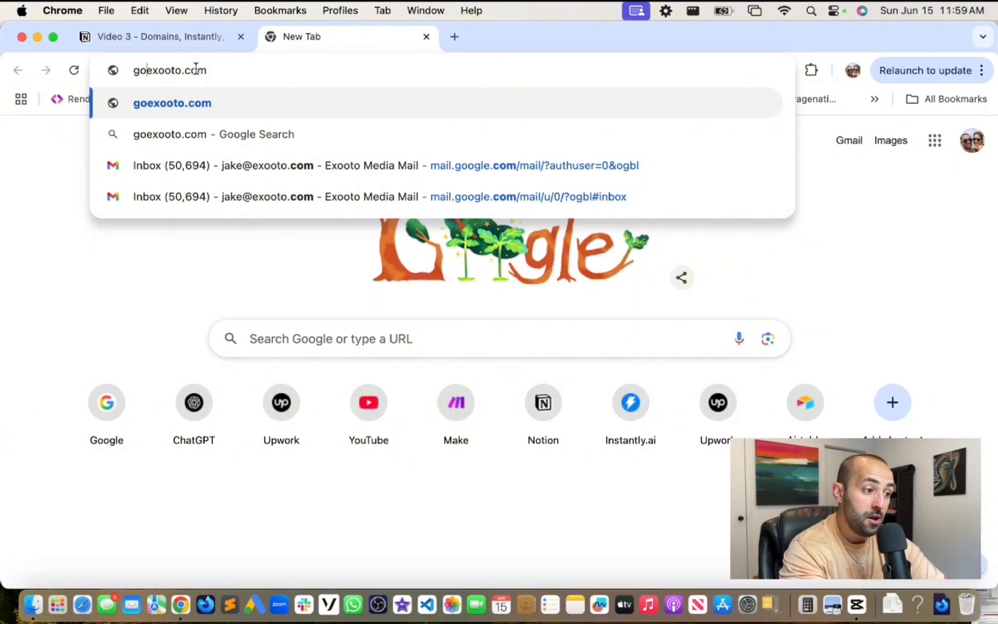
key("BackSpace")
type("hey")
key("BackSpace")
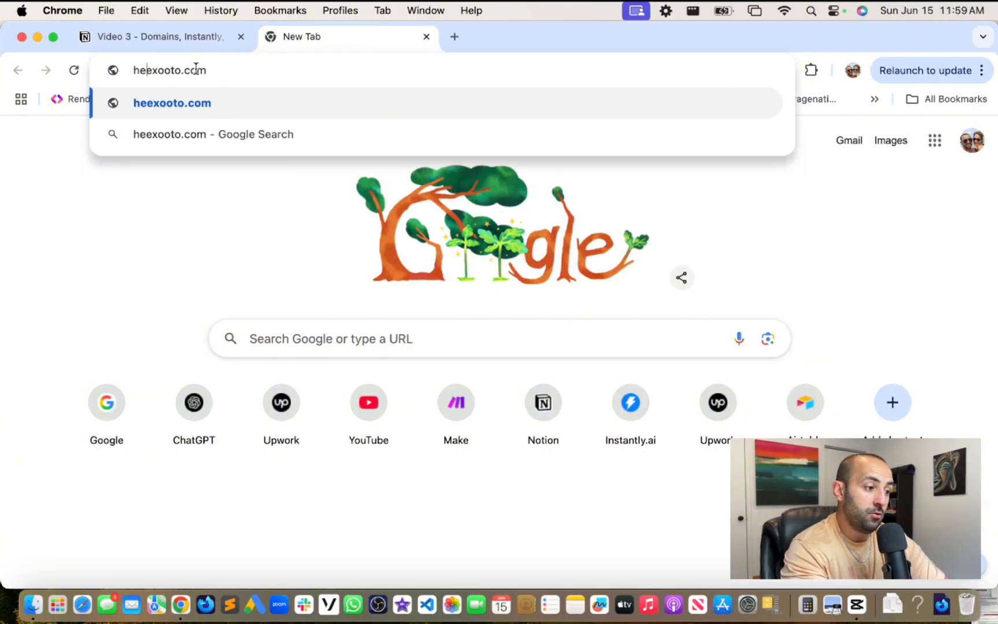
key("BackSpace")
type("i")
key("BackSpace")
key("BackSpace")
type("get")
key("BackSpace")
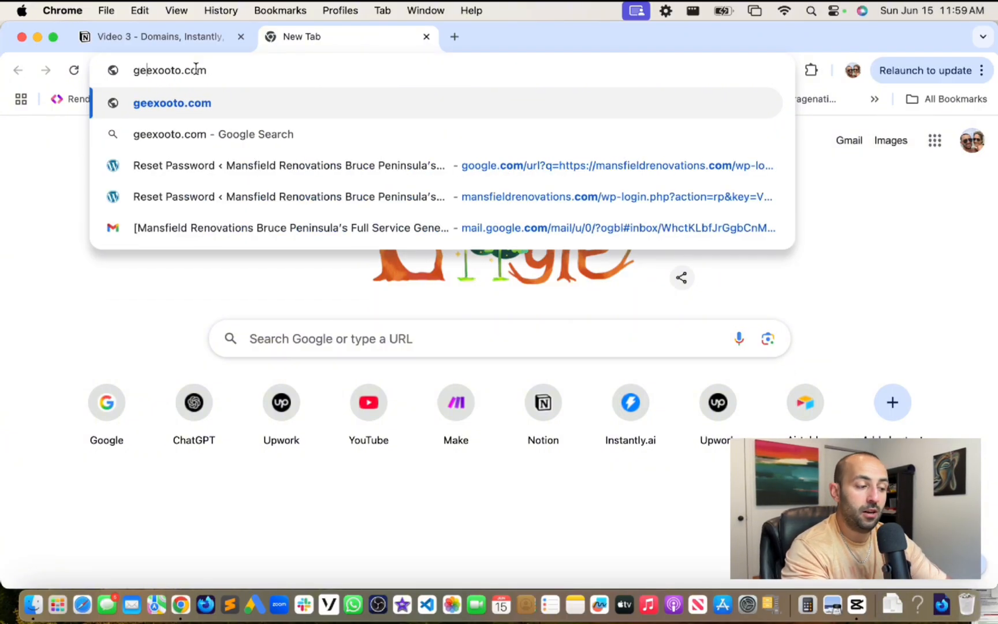
key("BackSpace")
key("BackSpace")
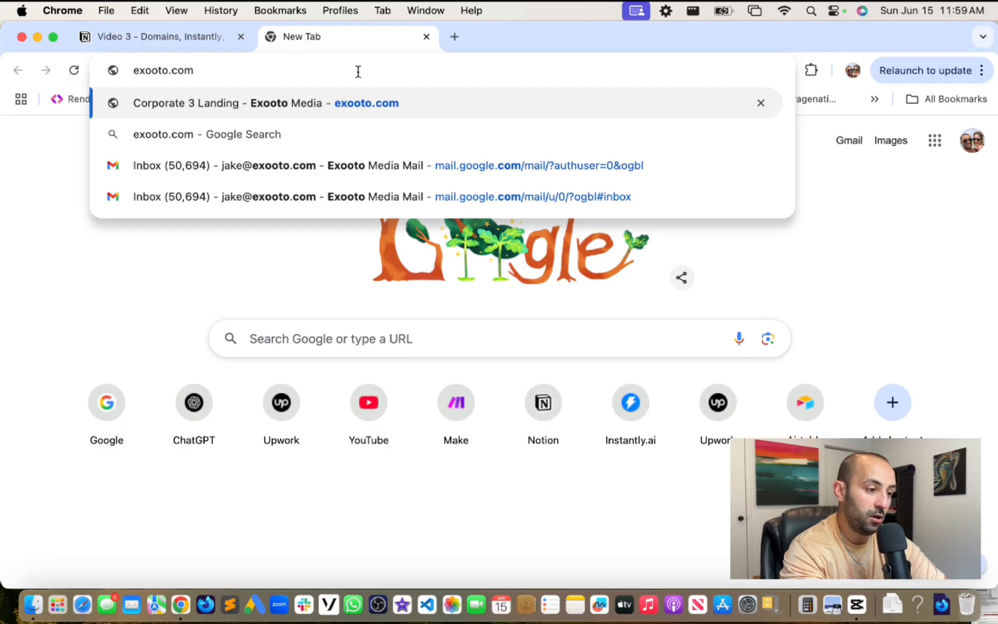
left_click(381, 67)
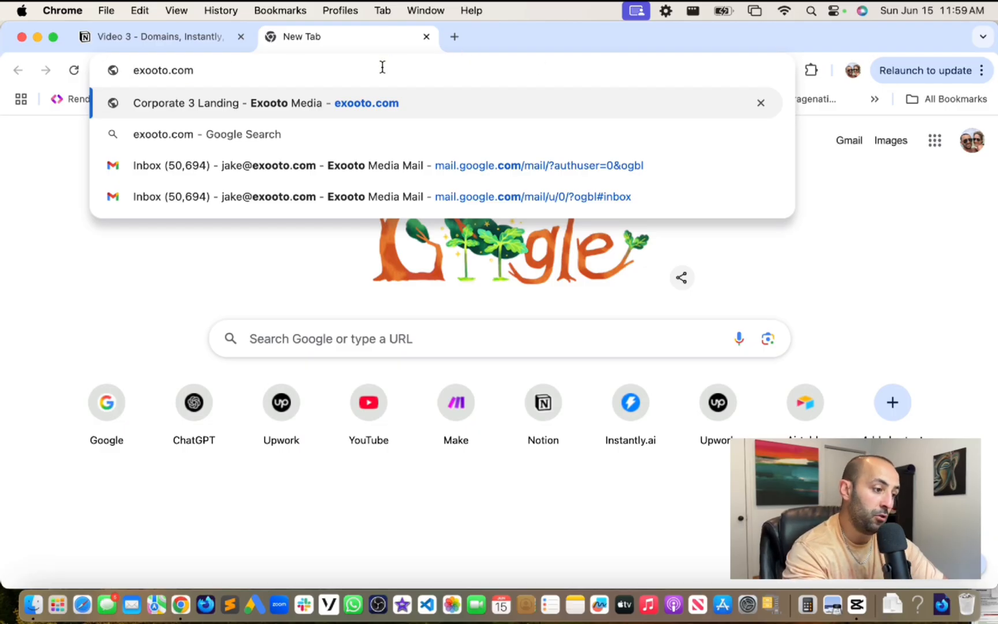
key("super+a")
- Load namecheap.com and make the browser window narrower
type("namechea")
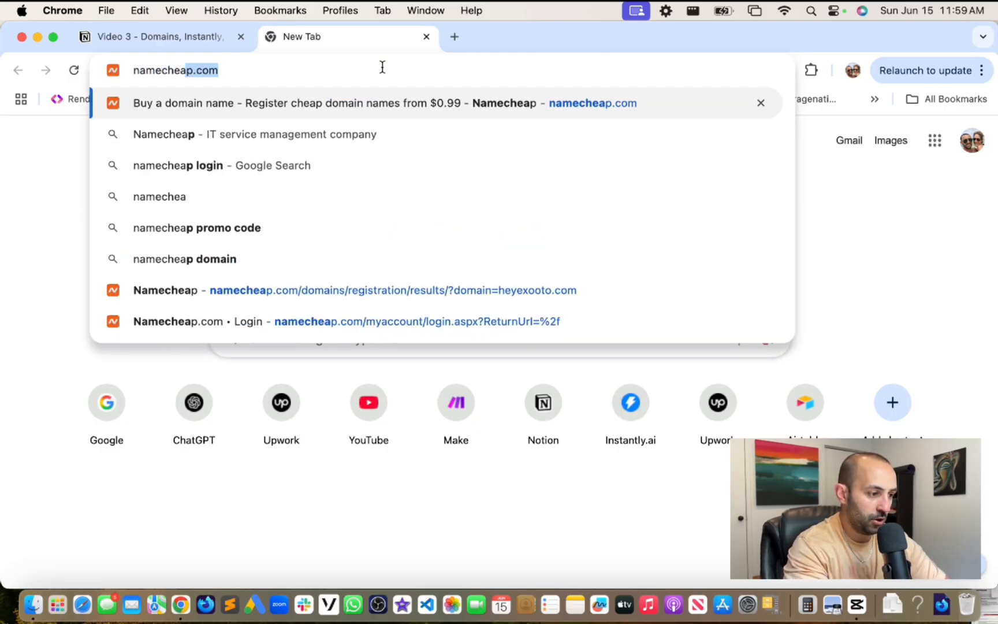
key("Return")
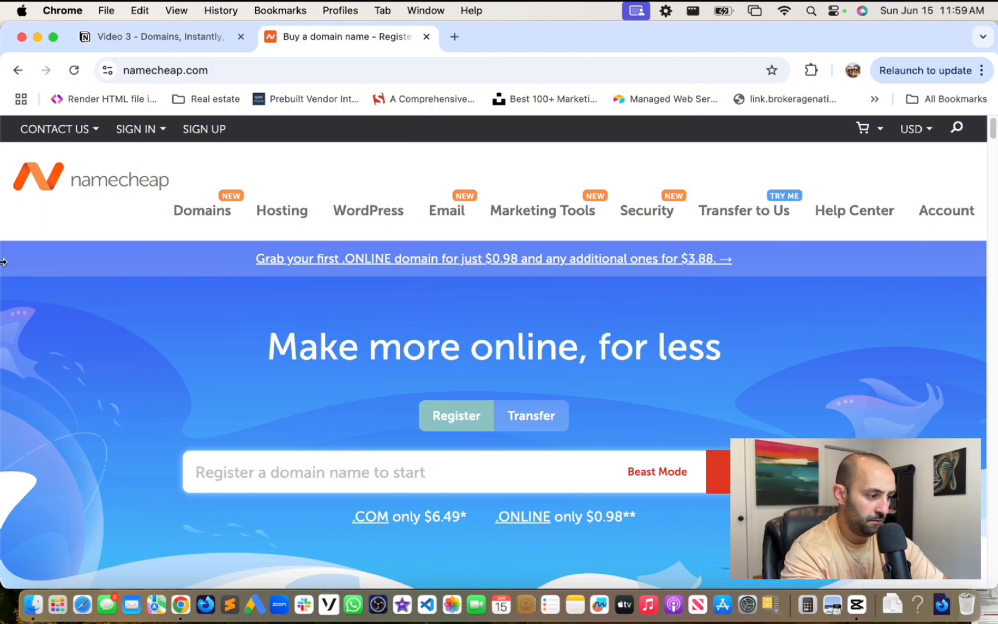
left_click_drag(3, 261, 49, 261)
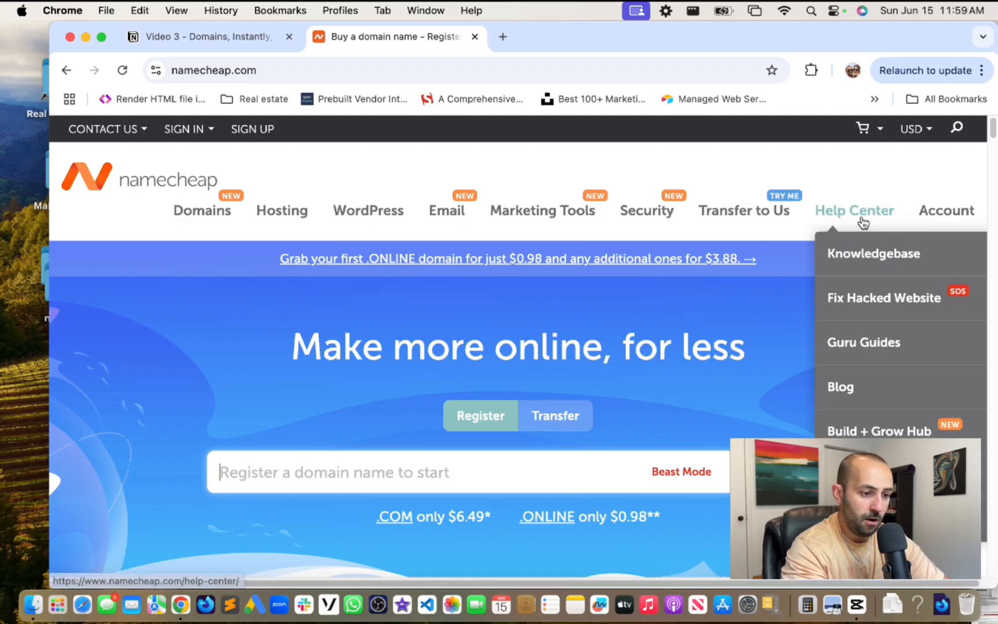
- Go to the Namecheap account dashboard, signing in with the saved login
mouse_move(947, 213)
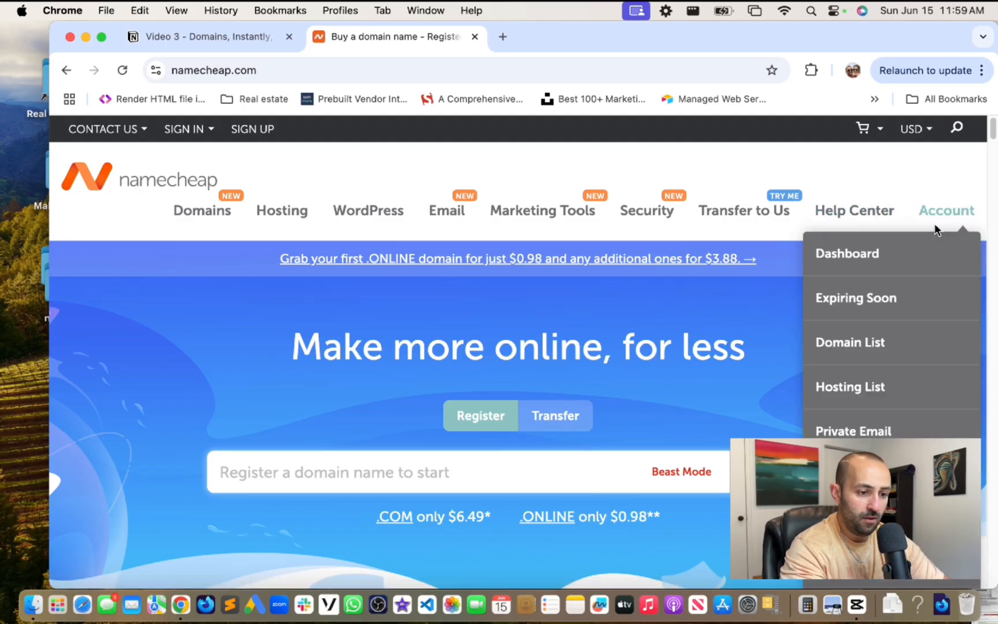
left_click(869, 255)
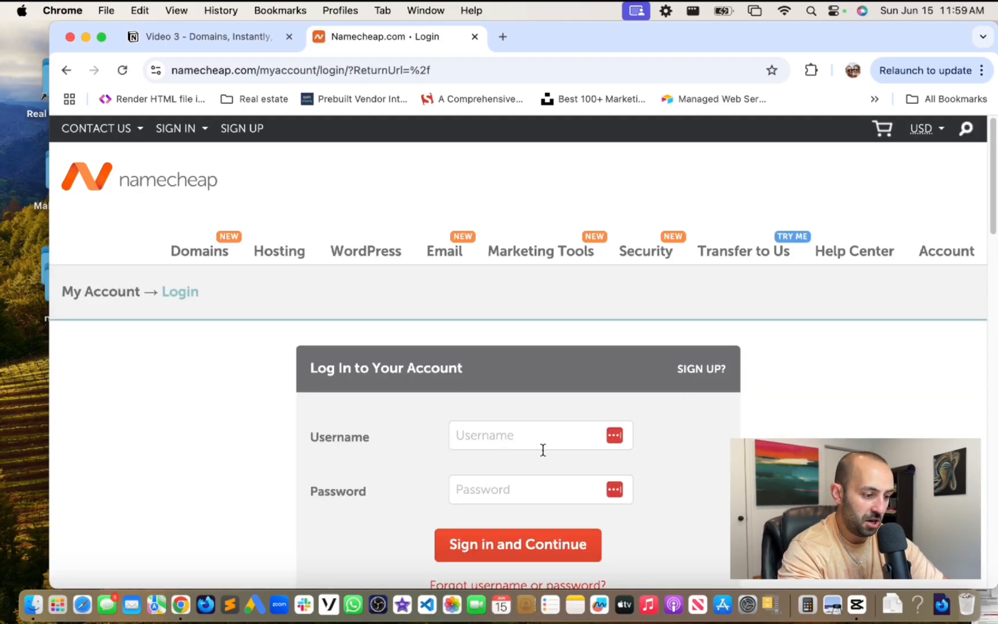
left_click(616, 435)
left_click(537, 475)
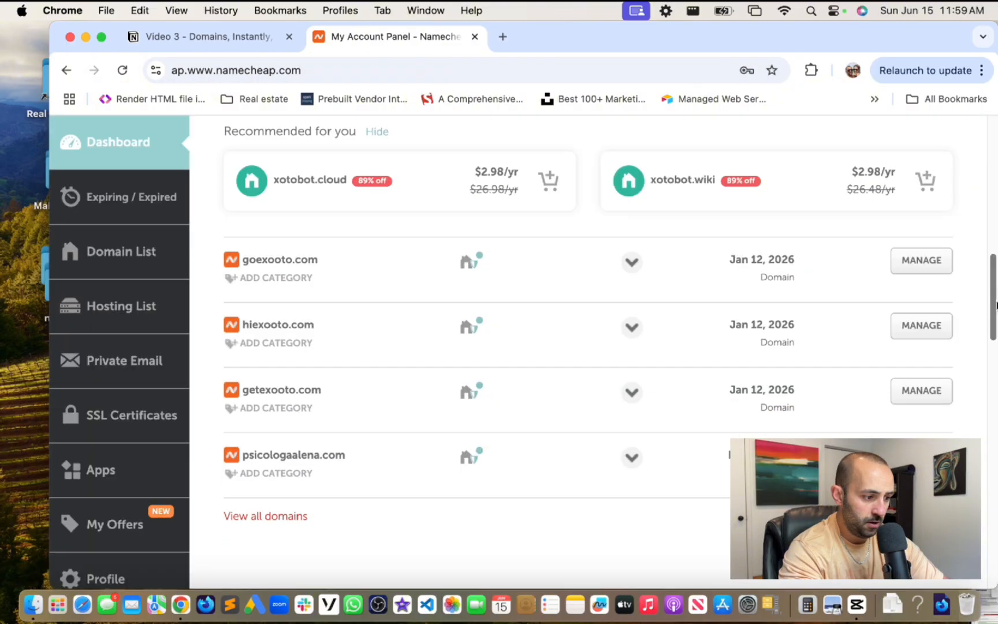
scroll(412, 281, "down", 3)
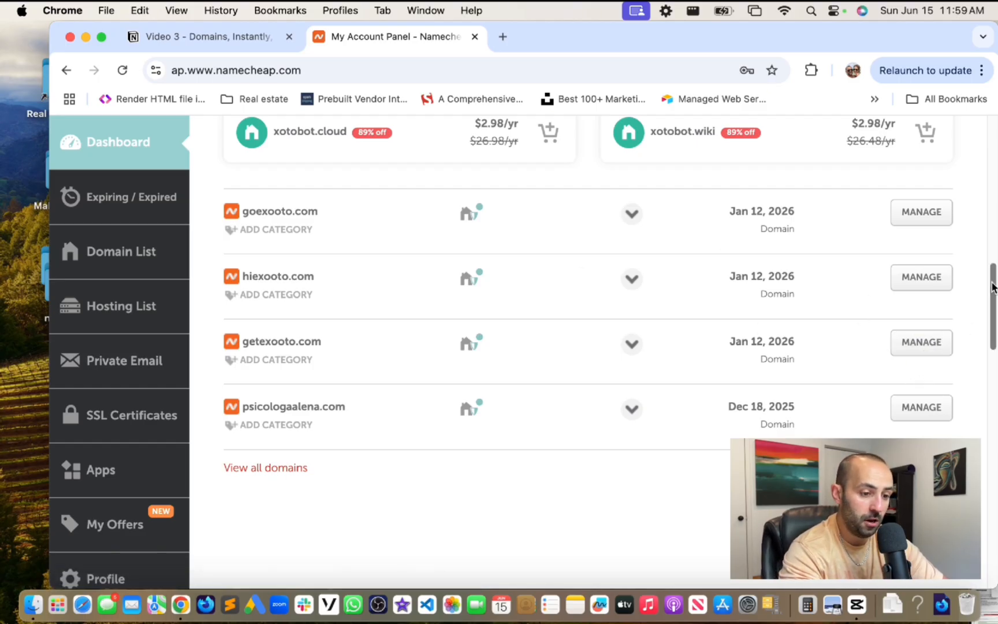
left_click_drag(993, 287, 963, 156)
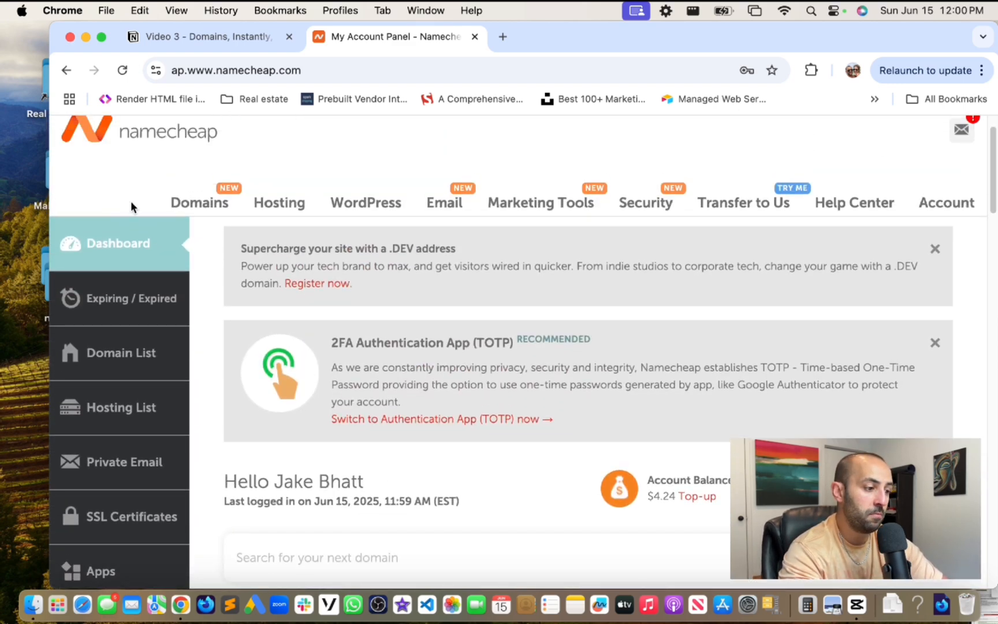
- Search Namecheap domains for heyexooto.com, which shows it available at $11.28/yr
left_click(202, 209)
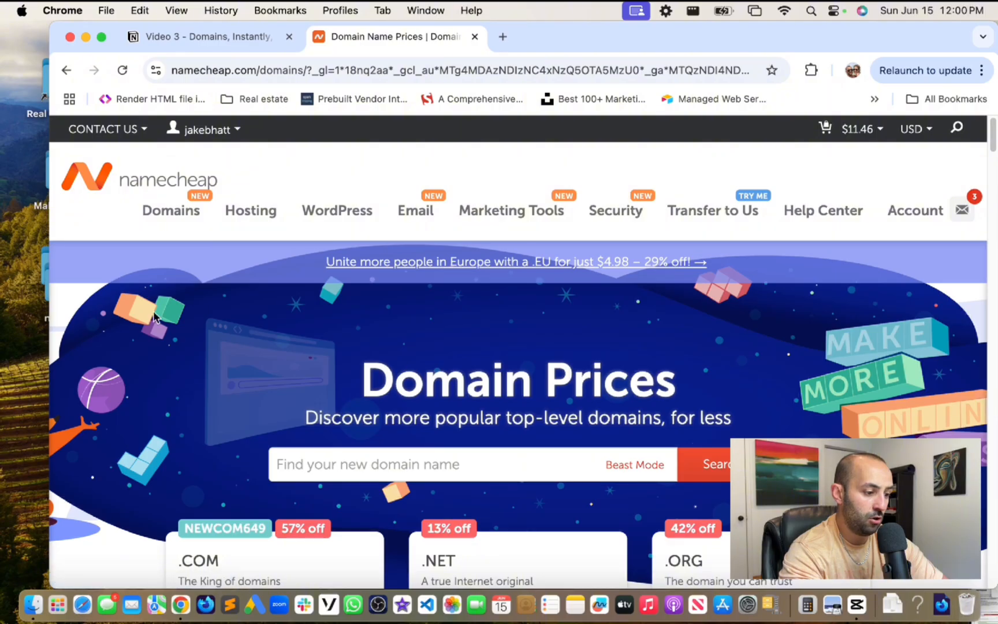
left_click(381, 471)
type("heyexooto.com")
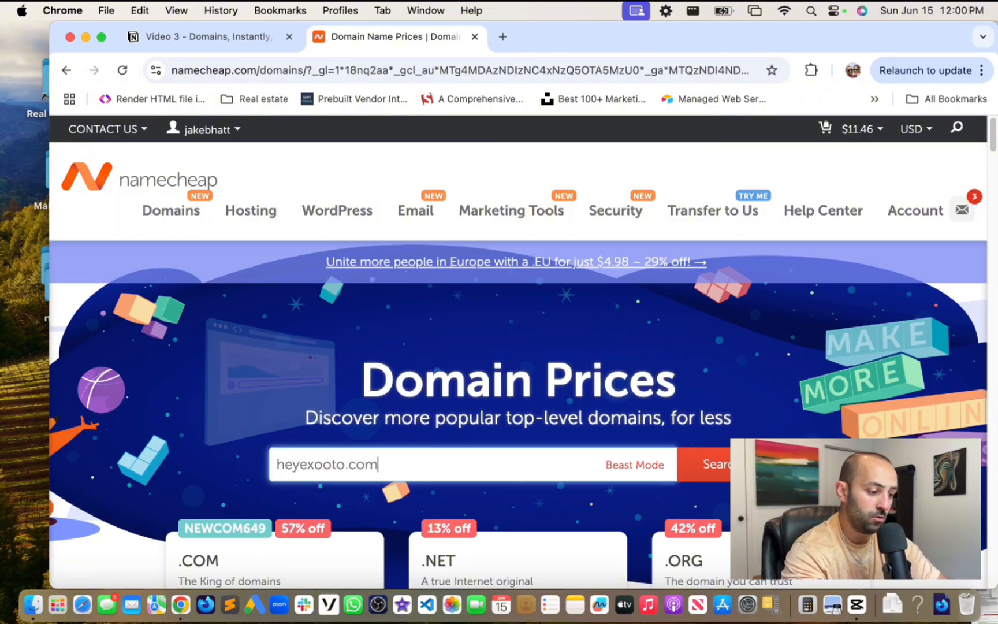
key("super+a")
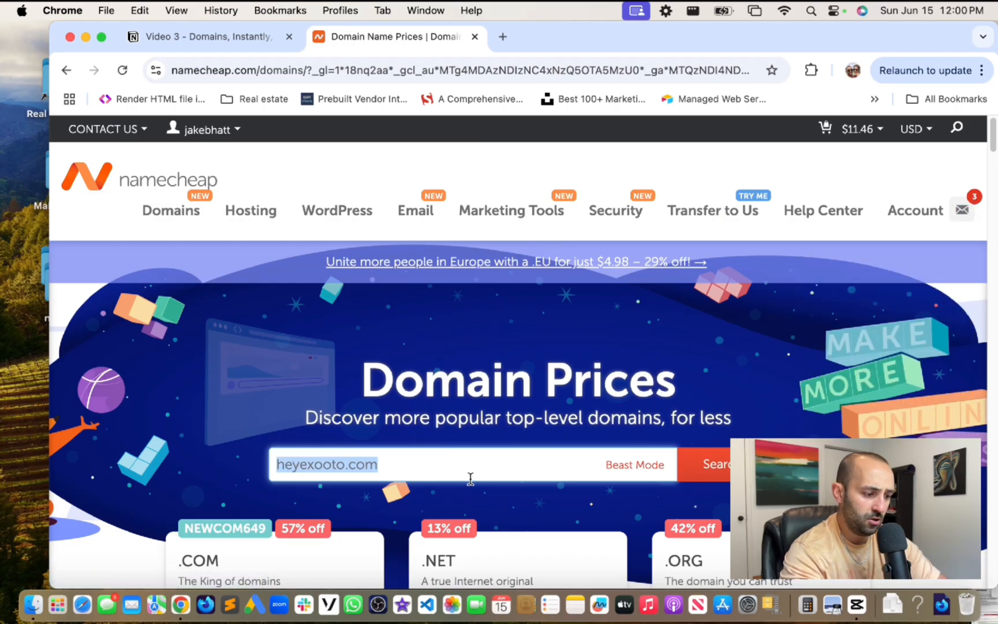
key("Return")
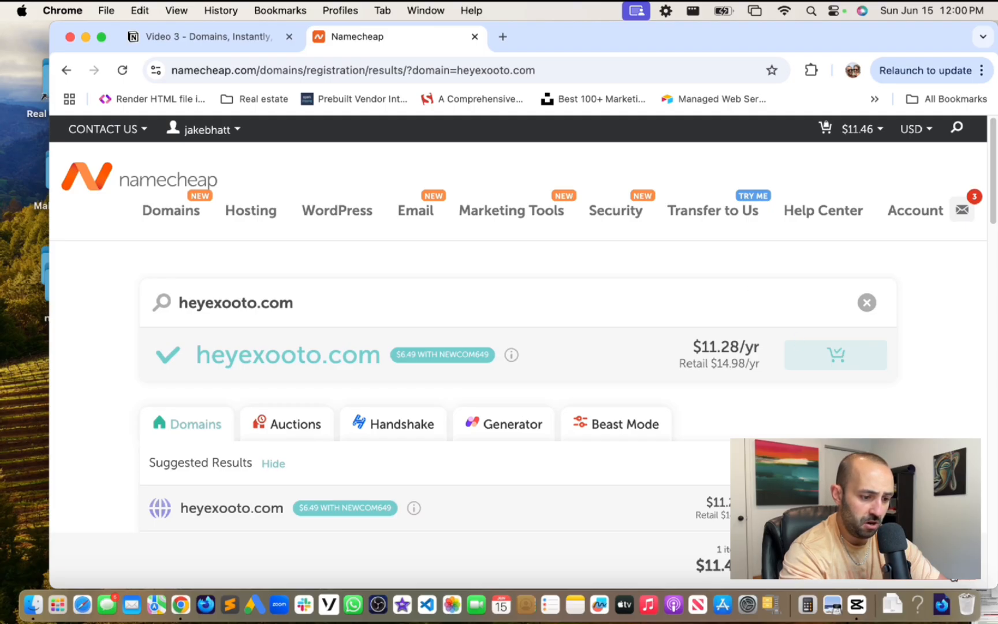
- Add heyexooto.com to the Namecheap cart and review the order summary
left_click(828, 563)
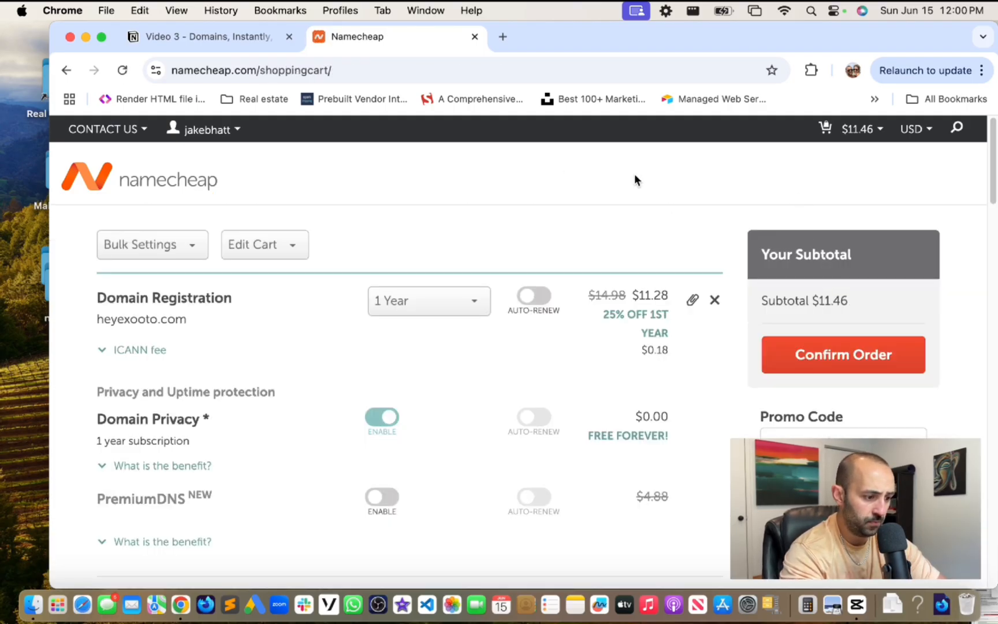
scroll(630, 173, "down", 3)
scroll(631, 173, "down", 1)
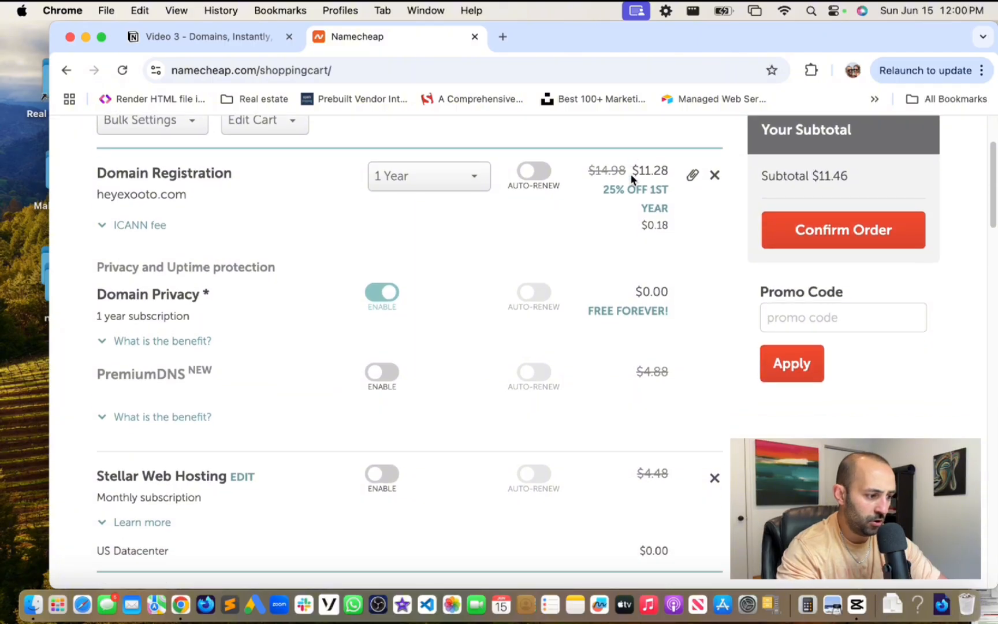
scroll(630, 174, "up", 2)
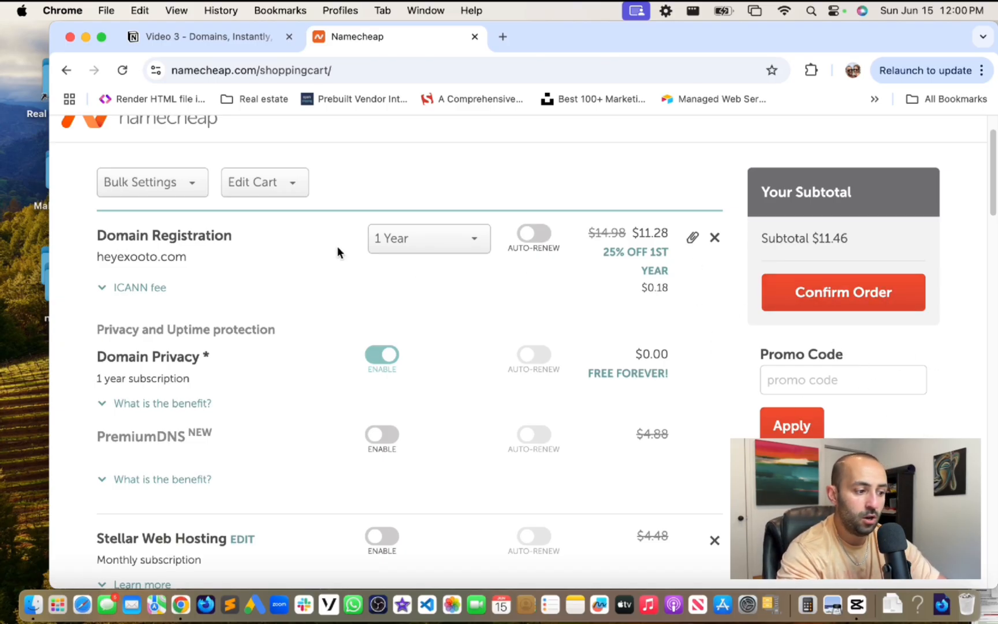
- Google 'namecheap promo code' in a new tab, then close it and return to the cart
left_click(505, 36)
type("google.com")
key("Return")
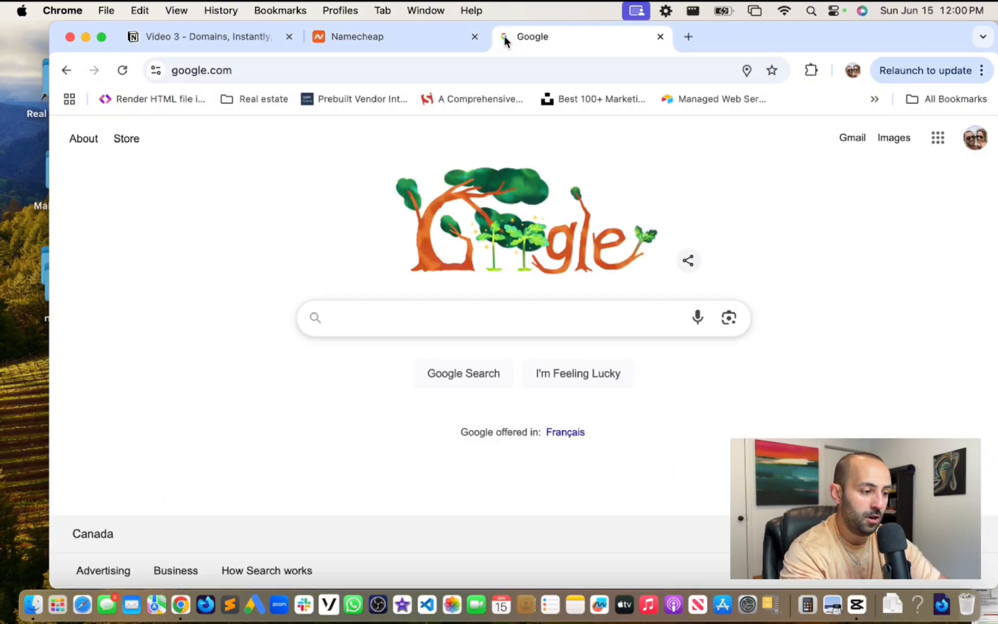
type("namecheap promo code")
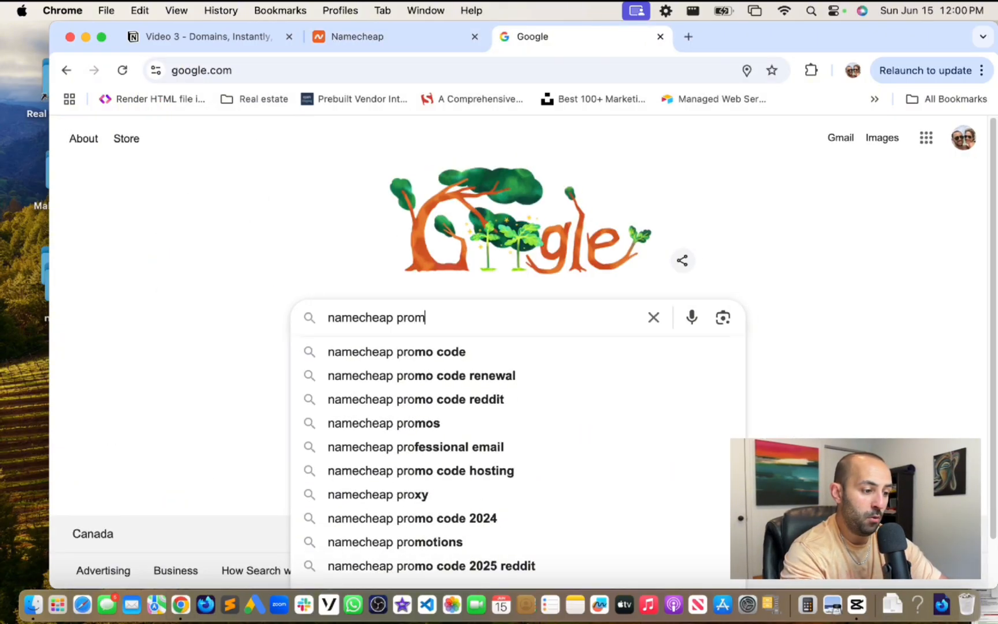
key("Return")
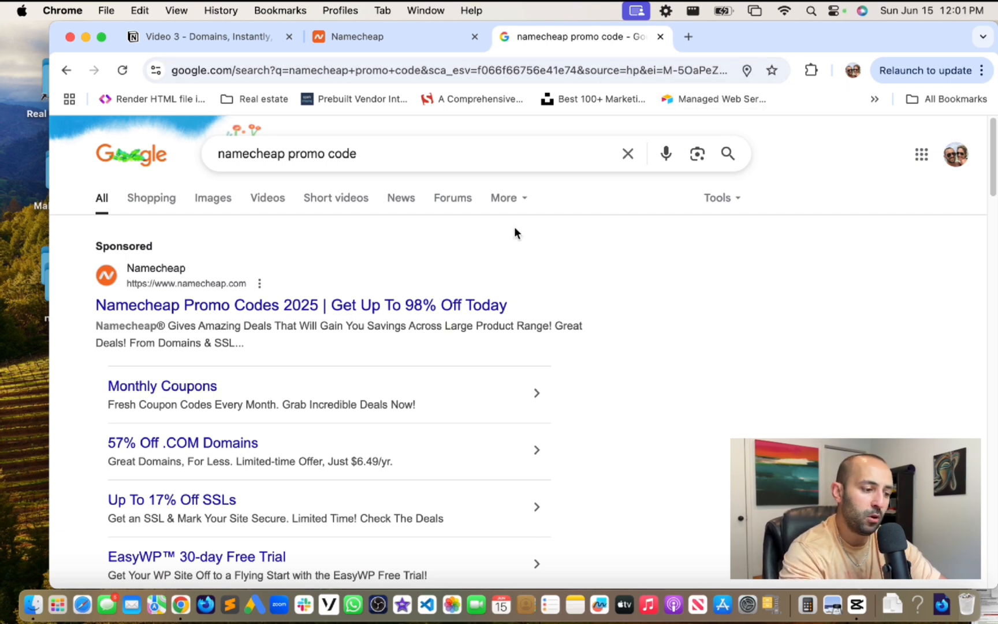
left_click(399, 37)
left_click(659, 37)
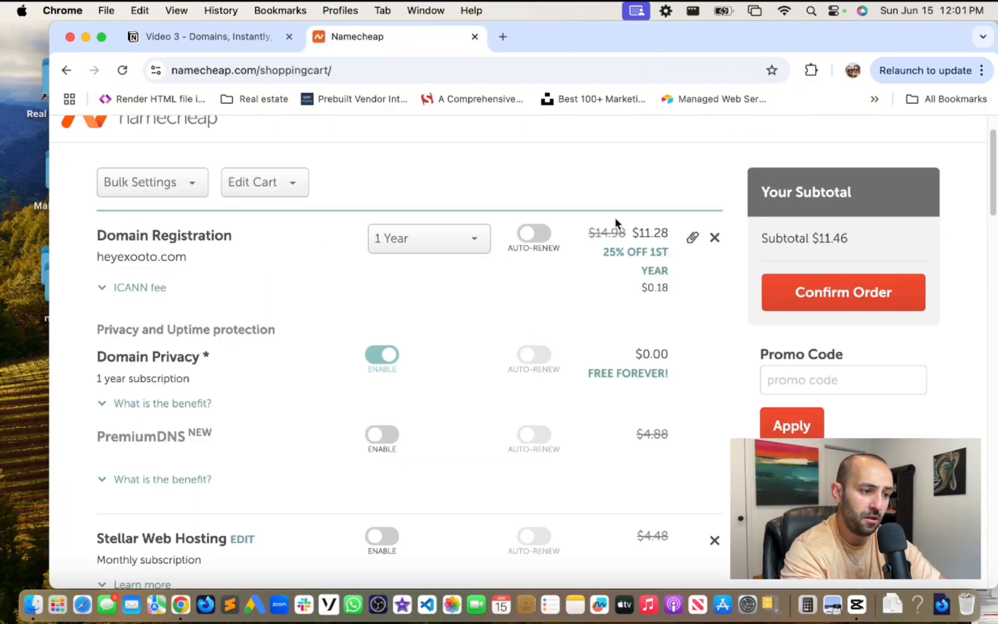
- Confirm the heyexooto.com order, dismiss the Look Up popup, and switch to the Video 3 notes
left_click(845, 302)
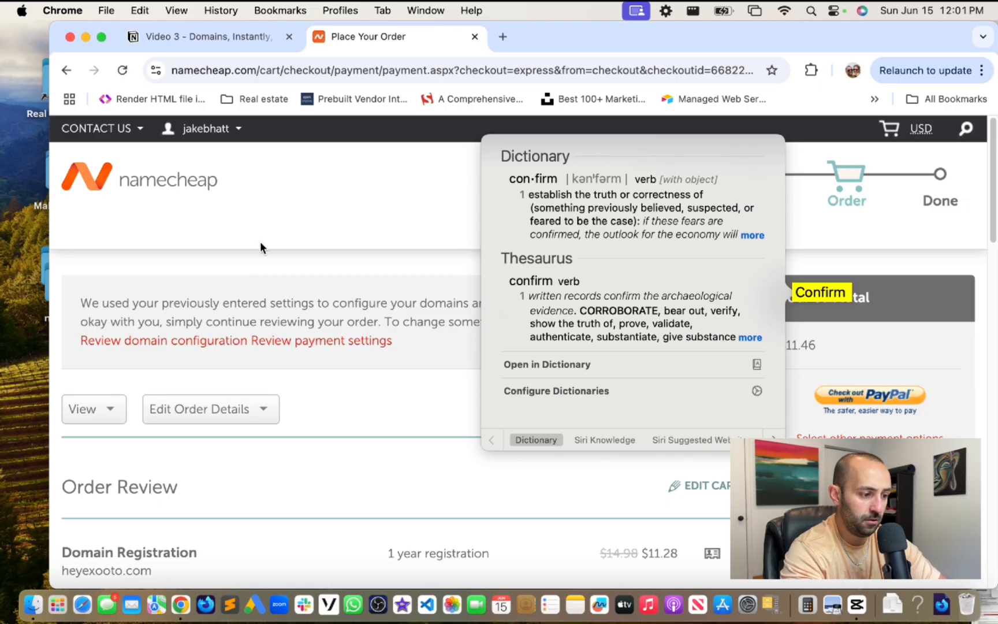
left_click(260, 241)
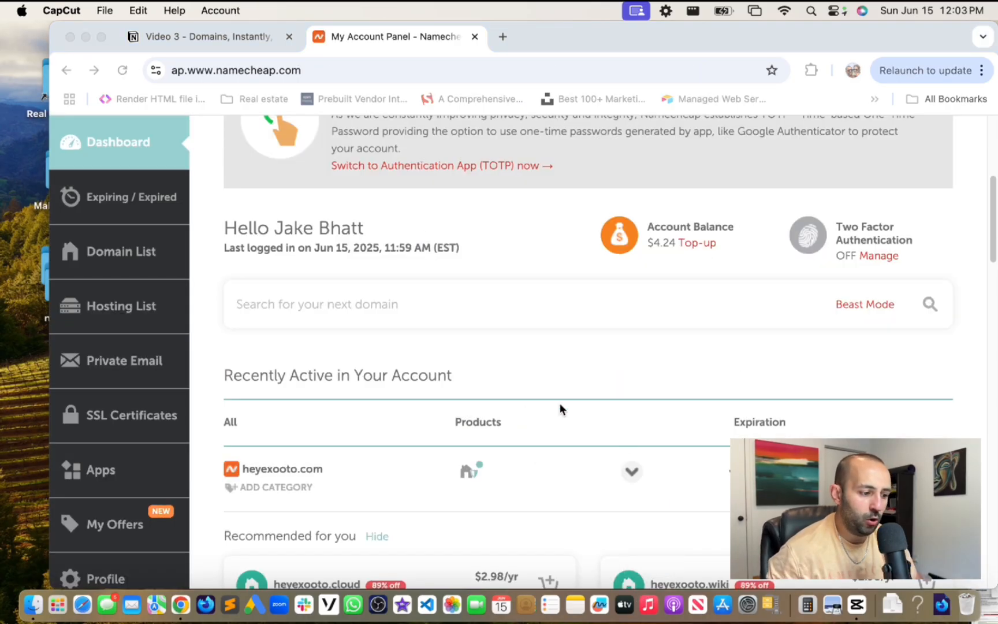
scroll(559, 403, "down", 1)
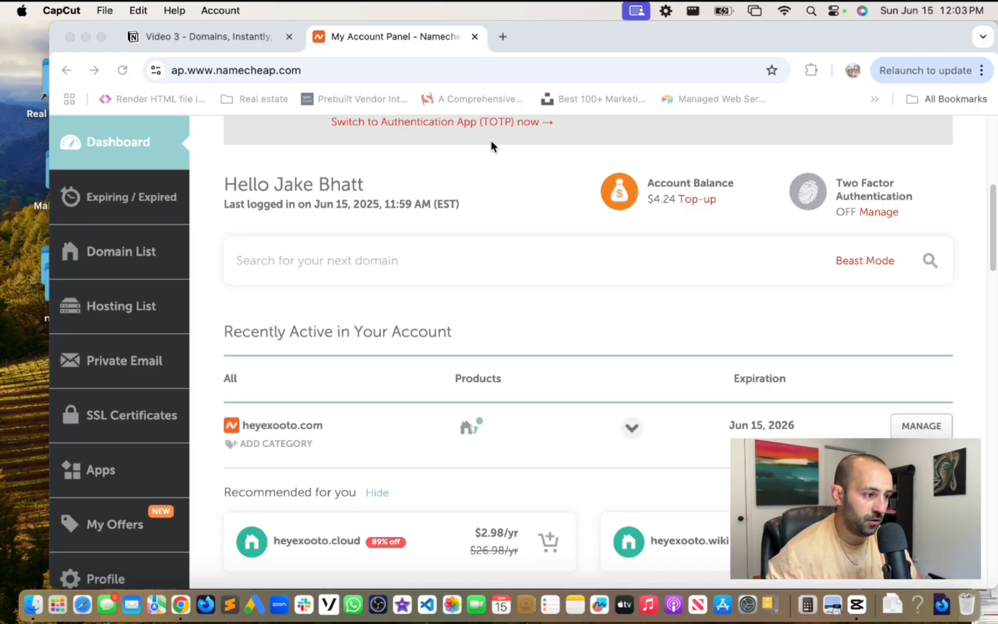
left_click(234, 39)
- Delete 'Cloudflare' and its comma from the first Domain Setup bullet, leaving only Namecheap
scroll(597, 309, "up", 1)
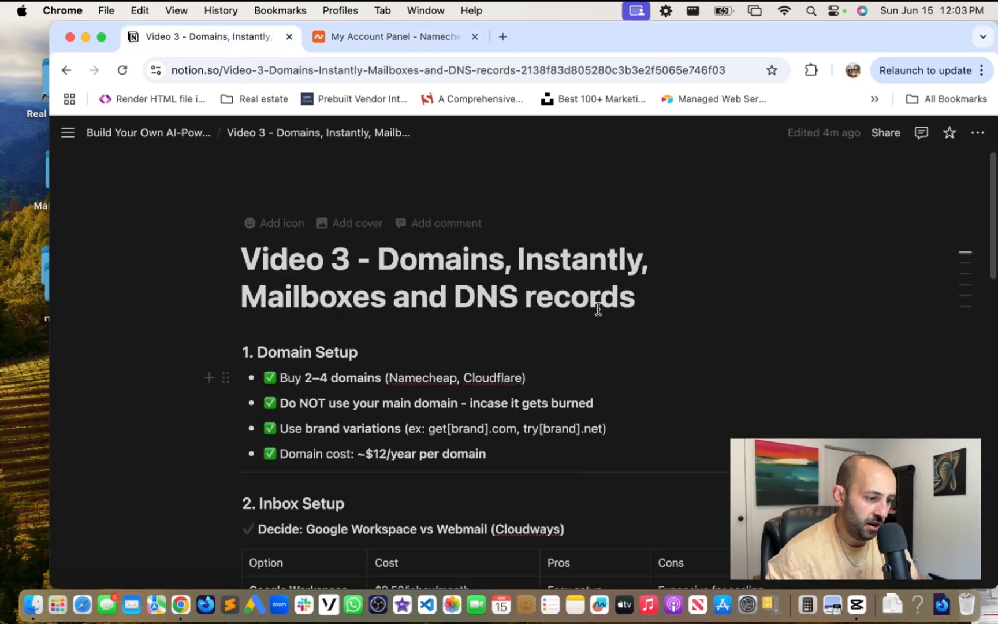
scroll(597, 311, "down", 2)
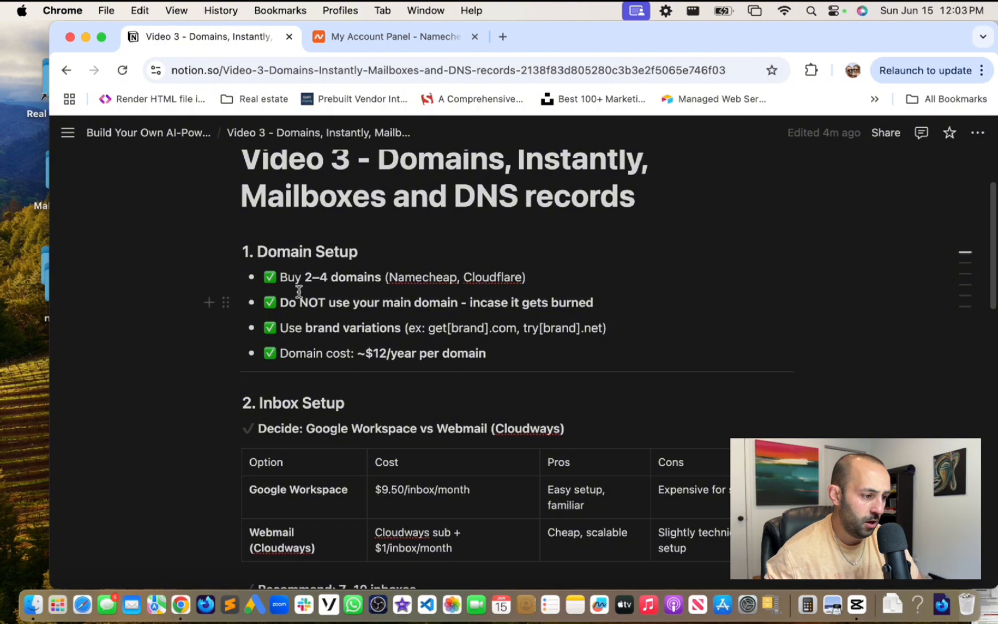
left_click(594, 274)
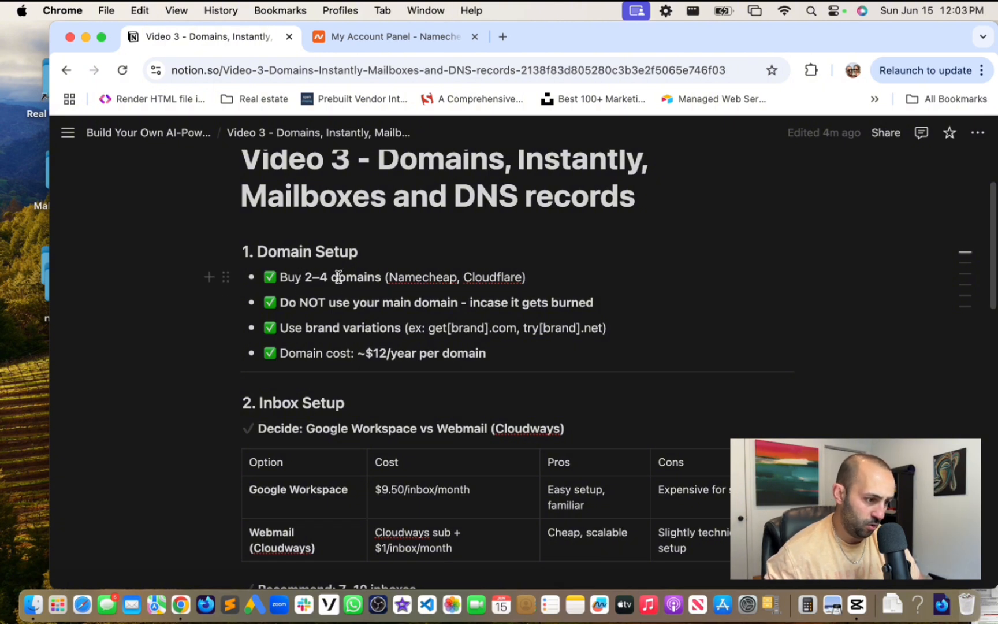
left_click_drag(465, 278, 514, 278)
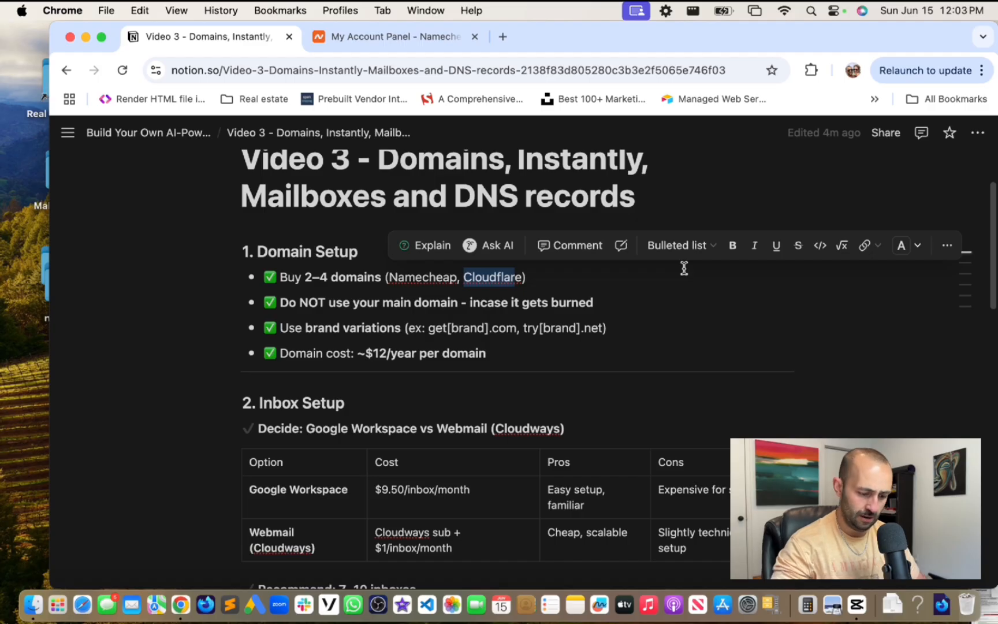
key("BackSpace")
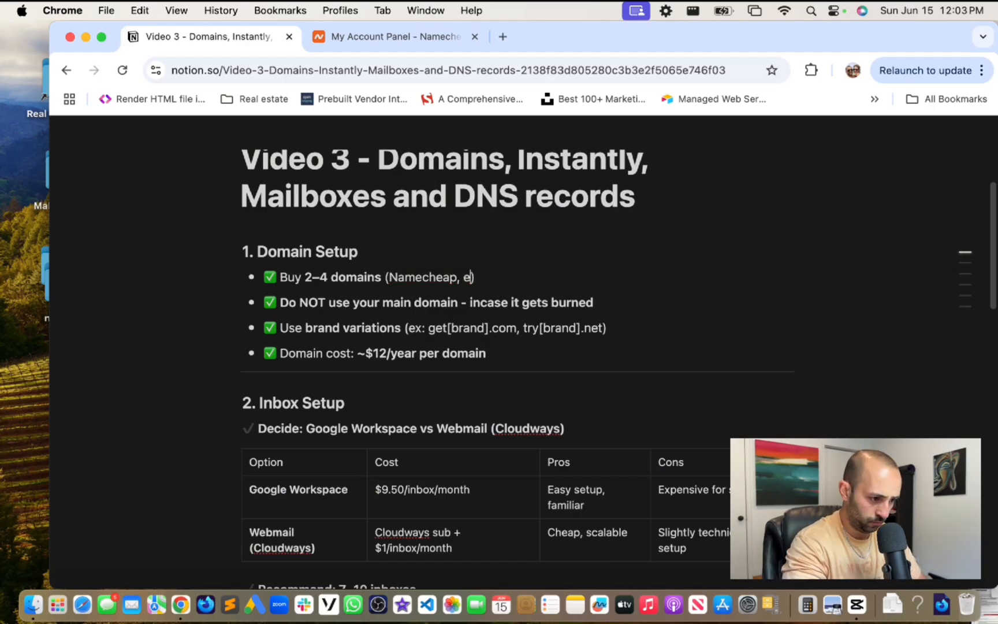
key("Delete")
key("BackSpace")
key("BackSpace")
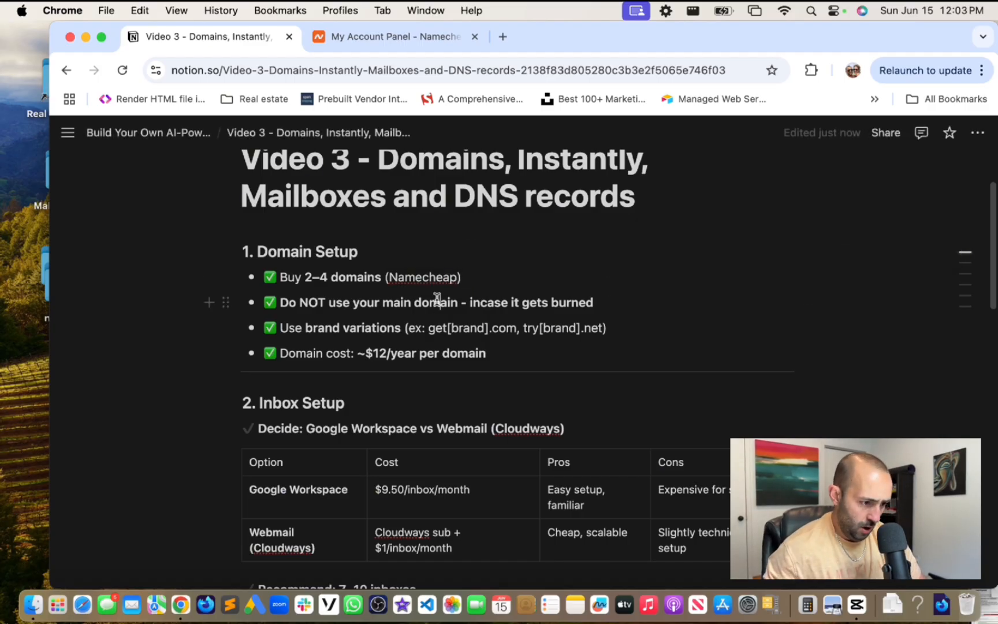
scroll(555, 312, "down", 1)
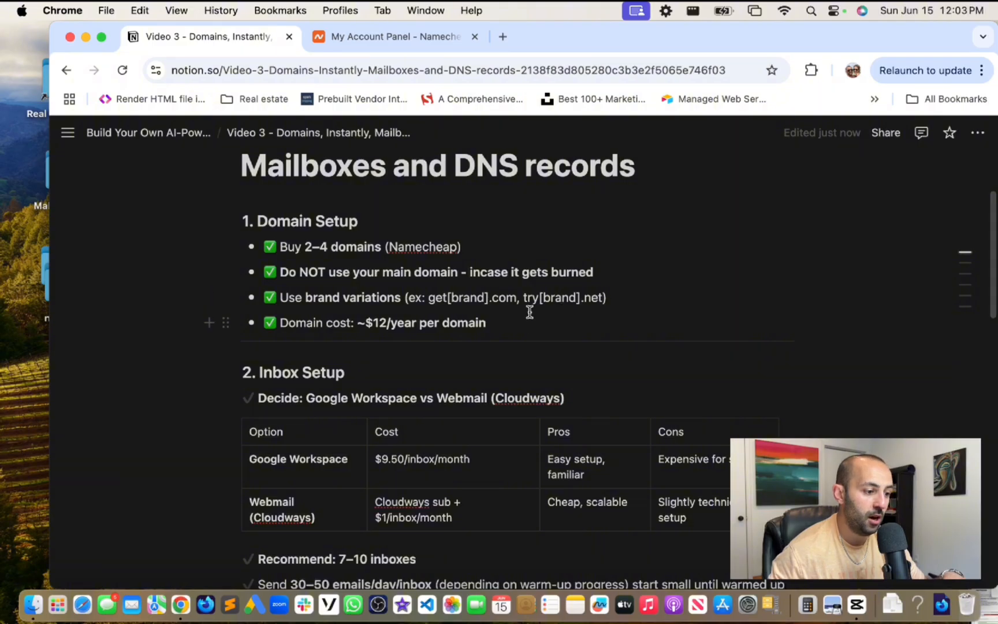
scroll(515, 319, "down", 3)
scroll(516, 320, "up", 3)
scroll(515, 320, "down", 5)
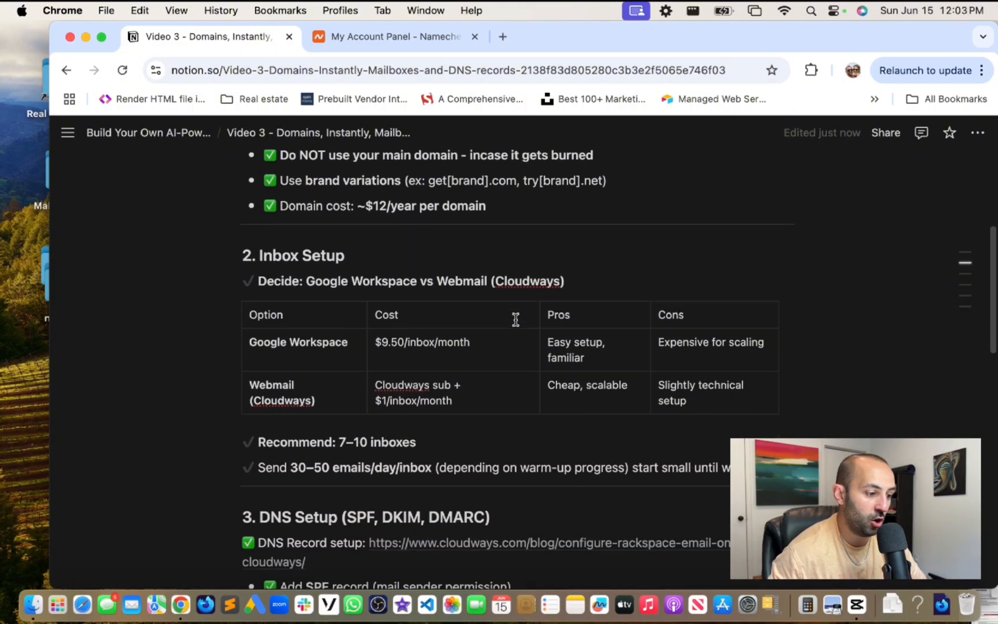
- Select the Inbox Setup heading text in the Notion plan
left_click_drag(255, 227, 369, 232)
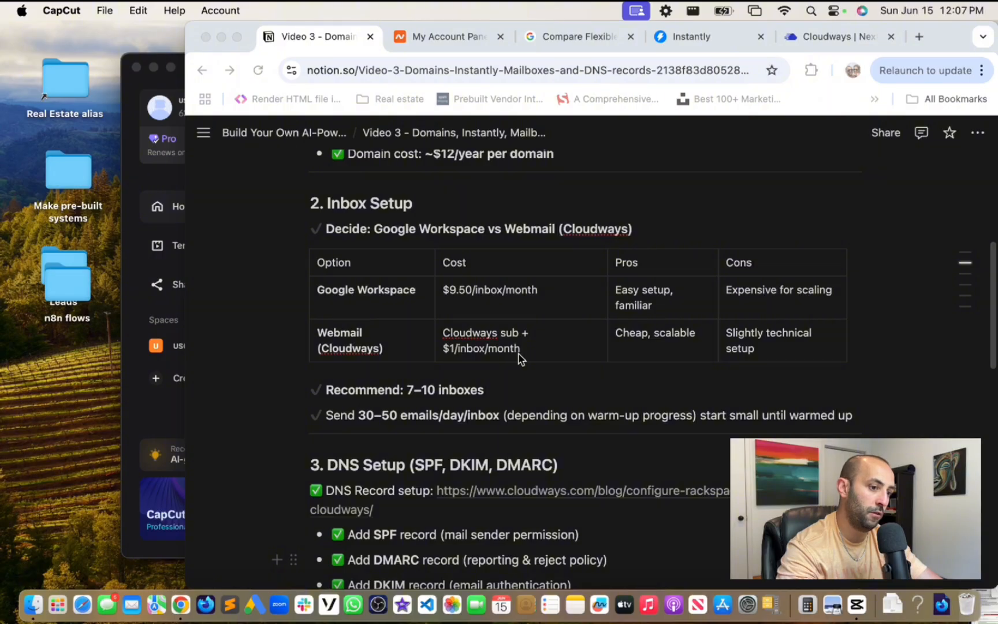
left_click(806, 611)
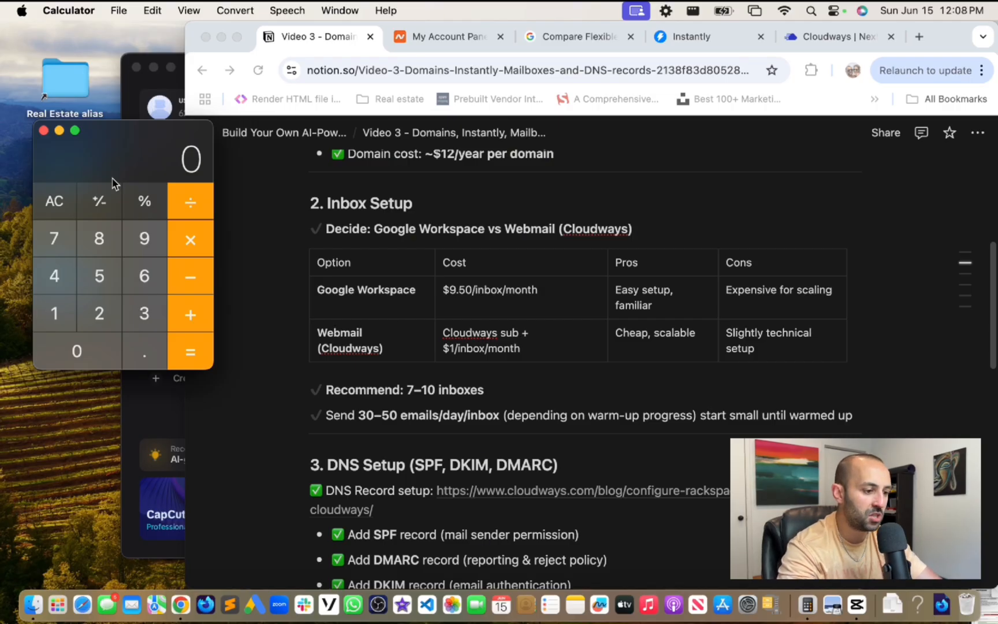
type("9")
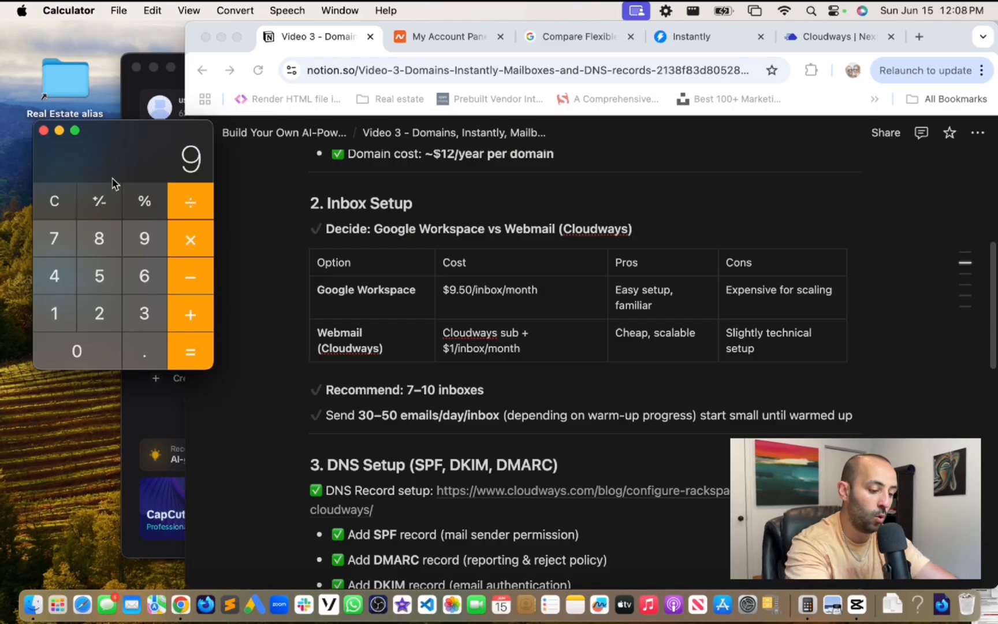
type(".50*100=")
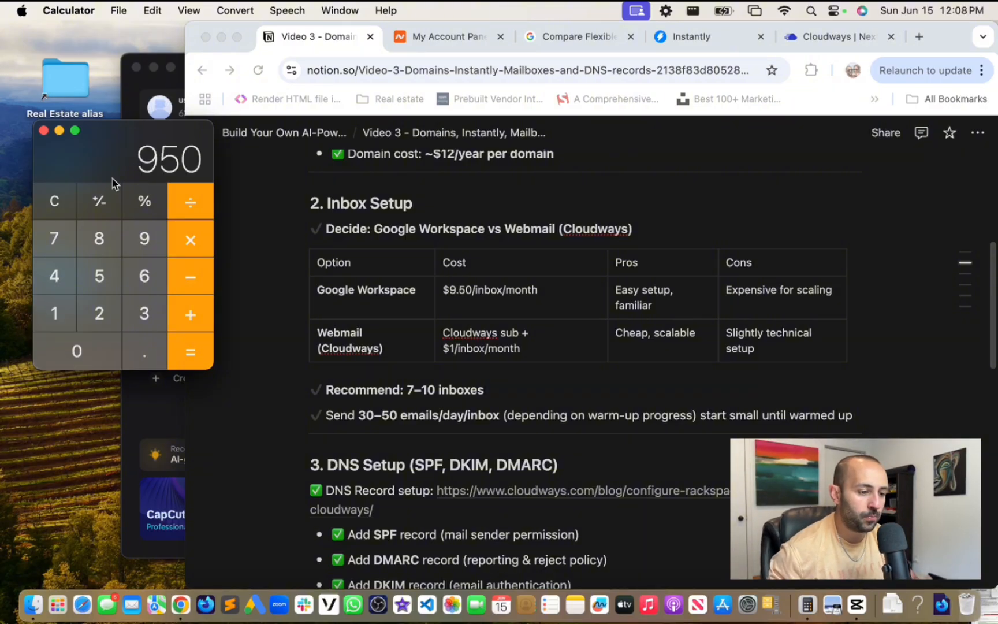
left_click(678, 41)
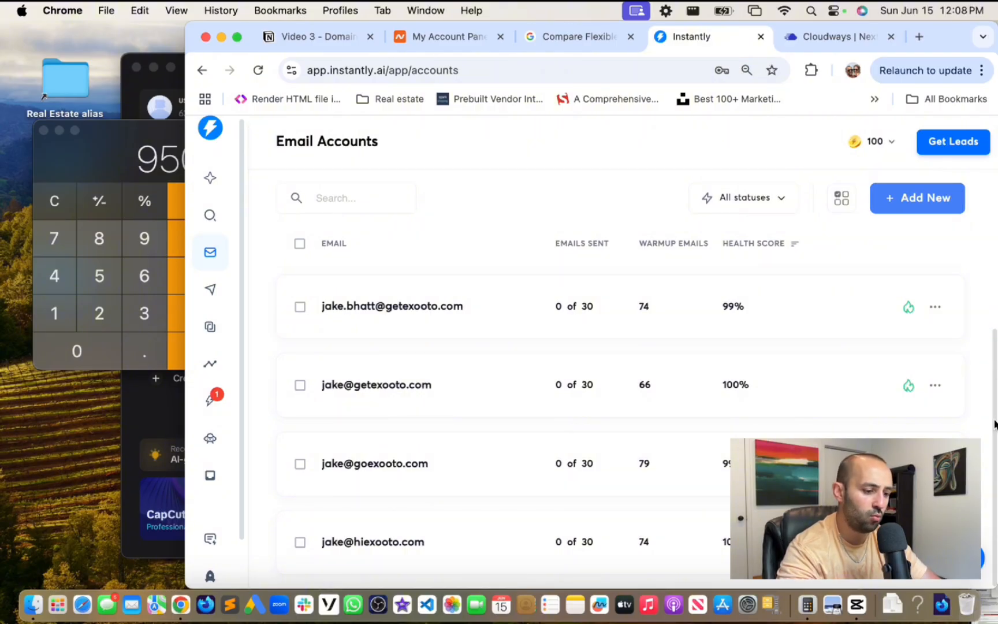
scroll(995, 425, "up", 5)
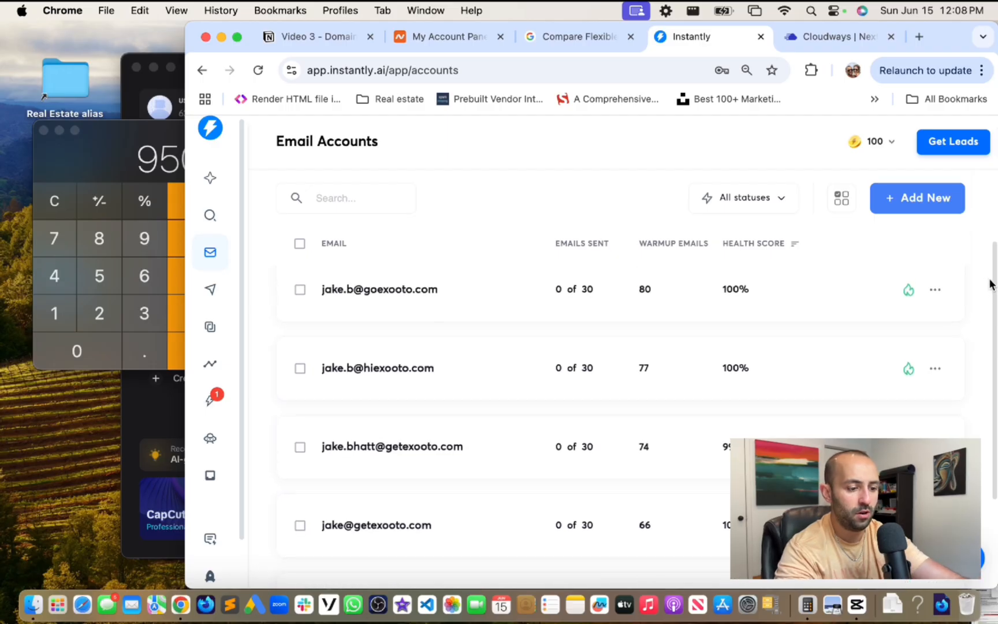
scroll(992, 284, "up", 3)
scroll(988, 335, "down", 5)
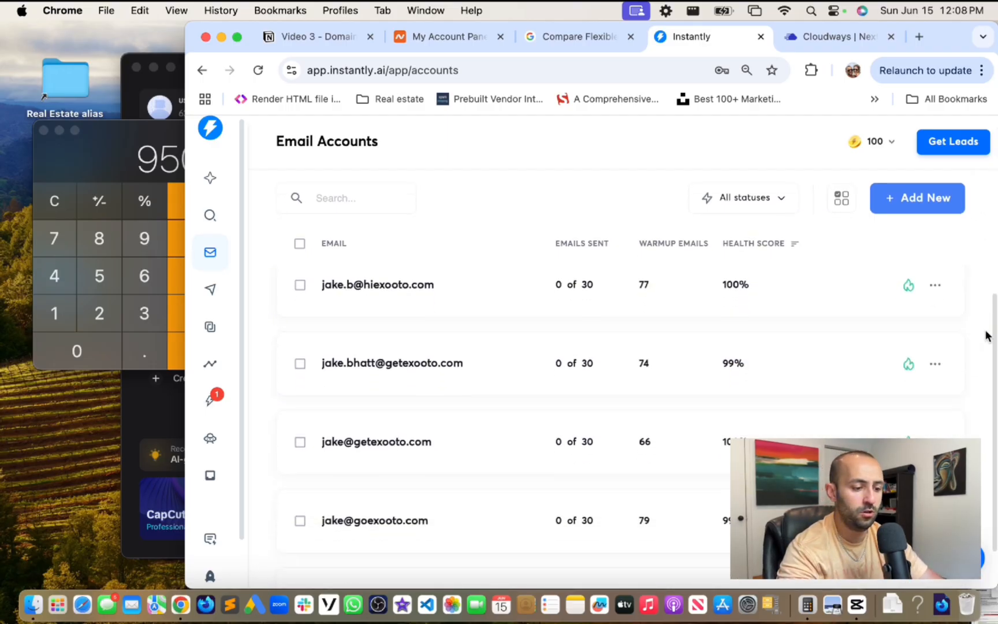
scroll(986, 346, "down", 3)
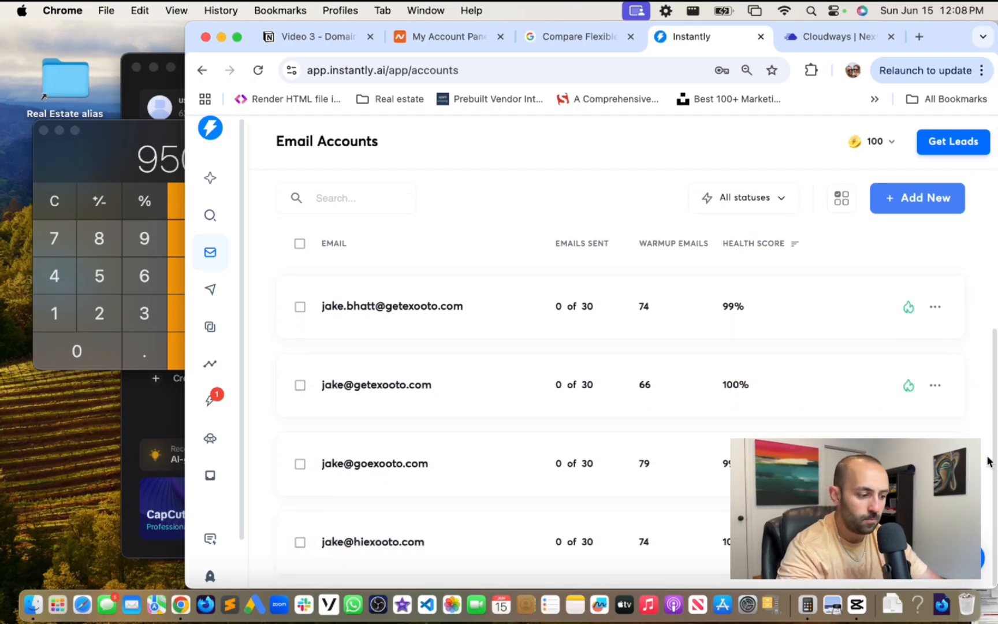
scroll(980, 326, "up", 5)
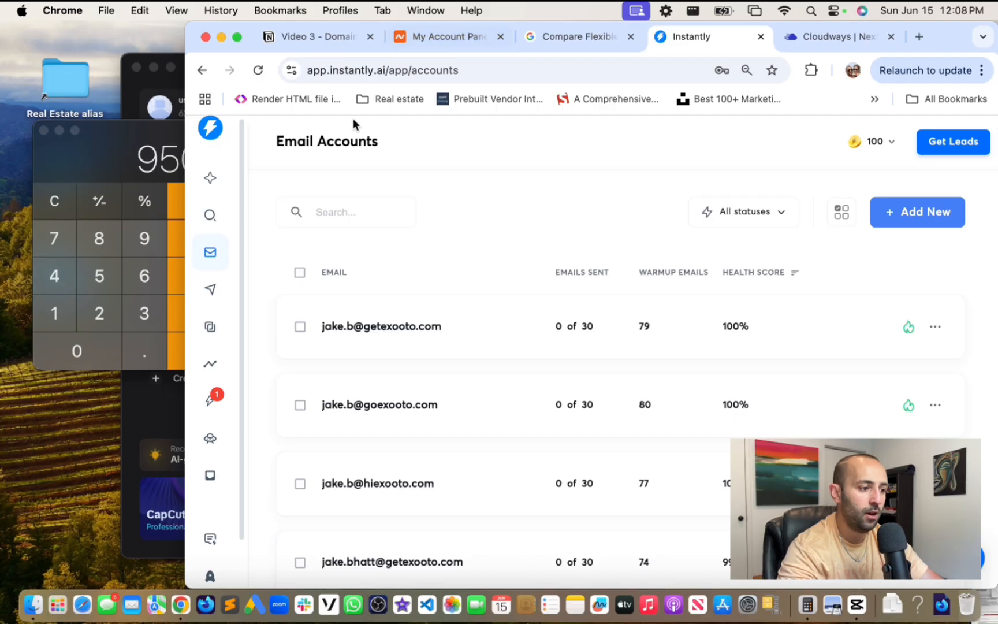
left_click(84, 154)
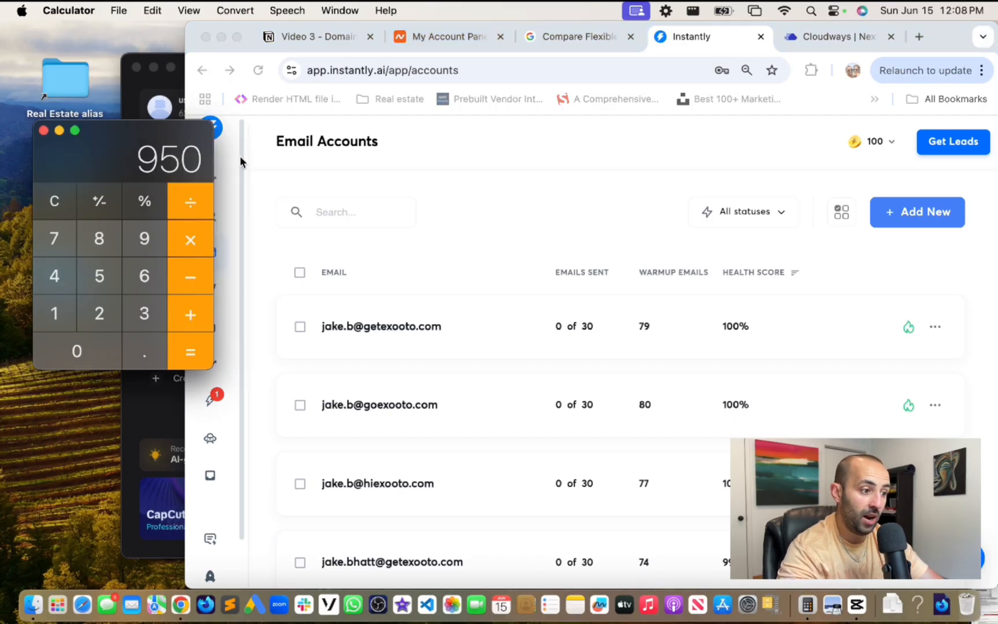
- Switch back to the Video 3 Notion tab showing the Inbox Setup cost table
left_click(312, 36)
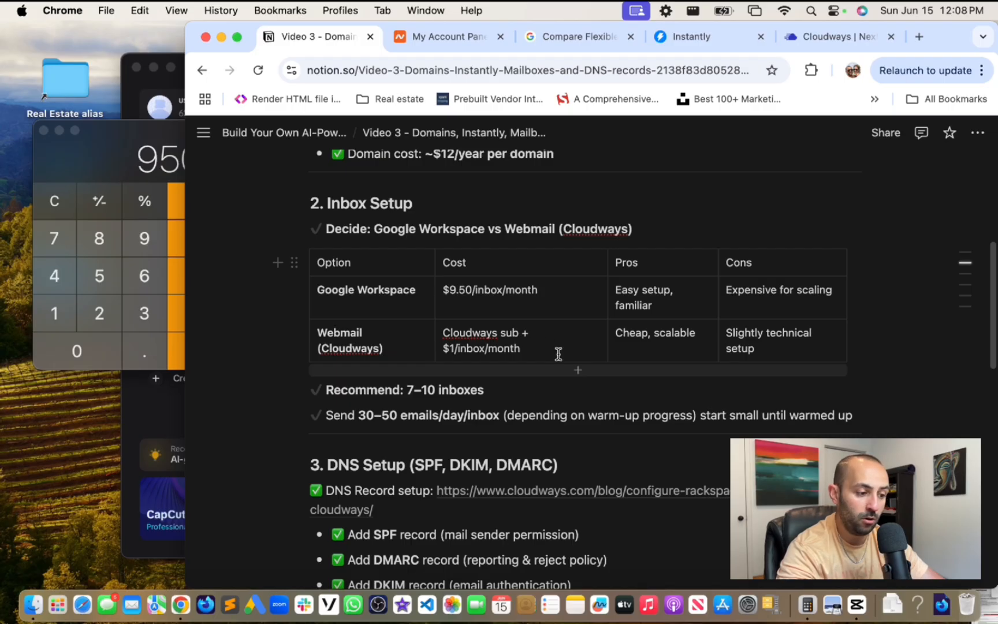
- Remove the slash so Webmail cost reads 'Cloudways sub + $1 inbox/month', then switch to Cloudways
left_click(466, 348)
key("BackSpace")
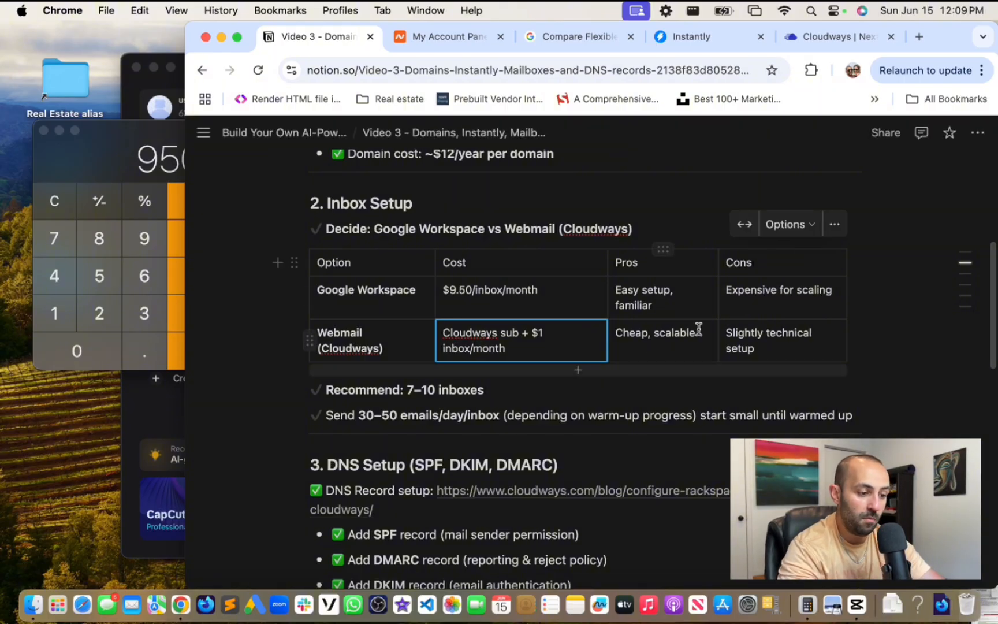
left_click(678, 342)
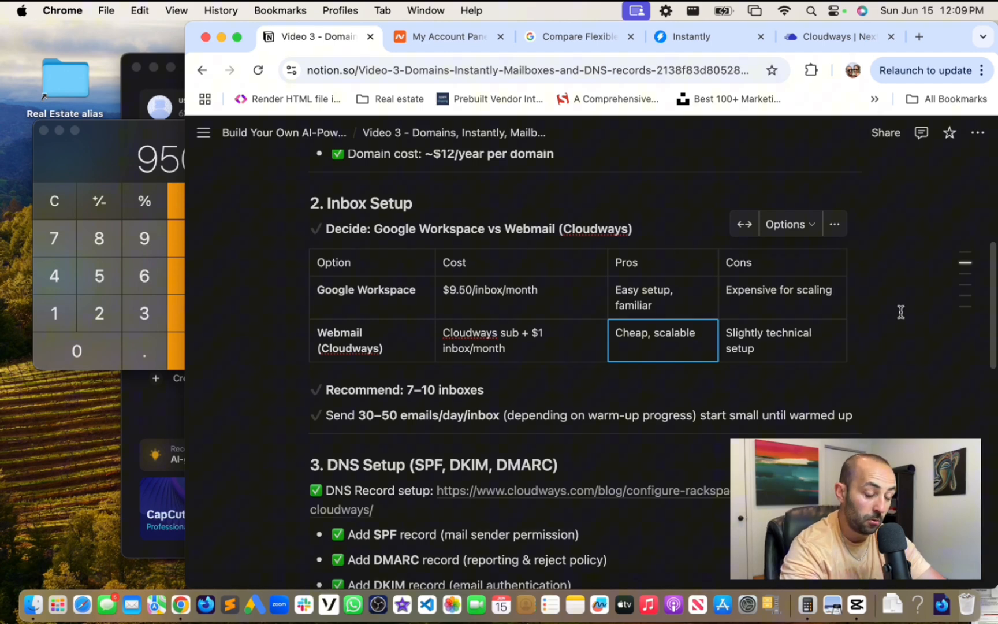
left_click(826, 39)
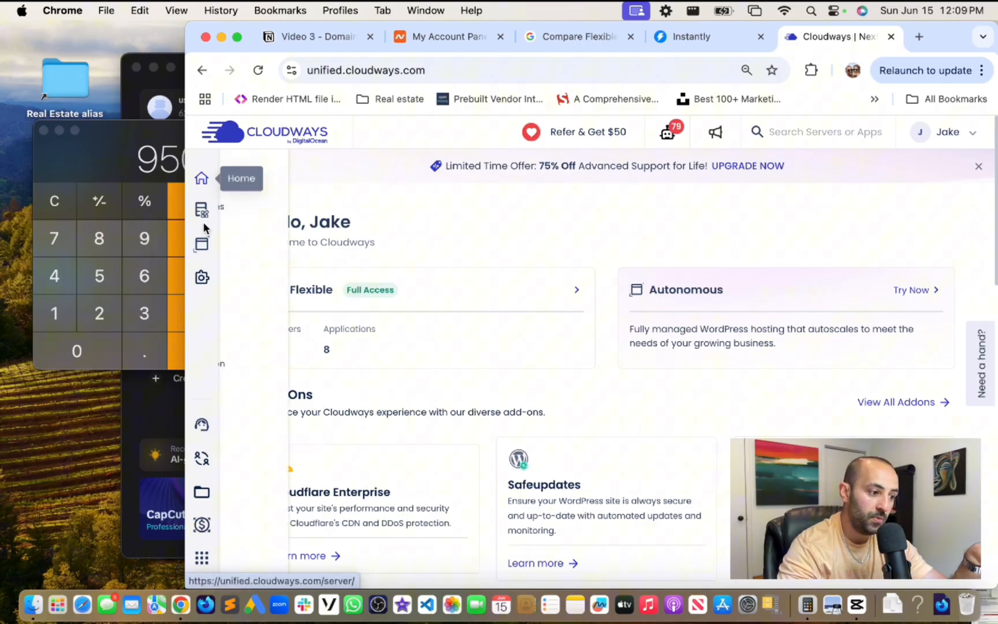
- Log out of the Cloudways account from the top-right account menu
mouse_move(202, 215)
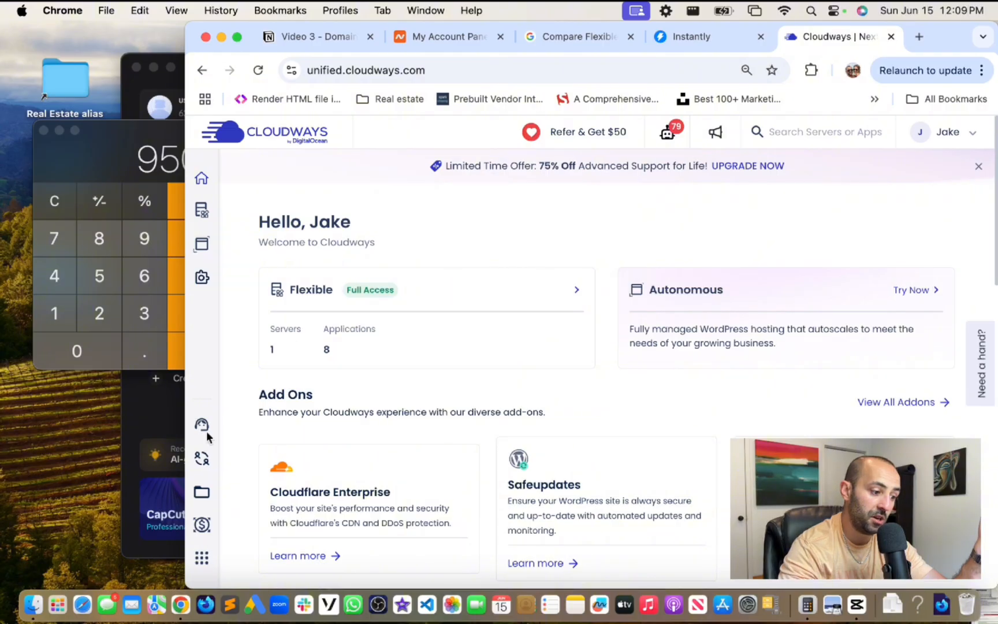
mouse_move(184, 299)
left_mouse_down()
mouse_move(211, 300)
mouse_move(179, 300)
left_mouse_up()
left_click(490, 69)
left_click(971, 132)
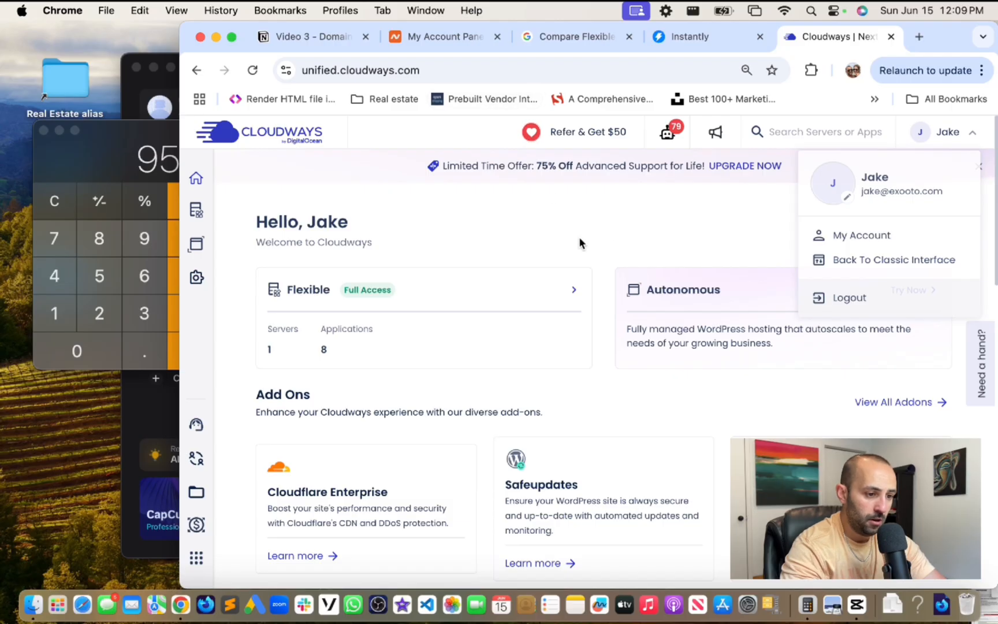
left_click(839, 299)
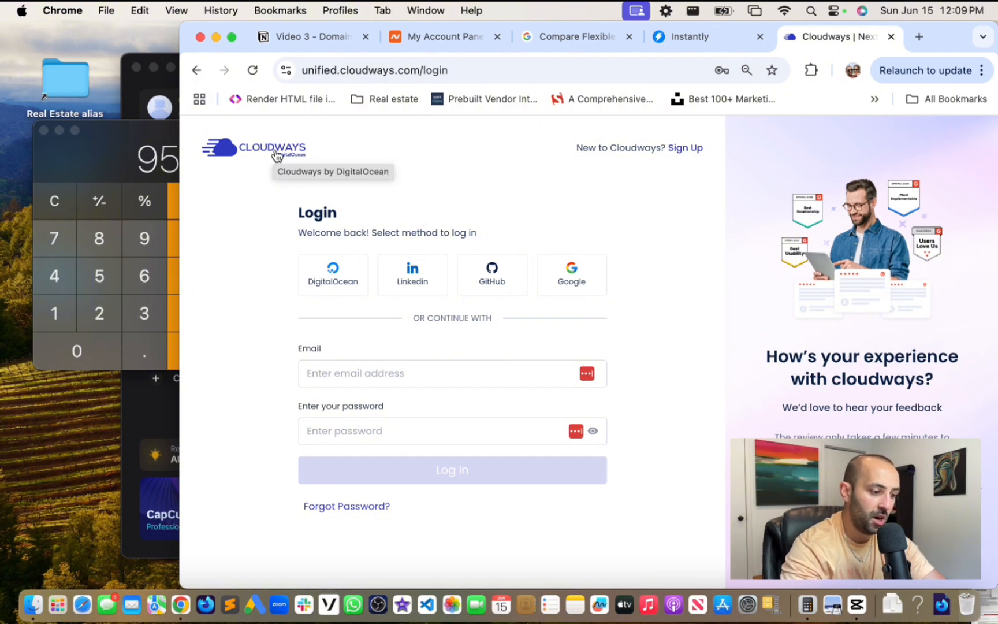
- Go to cloudways.com and open Pricing to view the Micro $14 through Large $99 plans
left_click(499, 65)
type("cloudw")
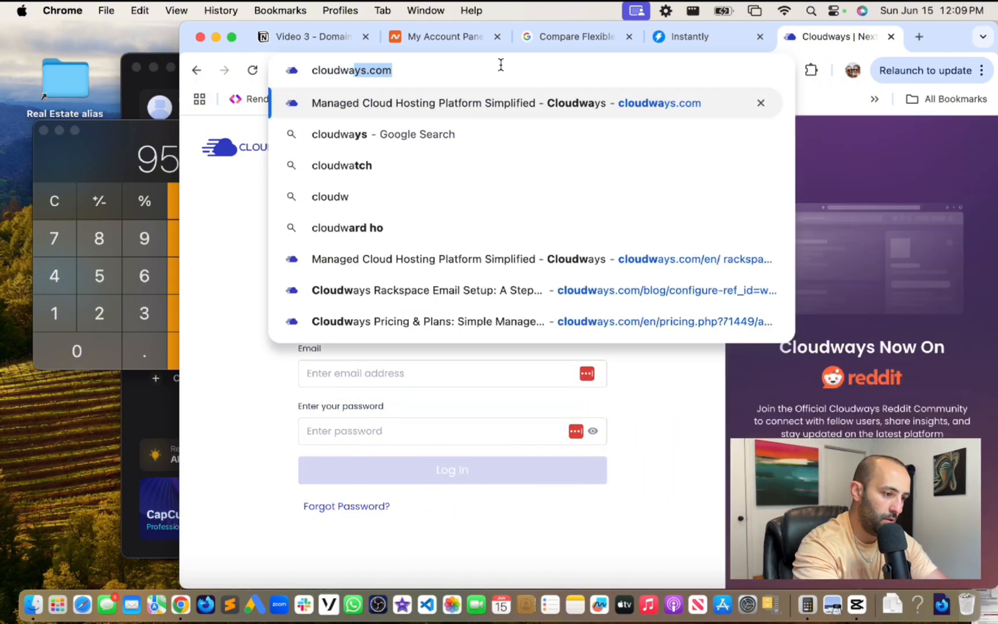
type("ays.com")
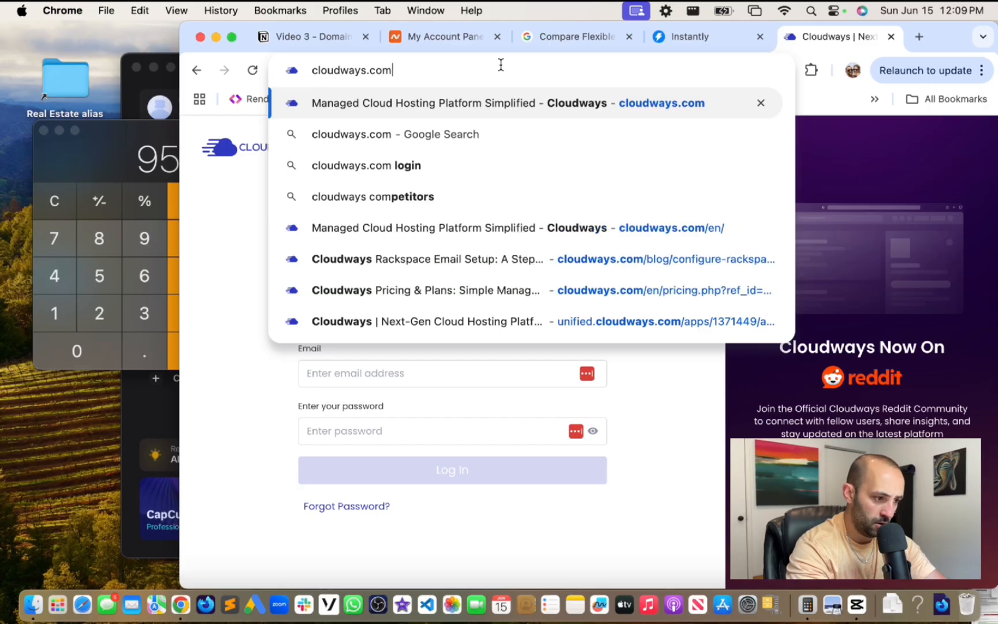
key("Return")
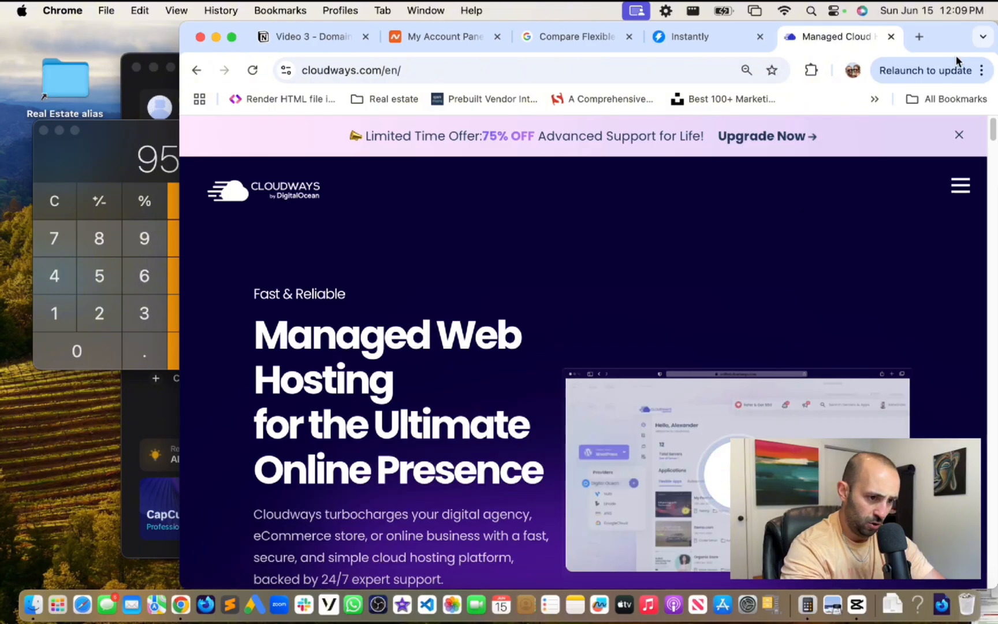
mouse_move(993, 134)
left_mouse_down()
mouse_move(990, 167)
mouse_move(989, 133)
left_mouse_up()
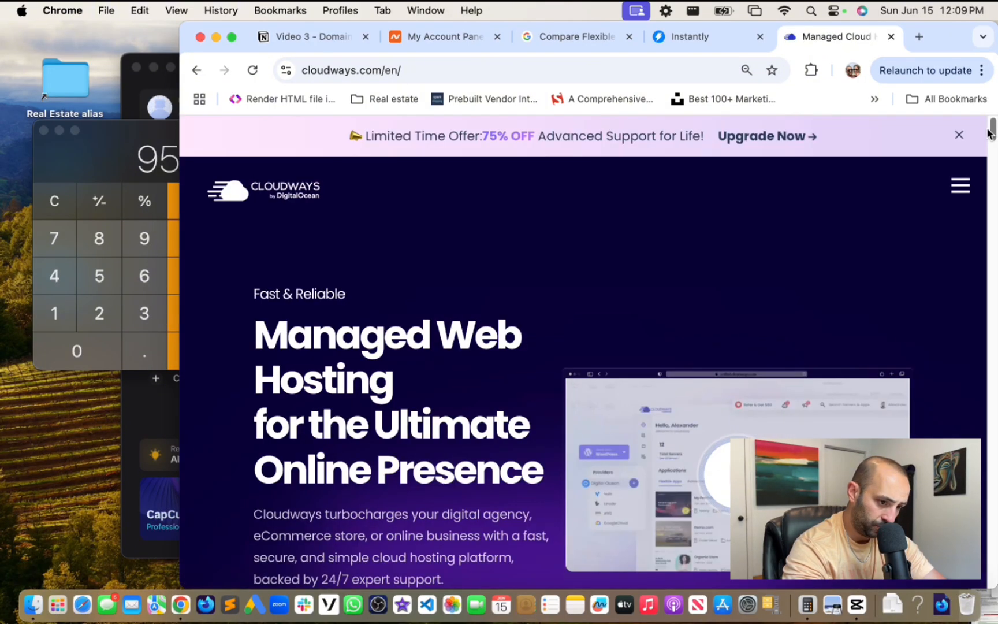
left_click(960, 184)
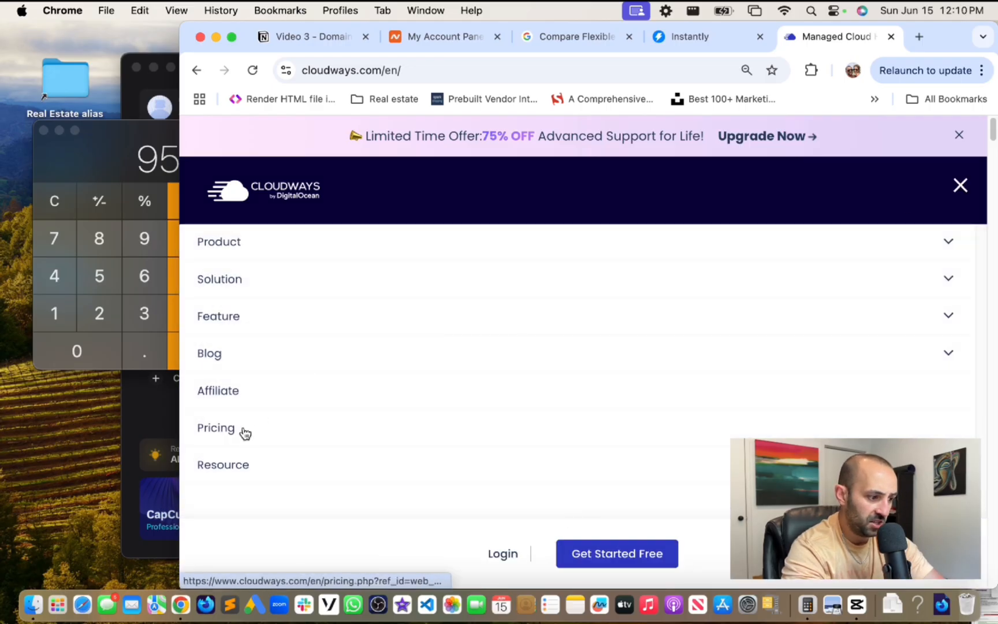
left_click(233, 431)
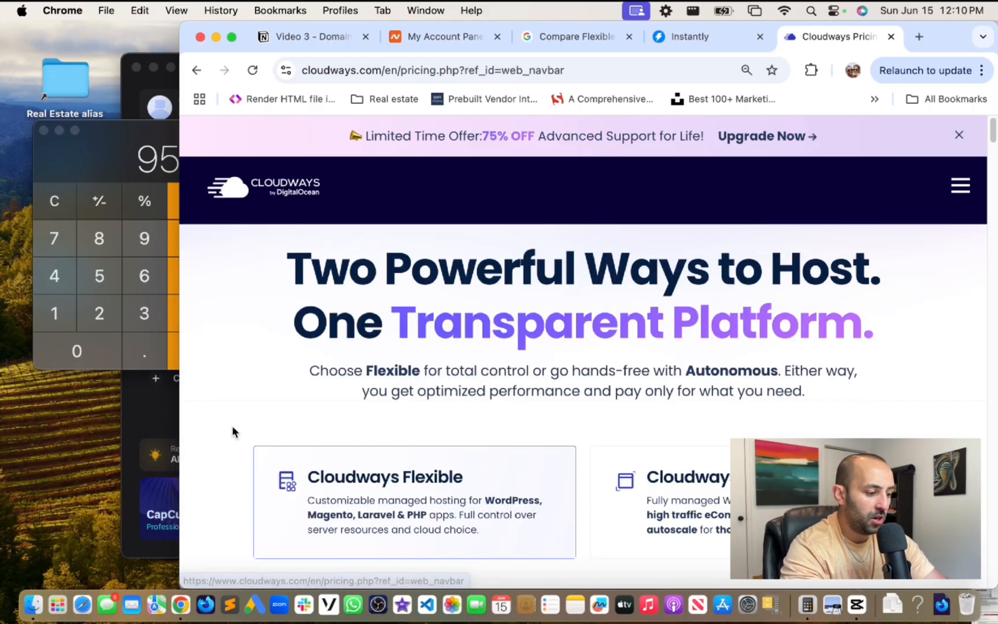
scroll(921, 285, "down", 10)
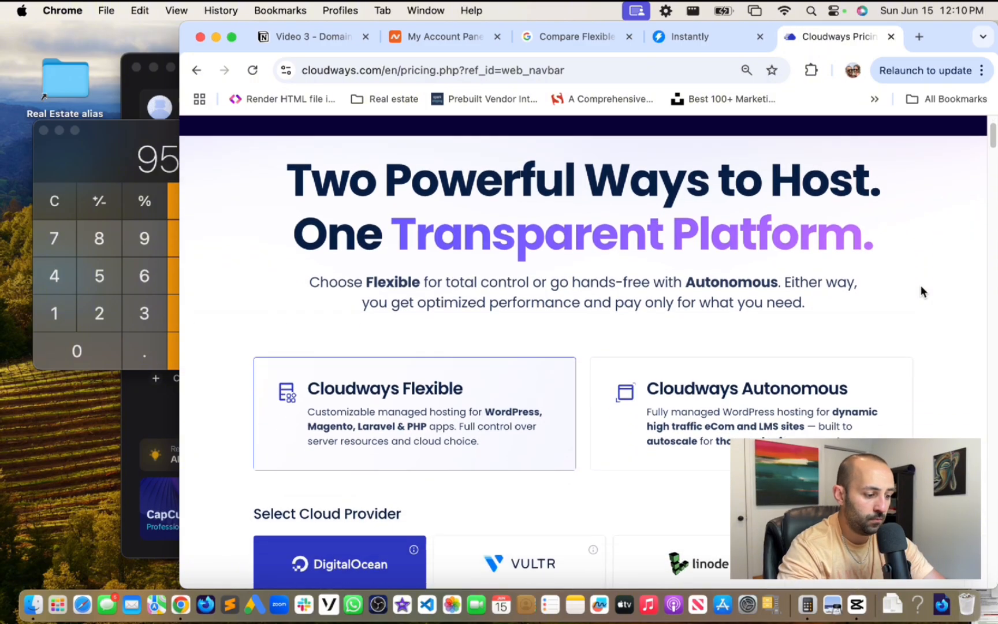
scroll(920, 285, "down", 5)
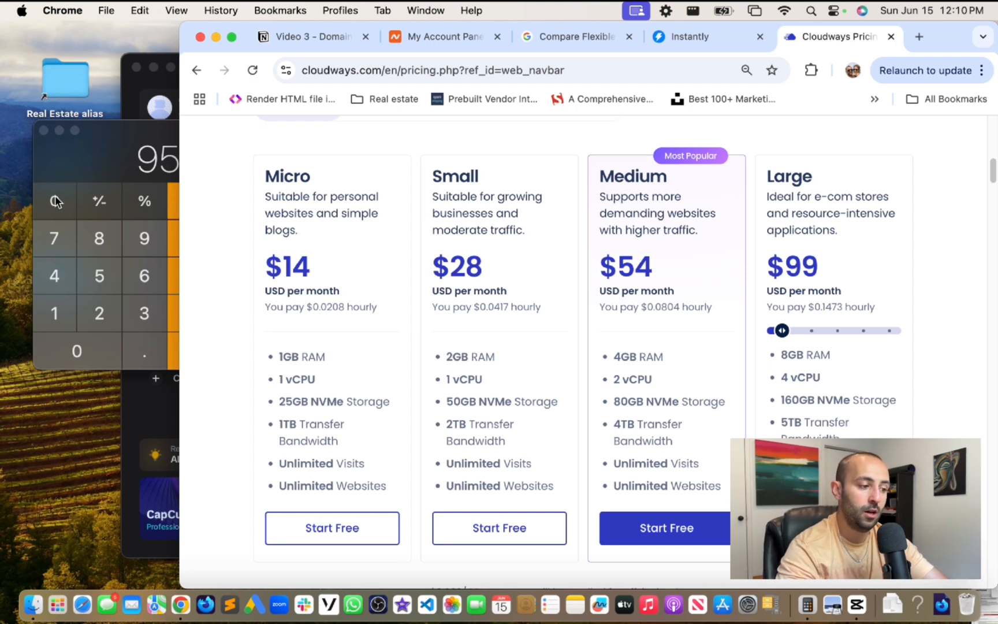
- Clear the 950 result in Calculator to 0 and bring the Cloudways pricing page back
left_click(123, 159)
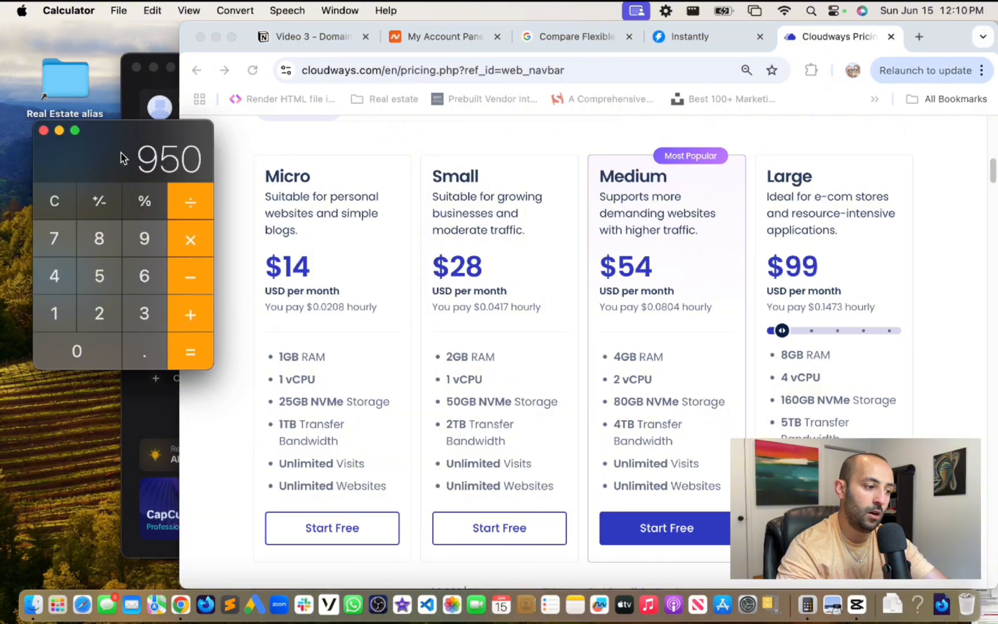
left_click(46, 215)
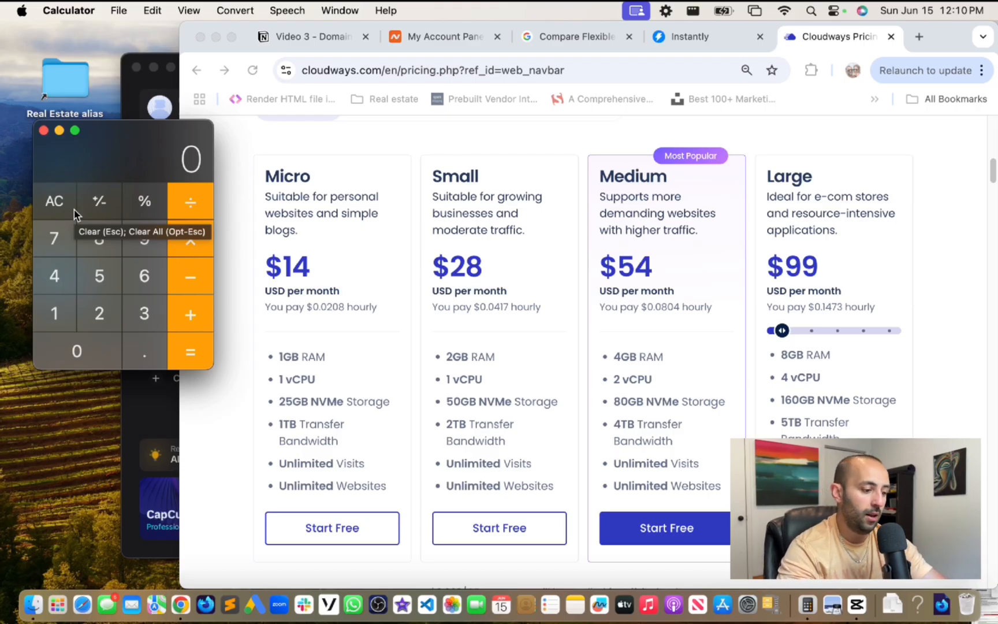
left_click(340, 174)
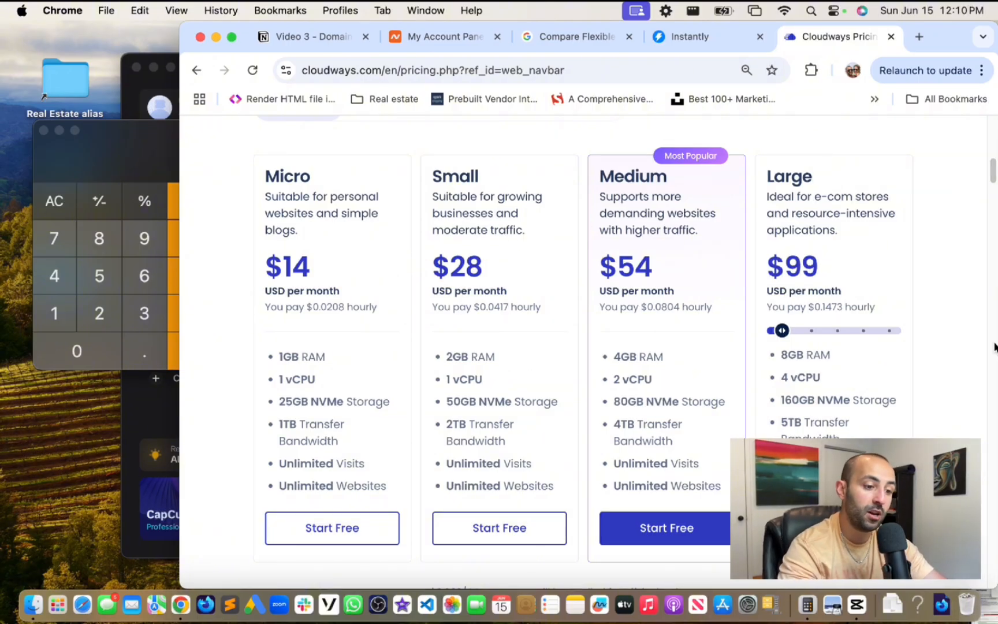
- Check the Namecheap and Notion notes, then open the Cloudways pricing page's navigation menu
left_click_drag(991, 167, 994, 122)
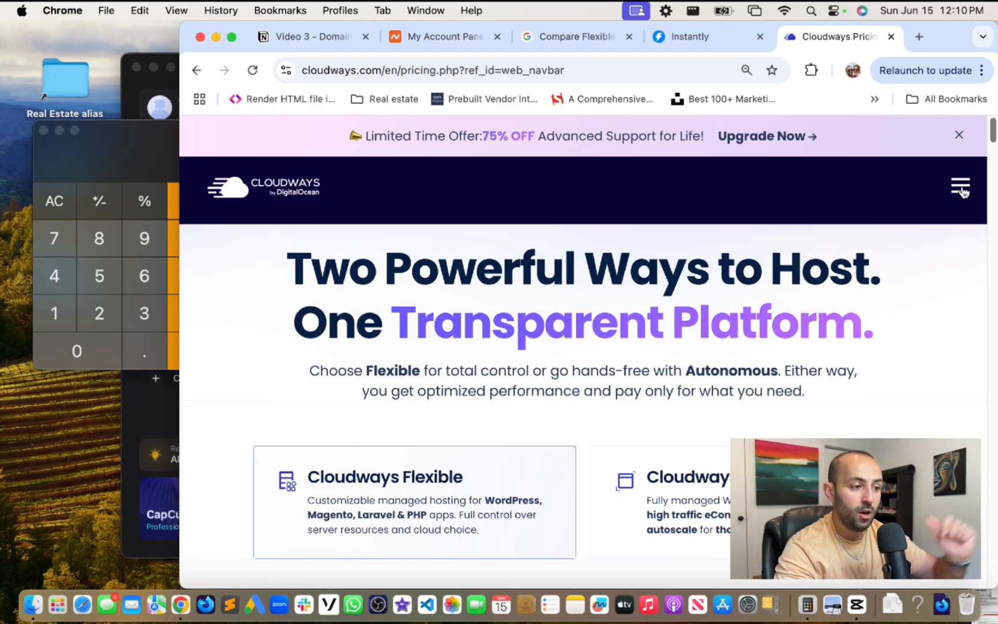
left_click(455, 36)
left_click(306, 40)
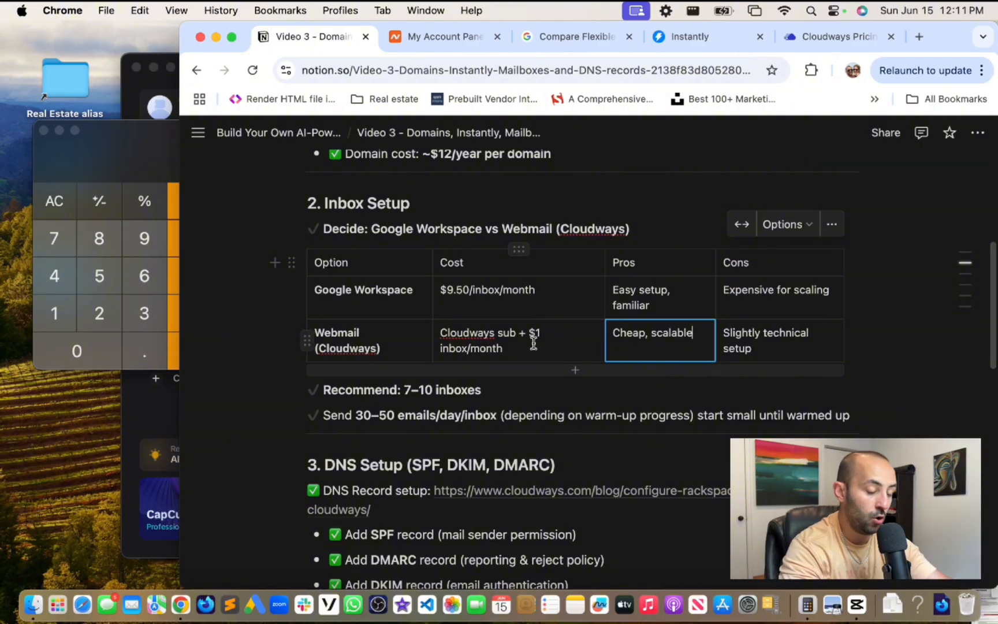
left_click(837, 29)
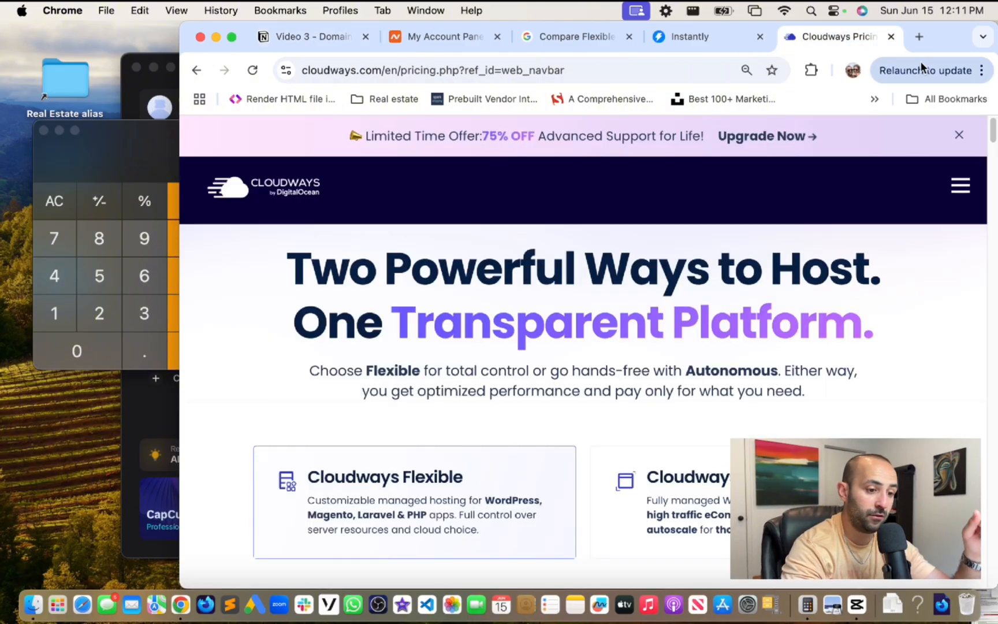
left_click(960, 190)
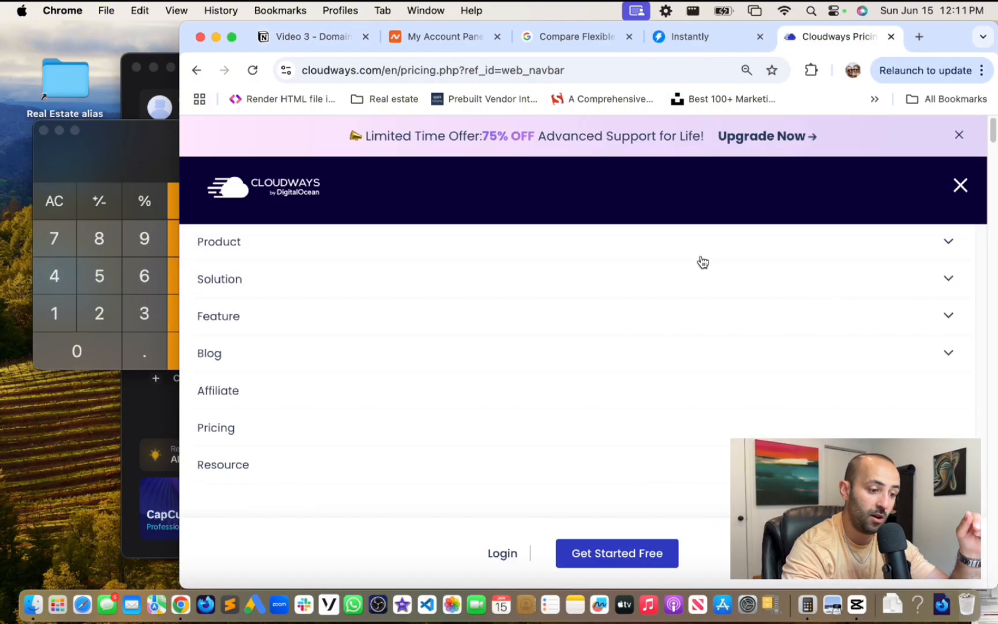
- Sign in to Cloudways with the saved login and show the Add-ons panel including Rackspace Email
left_click(502, 553)
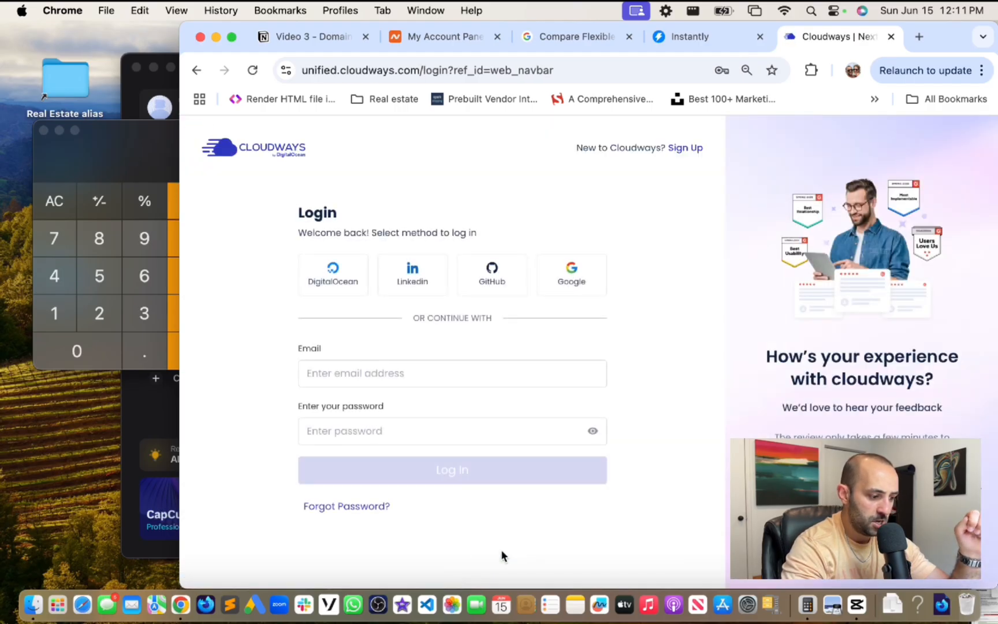
left_click(405, 374)
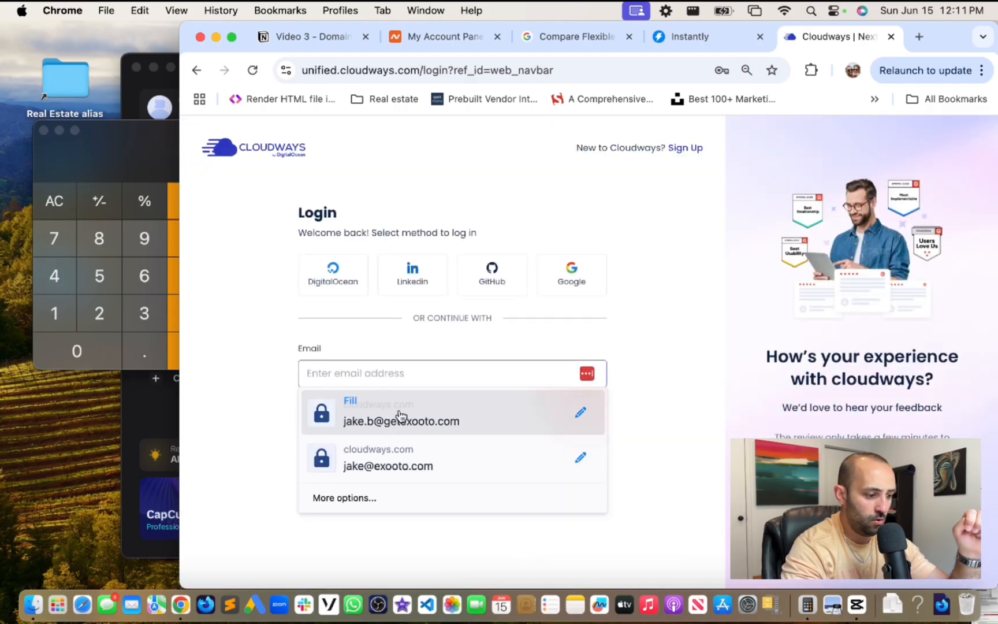
left_click(387, 461)
left_click(399, 469)
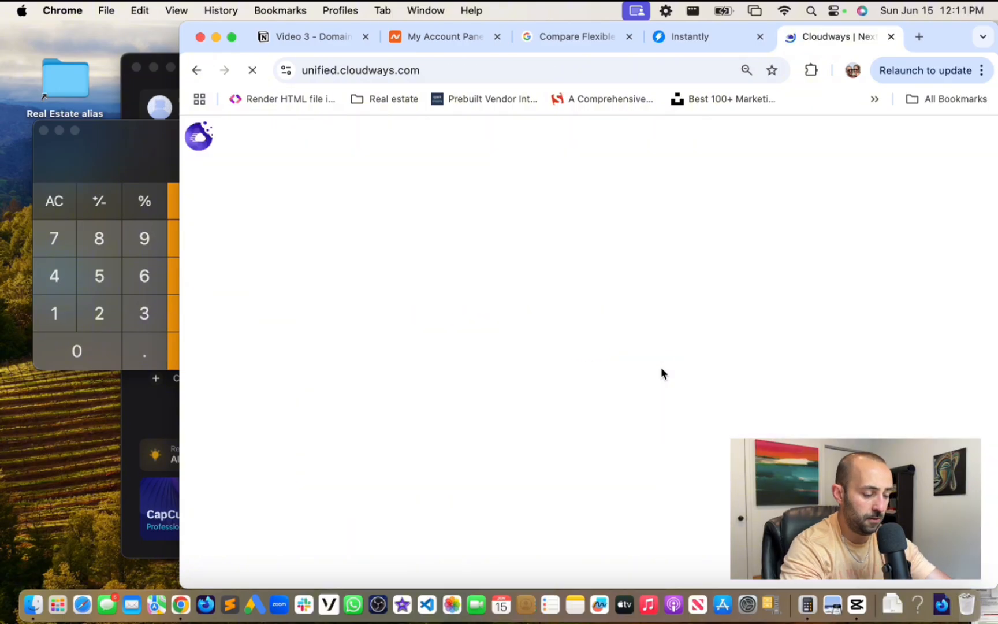
mouse_move(197, 213)
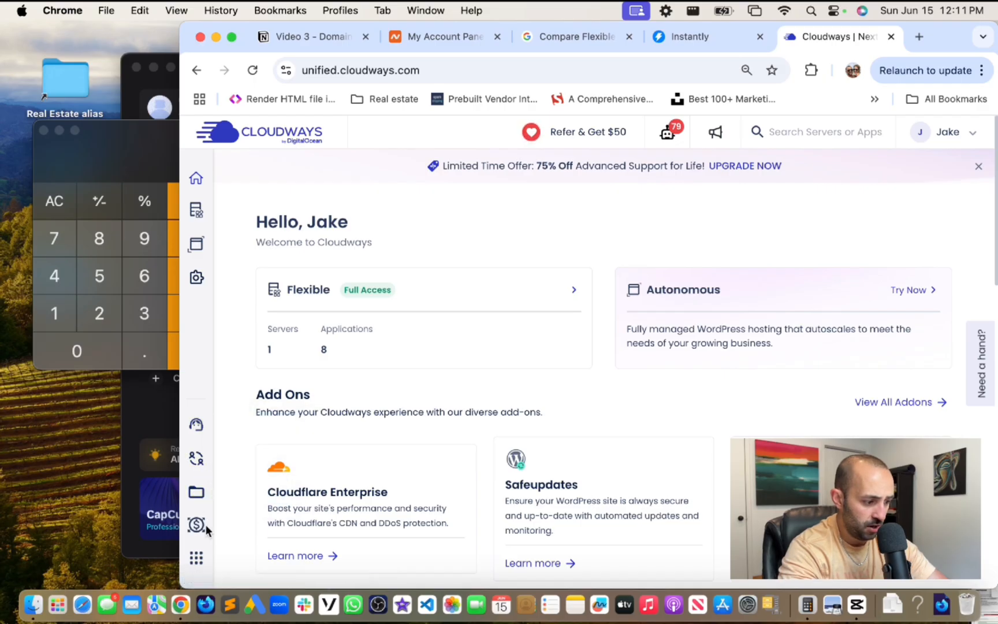
mouse_move(206, 549)
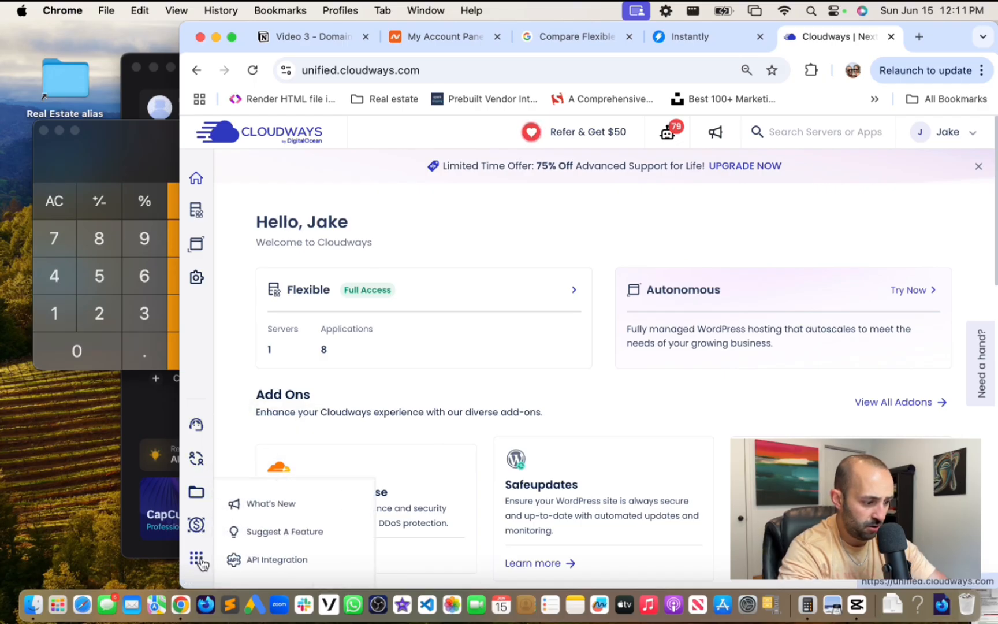
mouse_move(197, 280)
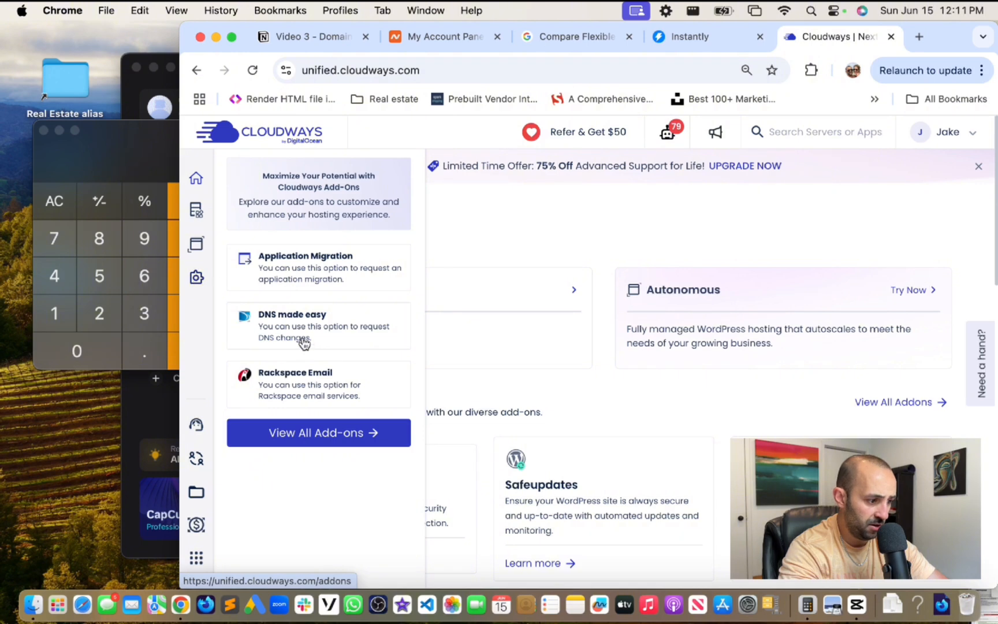
- Open Rackspace Email from Add-ons and scroll the six-mailbox list down to Add Mailbox
left_click(307, 390)
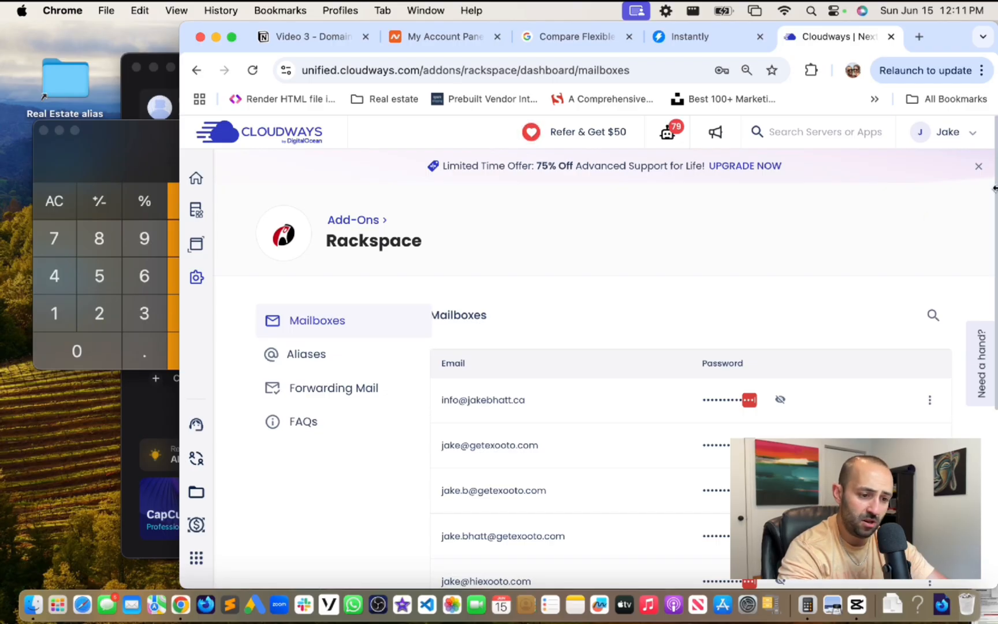
scroll(995, 193, "down", 2)
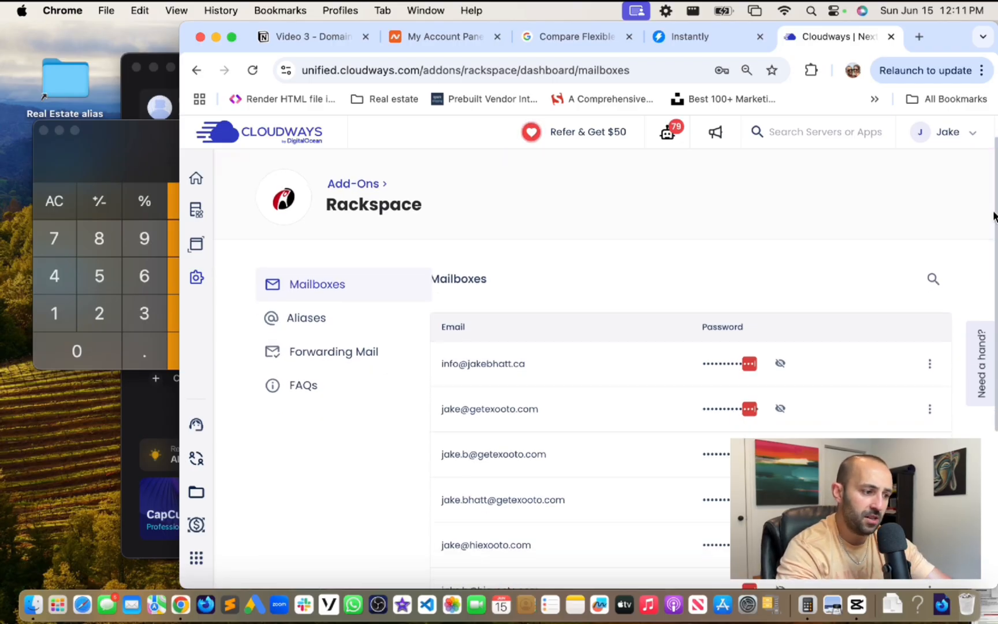
scroll(988, 201, "up", 1)
scroll(985, 194, "up", 1)
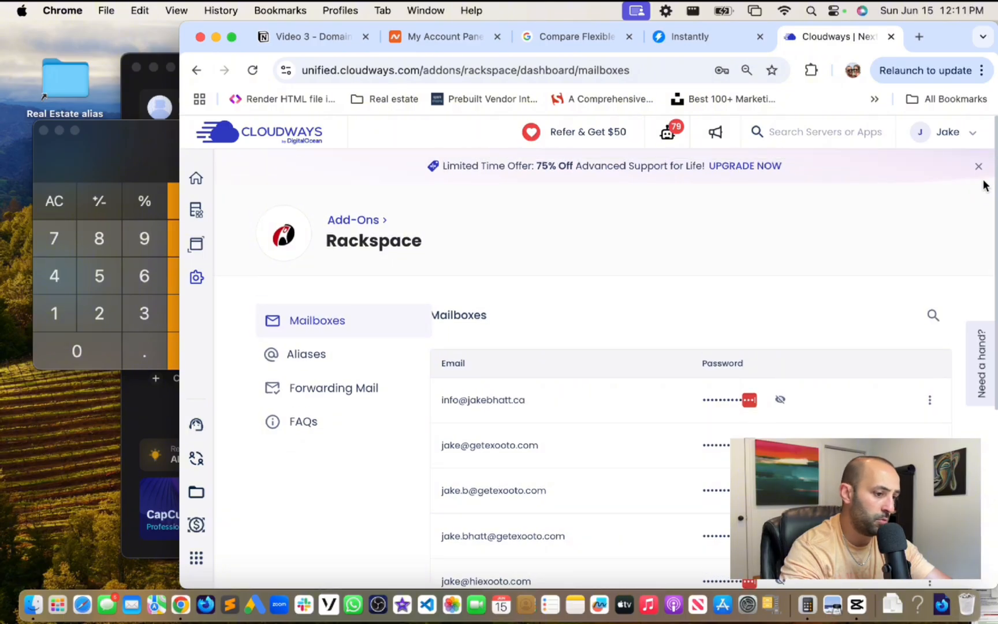
scroll(986, 191, "down", 3)
scroll(978, 247, "up", 1)
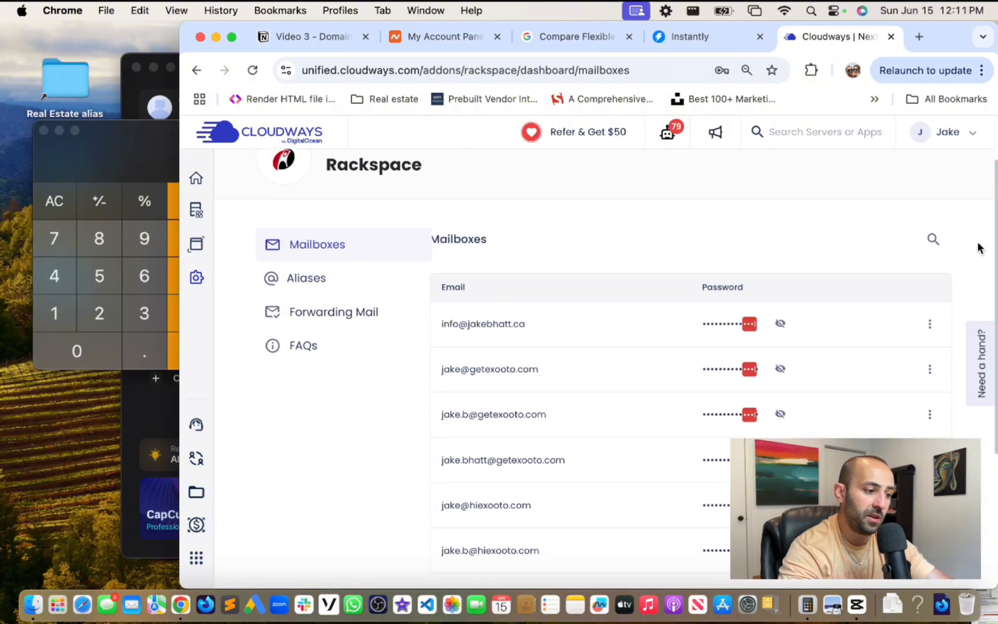
scroll(979, 277, "down", 4)
scroll(977, 323, "down", 2)
scroll(963, 274, "up", 3)
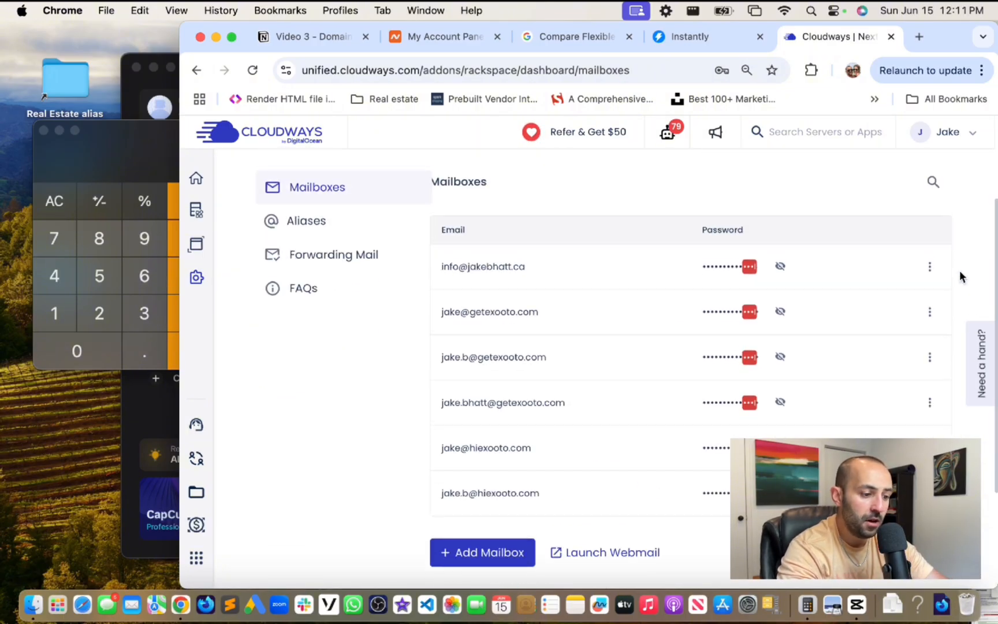
scroll(970, 322, "down", 1)
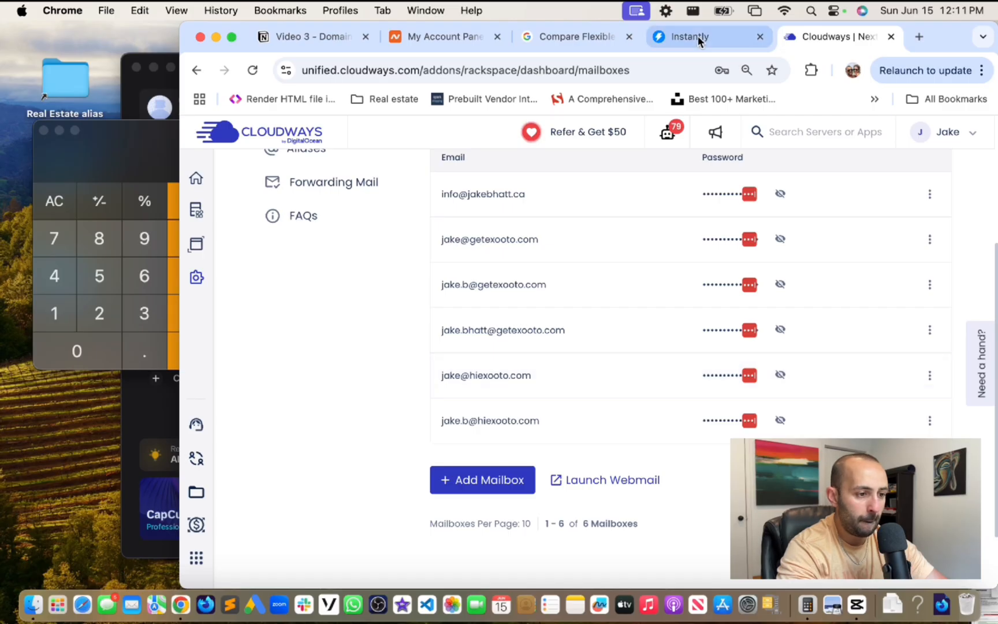
- Open heyexooto.com's Manage page in Namecheap, then go back to the Cloudways mailboxes list
left_click(434, 35)
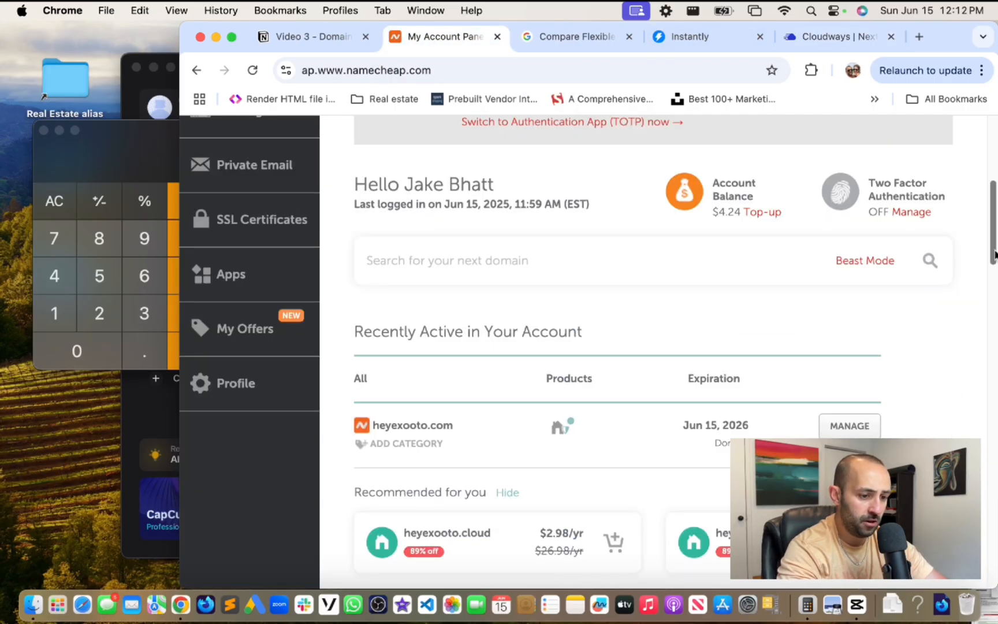
scroll(901, 323, "down", 4)
scroll(855, 250, "up", 1)
left_click(843, 267)
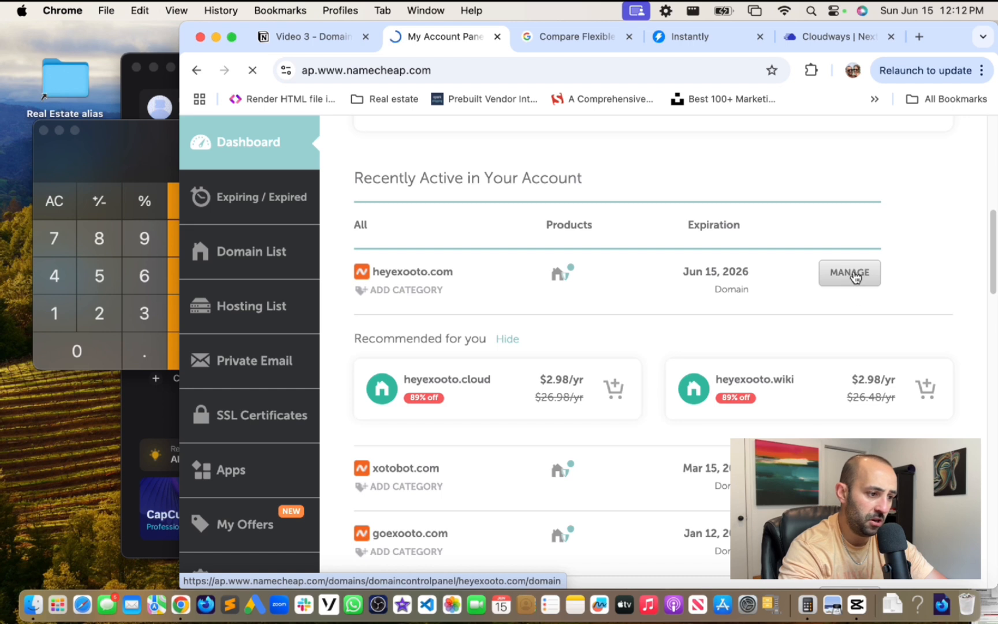
left_click(855, 277)
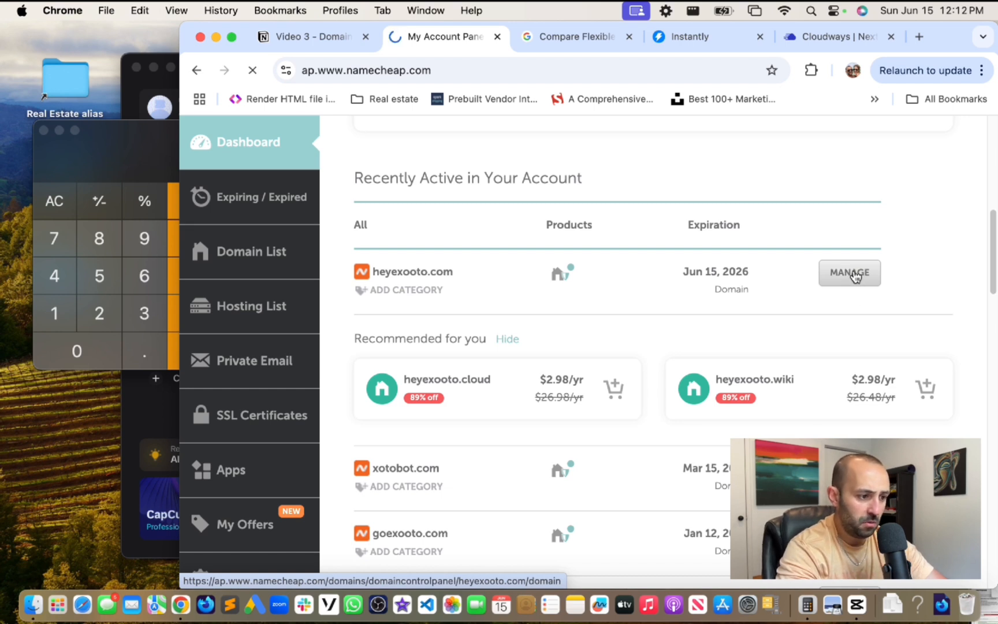
left_click(832, 37)
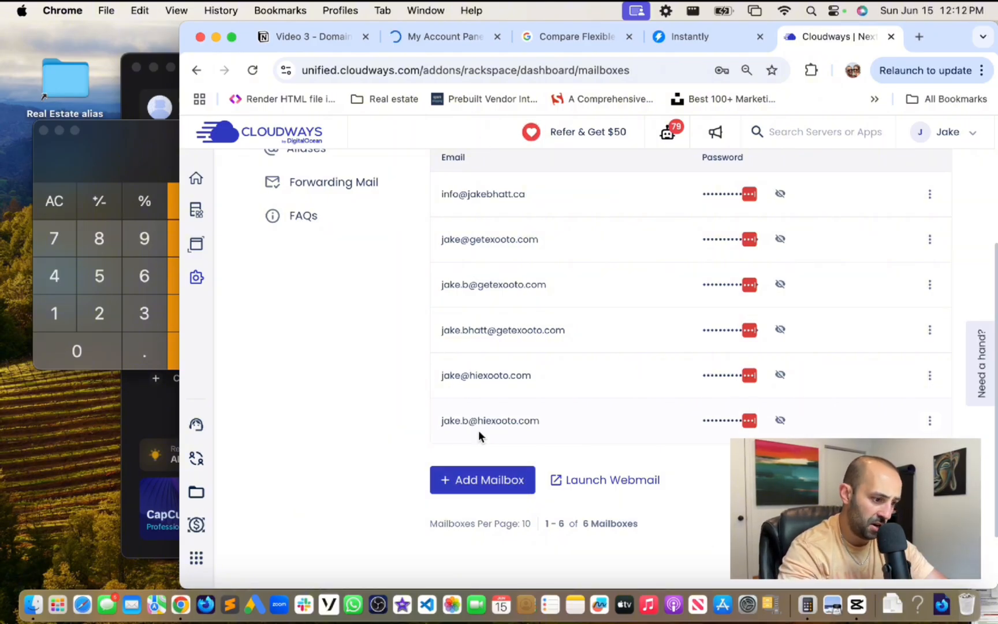
- Start a new mailbox with the heyexooto.com address, replacing the too-short password with a valid one
left_click(453, 483)
left_click(437, 324)
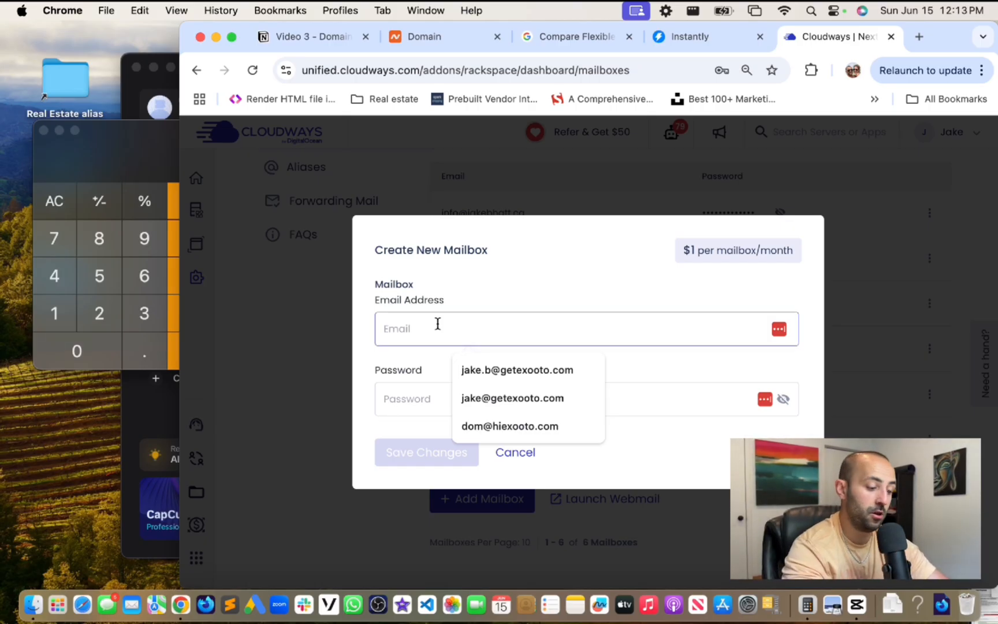
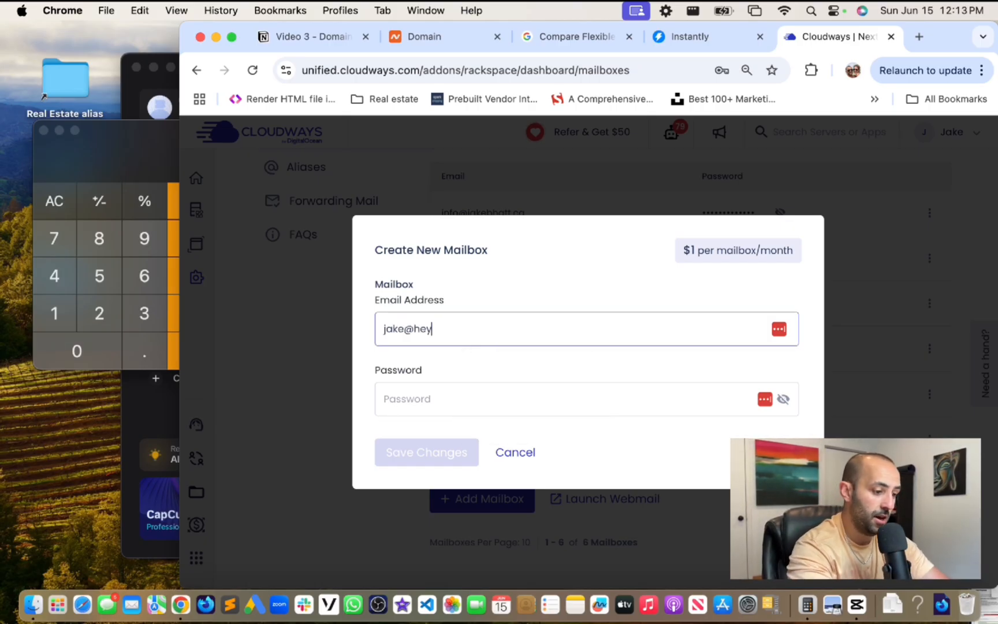
key("Tab")
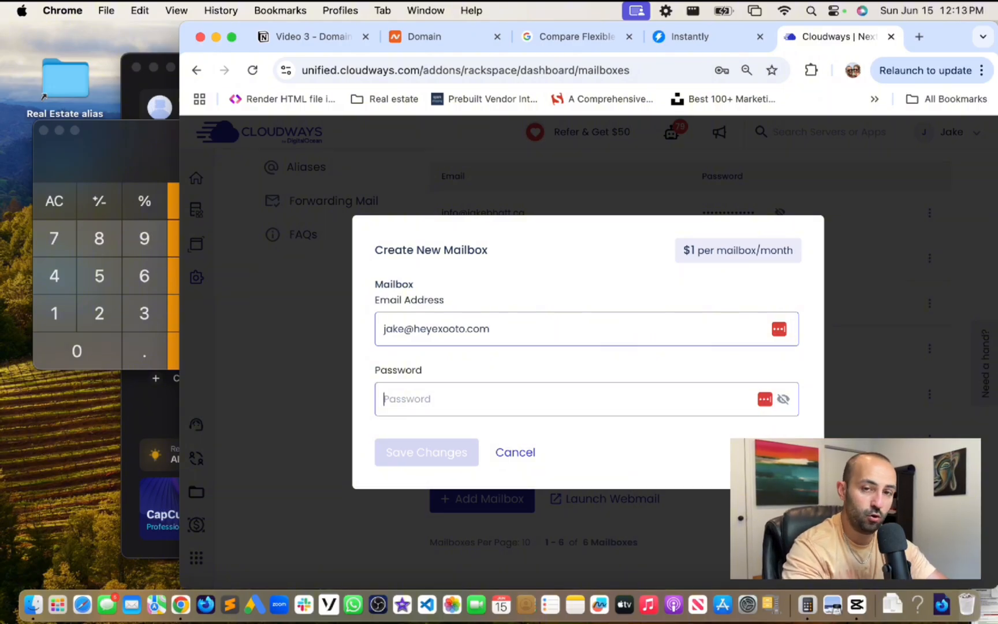
type("****")
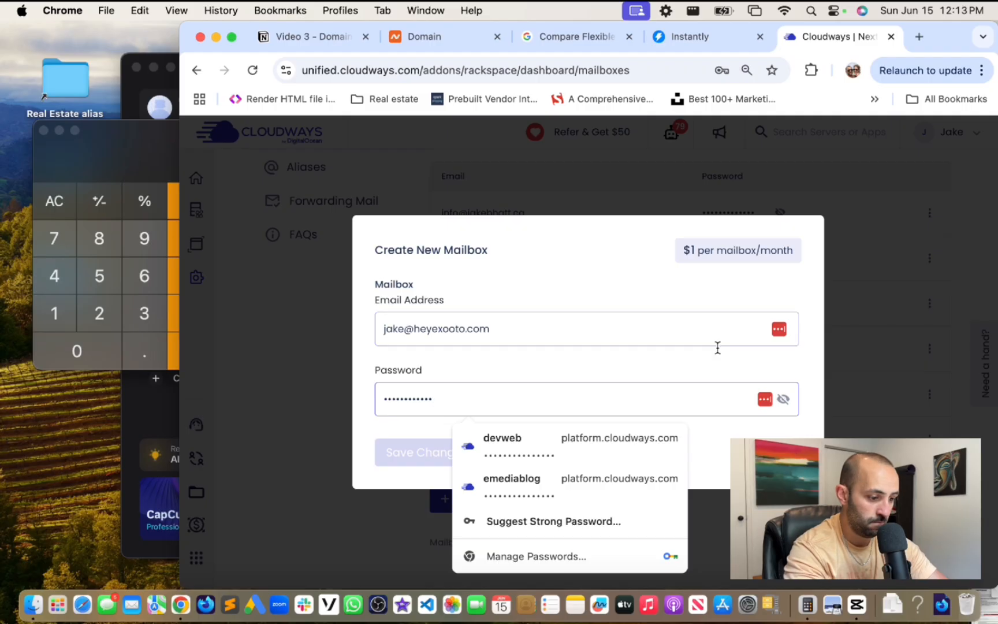
left_click(740, 363)
left_click(583, 382)
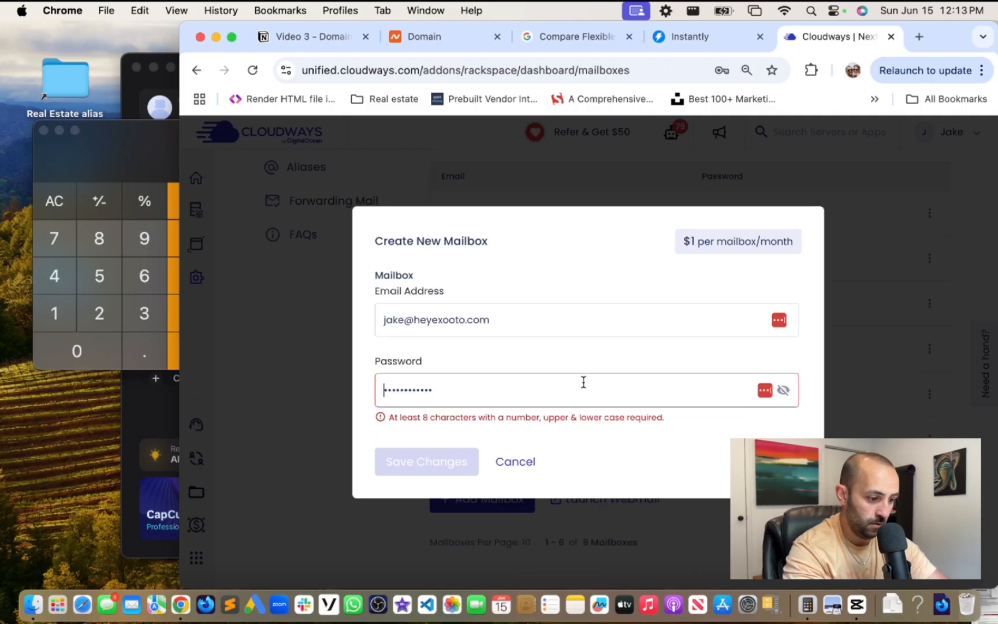
key("super+a")
key("BackSpace")
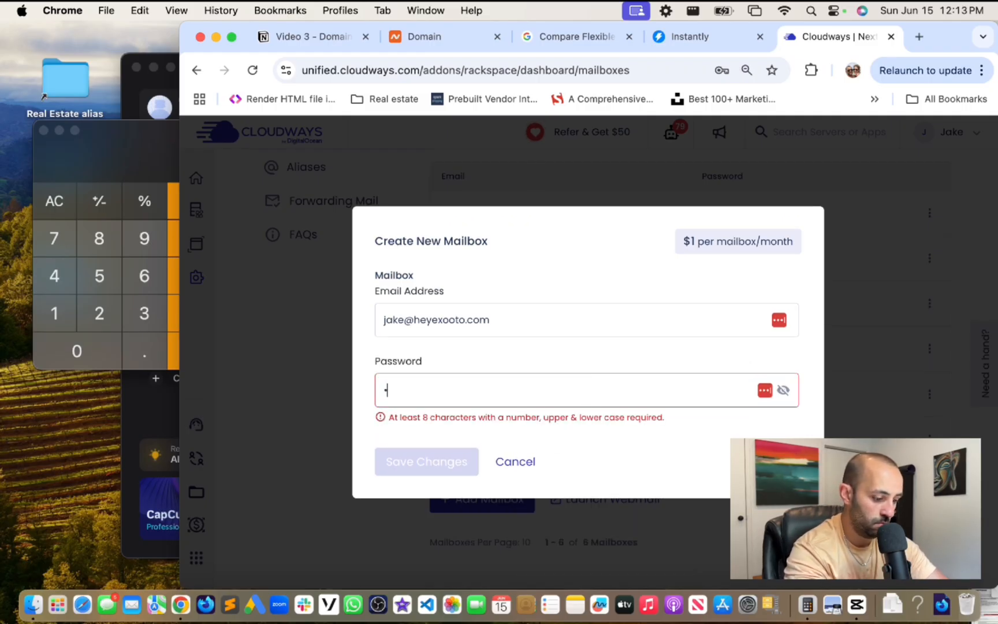
type("••••••••••••")
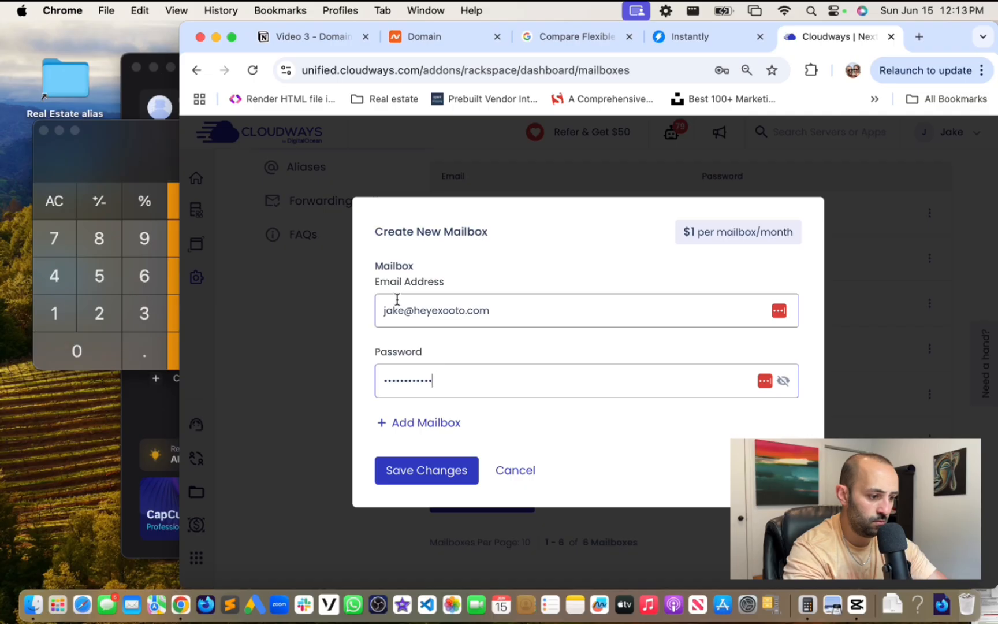
- Drop the extra Mailbox-2 entry, save the mailbox, and dismiss the Chrome and LastPass prompts
left_click(422, 428)
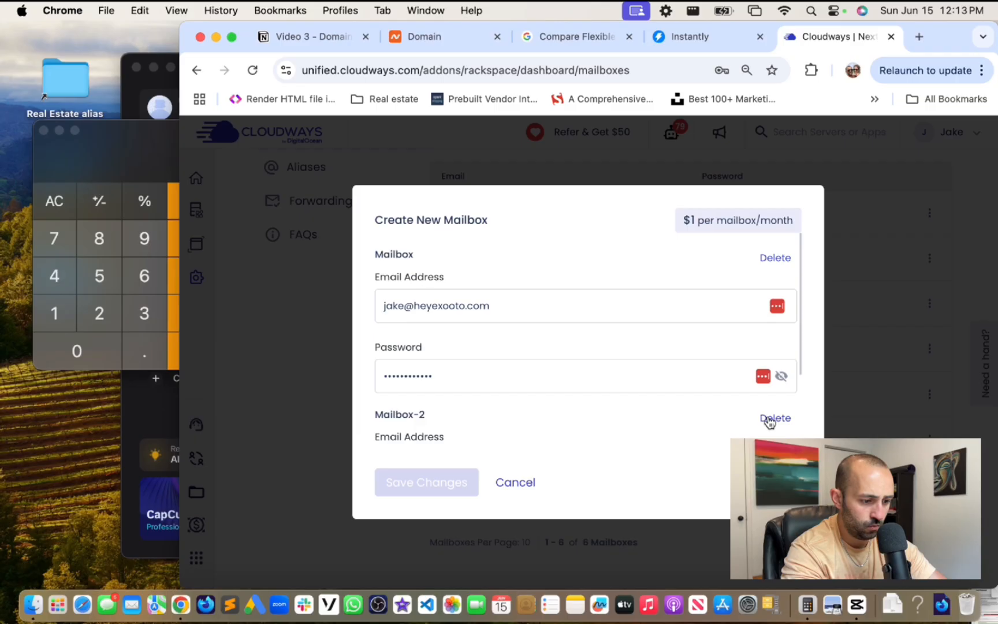
left_click(769, 422)
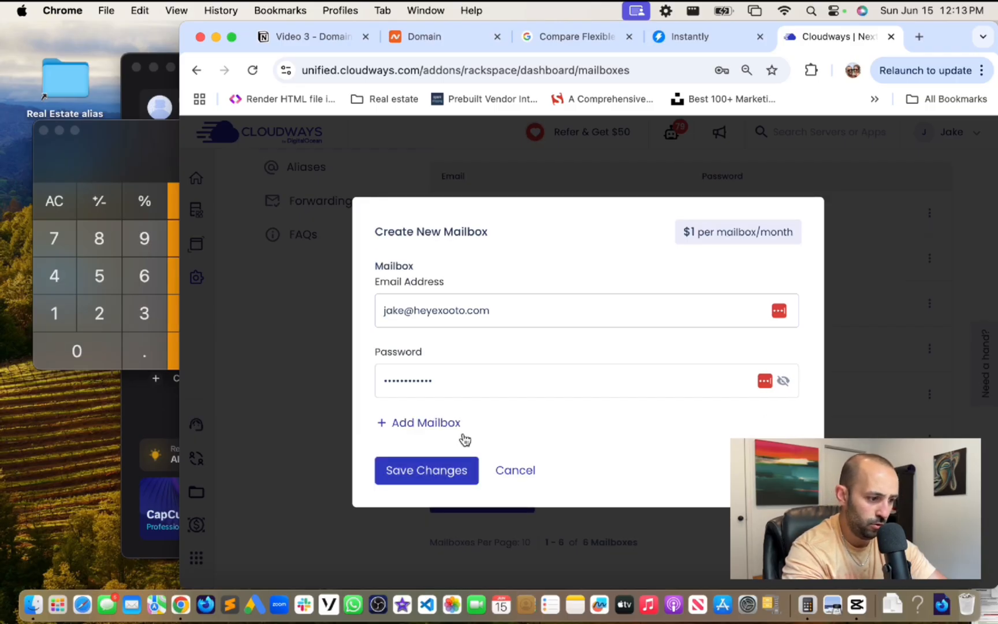
left_click(414, 481)
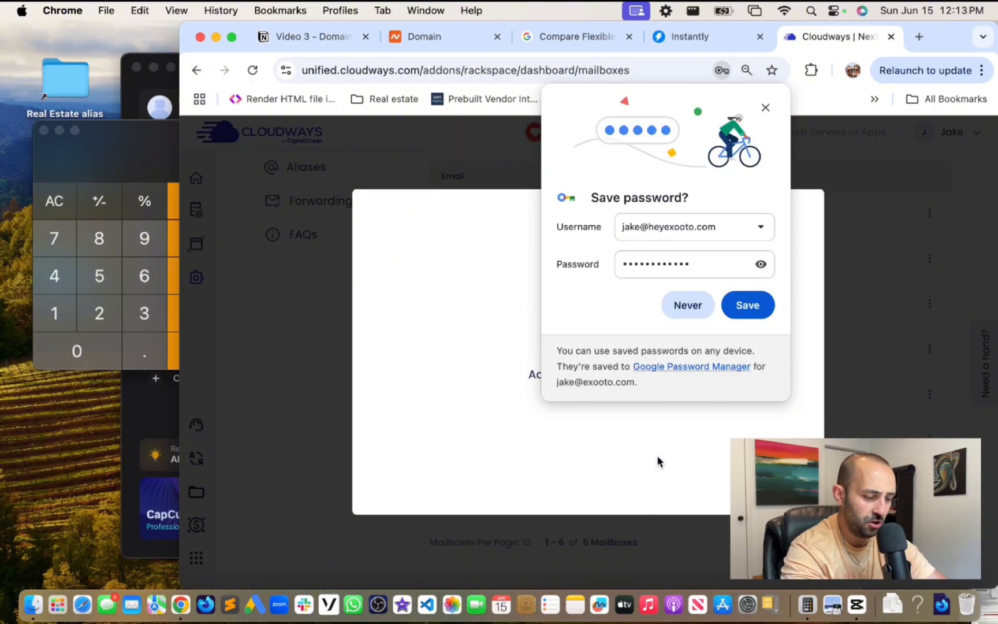
left_click(767, 110)
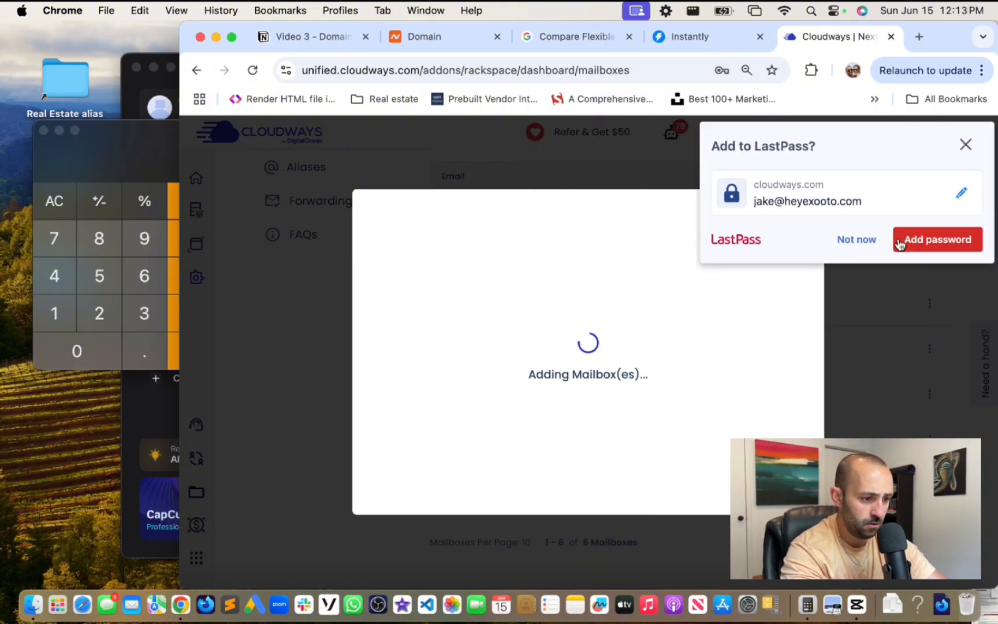
left_click(965, 141)
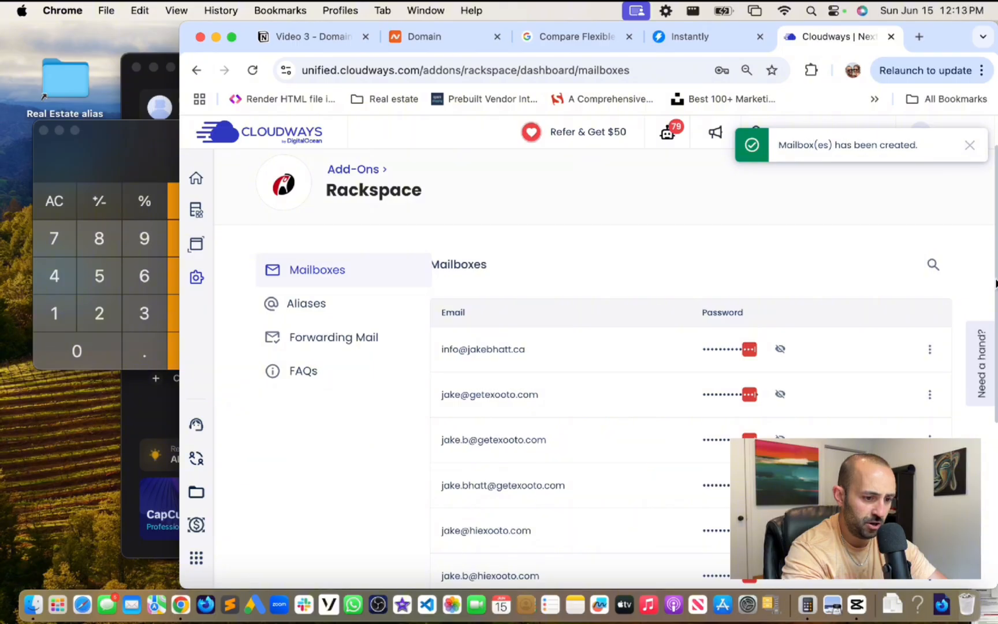
scroll(995, 280, "down", 5)
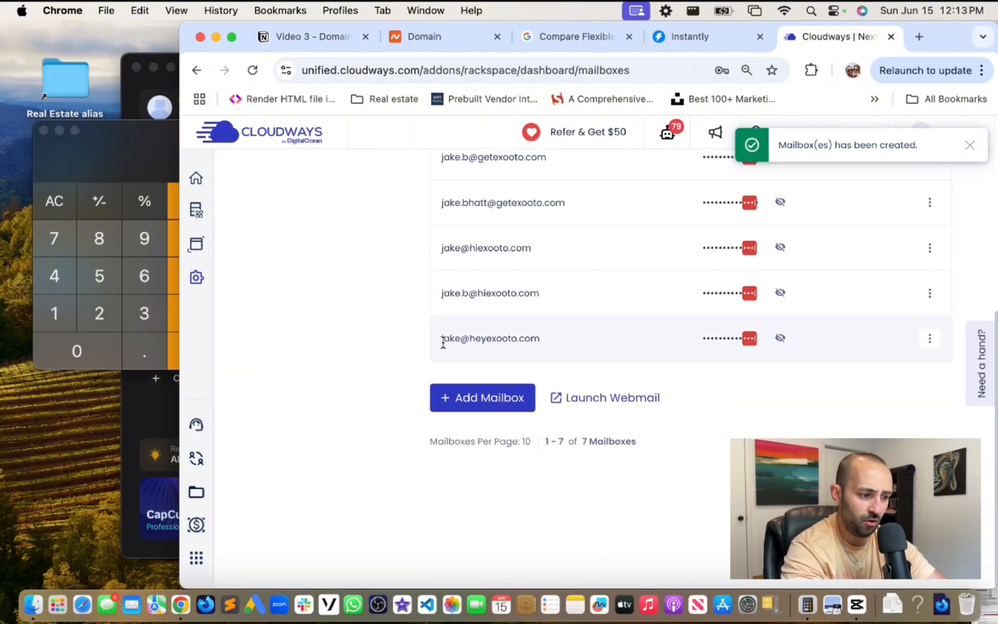
- Create another heyexooto.com mailbox by entering its email address and password and saving
left_click(468, 398)
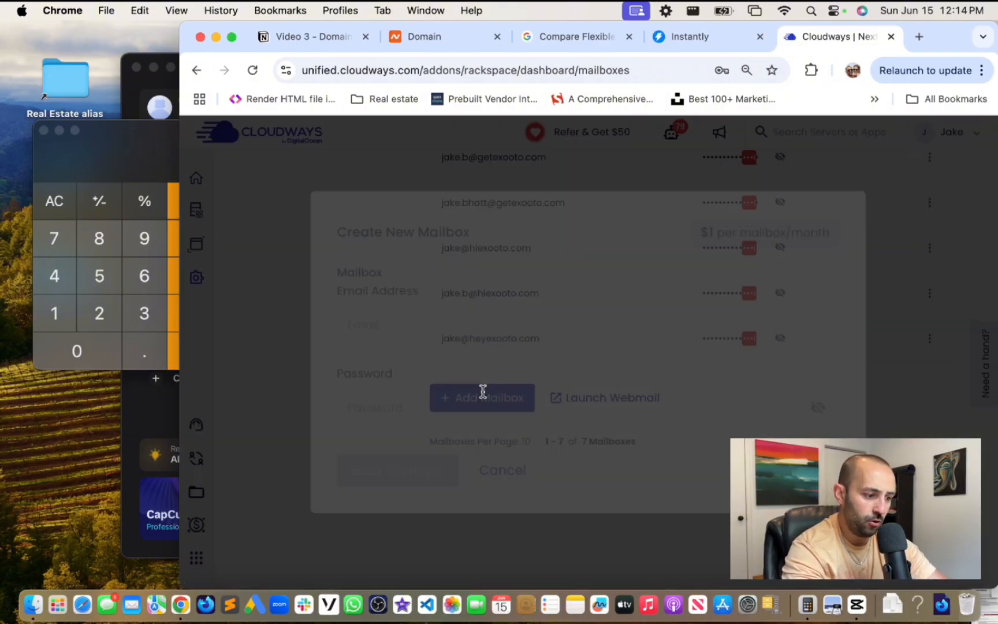
left_click(486, 317)
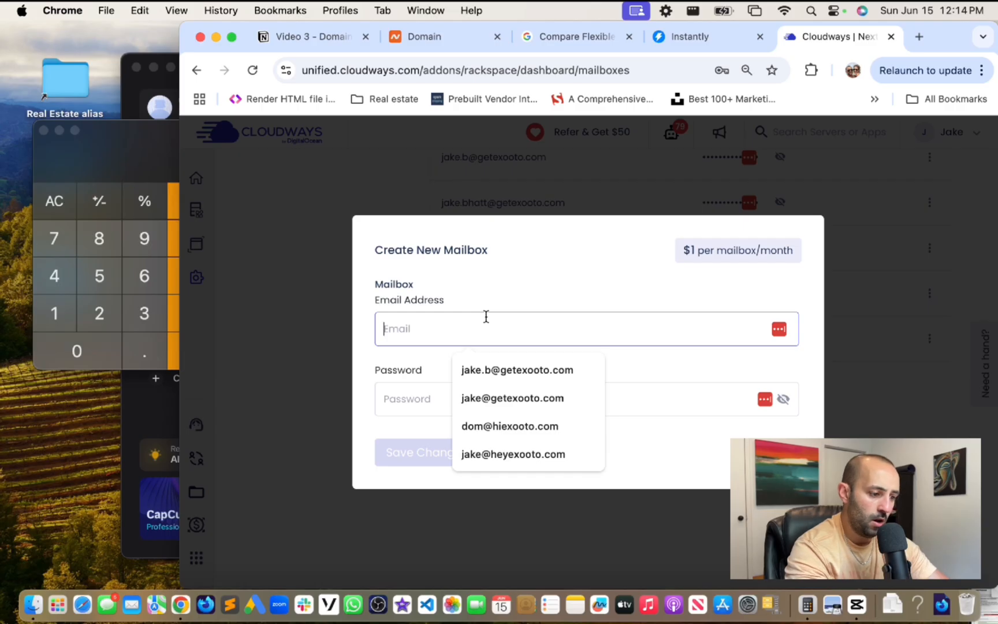
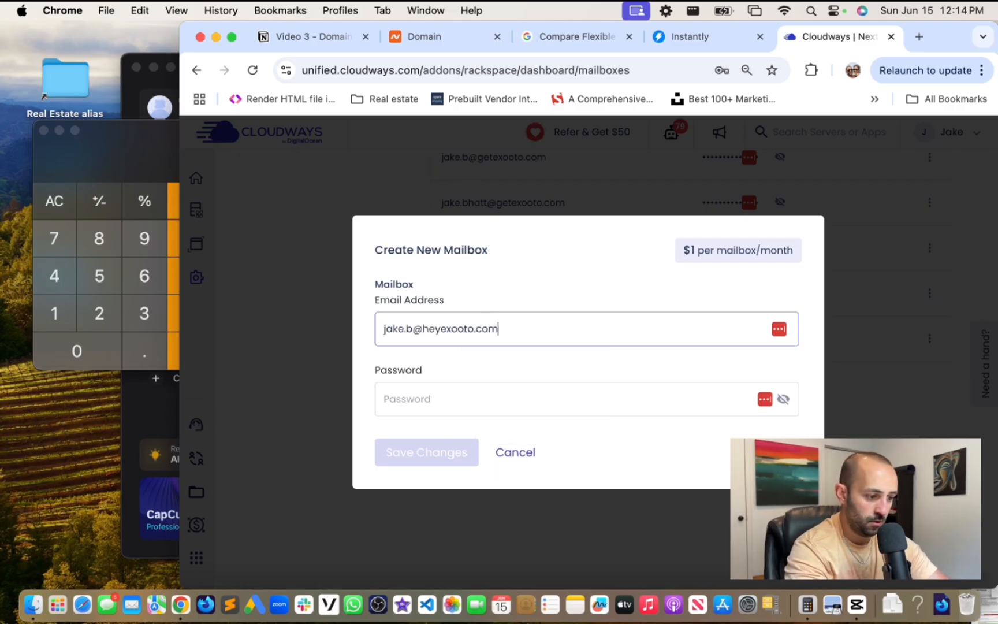
key("Tab")
type("••••••••••")
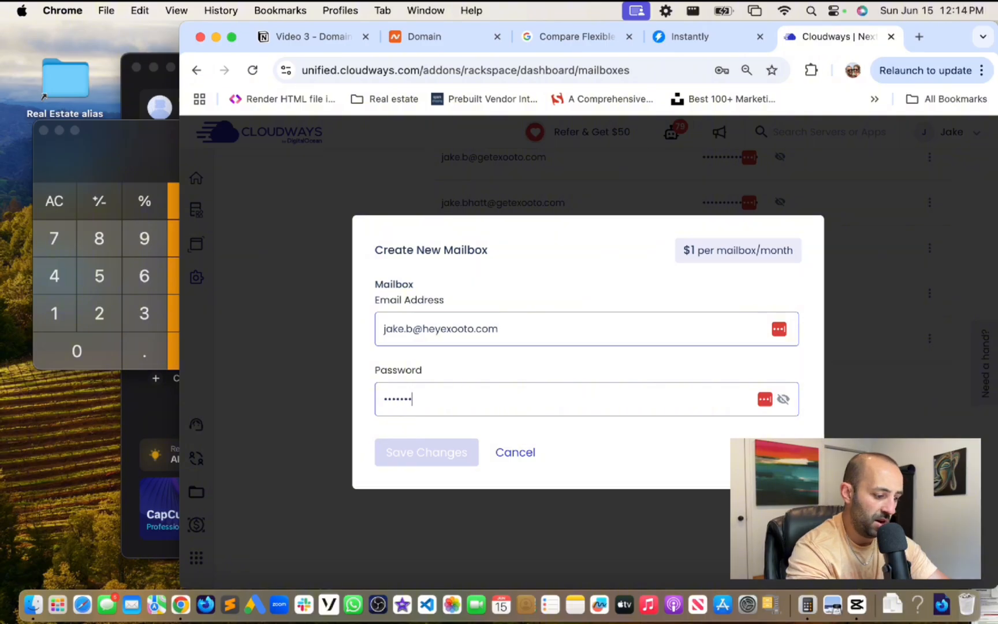
left_click(739, 440)
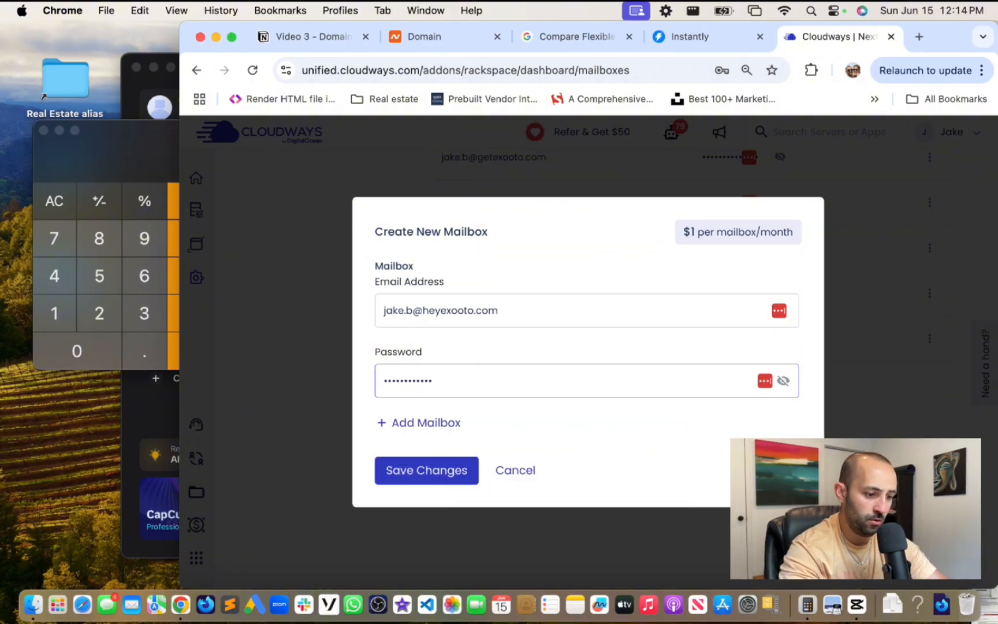
left_click(417, 479)
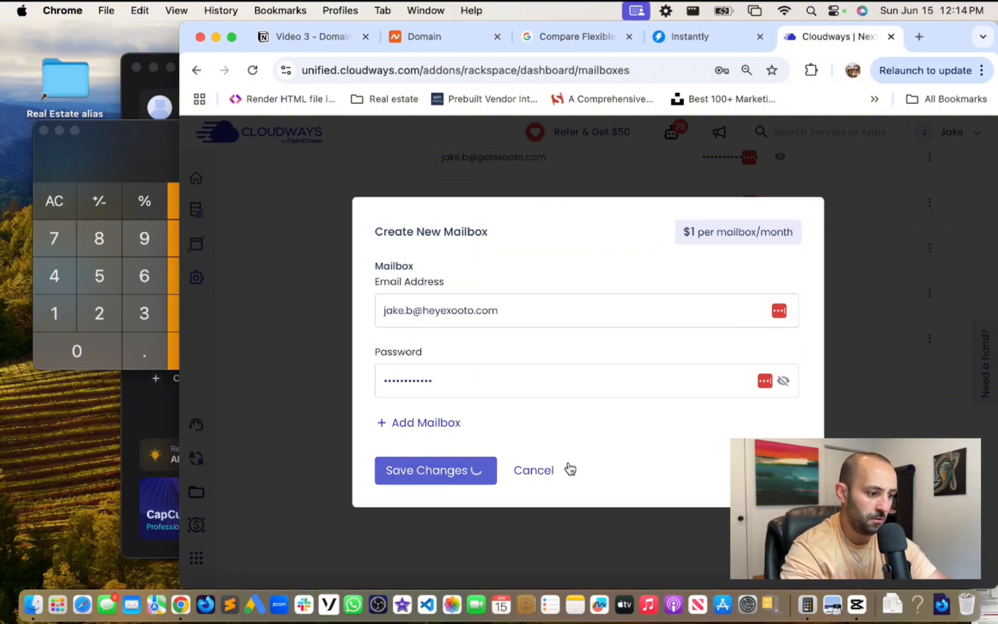
- Dismiss the Chrome and LastPass save-password prompts and clear the accidental page selection
left_click(766, 108)
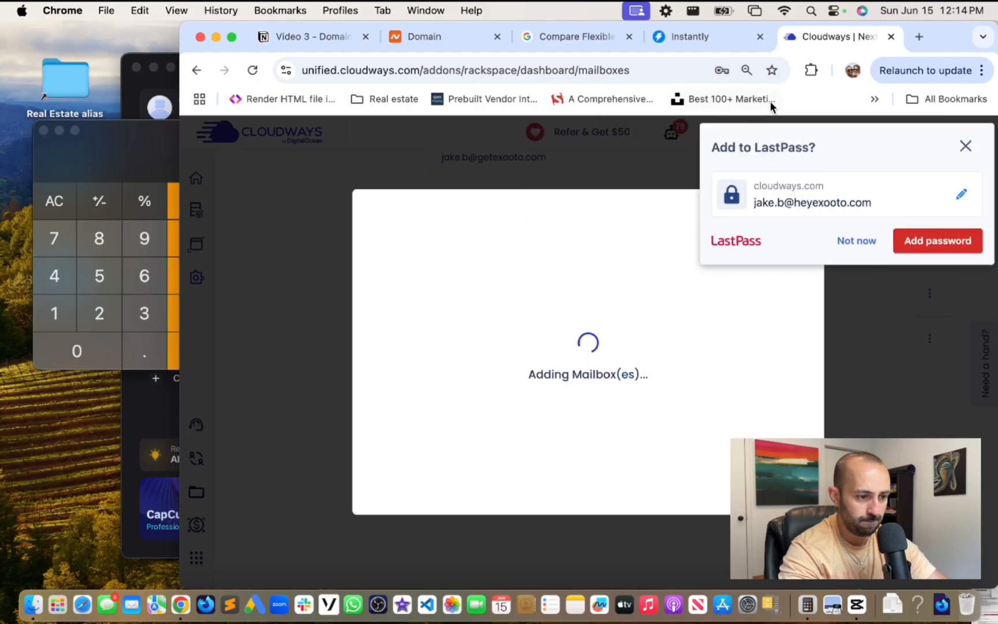
left_click(966, 143)
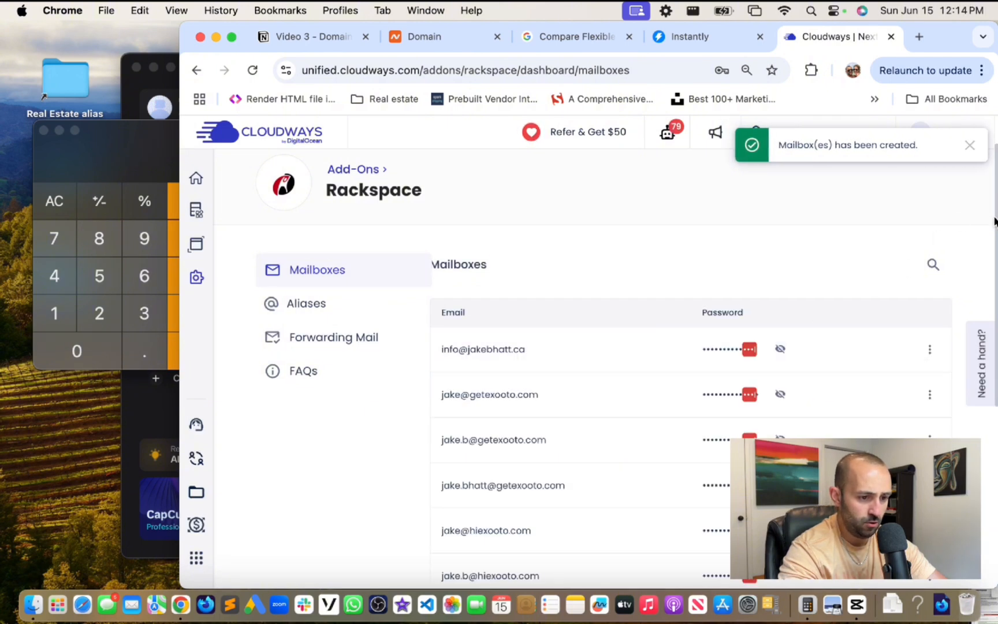
key("super+a")
left_click(883, 221)
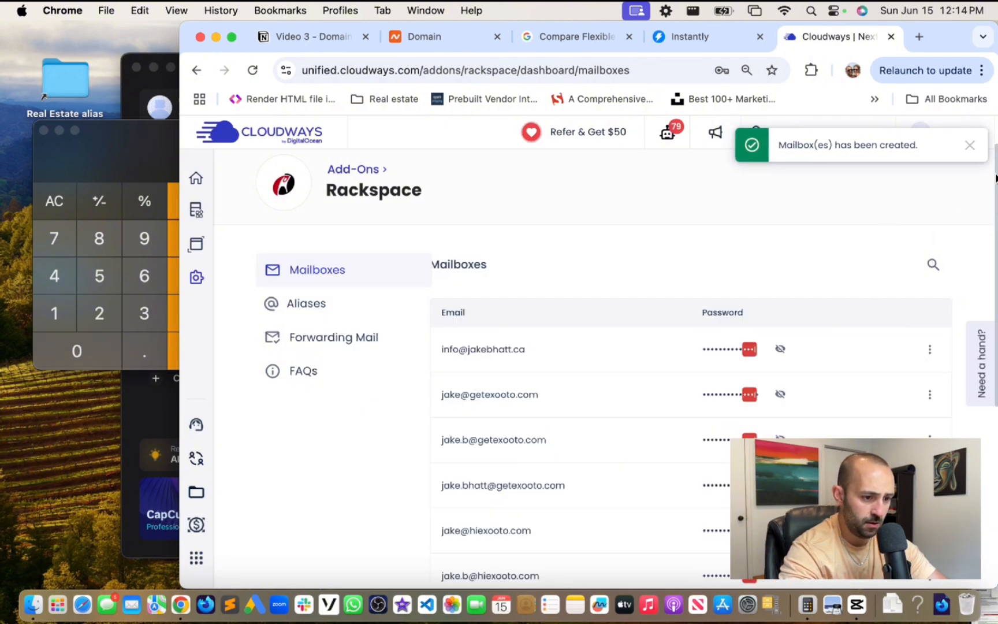
scroll(958, 401, "down", 5)
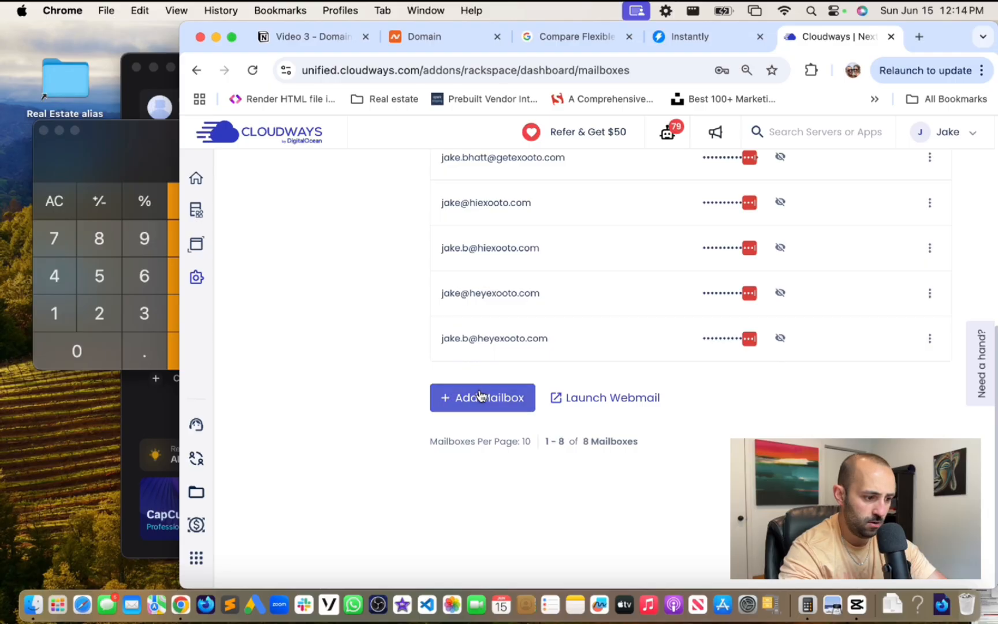
- Create a third heyexooto.com mailbox with the user's address and a password, dismissing save-password prompts
left_click(479, 398)
left_click(455, 334)
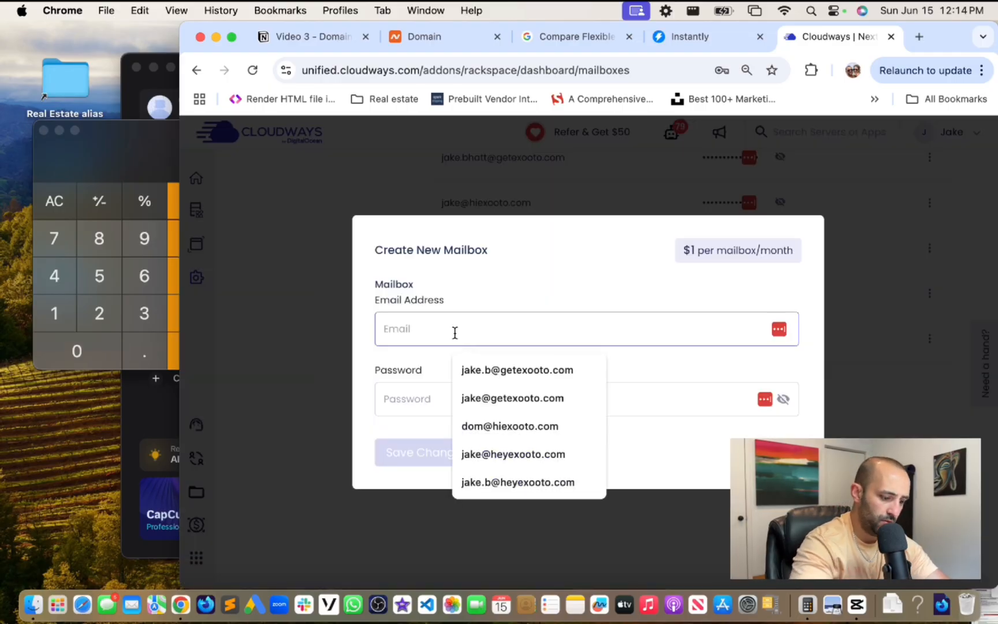
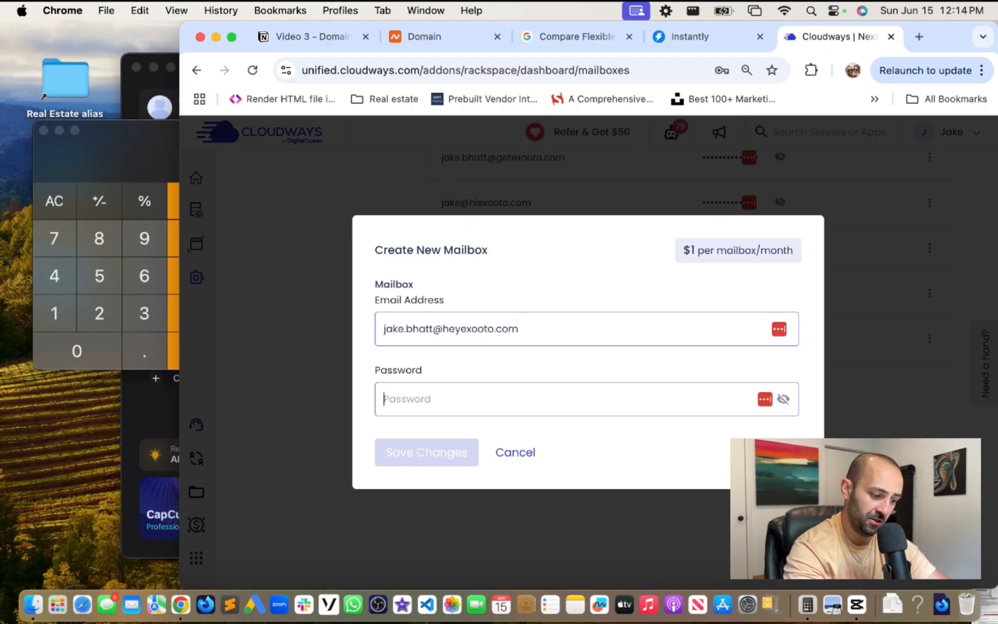
type("••••••••••")
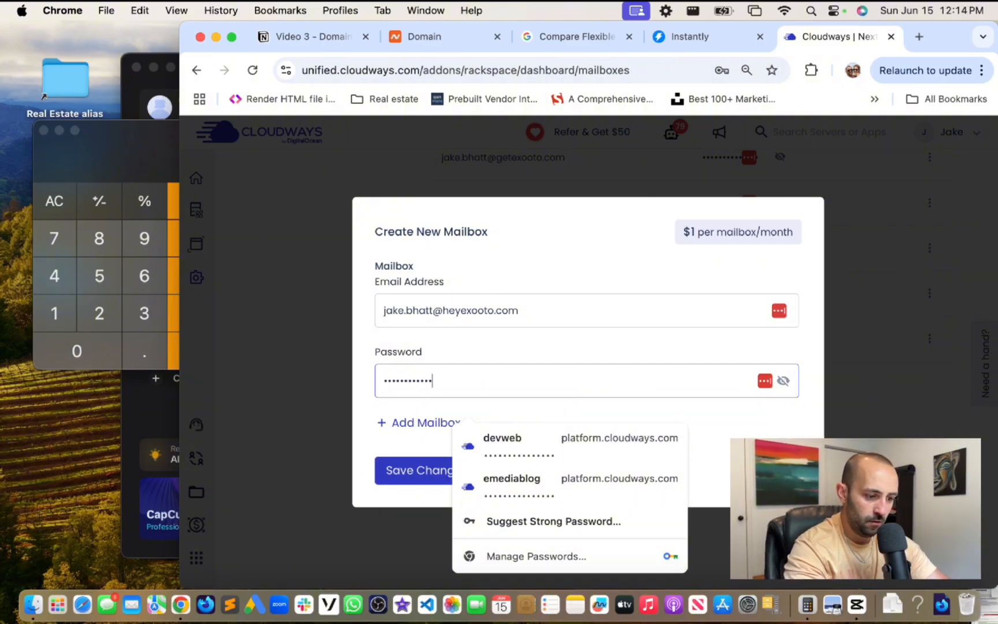
left_click(469, 500)
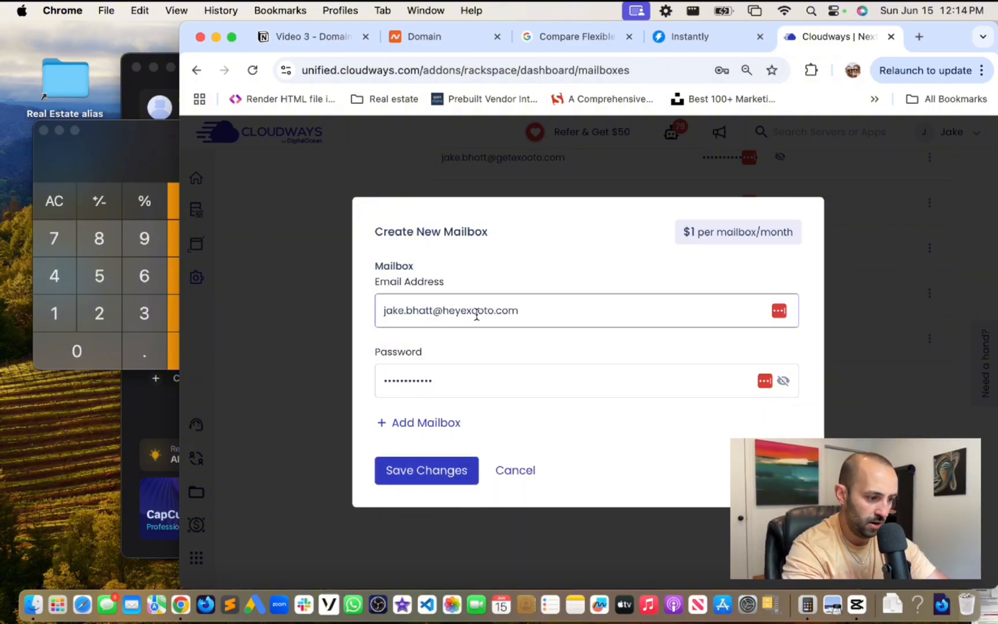
left_click(442, 471)
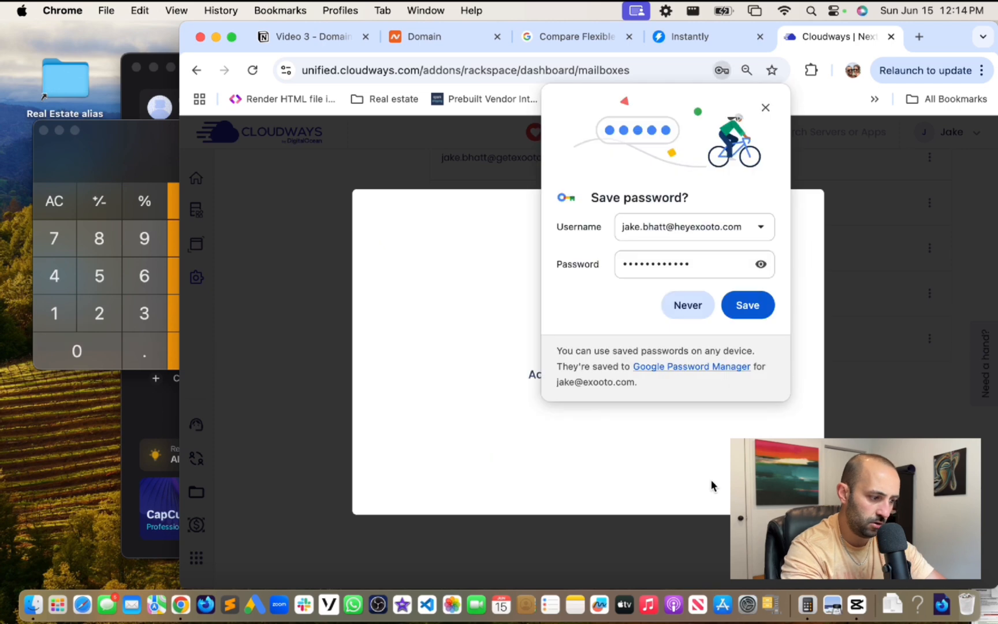
left_click(765, 108)
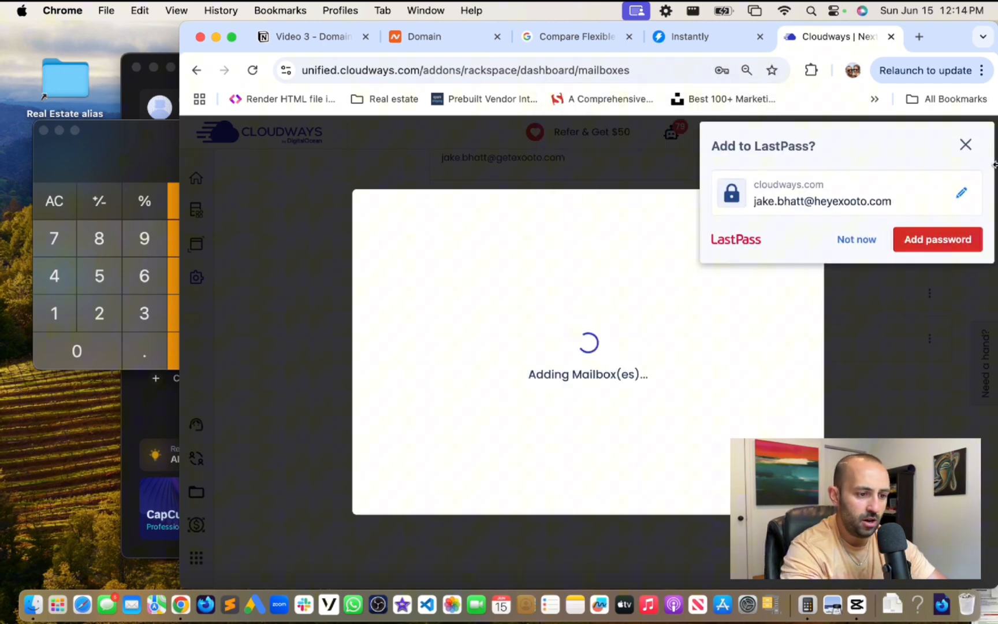
left_click(966, 146)
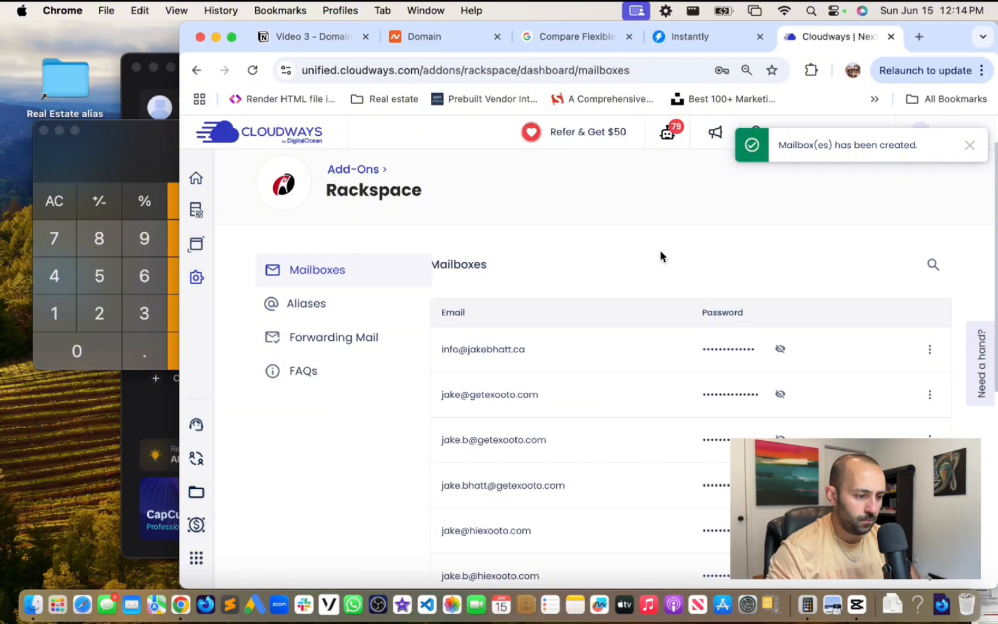
- Check the monthly per-mailbox price in the Add Mailbox form, then cancel without adding
scroll(630, 324, "down", 5)
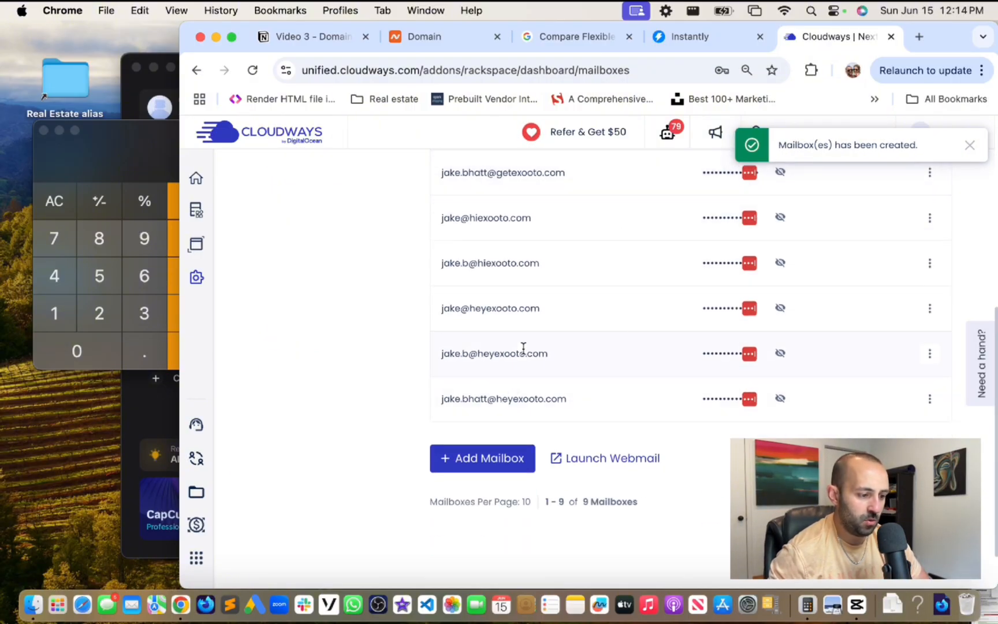
left_click(480, 462)
left_click_drag(683, 250, 795, 251)
left_click(845, 363)
scroll(730, 356, "up", 2)
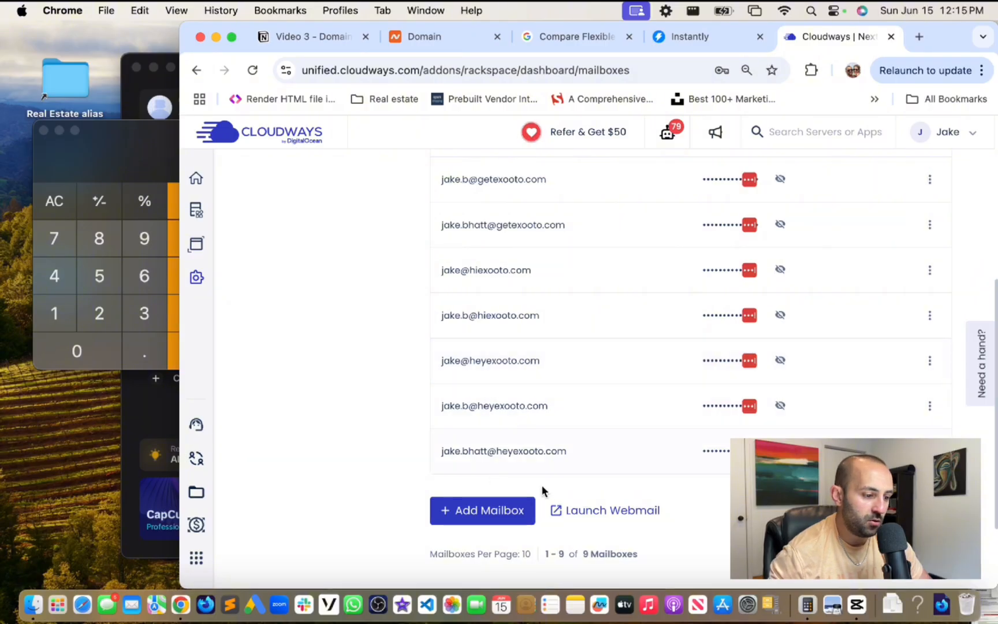
- Go from Namecheap's Domain List to heyexooto.com's Advanced DNS page
left_click(449, 40)
scroll(601, 272, "down", 3)
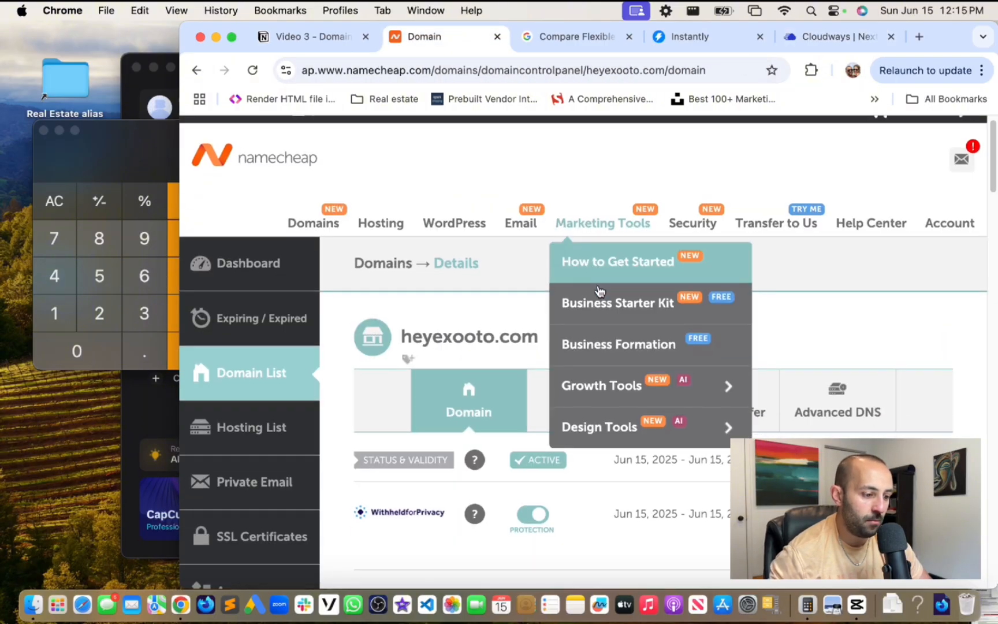
scroll(347, 248, "up", 4)
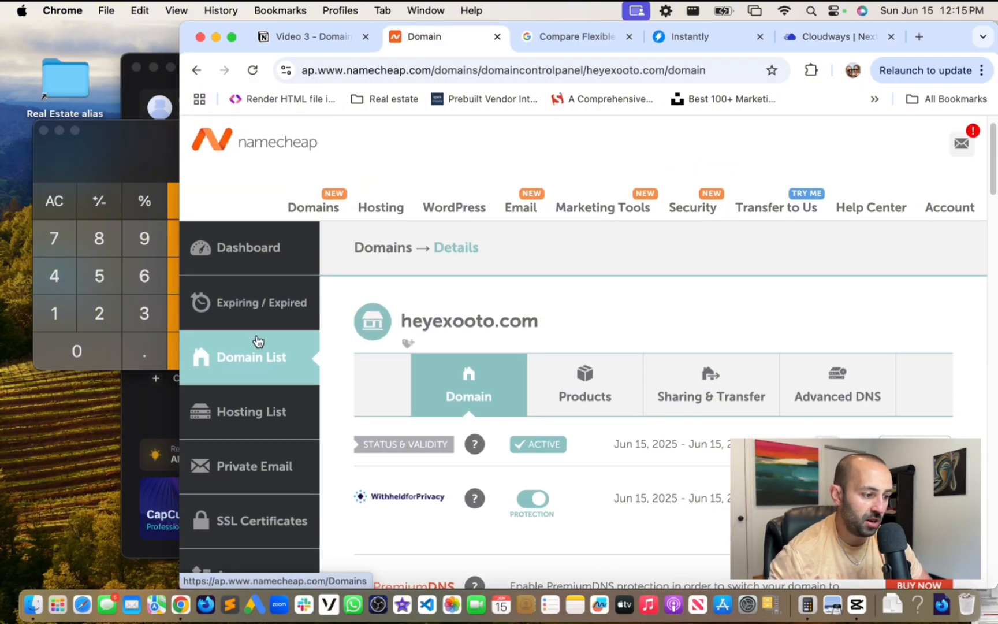
left_click(260, 358)
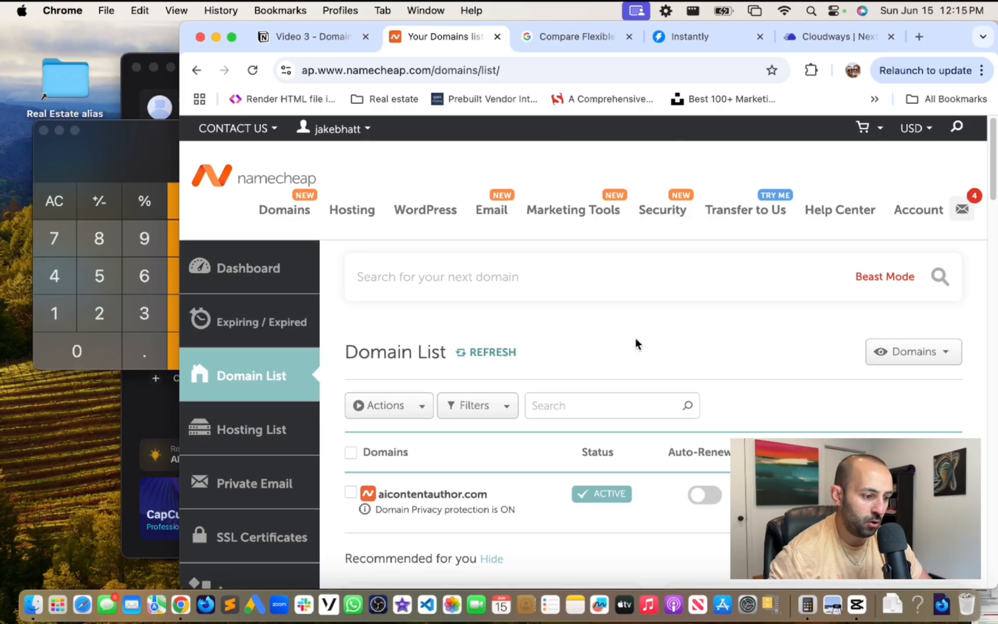
scroll(635, 341, "down", 4)
scroll(572, 362, "down", 6)
scroll(461, 370, "up", 1)
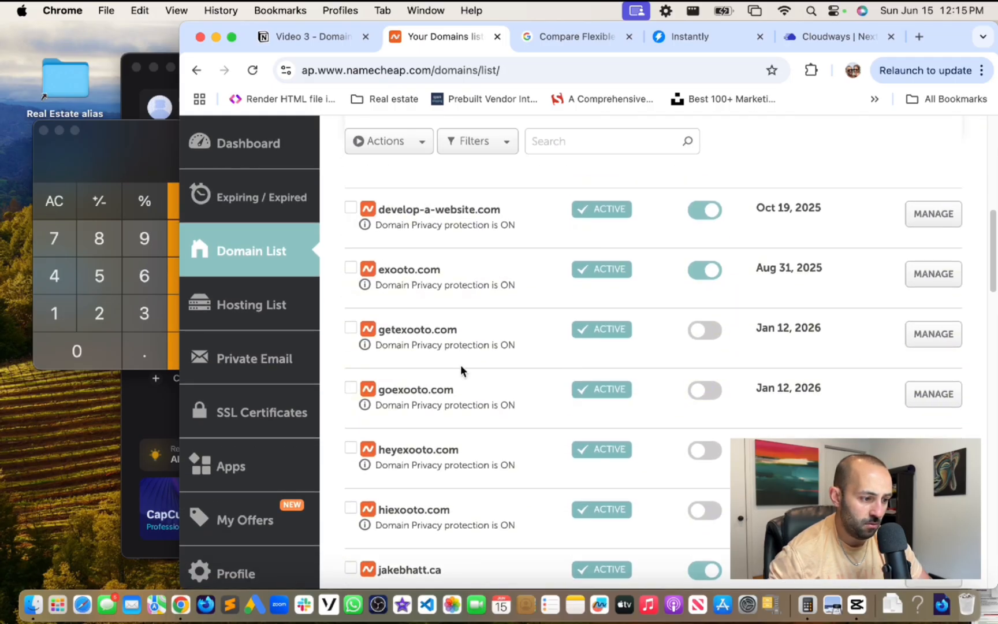
scroll(402, 394, "down", 2)
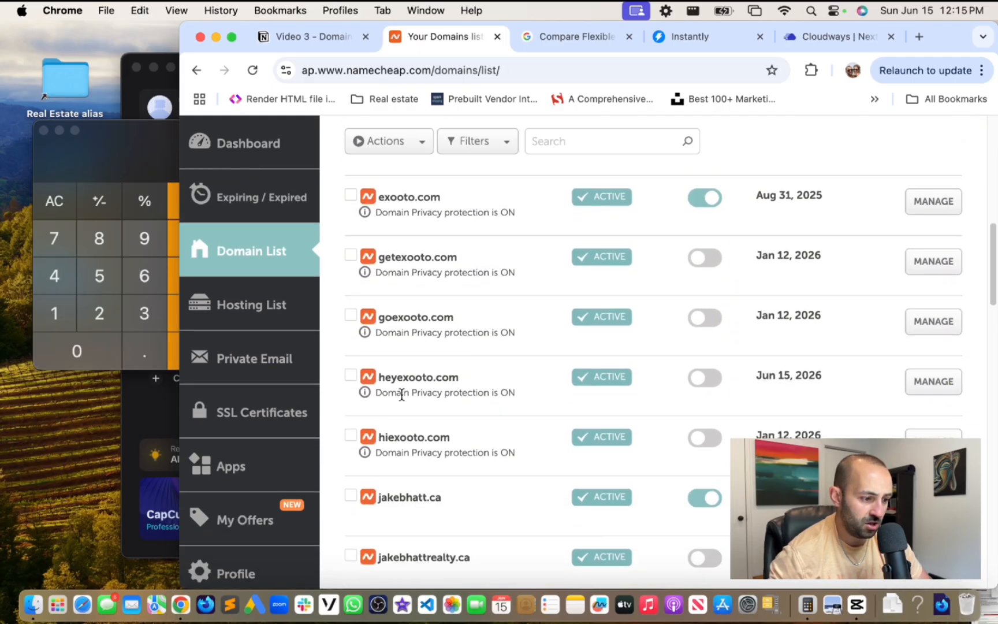
left_click(934, 381)
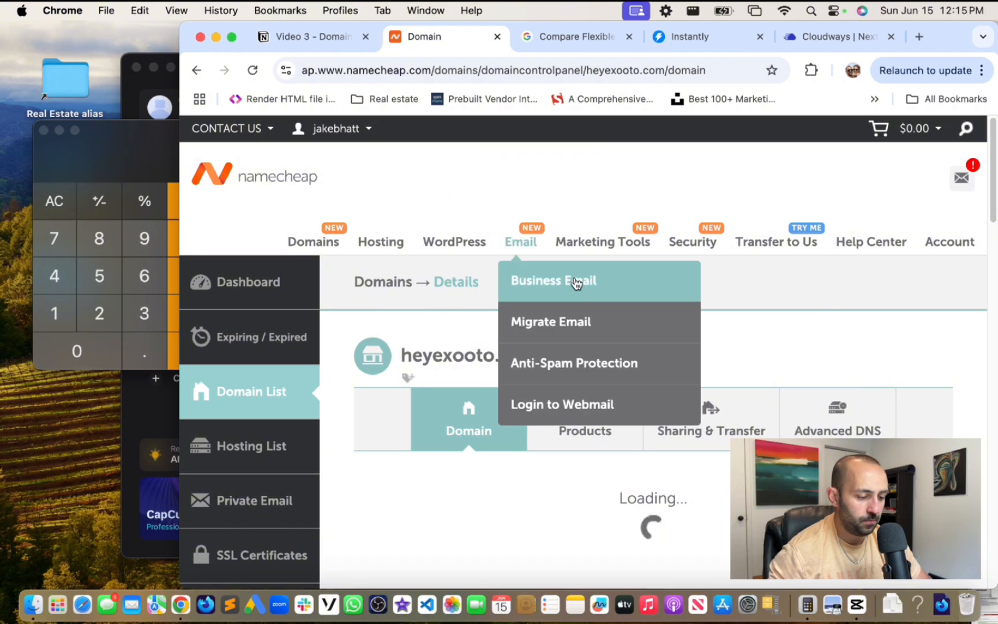
scroll(751, 398, "down", 4)
scroll(674, 352, "up", 4)
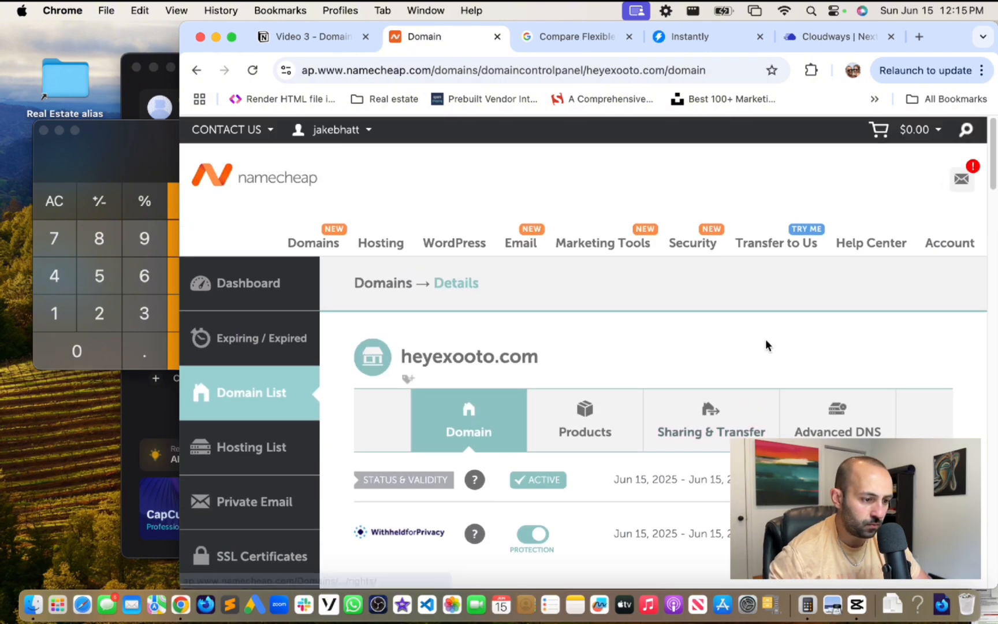
left_click(841, 409)
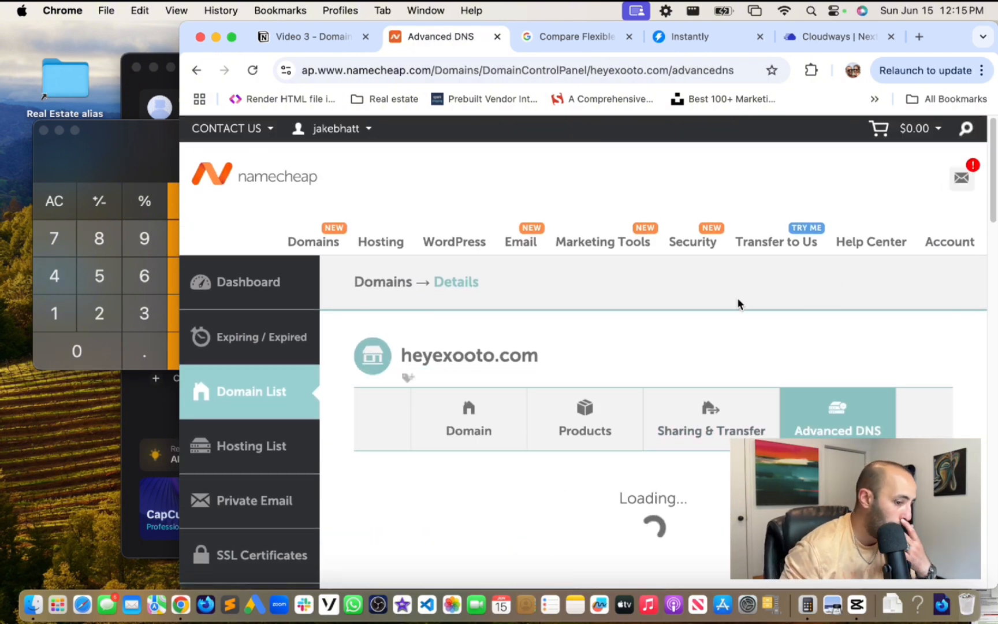
scroll(667, 298, "down", 6)
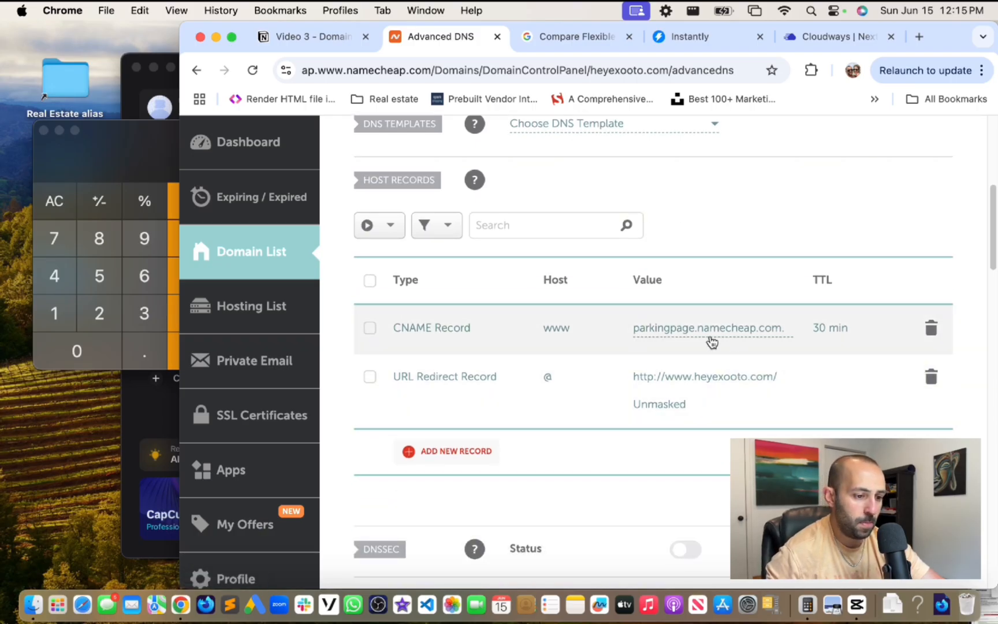
- Delete the default parking-page CNAME and URL Redirect host records, confirming each deletion
left_click(931, 328)
left_click(859, 400)
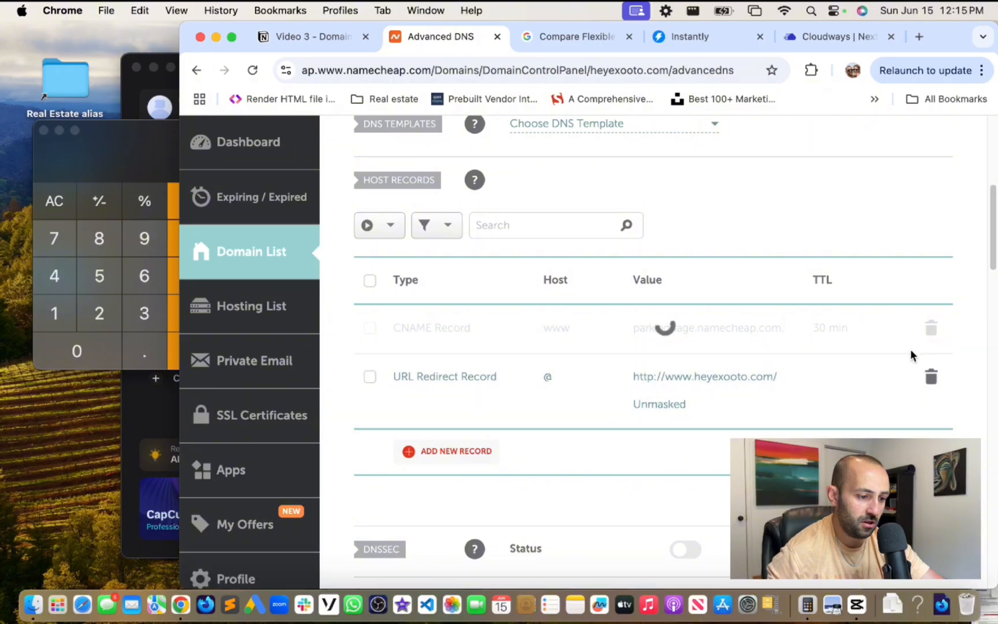
left_click(931, 328)
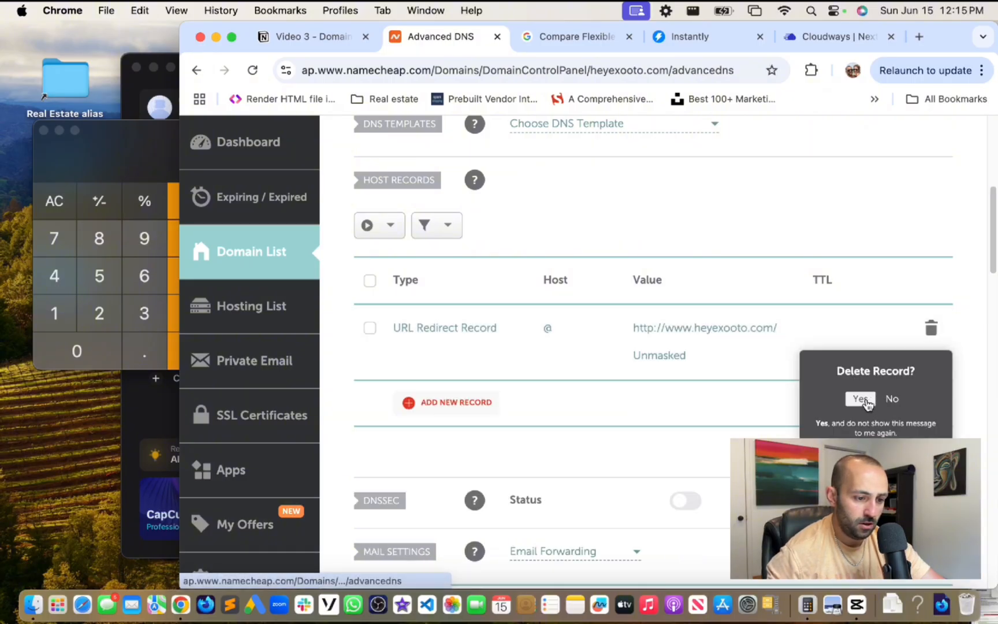
left_click(859, 399)
scroll(660, 191, "up", 3)
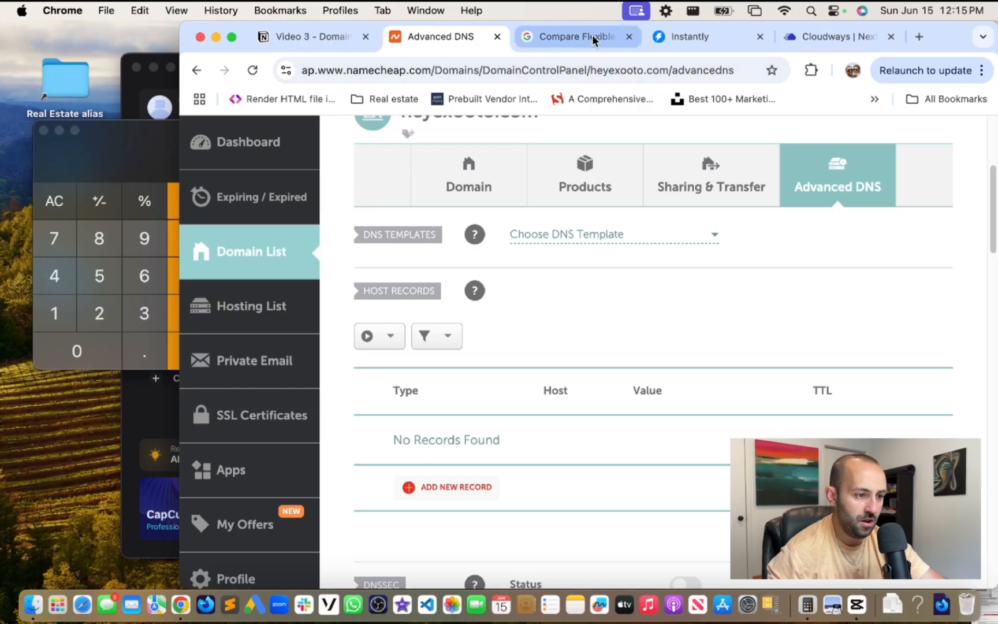
- Select the Cloudways Rackspace DNS guide link under '3. DNS Setup' in the Video 3 notes
left_click(805, 38)
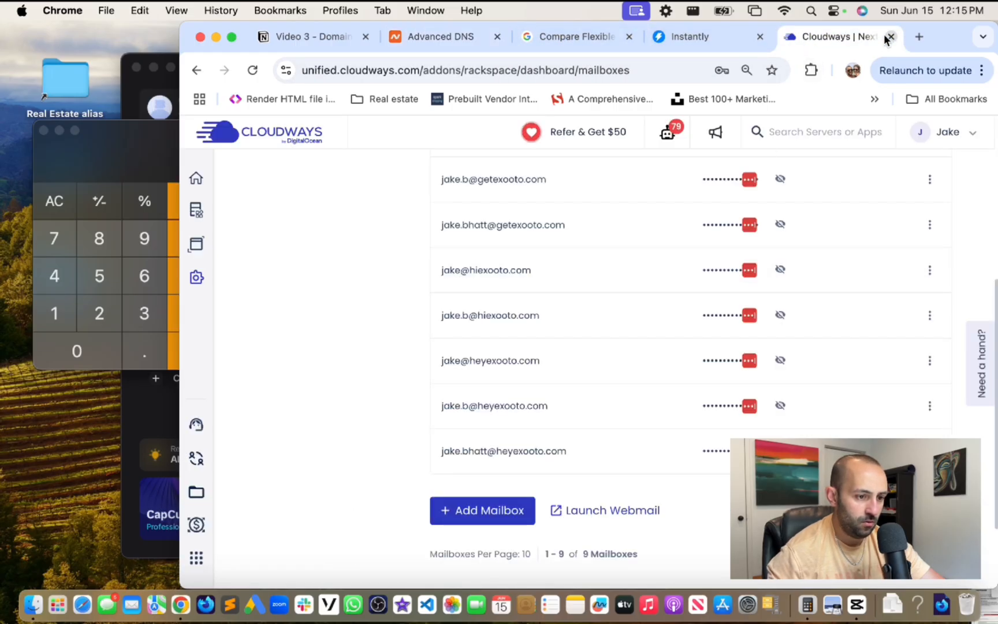
left_click(304, 38)
scroll(567, 317, "down", 4)
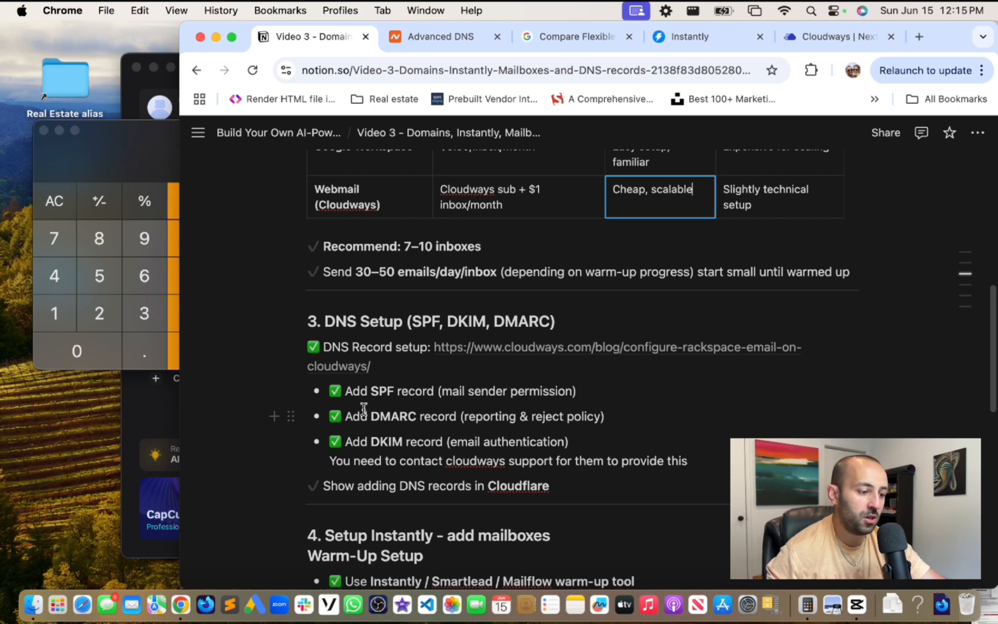
scroll(412, 412, "down", 2)
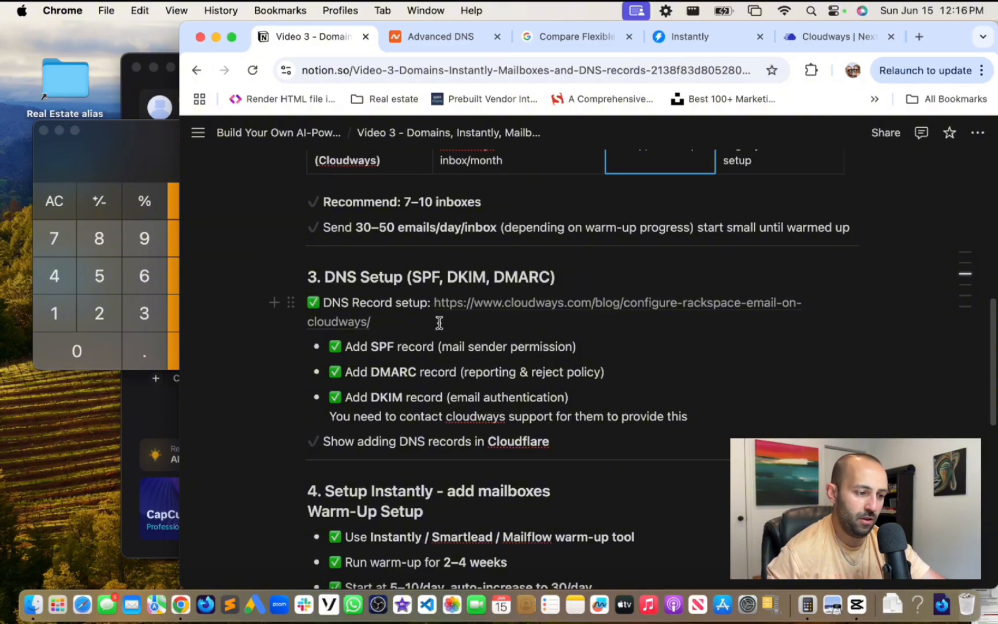
left_click_drag(453, 323, 436, 296)
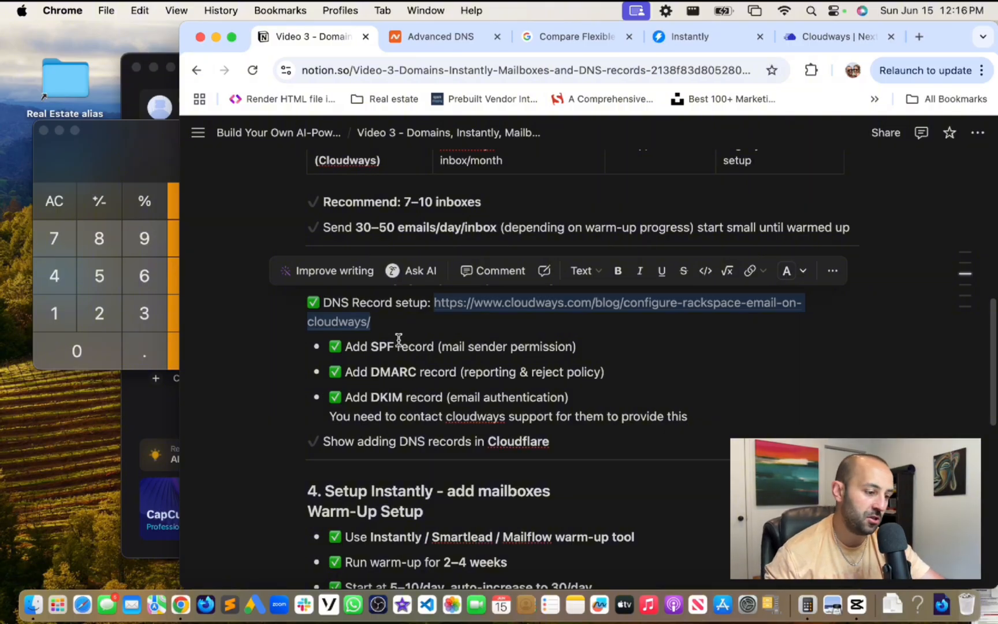
left_click(425, 331)
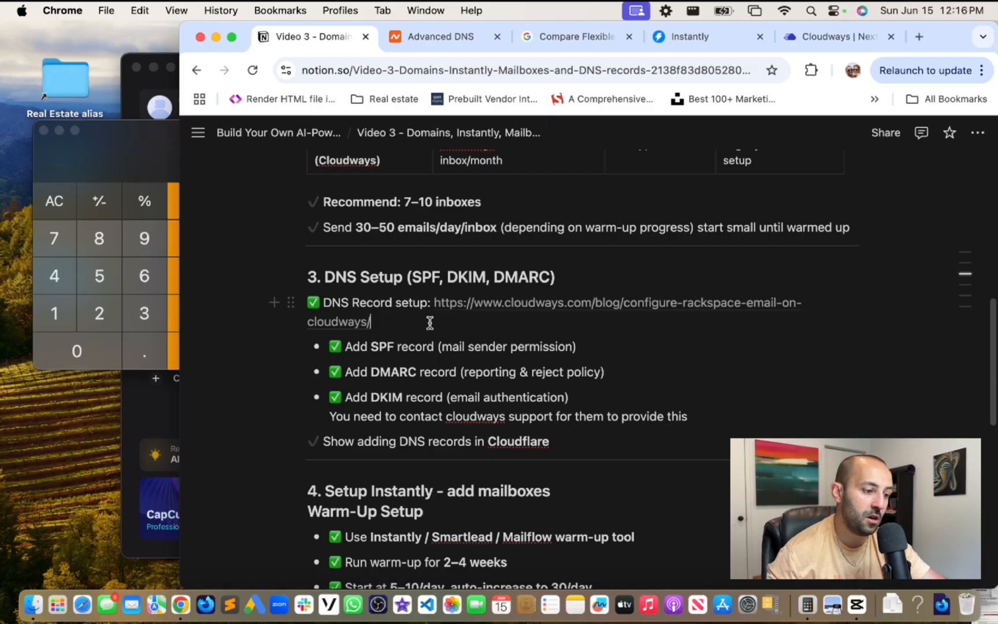
left_click_drag(429, 323, 431, 298)
key("super+c")
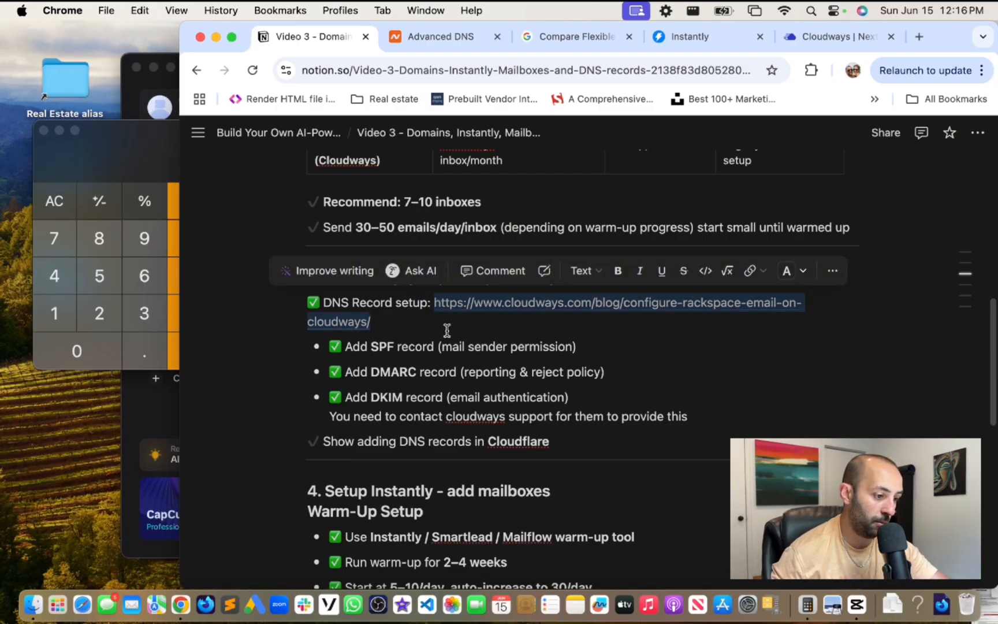
- Load the copied Cloudways Rackspace setup guide link in a new tab
left_click(920, 36)
key("super+v")
key("Return")
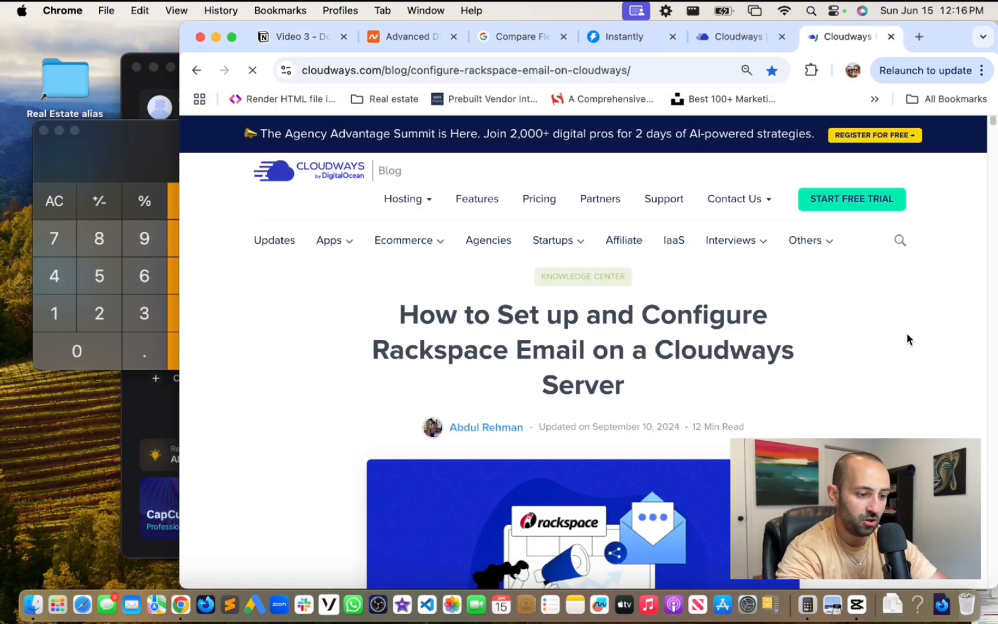
- Find the guide's 'Settings of Rackspace DNS Records' table, then return to Namecheap's Advanced DNS page
scroll(815, 298, "down", 10)
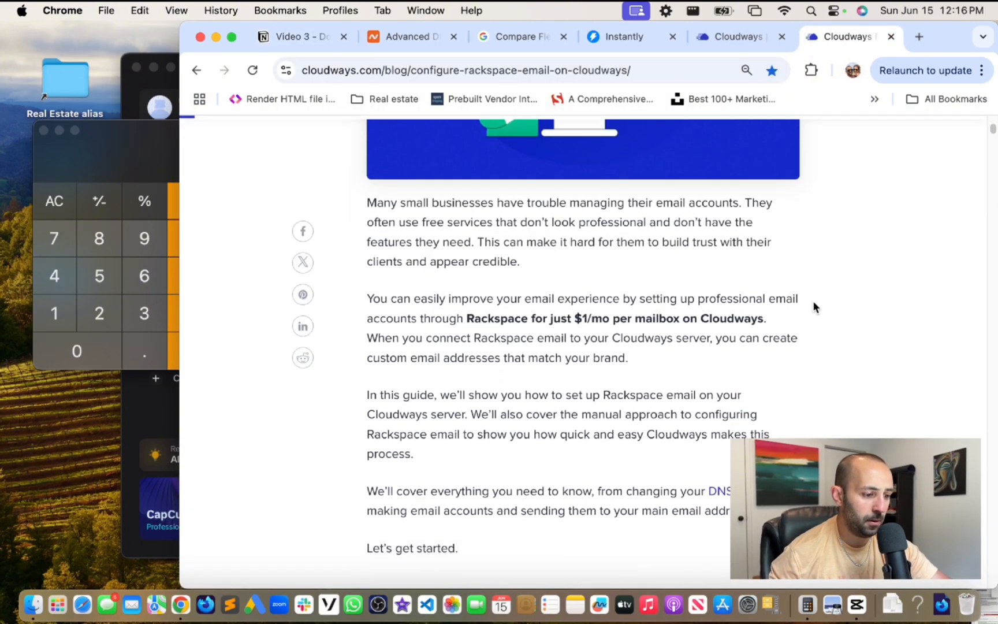
scroll(814, 302, "down", 15)
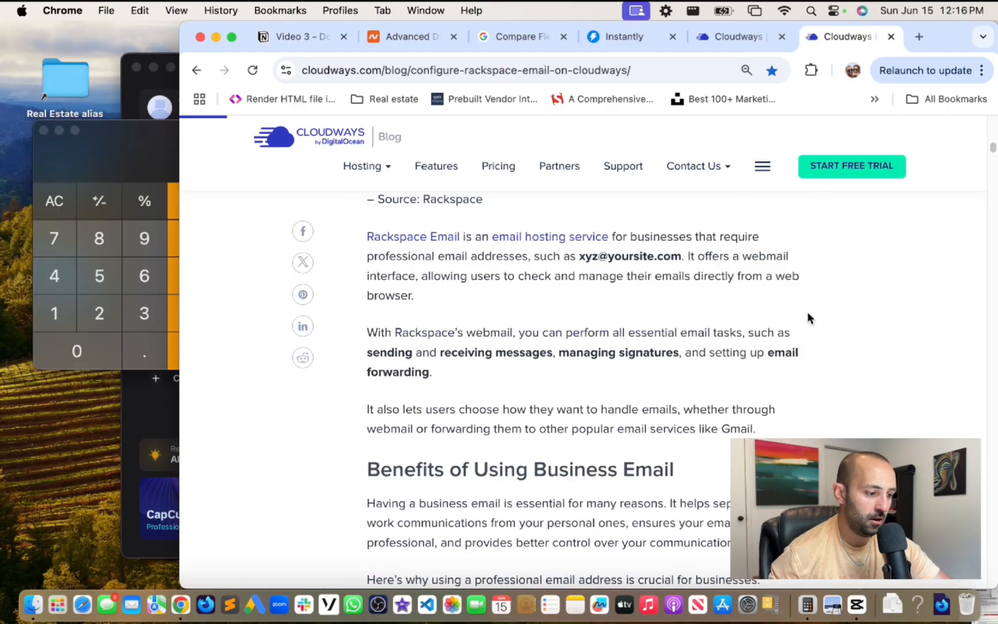
scroll(808, 317, "down", 20)
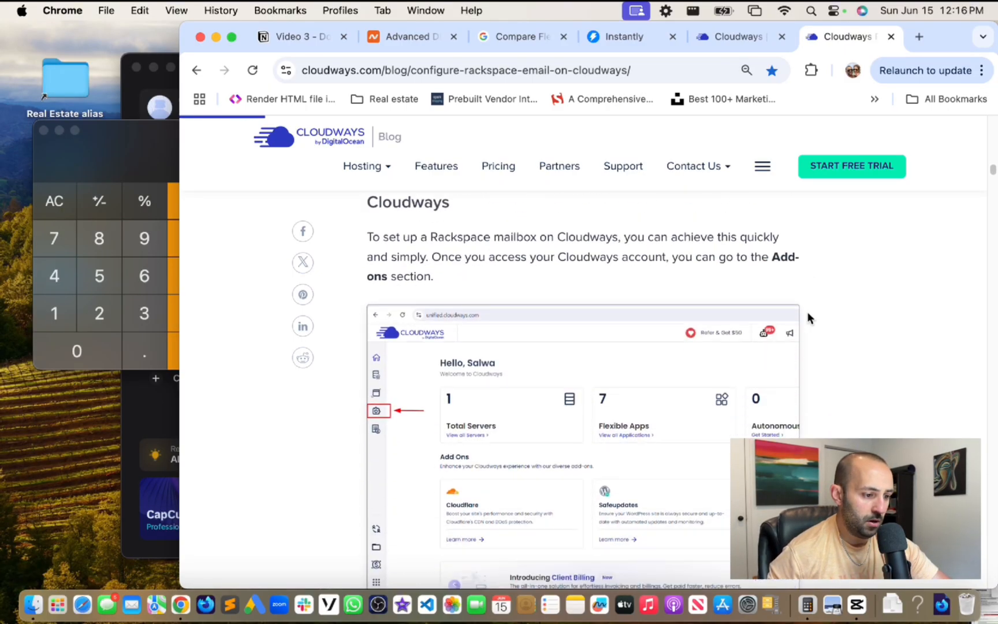
scroll(808, 318, "down", 12)
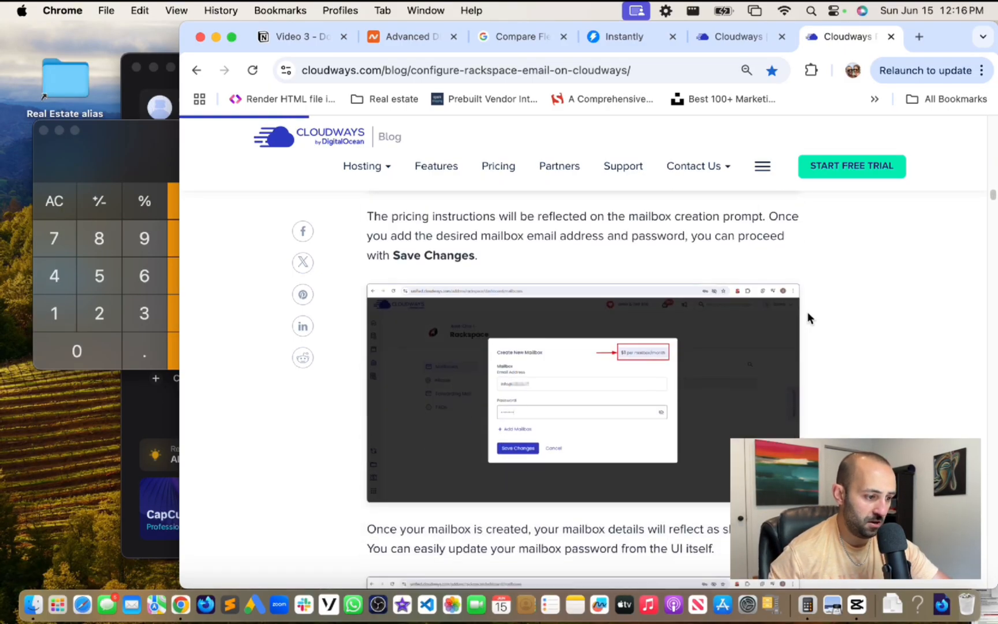
scroll(807, 317, "up", 6)
scroll(751, 314, "up", 3)
scroll(682, 297, "down", 6)
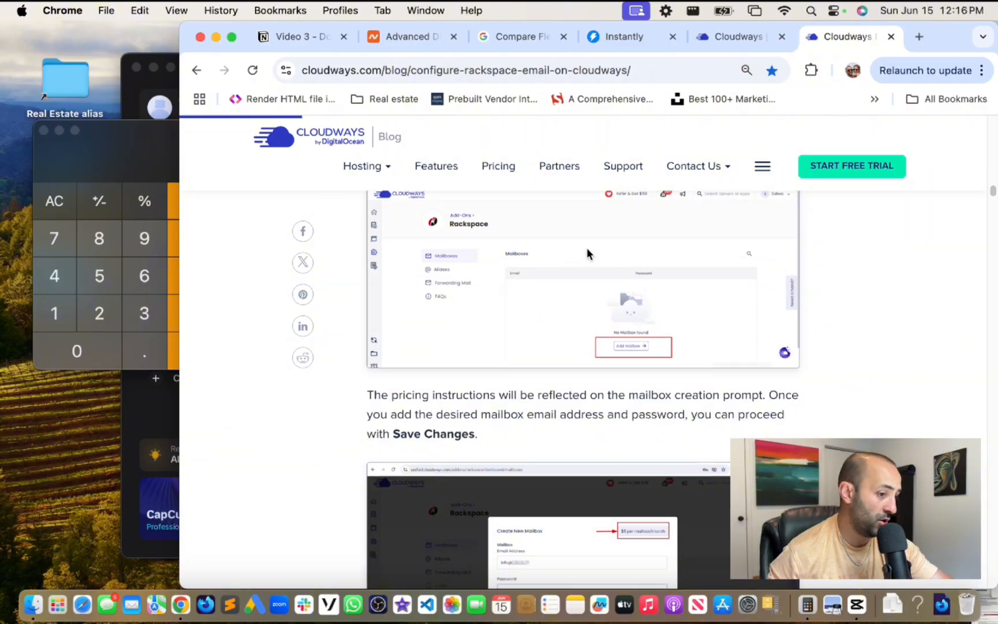
scroll(630, 250, "down", 10)
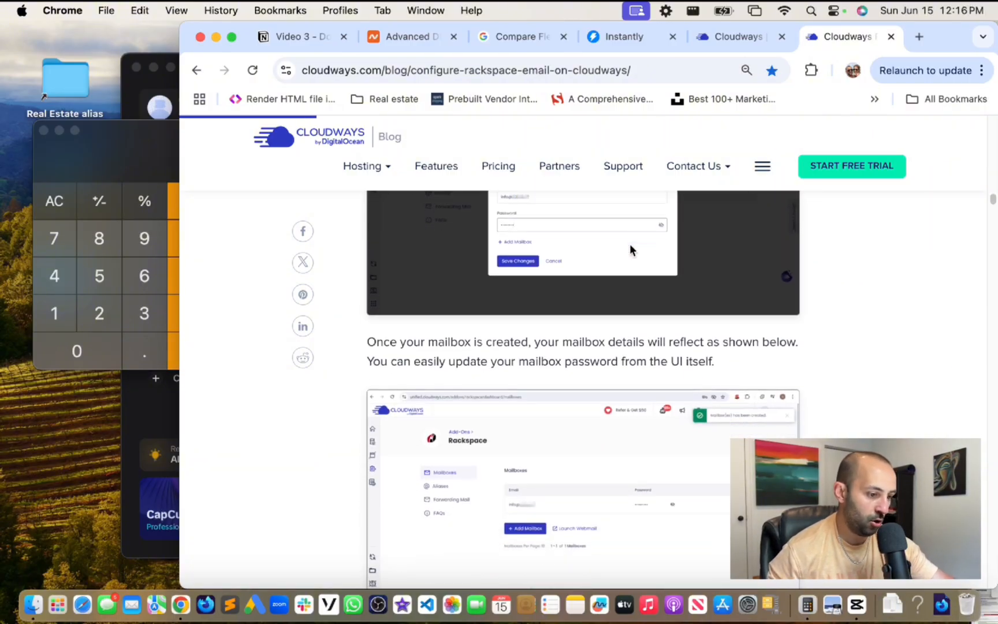
scroll(629, 245, "down", 9)
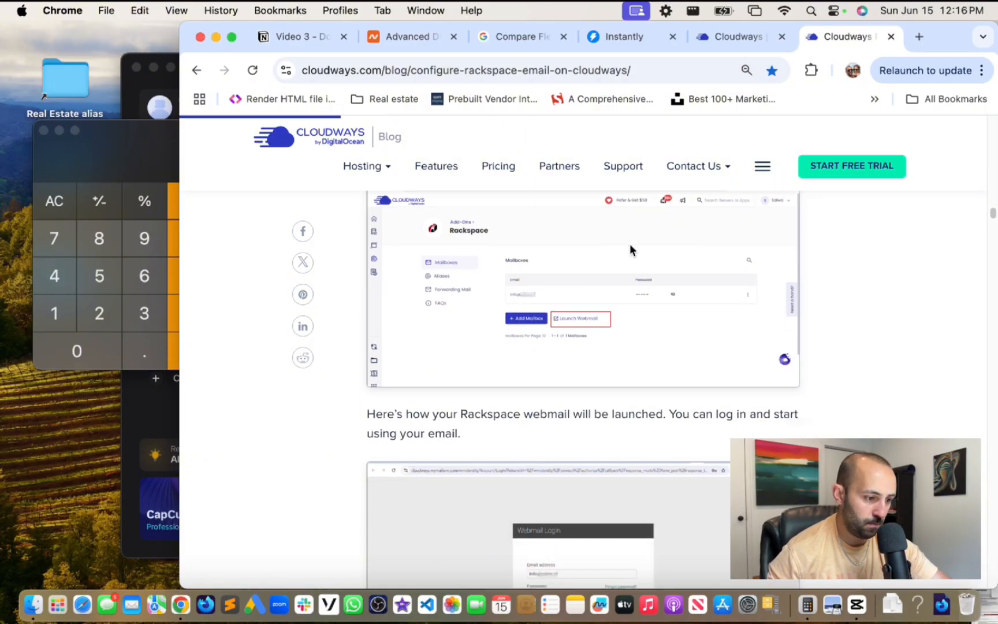
scroll(543, 248, "down", 3)
scroll(578, 277, "up", 5)
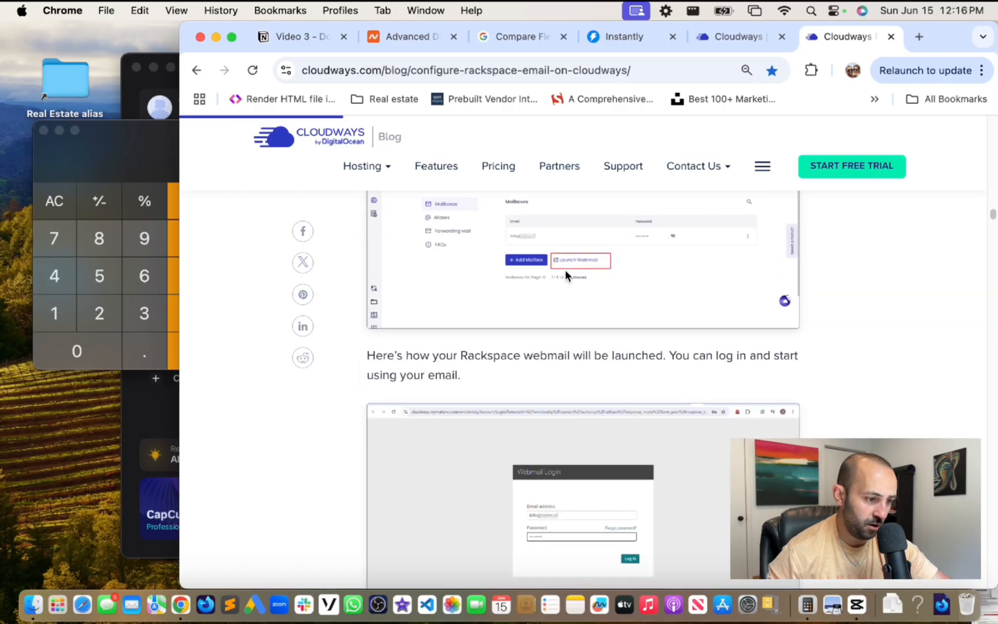
scroll(565, 270, "down", 1)
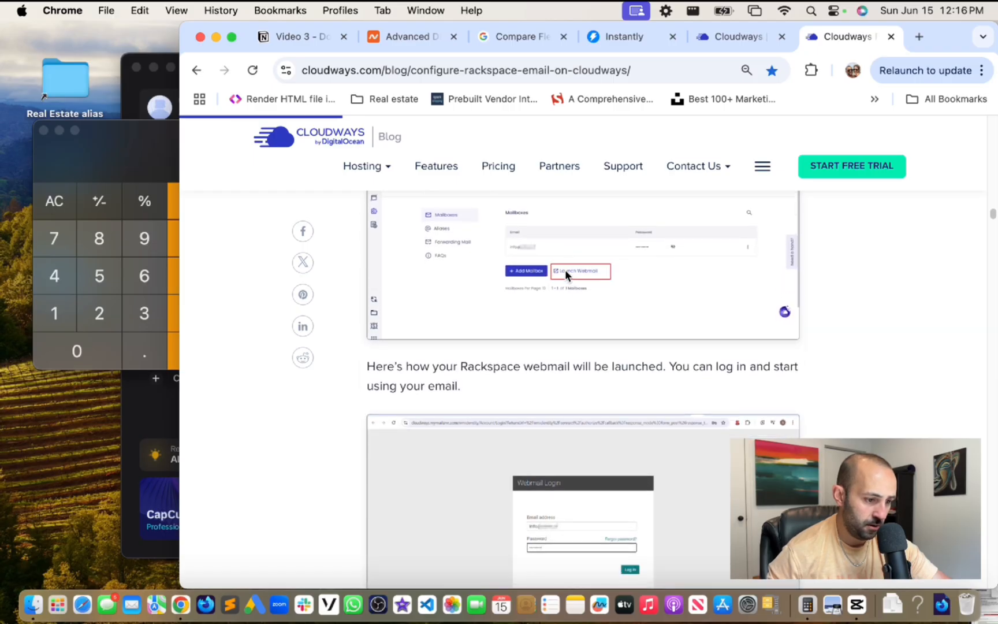
scroll(564, 269, "up", 5)
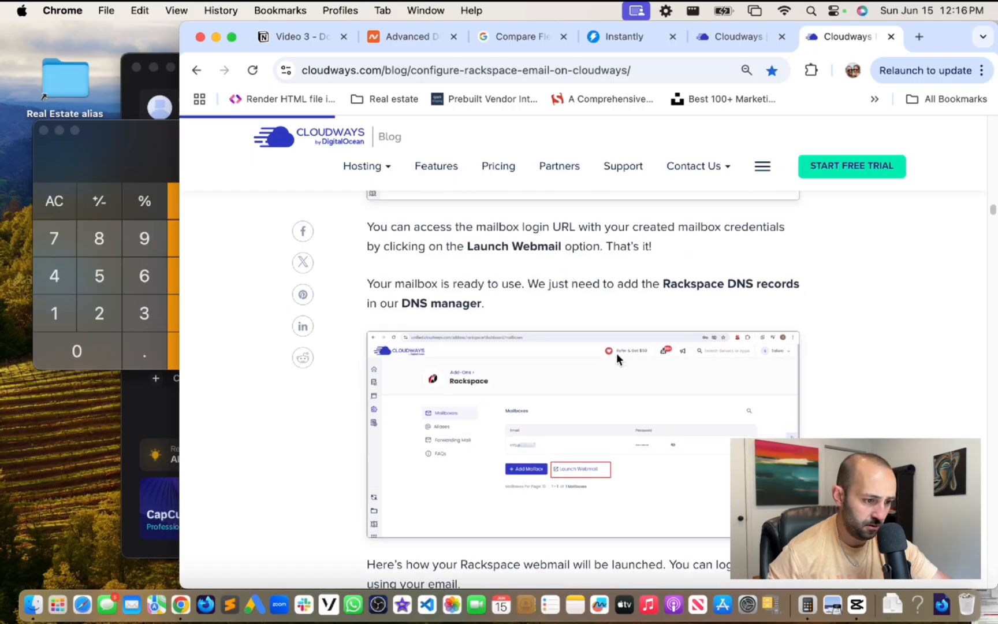
scroll(616, 353, "down", 12)
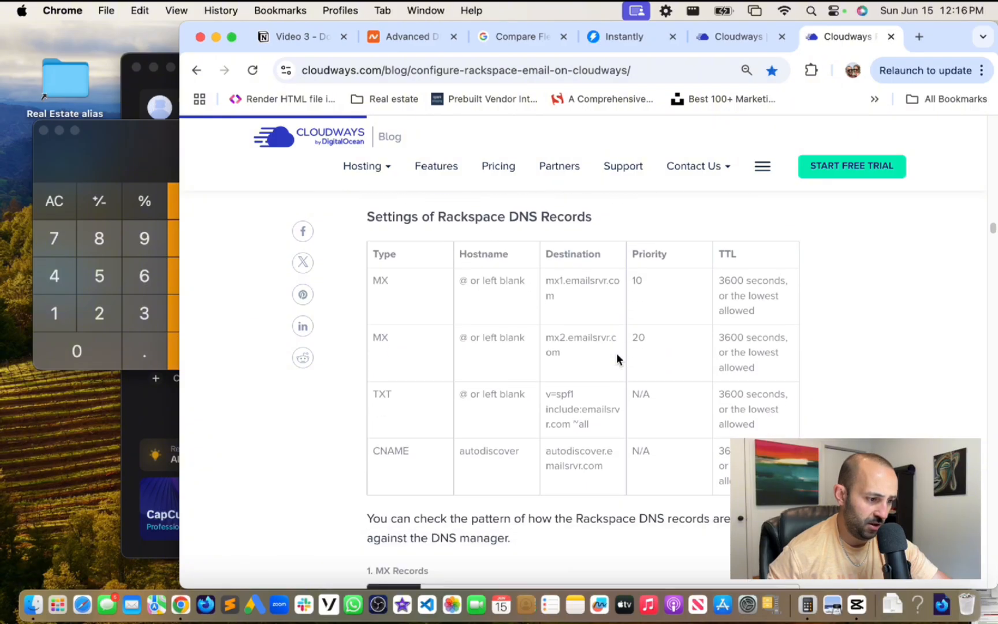
scroll(617, 354, "up", 2)
scroll(616, 354, "down", 2)
scroll(616, 354, "up", 1)
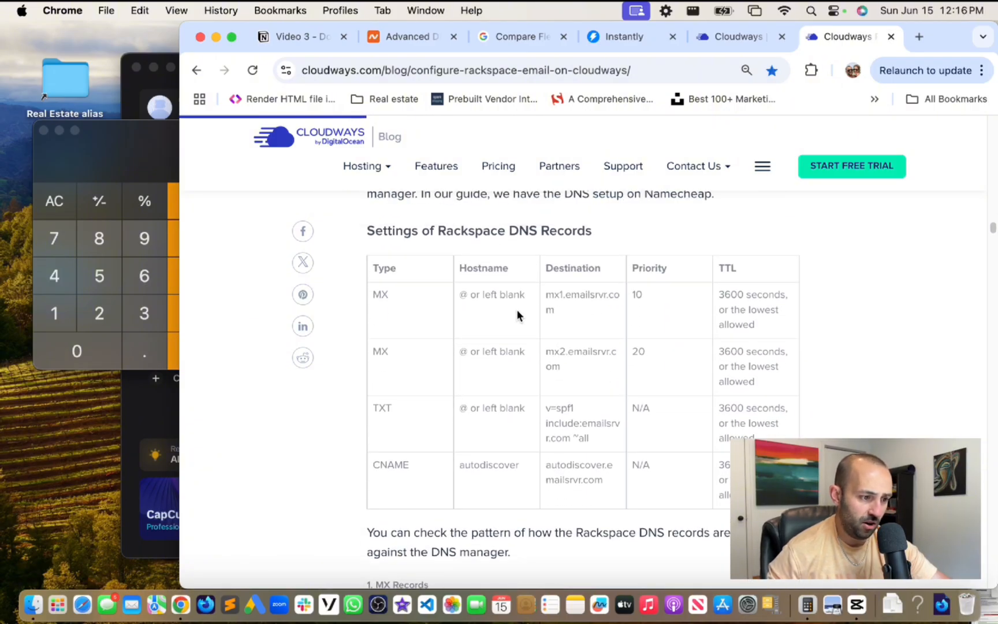
left_click(419, 37)
- Review getexooto.com's Advanced DNS: autodiscover CNAME, SPF/DMARC/DKIM TXT and emailsrvr MX records
scroll(572, 310, "up", 5)
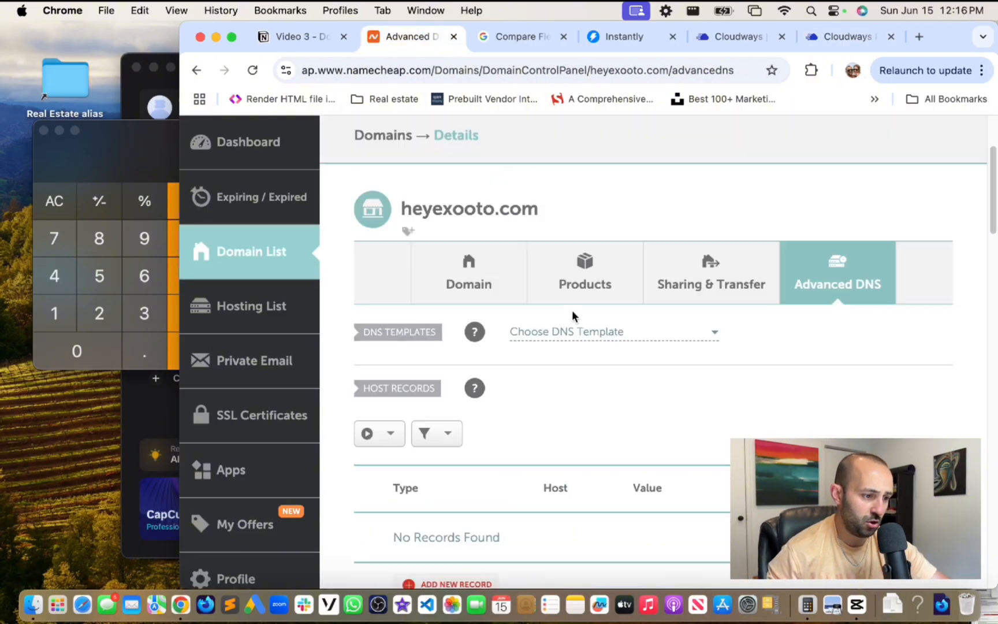
scroll(573, 317, "down", 2)
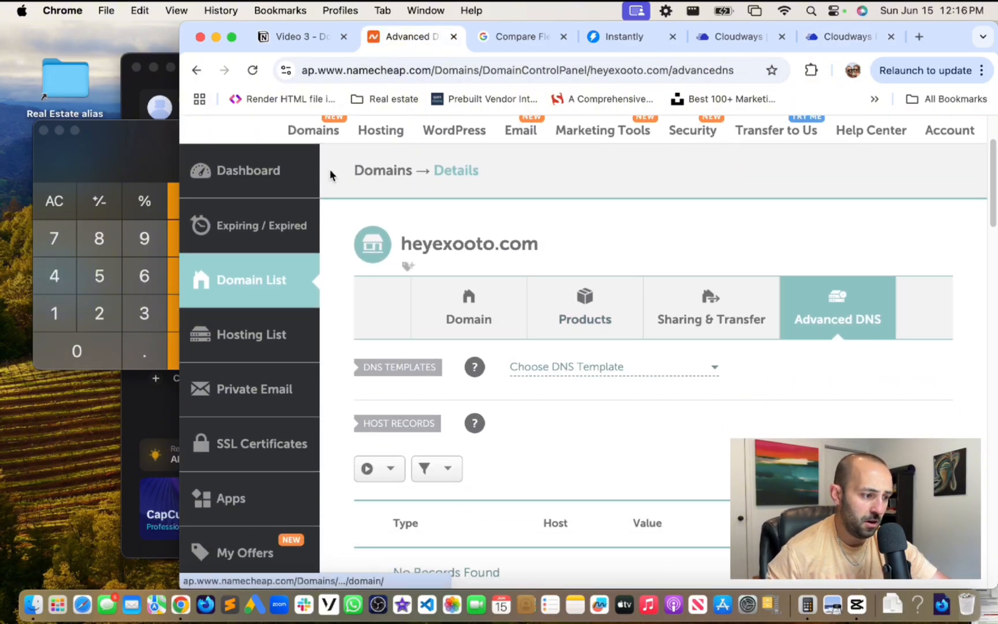
left_click(261, 292)
scroll(575, 274, "down", 8)
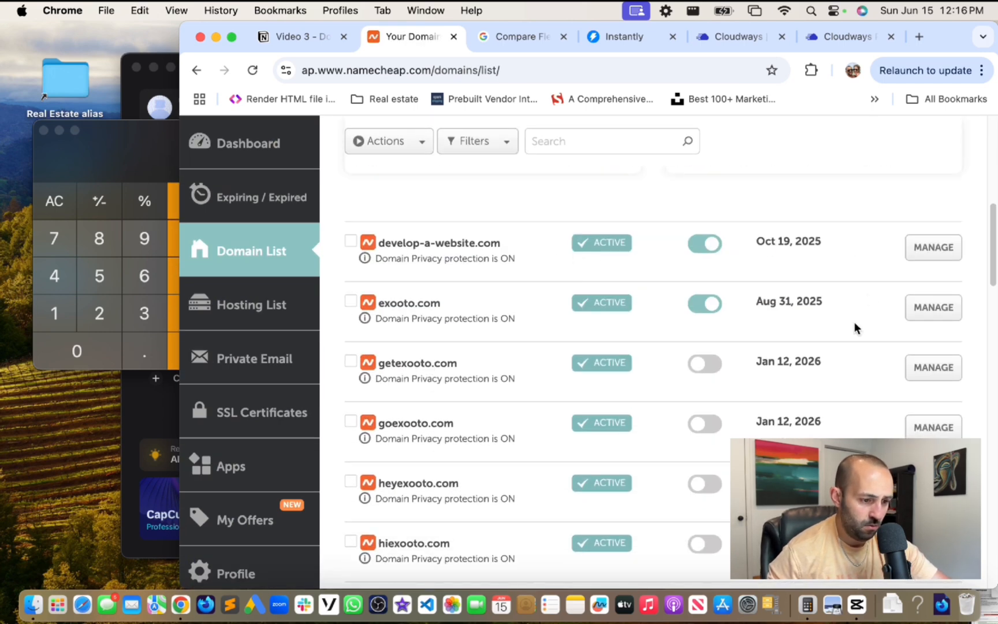
left_click(933, 368)
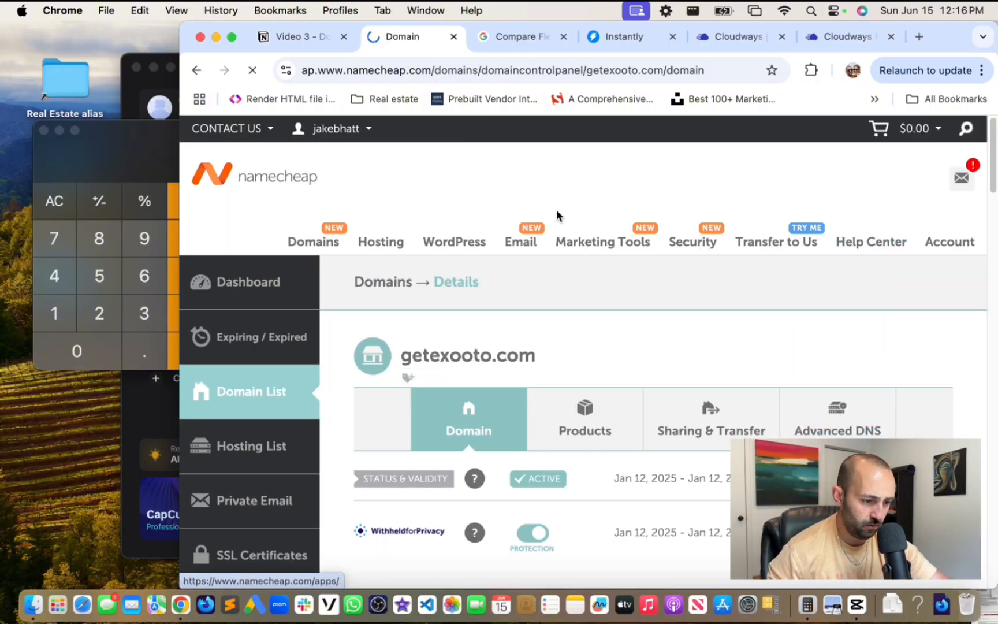
left_click(841, 417)
scroll(479, 198, "down", 3)
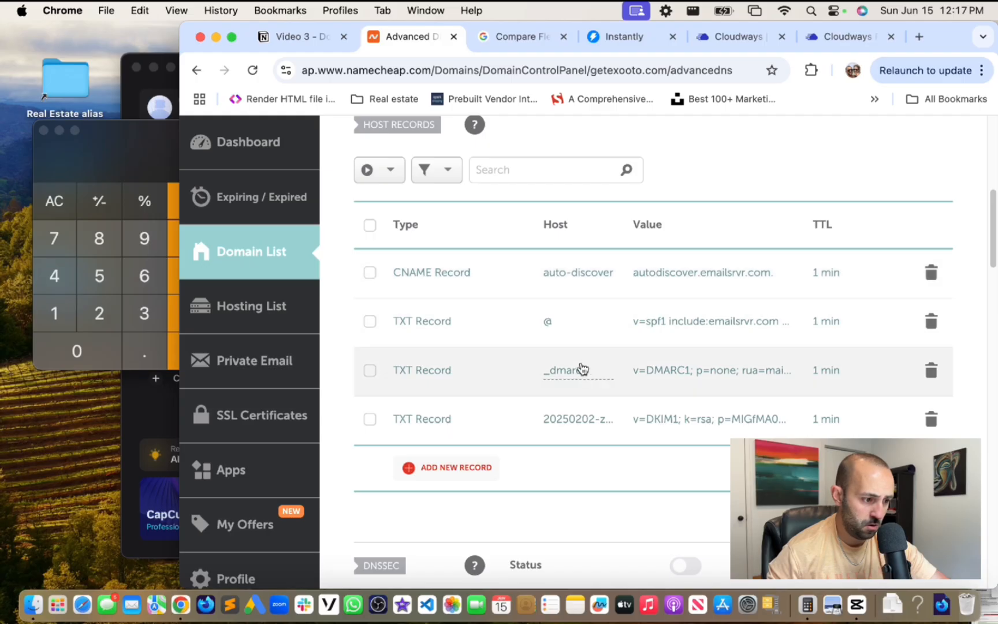
scroll(584, 372, "down", 4)
scroll(584, 372, "down", 4)
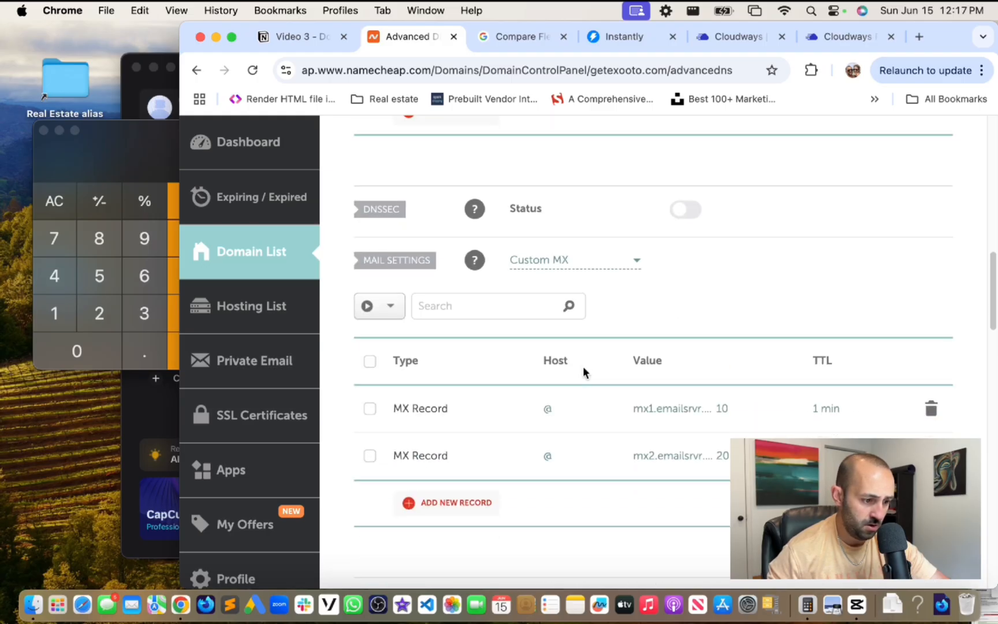
scroll(588, 399, "up", 10)
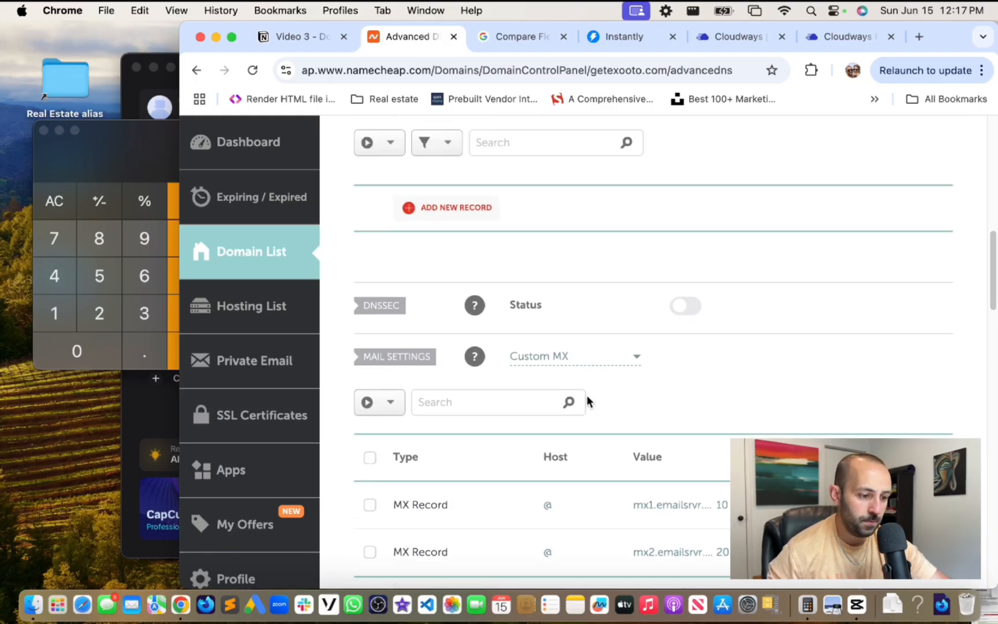
scroll(586, 398, "down", 2)
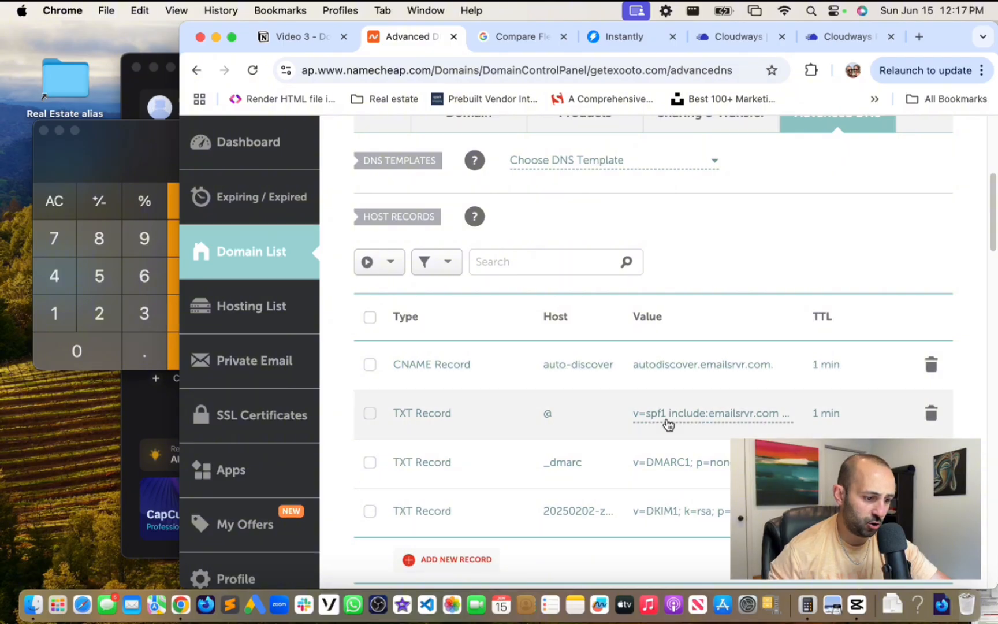
scroll(635, 390, "up", 4)
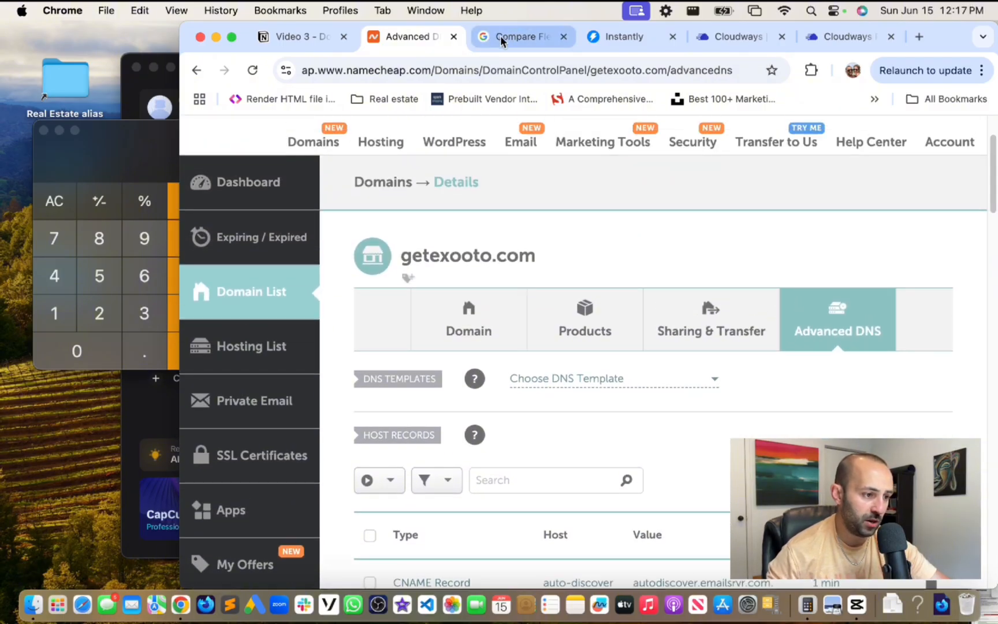
- Load namecheap.com in a spare tab and go to the account Dashboard
left_click(506, 36)
left_click(505, 68)
type("na")
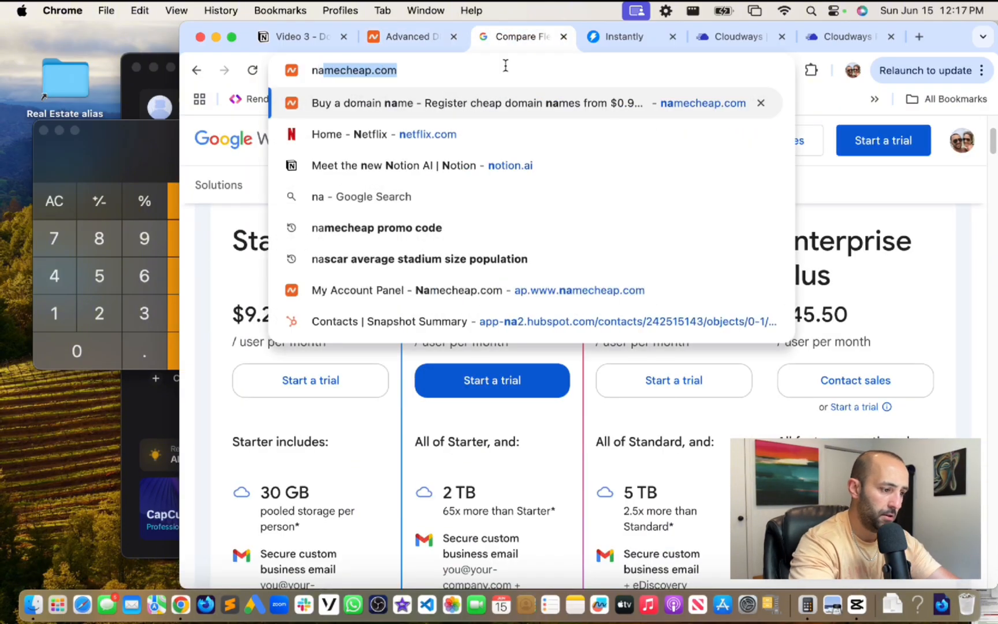
type("meche")
key("Return")
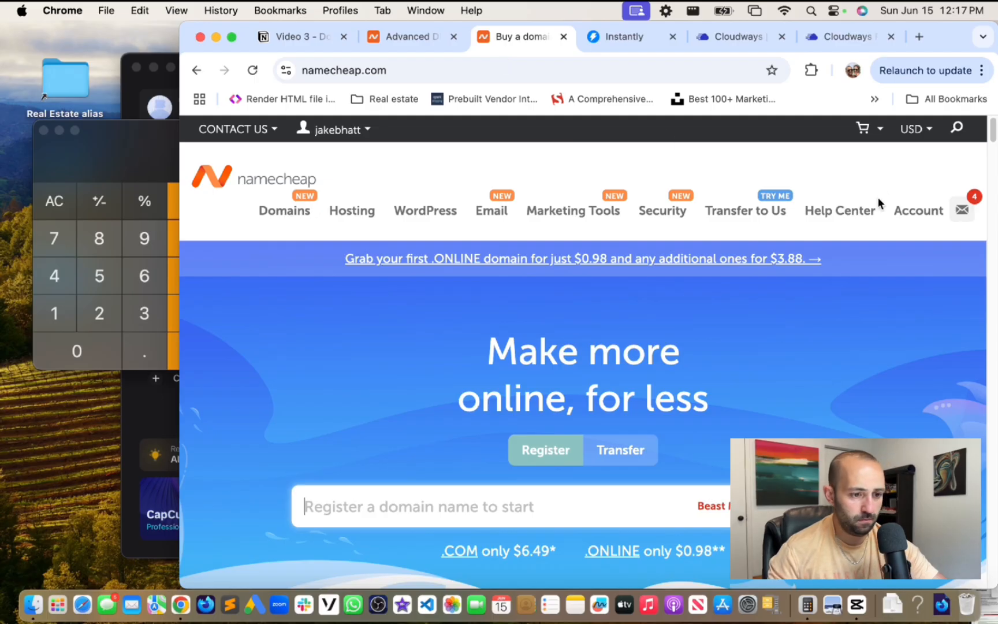
mouse_move(920, 215)
left_click(892, 249)
- Bring up heyexooto.com's Advanced DNS, showing no host records and Email Forwarding mail settings
mouse_move(518, 255)
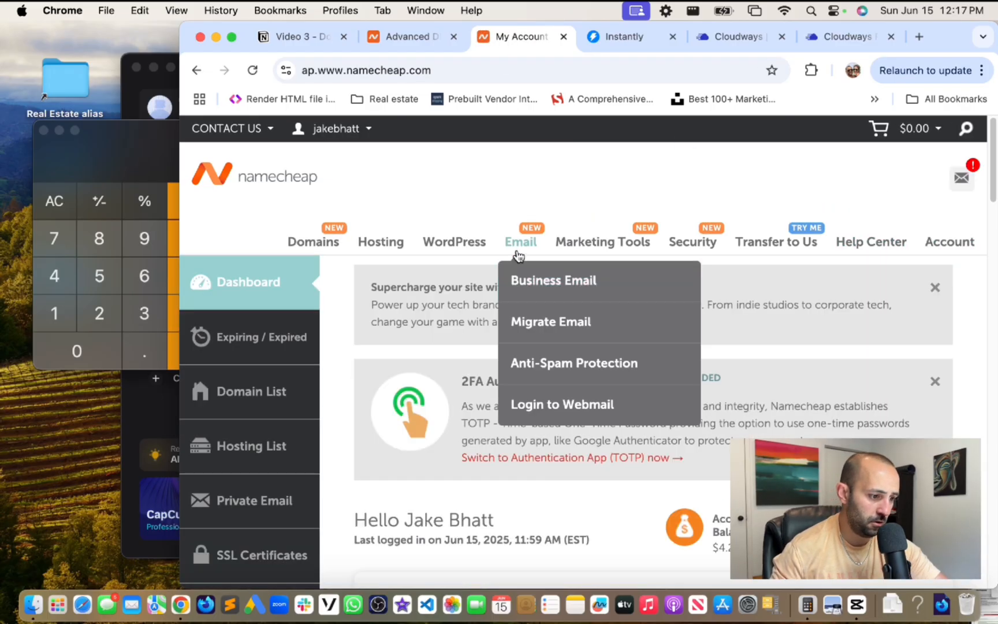
scroll(406, 173, "down", 5)
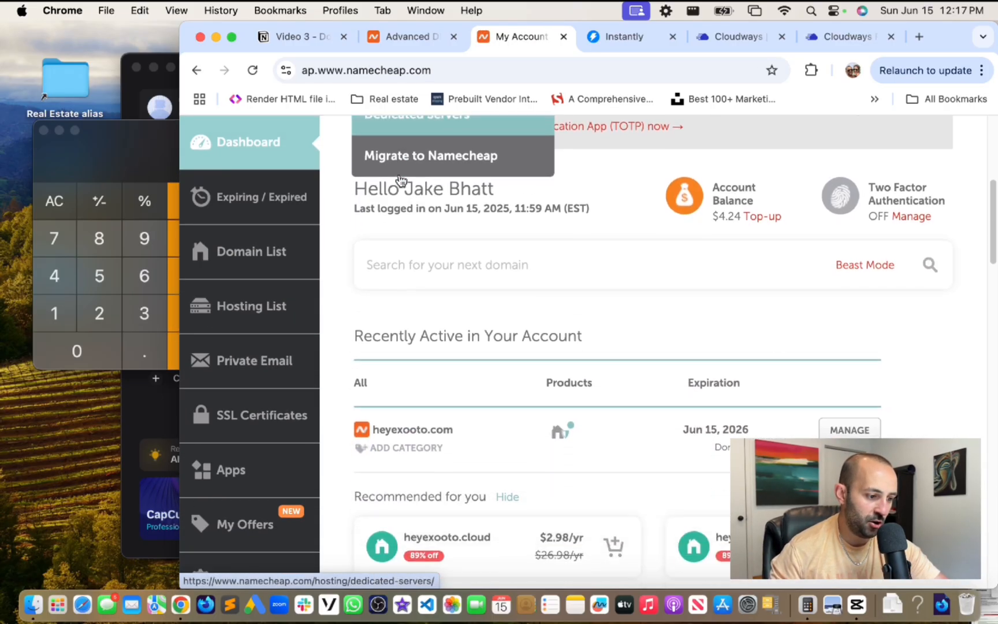
scroll(601, 282, "down", 5)
left_click(838, 253)
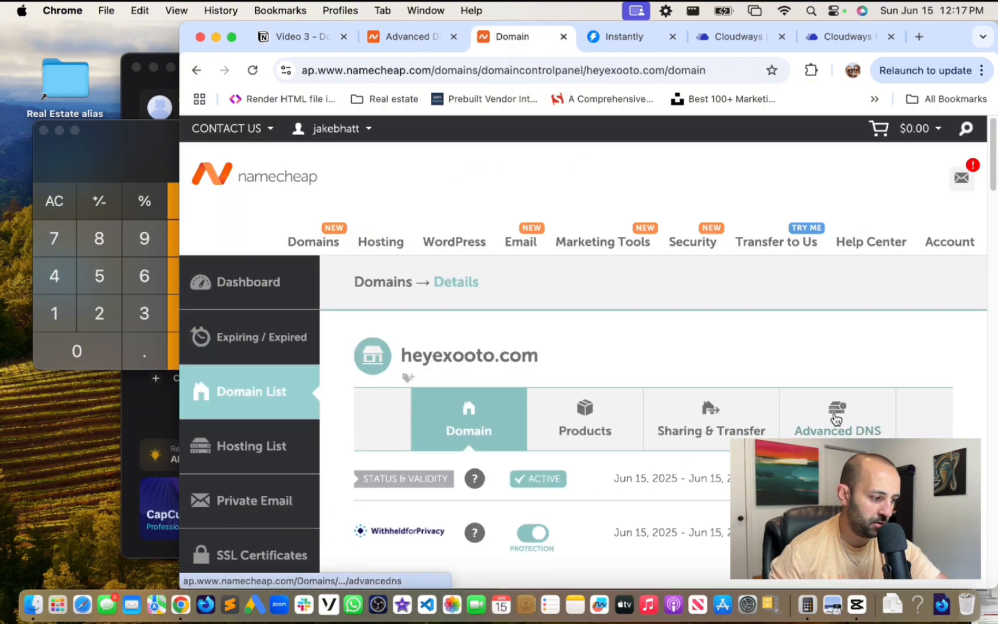
left_click(851, 420)
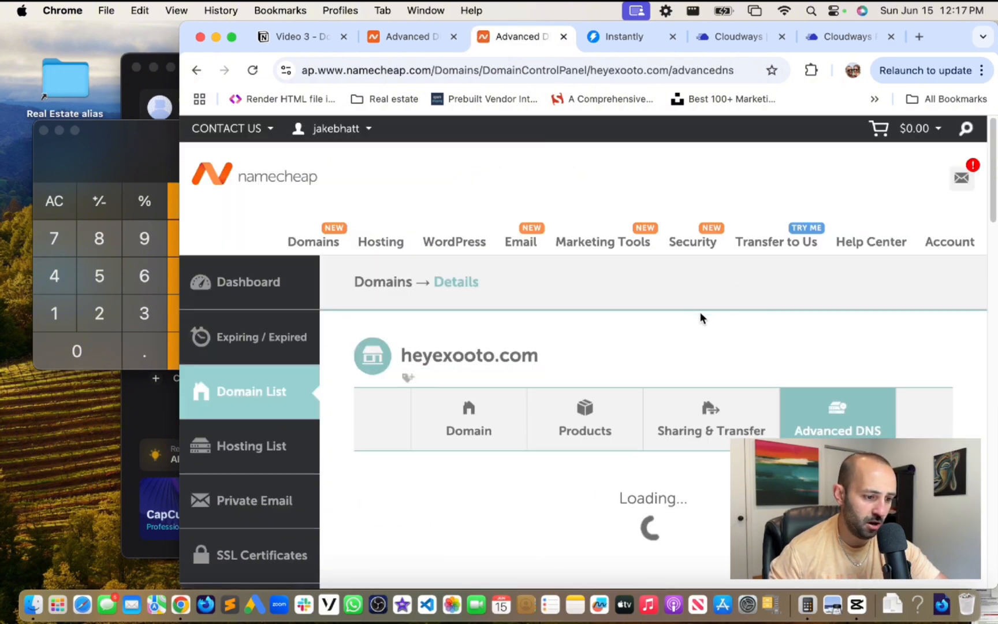
scroll(707, 328, "down", 6)
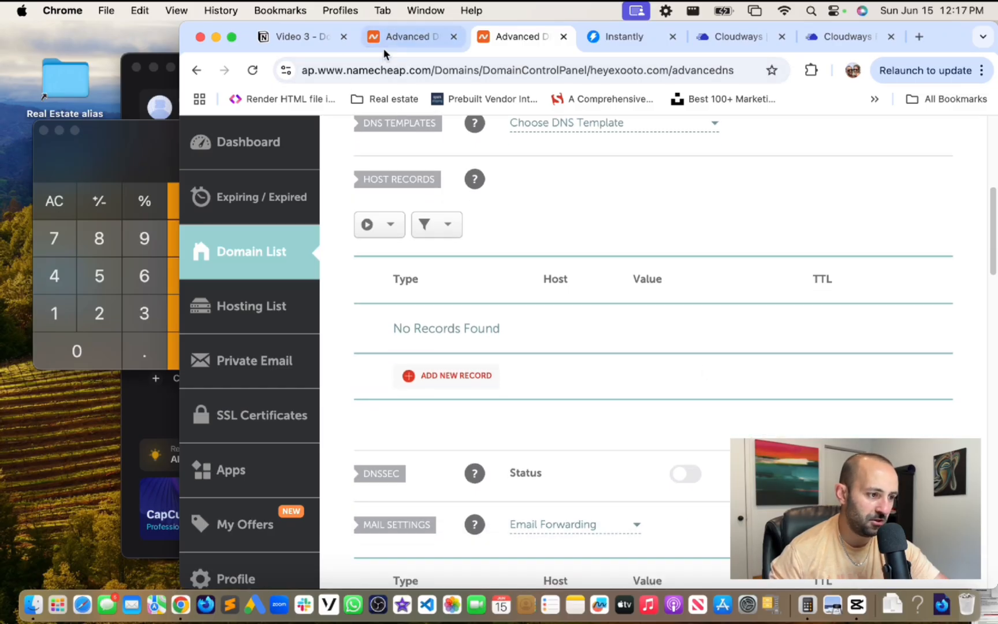
scroll(555, 192, "down", 2)
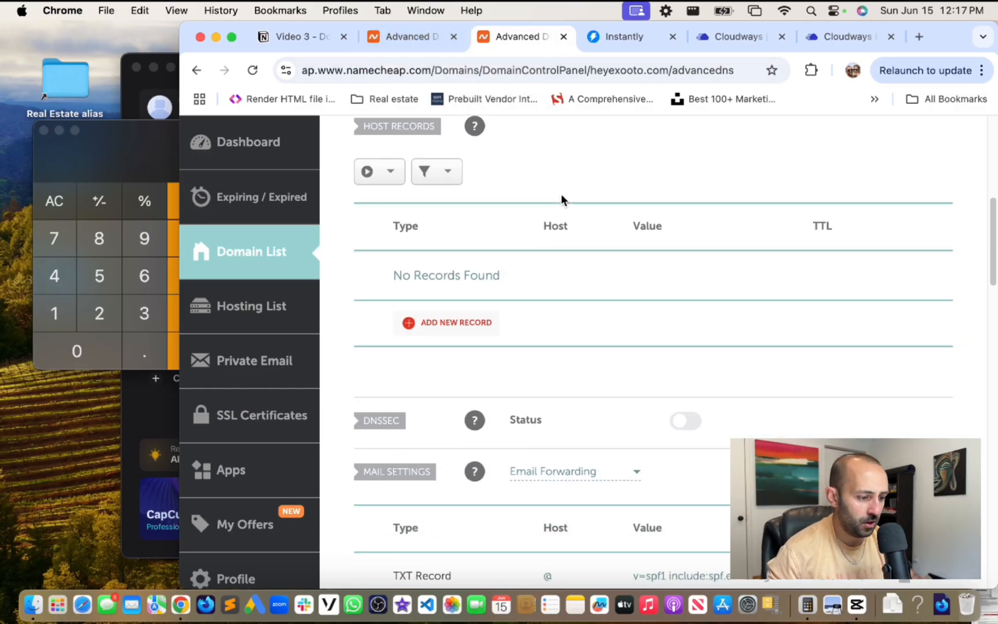
scroll(561, 200, "down", 3)
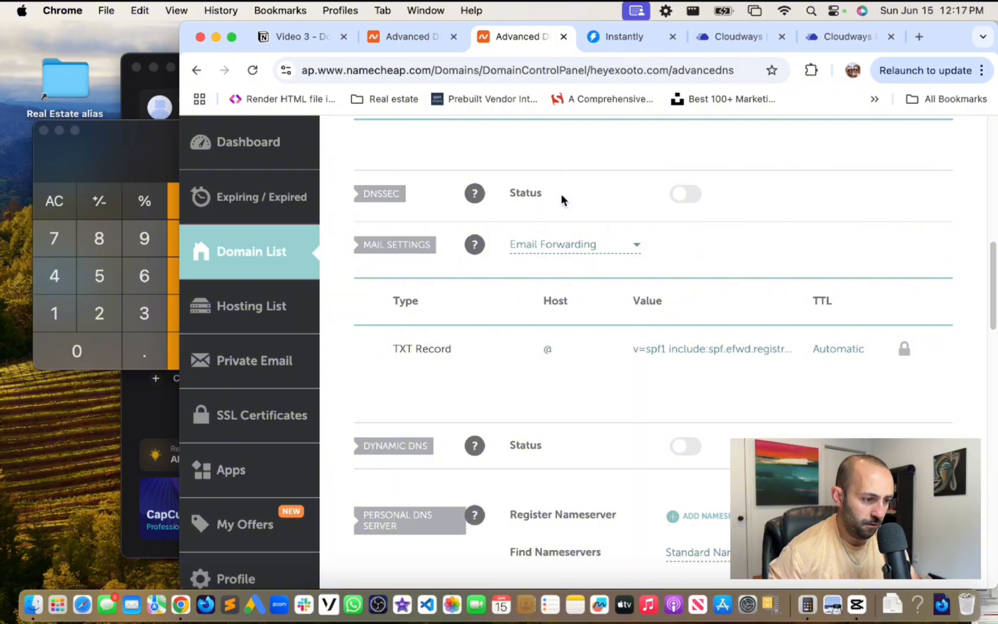
scroll(561, 200, "up", 1)
left_click(408, 37)
- Check getexooto.com's two custom MX records, then bring the Cloudways mailbox list forward
scroll(624, 254, "down", 5)
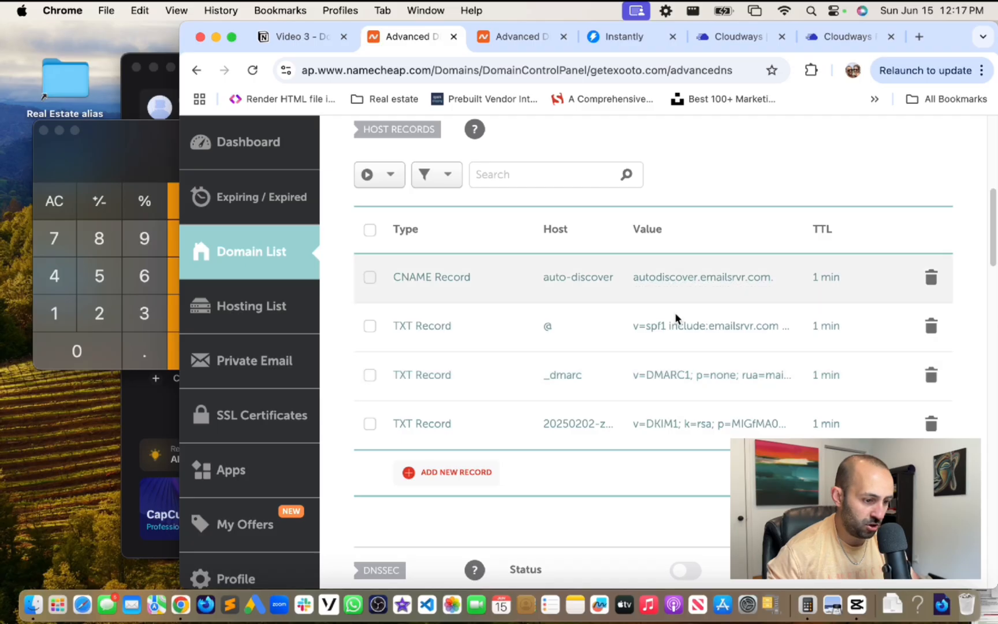
scroll(693, 427, "down", 8)
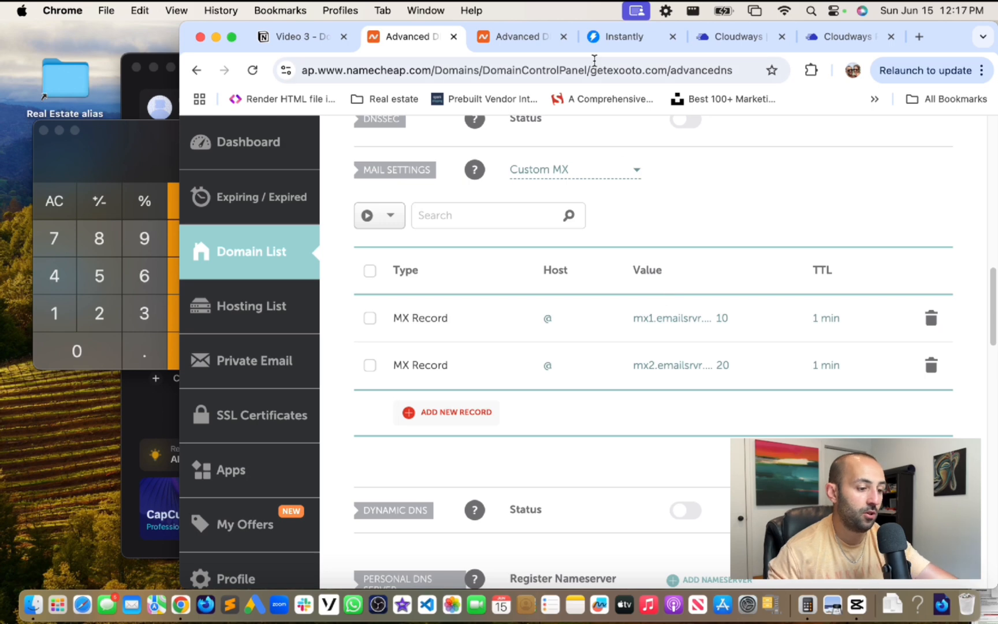
left_click(520, 38)
left_click(720, 36)
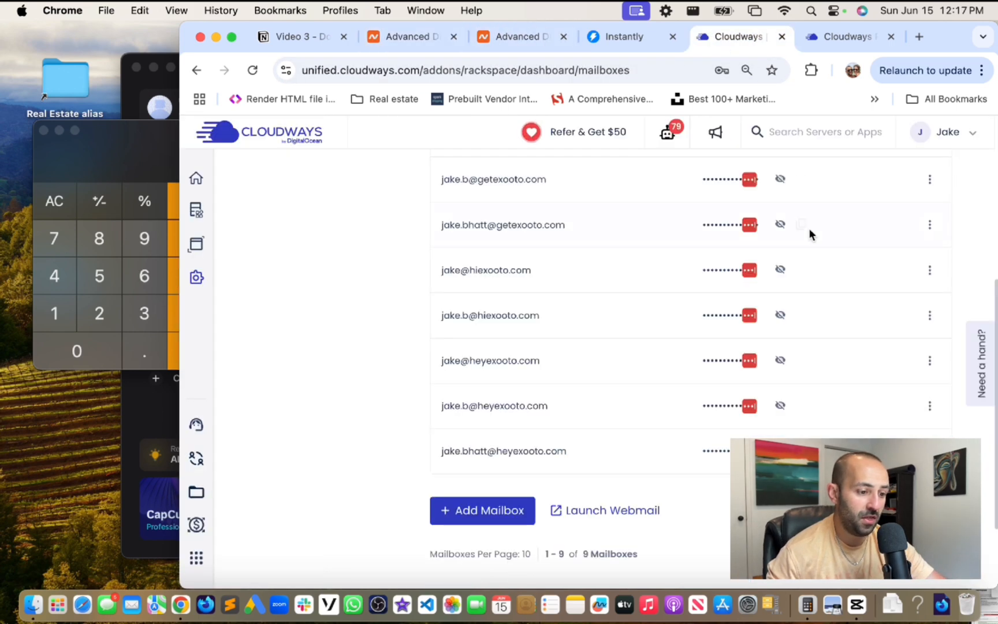
- Review the guide's DNS table: mx1/mx2.emailsrvr.com MX (priorities 10, 20), SPF TXT, autodiscover CNAME
left_click(840, 41)
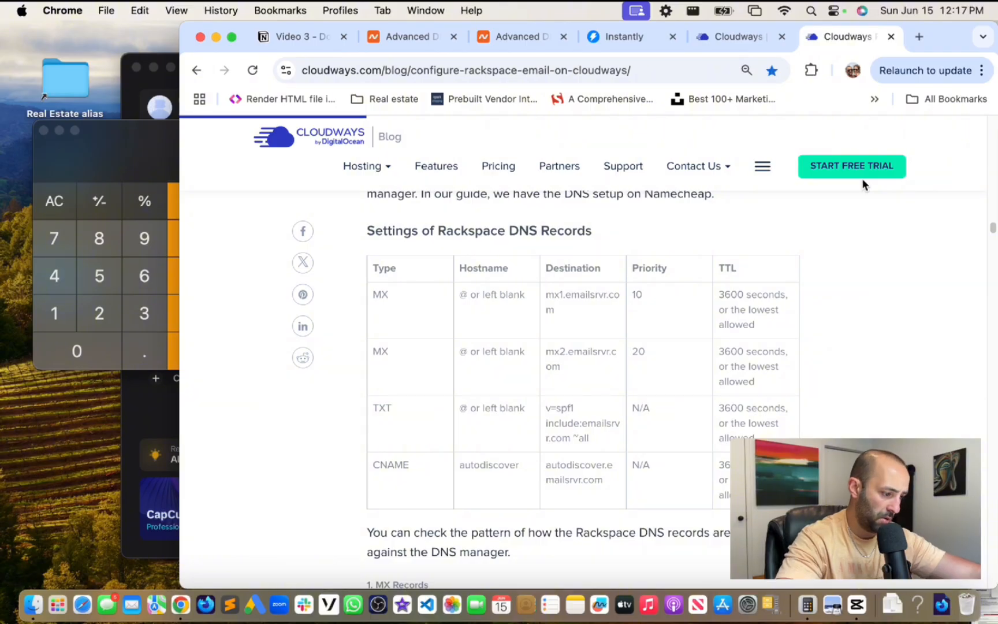
scroll(831, 264, "down", 2)
scroll(833, 264, "up", 1)
key("XF86MonBrightnessUp")
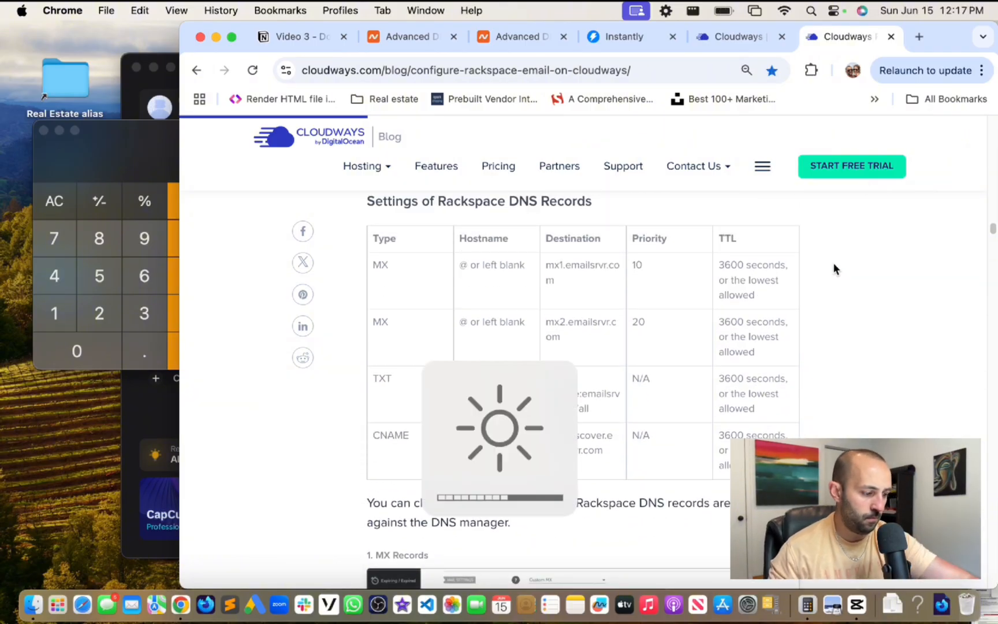
scroll(834, 266, "up", 2)
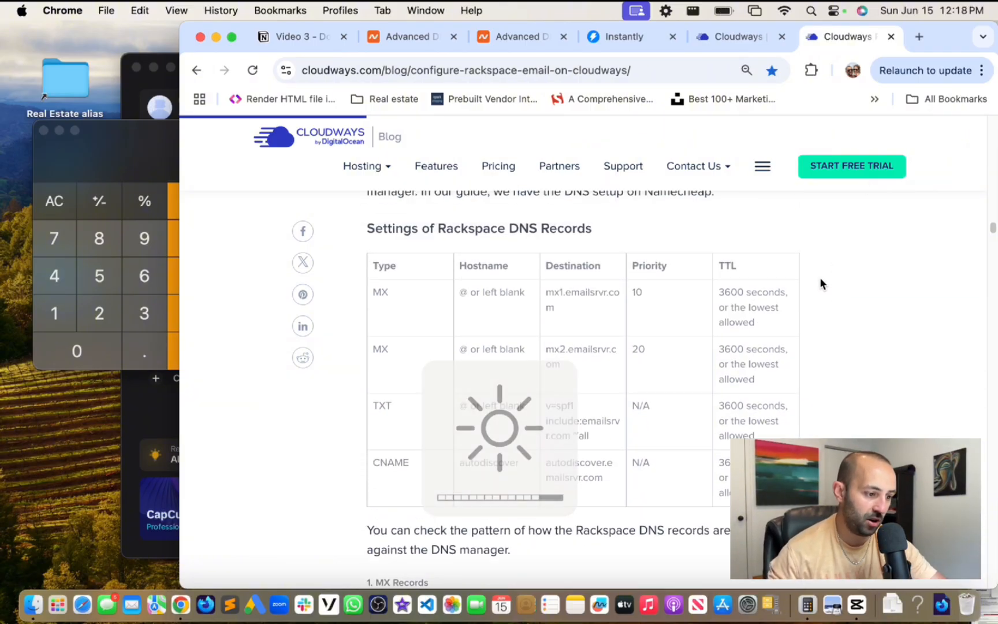
scroll(639, 276, "down", 2)
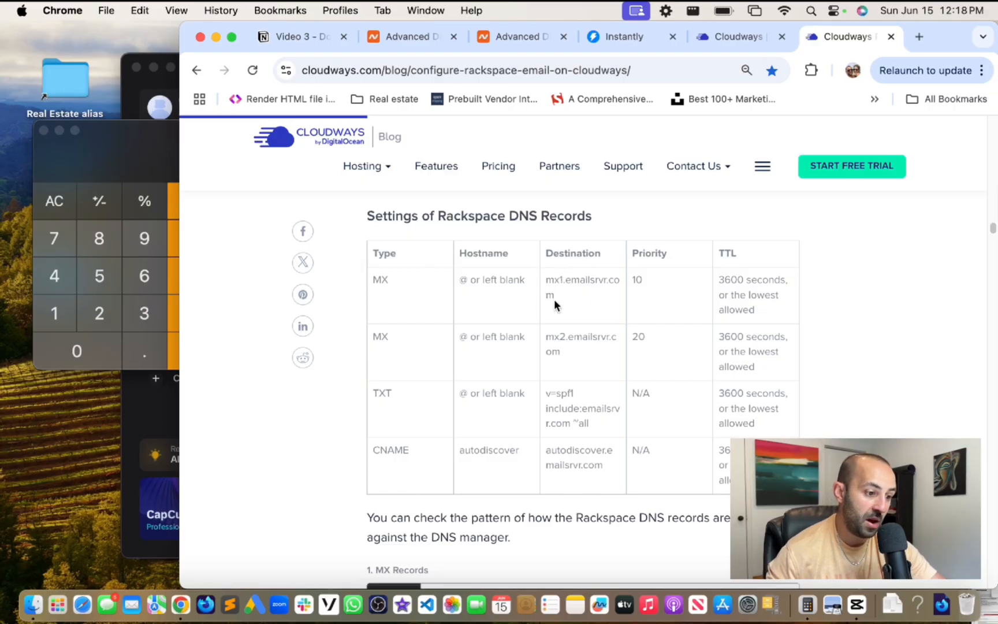
scroll(554, 299, "down", 1)
scroll(555, 302, "up", 1)
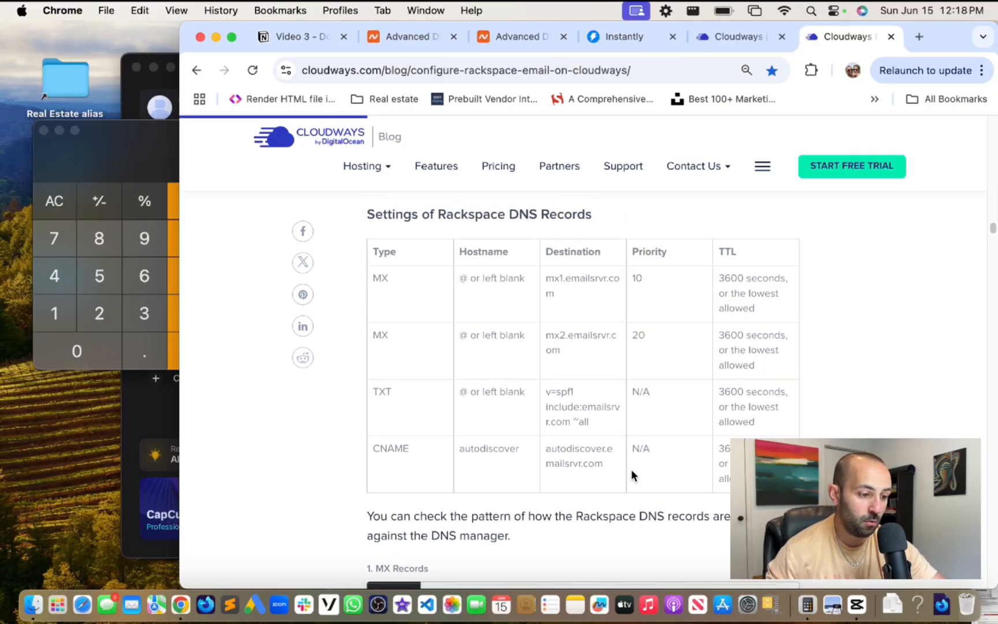
scroll(597, 414, "up", 1)
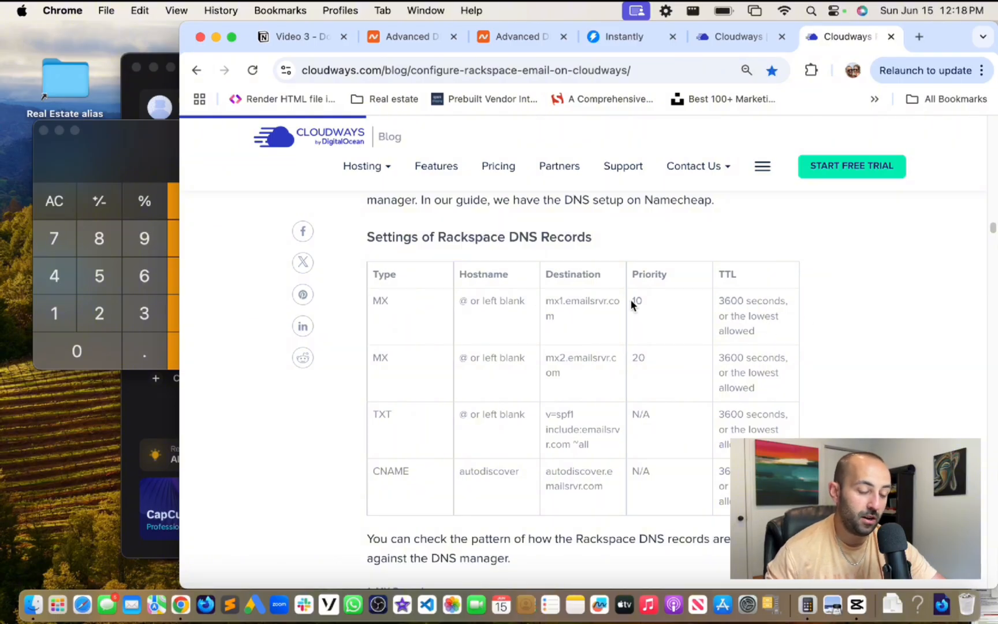
scroll(632, 304, "down", 1)
left_click_drag(547, 390, 599, 418)
scroll(596, 384, "up", 1)
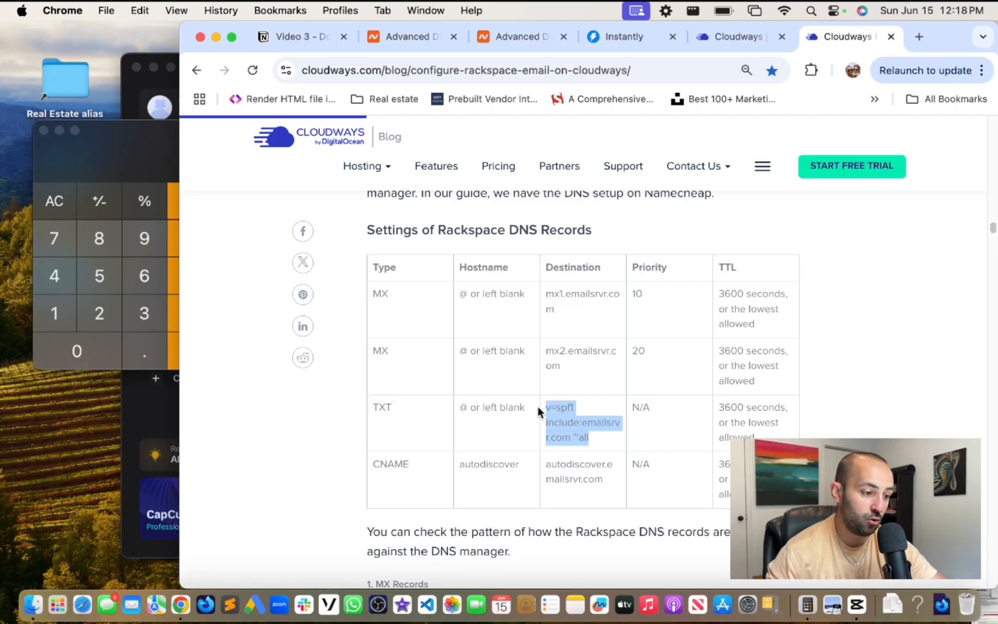
double_click(376, 293)
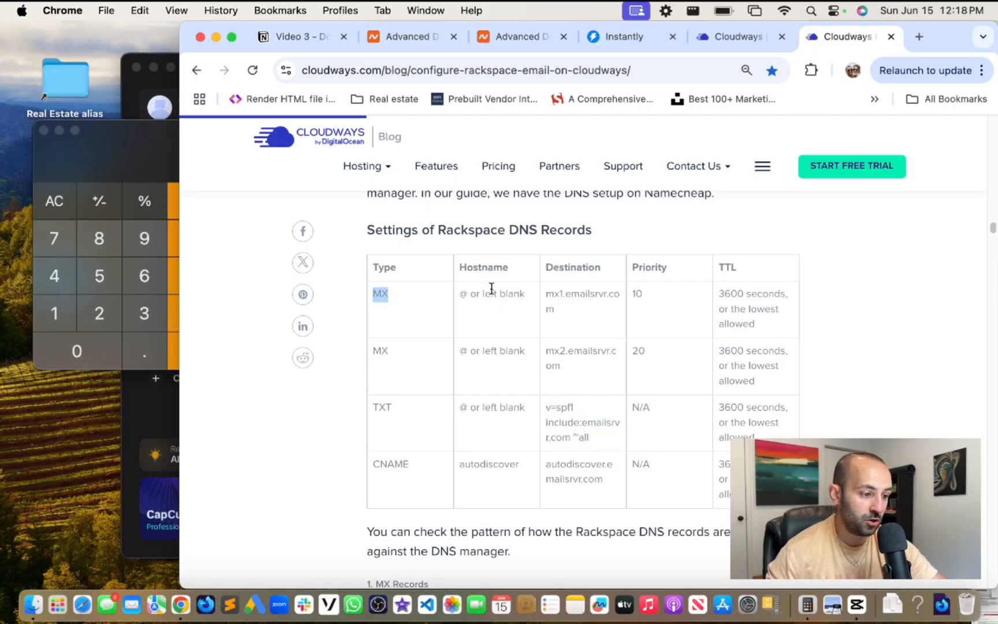
- Add a blank host record row for heyexooto.com, leaving its type as A Record
left_click(506, 40)
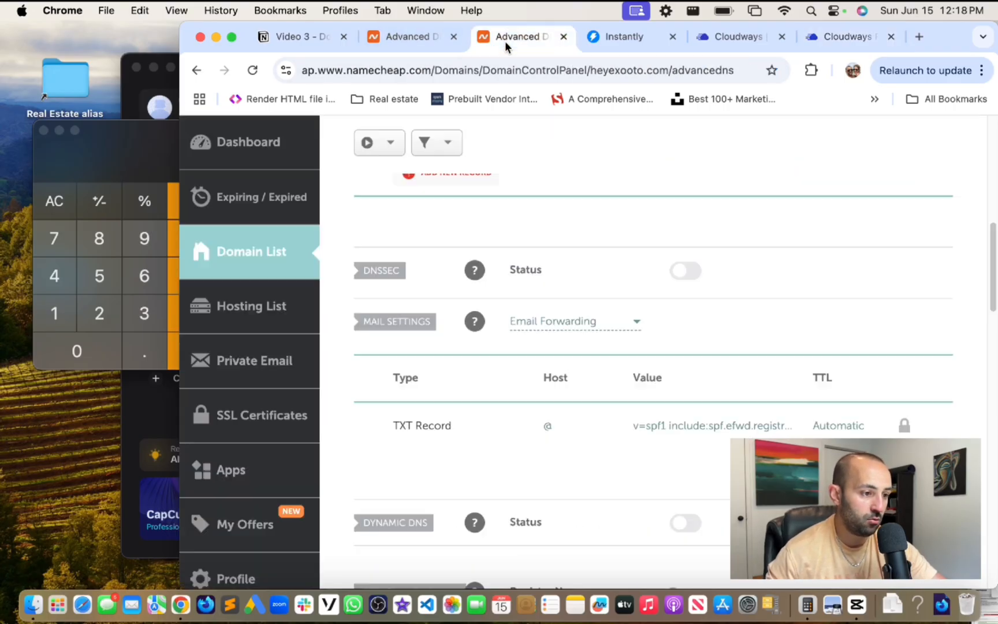
scroll(622, 334, "down", 5)
scroll(622, 334, "up", 10)
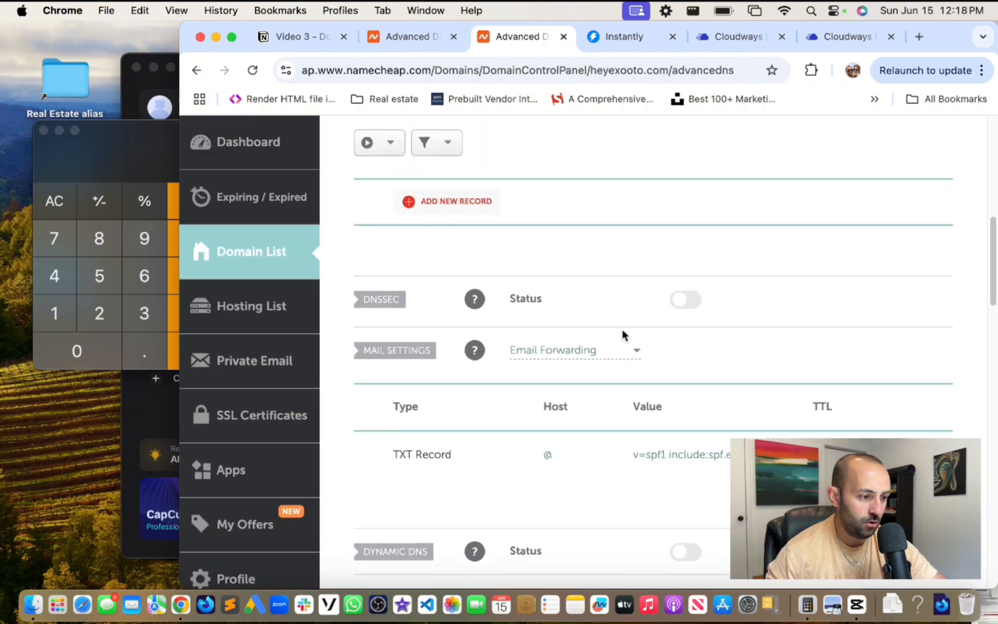
scroll(622, 334, "up", 4)
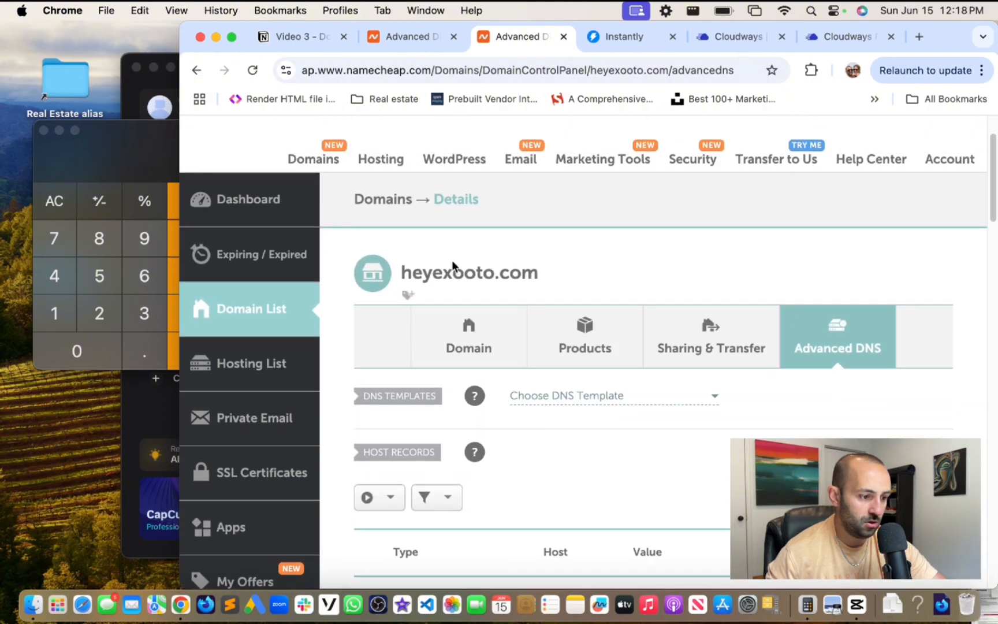
scroll(588, 279, "down", 2)
scroll(589, 279, "down", 4)
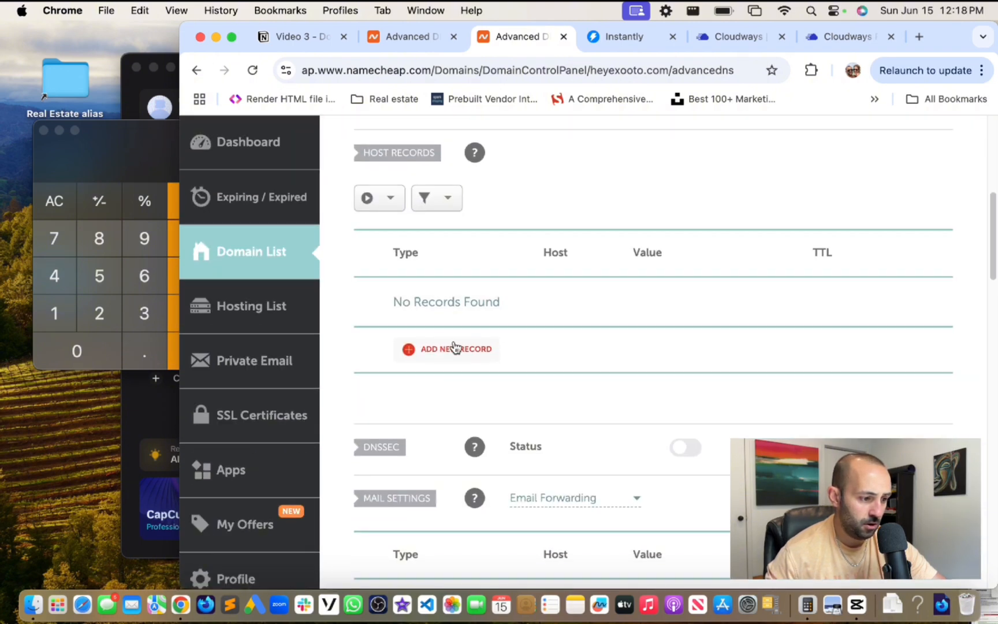
left_click(455, 347)
scroll(474, 380, "down", 5)
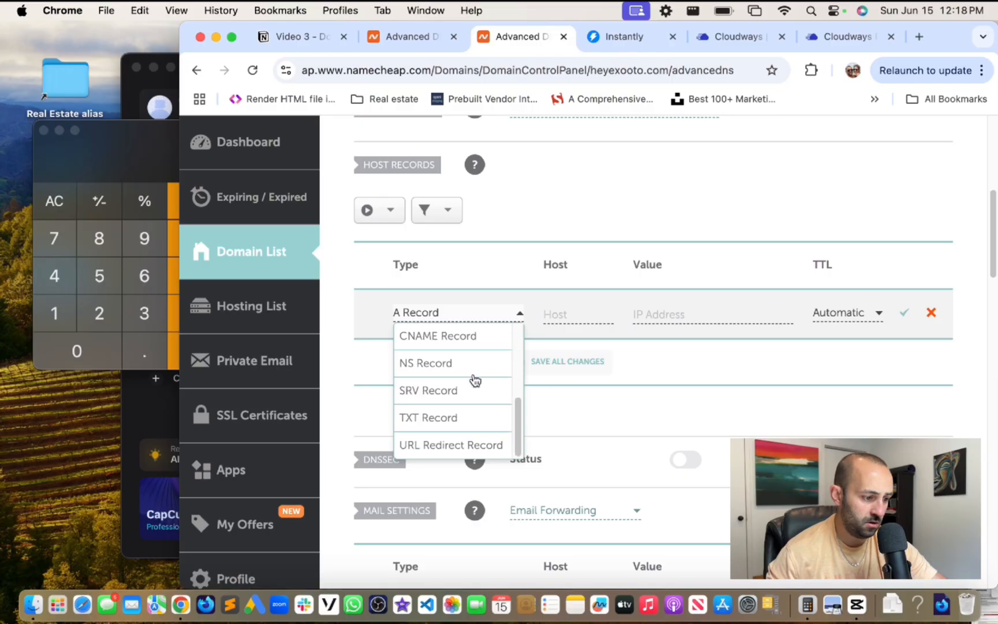
scroll(467, 369, "up", 5)
left_click(650, 359)
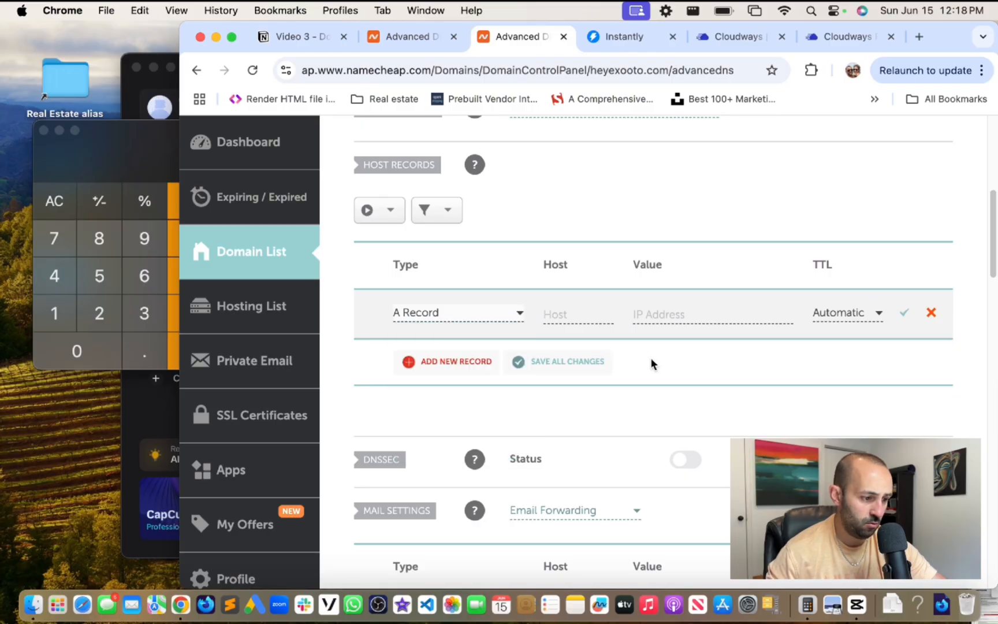
- Look over the DNS template and record type lists unchanged, then bring up the Mail Settings options
scroll(647, 358, "down", 5)
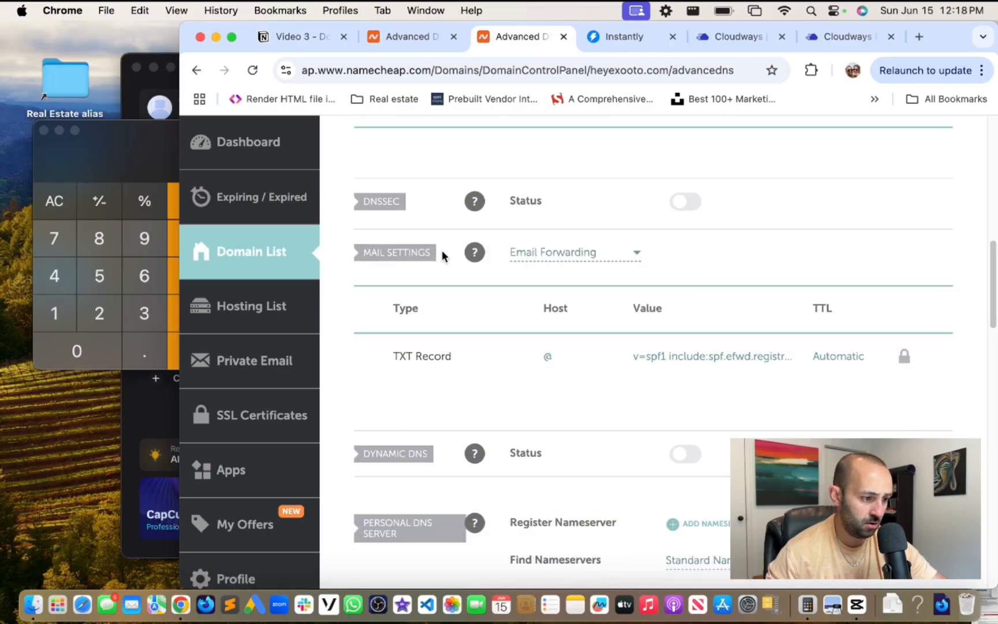
scroll(546, 314, "down", 6)
scroll(544, 312, "up", 5)
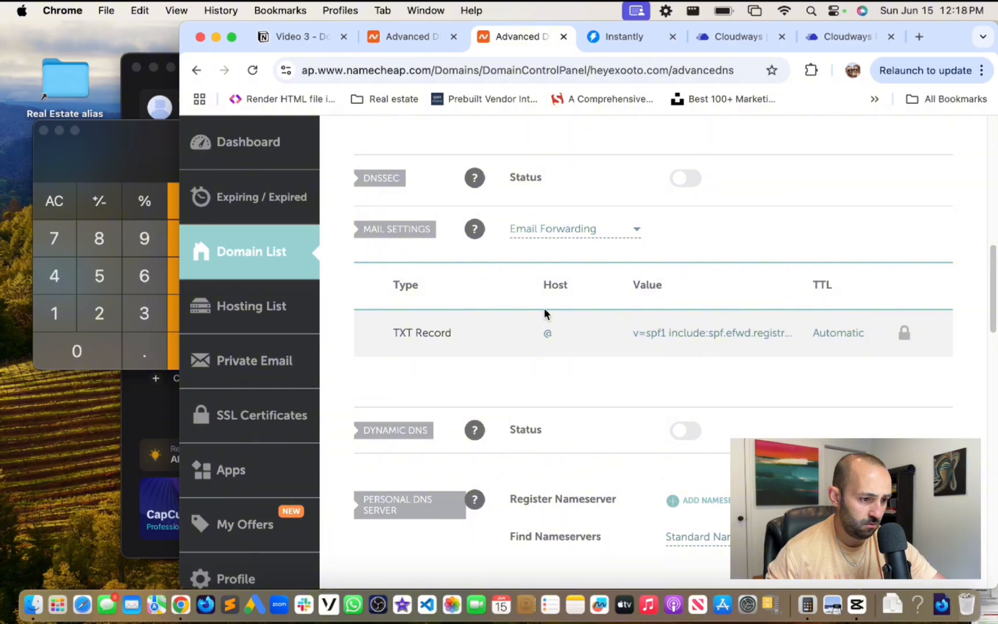
scroll(544, 312, "up", 1)
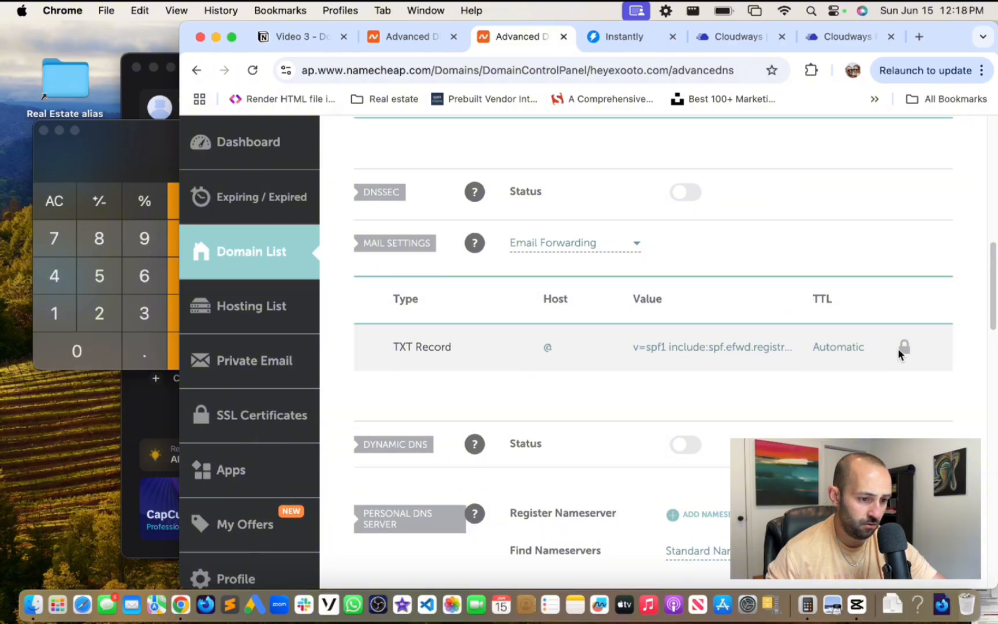
scroll(738, 305, "up", 7)
scroll(738, 306, "up", 1)
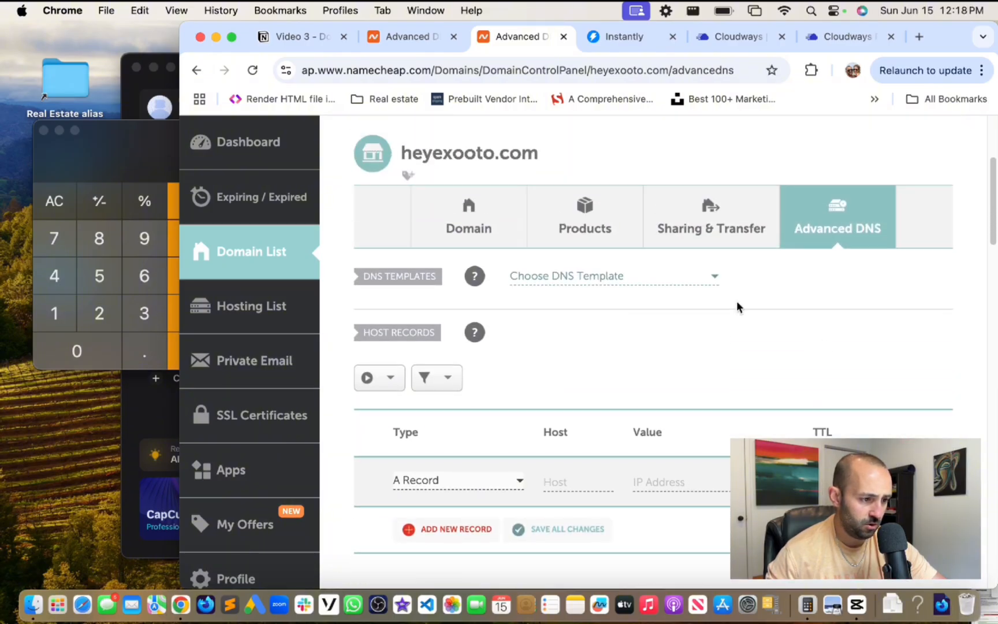
left_click(653, 279)
scroll(642, 334, "down", 3)
scroll(665, 306, "up", 3)
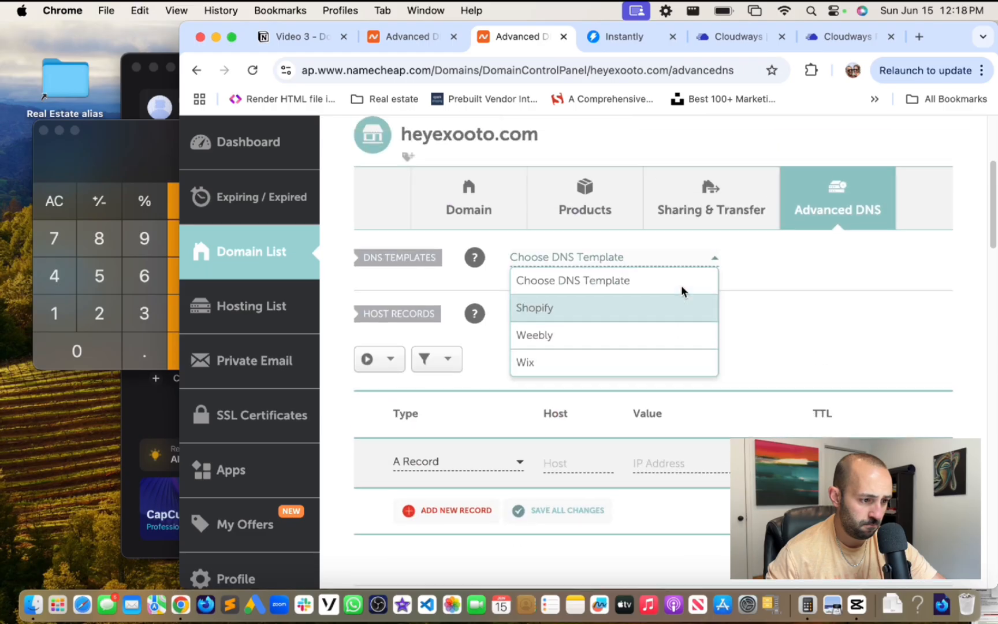
left_click(803, 287)
scroll(751, 289, "down", 3)
left_click(512, 331)
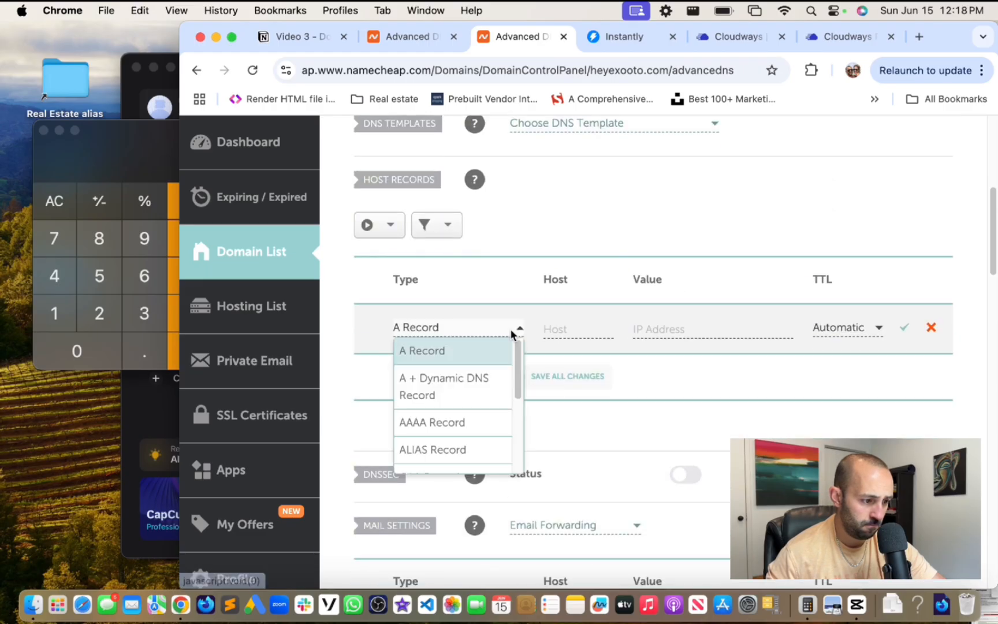
scroll(497, 386, "down", 4)
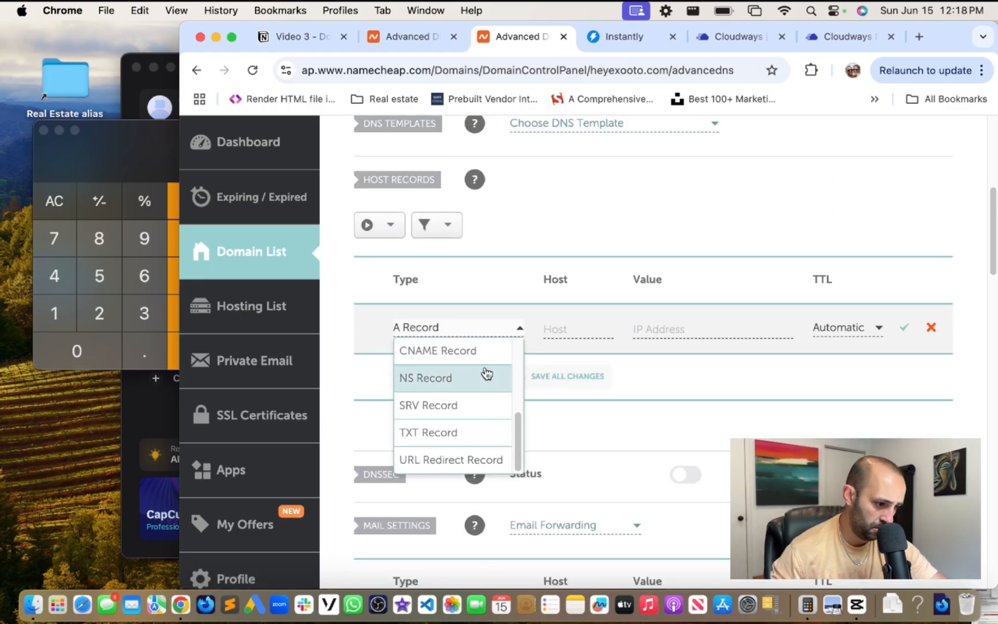
left_click(684, 374)
scroll(684, 375, "down", 3)
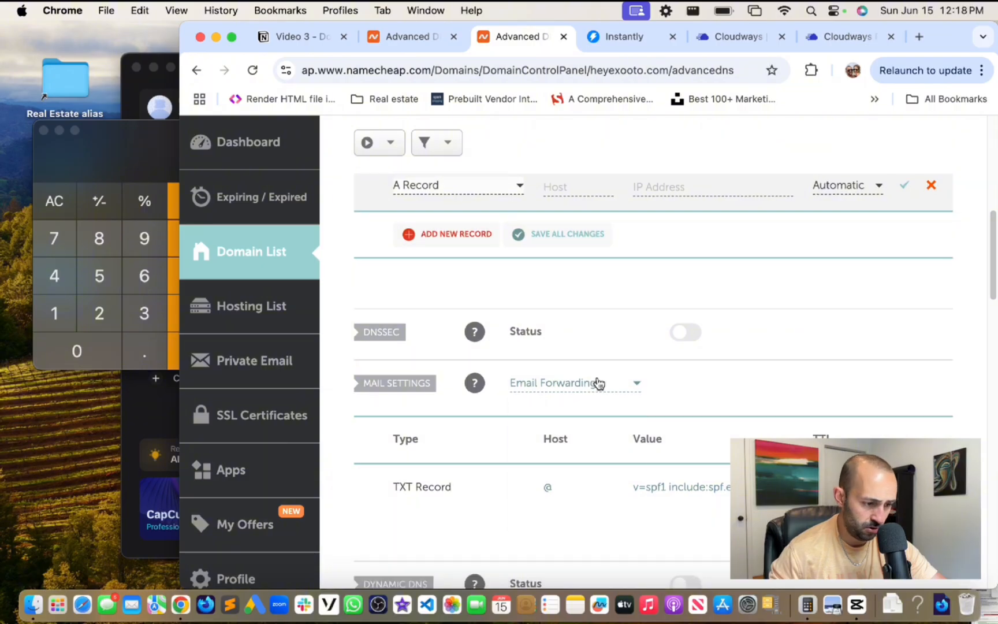
left_click(598, 383)
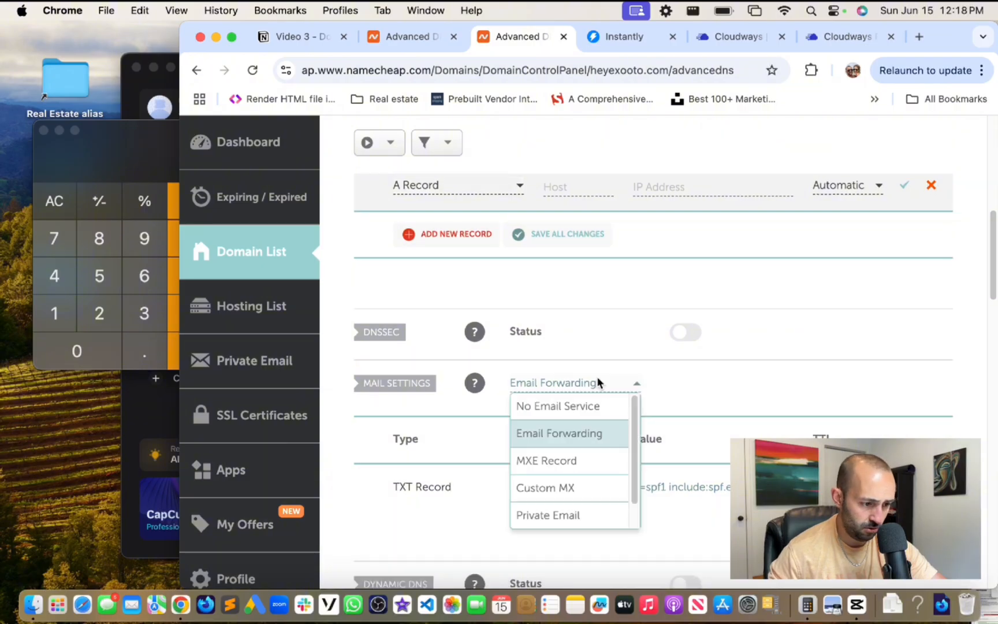
- Switch mail settings to Custom MX and enter an MX record @ pointing to mx1.emailsrvr.com
left_click(588, 492)
scroll(693, 387, "down", 3)
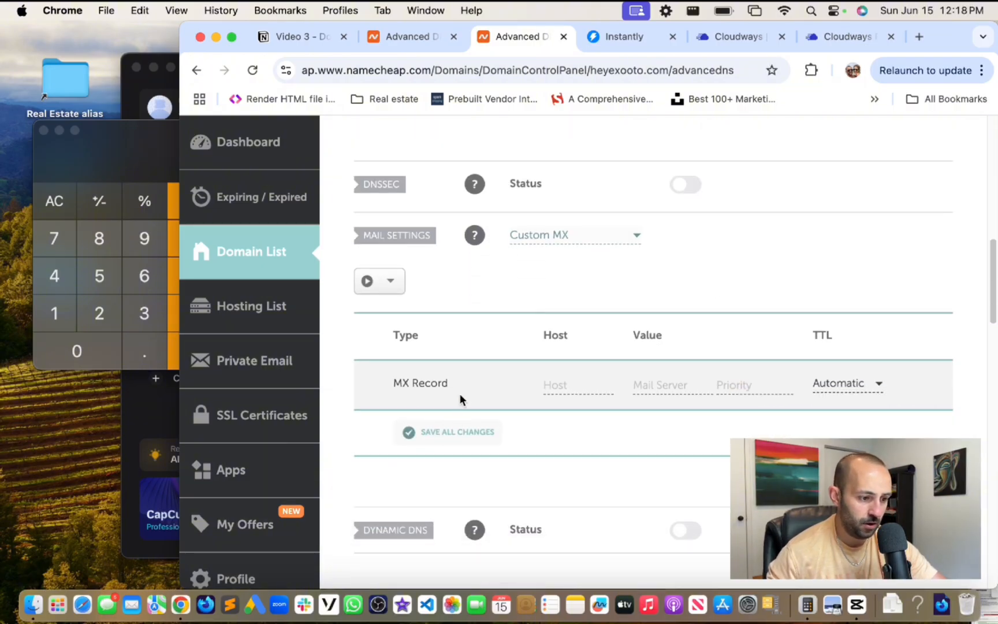
left_click(576, 389)
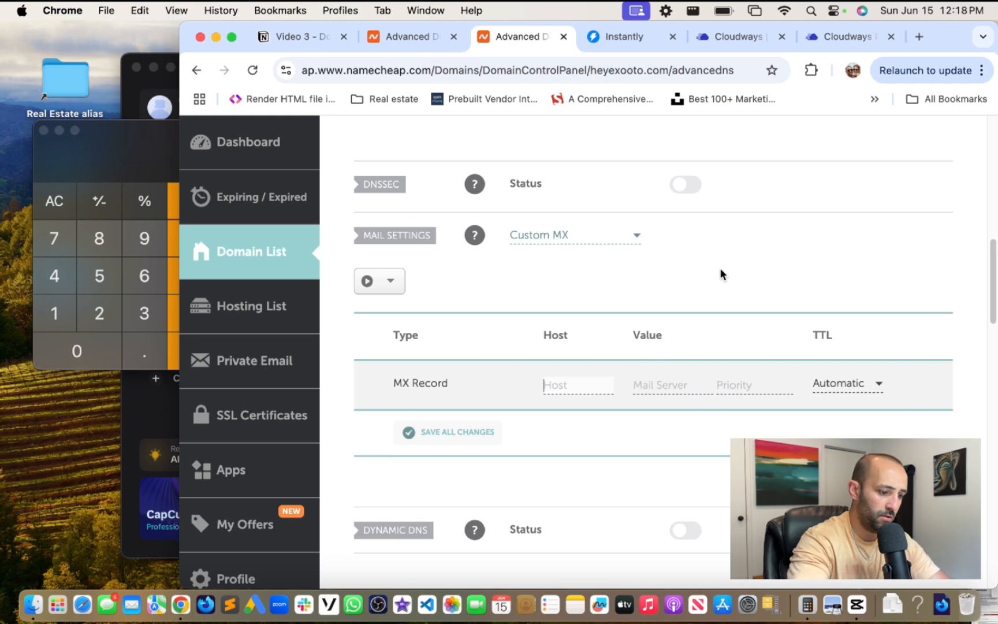
type("@")
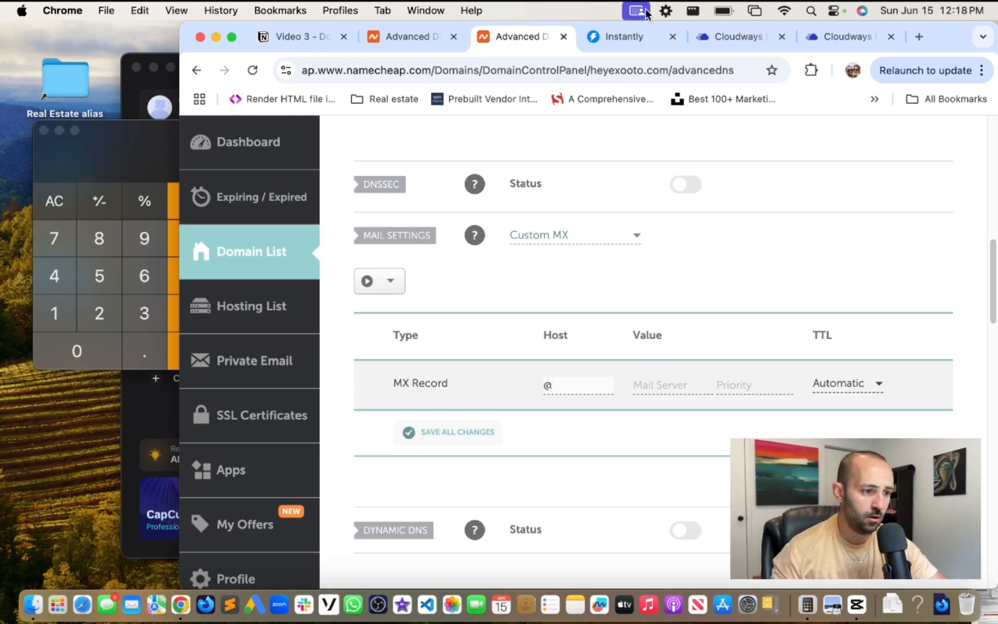
left_click(715, 35)
left_click(812, 38)
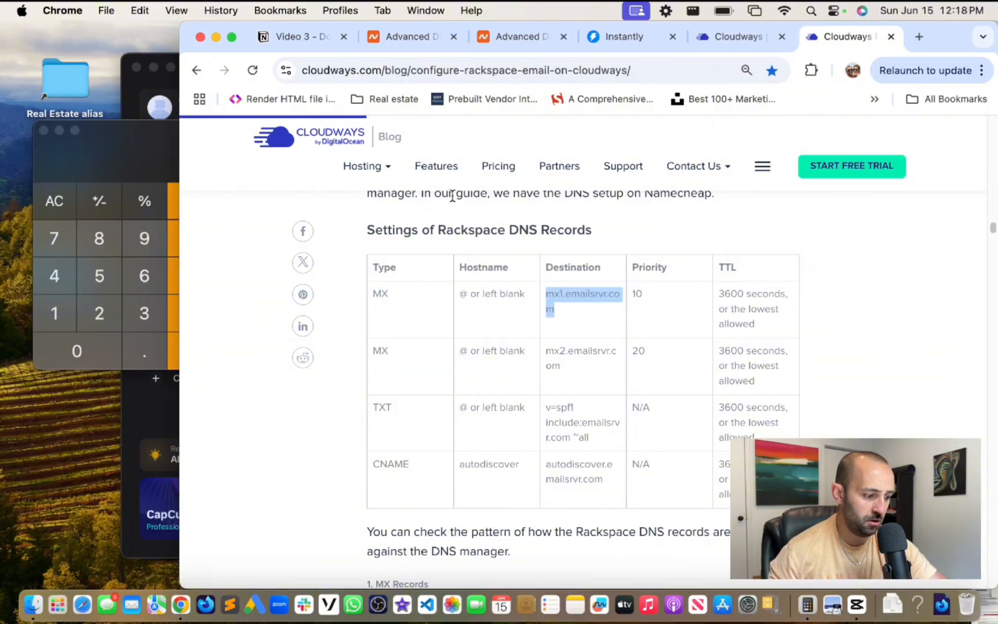
left_click(519, 36)
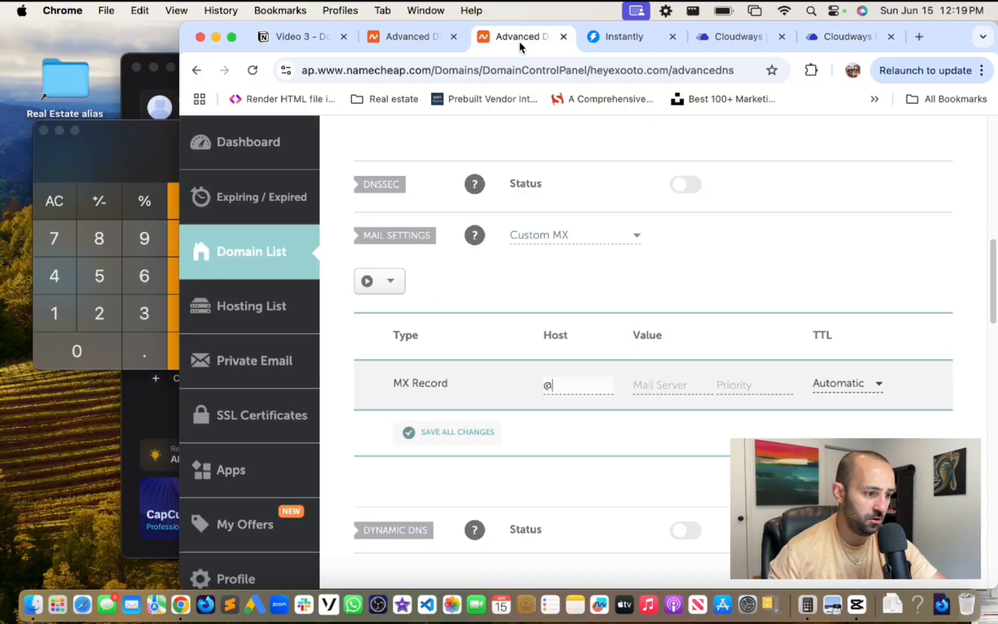
left_click(671, 388)
type("mx1.emailsrvr.com")
- Copy priority 10 from the Rackspace DNS guide into the MX record
left_click(755, 386)
left_click(845, 38)
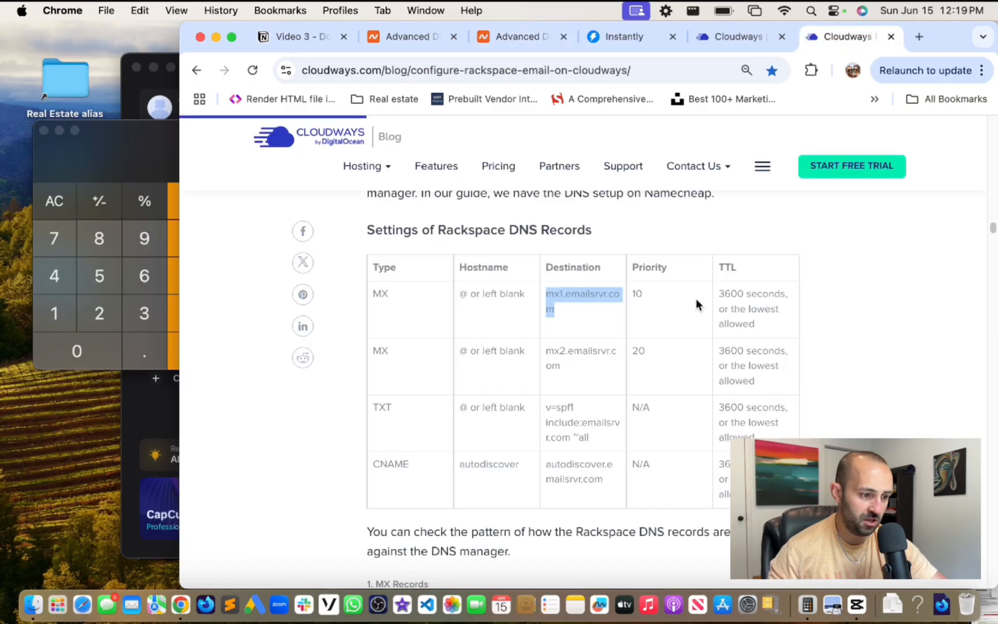
left_click_drag(631, 293, 652, 295)
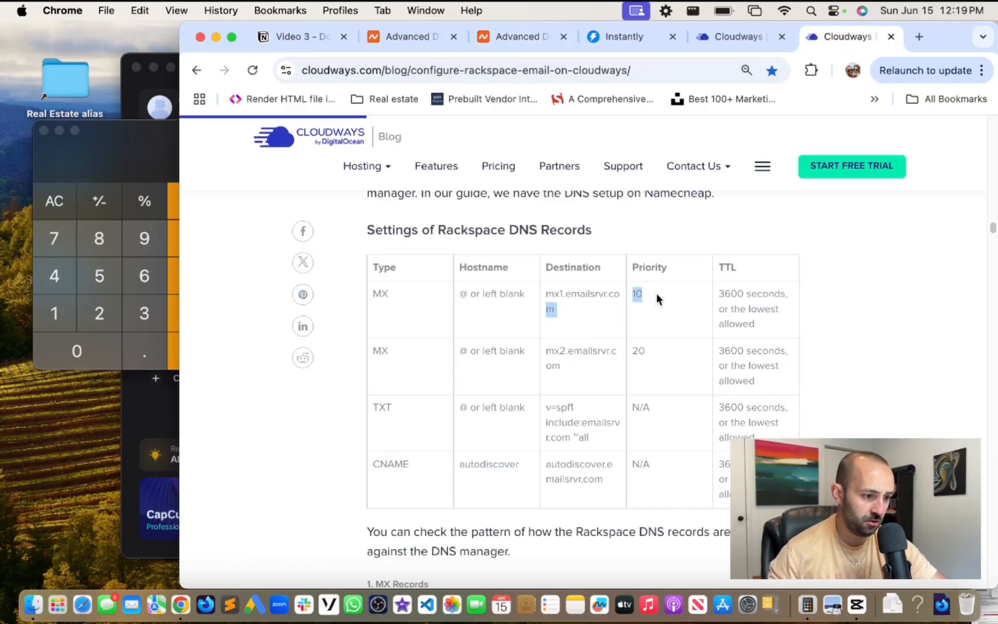
key("super+c")
left_click(530, 36)
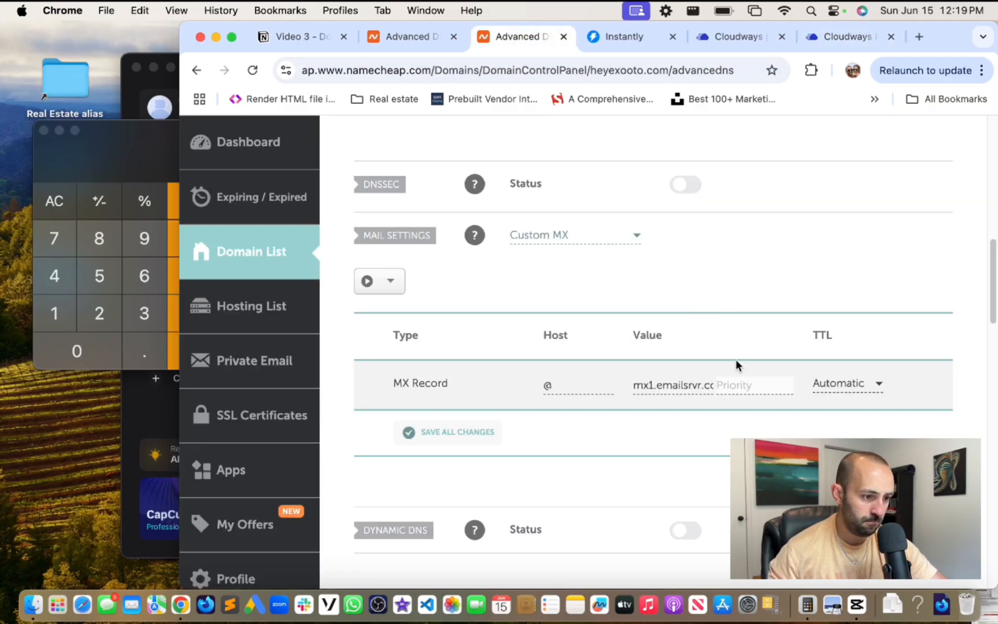
key("super+v")
- Set the MX record's TTL to 1 min, checking getexooto.com's records for reference
left_click(834, 381)
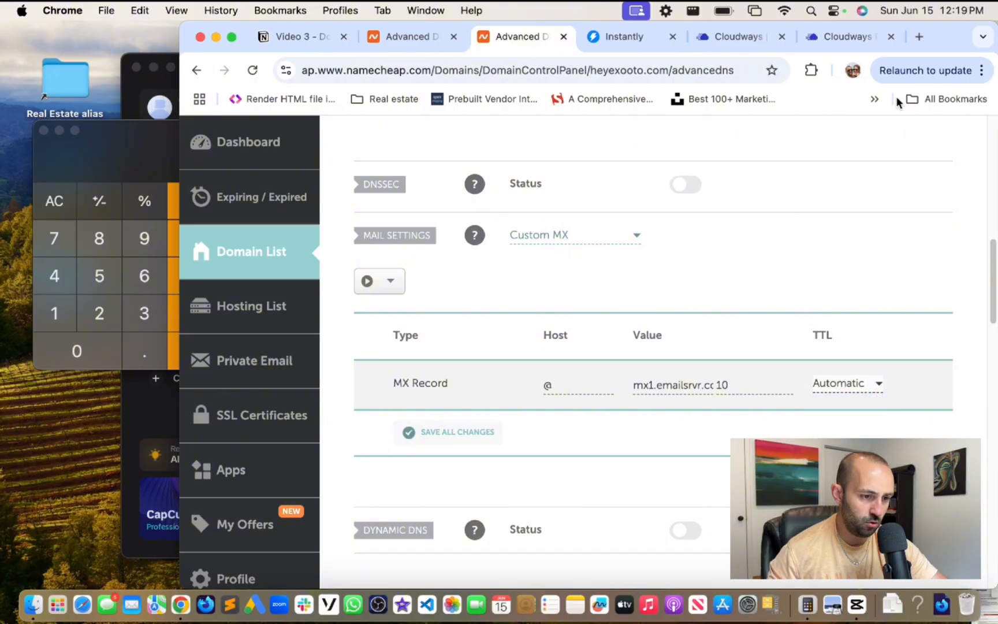
left_click(833, 36)
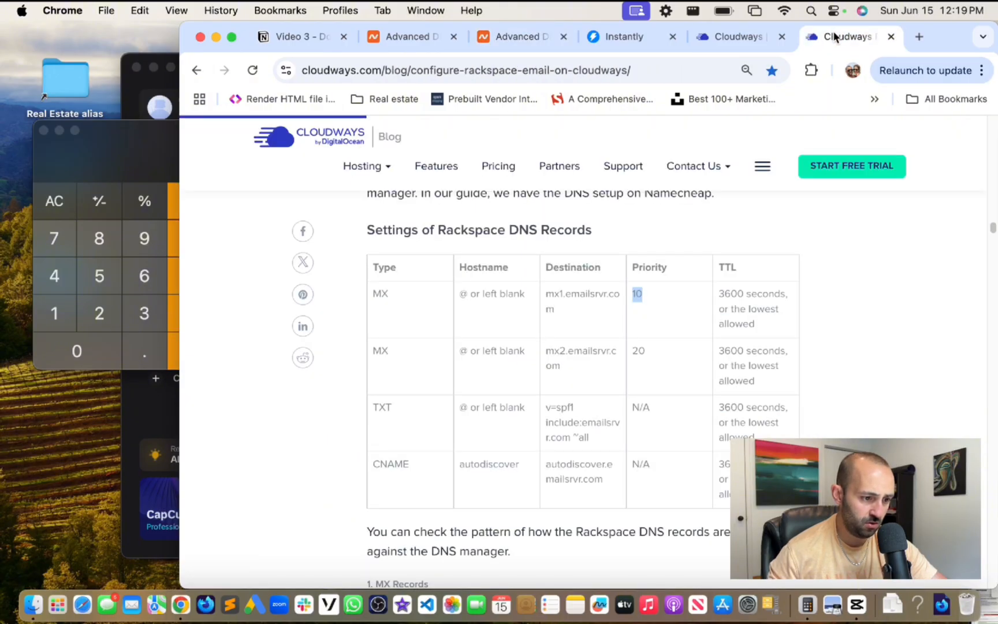
left_click(514, 39)
left_click(866, 389)
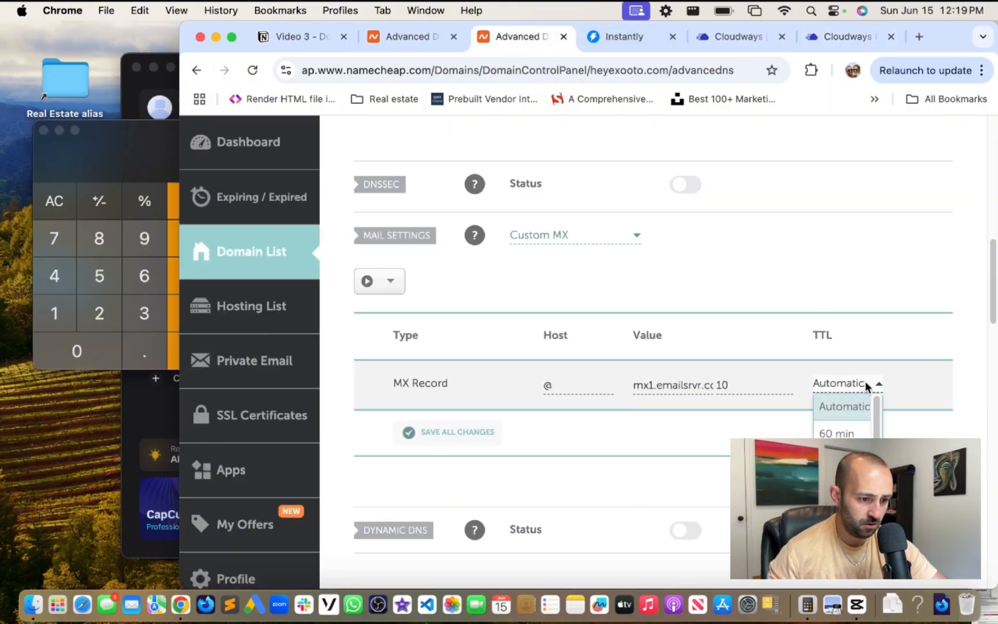
left_click(845, 408)
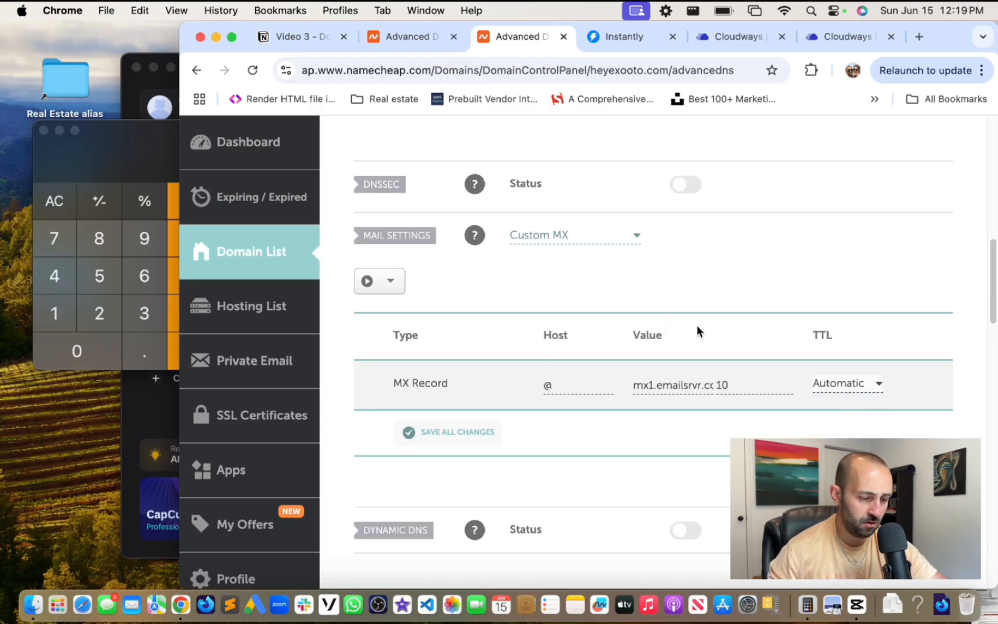
left_click(413, 36)
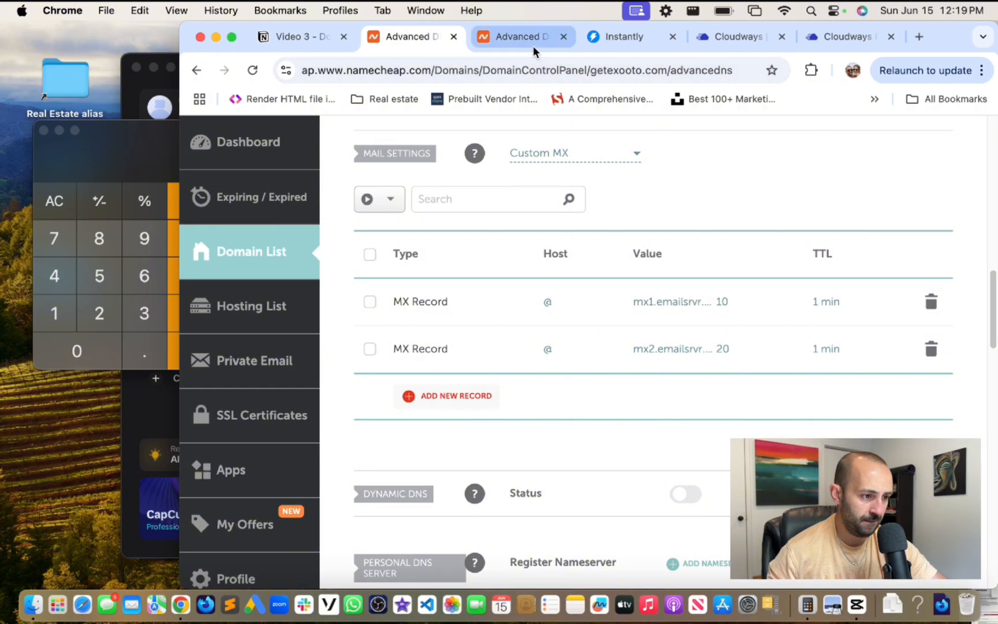
left_click(534, 45)
left_click(855, 390)
scroll(862, 408, "down", 2)
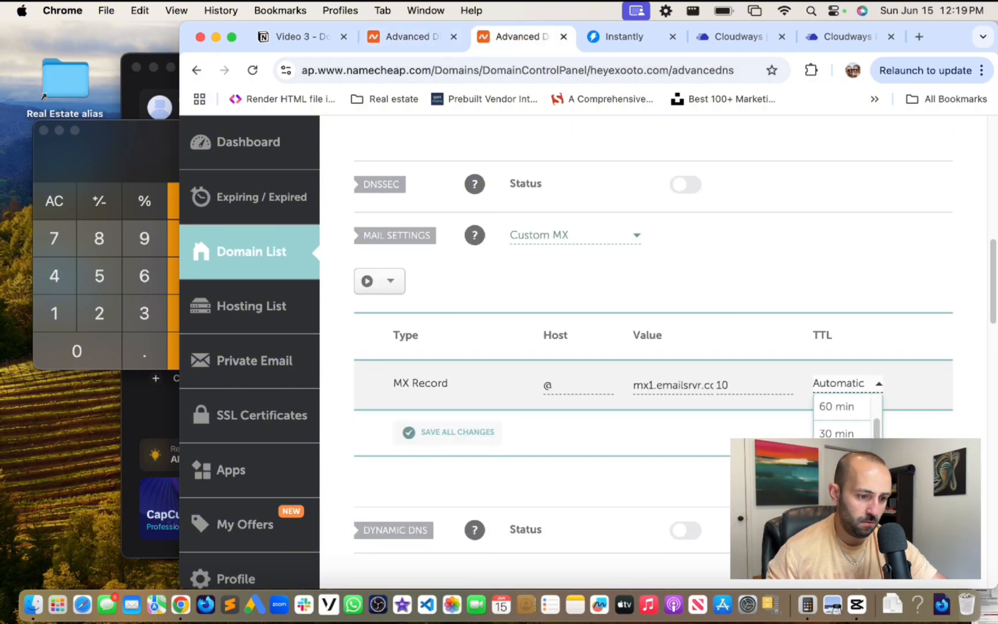
left_click(858, 512)
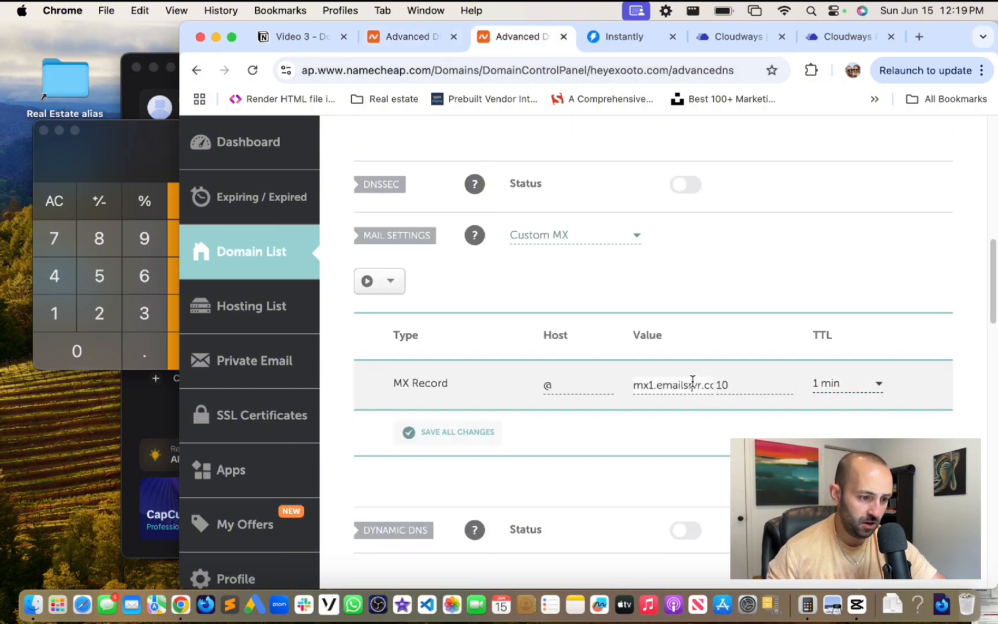
- Verify the full mx1.emailsrvr.com value and save the MX record
left_click_drag(644, 384, 717, 387)
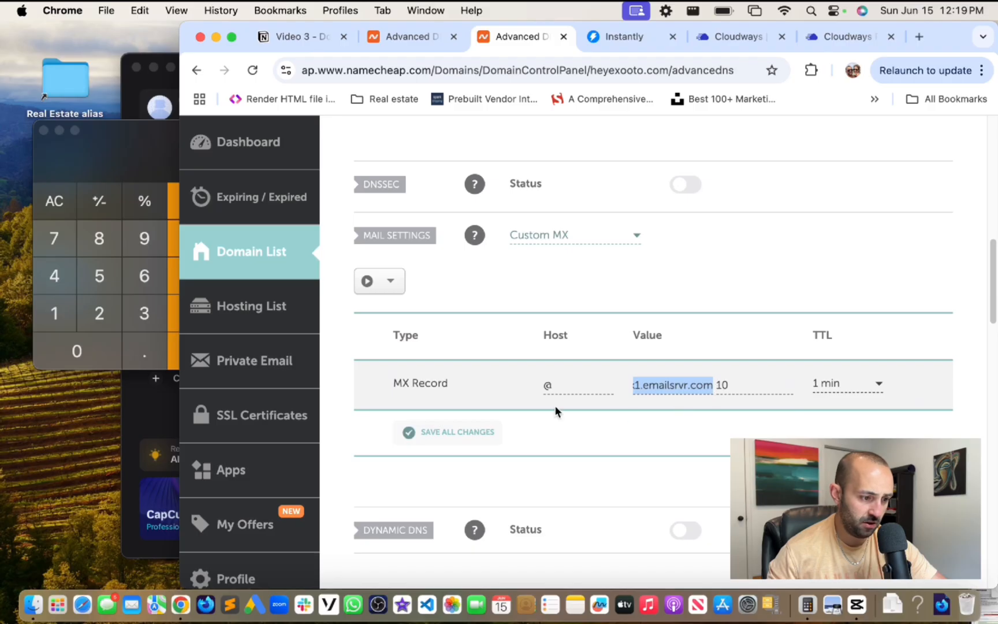
scroll(634, 420, "down", 5)
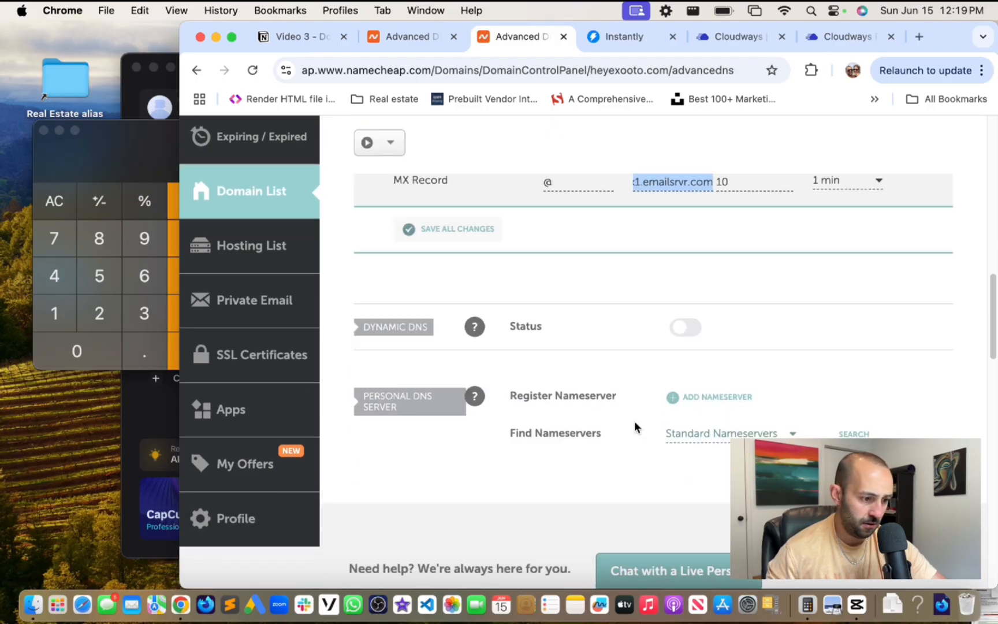
scroll(634, 421, "up", 3)
left_click(462, 365)
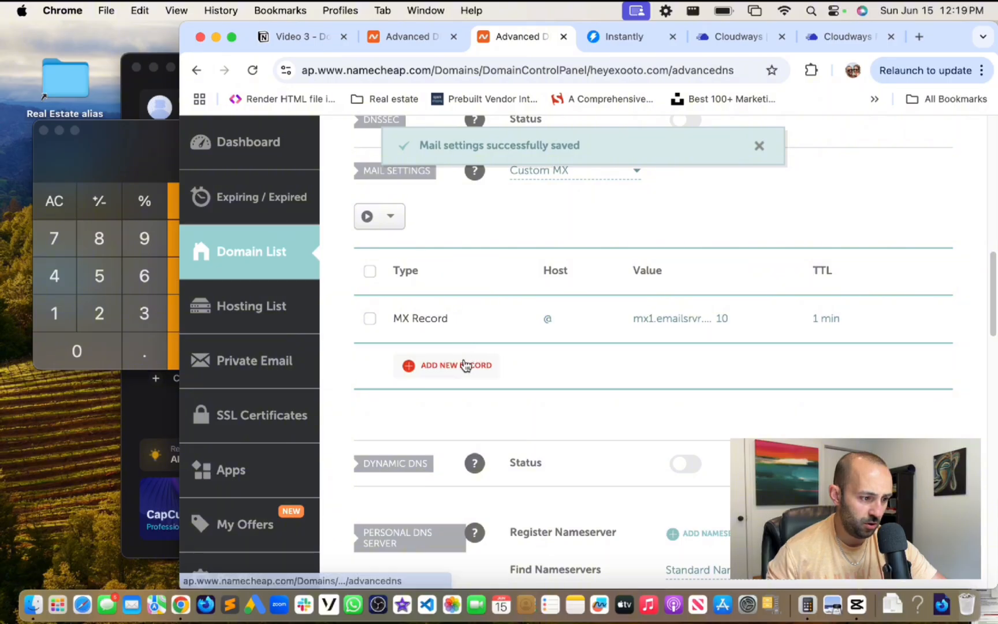
- Add a new MX record with host @ and mail server mx2.emailsrvr.com copied from the guide
left_click(465, 364)
left_click(588, 361)
type("@")
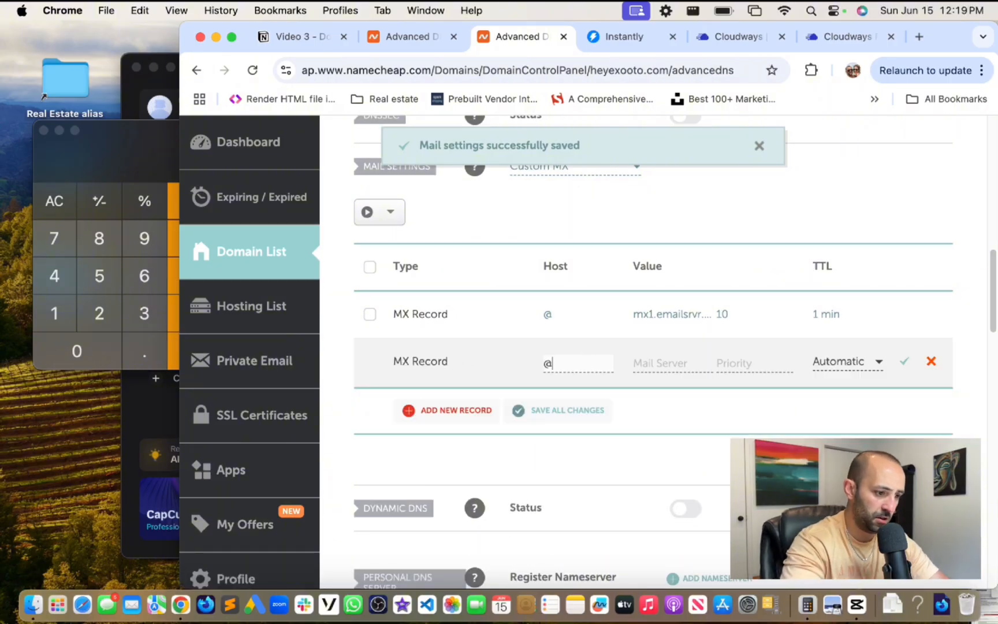
key("Tab")
left_click(824, 38)
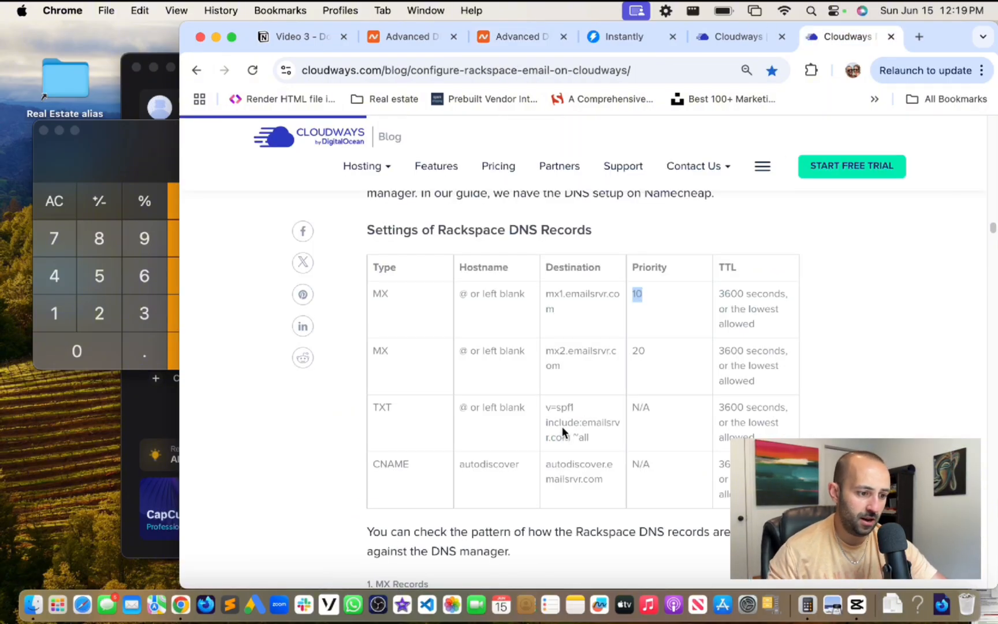
left_click_drag(544, 347, 563, 367)
key("super+c")
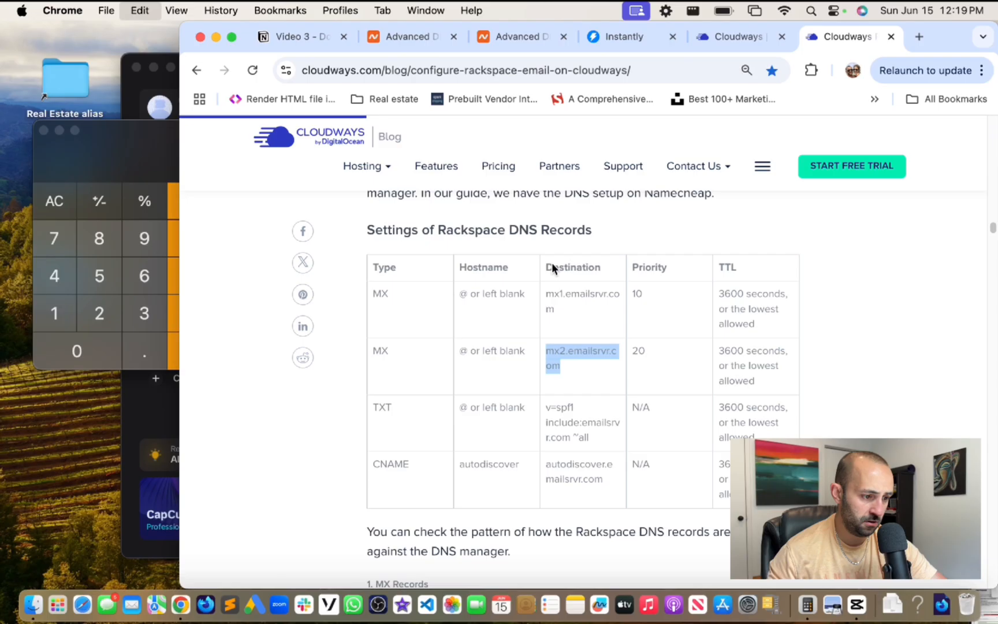
left_click(507, 37)
key("super+v")
key("Tab")
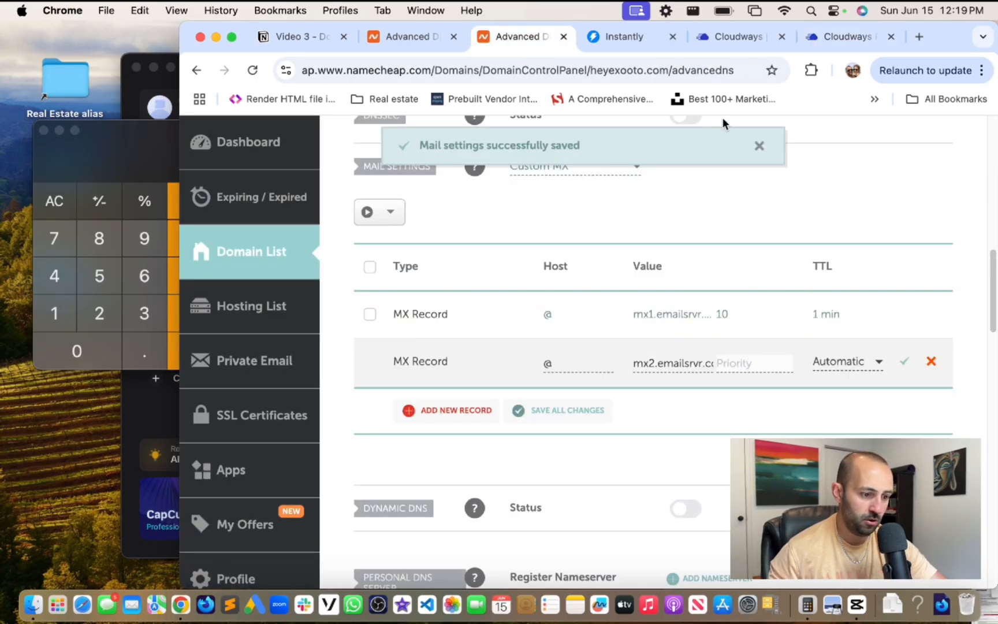
- Give the mx2 record priority 20 and a 1 min TTL, then save it
left_click(832, 37)
left_click(519, 35)
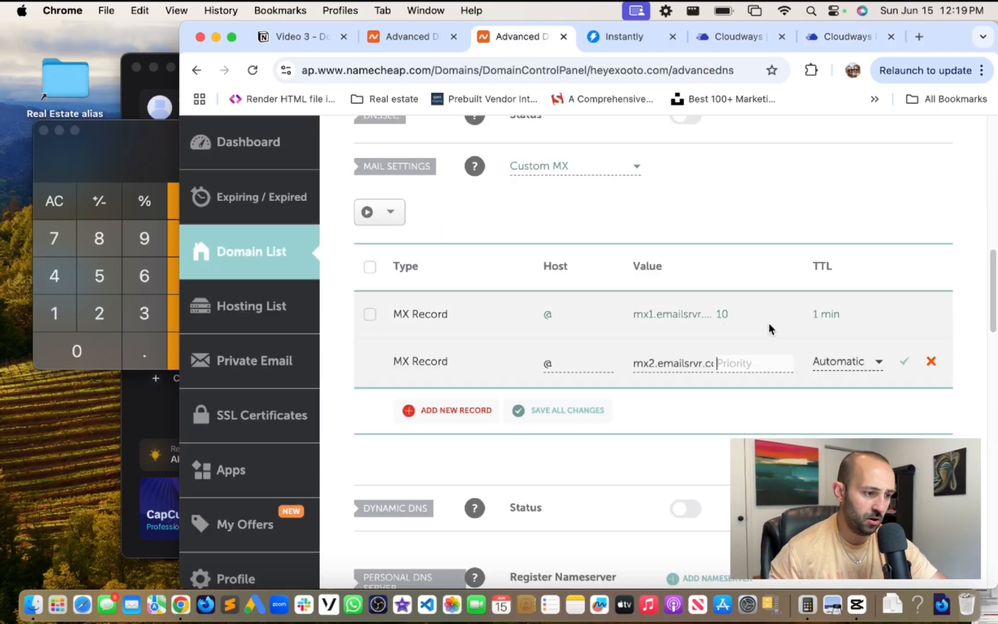
type("20")
left_click(847, 364)
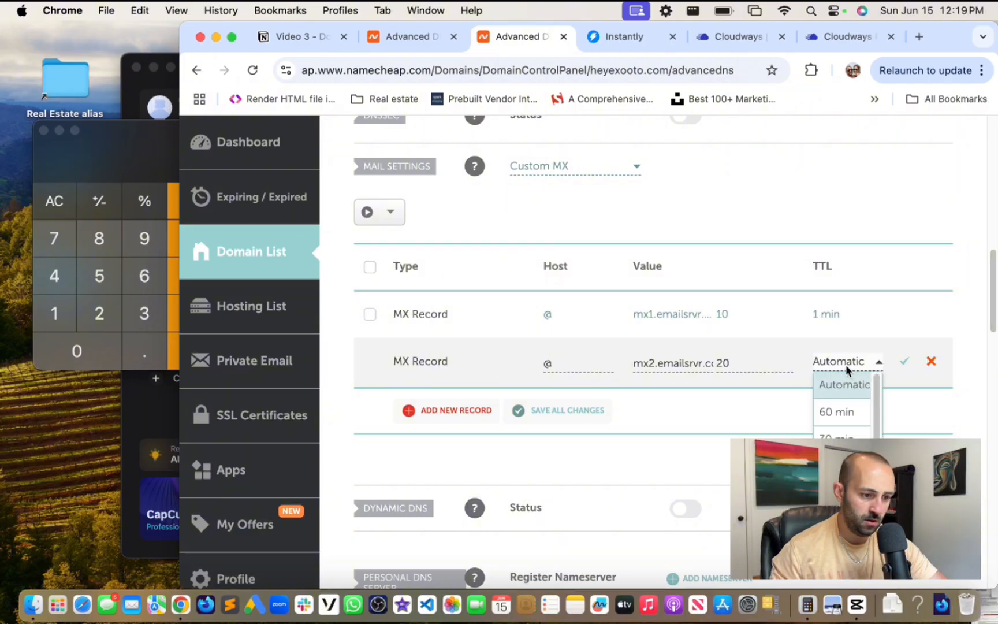
scroll(843, 399, "down", 1)
left_click(844, 419)
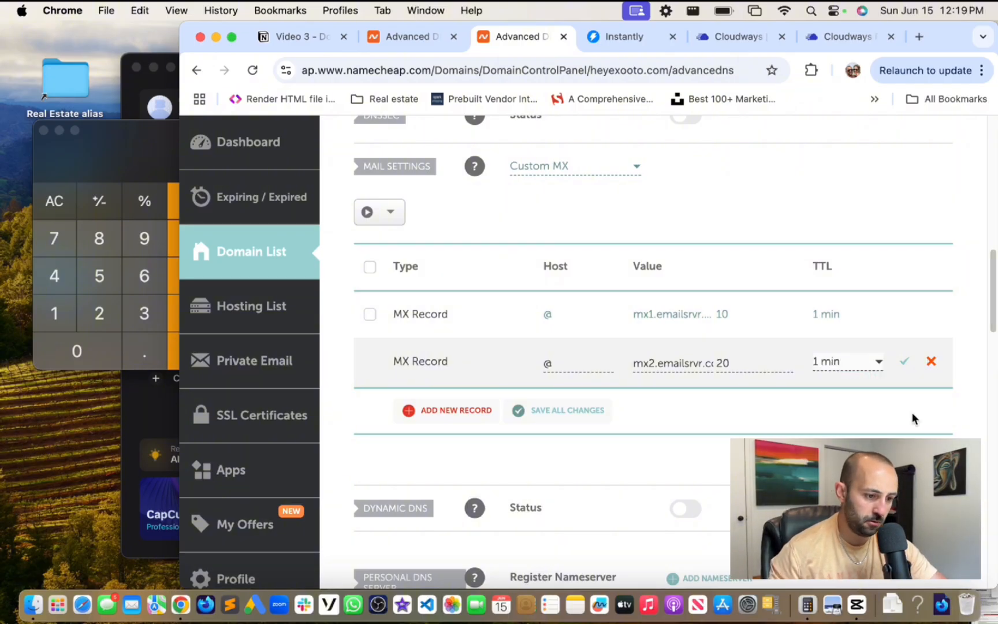
left_click(905, 361)
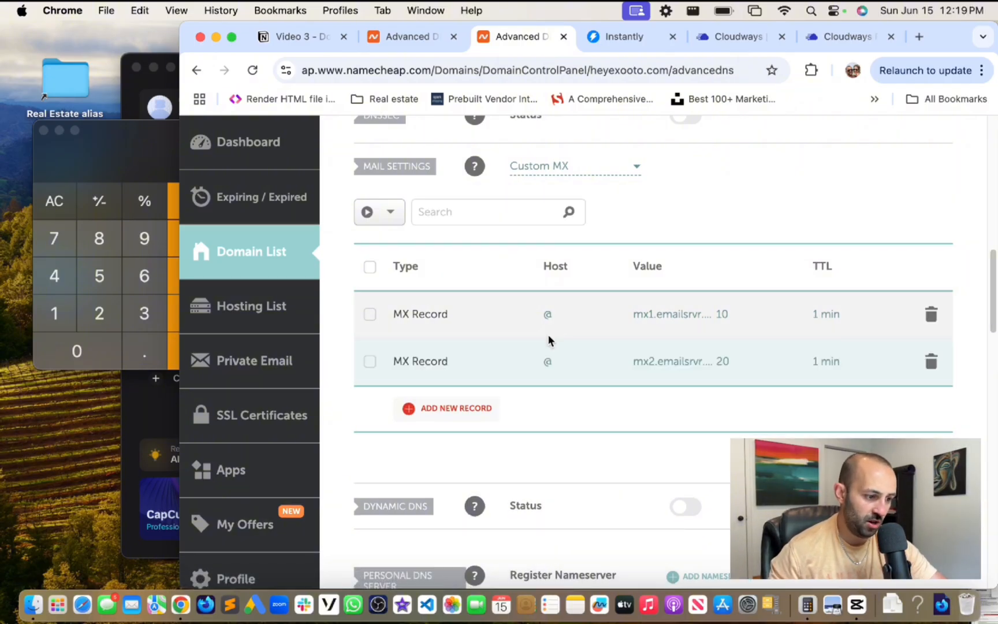
left_click(421, 40)
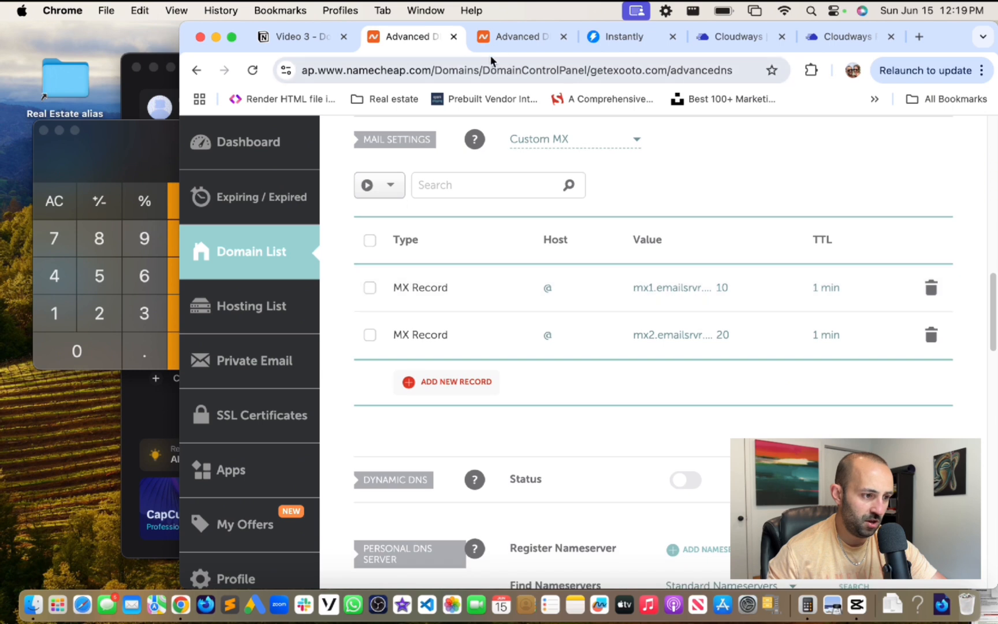
key("ctrl+Tab")
- Add a new host record for heyexooto.com and set its type to TXT Record
left_click(830, 36)
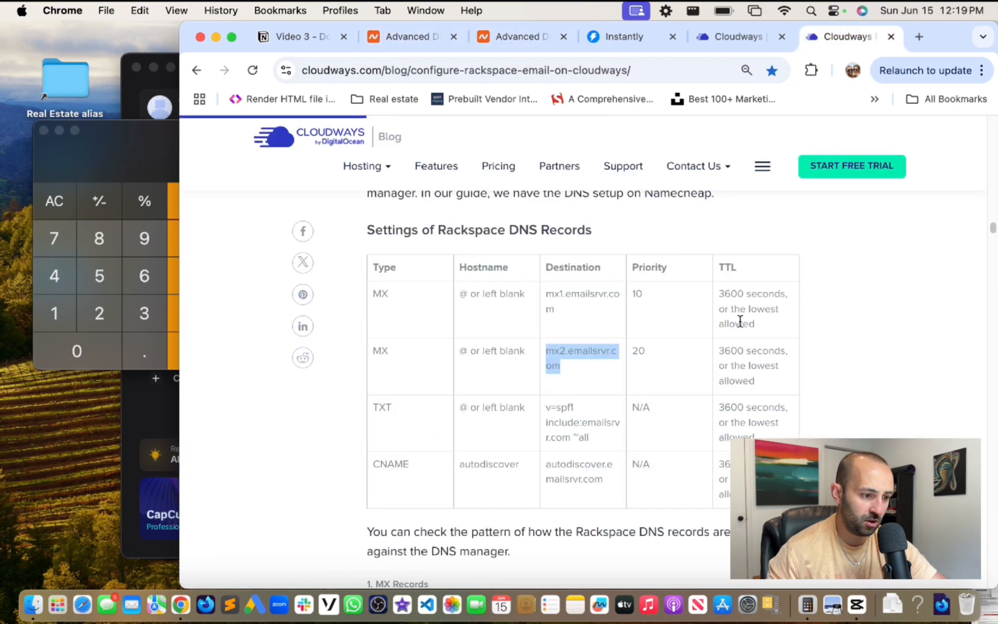
scroll(546, 363, "down", 2)
left_click(413, 348)
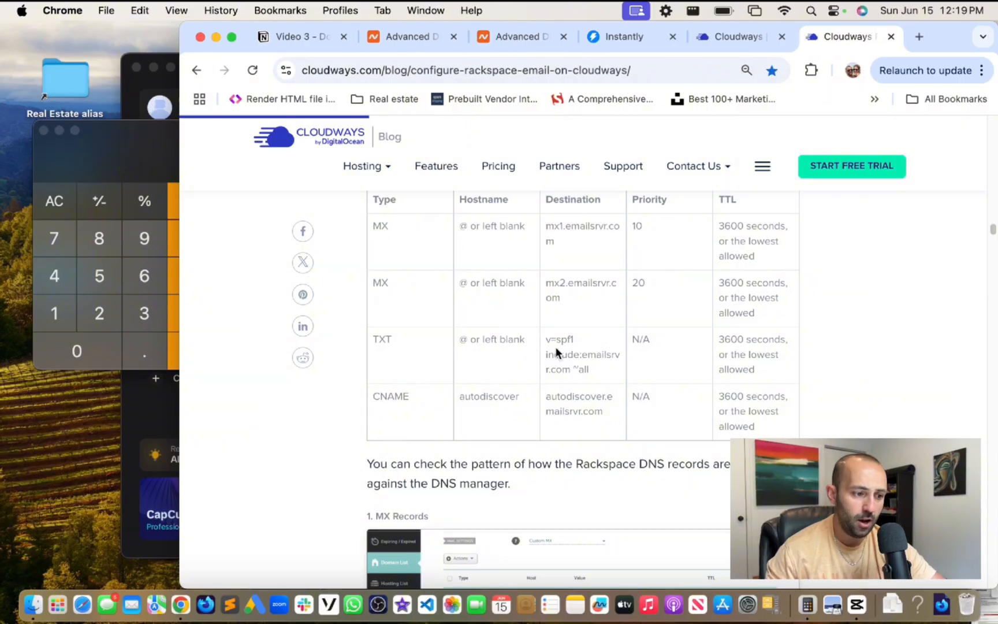
left_click(498, 36)
scroll(485, 295, "up", 10)
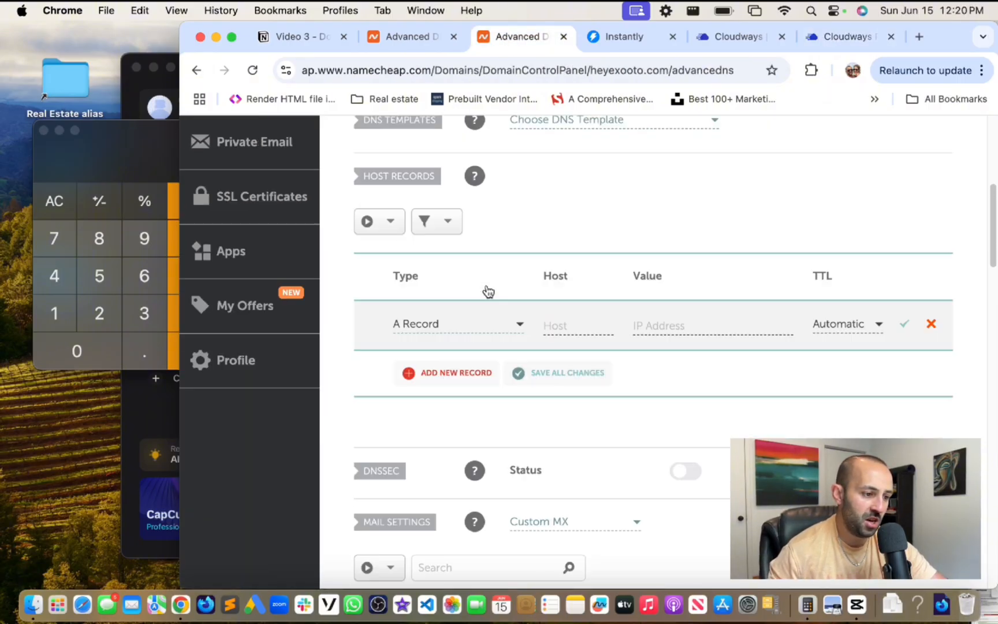
scroll(520, 297, "down", 3)
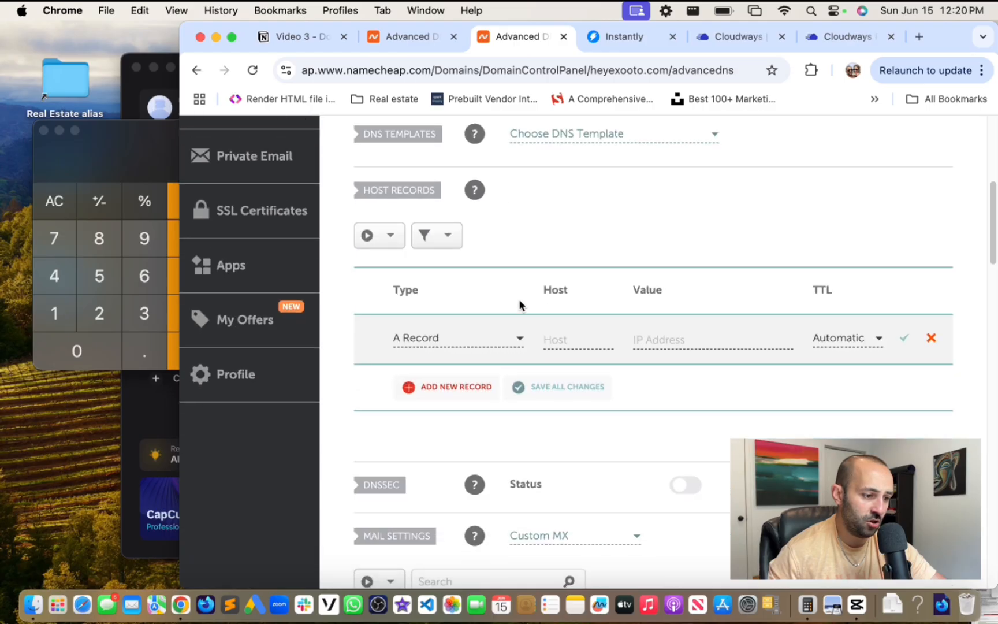
left_click(431, 338)
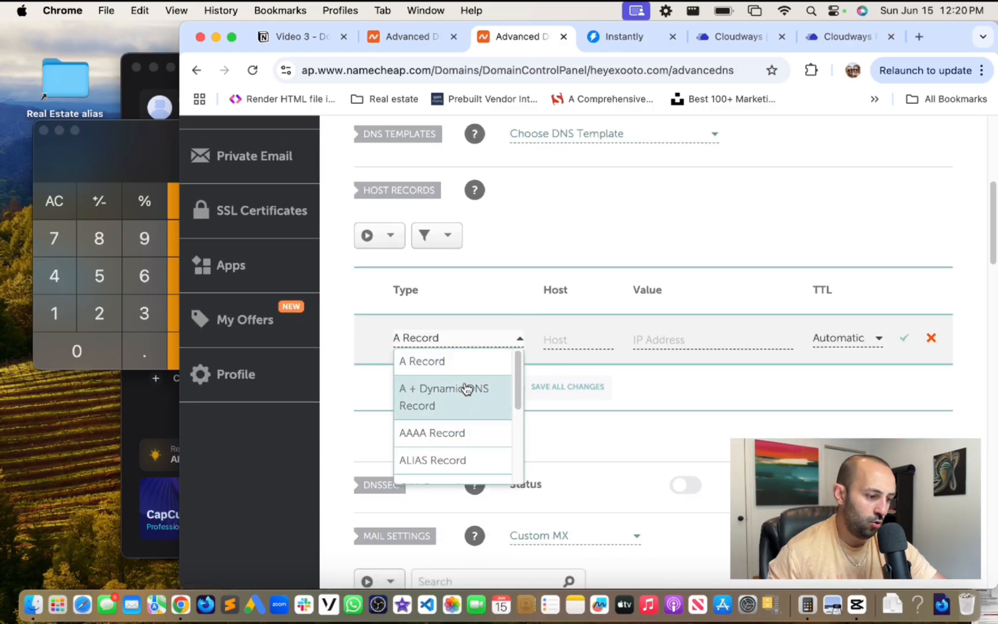
scroll(466, 389, "down", 5)
left_click(459, 444)
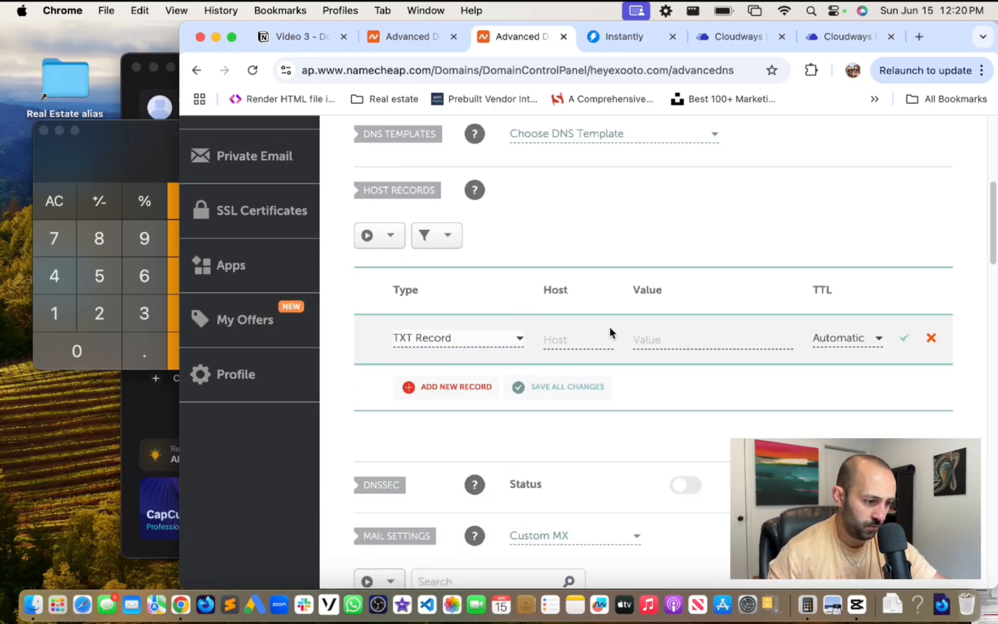
- Save the TXT record @ with value v=spf1 include:emailsrvr.com ~all, then view getexooto.com's records
left_click(576, 339)
type("@")
key("Tab")
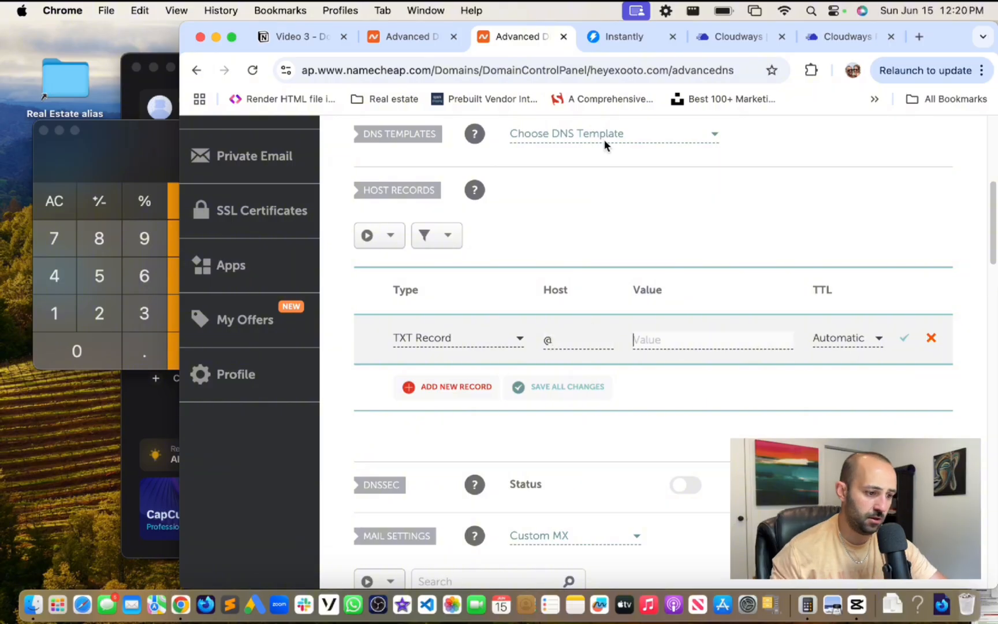
left_click(834, 36)
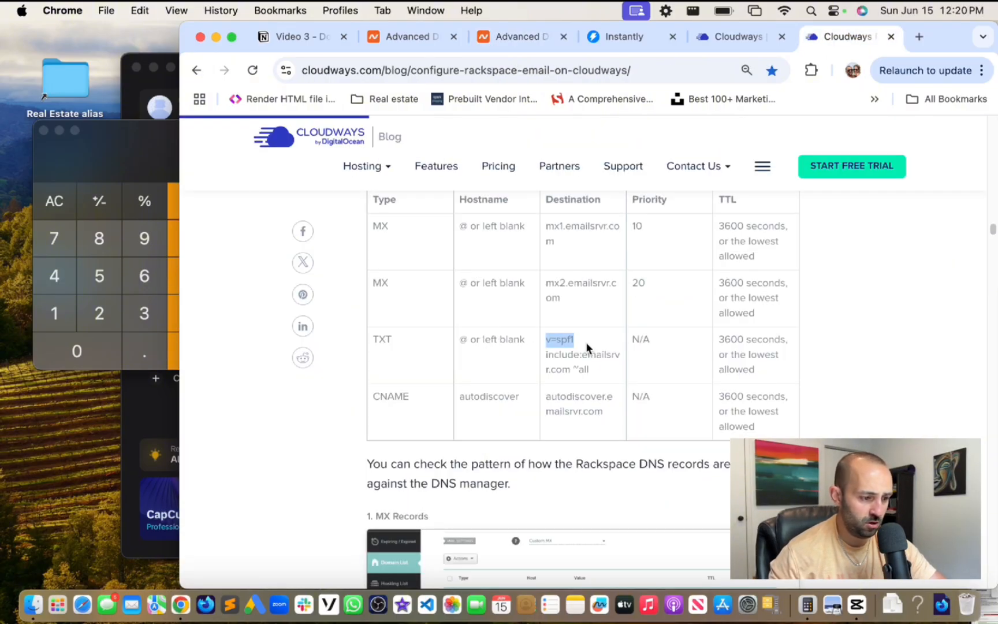
left_click_drag(586, 345, 606, 372)
key("super+c")
left_click(493, 35)
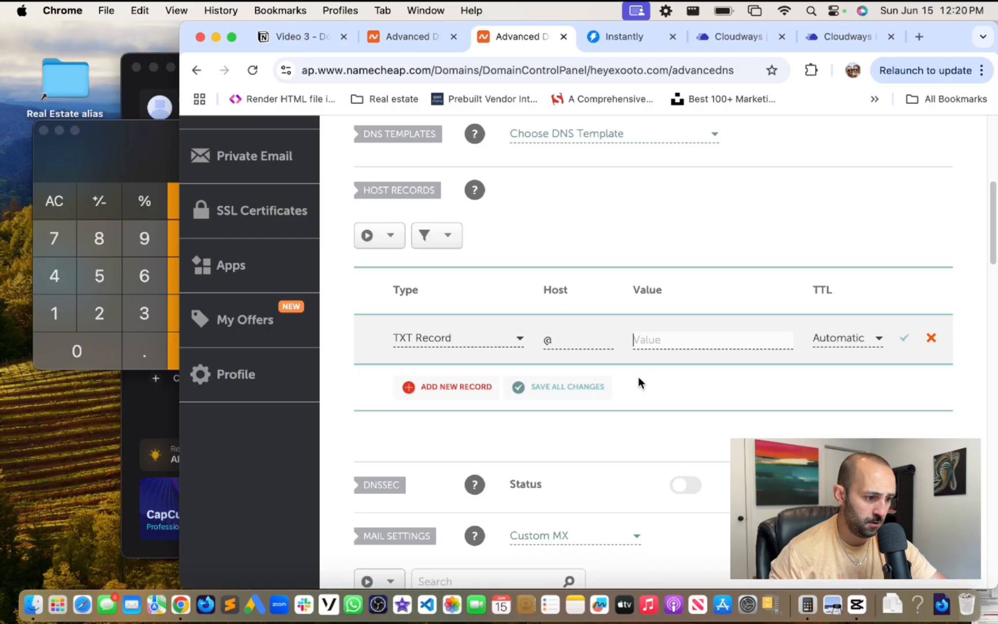
left_click(666, 338)
key("super+v")
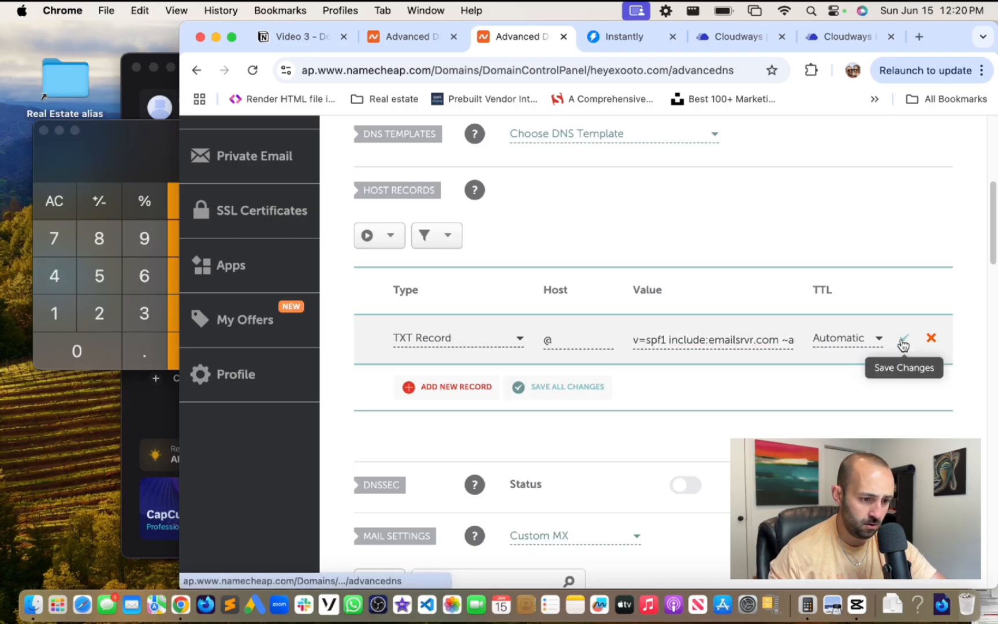
left_click(871, 38)
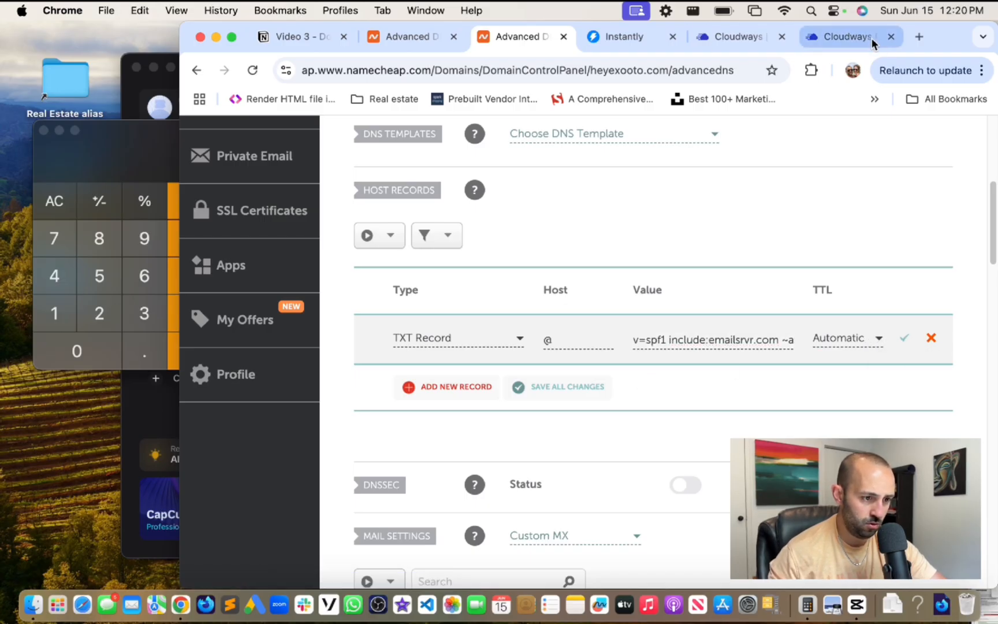
left_click(508, 37)
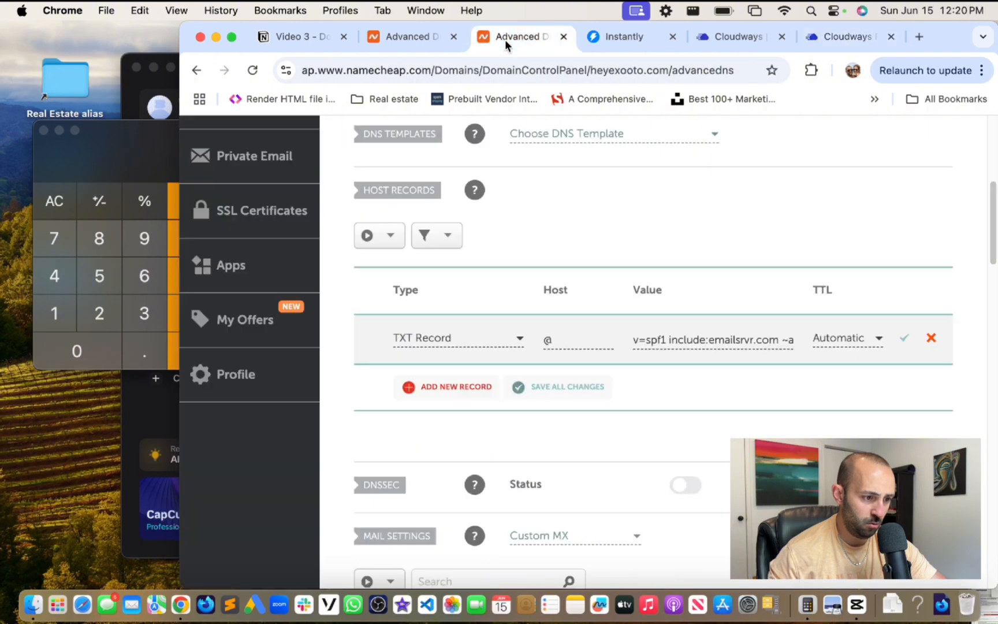
left_click(905, 342)
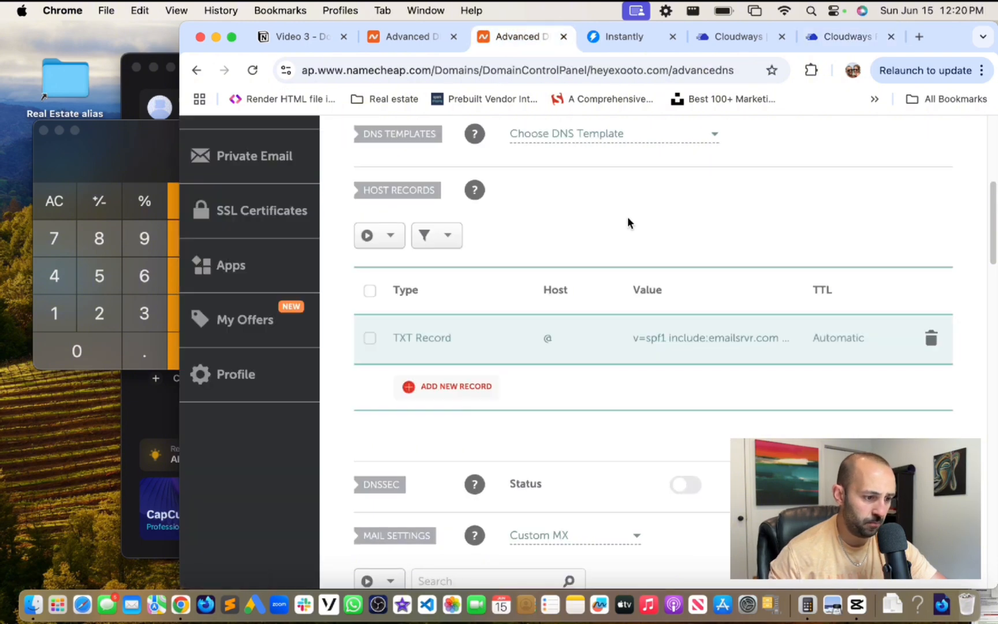
left_click(407, 37)
scroll(637, 267, "up", 8)
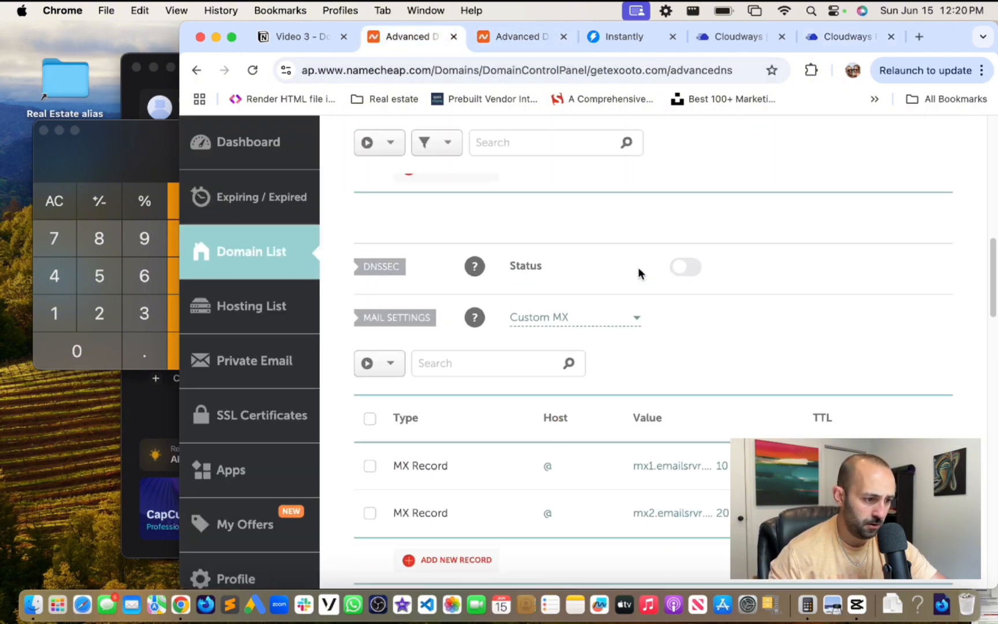
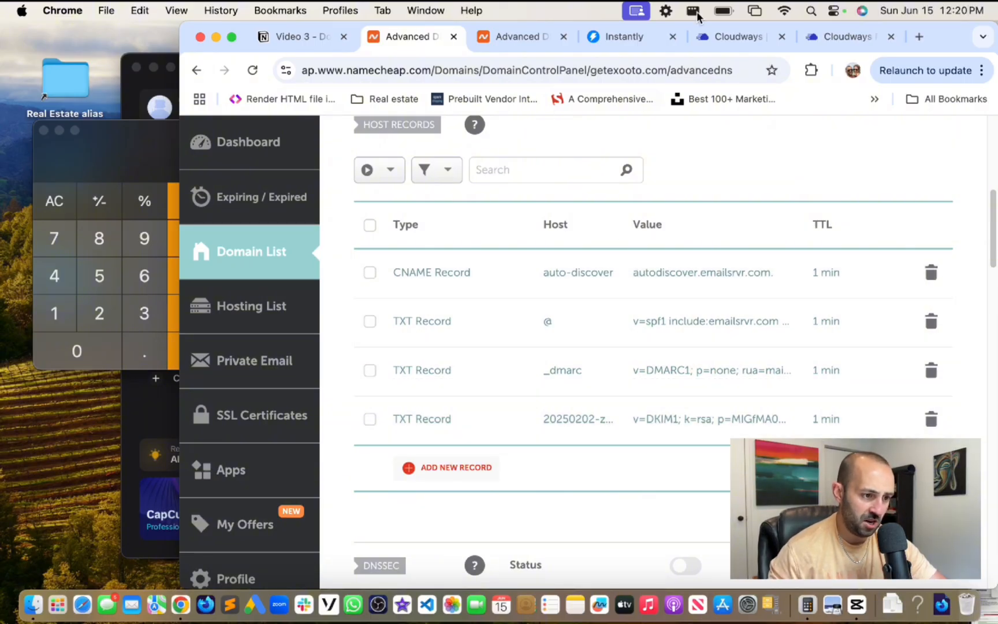
- Check the Rackspace guide's record table, then review heyexooto.com's SPF TXT and two MX records
left_click(842, 36)
scroll(497, 404, "down", 2)
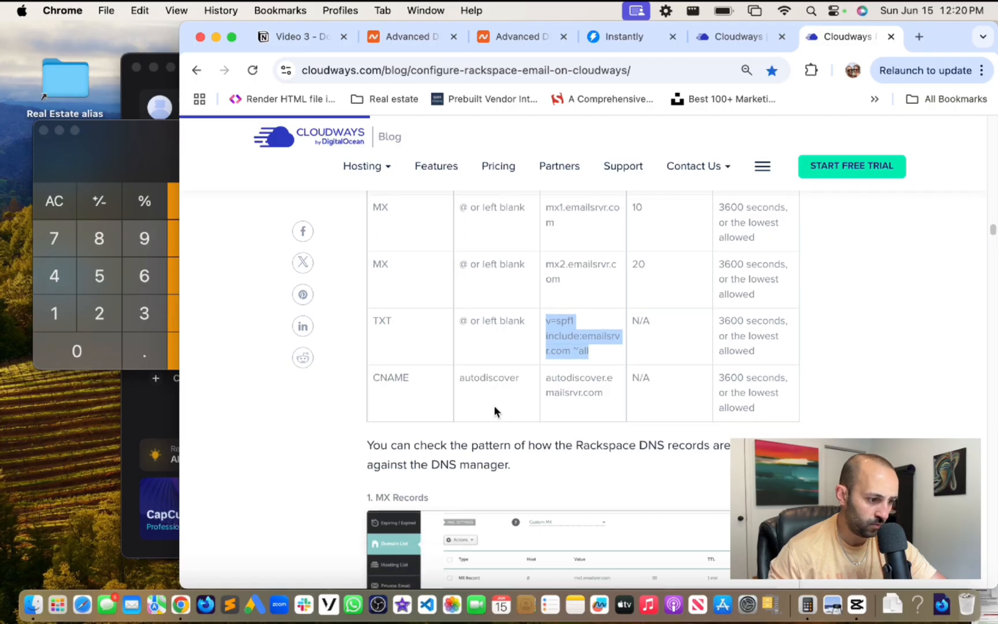
left_click(382, 367)
left_click(511, 37)
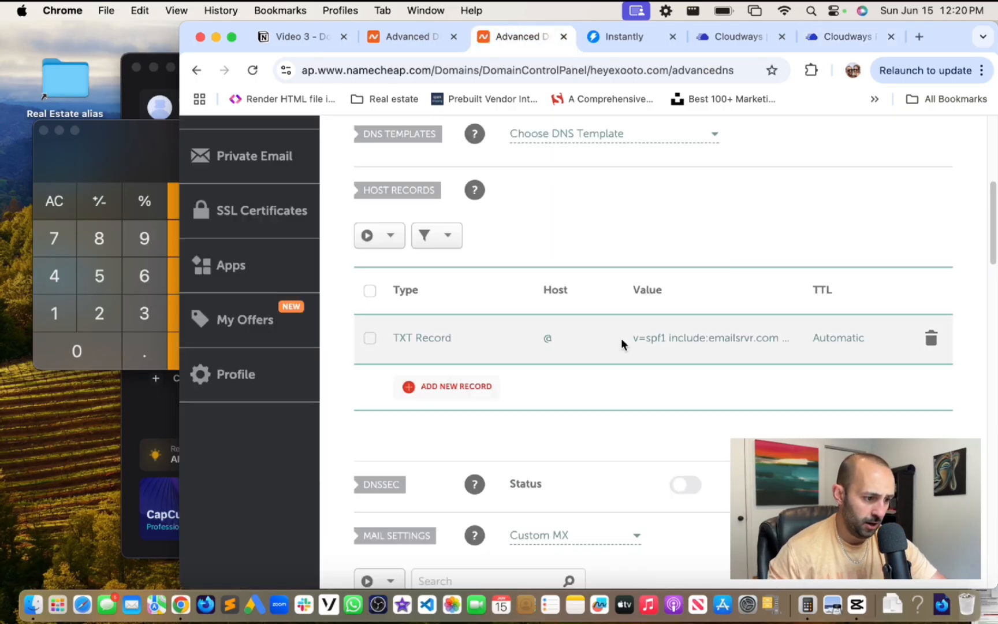
scroll(577, 274, "down", 3)
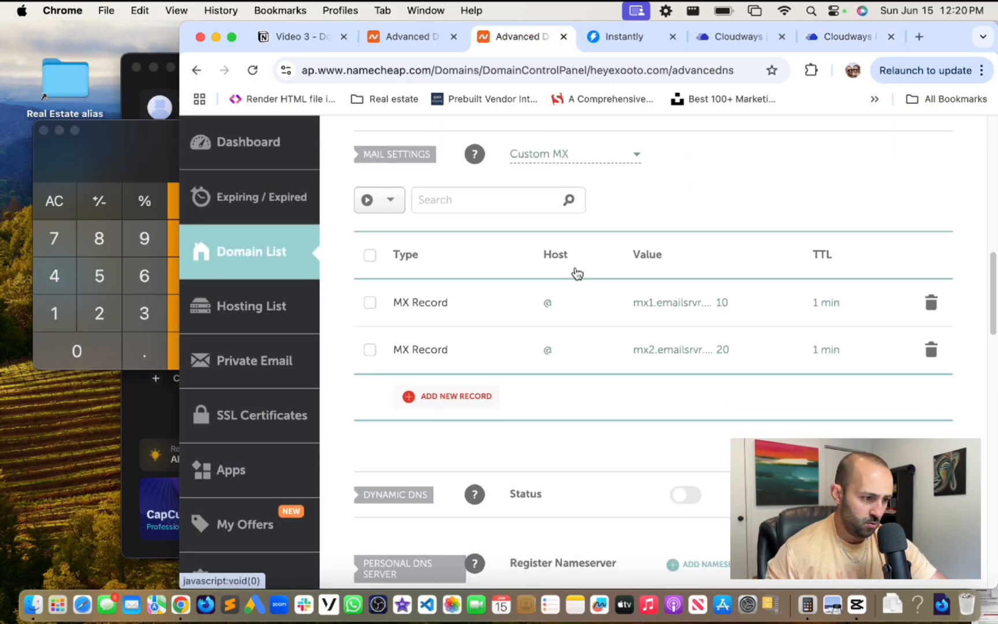
scroll(578, 273, "up", 6)
- Add a new CNAME Record row for heyexooto.com
left_click(456, 357)
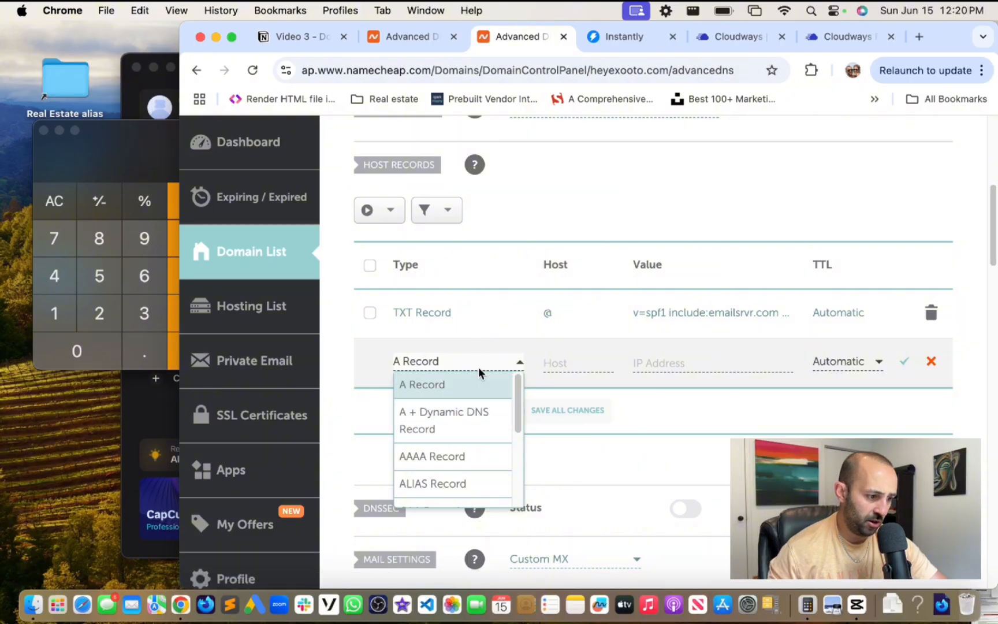
scroll(466, 426, "down", 3)
left_click(465, 409)
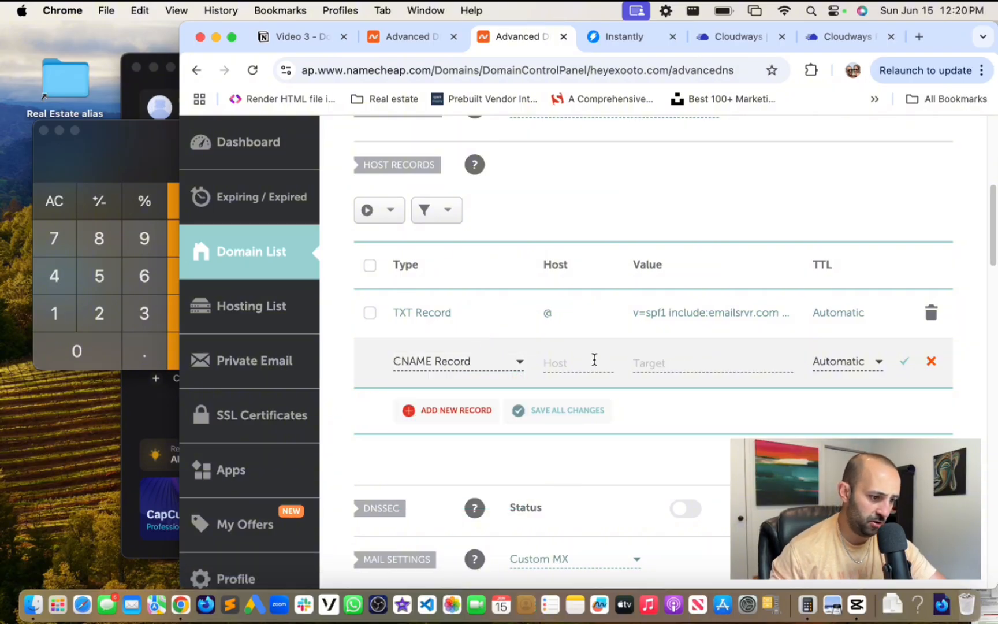
left_click(555, 362)
type("@")
key("Tab")
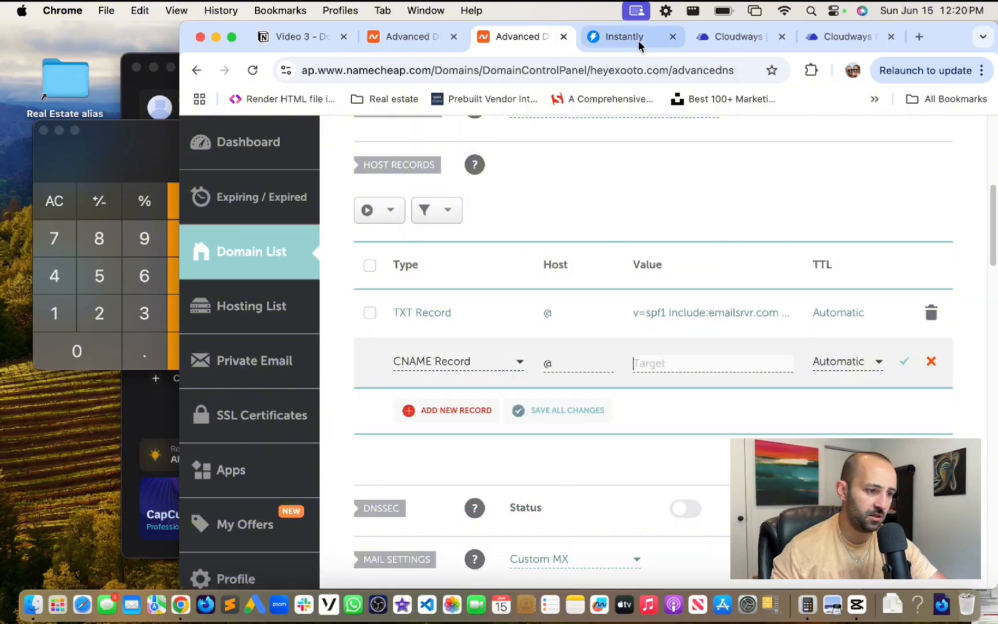
- Look up the CNAME values in the guide and set the record's host to autodiscover
left_click(847, 36)
scroll(470, 334, "up", 4)
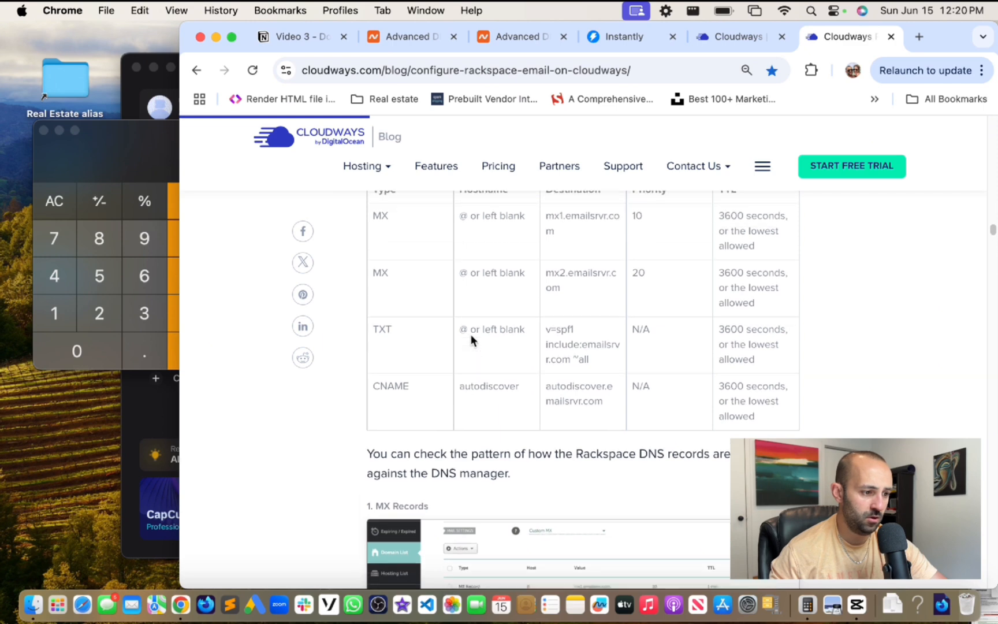
scroll(470, 347, "down", 2)
left_click_drag(520, 420, 462, 419)
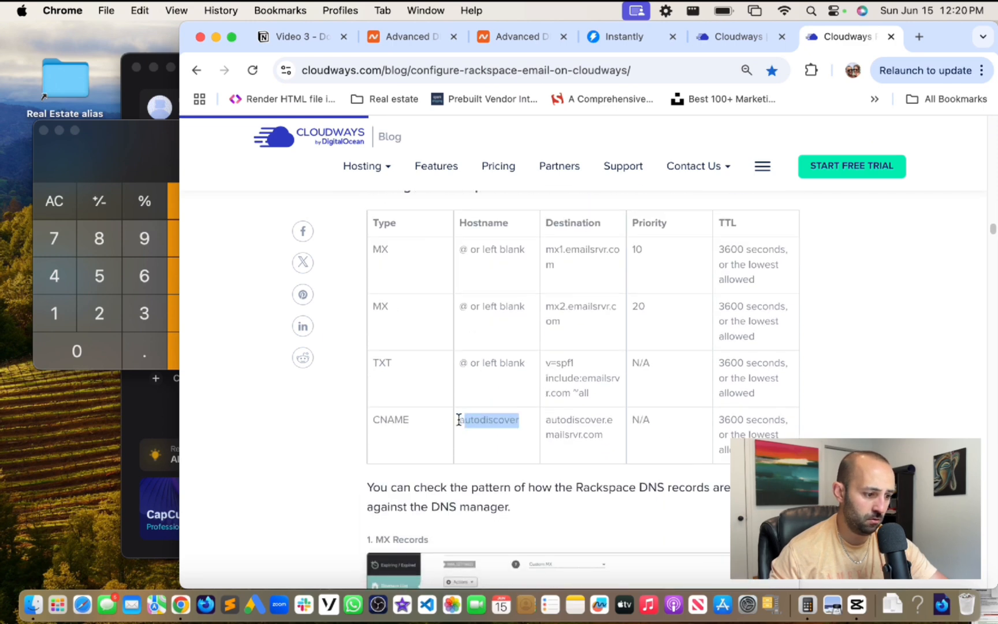
left_click(514, 38)
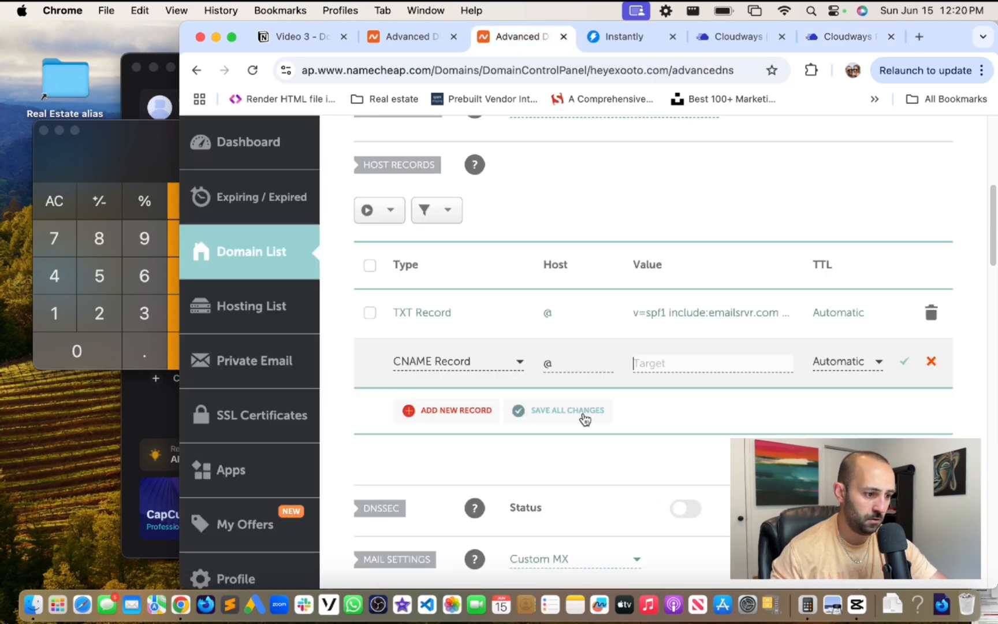
left_click(569, 361)
key("super+a")
type("autodiscover")
- Set the CNAME target to autodiscover.emailsrvr.com from the guide
left_click(691, 362)
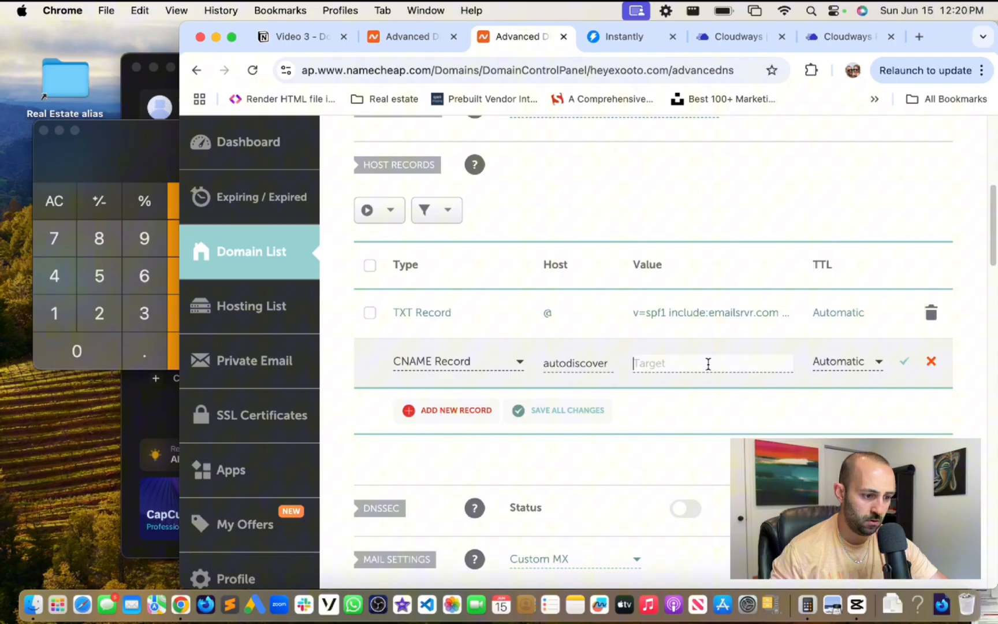
left_click(863, 44)
left_click_drag(546, 424, 584, 439)
key("super+c")
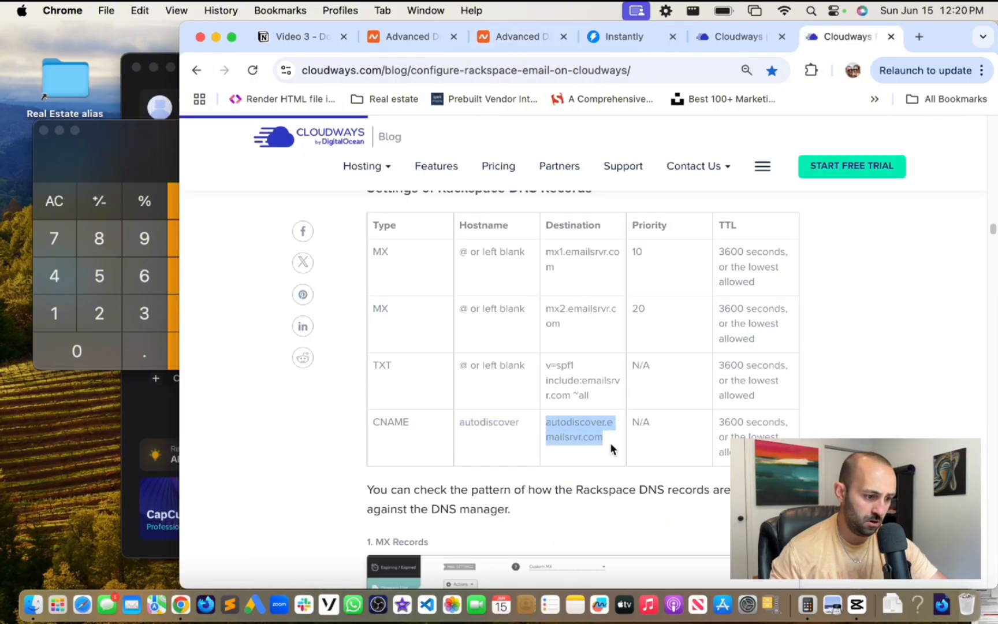
left_click(528, 38)
key("super+v")
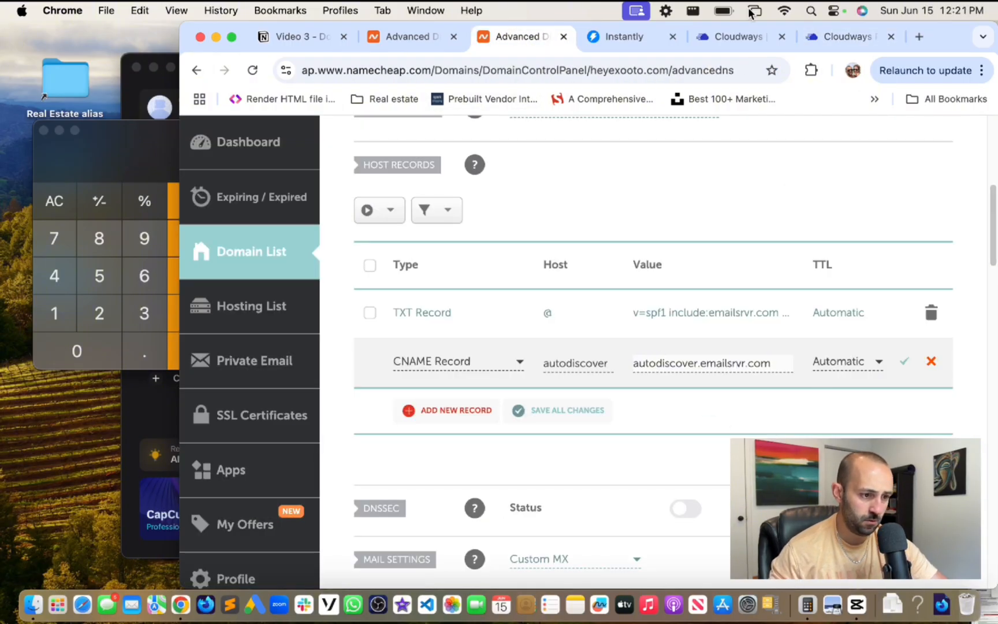
- Give the autodiscover CNAME a 1 min TTL and save it
left_click(844, 44)
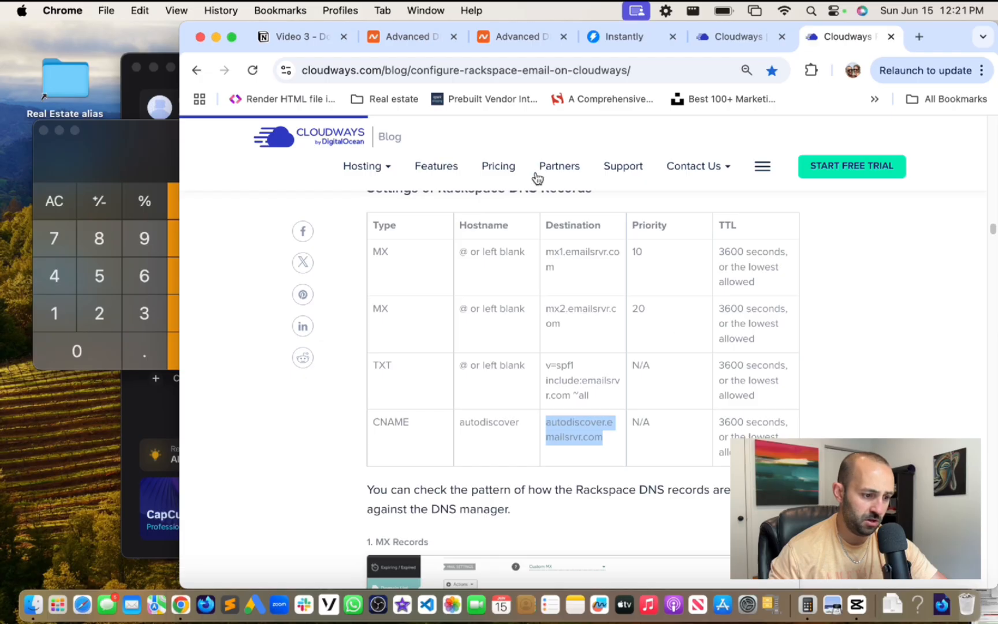
left_click(528, 36)
left_click(826, 361)
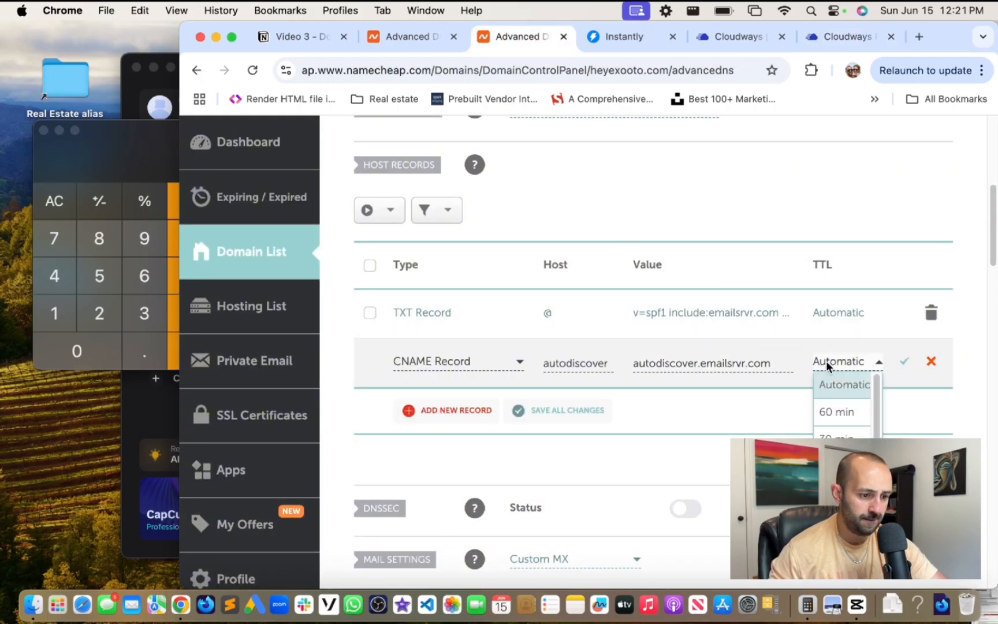
scroll(836, 438, "down", 1)
left_click(835, 493)
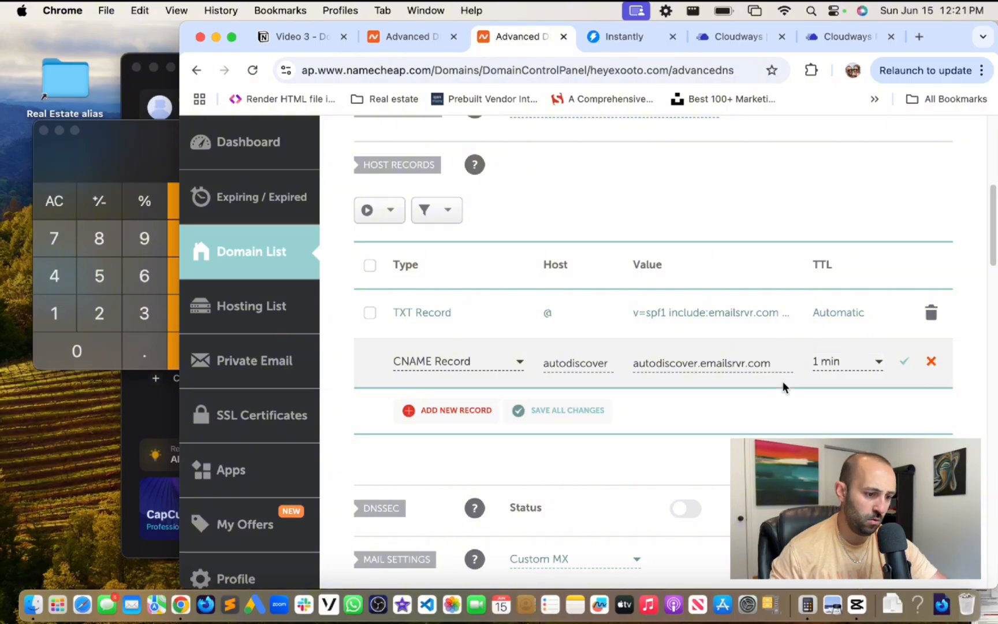
scroll(808, 376, "down", 1)
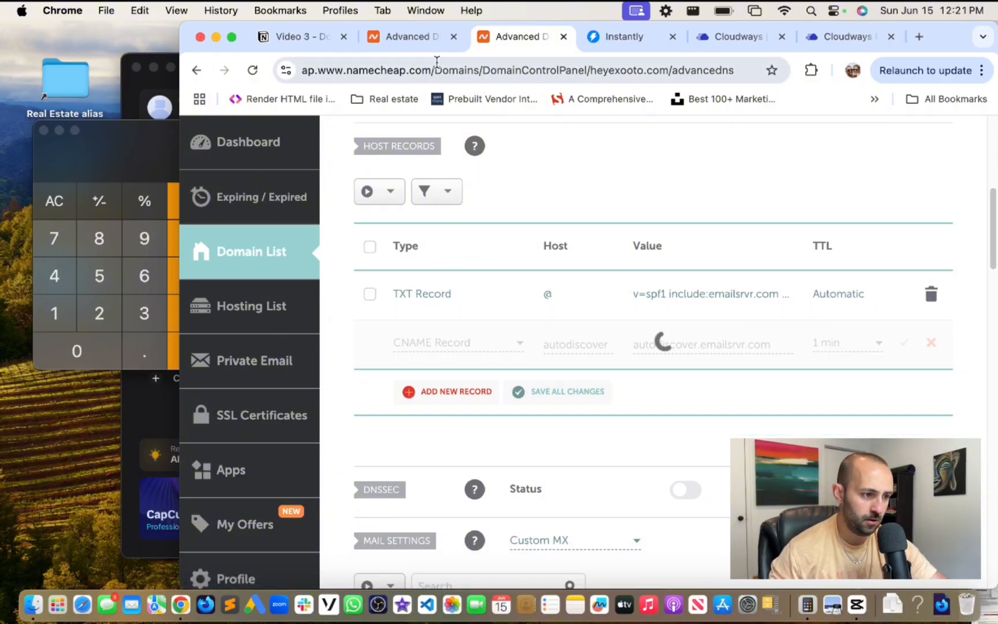
key("super+alt+Left")
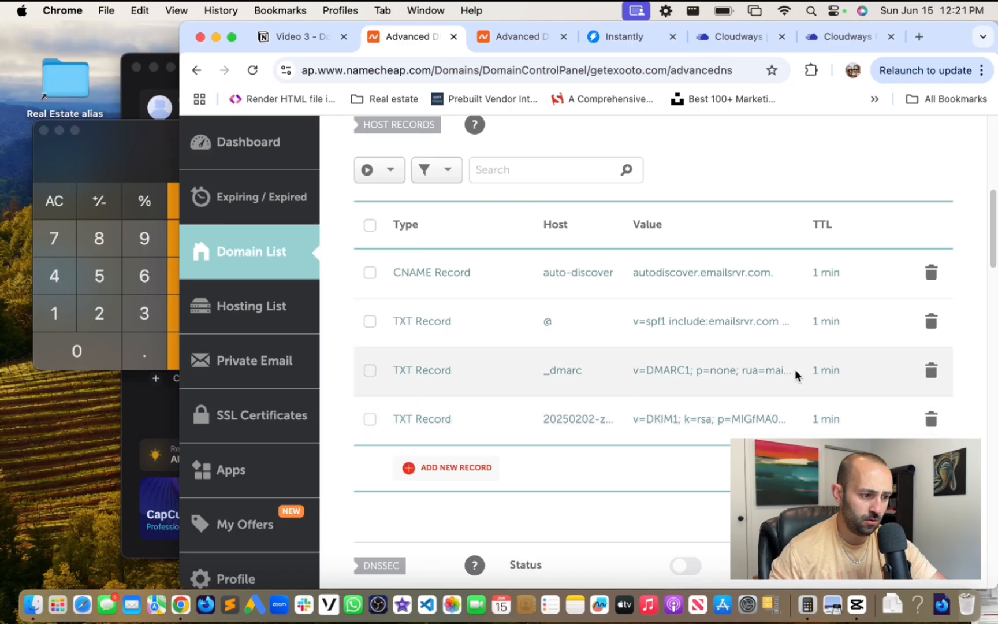
- Change heyexooto.com's v=spf1 TXT record TTL from Automatic to 1 min and save it
scroll(735, 363, "up", 1)
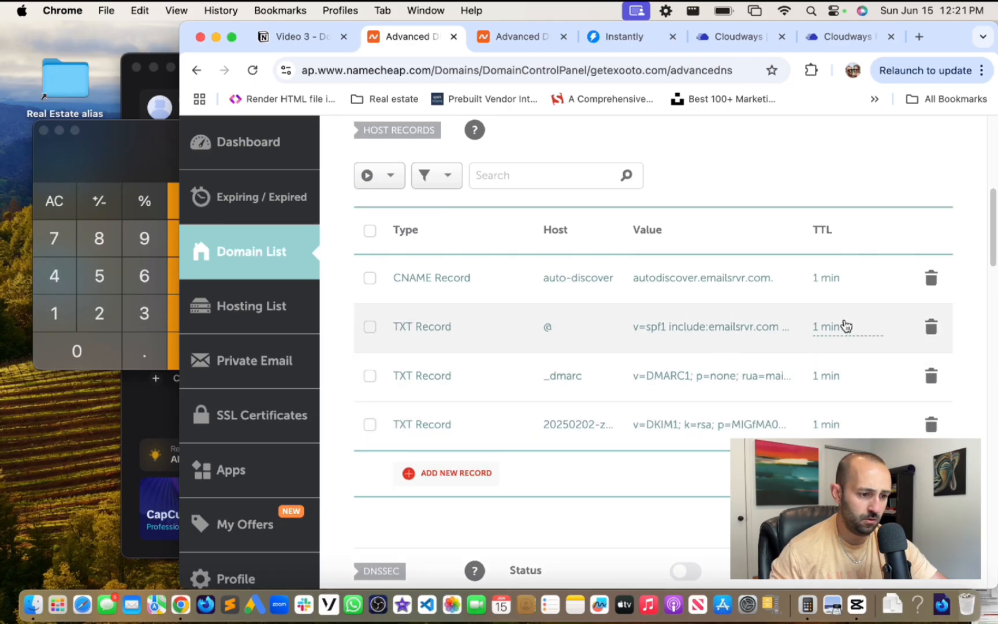
left_click(511, 38)
left_click(823, 310)
left_click(828, 292)
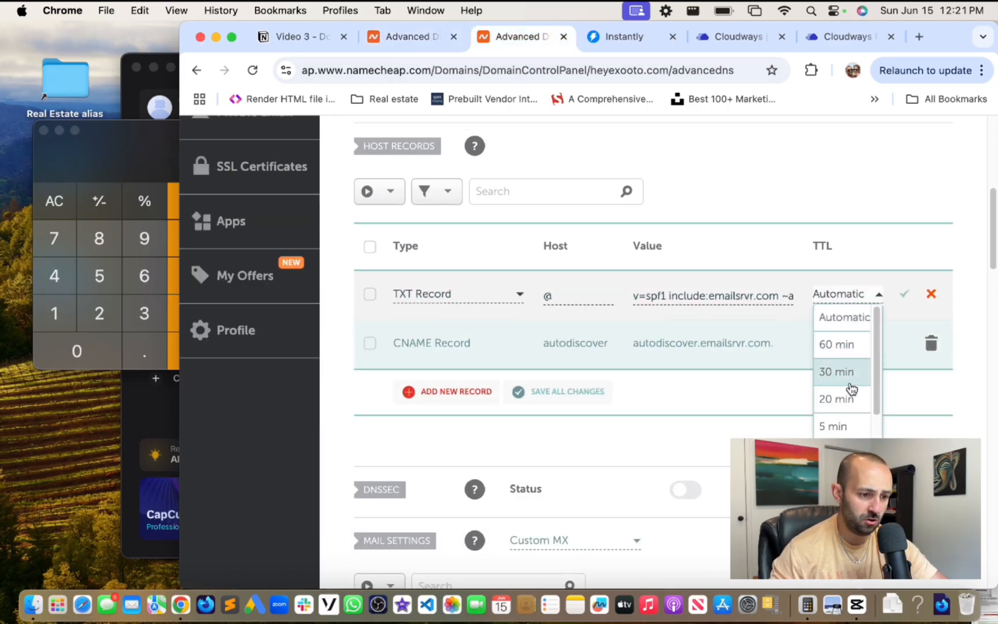
scroll(843, 393, "down", 1)
left_click(842, 422)
left_click(905, 294)
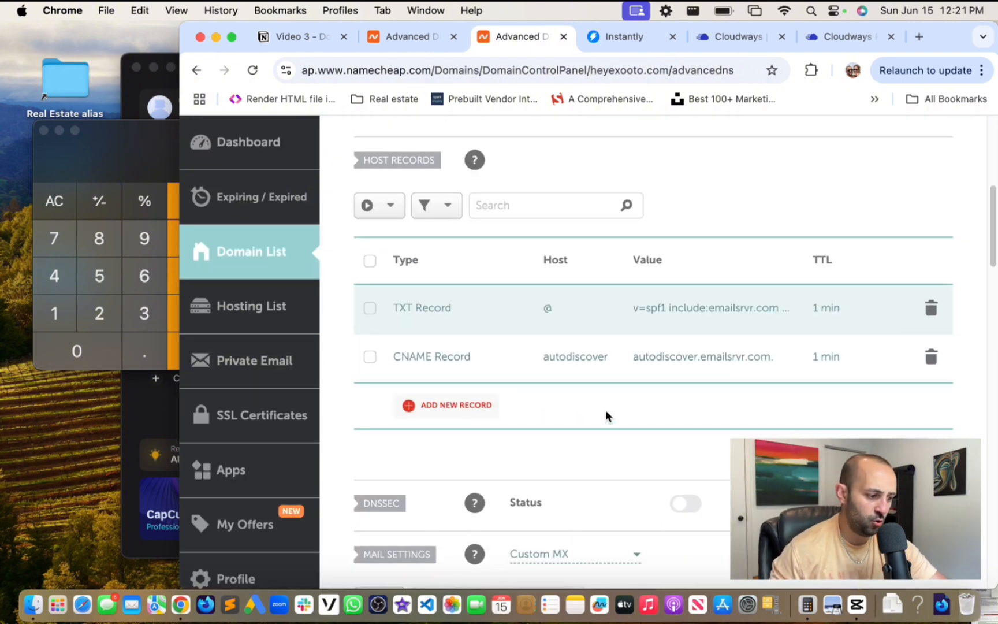
scroll(610, 406, "down", 4)
scroll(610, 406, "up", 4)
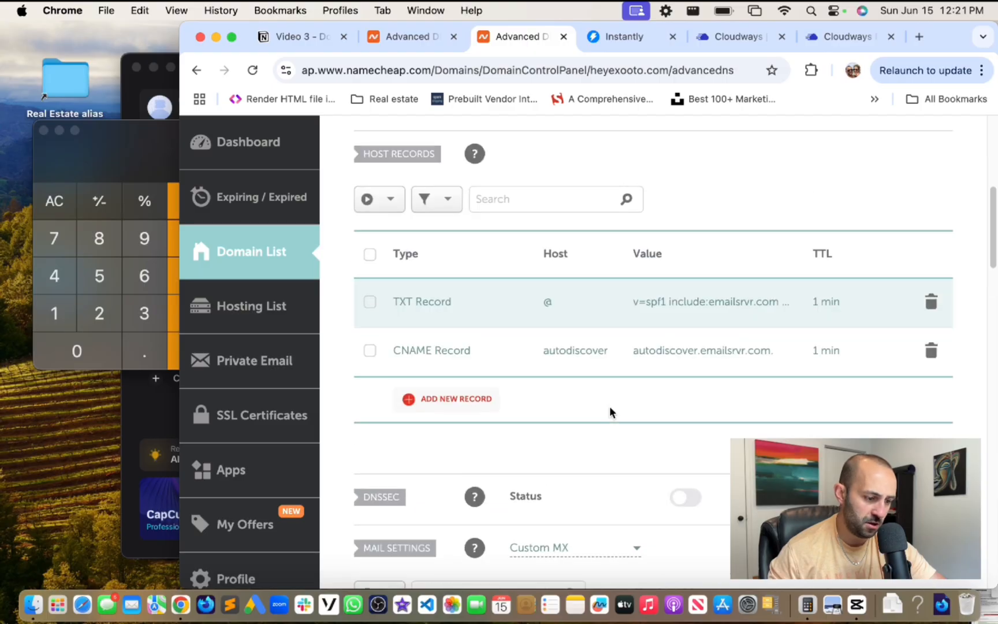
- Review the Rackspace mailbox list and the Rackspace DNS setup guide
left_click(740, 38)
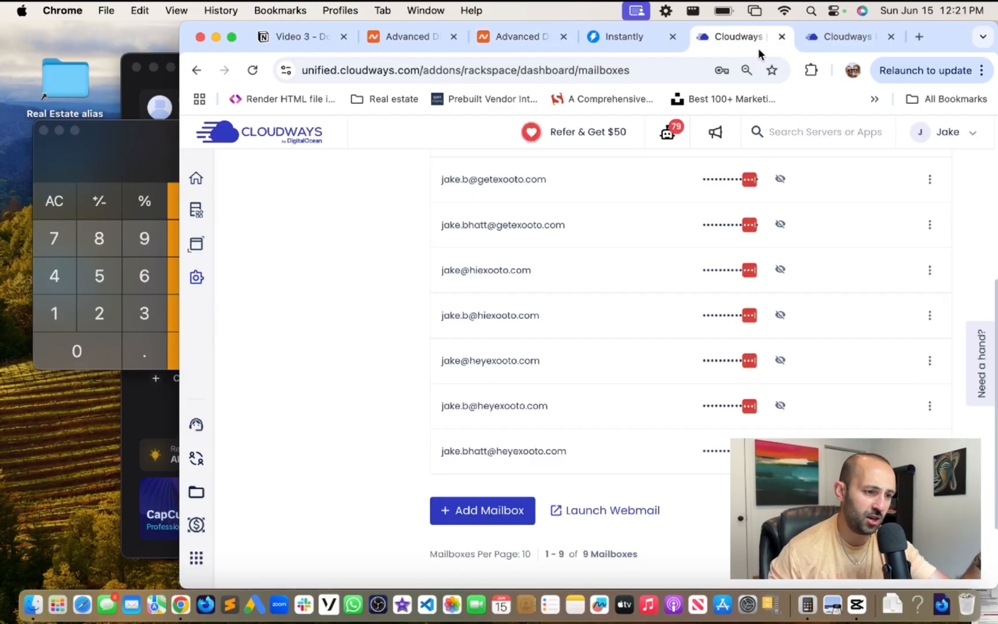
left_click(825, 40)
scroll(739, 274, "up", 2)
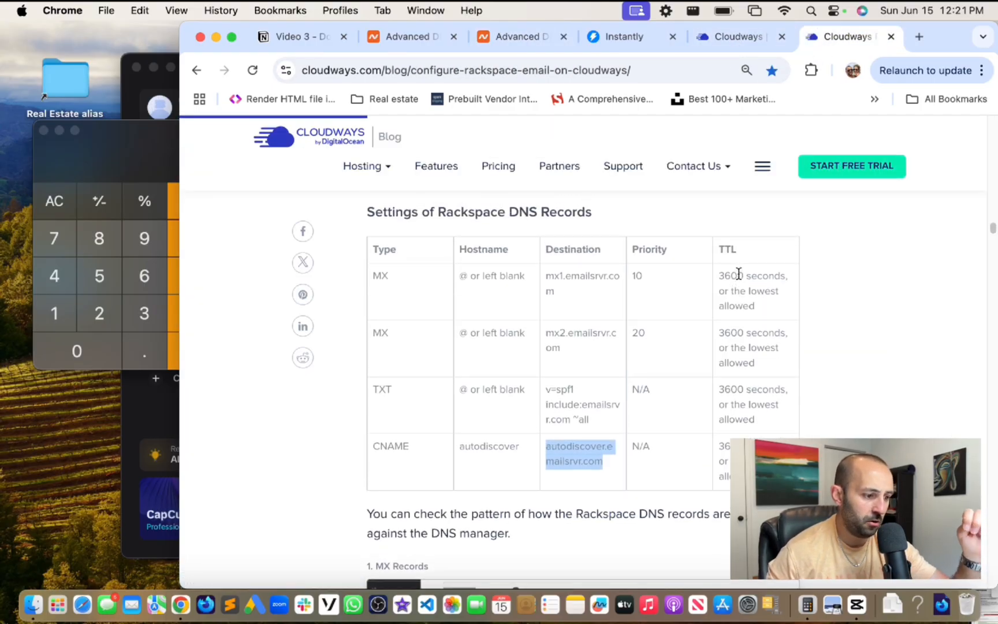
scroll(739, 276, "down", 10)
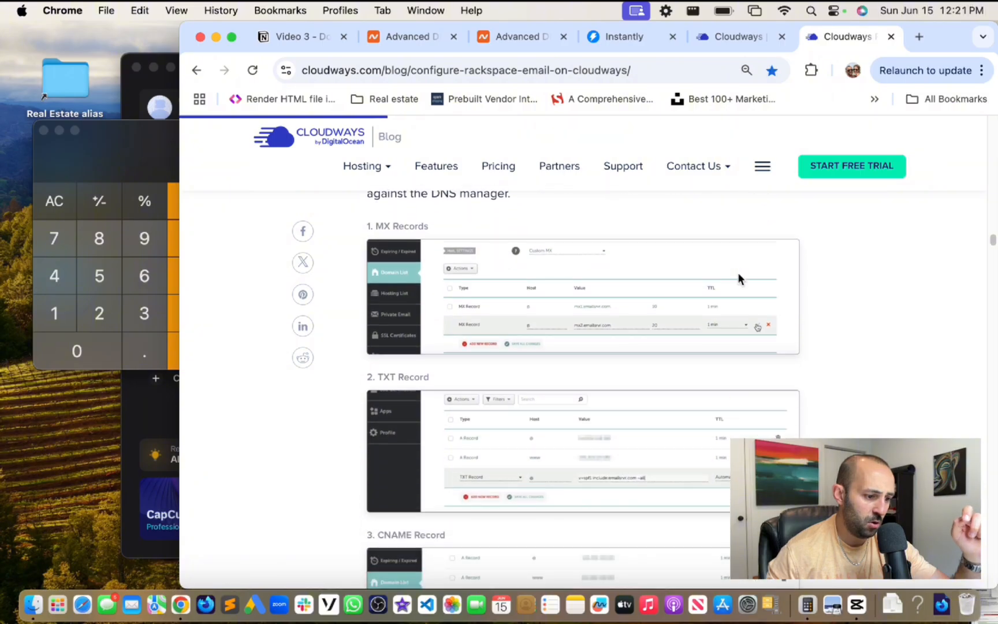
scroll(740, 276, "down", 4)
scroll(740, 276, "up", 4)
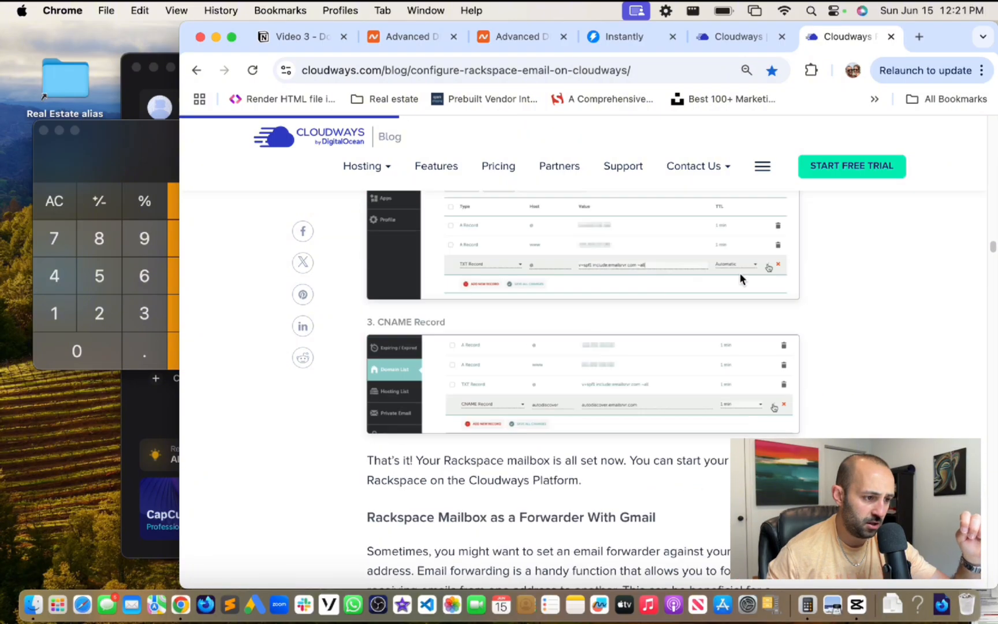
- Read through the setup checklist notes
left_click(304, 36)
scroll(693, 335, "down", 1)
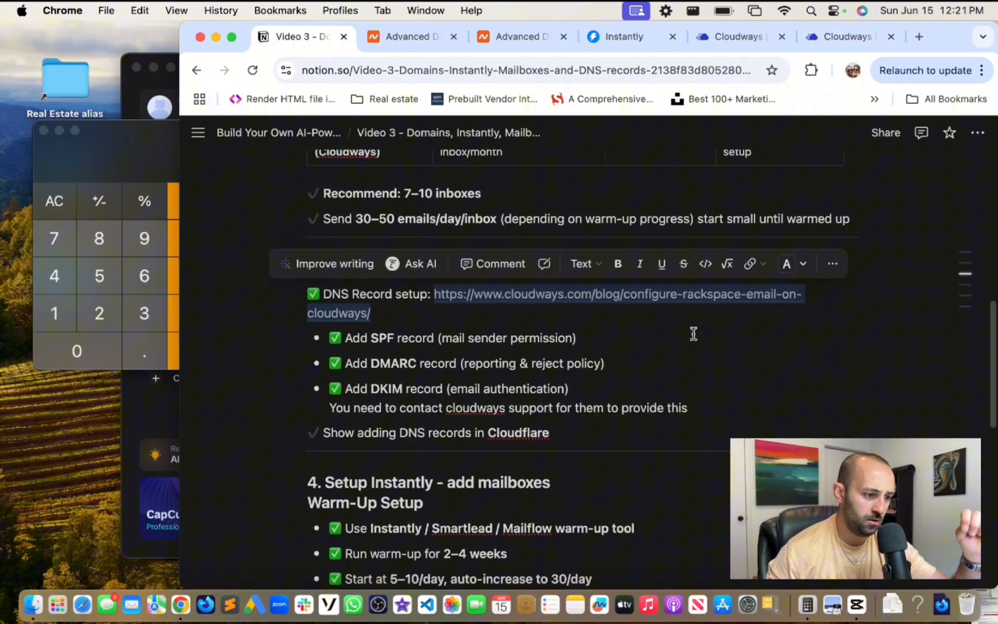
left_click(528, 334)
scroll(630, 364, "down", 3)
scroll(630, 365, "up", 4)
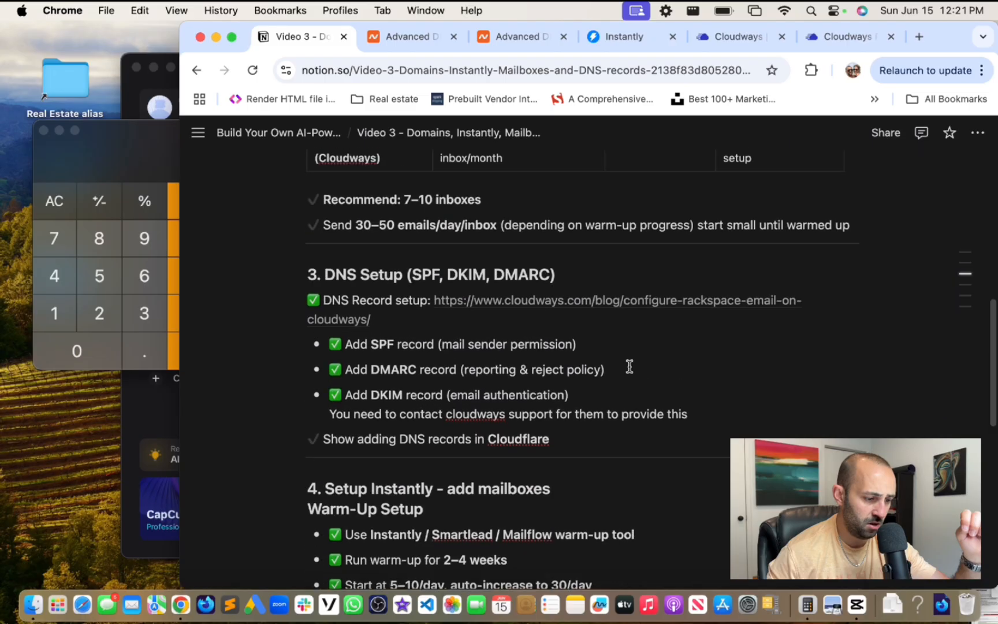
scroll(630, 366, "down", 4)
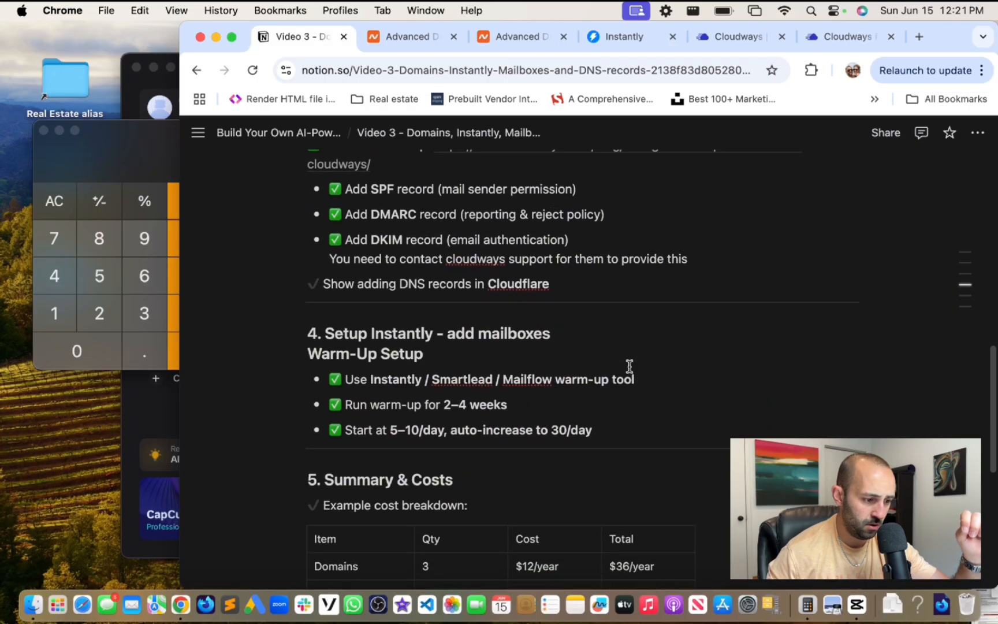
scroll(630, 364, "up", 3)
- Recheck the Cloudways mailboxes and setup article, then return to getexooto.com's advanced DNS
left_click(520, 36)
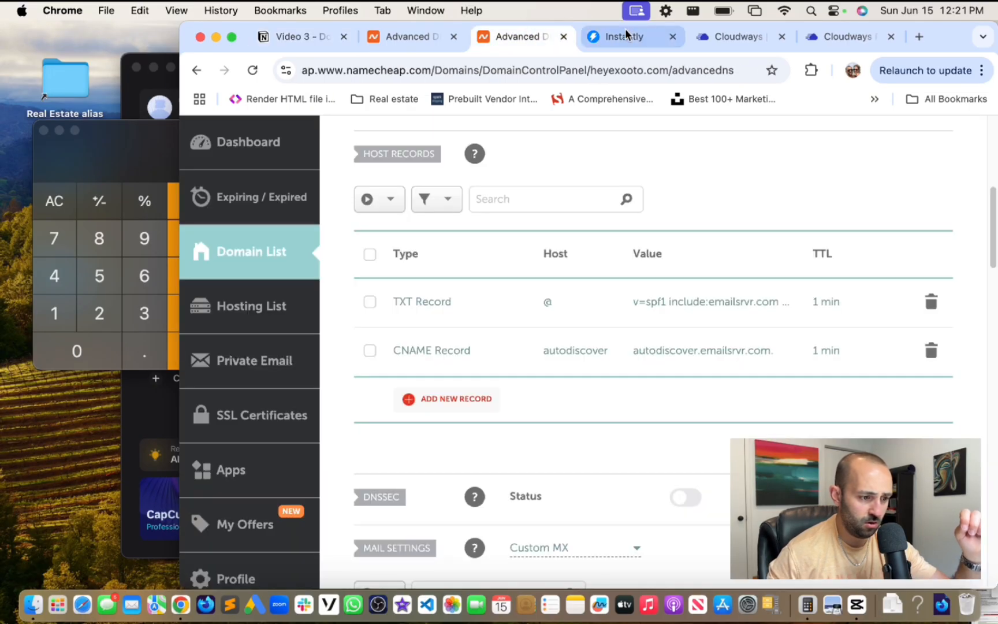
left_click(718, 36)
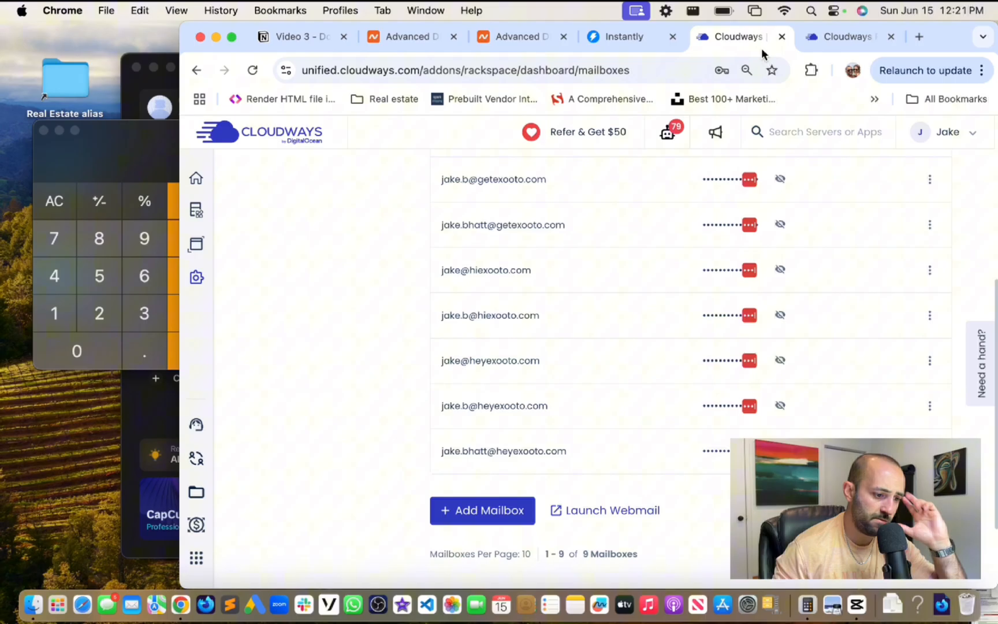
left_click(841, 37)
left_click(415, 38)
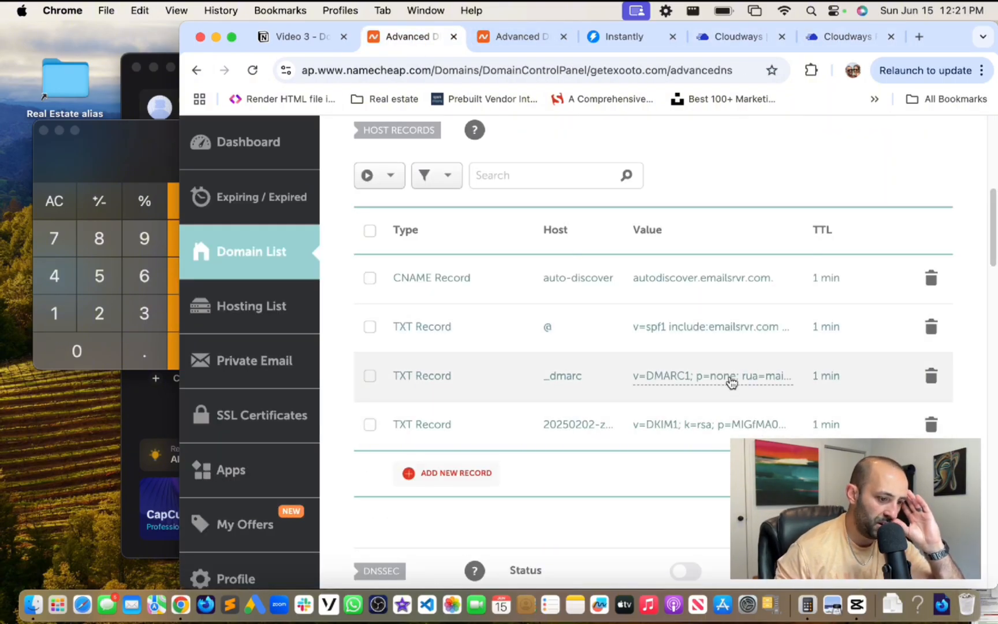
- Copy getexooto.com's _dmarc value and paste it as a new bullet under the DMARC step
left_click(691, 381)
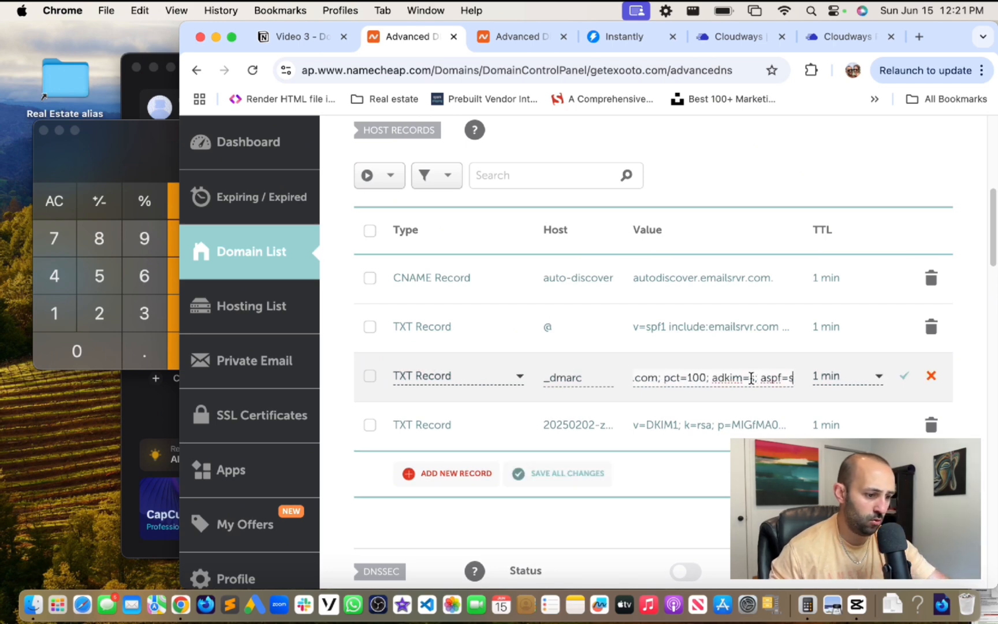
key("super+a")
left_click(300, 37)
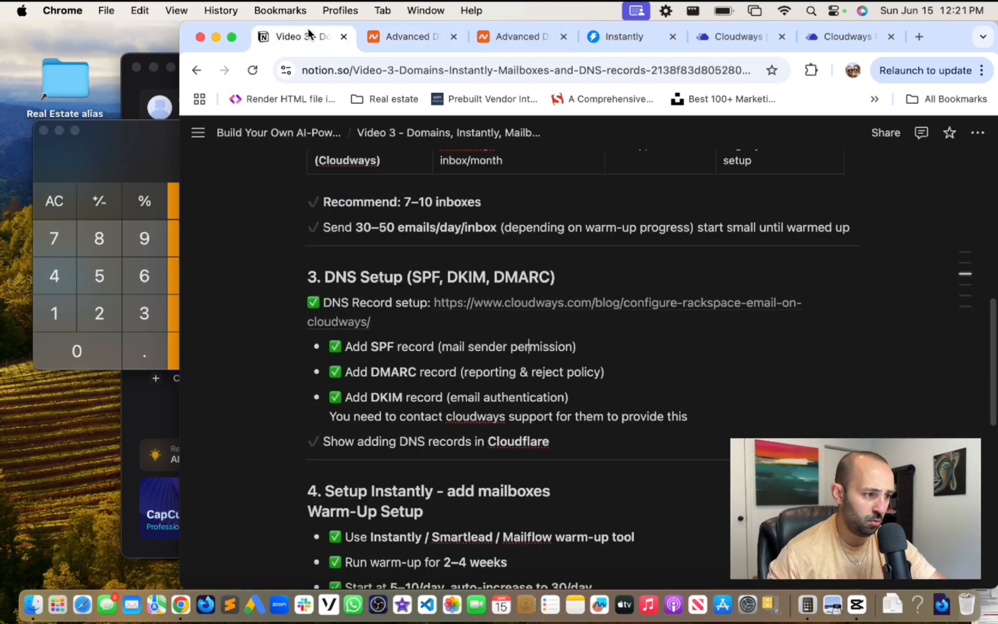
left_click(590, 352)
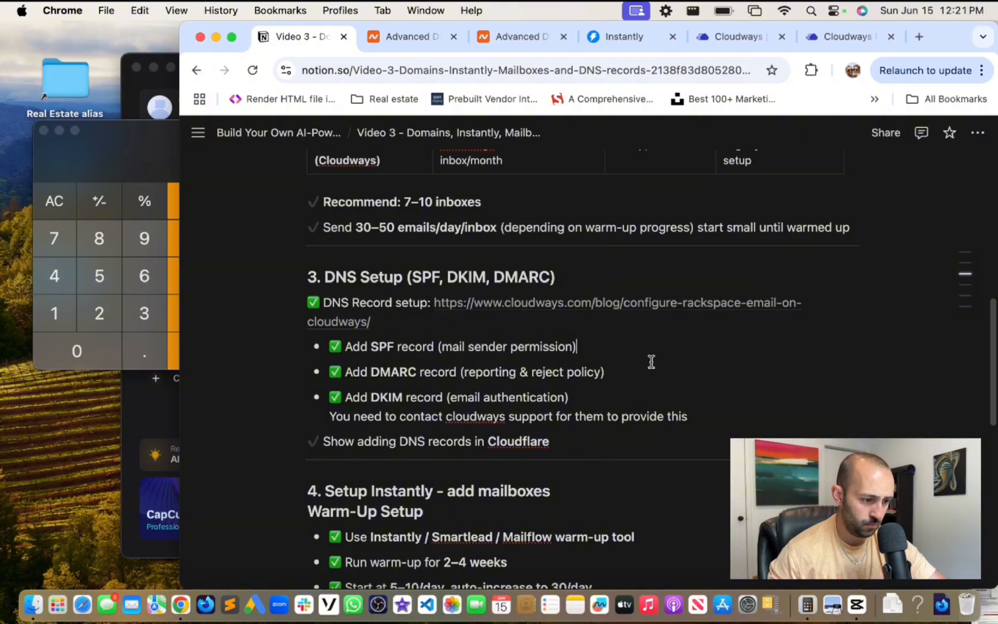
key("Return")
key("super+v")
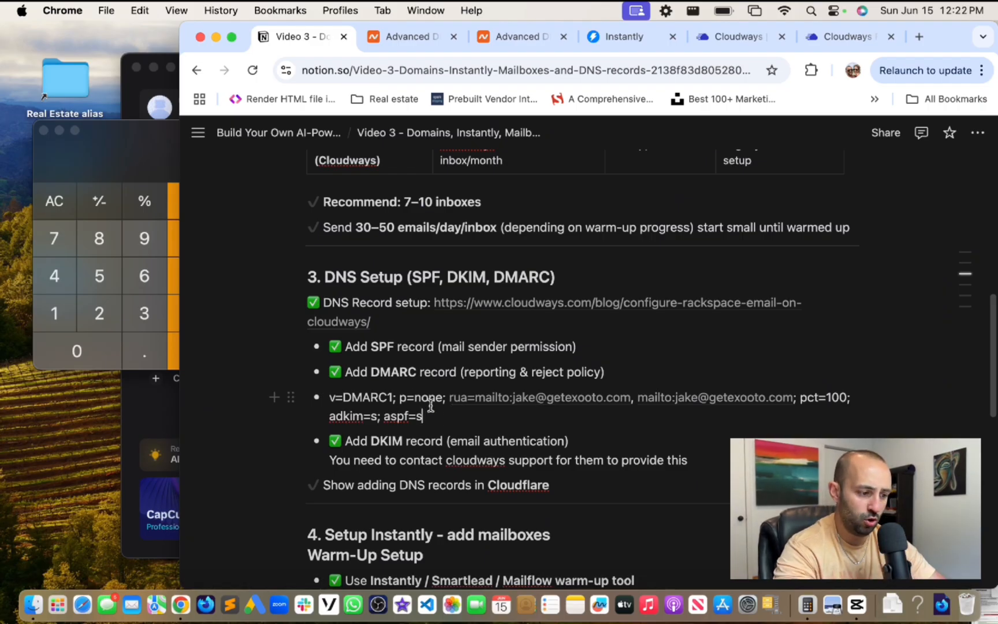
- Change the first report address's domain from getexooto to heyexooto
mouse_move(563, 403)
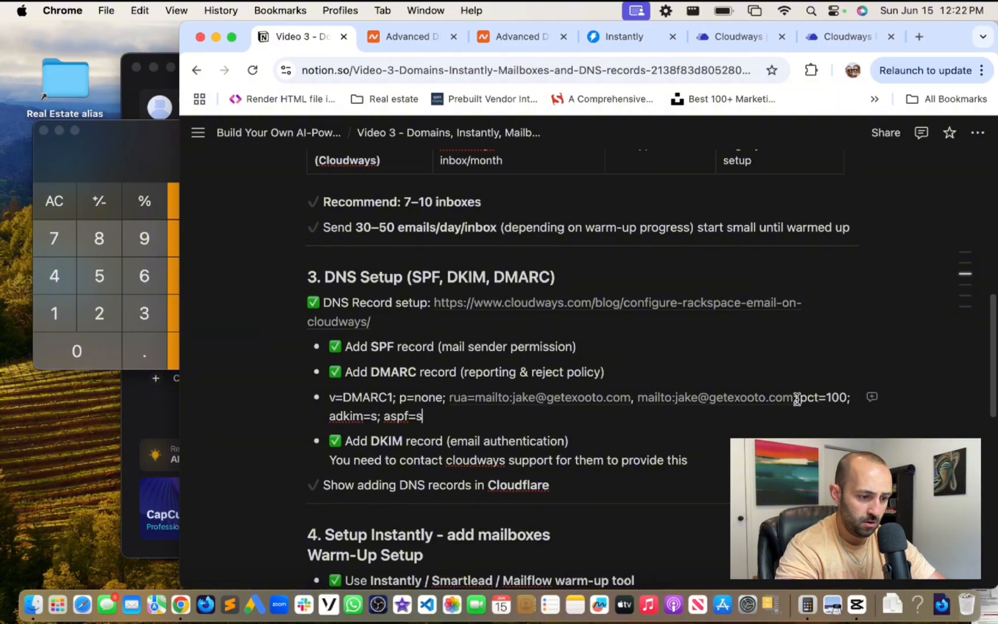
mouse_move(786, 408)
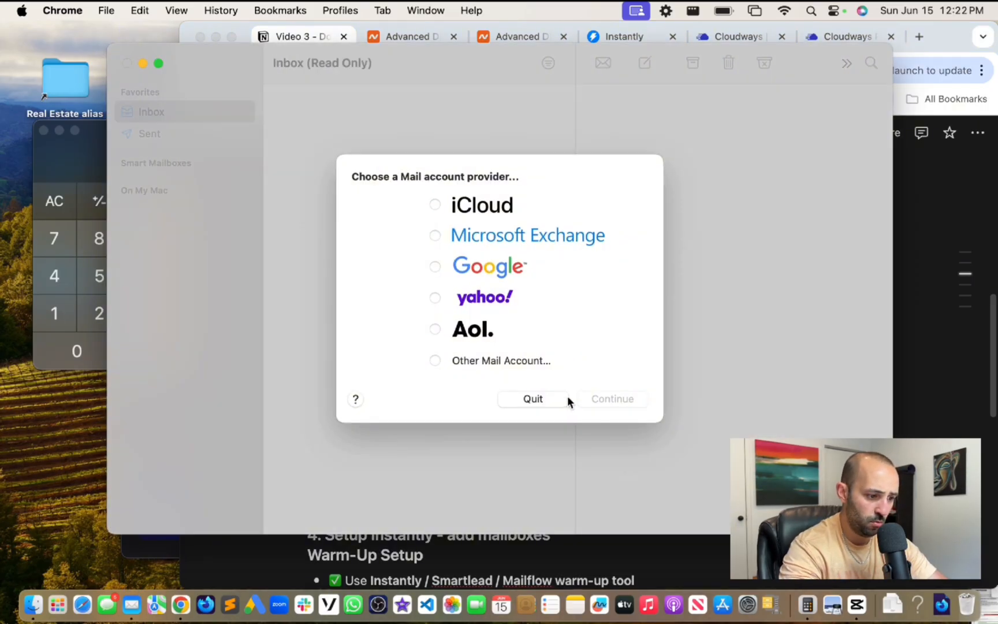
left_click(540, 399)
mouse_move(634, 407)
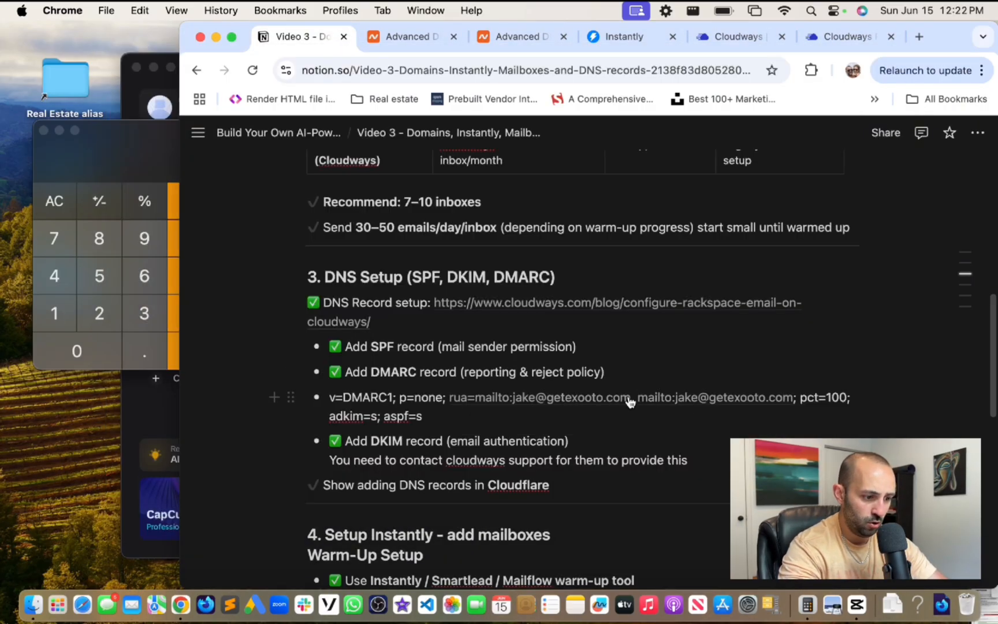
left_click(637, 397)
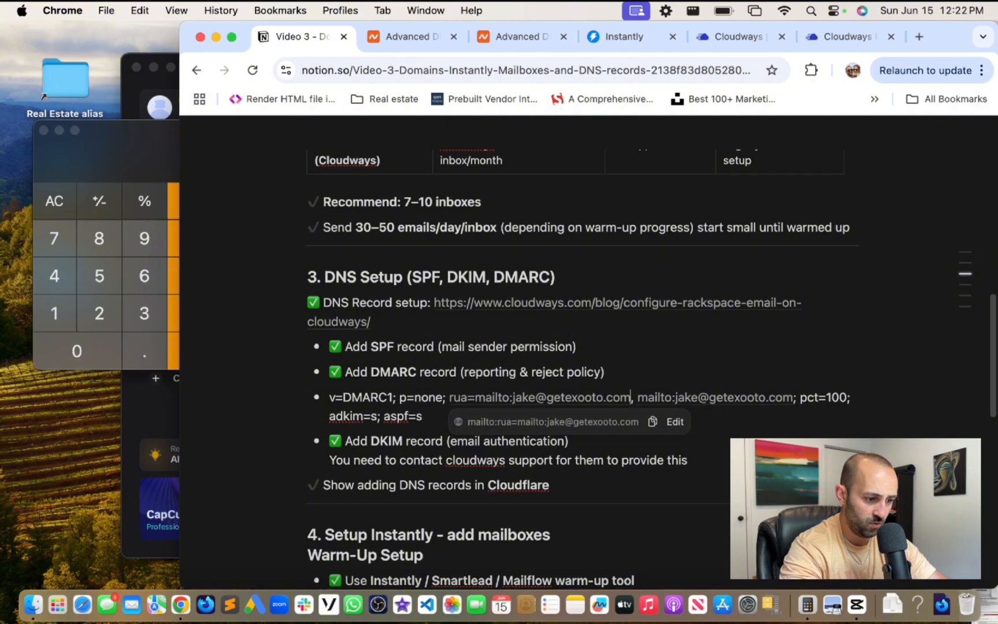
key("Left")
key("Left")
key("Left")
key("Left")
key("Left")
key("Left")
key("Left")
key("Left")
key("Left")
key("Left")
key("BackSpace")
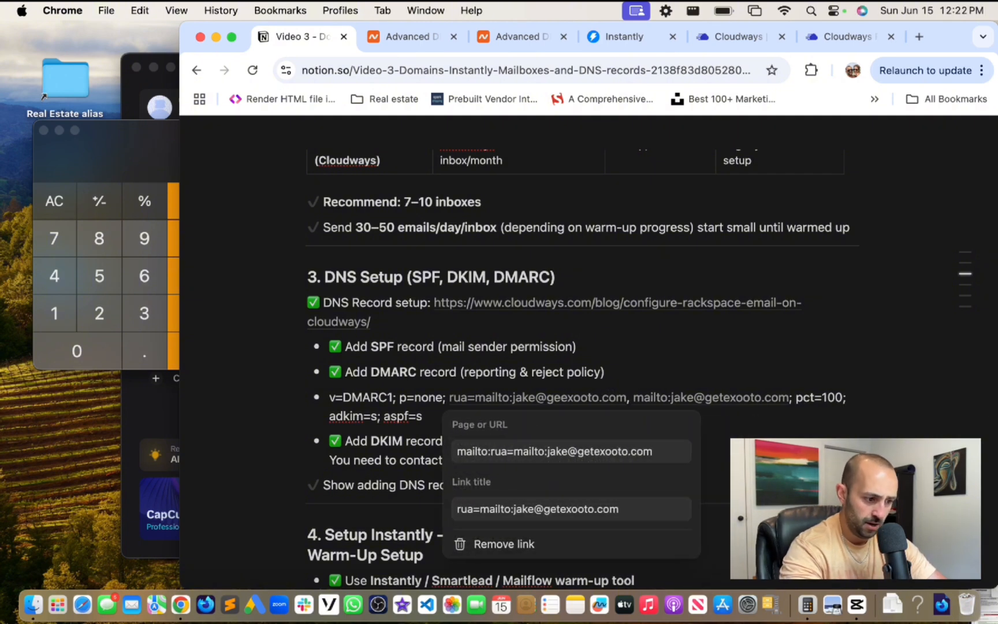
key("BackSpace")
key("BackSpace")
type("hey")
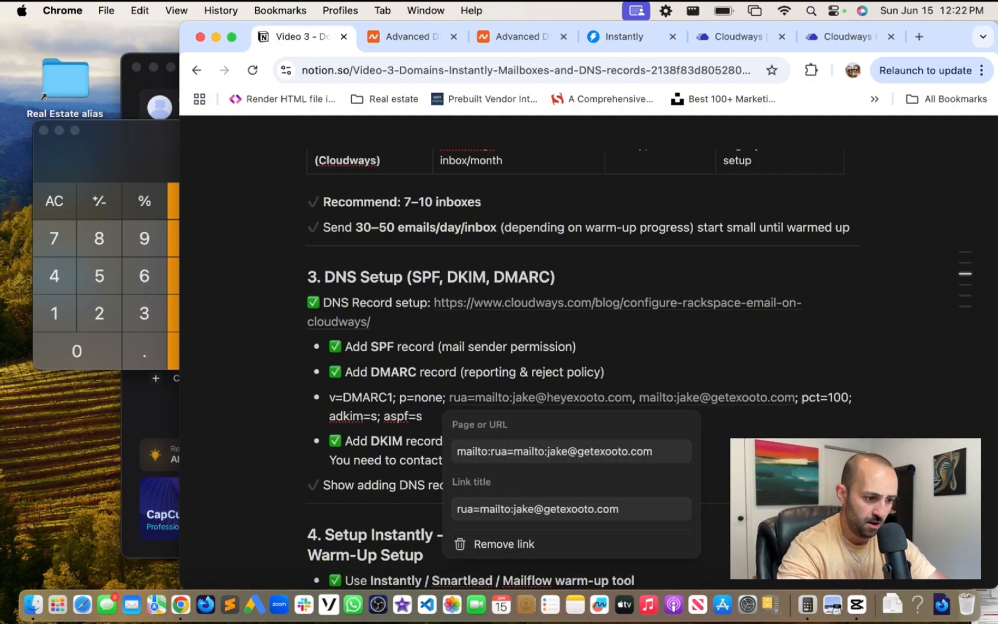
left_click(750, 408)
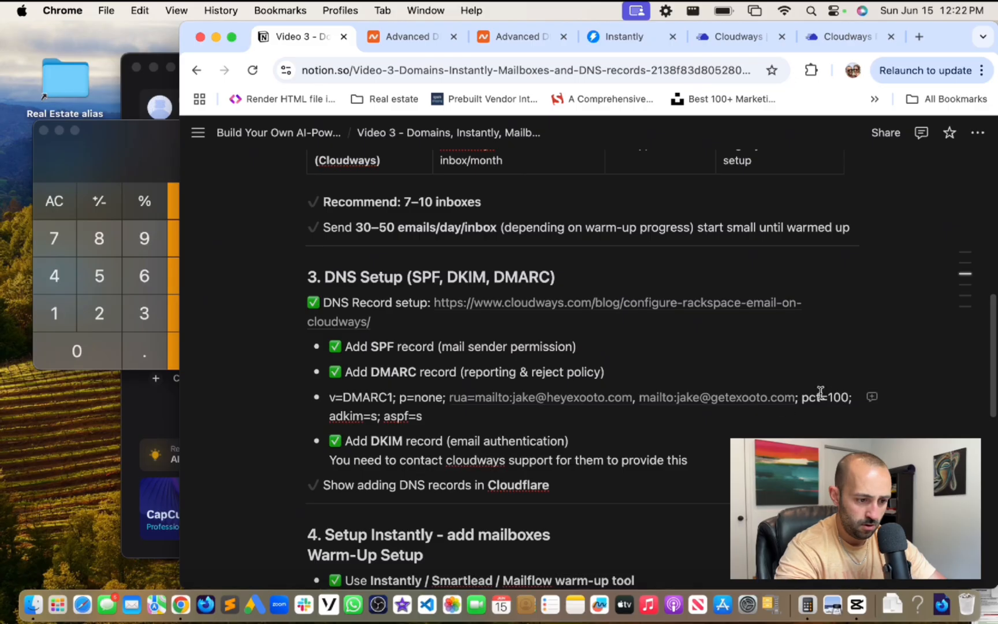
- Change the second report address to heyexooto and copy the finished DMARC line
key("Left")
key("Left")
key("Left")
key("Left")
key("Left")
key("Left")
key("Left")
key("Left")
key("Left")
key("Left")
key("Left")
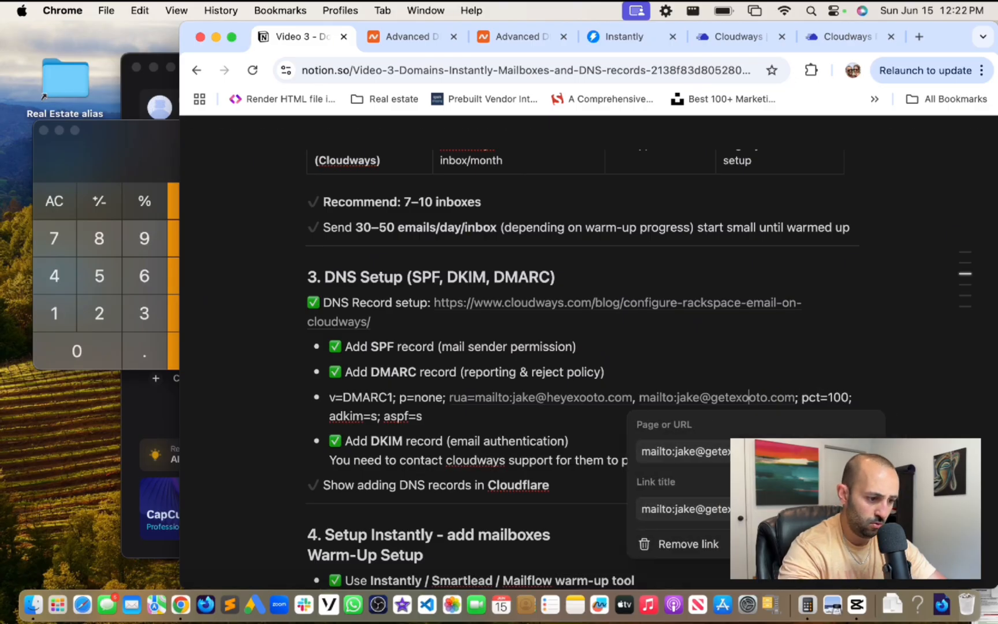
key("BackSpace")
key("BackSpace")
key("BackSpace")
type("hey")
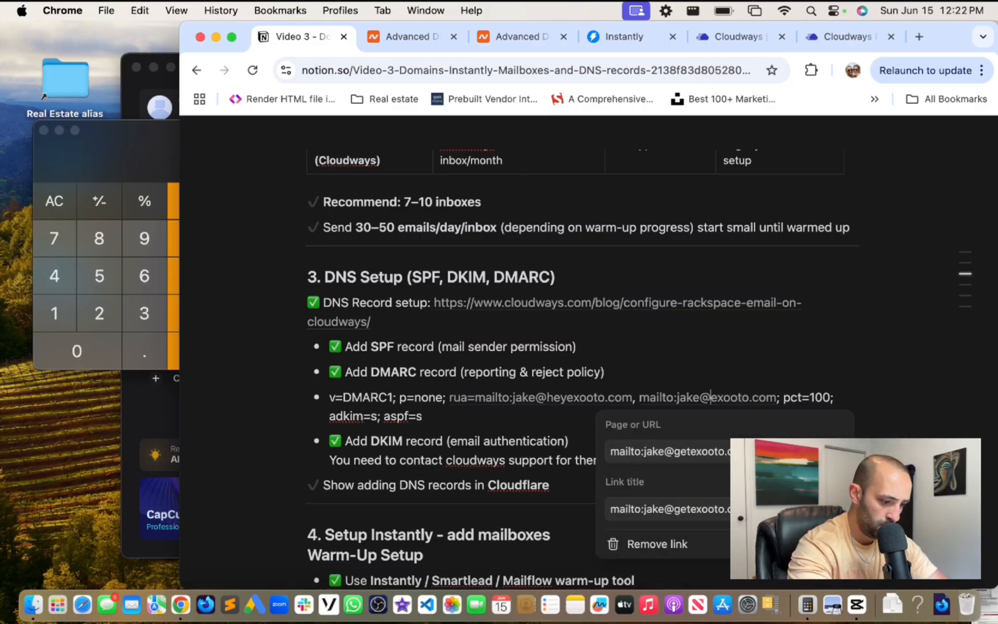
left_click(471, 420)
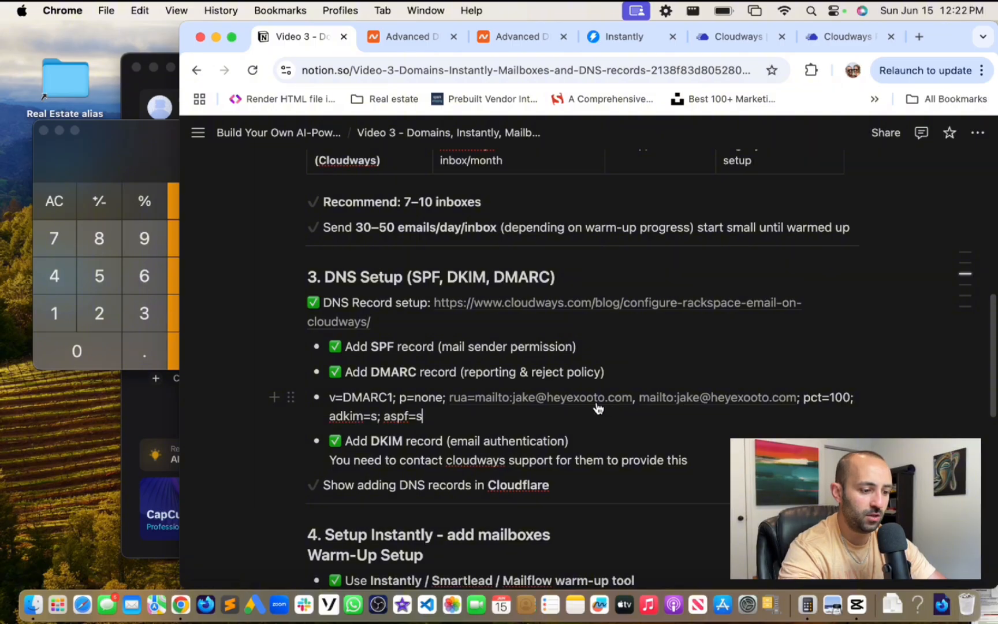
mouse_move(597, 408)
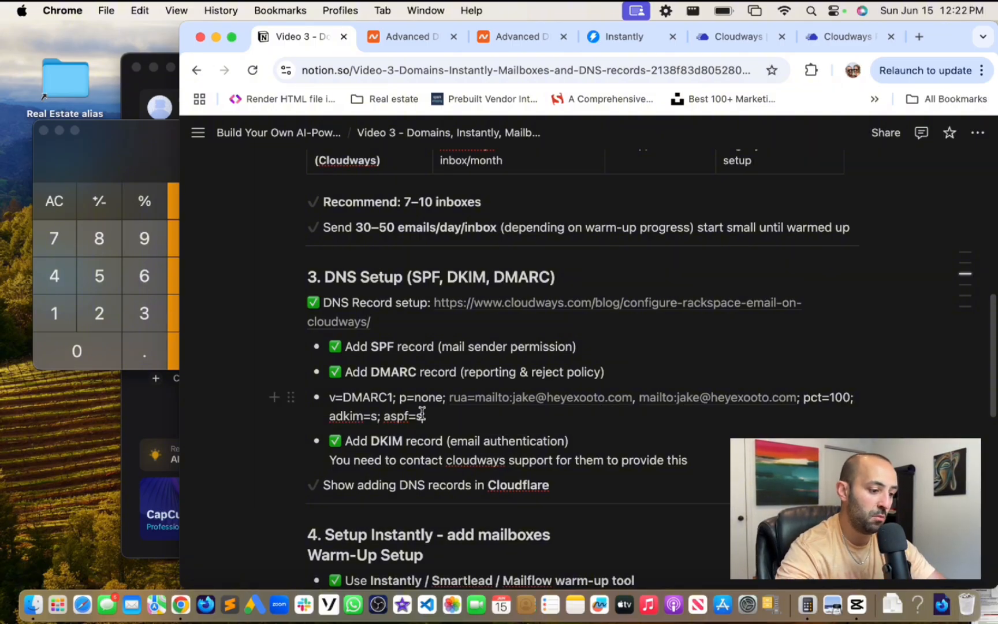
left_click_drag(423, 414, 315, 399)
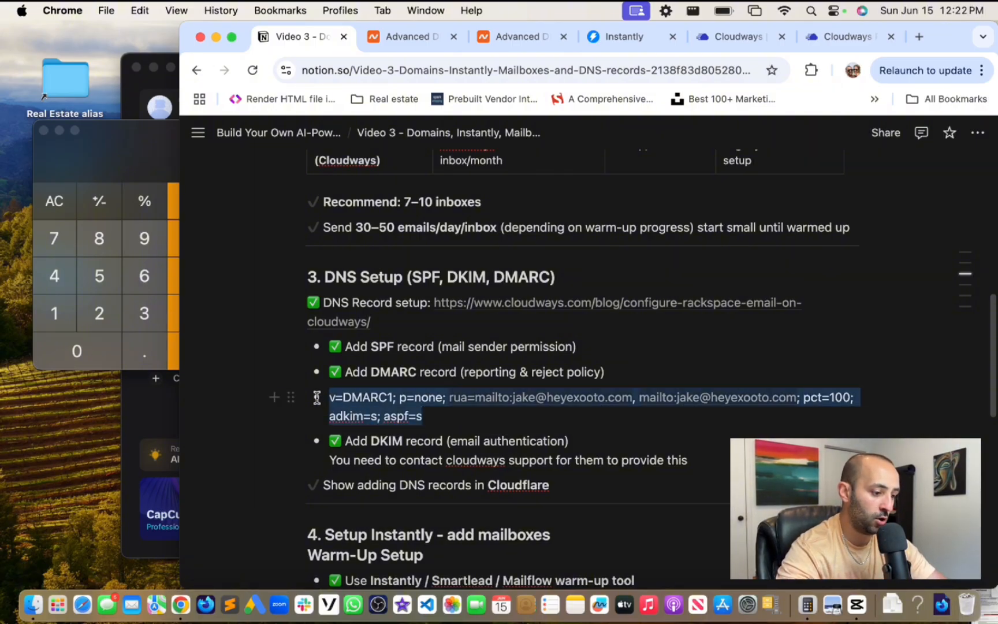
key("super+c")
- Search the Cloudways Rackspace setup article for dmarc
left_click(726, 40)
left_click(854, 37)
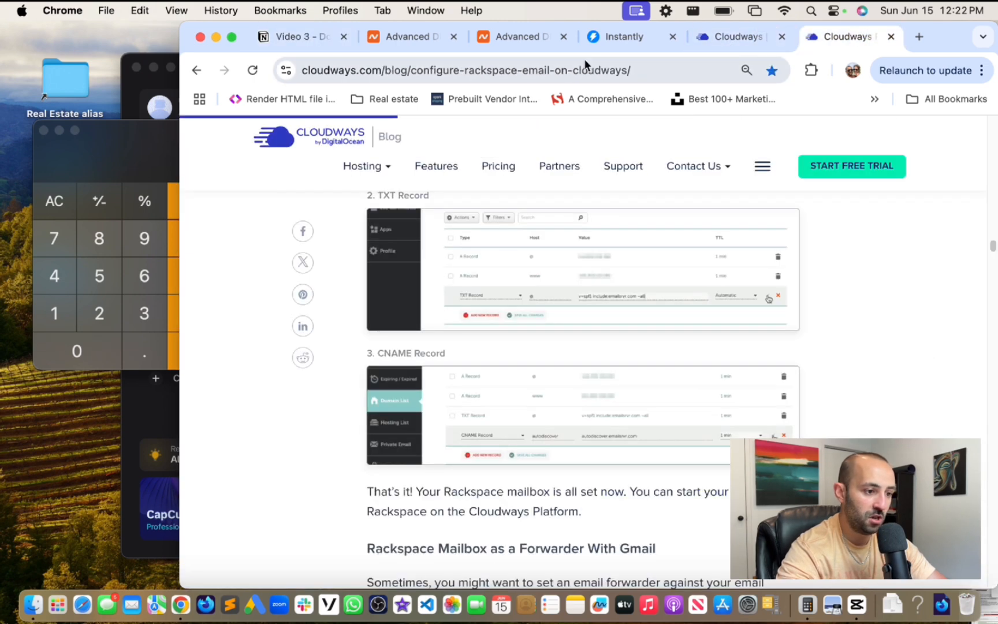
key("super+f")
type("dmarc")
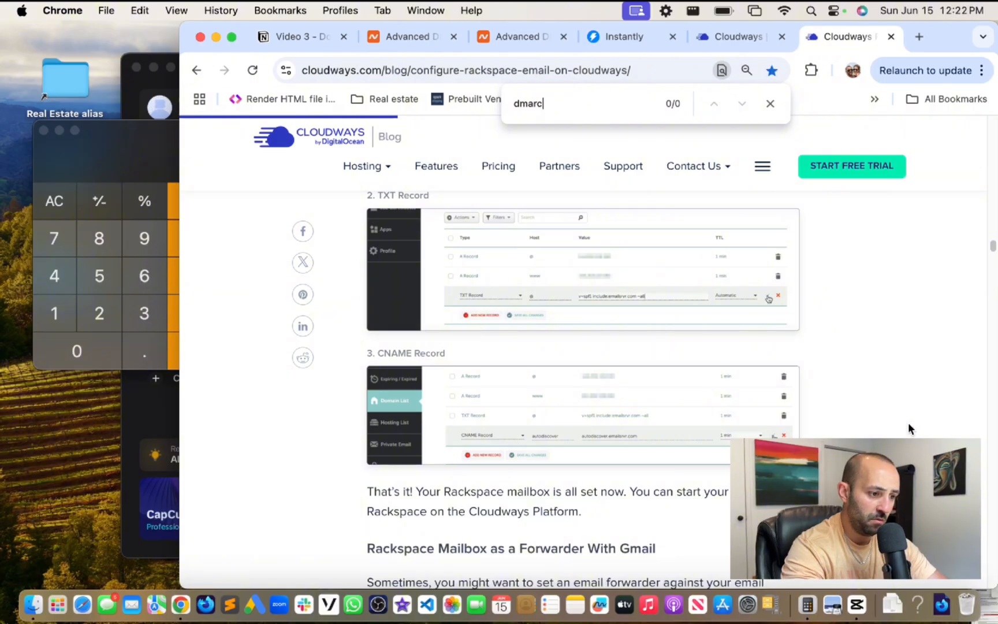
key("super+a")
key("BackSpace")
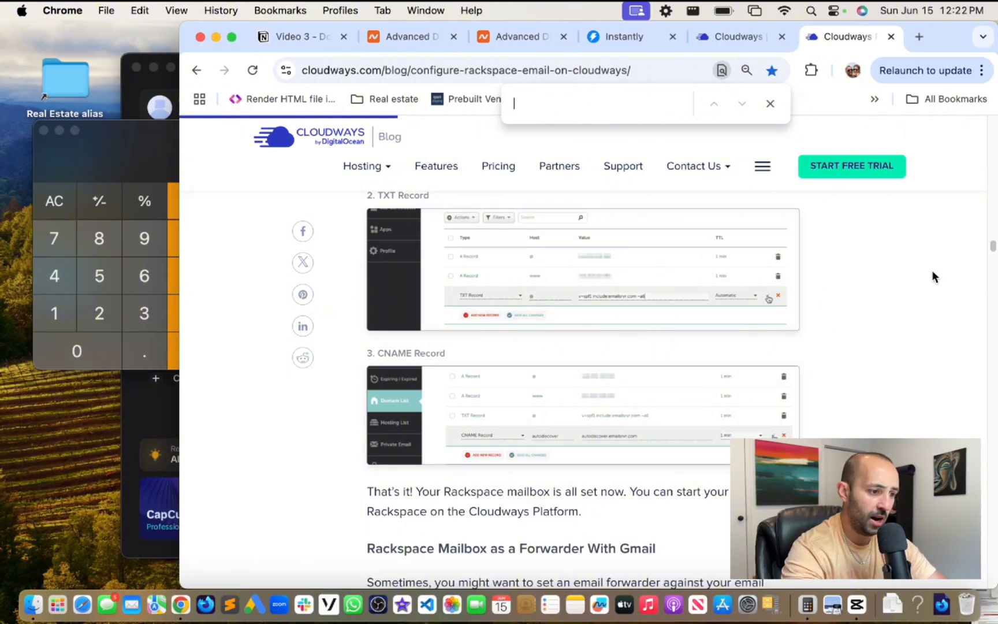
left_click(770, 103)
- Google 'dmarc records for rackspace / cloudwys' in a new tab
left_click(923, 41)
type("dm")
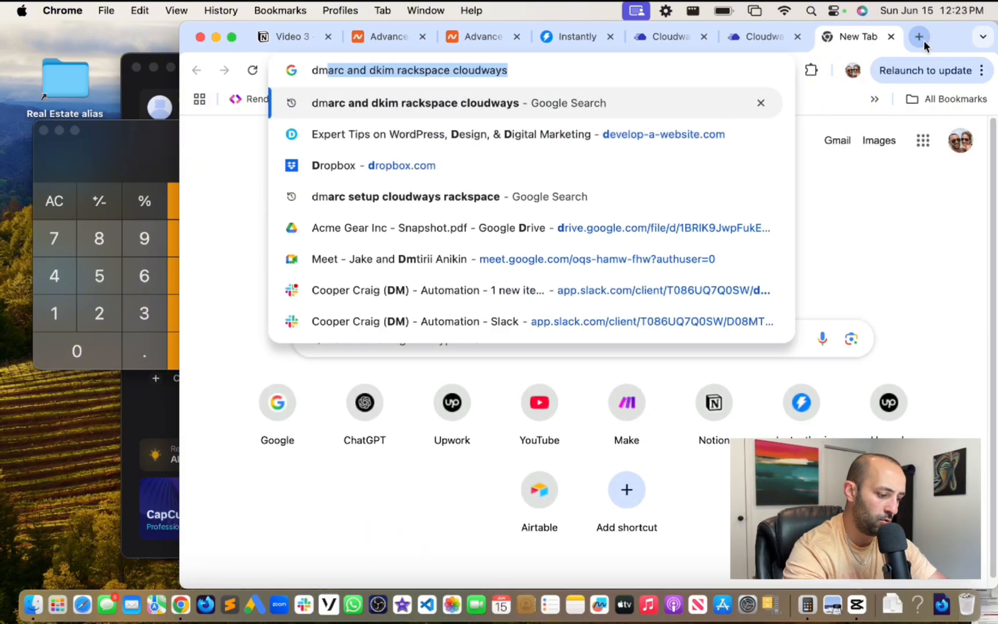
type("arc r")
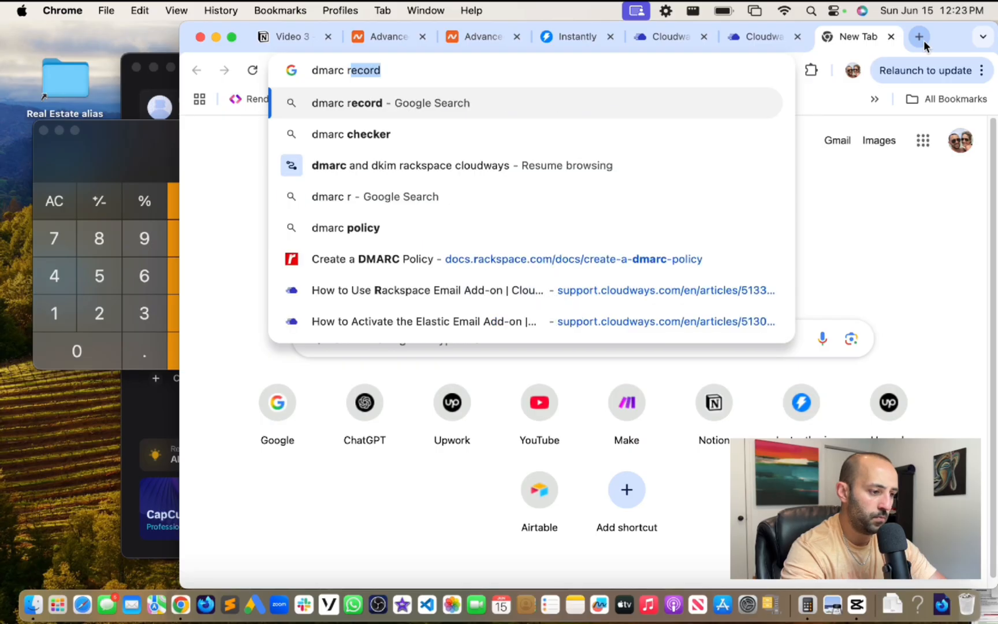
type("ecords for rackspace / loc")
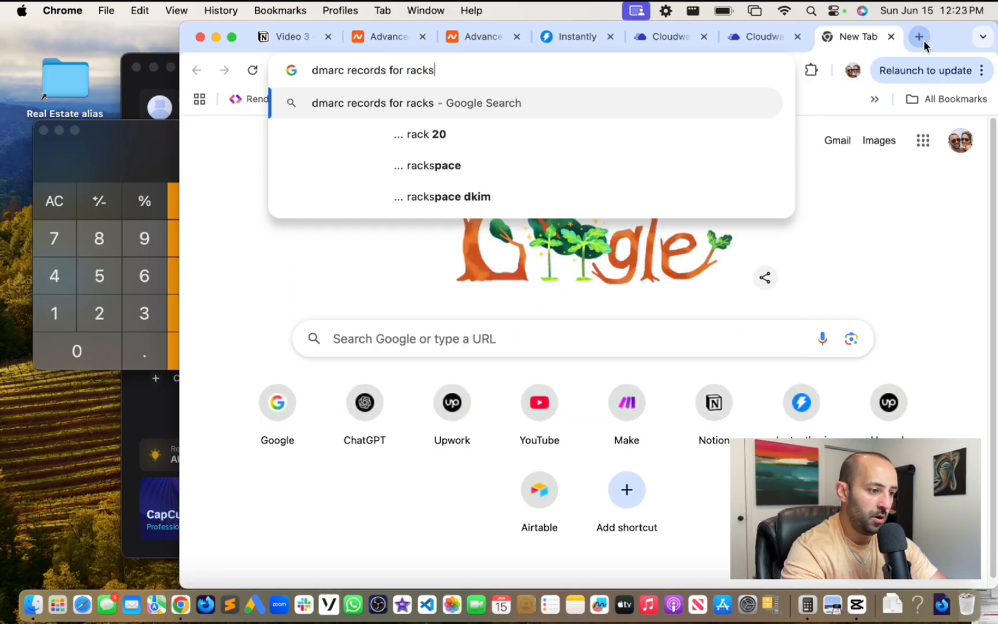
key("BackSpace")
key("BackSpace")
key("BackSpace")
type("cloudwys")
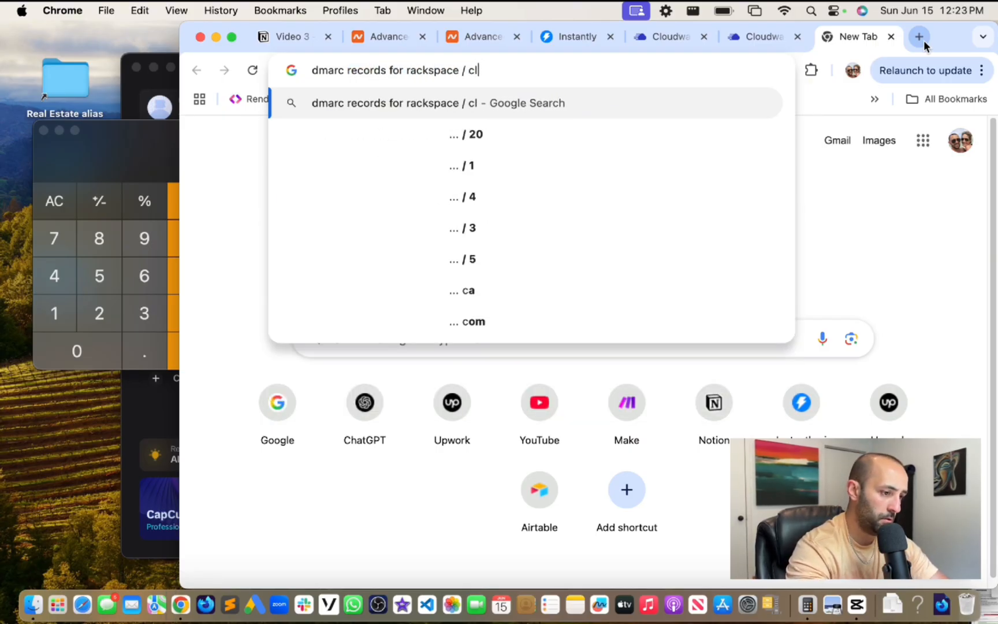
key("Return")
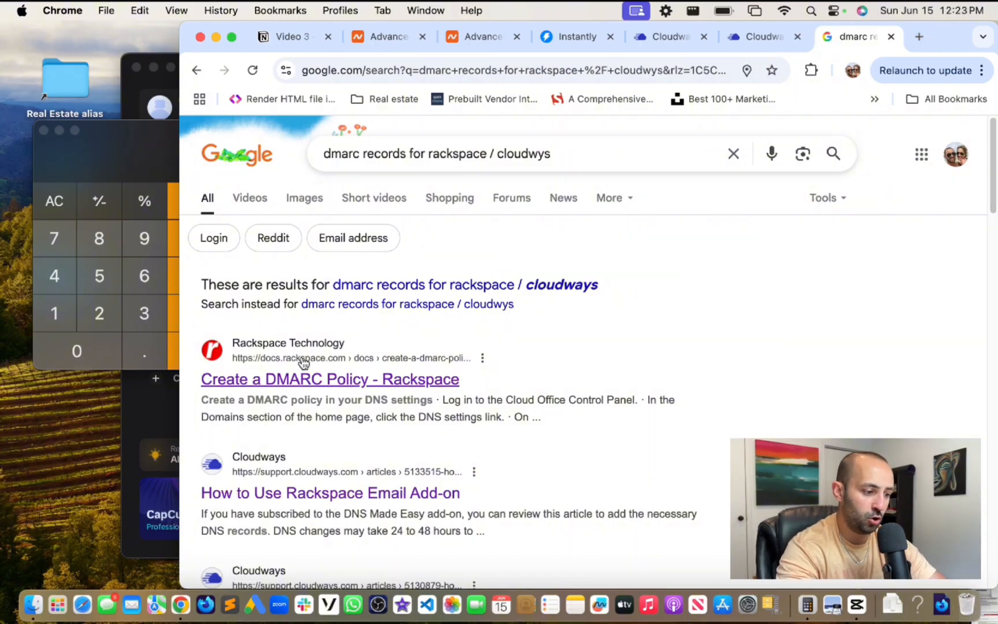
- Open Rackspace's Create a DMARC Policy page and read through its instructions
left_click(263, 382)
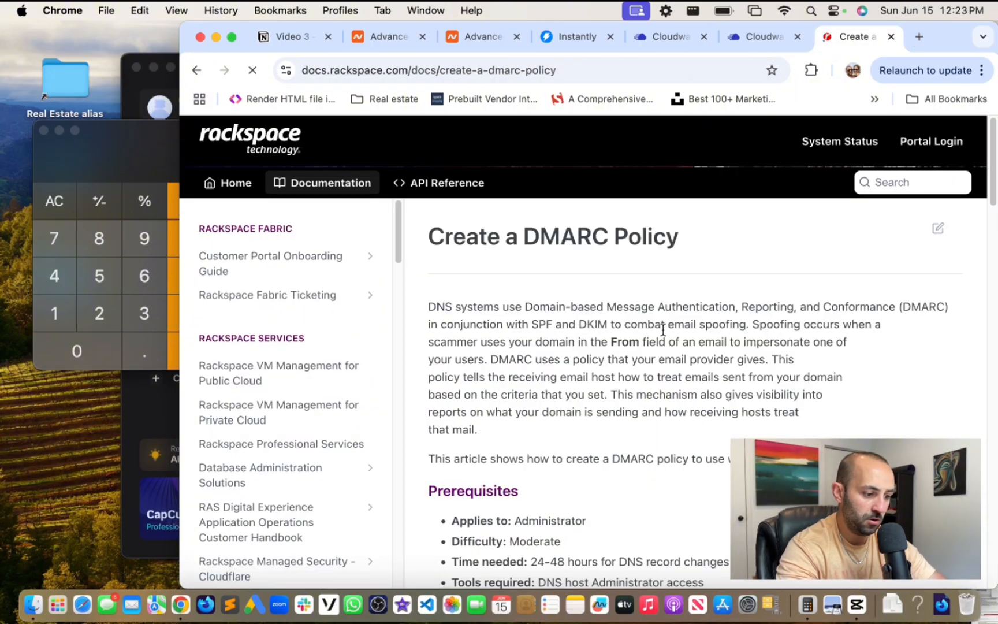
scroll(661, 330, "down", 4)
scroll(664, 328, "down", 8)
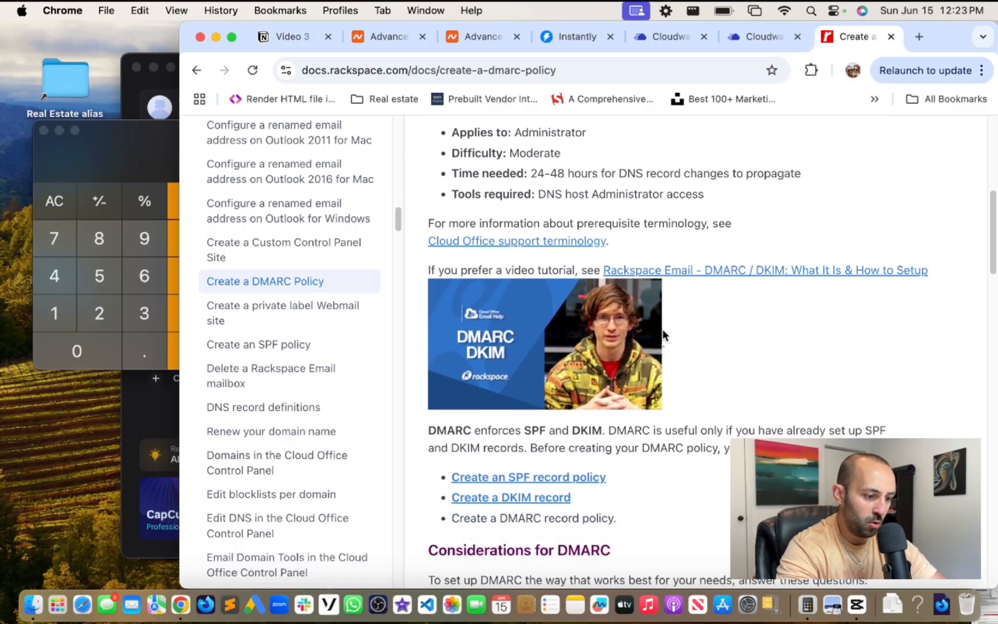
scroll(663, 336, "up", 1)
scroll(663, 335, "down", 1)
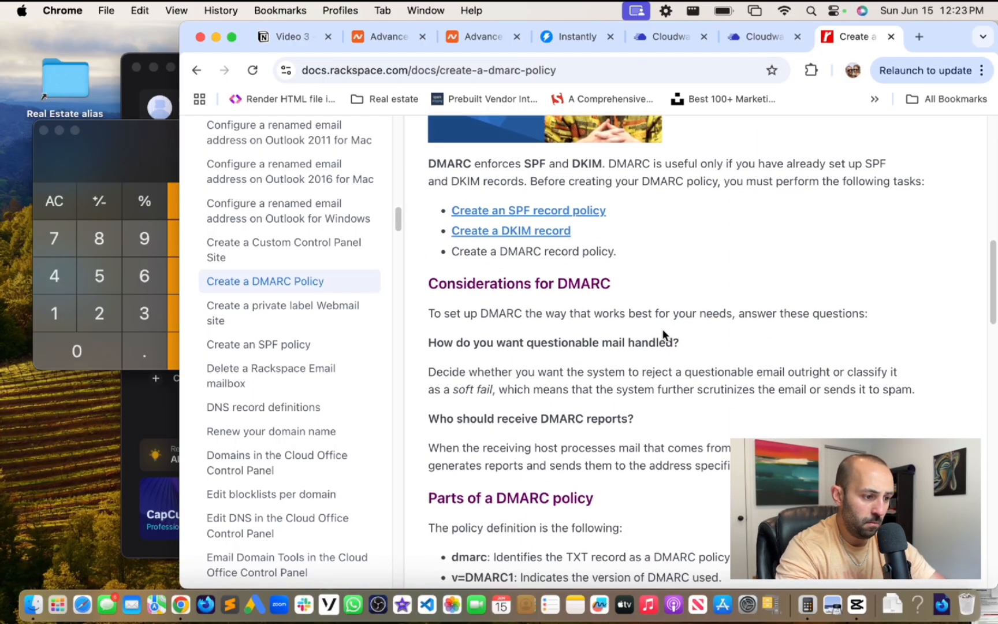
scroll(663, 335, "up", 1)
scroll(663, 335, "down", 1)
scroll(663, 334, "down", 2)
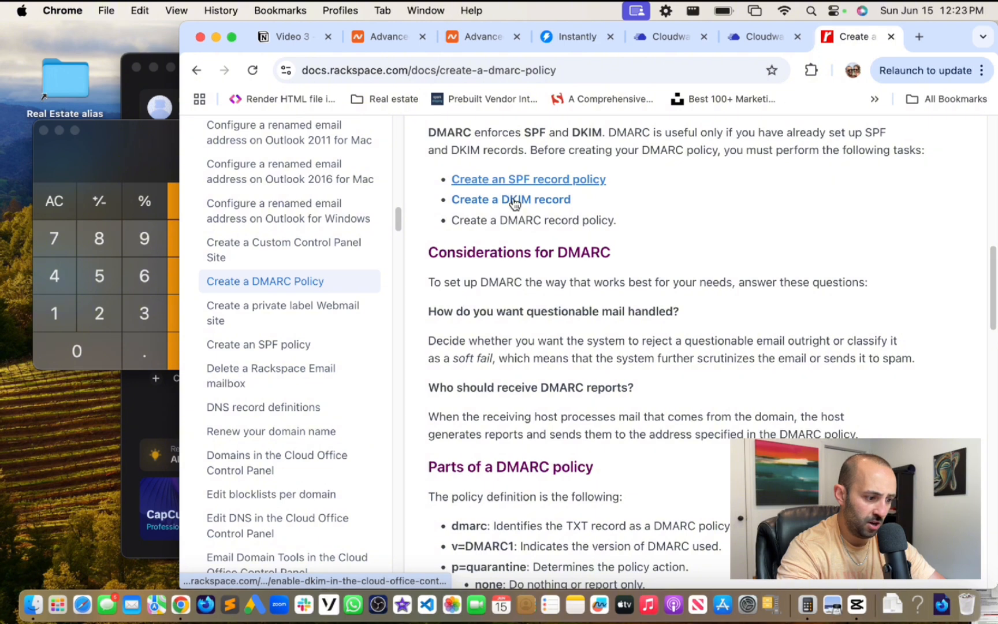
scroll(818, 247, "down", 5)
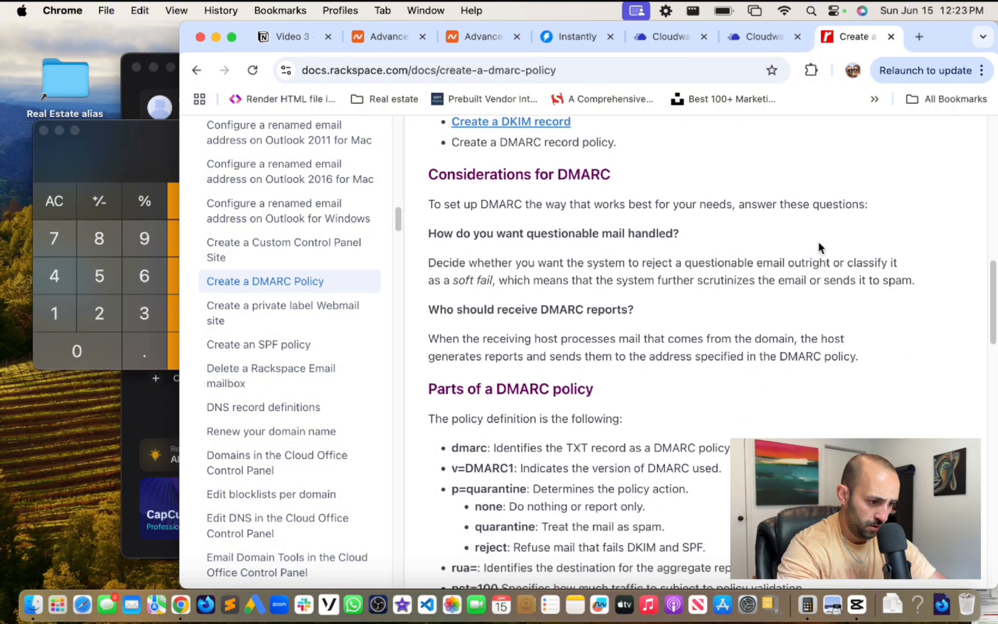
scroll(820, 248, "down", 8)
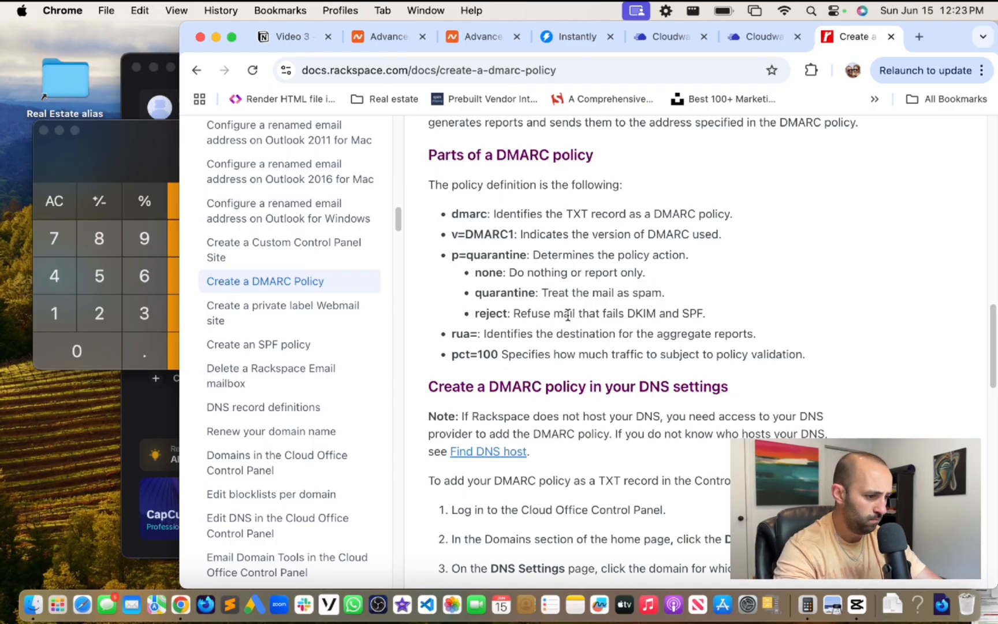
left_click_drag(584, 314, 682, 321)
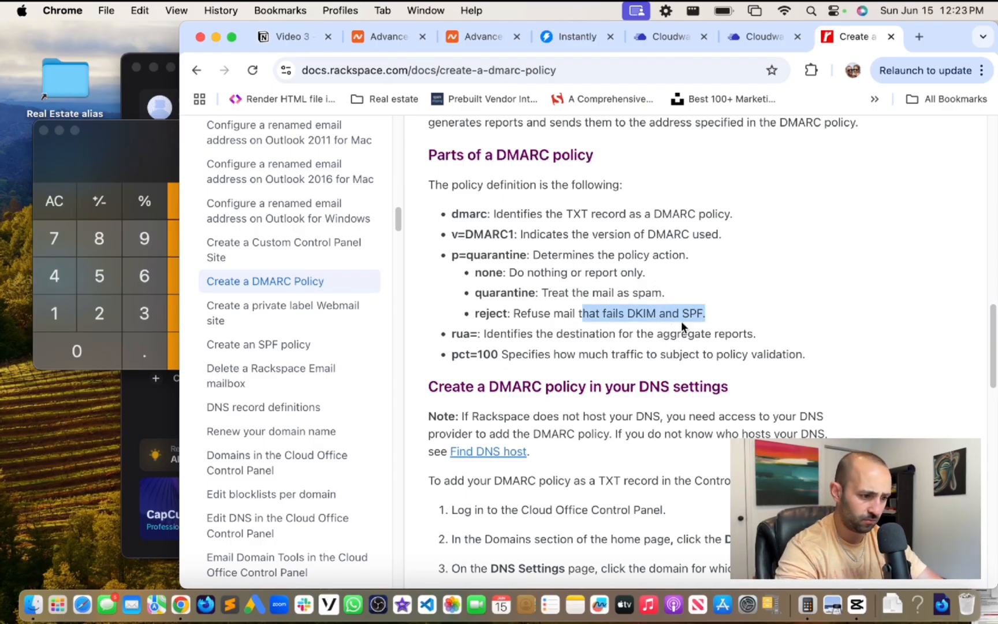
left_click(683, 320)
- Find the _dmarc TXT values and example reporting address, then return to heyexooto.com's DNS
scroll(684, 321, "down", 3)
scroll(683, 320, "down", 12)
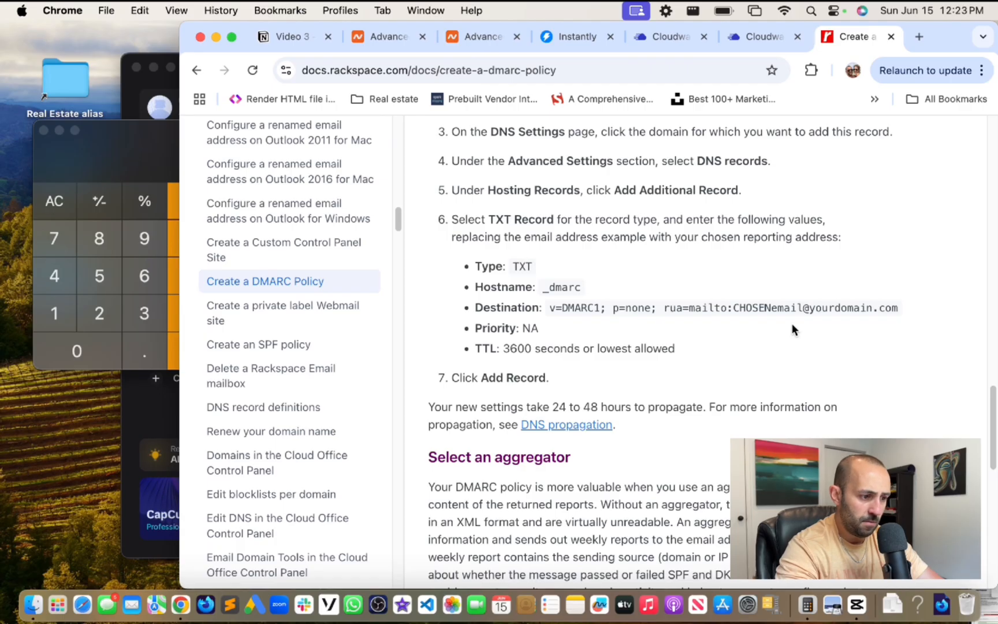
scroll(791, 330, "down", 1)
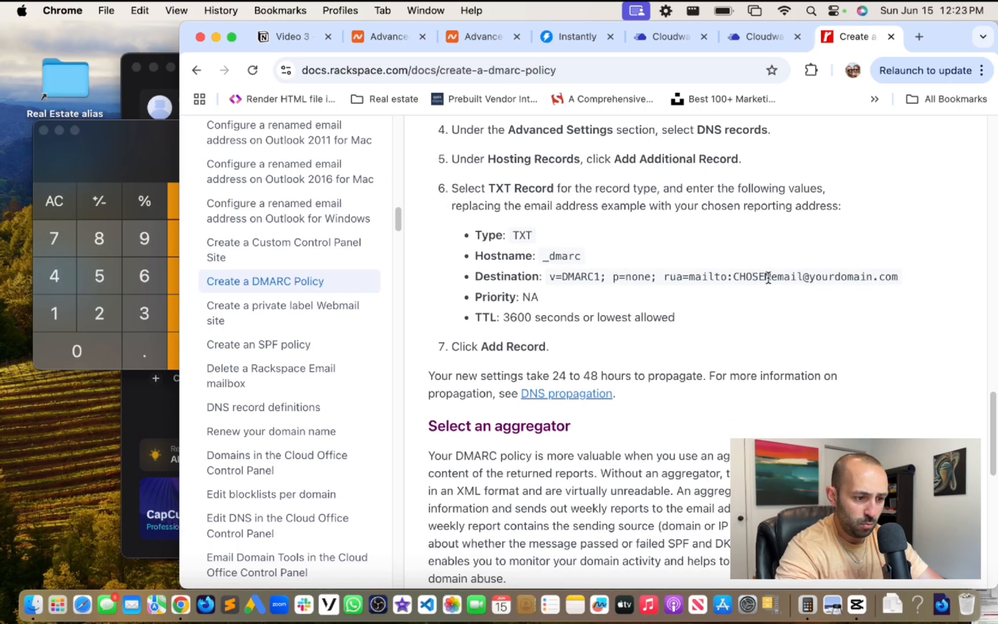
left_click_drag(769, 278, 902, 281)
left_click(760, 296)
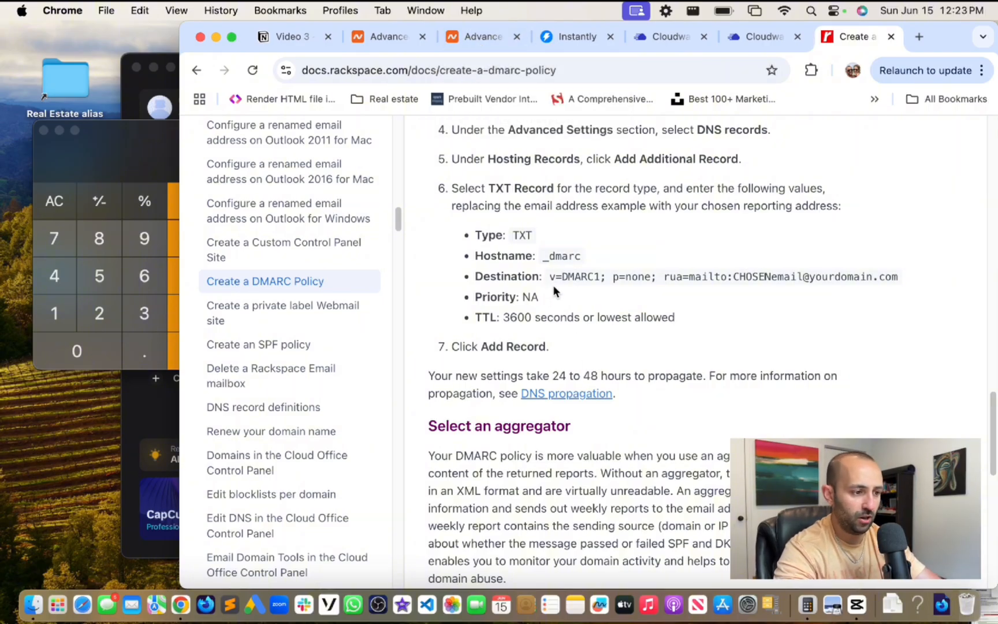
left_click(463, 44)
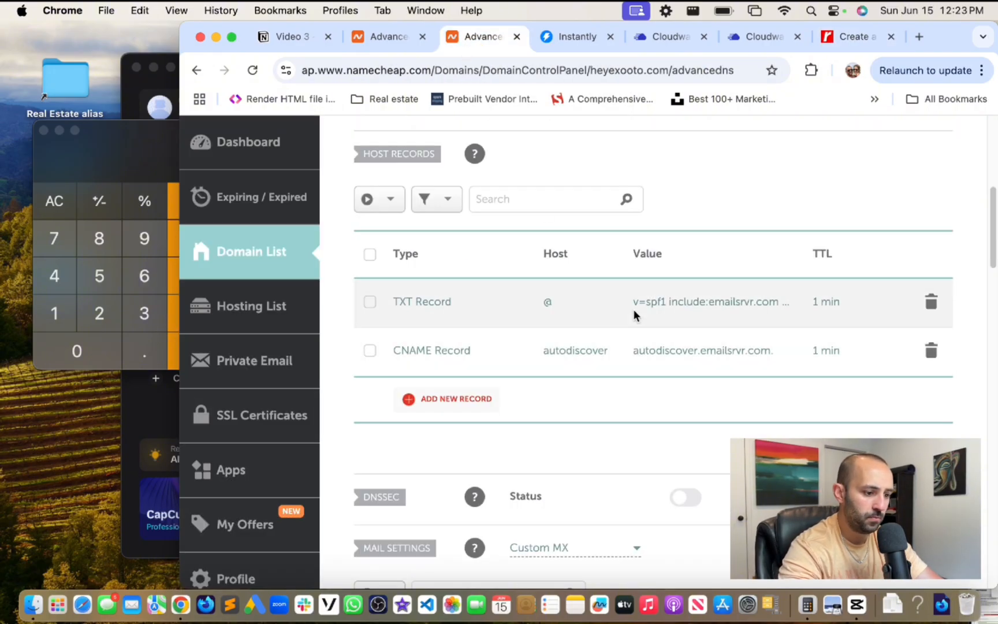
- Add a TXT record for heyexooto.com with host _dmarc, referencing getexooto.com's record
left_click(382, 36)
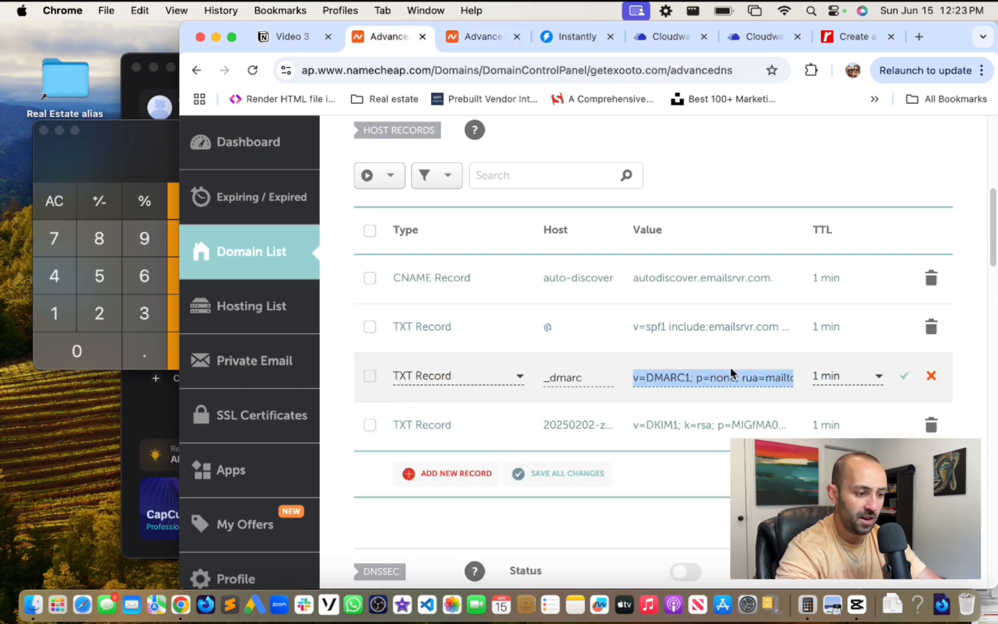
left_click(480, 37)
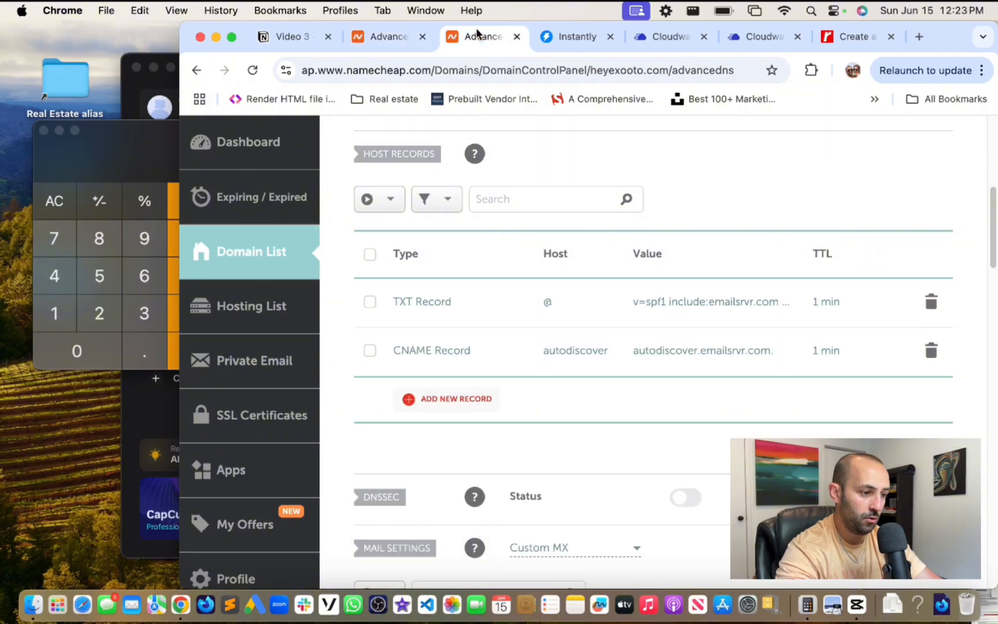
left_click(429, 400)
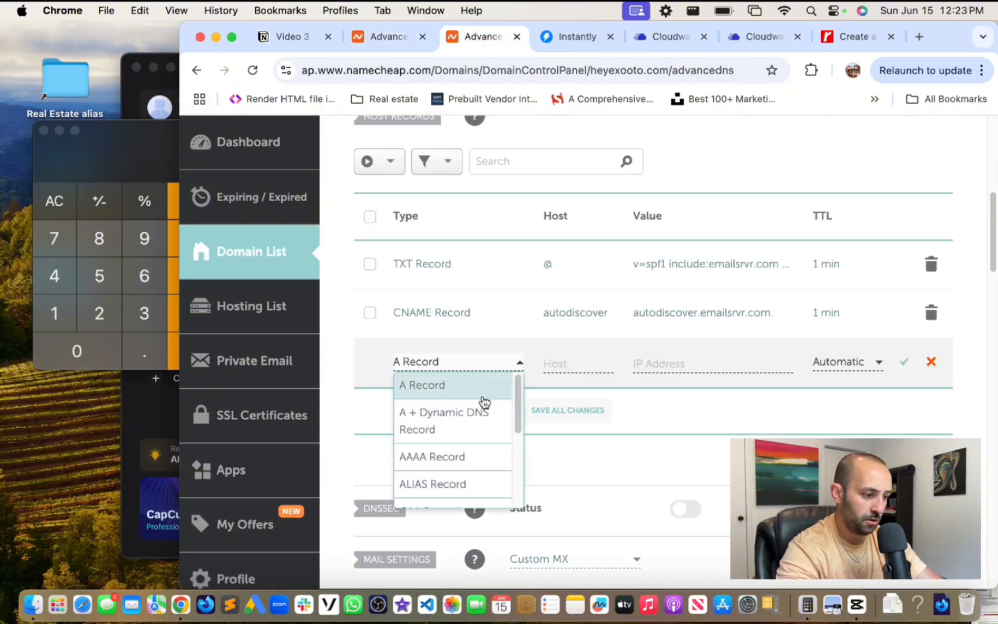
left_click_drag(514, 390, 514, 452)
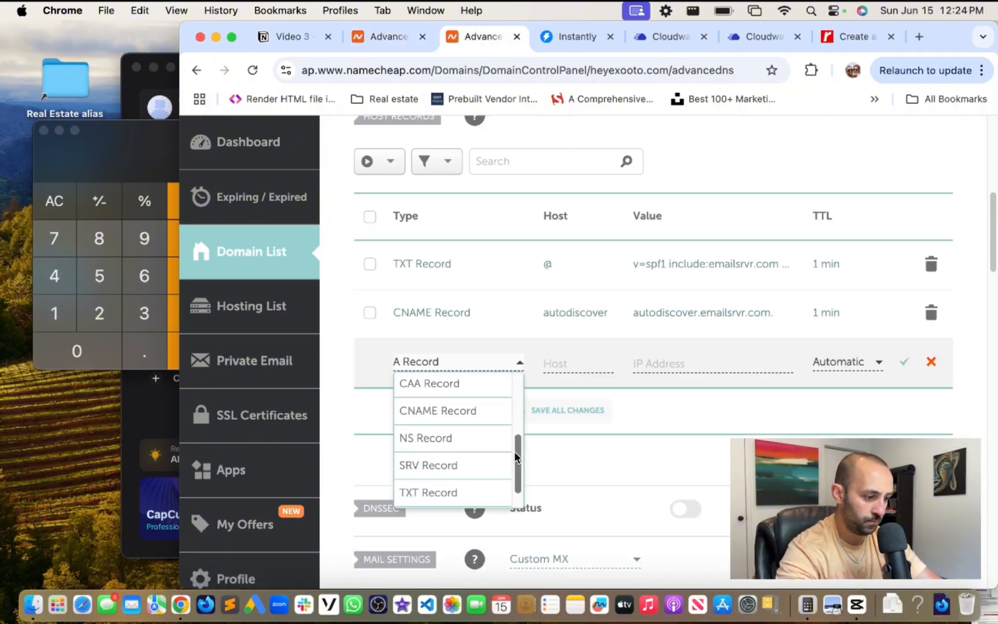
left_click(445, 497)
left_click(580, 363)
left_click(403, 37)
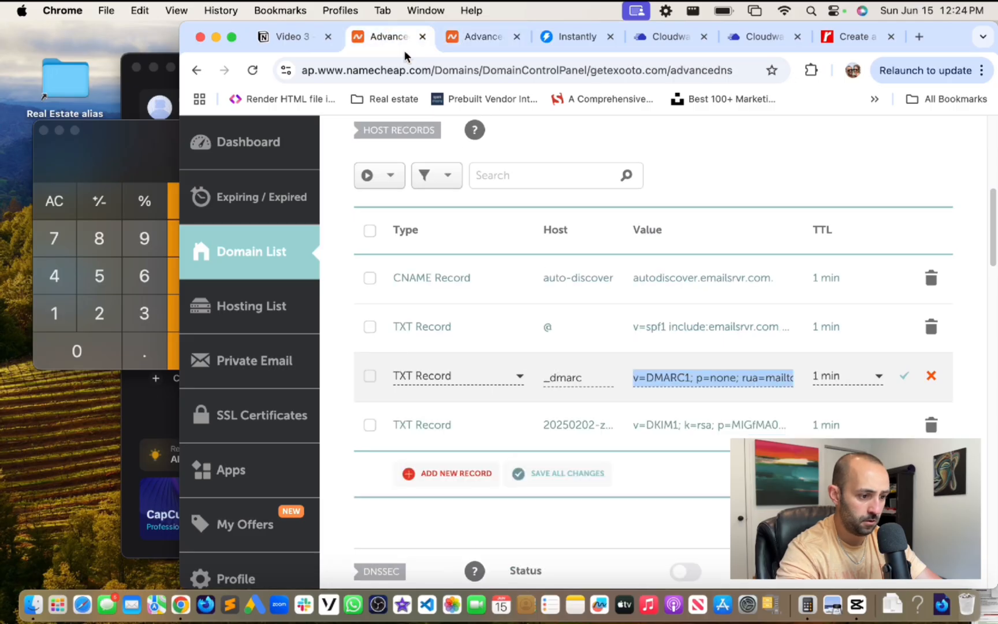
left_click(471, 39)
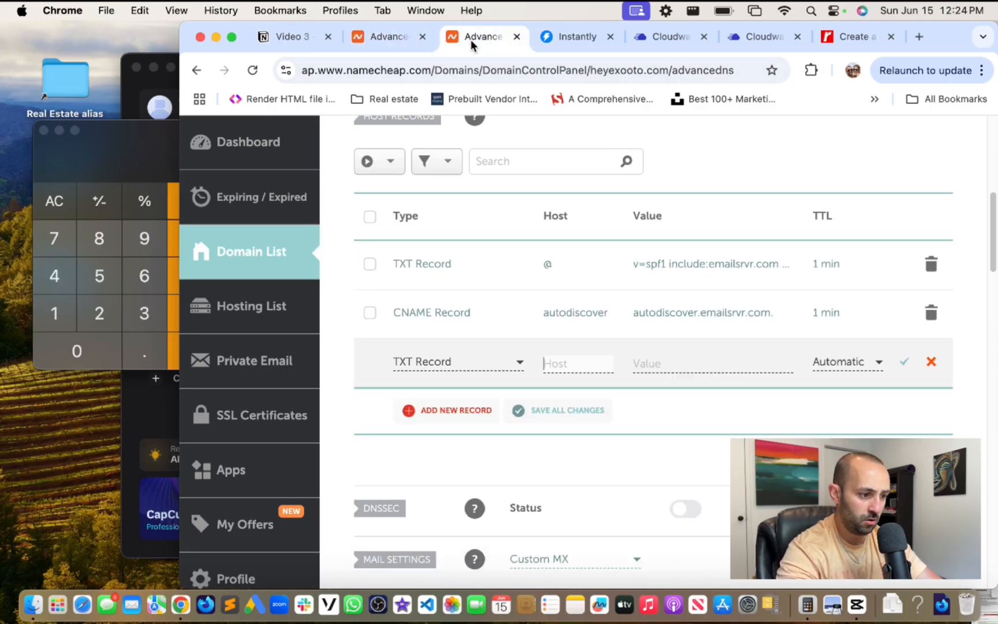
type("_dmar")
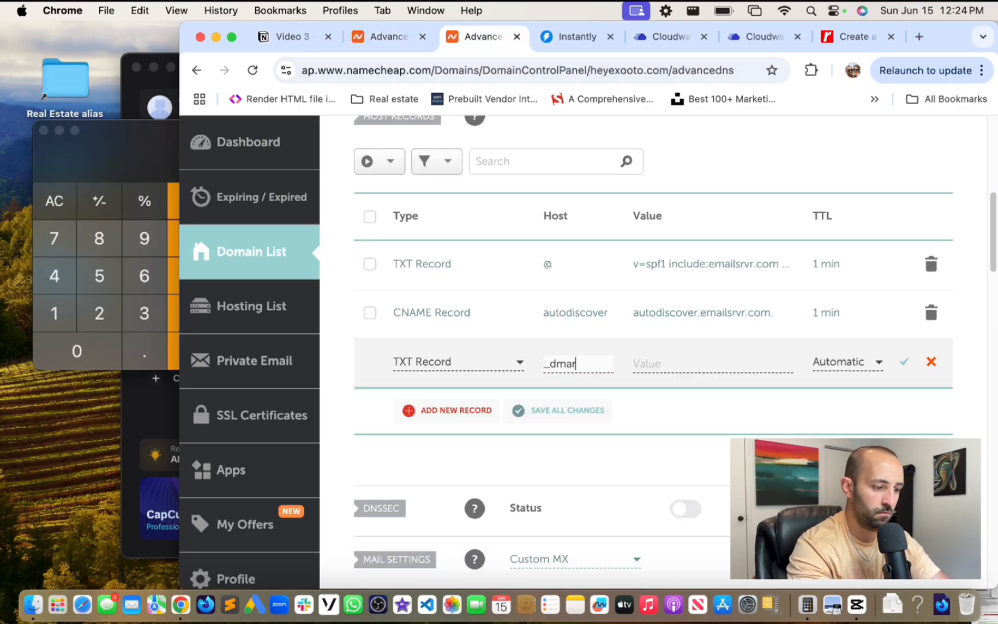
type("c")
key("Tab")
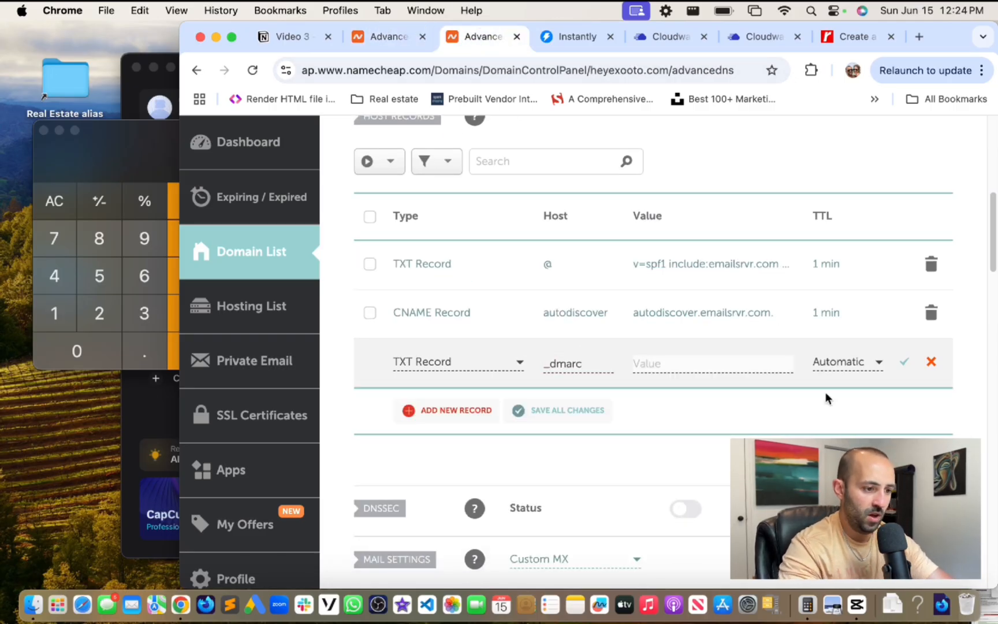
- Paste the DMARC line from the notes as the _dmarc record's value
left_click(280, 39)
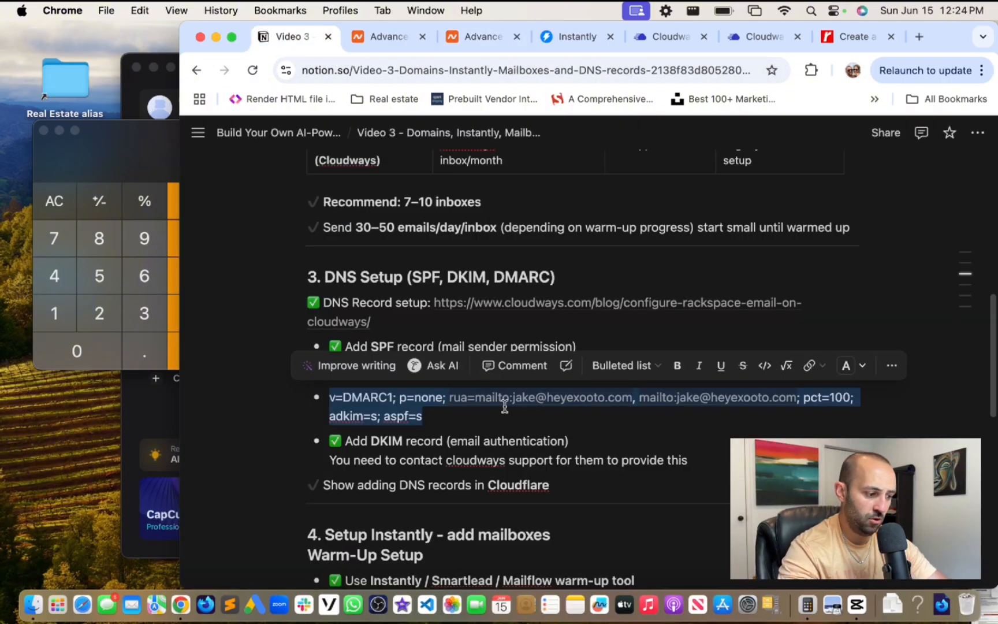
left_click(434, 417)
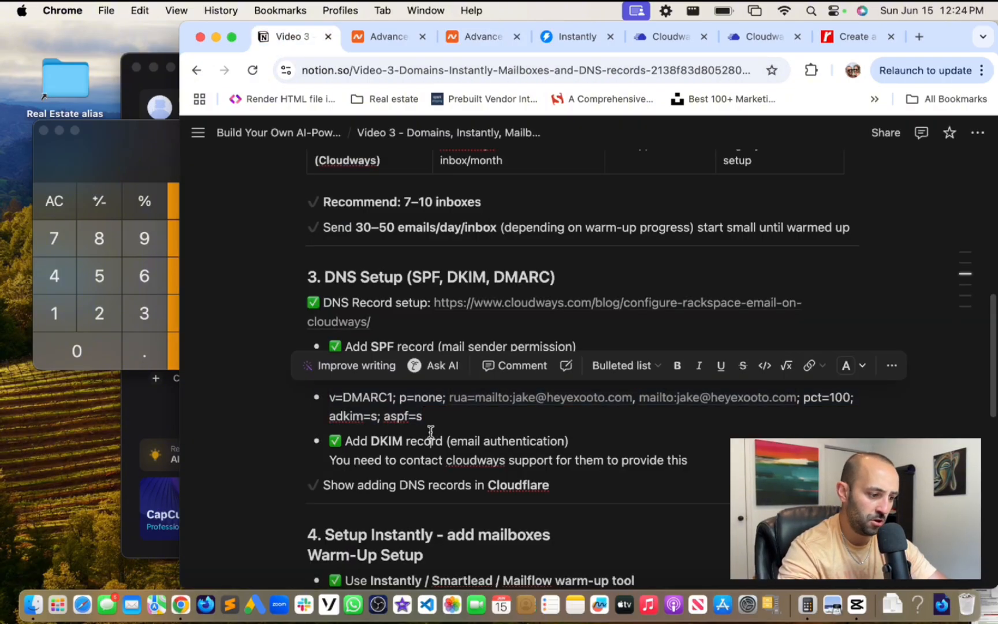
left_click(326, 399, "shift")
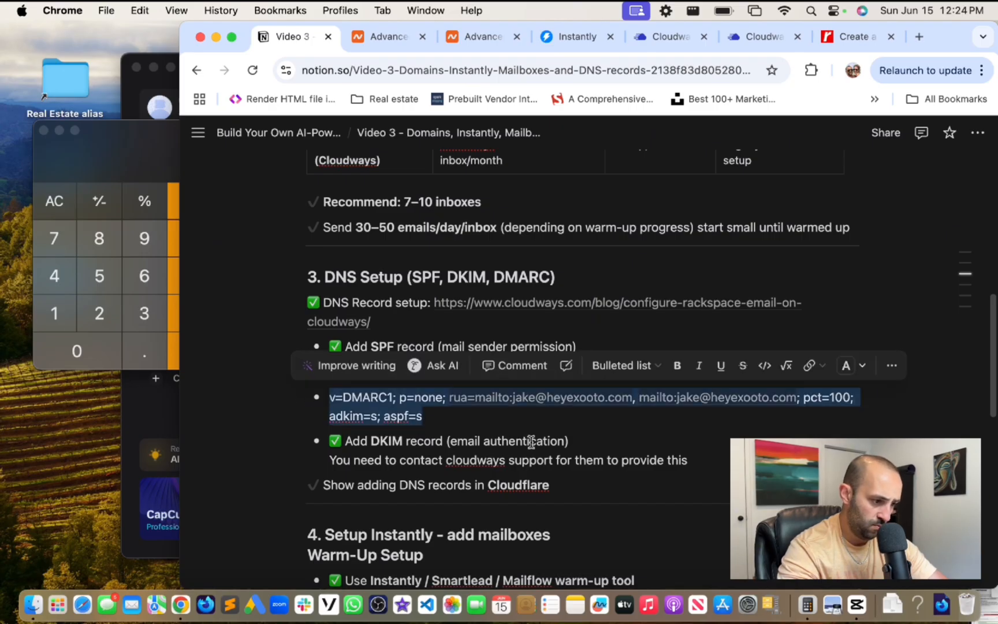
left_click(481, 37)
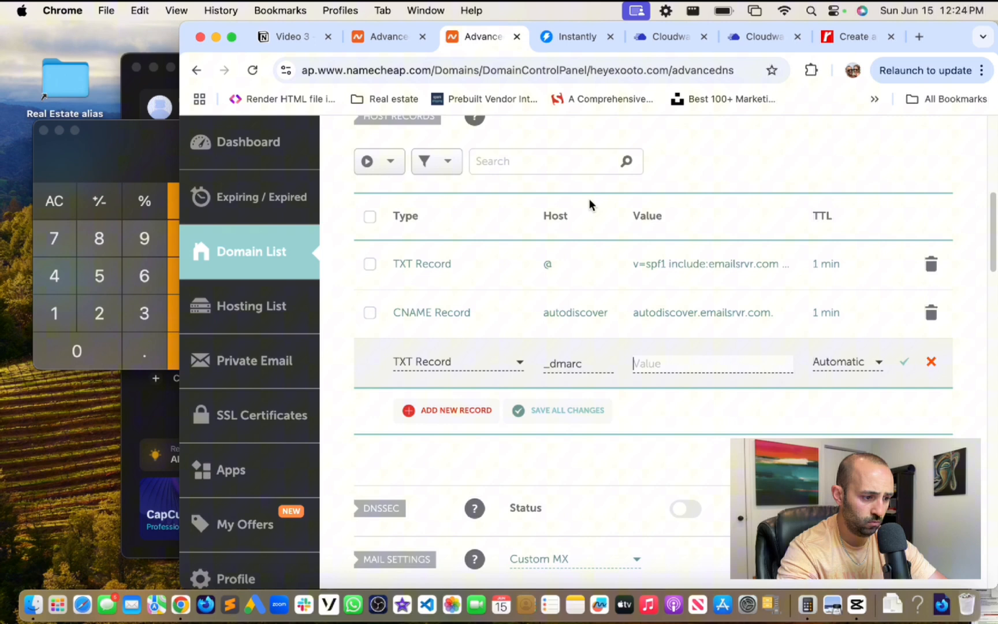
left_click(690, 365)
key("super+v")
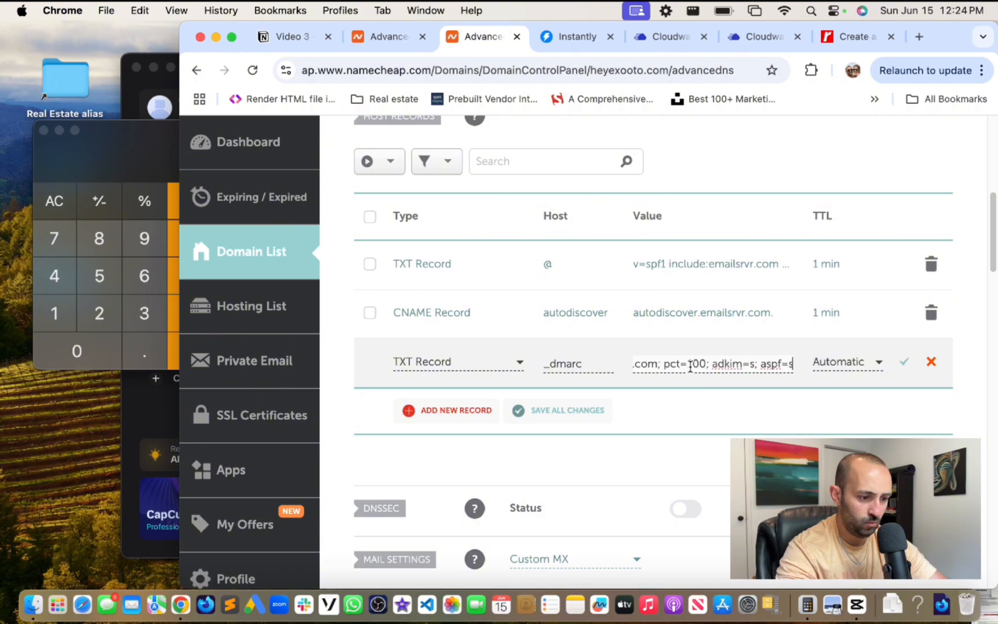
- Set the new _dmarc record's TTL to 1 min
left_click(366, 45)
left_click(474, 43)
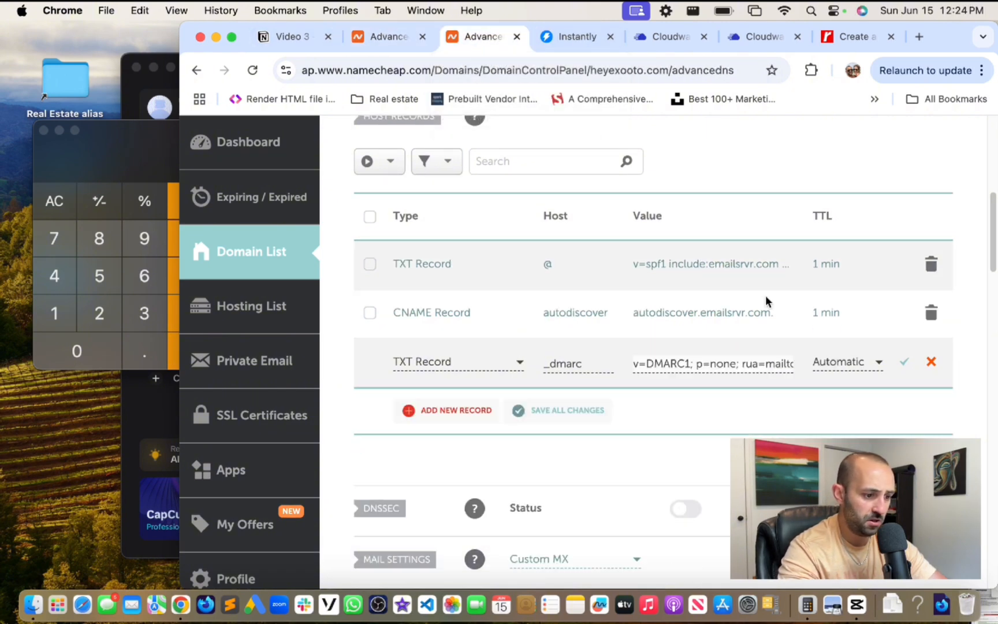
left_click(848, 364)
scroll(839, 447, "down", 1)
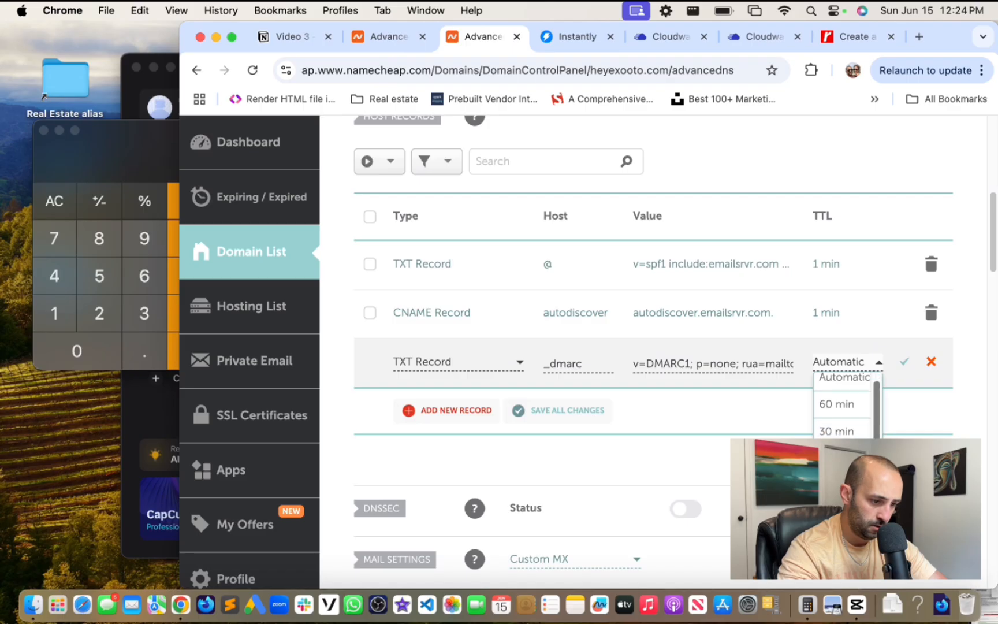
left_click(837, 492)
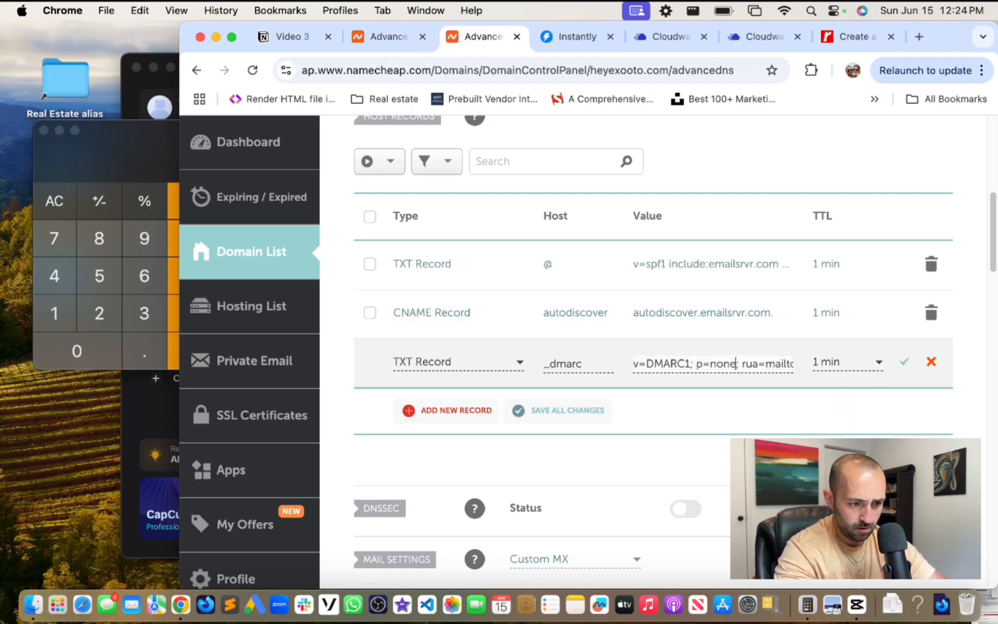
- Check the pasted v=DMARC1; p=none value, save the record, and glance at getexooto.com's DNS
key("Right")
key("Right")
key("Right")
key("Right")
key("Right")
key("Right")
key("Right")
key("Right")
key("Right")
key("Right")
key("Right")
key("Right")
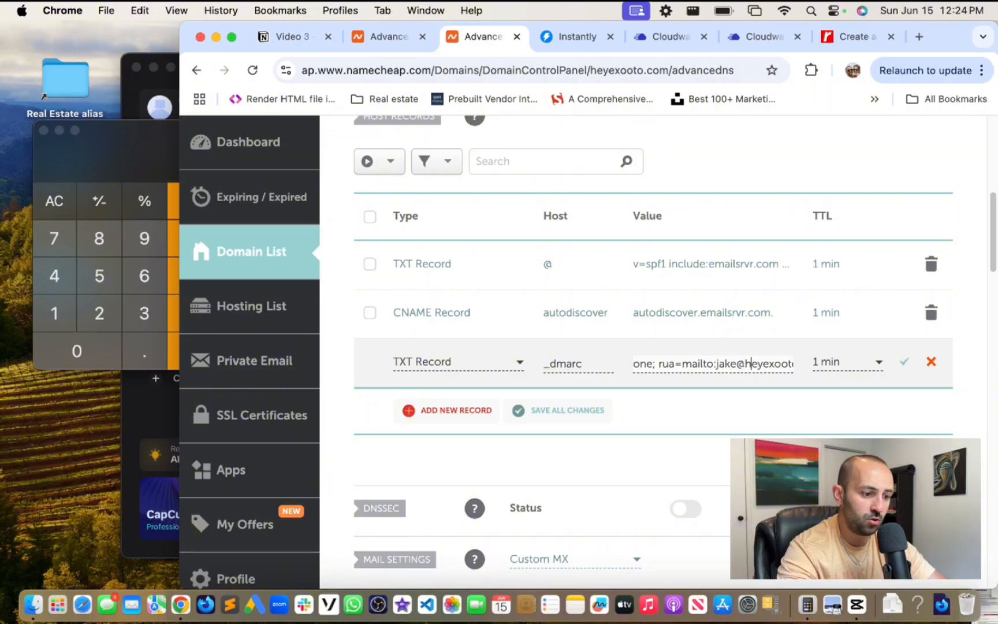
key("Right")
key("Right")
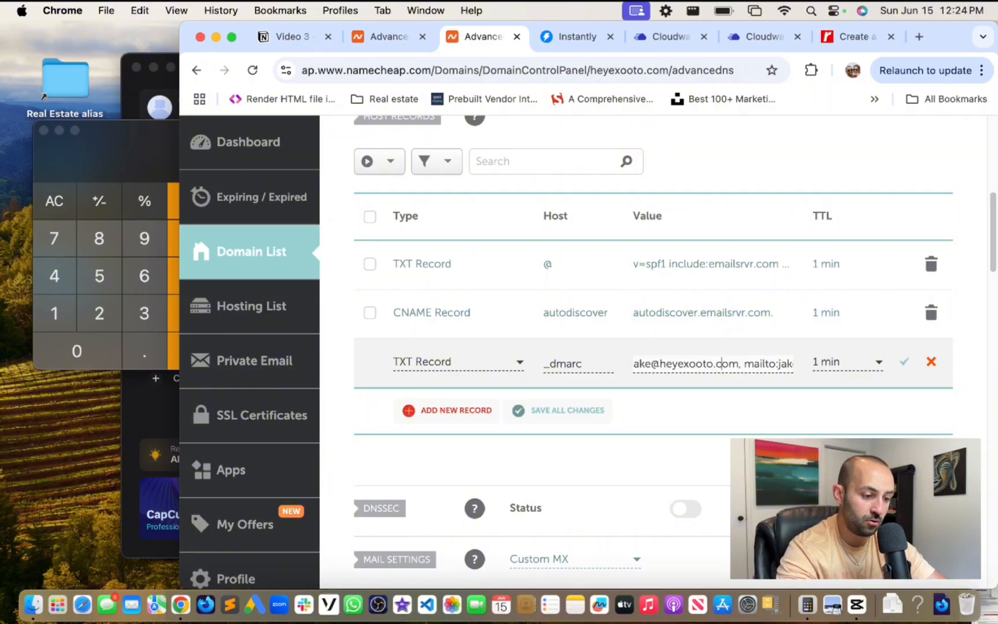
key("Right")
key("Right")
key("Right")
key("Right")
key("Right")
key("Right")
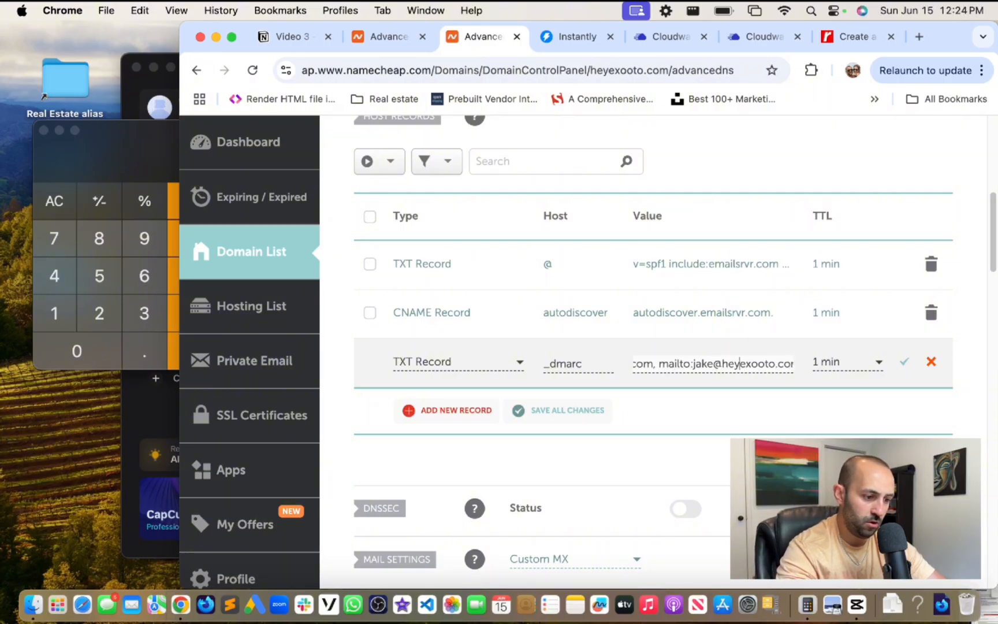
key("Right")
key("Right")
key("Right")
key("Right")
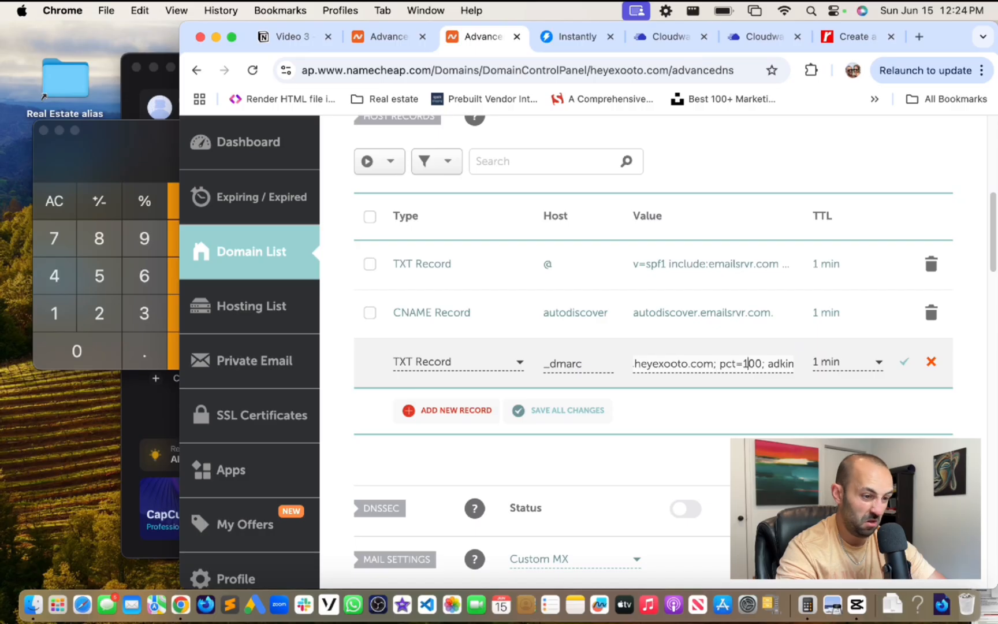
key("Right")
key("Right")
key("Right")
key("Right")
key("Right")
key("Right")
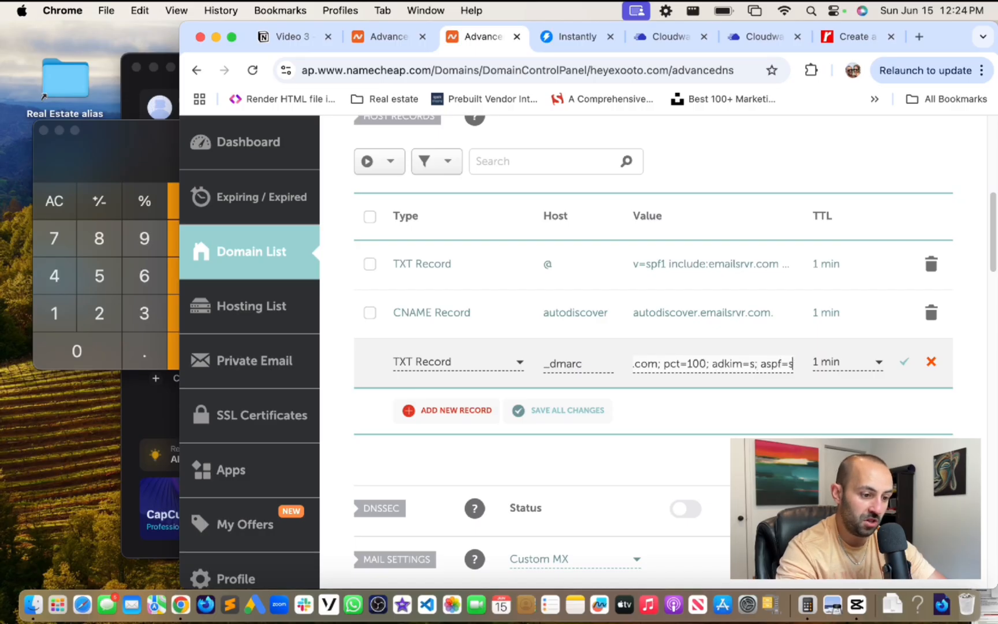
left_click(905, 361)
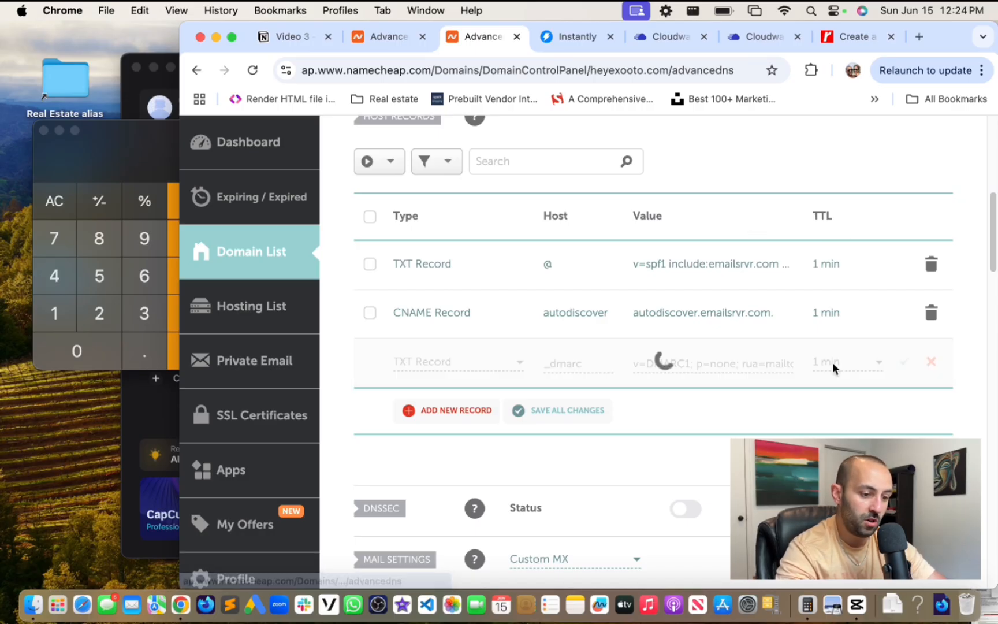
left_click(413, 38)
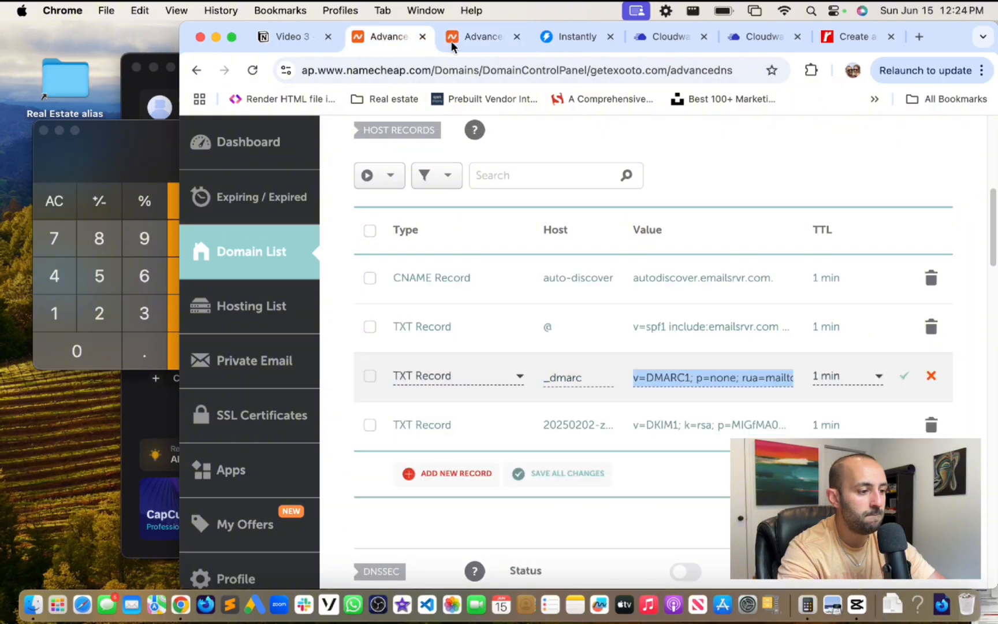
left_click(486, 37)
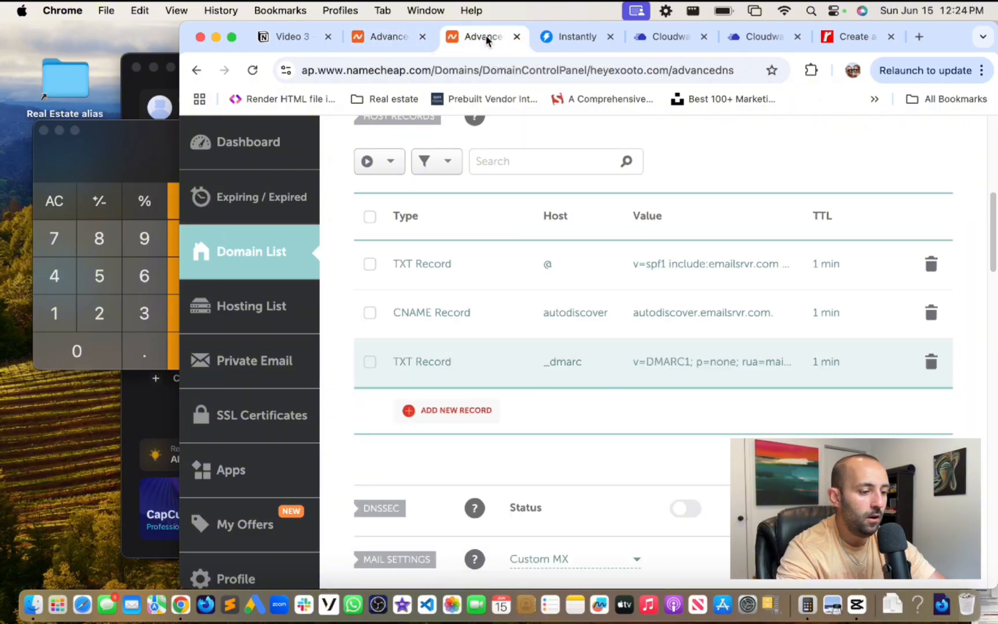
- Check both domains' DNS tabs, then search the Cloudways Rackspace setup guide for 'dkim'
left_click(383, 38)
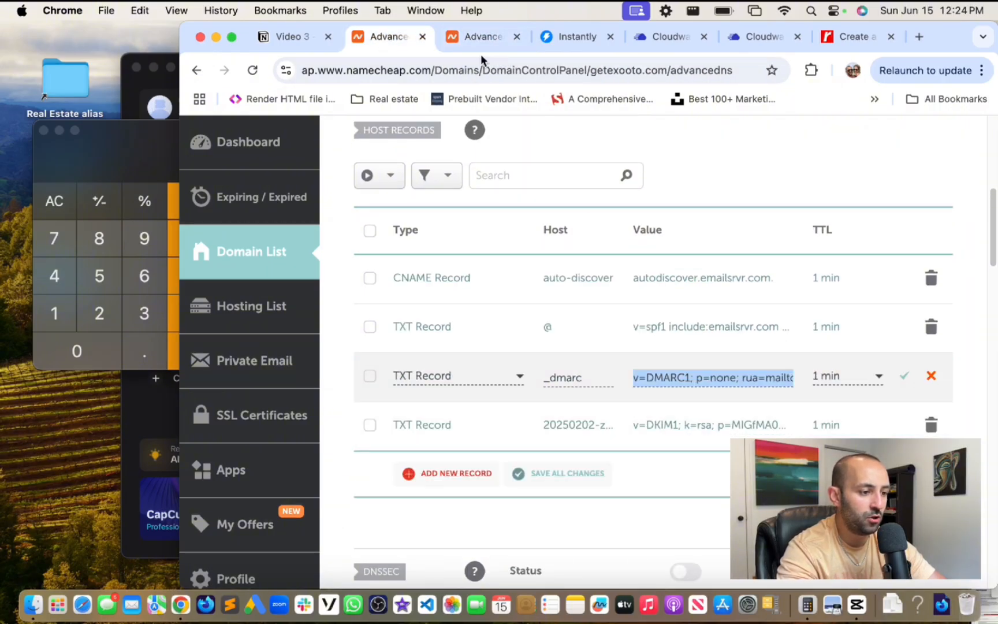
left_click(481, 36)
left_click(764, 37)
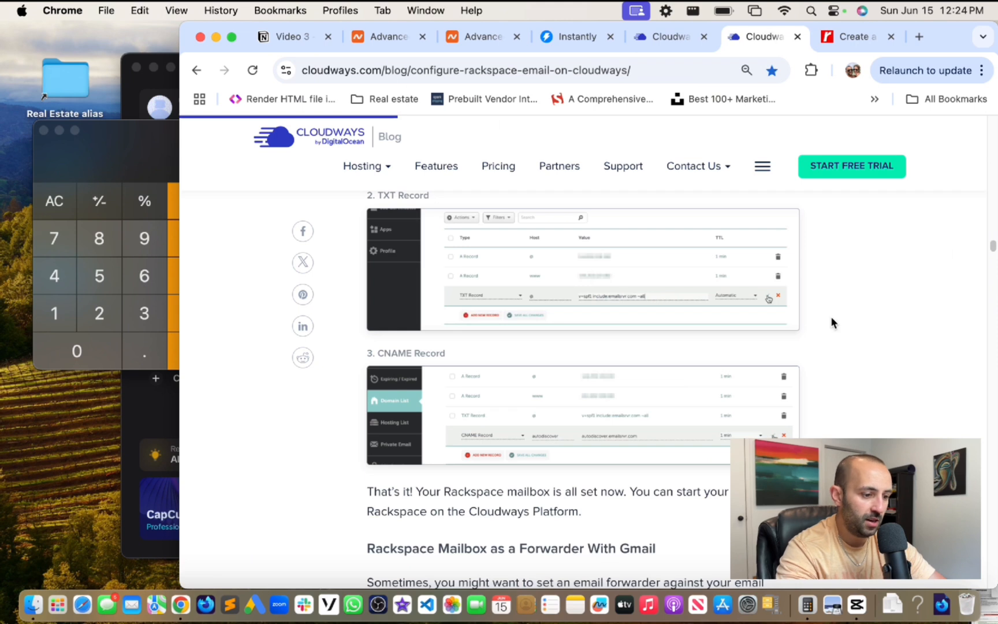
key("cmd+f")
type("dk")
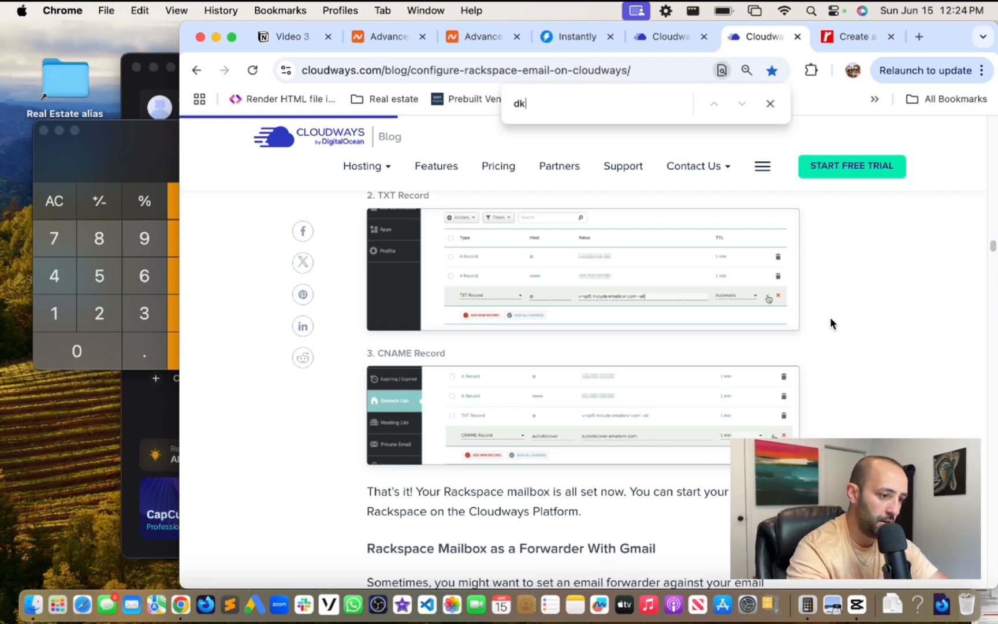
type("im")
key("BackSpace")
key("BackSpace")
key("BackSpace")
key("BackSpace")
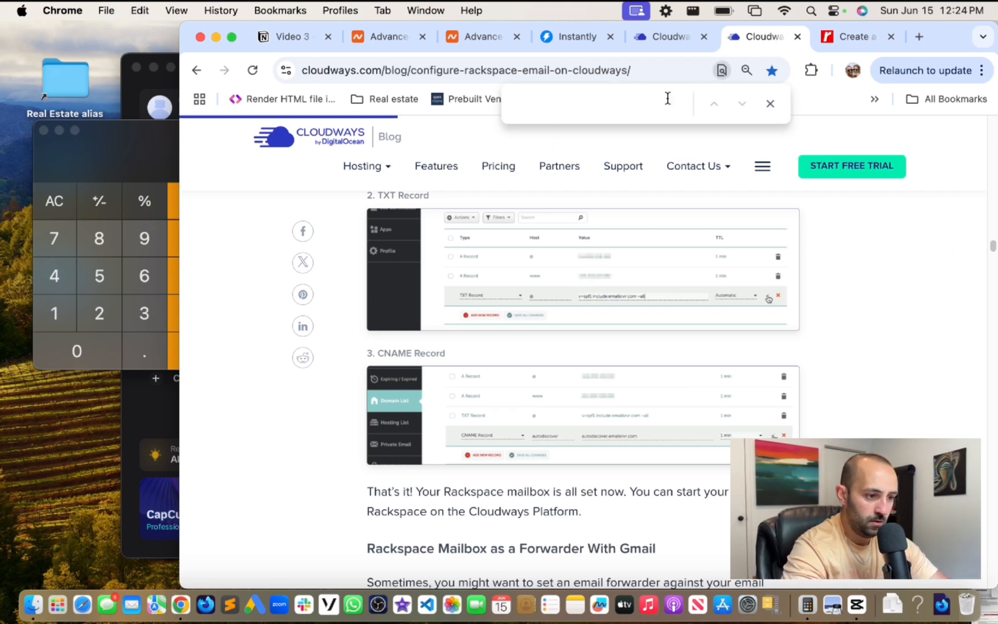
- Search Google for 'dkim setup cloudways' and open Cloudways' Mailgun SPF and DKIM article
left_click(632, 64)
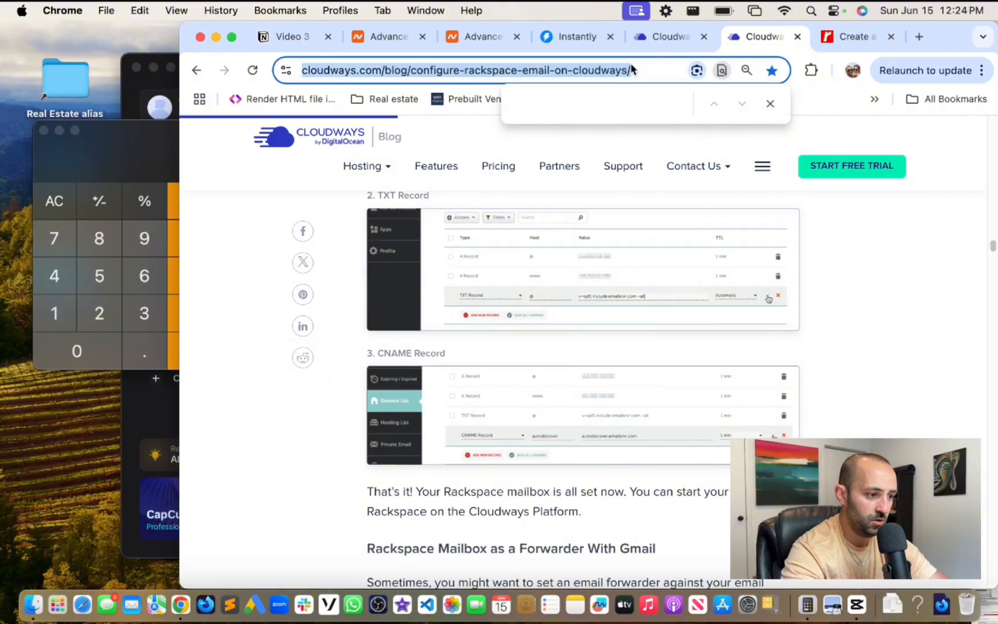
type("dkim setup cloudways")
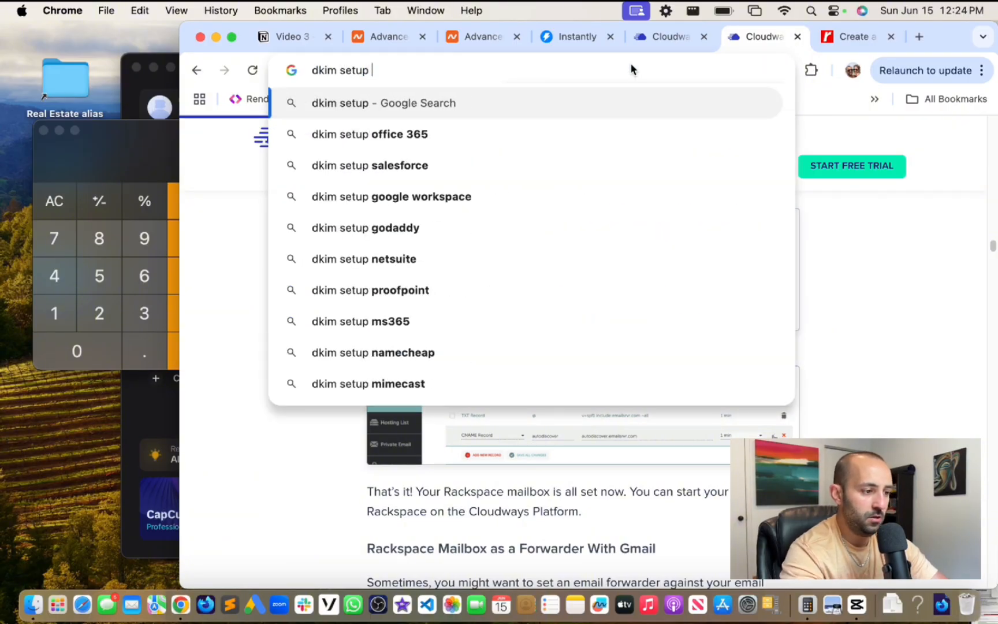
key("Return")
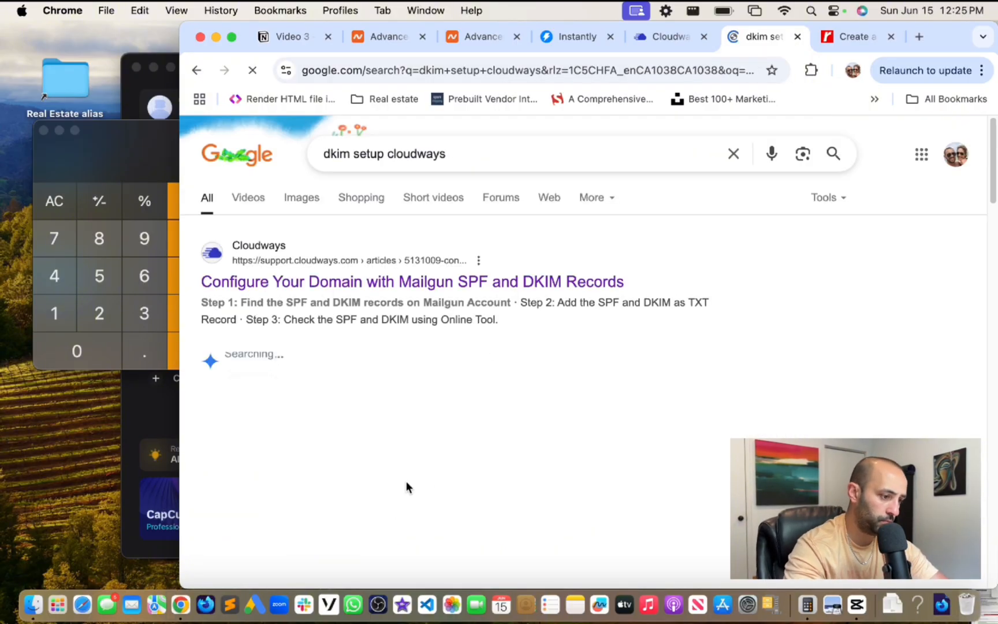
left_click(474, 286)
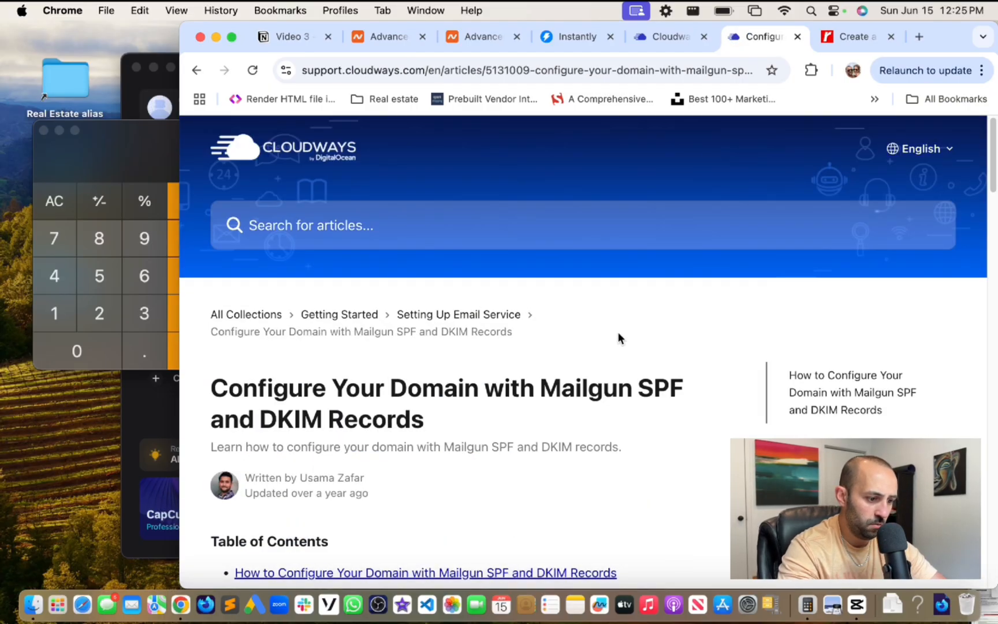
scroll(618, 335, "down", 5)
scroll(619, 334, "down", 6)
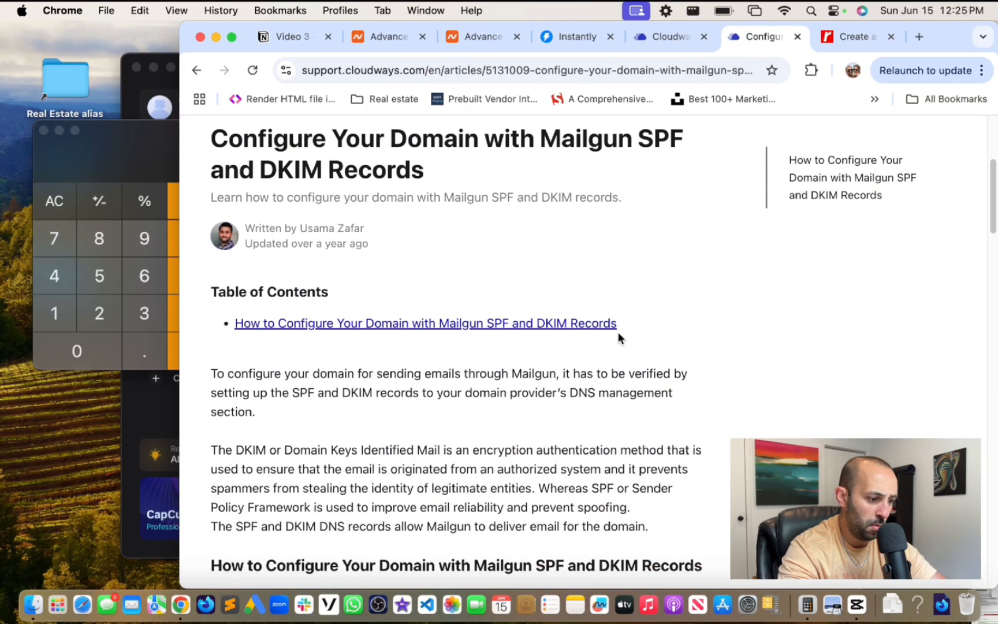
scroll(619, 338, "down", 10)
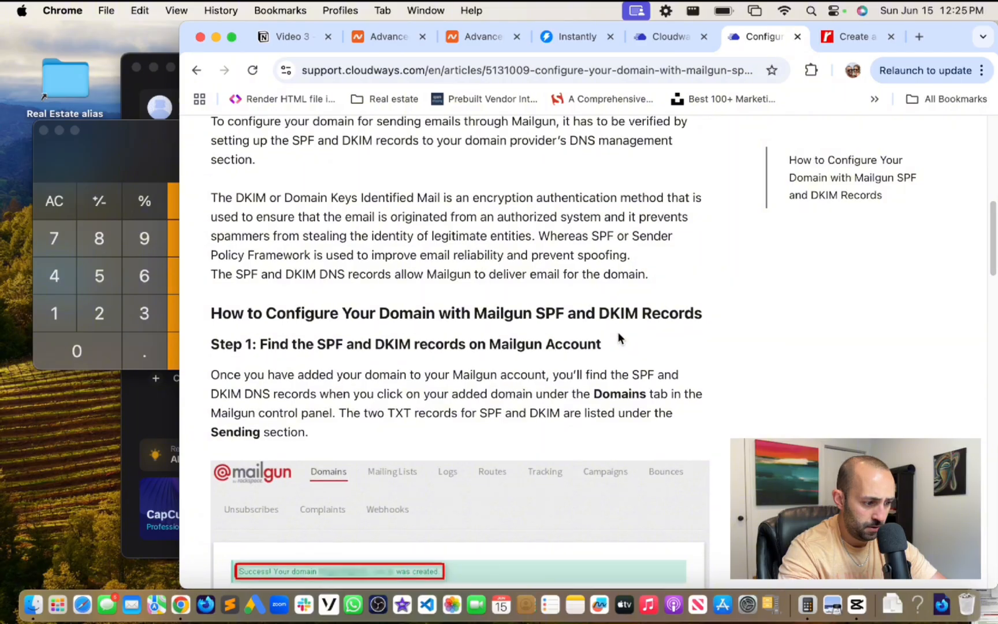
scroll(618, 338, "down", 3)
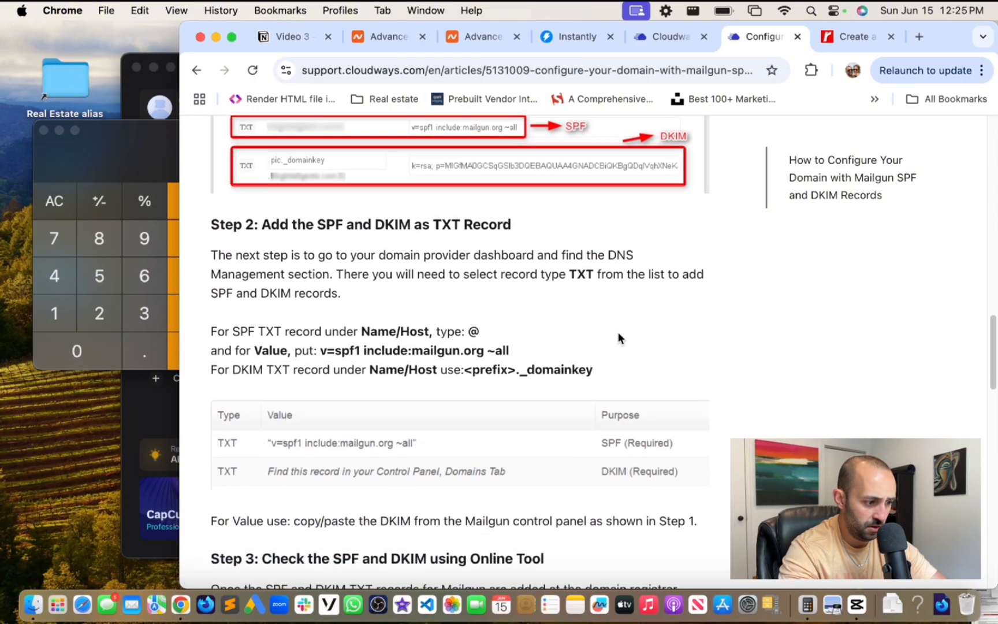
- Step through the DKIM mentions in the Mailgun article, then return to the search results
key("super+f")
type("dkim")
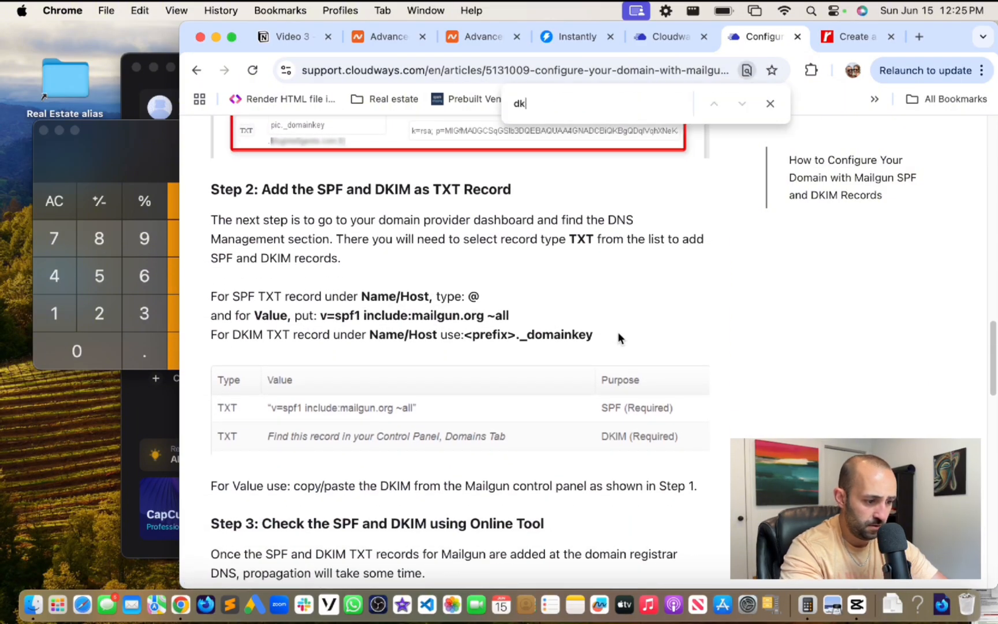
key("Return")
key("Return")
key("Return")
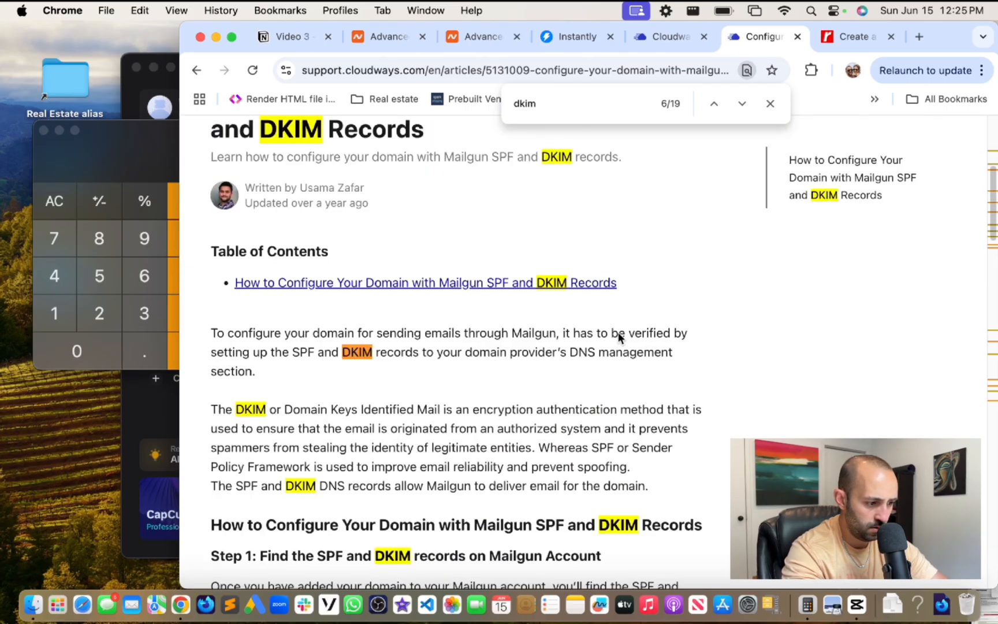
key("Return")
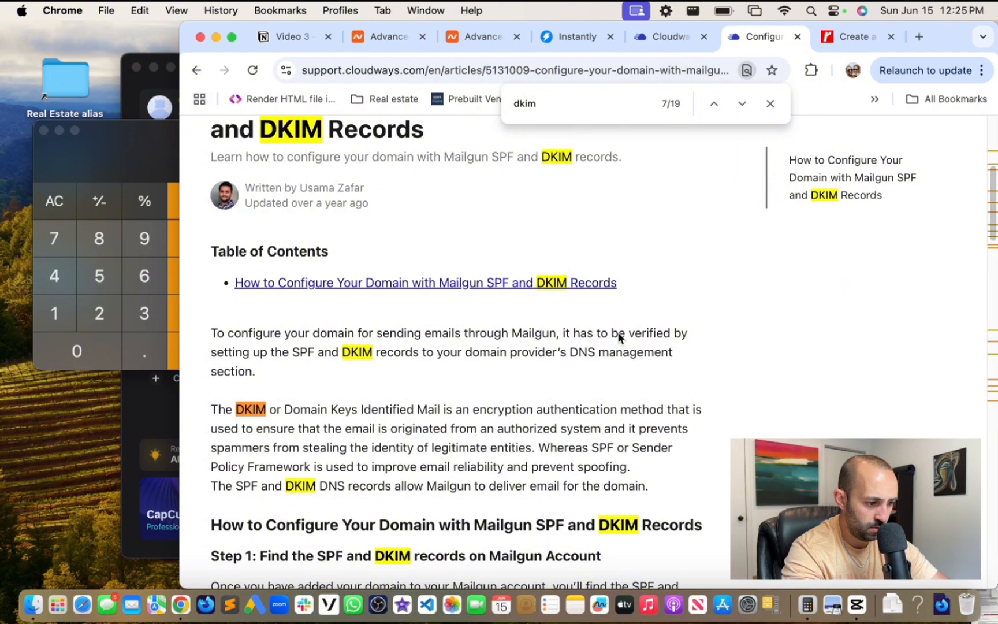
key("Return")
key("Return")
scroll(618, 338, "down", 3)
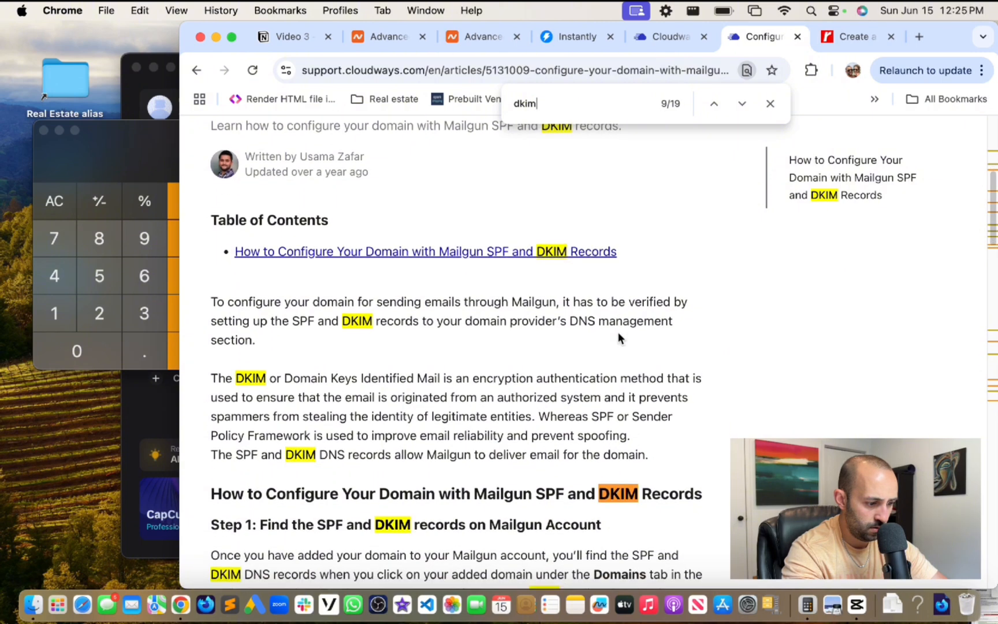
scroll(617, 332, "down", 5)
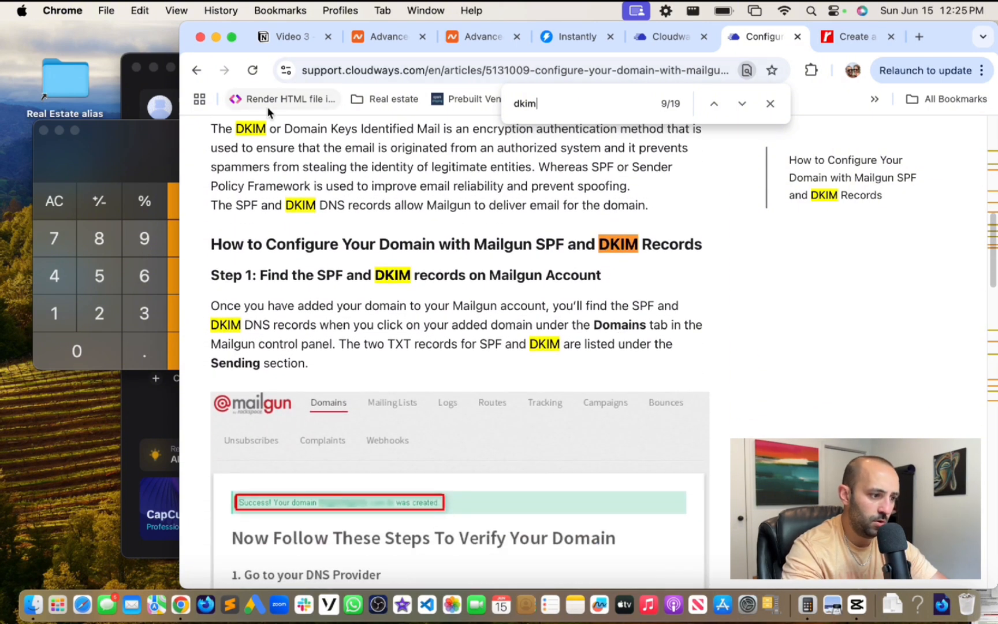
left_click(198, 71)
- Add 'rackspace' to the DKIM search and open the 'How to Use Rackspace Email Add-on' article
left_click(464, 145)
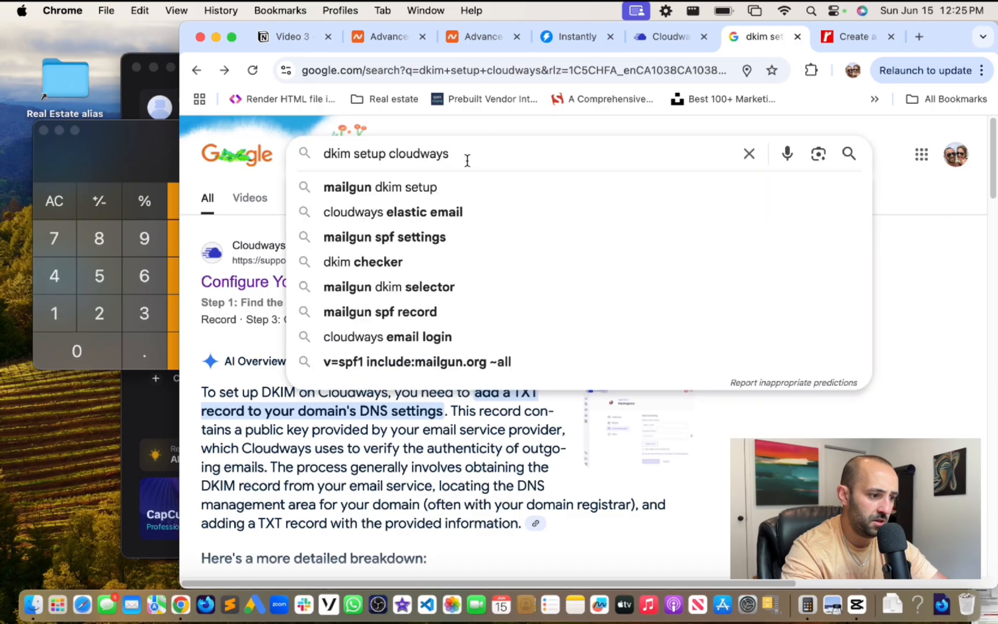
type("rackspace")
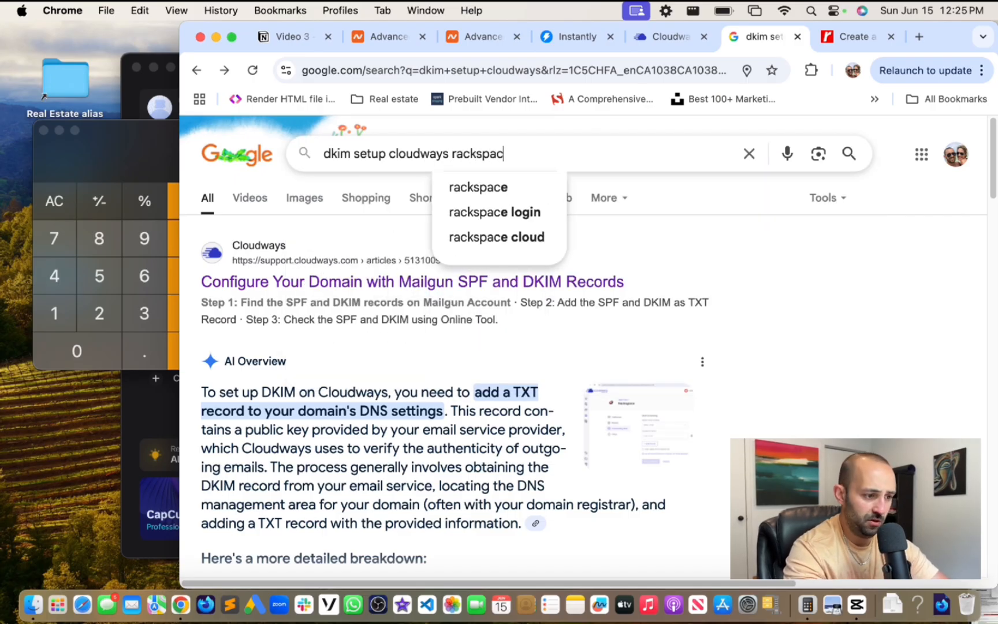
key("Return")
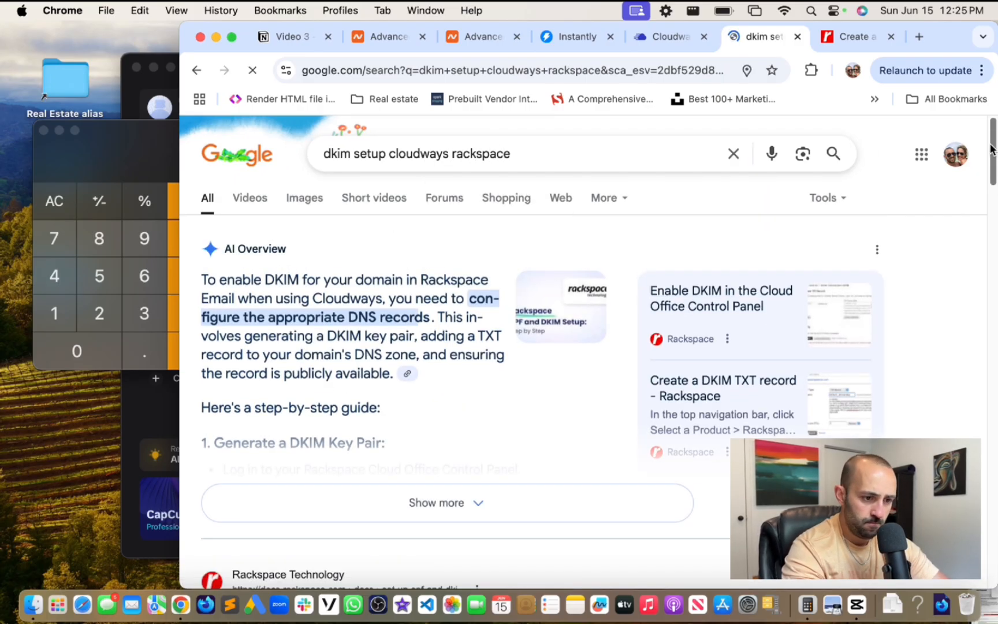
scroll(995, 173, "down", 5)
scroll(995, 173, "down", 9)
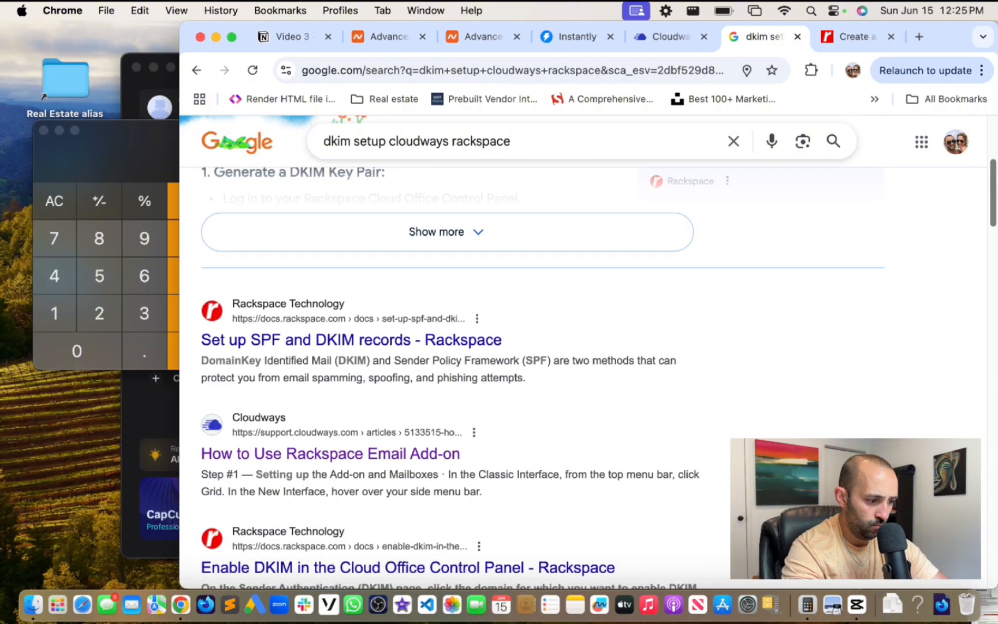
left_click(333, 249)
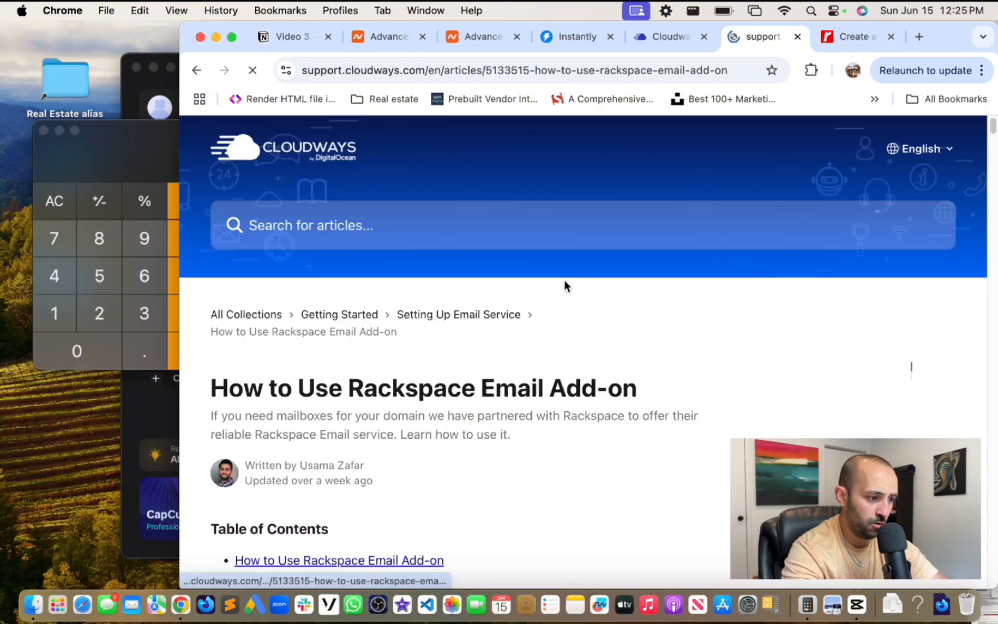
- Find 'dkim' in the Rackspace add-on article and copy the article's URL
key("super+f")
type("dkim")
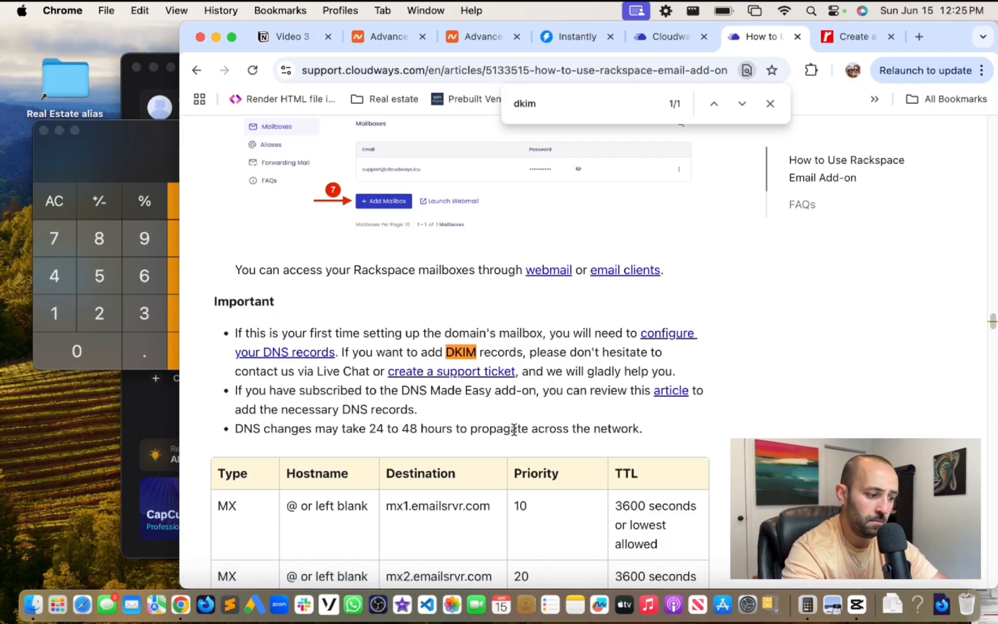
scroll(513, 430, "down", 3)
scroll(514, 428, "down", 1)
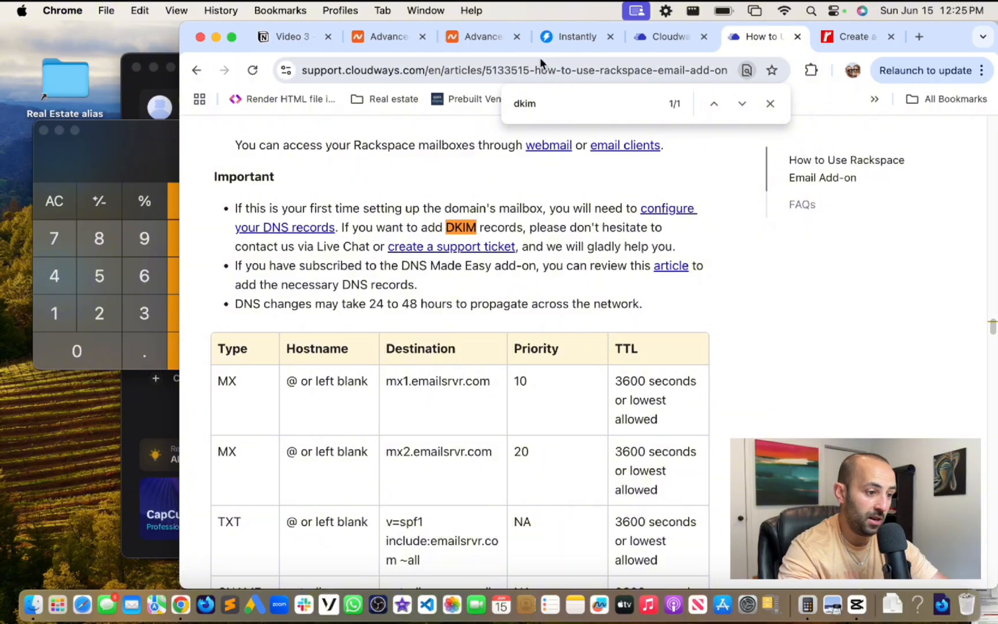
left_click(624, 70)
key("super+c")
- Paste the Rackspace add-on article link below the DNS Record setup link in the Video 3 notes
left_click(283, 36)
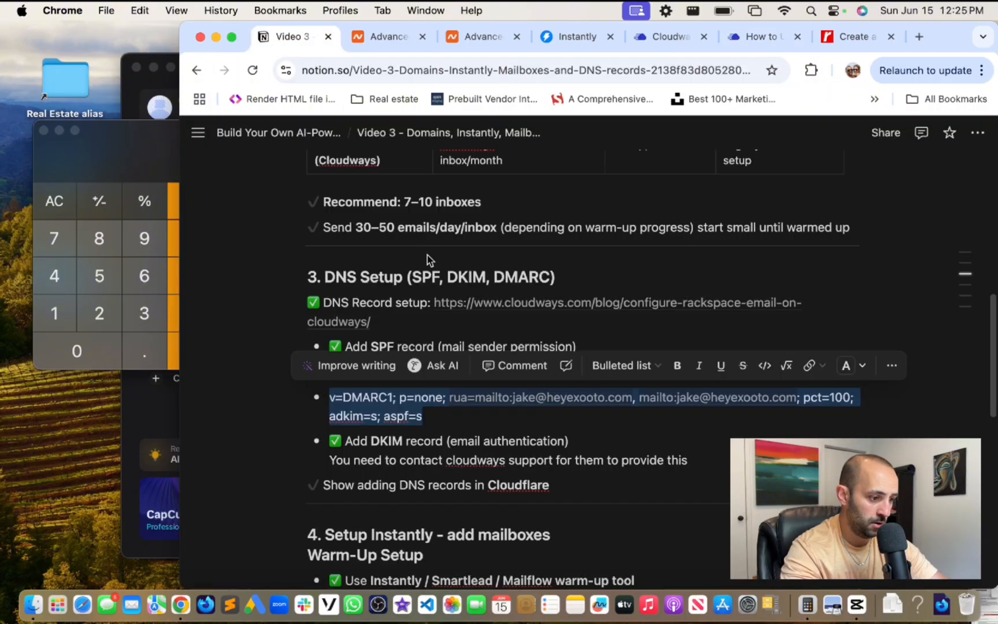
left_click(433, 324)
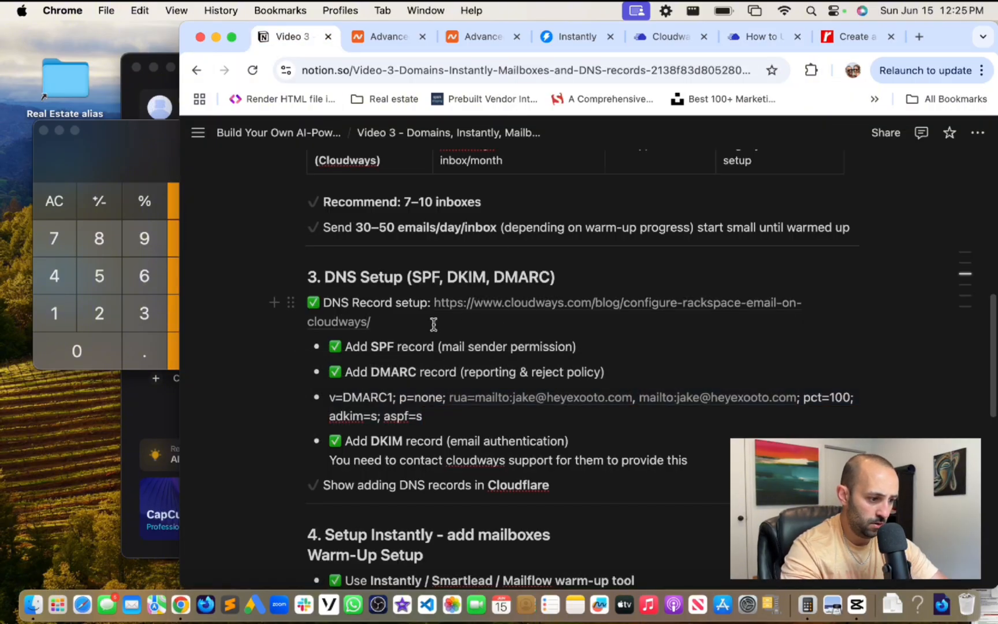
key("Return")
key("Return")
key("super+v")
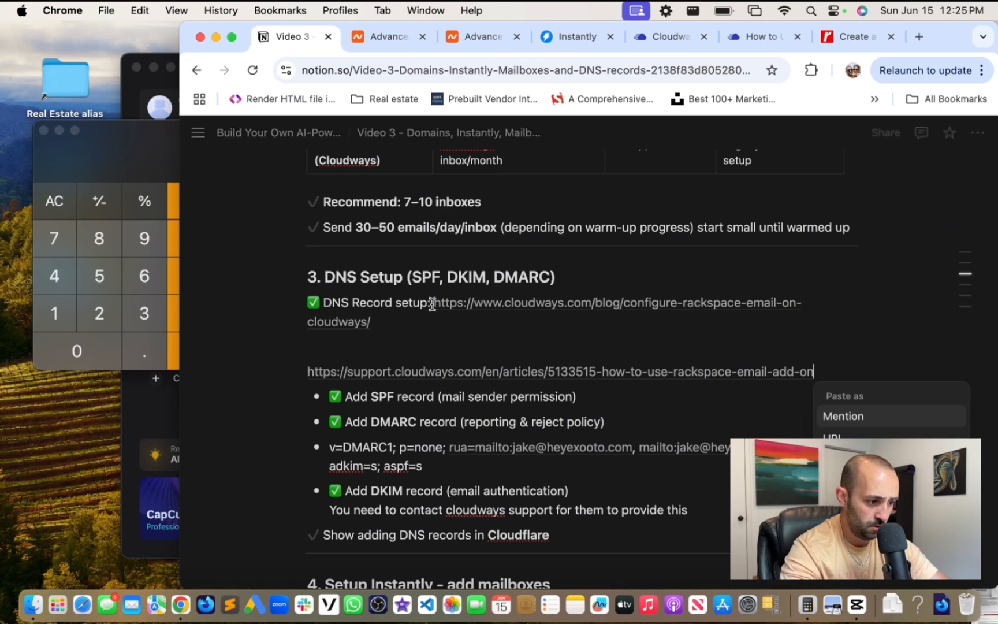
left_click(401, 346)
key("BackSpace")
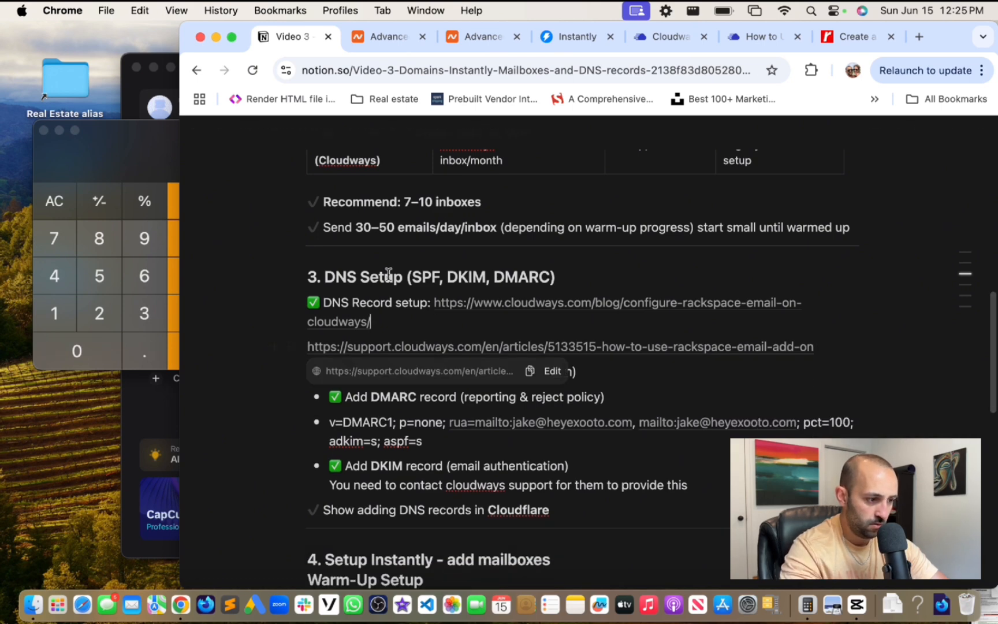
left_click(756, 37)
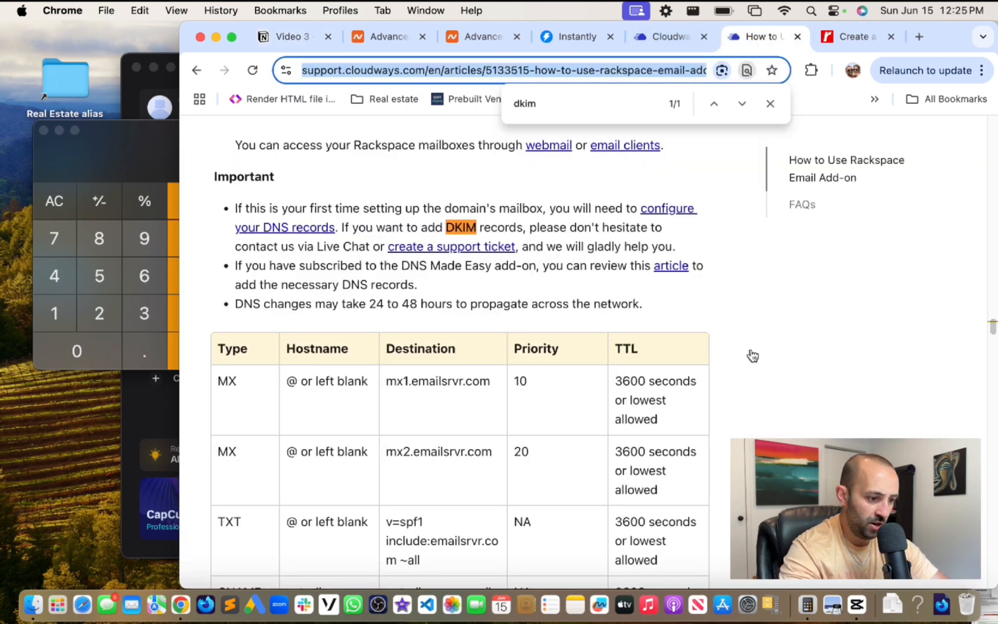
- Close the DKIM page search, scroll the Cloudways article to its FAQs, and show heyexooto.com's DNS records
left_click(728, 368)
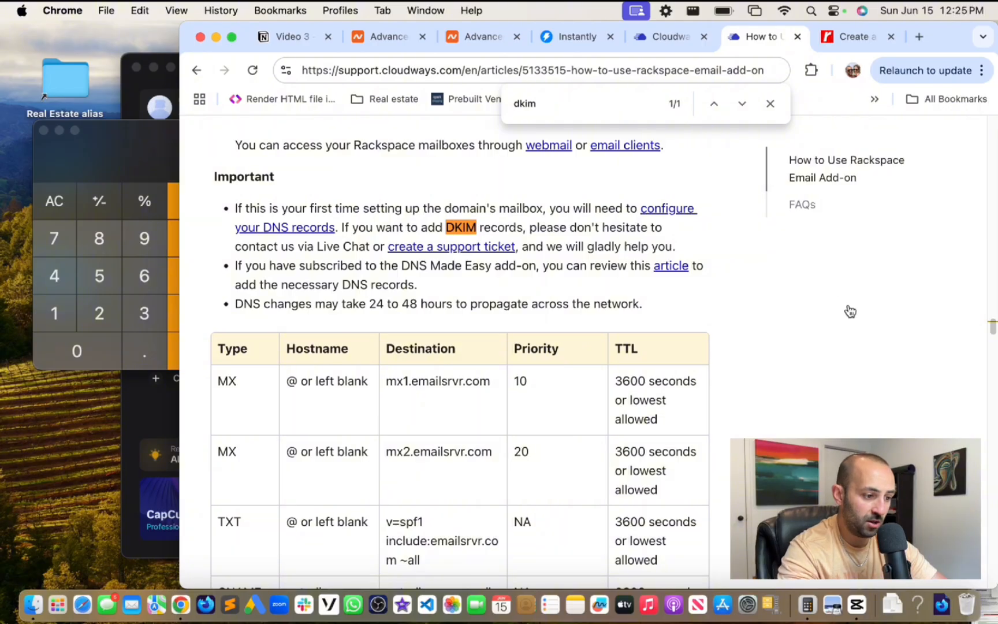
left_click(771, 104)
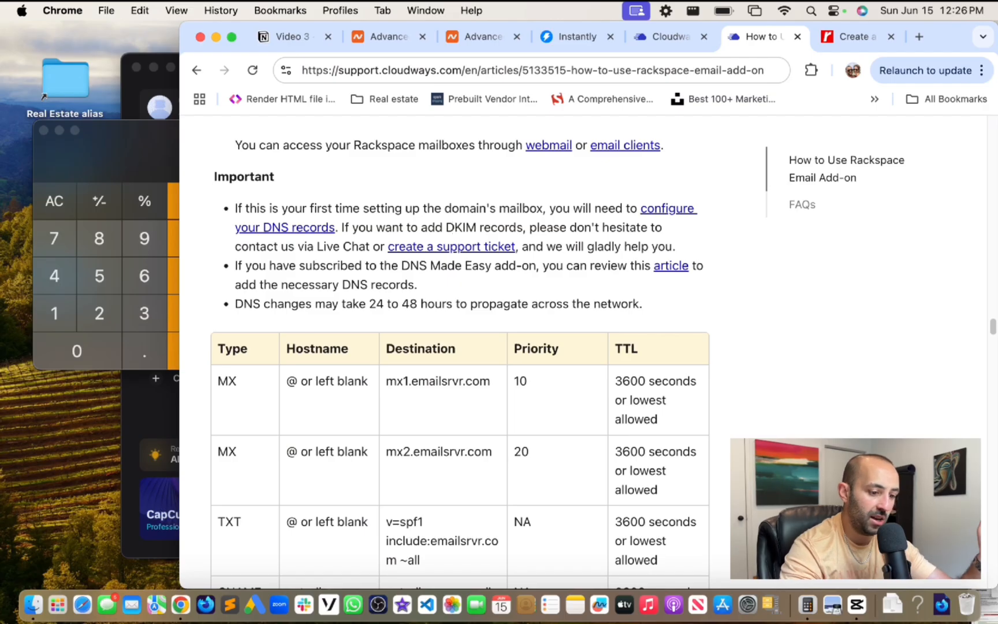
left_click_drag(992, 329, 988, 482)
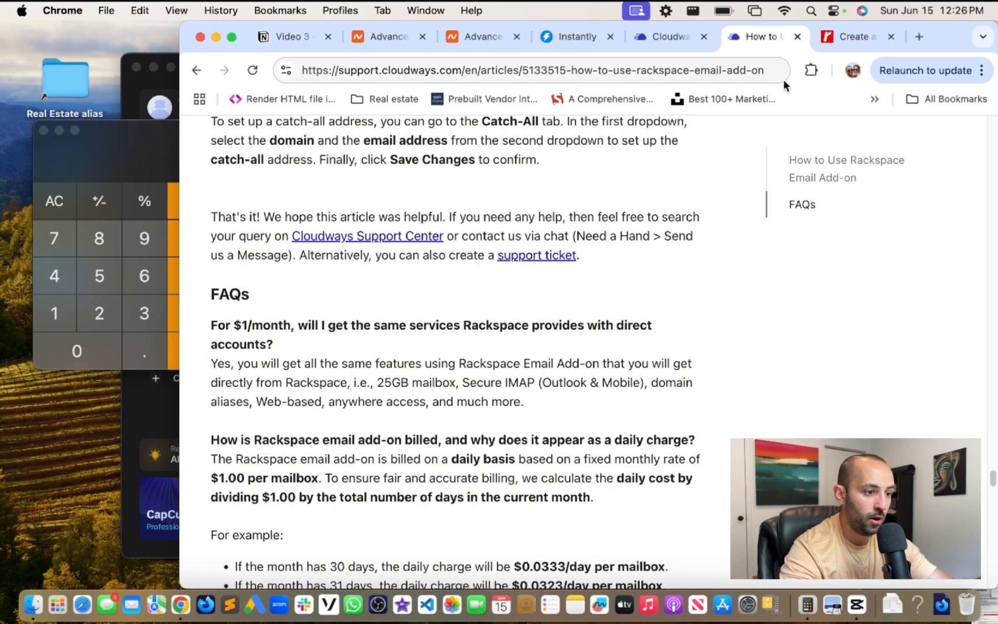
left_click(469, 36)
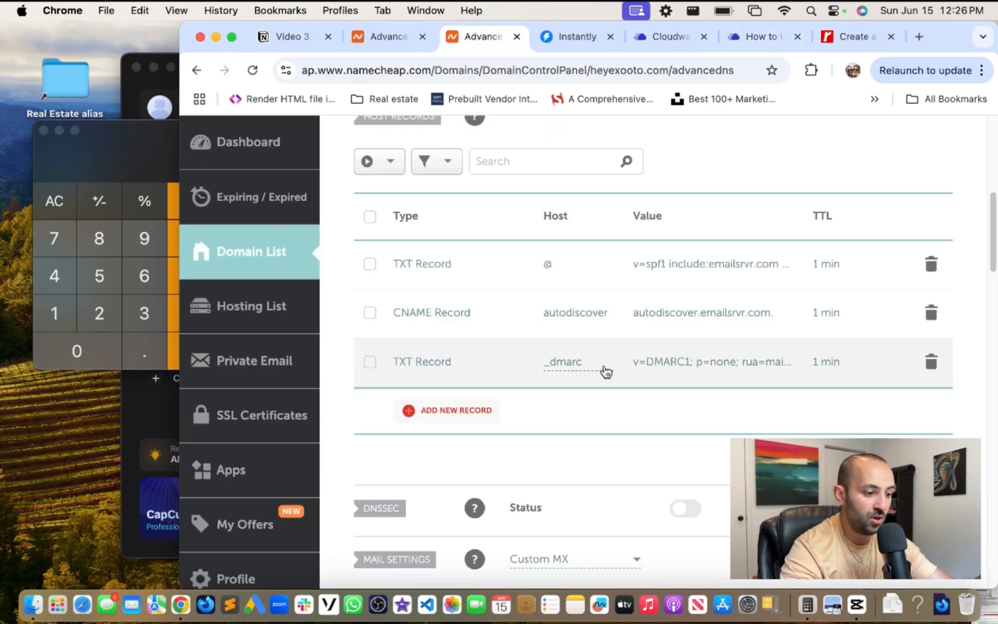
- Open getexooto.com's DKIM TXT record for editing and select its host and value text
left_click(381, 39)
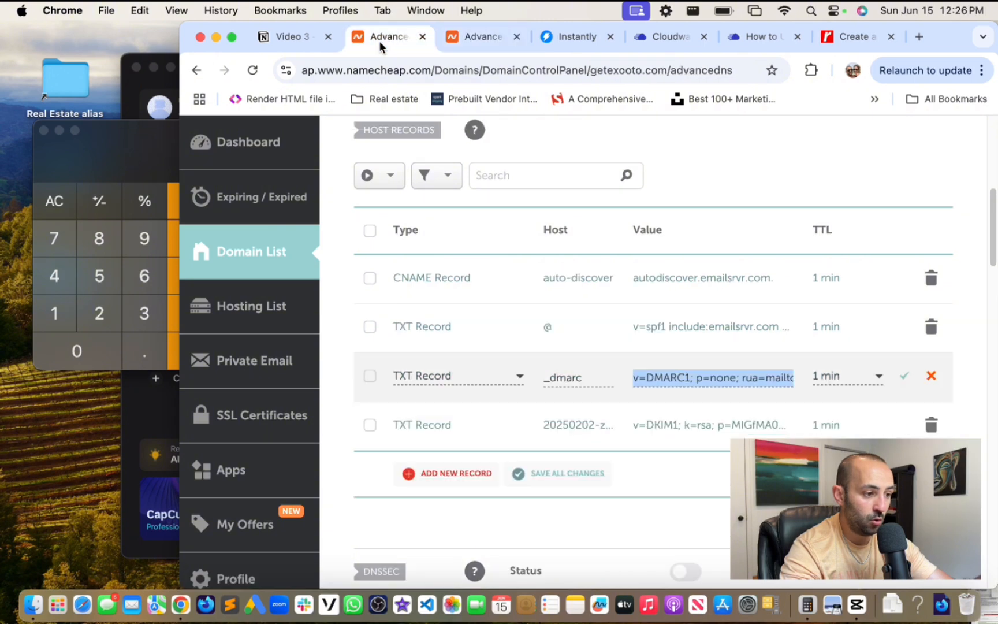
left_click(590, 428)
left_click_drag(612, 430, 532, 432)
left_click(715, 427)
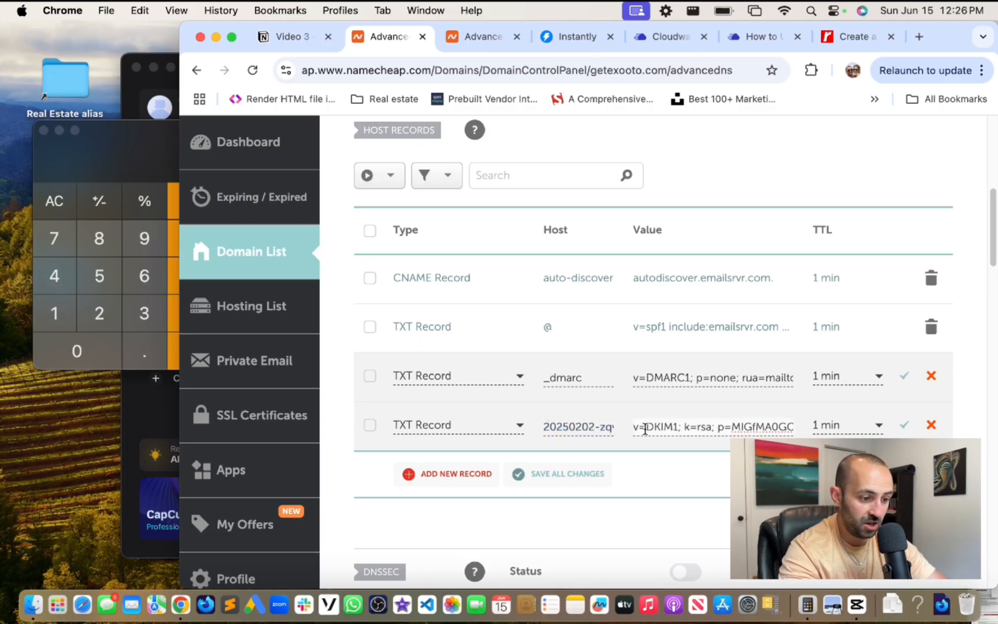
left_click_drag(638, 429, 816, 428)
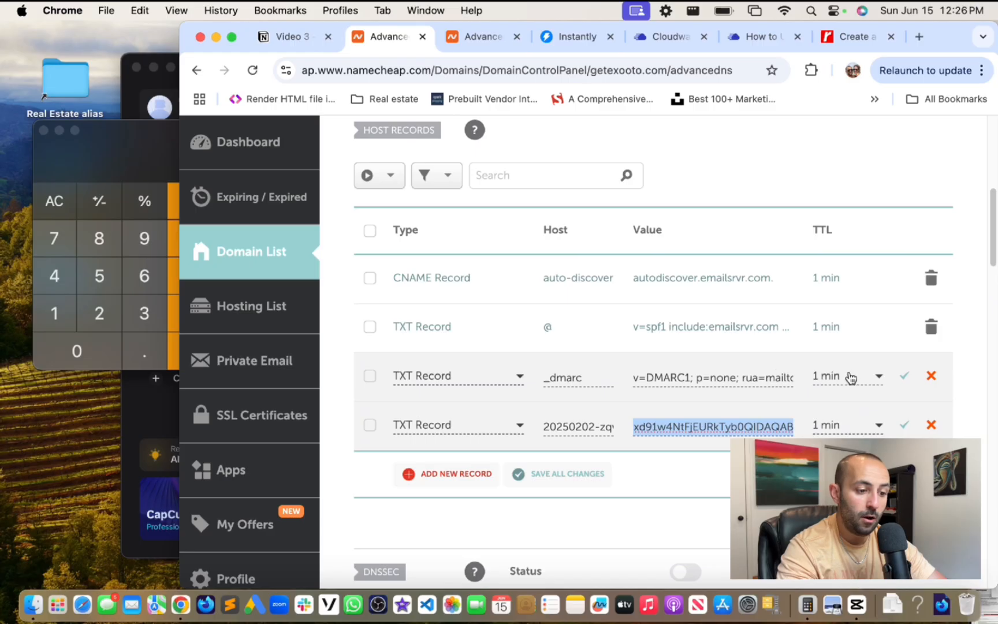
left_click(574, 428)
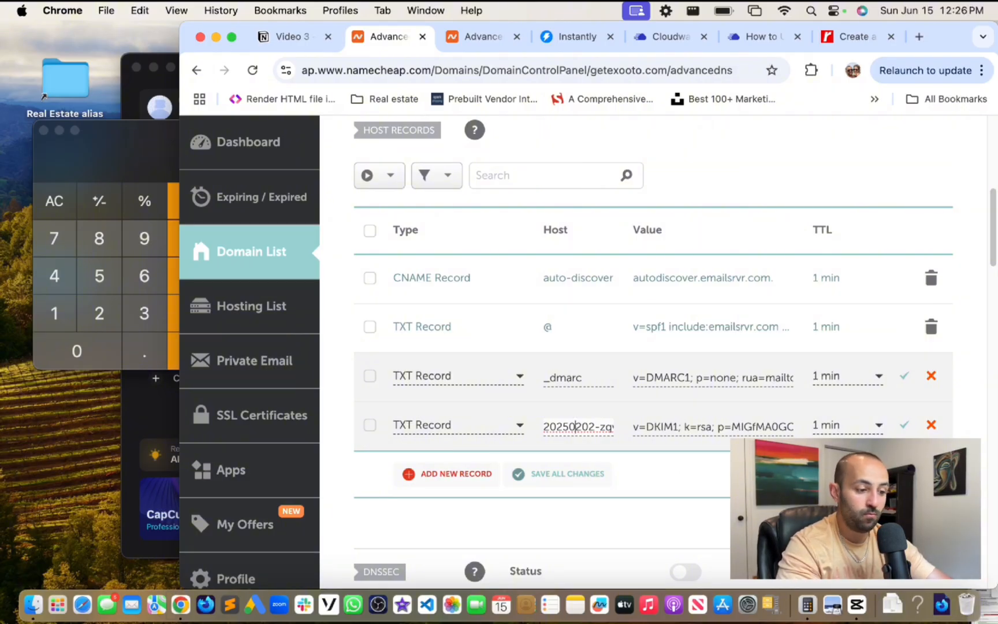
left_click_drag(560, 424, 709, 431)
left_click(711, 426)
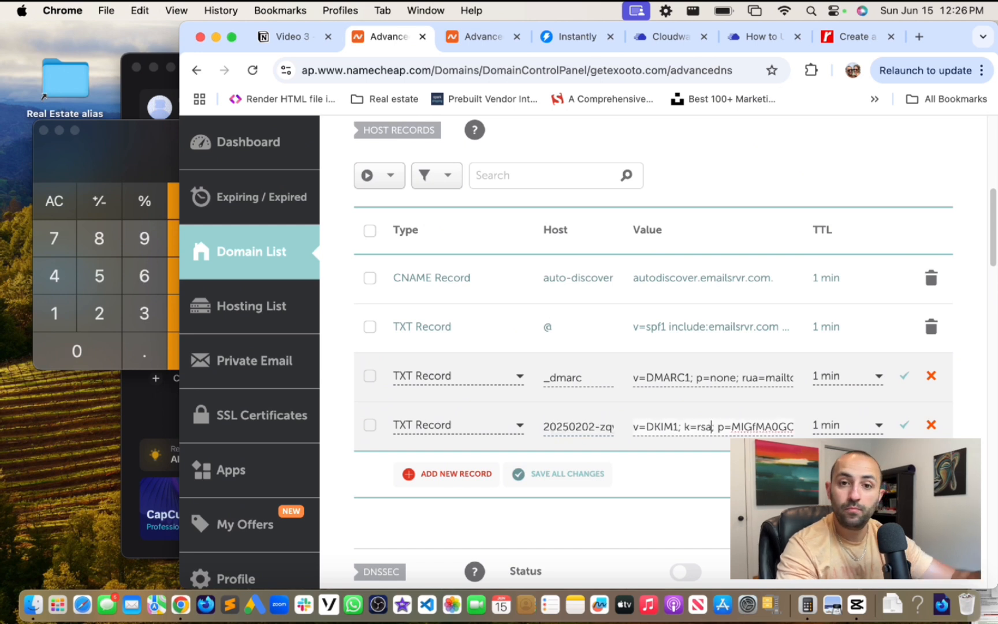
- Confirm heyexooto.com has no DKIM record, then return to getexooto.com's records
left_click(471, 36)
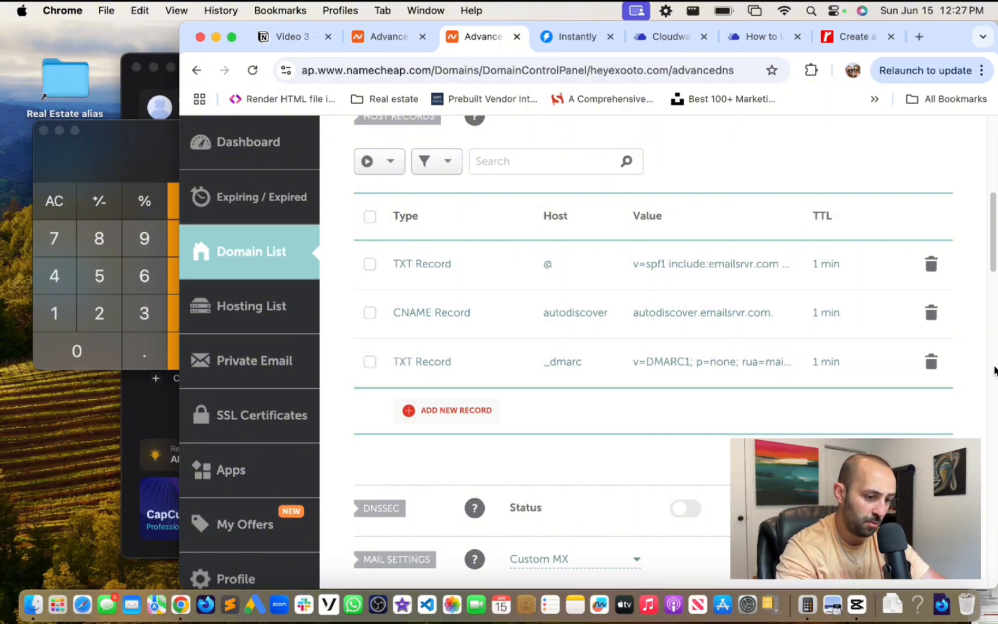
left_click_drag(990, 246, 991, 124)
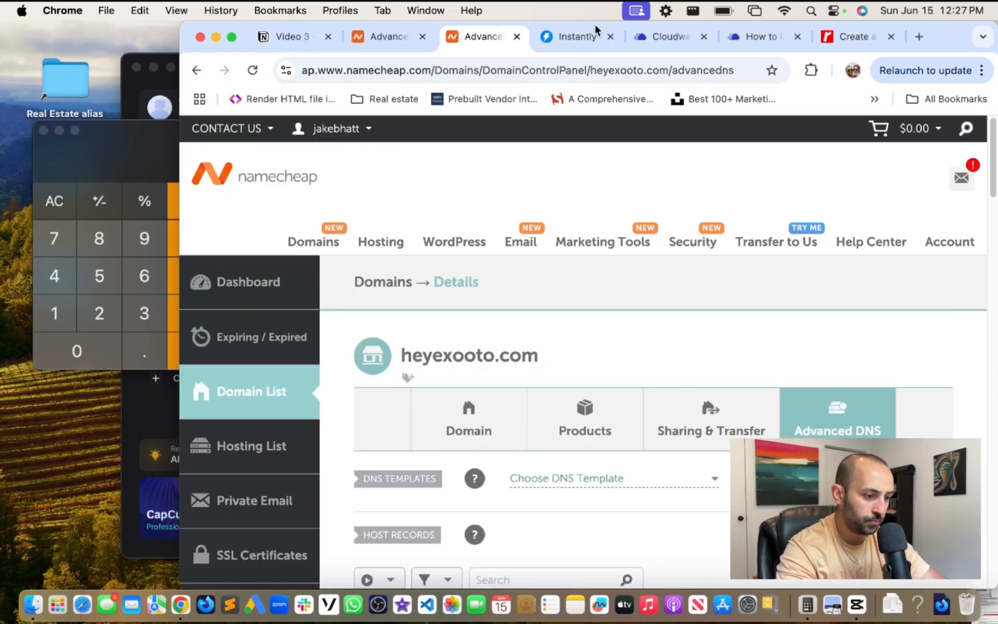
left_click(383, 40)
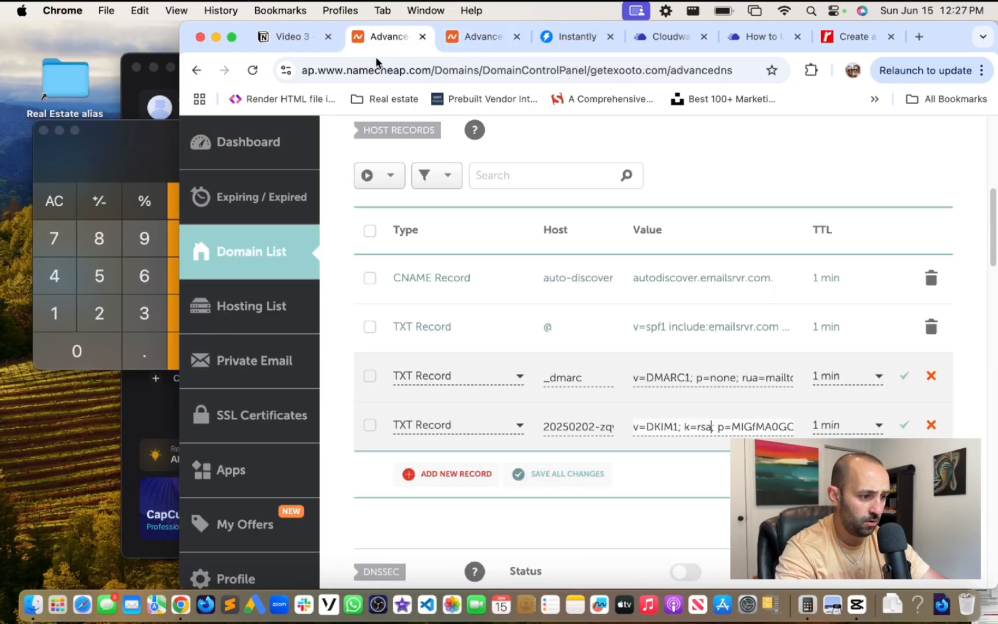
- Scroll the Notion notes down to the Setup Instantly section
left_click(285, 40)
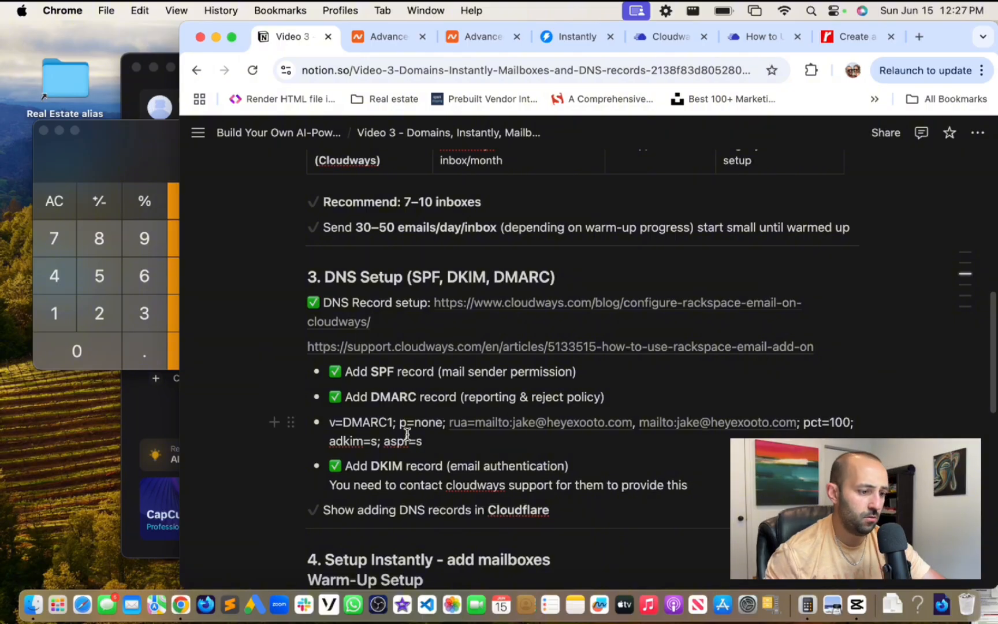
scroll(407, 327, "down", 3)
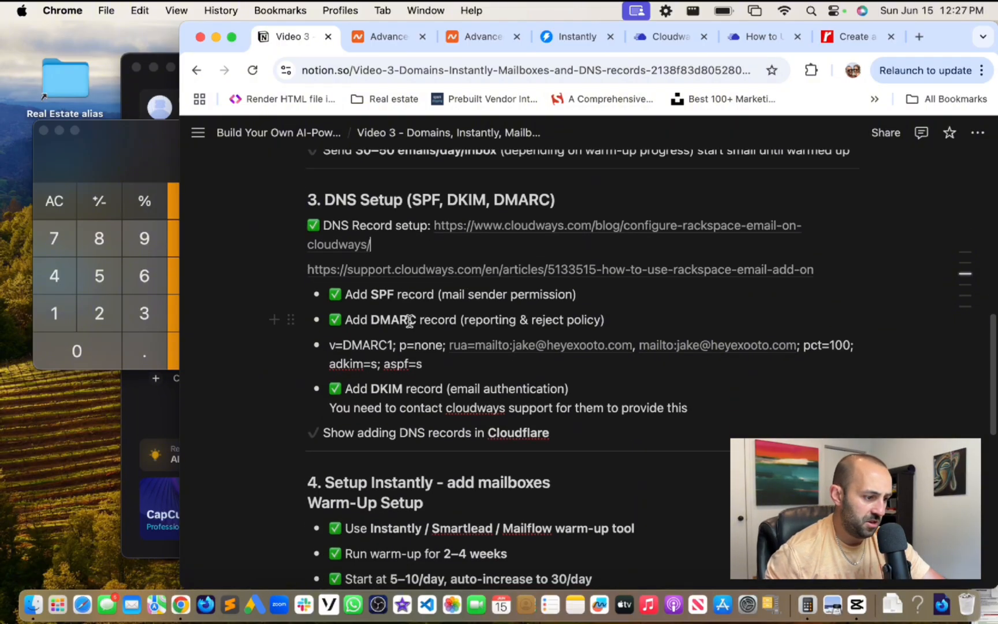
left_click(568, 251)
scroll(592, 259, "down", 2)
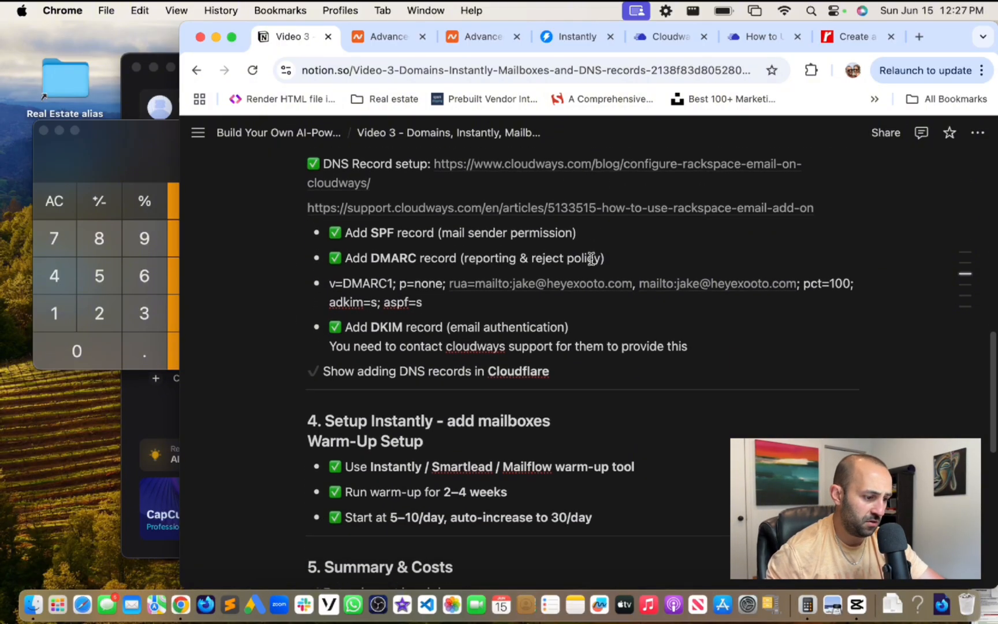
scroll(423, 261, "down", 3)
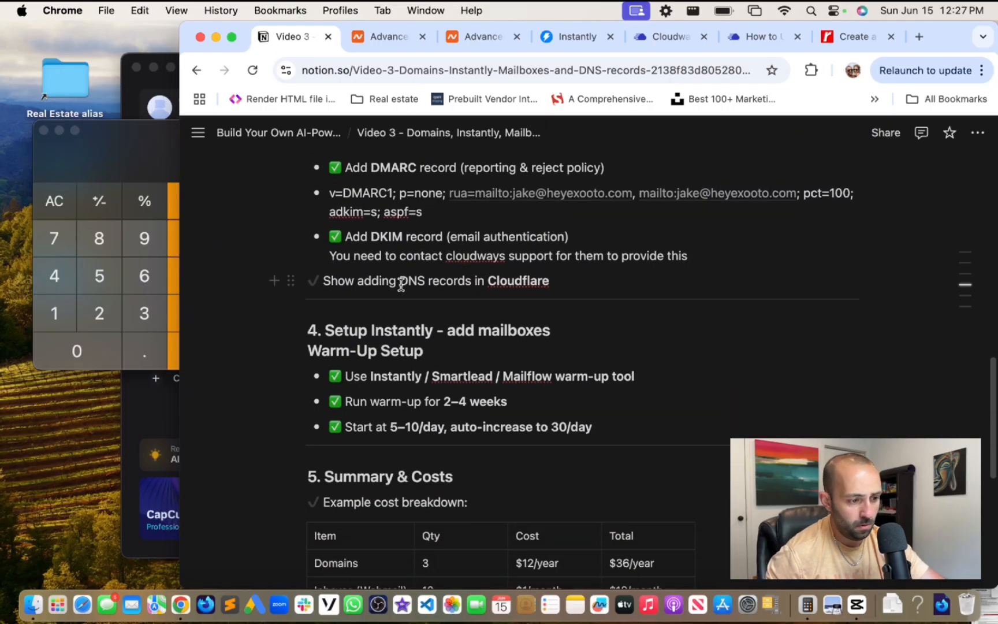
scroll(580, 280, "down", 3)
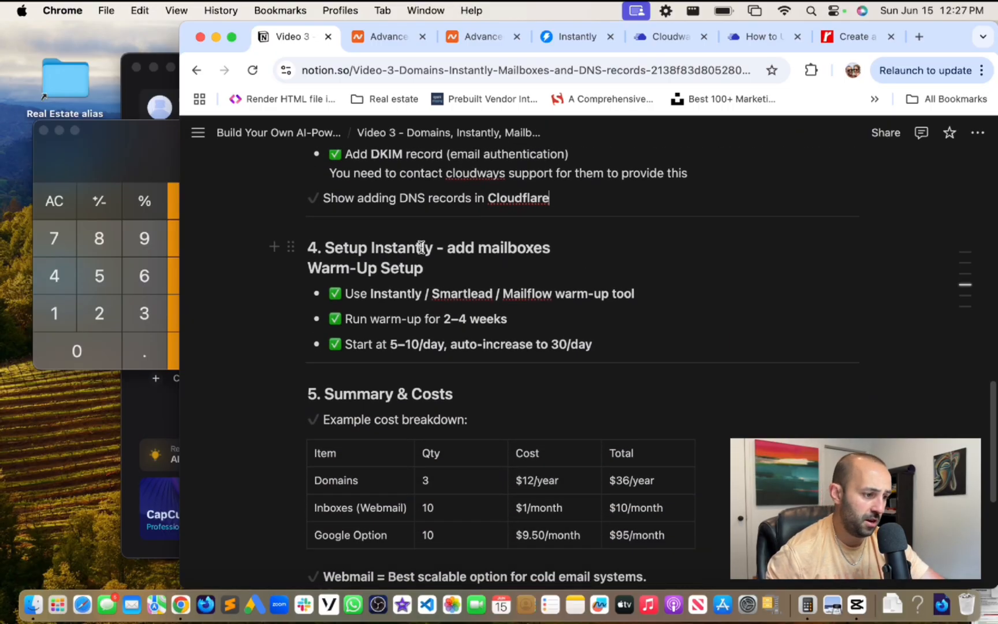
left_click(357, 247)
left_click_drag(331, 248, 479, 262)
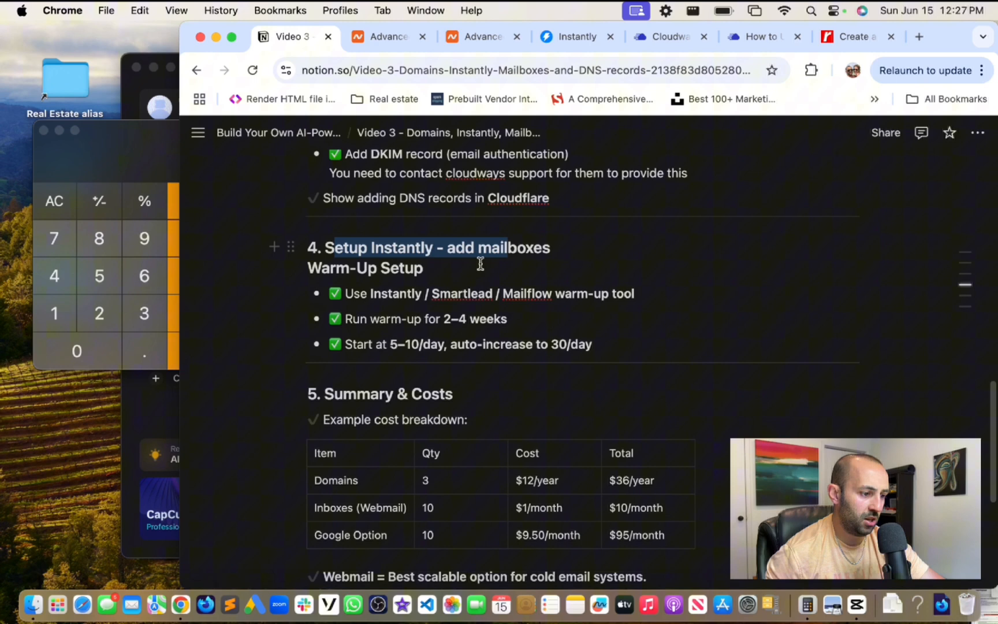
left_click(438, 265)
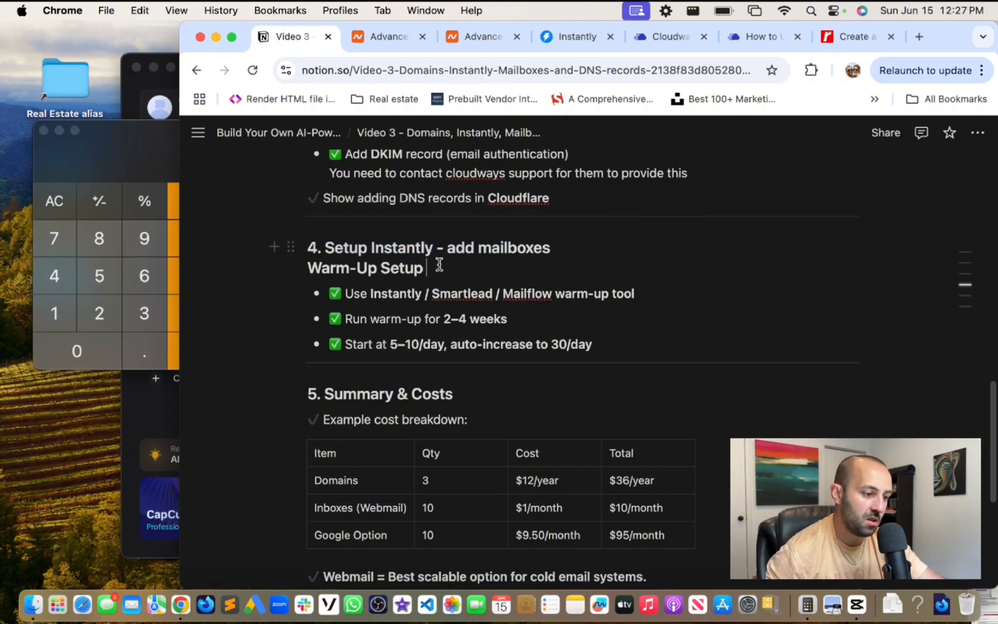
- Delete '/ Smartlead / Mailflow warm-up tool' so the bullet reads 'Use Instantly'
scroll(439, 265, "down", 1)
scroll(439, 264, "up", 1)
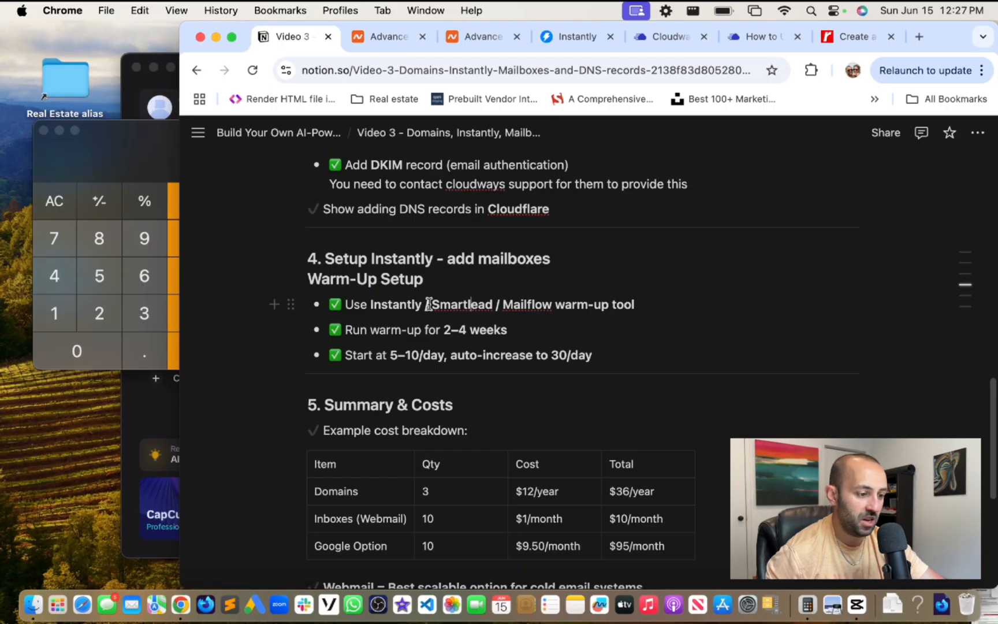
left_click(670, 300)
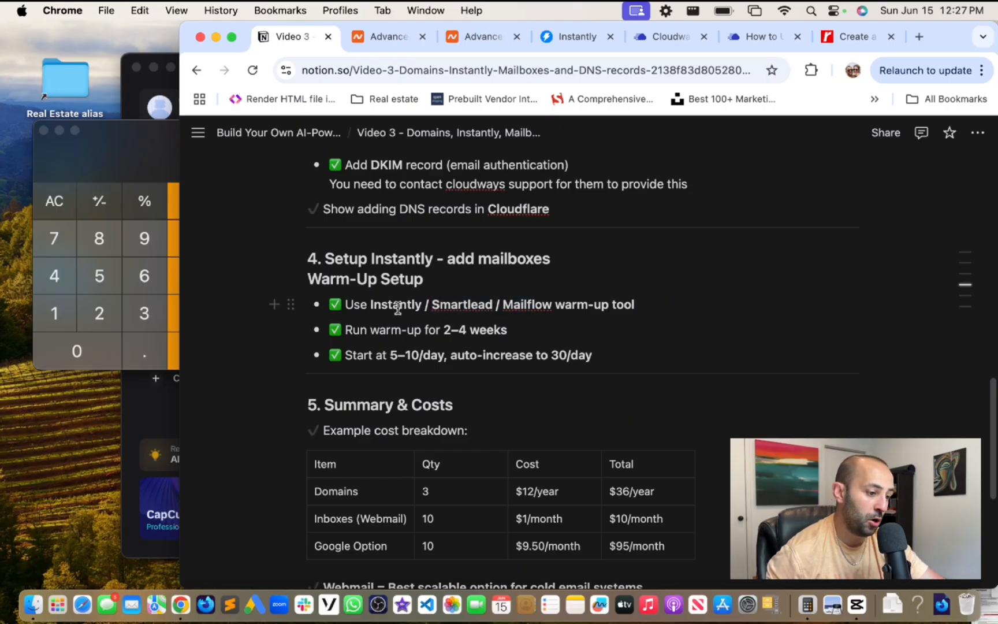
left_click_drag(423, 307, 655, 307)
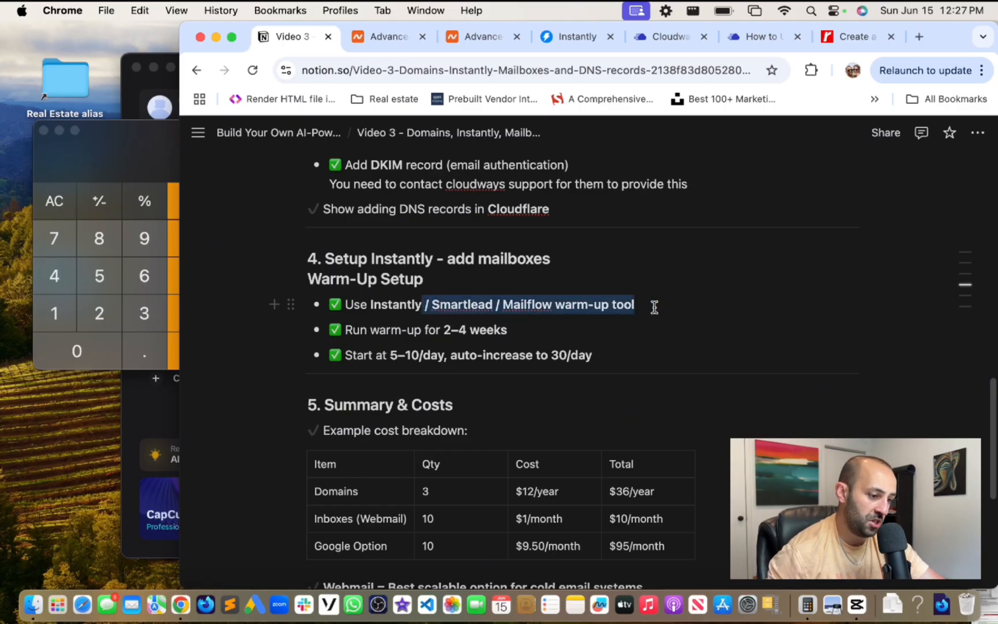
key("BackSpace")
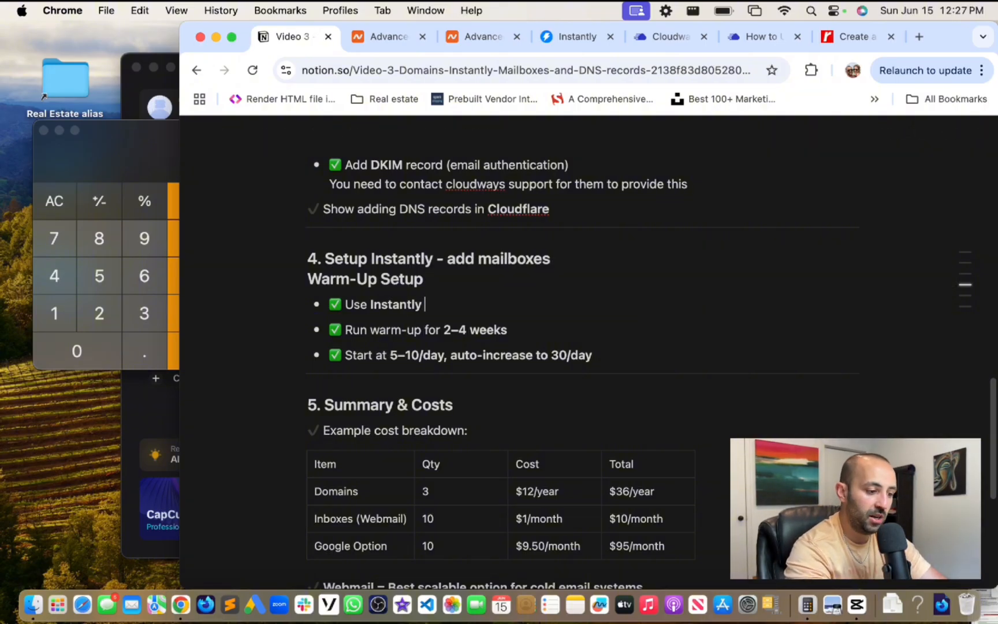
- Log out of the Instantly account from the avatar menu
left_click(578, 37)
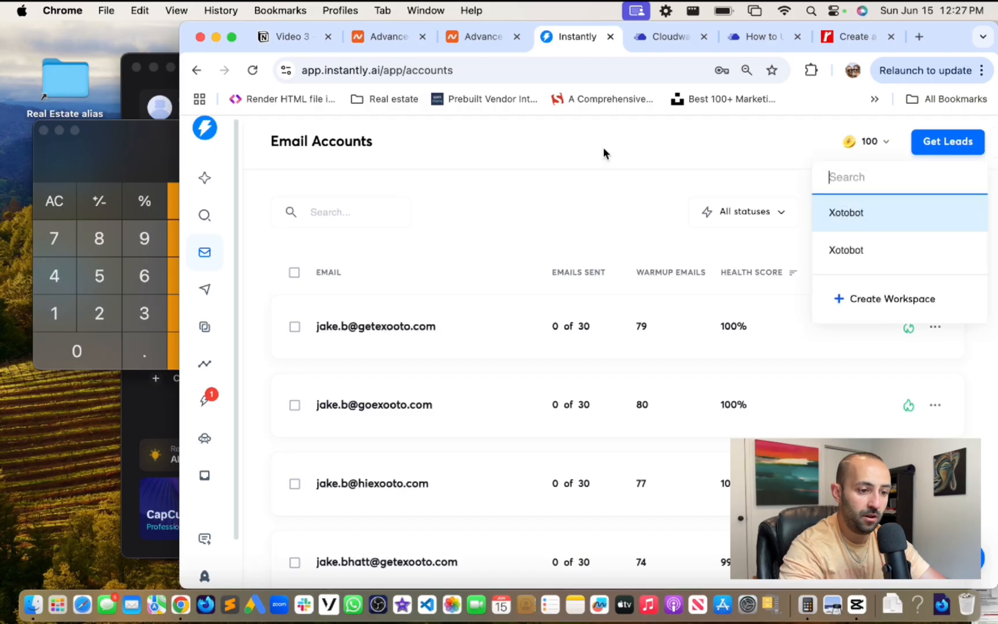
left_click(209, 137)
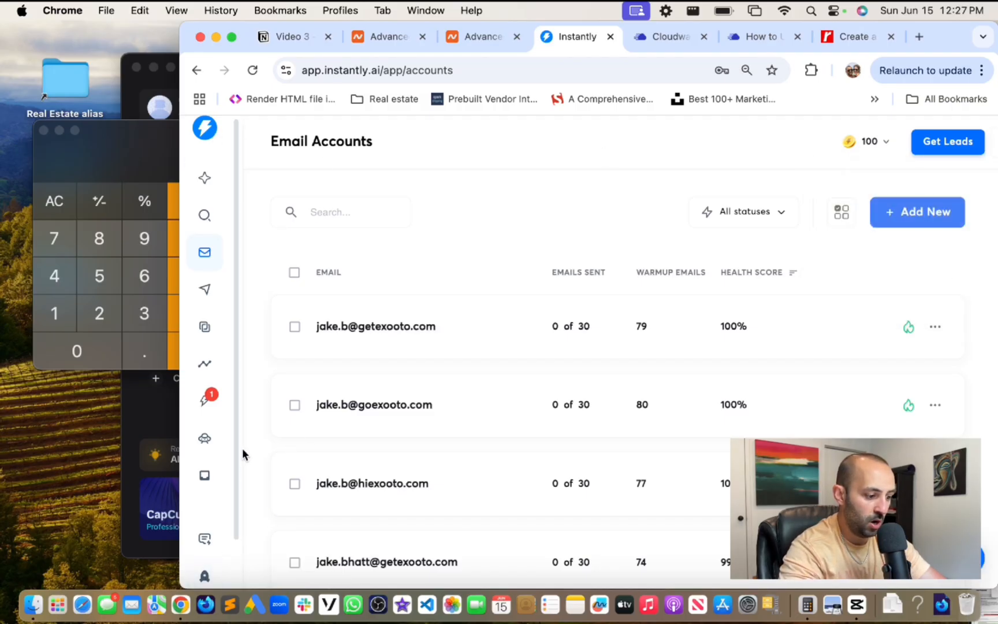
scroll(232, 520, "down", 2)
left_click(206, 565)
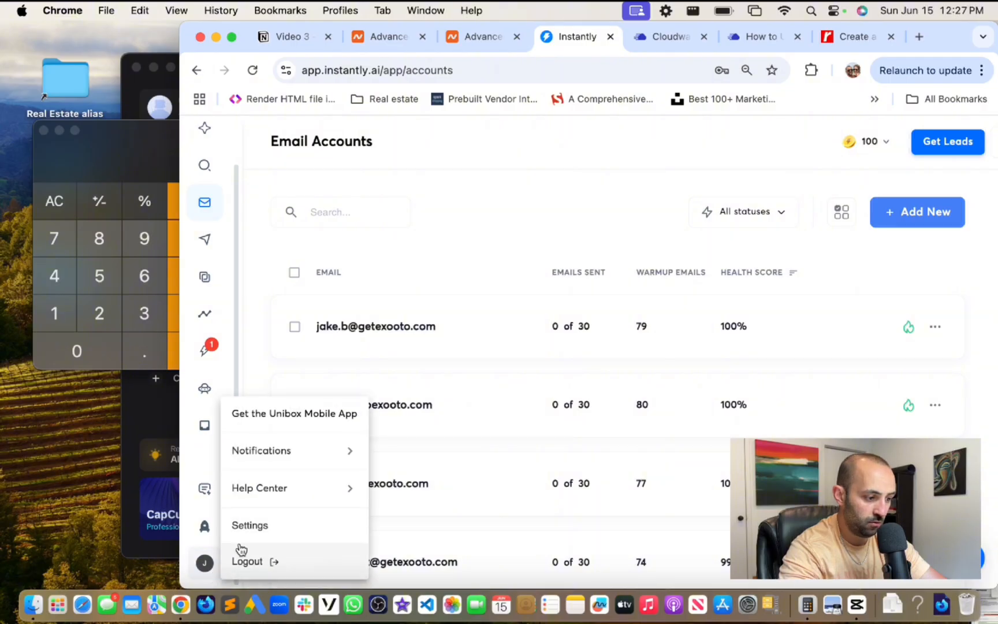
left_click(254, 561)
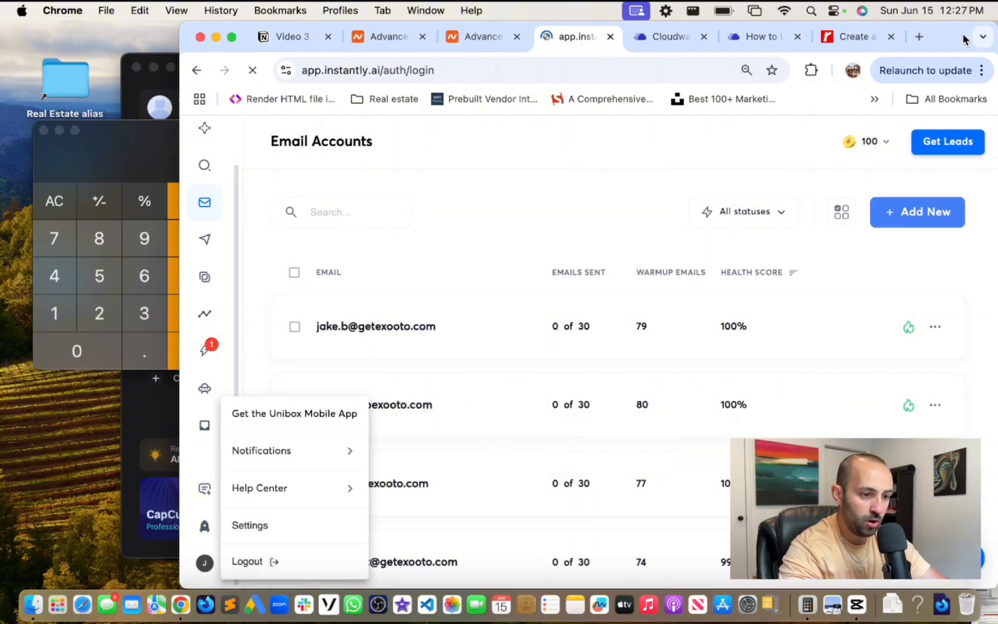
- Maximize the browser and load the instantly.ai homepage
double_click(944, 40)
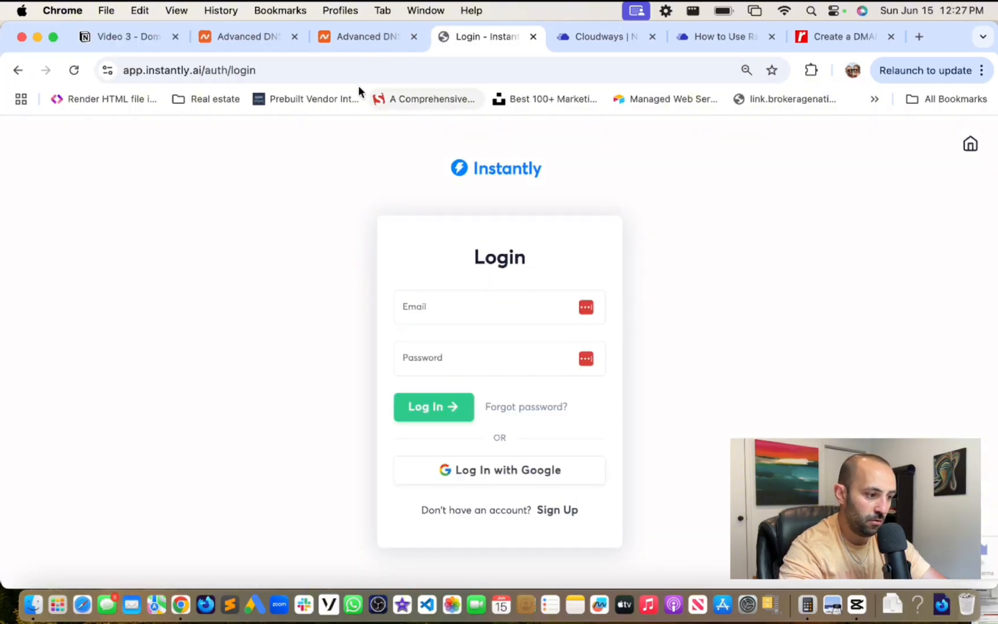
left_click(343, 70)
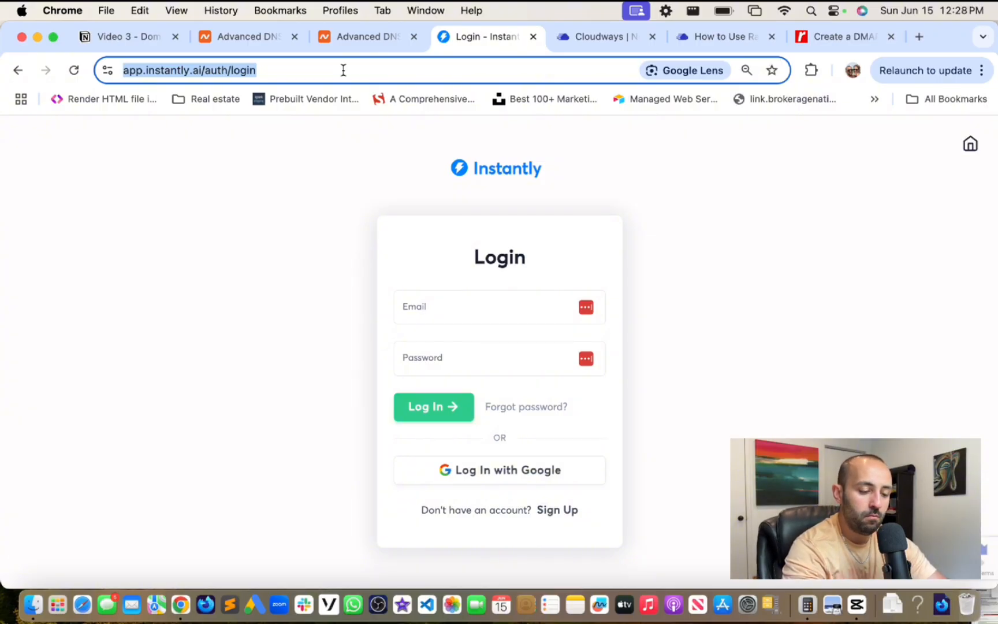
type("instantly.ai")
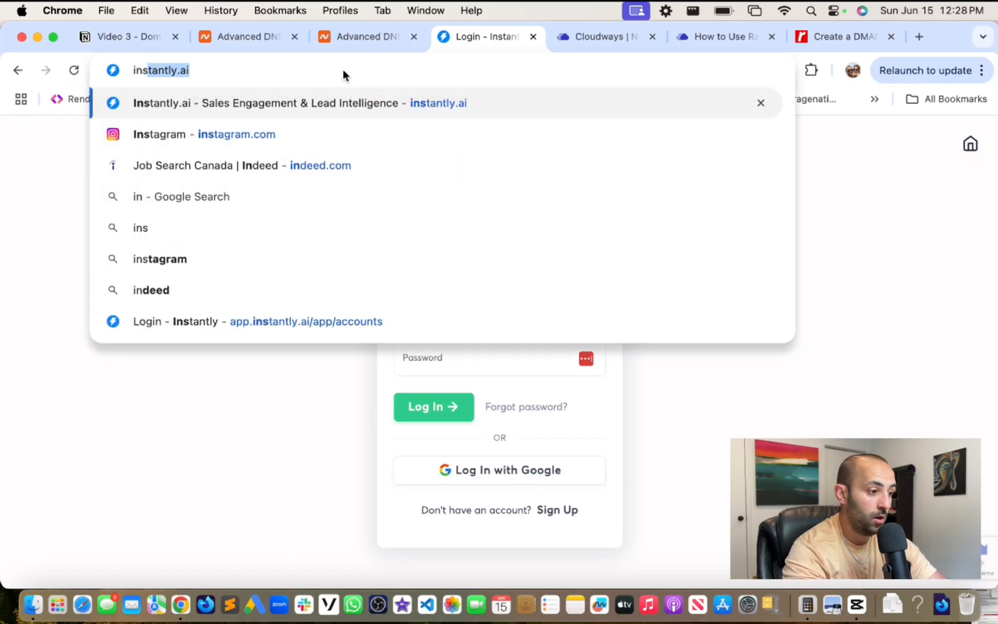
key("Return")
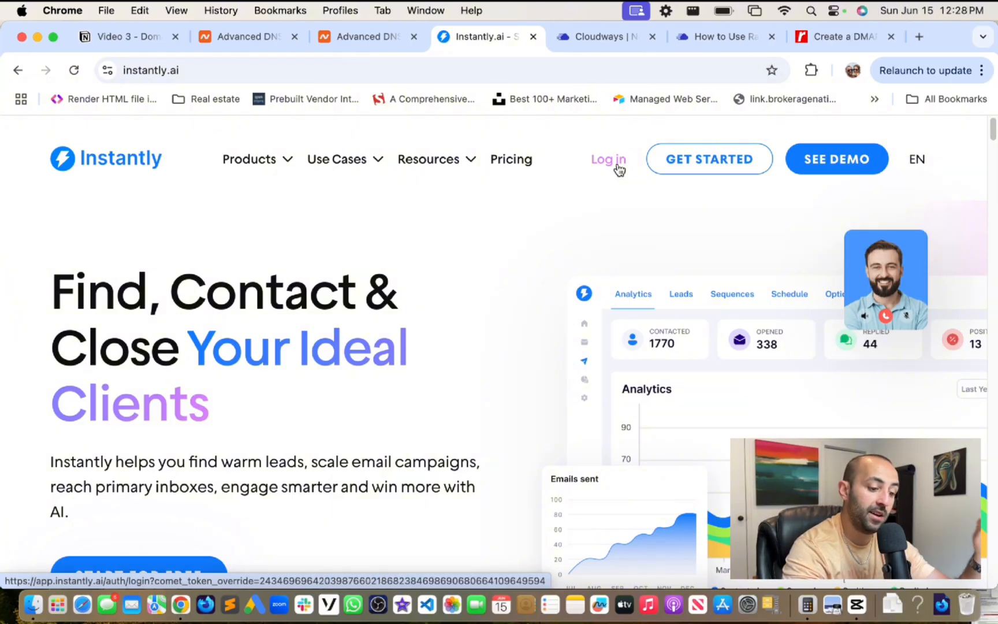
- Open Instantly's pricing page and browse the SuperSearch plan cards
left_click(516, 160)
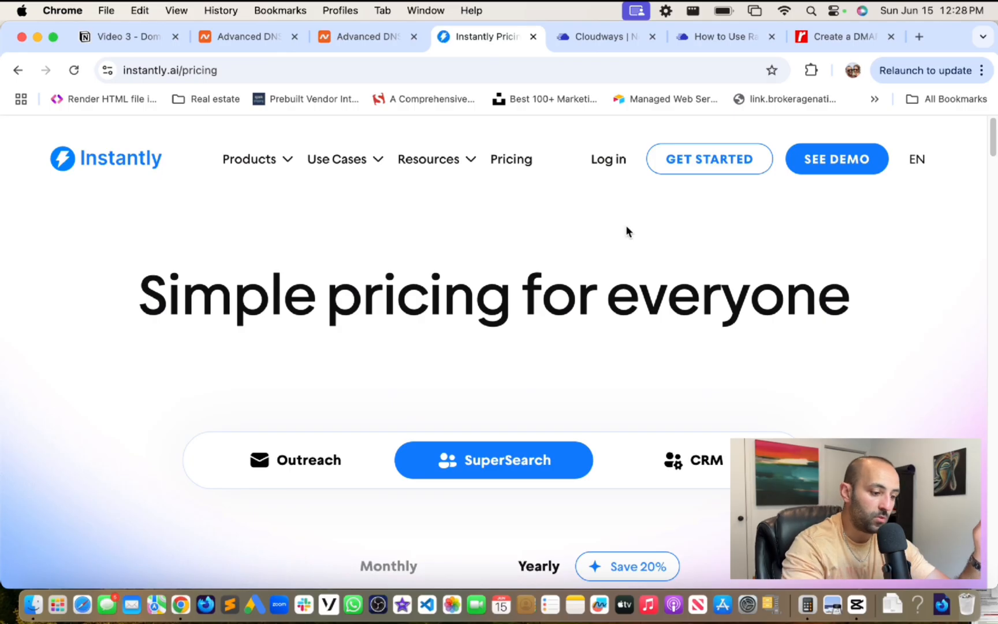
scroll(627, 230, "down", 1)
scroll(627, 231, "down", 10)
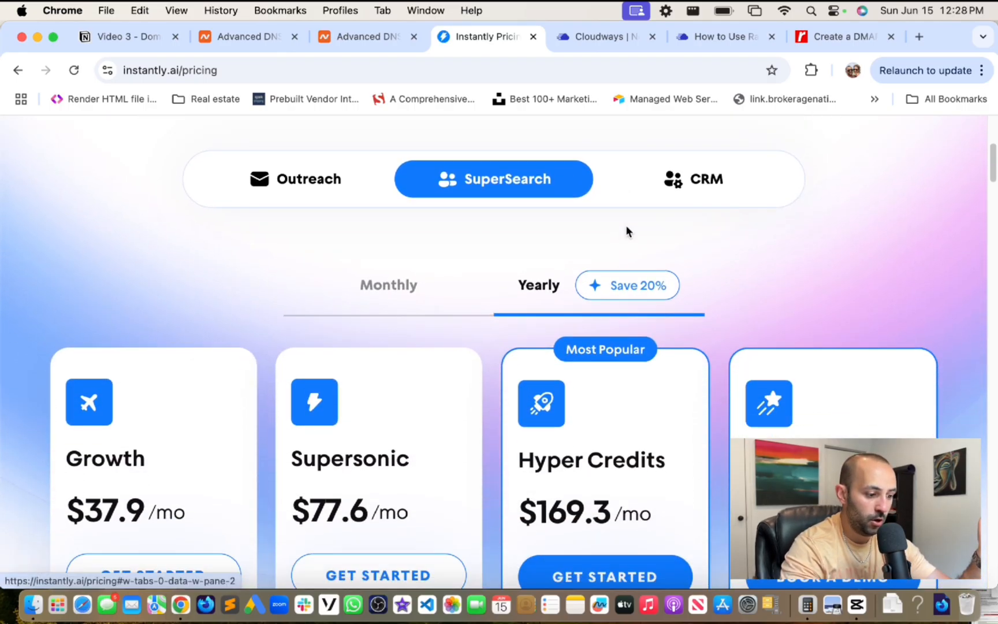
scroll(627, 231, "down", 3)
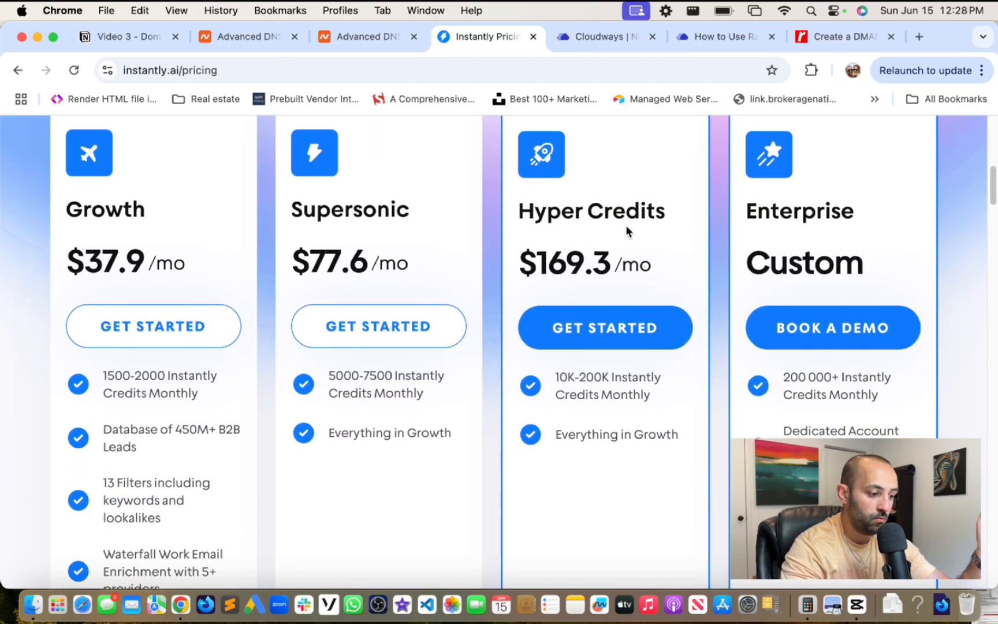
scroll(626, 231, "up", 3)
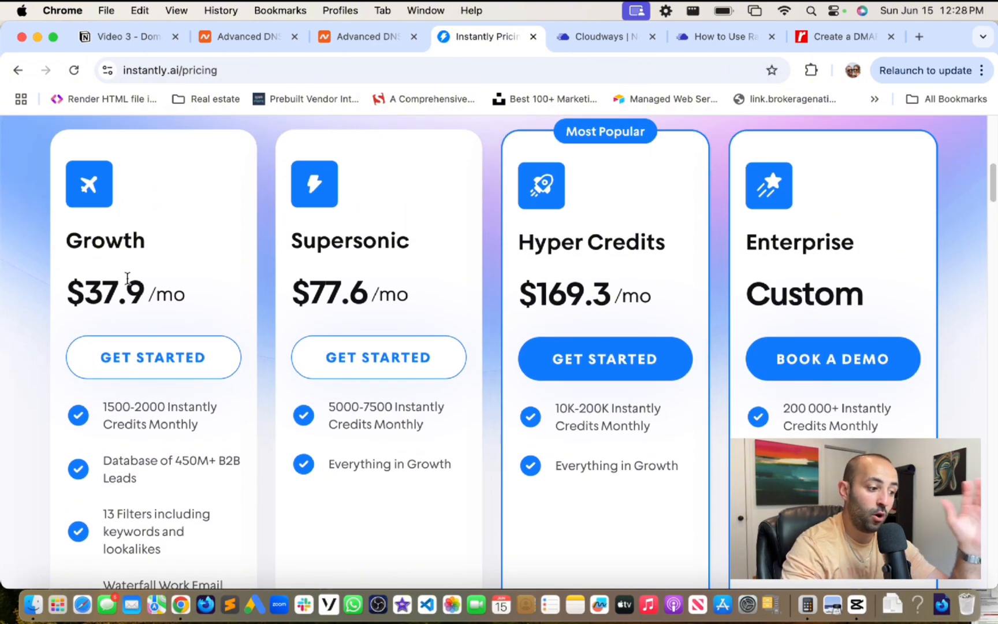
scroll(126, 281, "down", 5)
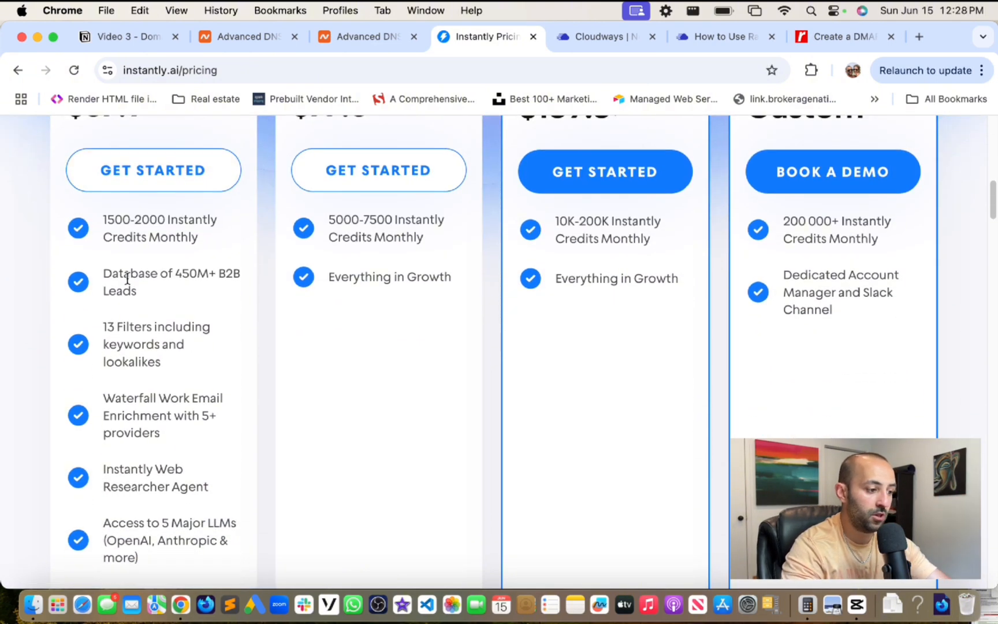
scroll(127, 280, "up", 1)
scroll(128, 282, "up", 1)
scroll(127, 282, "down", 1)
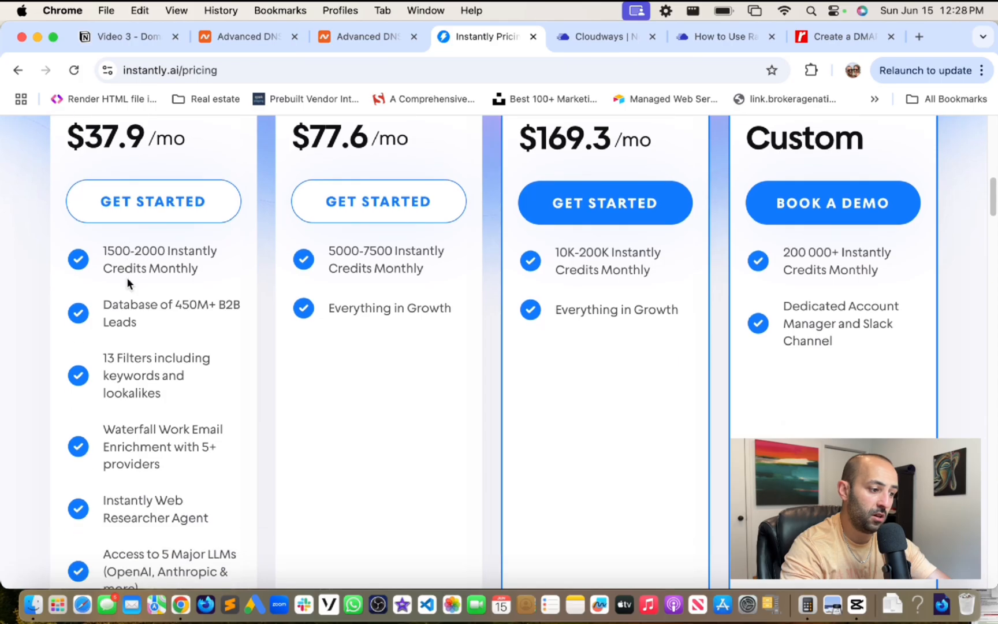
scroll(127, 278, "down", 1)
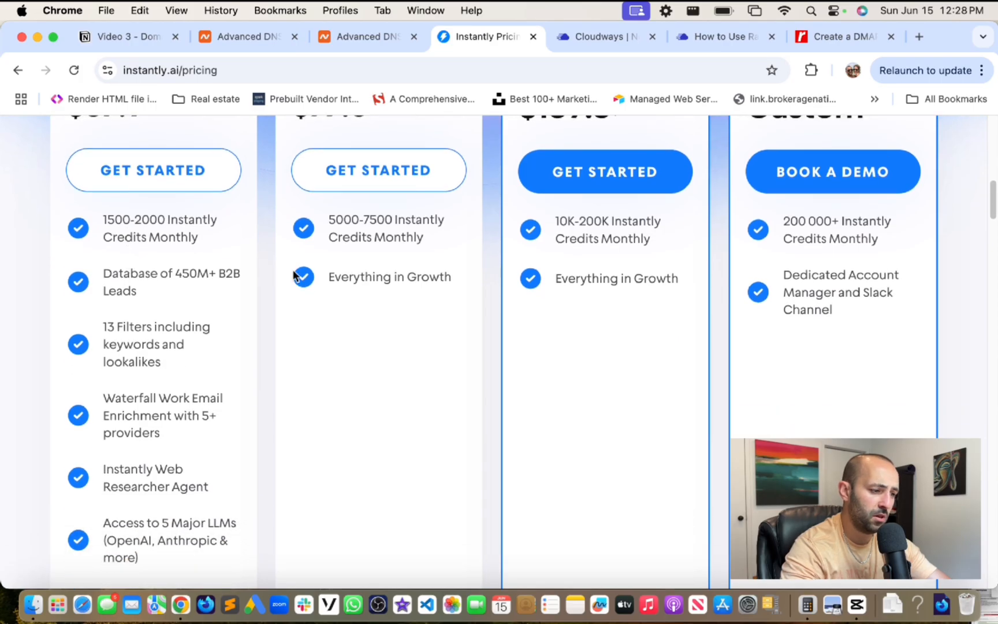
scroll(309, 222, "down", 1)
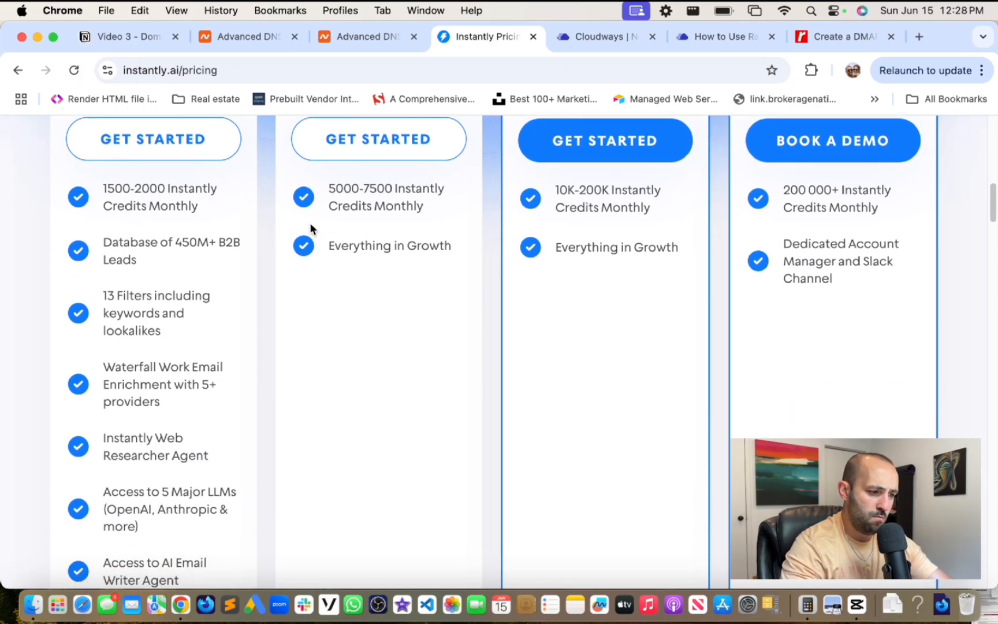
scroll(310, 222, "up", 6)
scroll(309, 223, "up", 6)
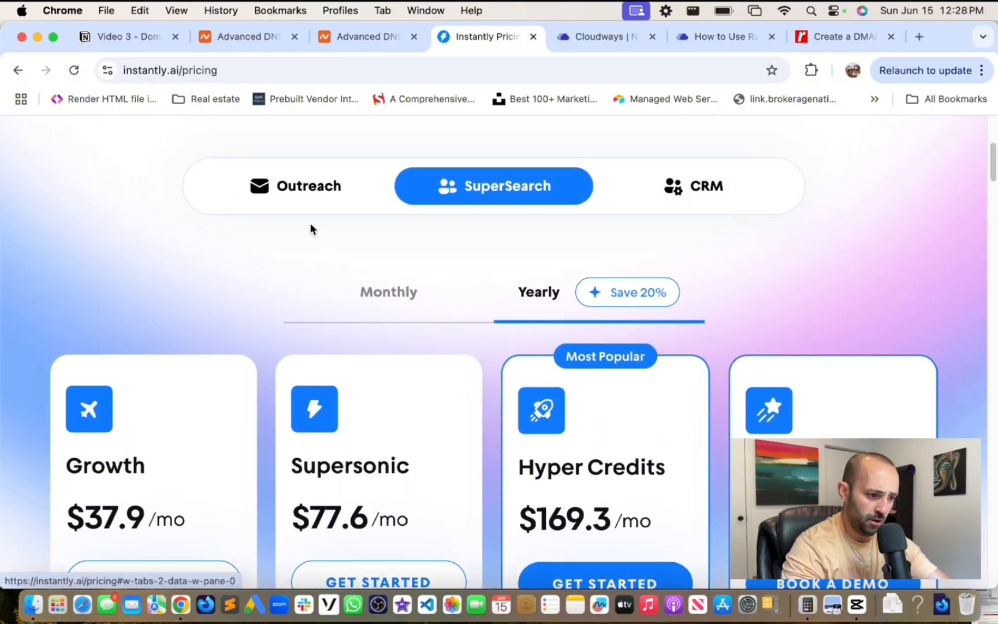
- Switch SuperSearch to monthly billing: Growth $47, Supersonic $97, Hyper Credits $197
left_click(438, 319)
scroll(202, 305, "down", 4)
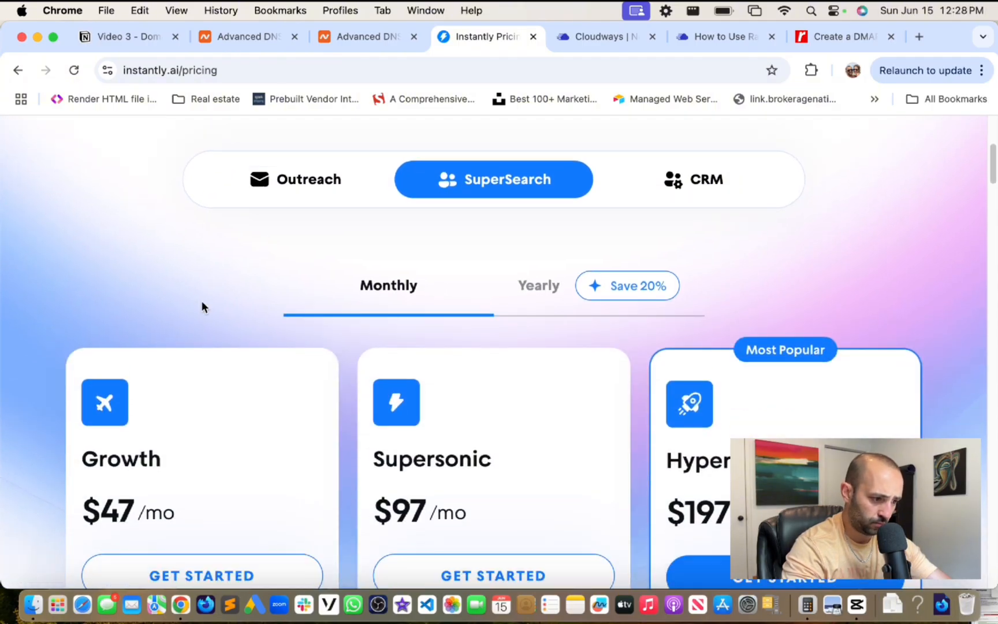
scroll(202, 307, "down", 8)
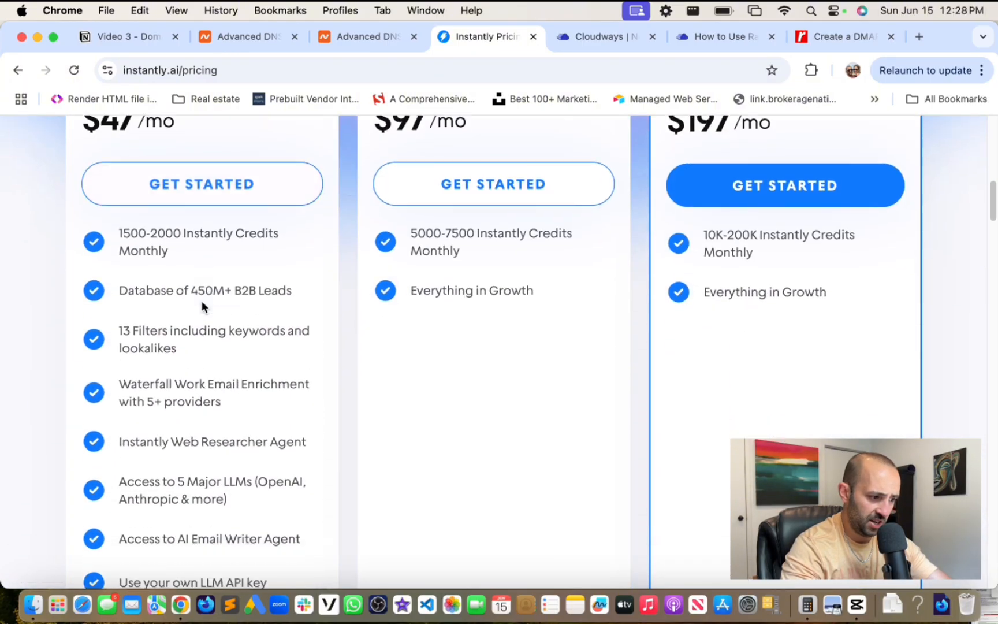
scroll(202, 301, "up", 1)
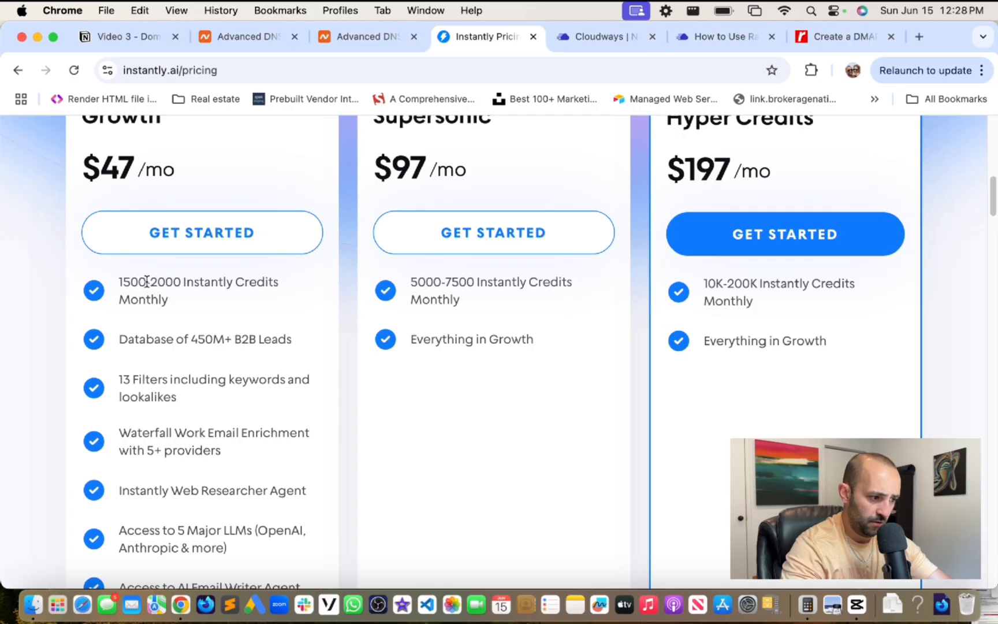
left_click_drag(119, 281, 192, 287)
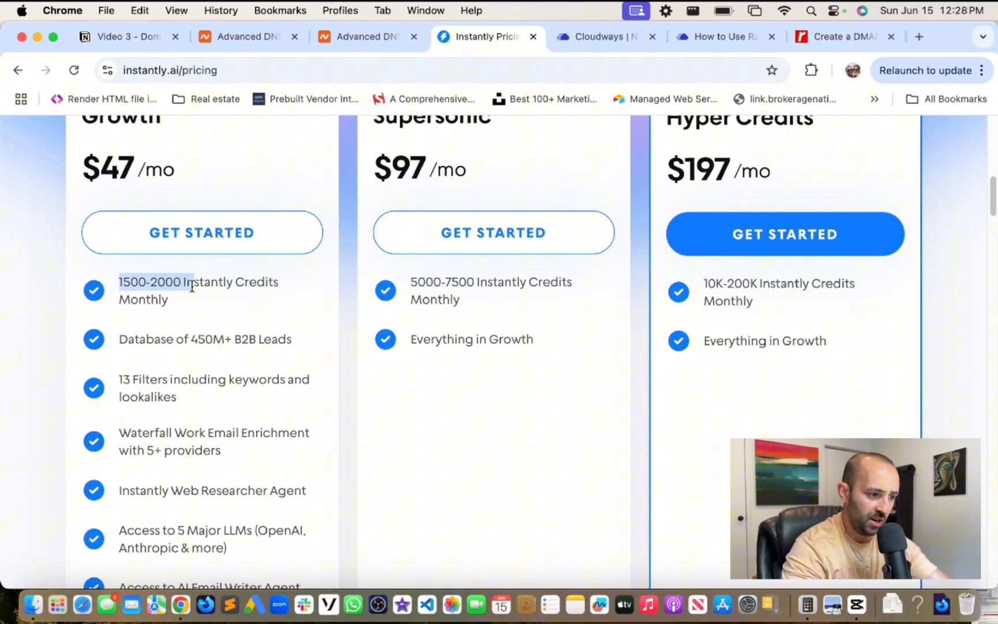
left_click(248, 299)
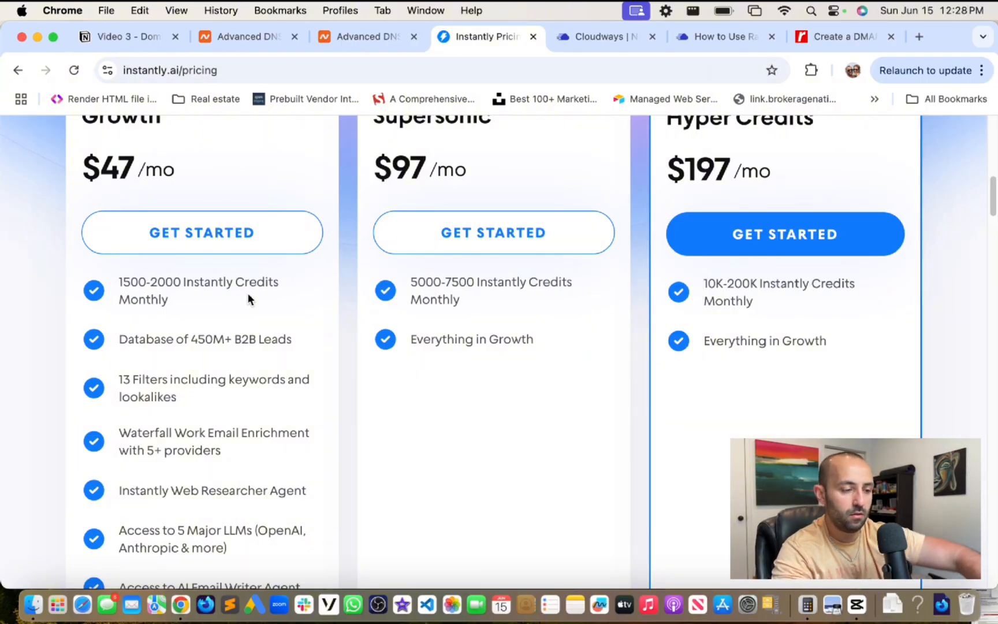
scroll(248, 293, "up", 2)
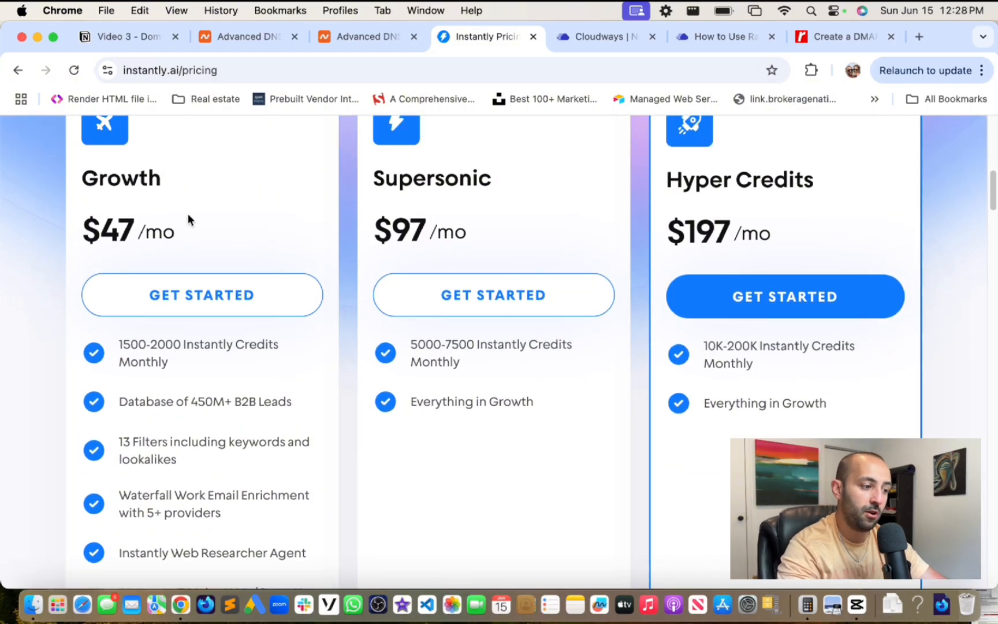
scroll(188, 213, "down", 2)
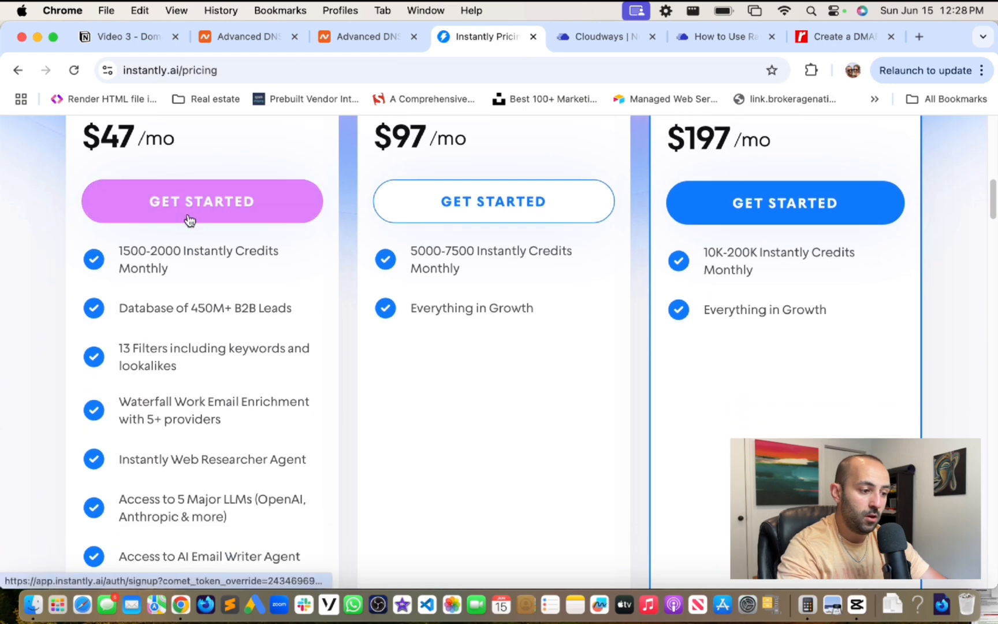
scroll(416, 159, "down", 2)
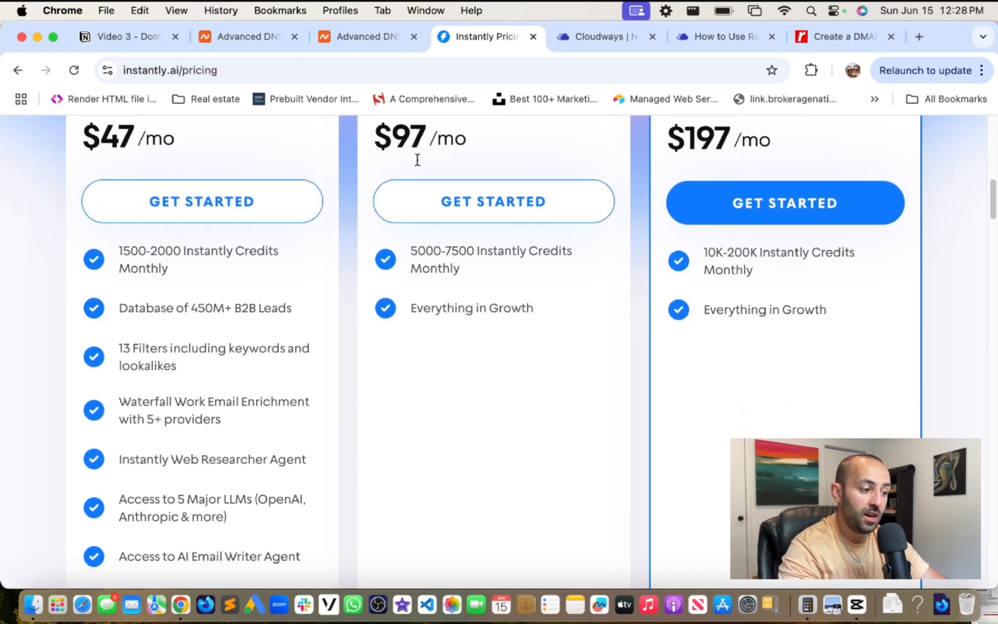
scroll(417, 162, "up", 2)
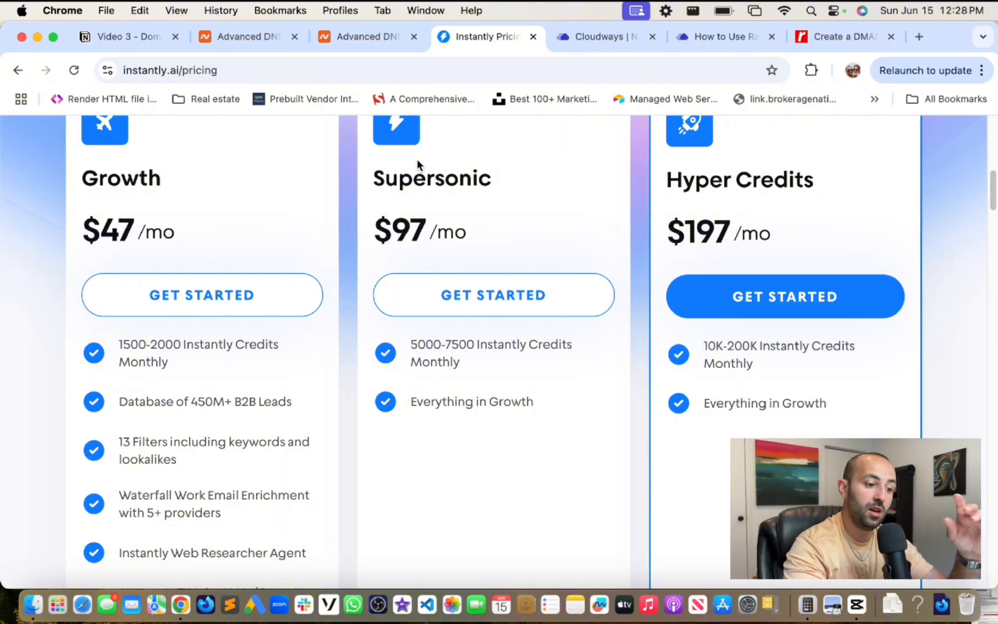
scroll(416, 159, "down", 4)
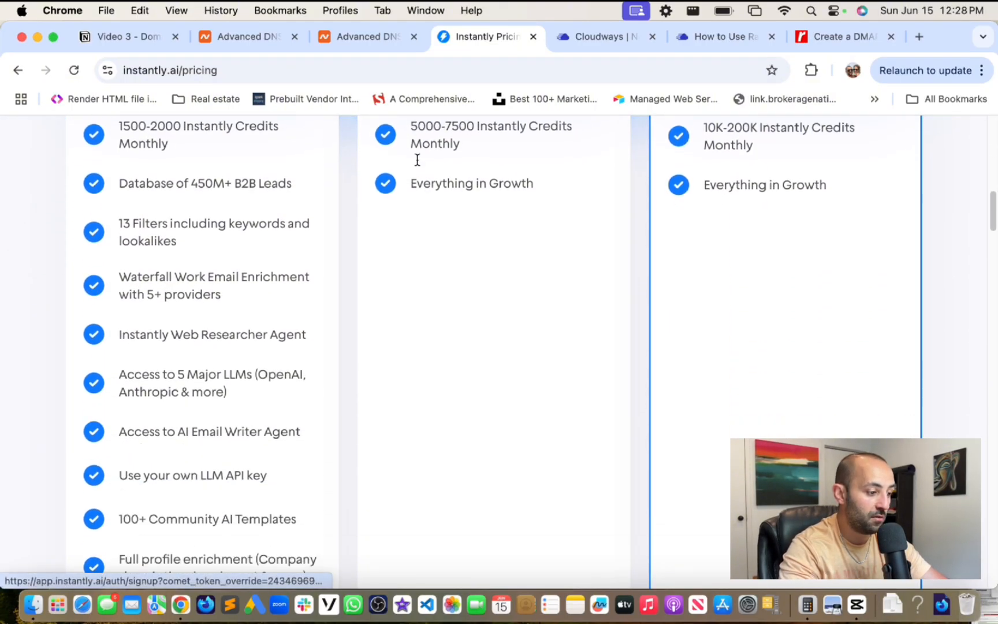
scroll(417, 165, "down", 2)
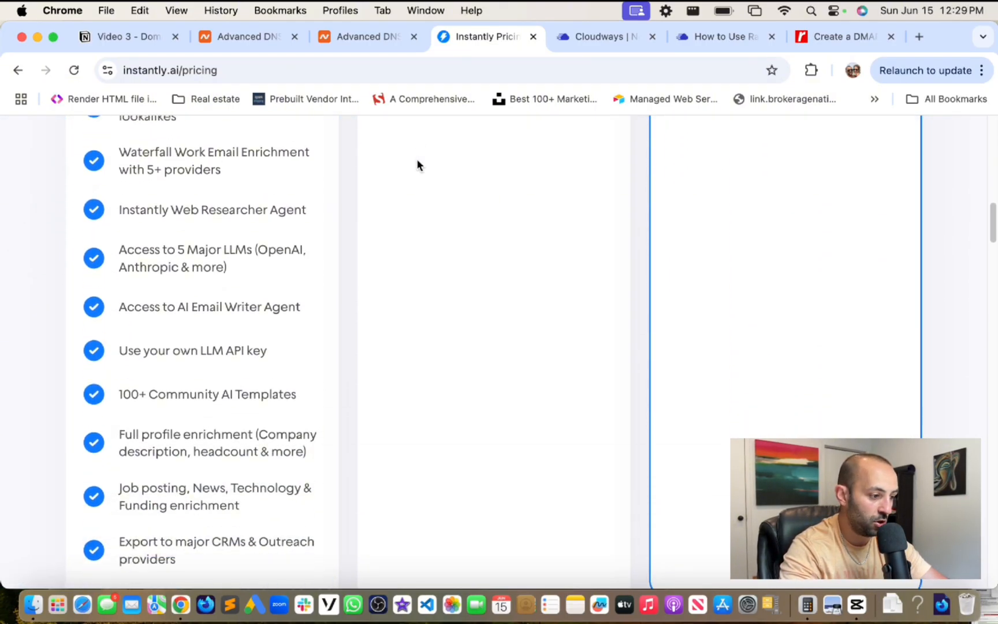
scroll(418, 165, "up", 2)
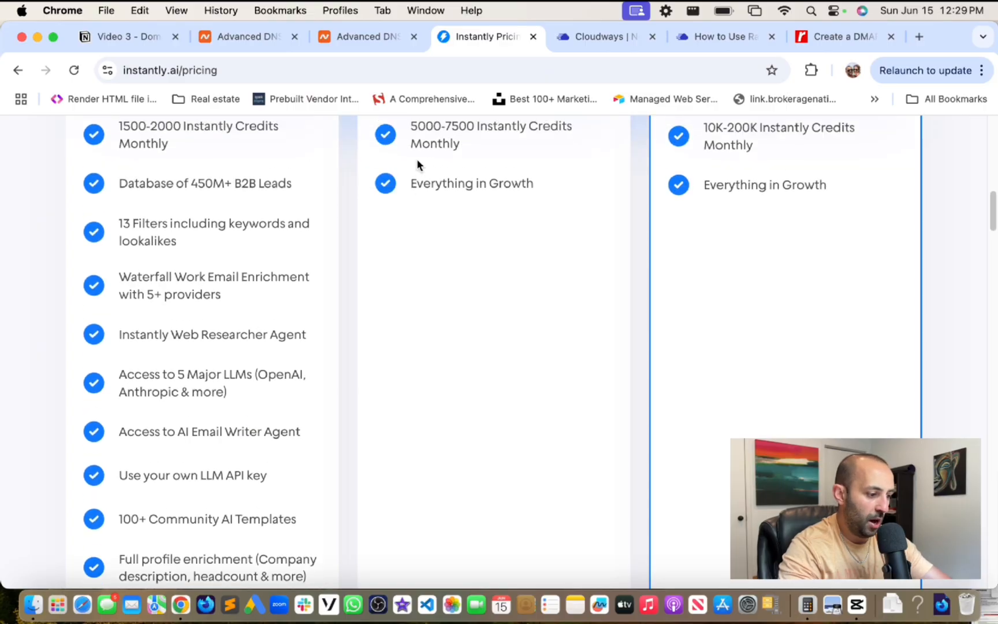
scroll(417, 165, "down", 5)
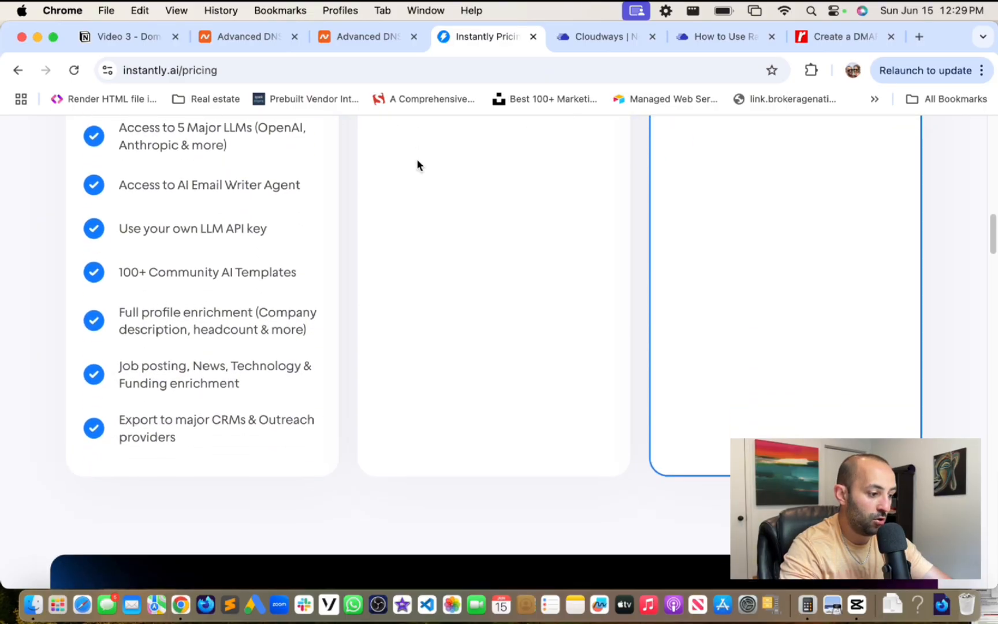
scroll(417, 165, "up", 8)
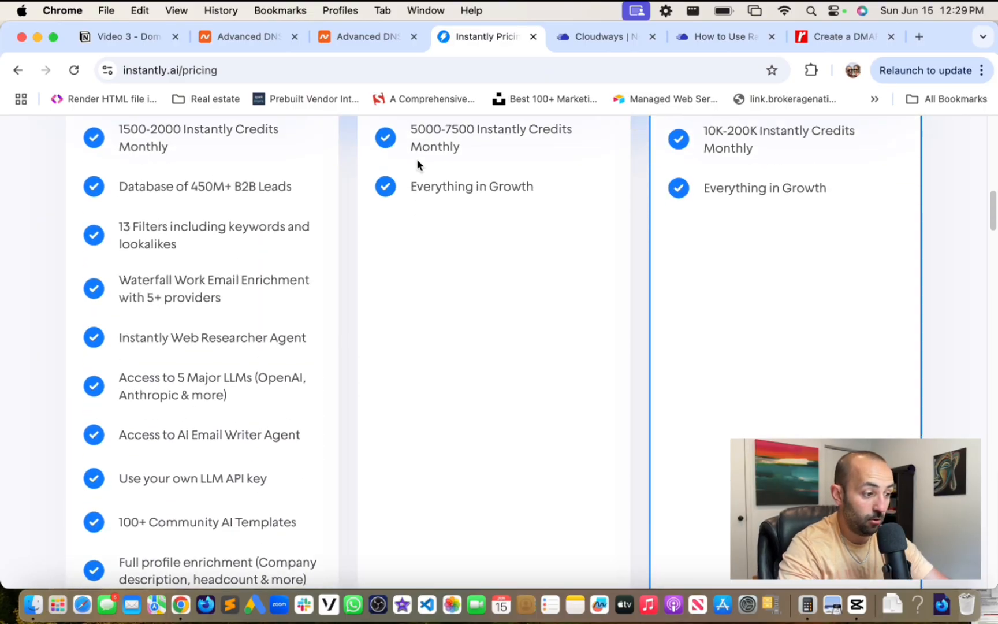
scroll(417, 162, "up", 8)
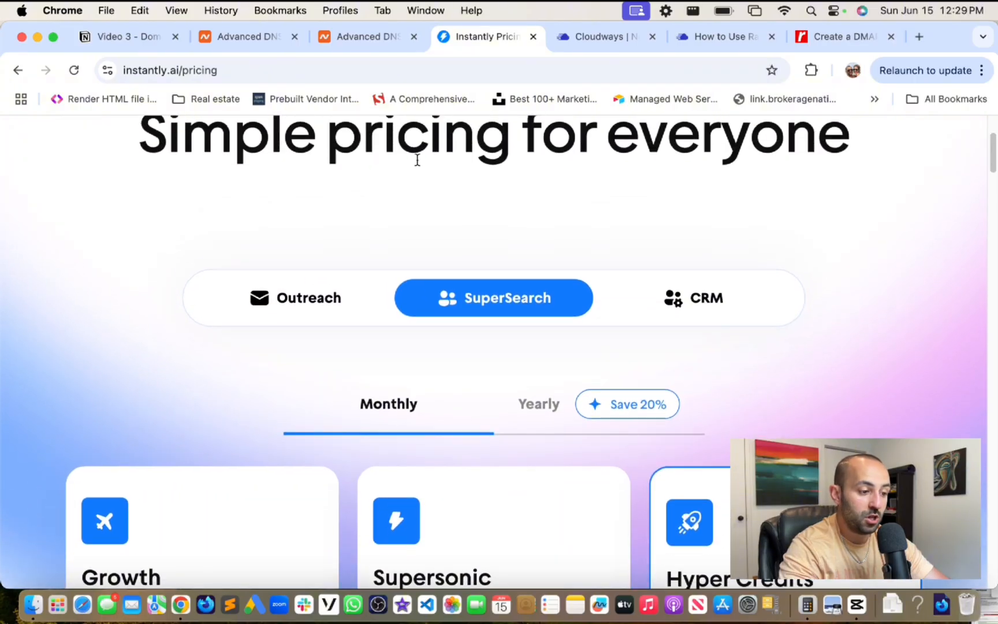
- Show the Outreach plans monthly: Growth $37, Hypergrowth $97, Light Speed $358
left_click(307, 327)
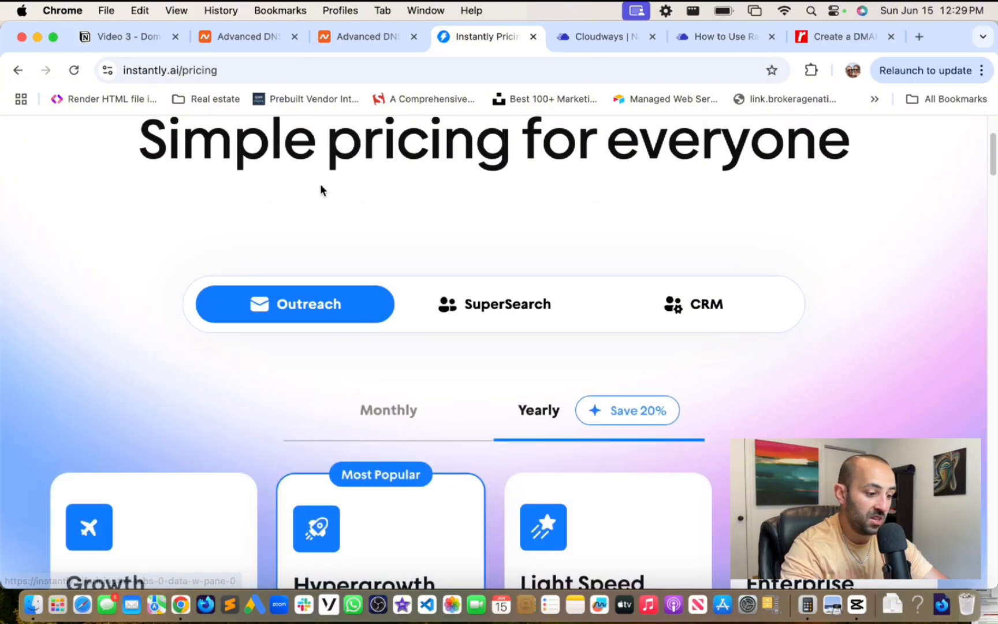
scroll(410, 359, "down", 1)
left_click(409, 379)
scroll(117, 349, "down", 3)
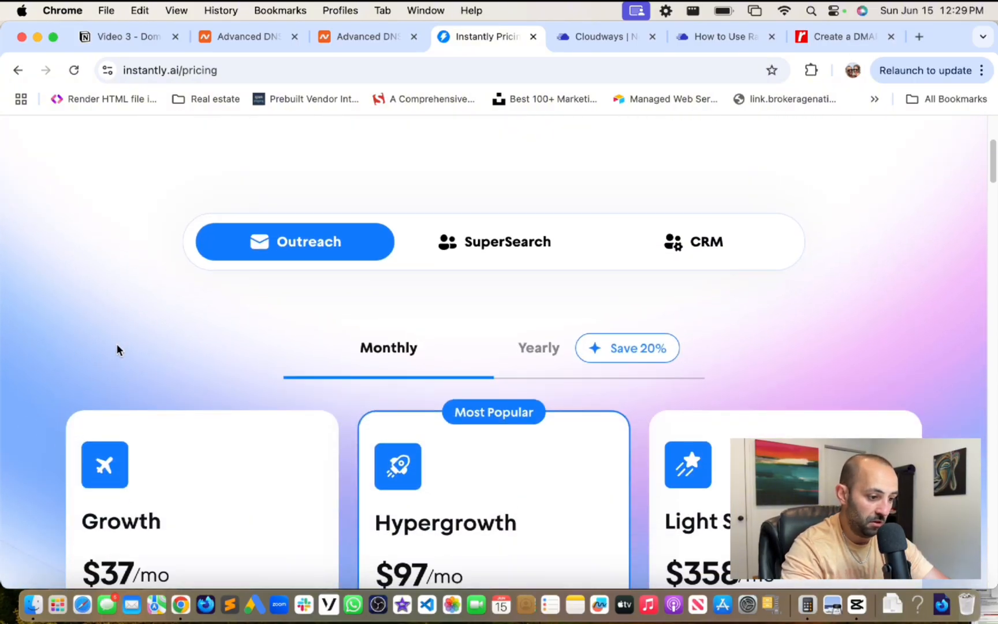
scroll(117, 345, "down", 7)
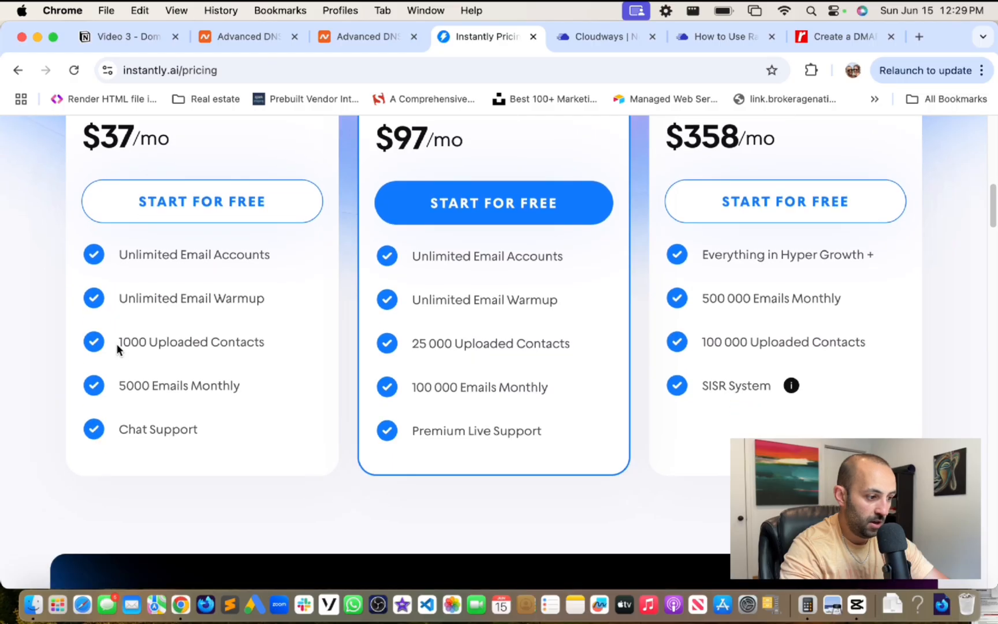
scroll(117, 349, "up", 1)
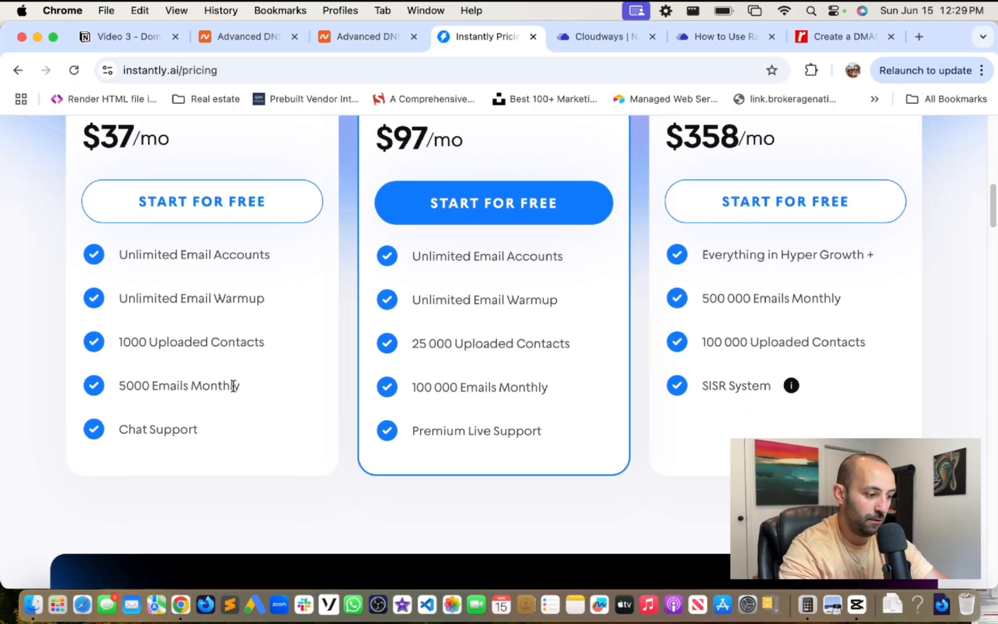
triple_click(233, 386)
left_click(126, 334)
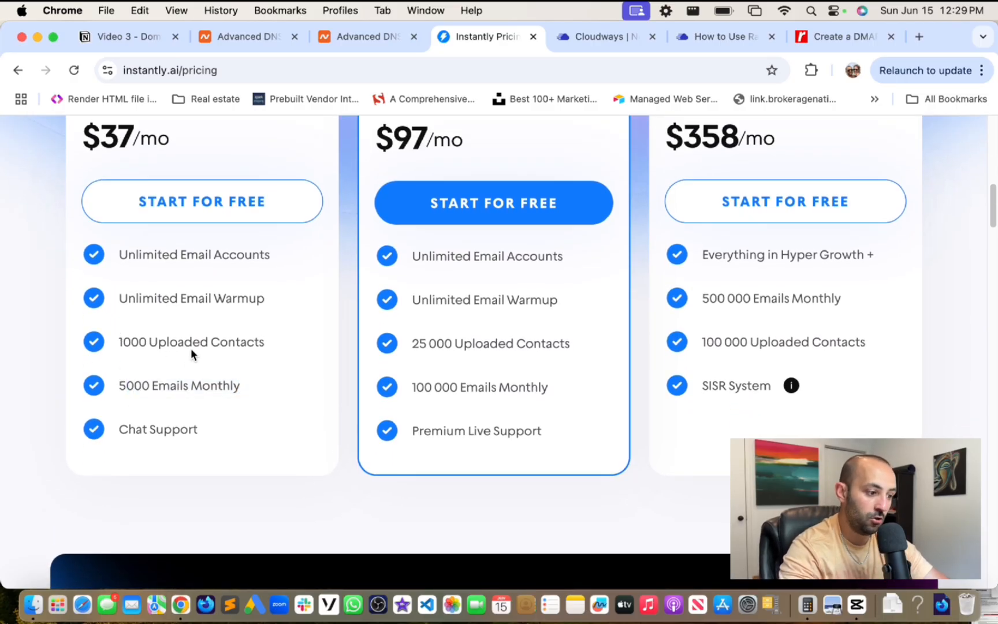
- Highlight Hypergrowth's '25 000 Uploaded Contacts' line and review the rest of the plans
scroll(190, 348, "down", 1)
scroll(191, 349, "up", 2)
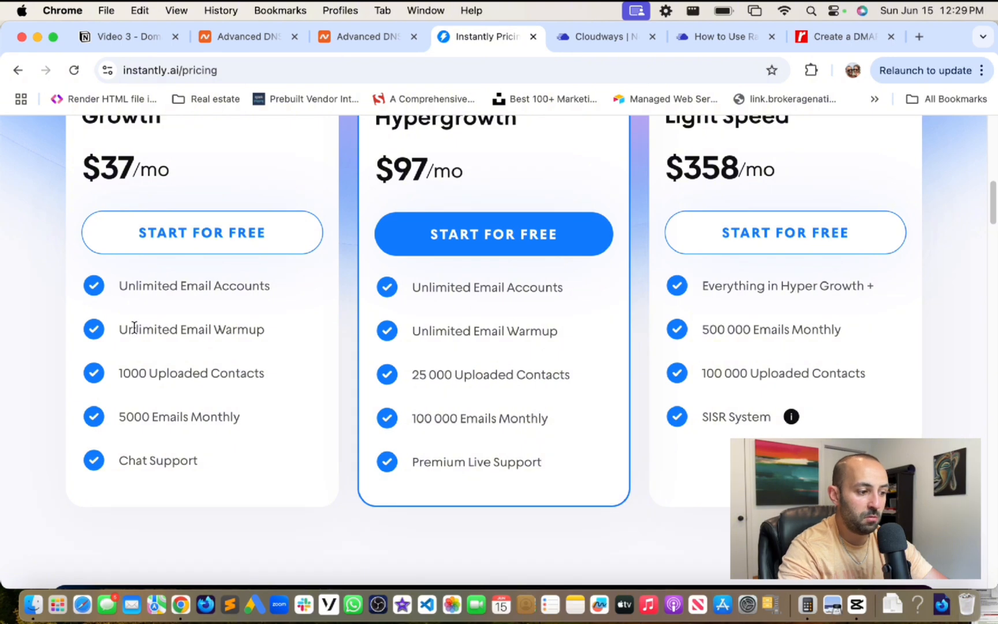
scroll(133, 283, "down", 4)
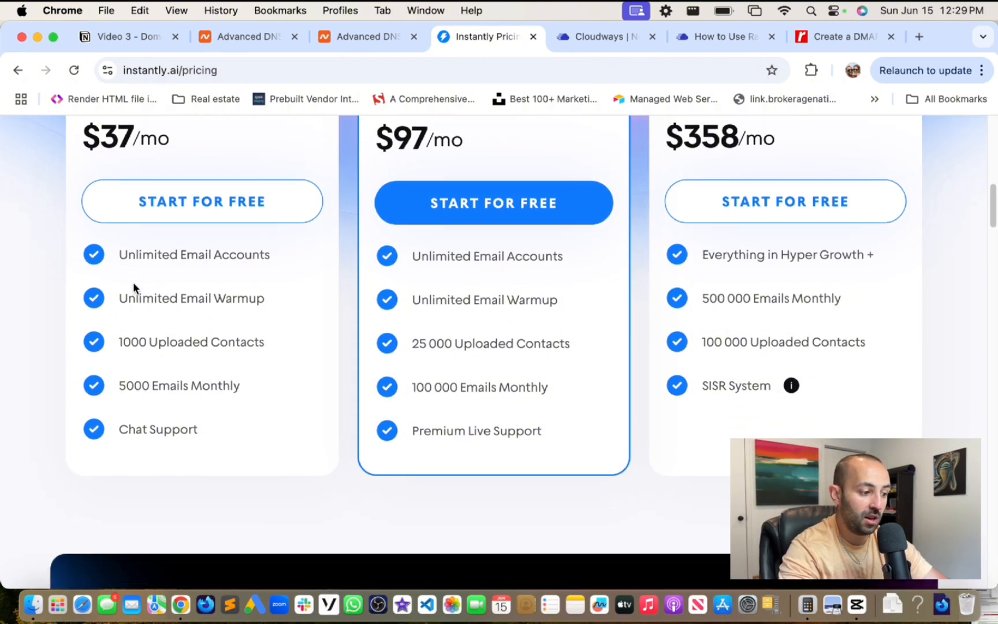
scroll(133, 286, "up", 2)
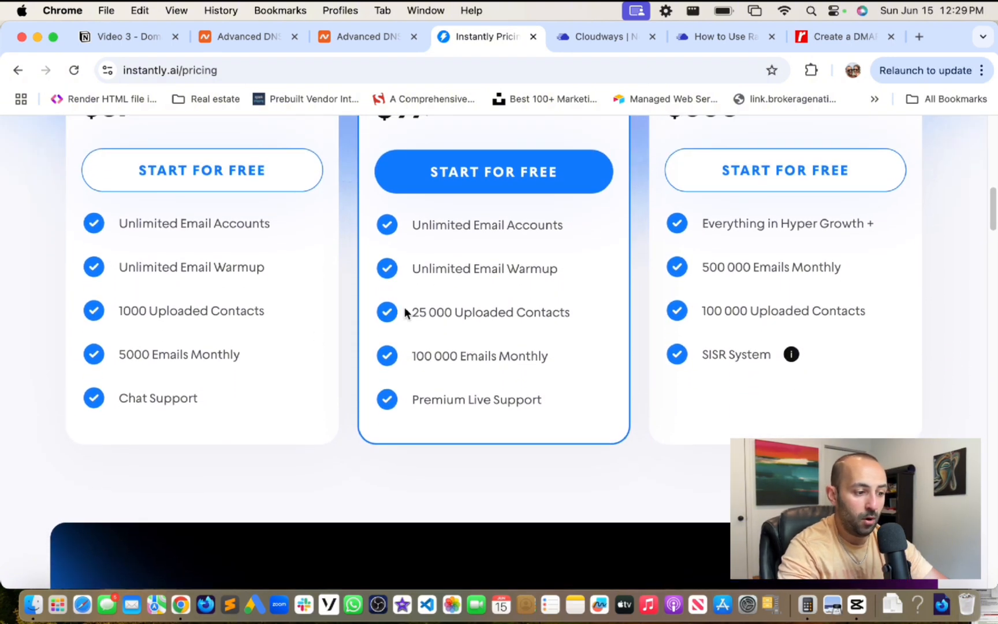
triple_click(474, 305)
scroll(583, 312, "up", 4)
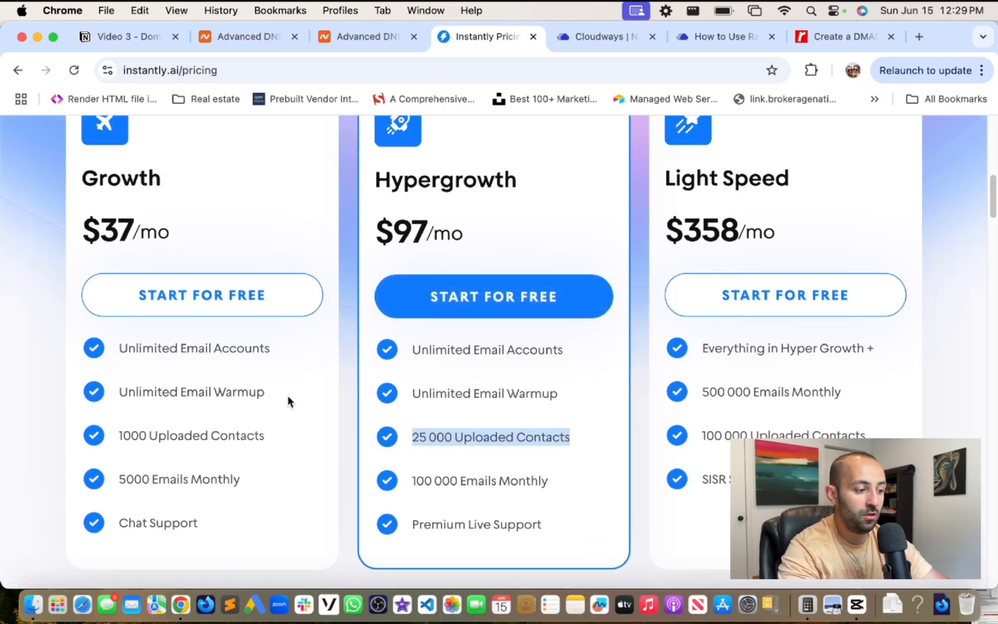
scroll(288, 396, "down", 2)
scroll(287, 400, "down", 1)
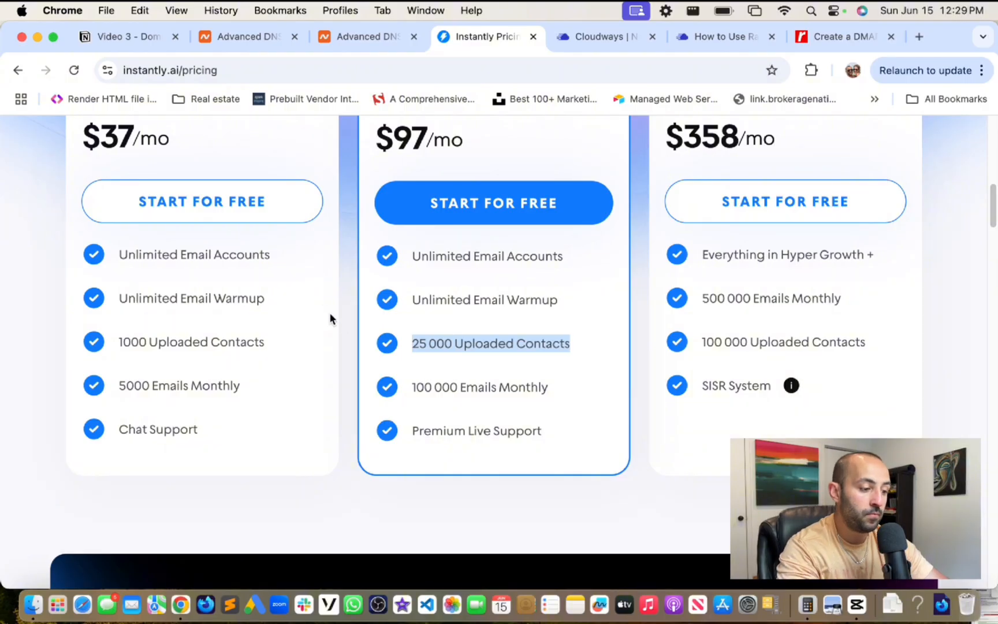
scroll(342, 321, "up", 5)
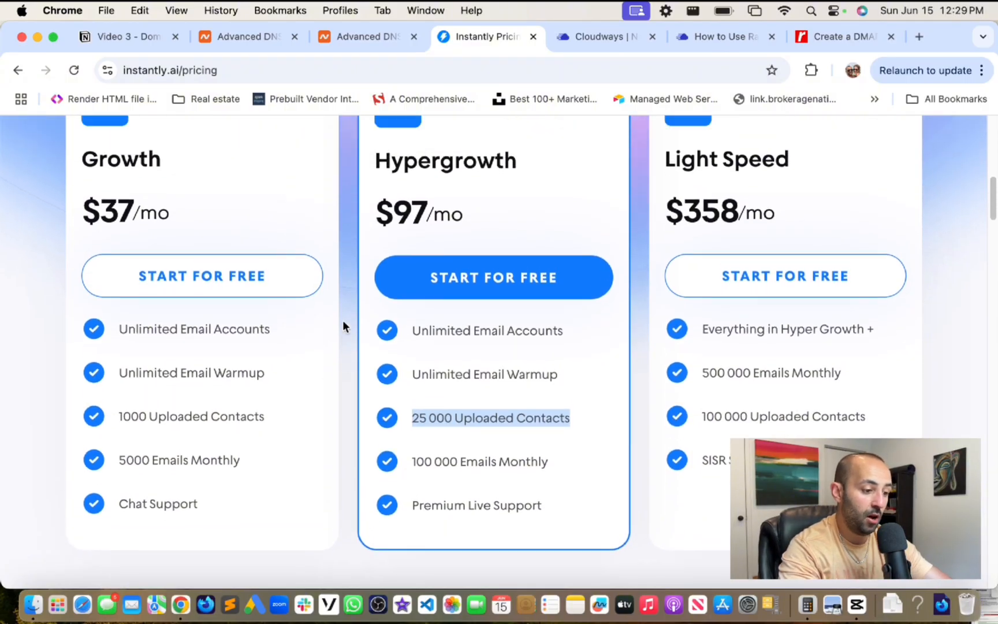
scroll(343, 321, "up", 3)
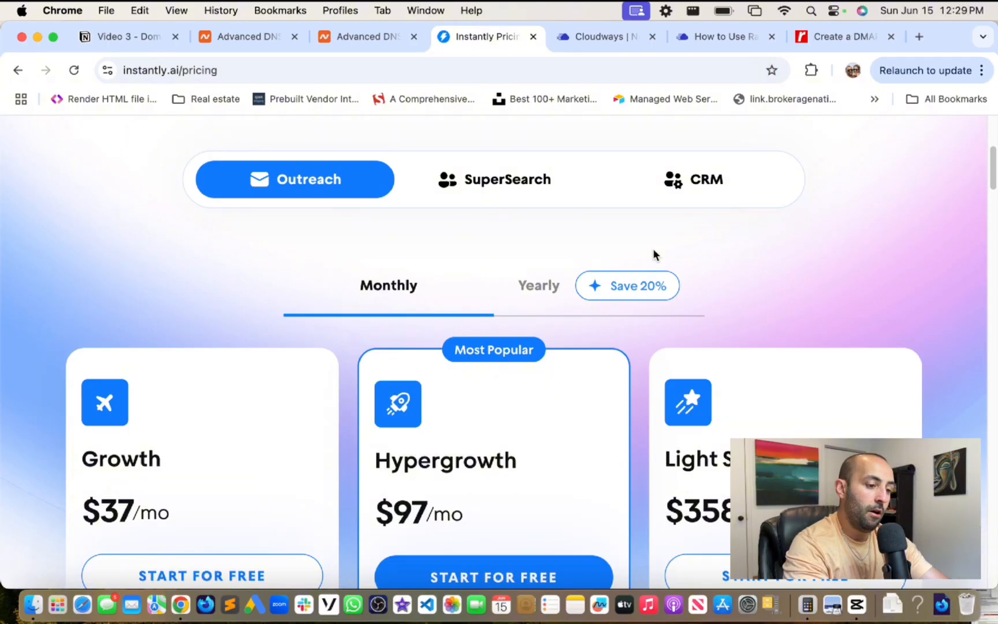
scroll(724, 214, "down", 3)
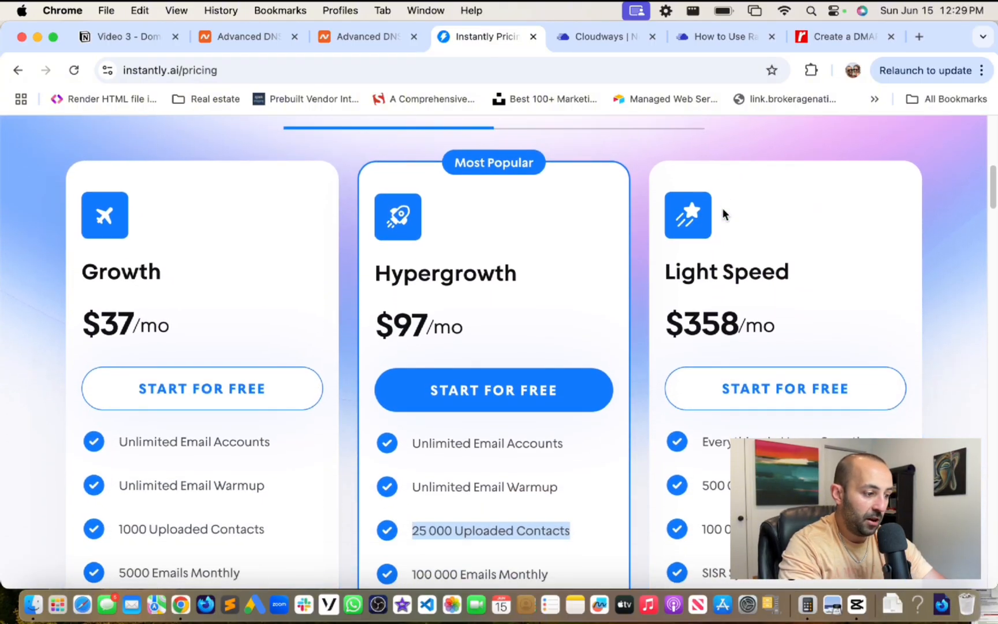
scroll(722, 213, "down", 1)
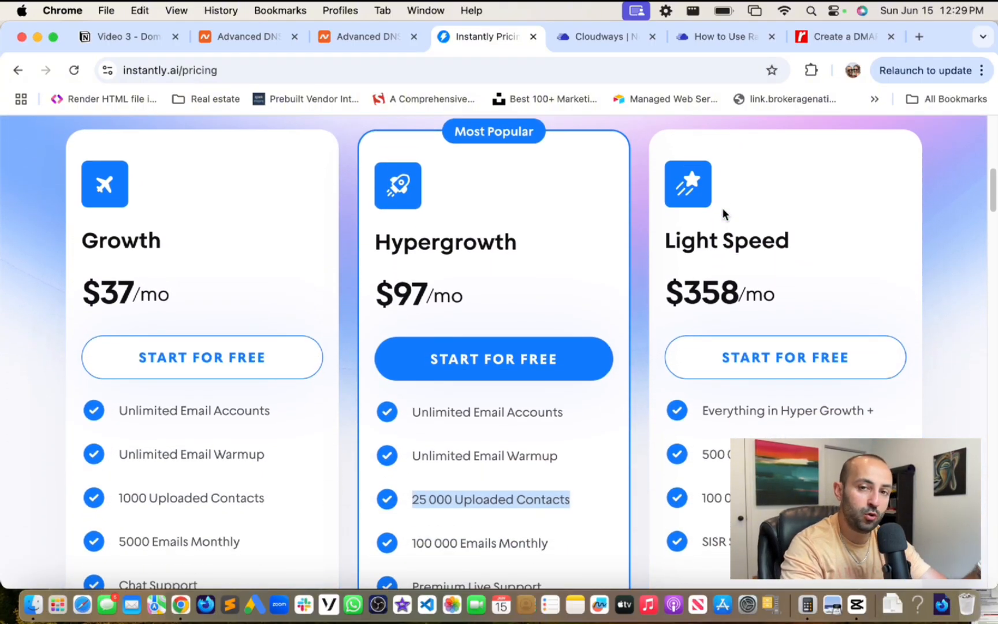
scroll(723, 210, "down", 1)
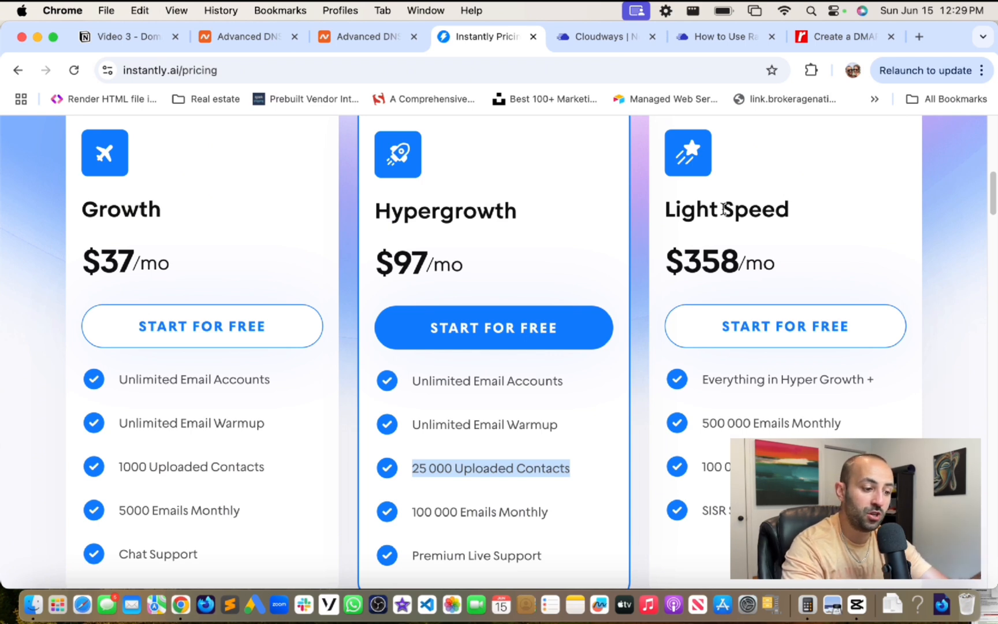
scroll(723, 209, "down", 1)
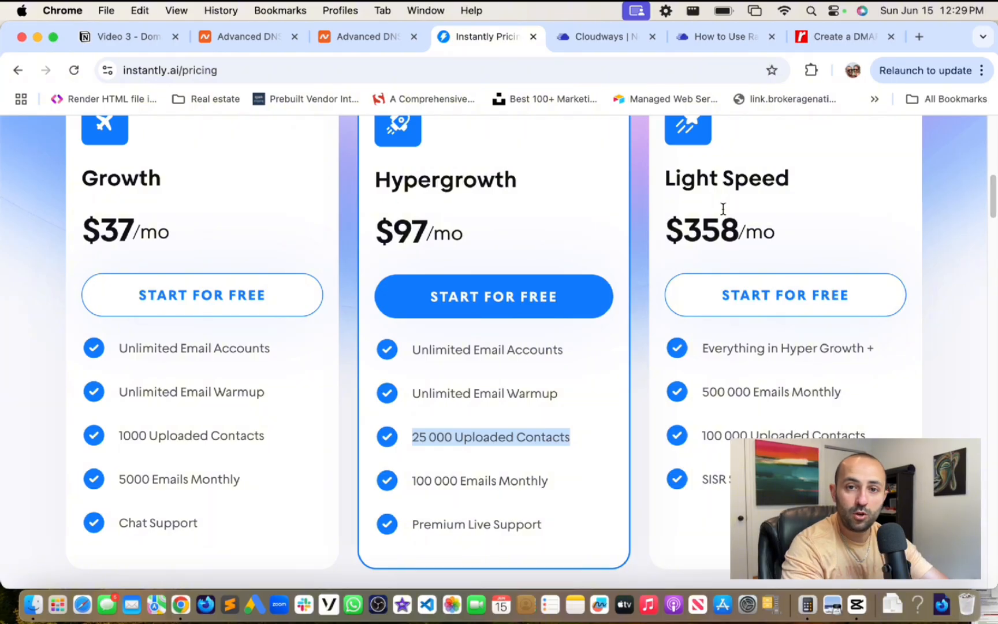
scroll(723, 209, "down", 1)
scroll(723, 208, "up", 3)
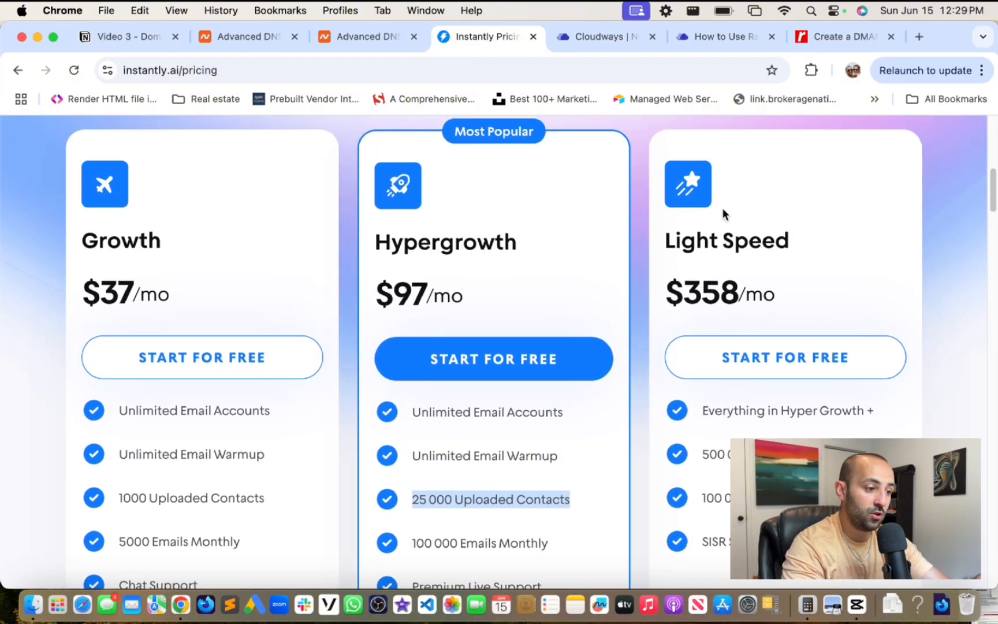
- Open make.com in a new tab and sign in to the Make account
left_click(925, 36)
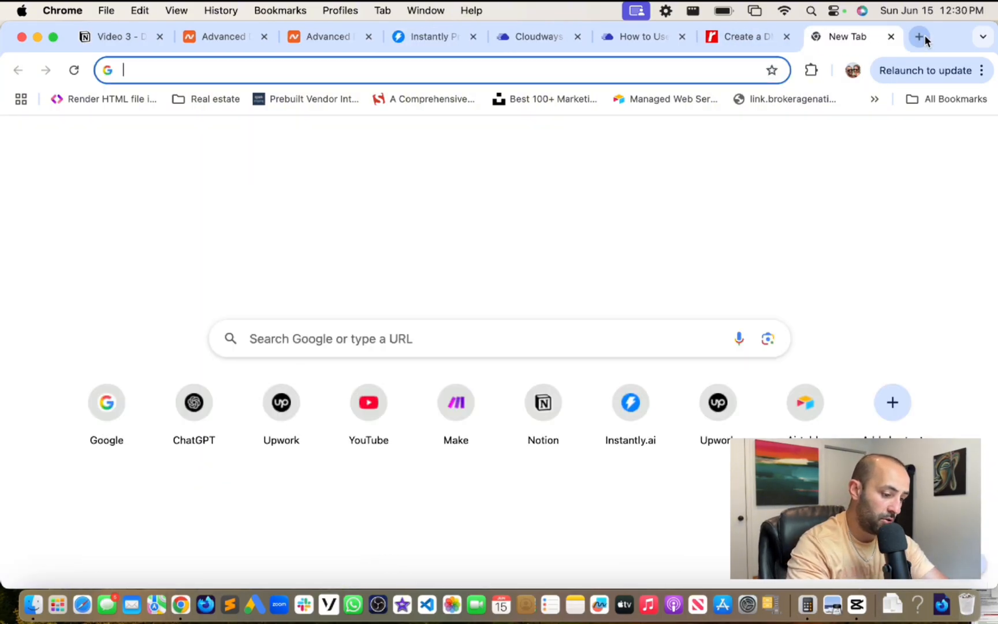
type("mak")
key("Return")
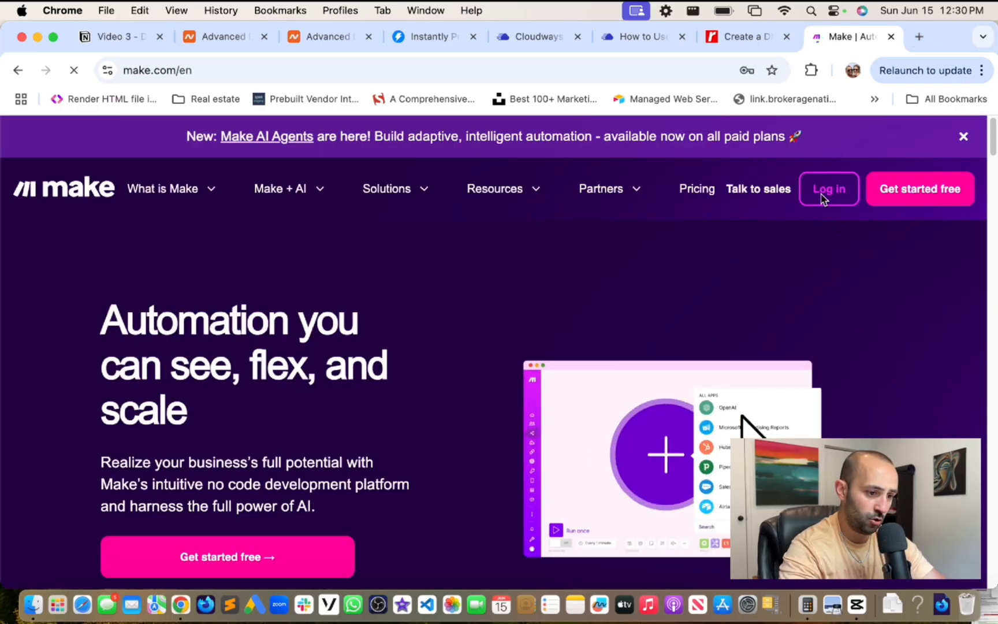
left_click(830, 198)
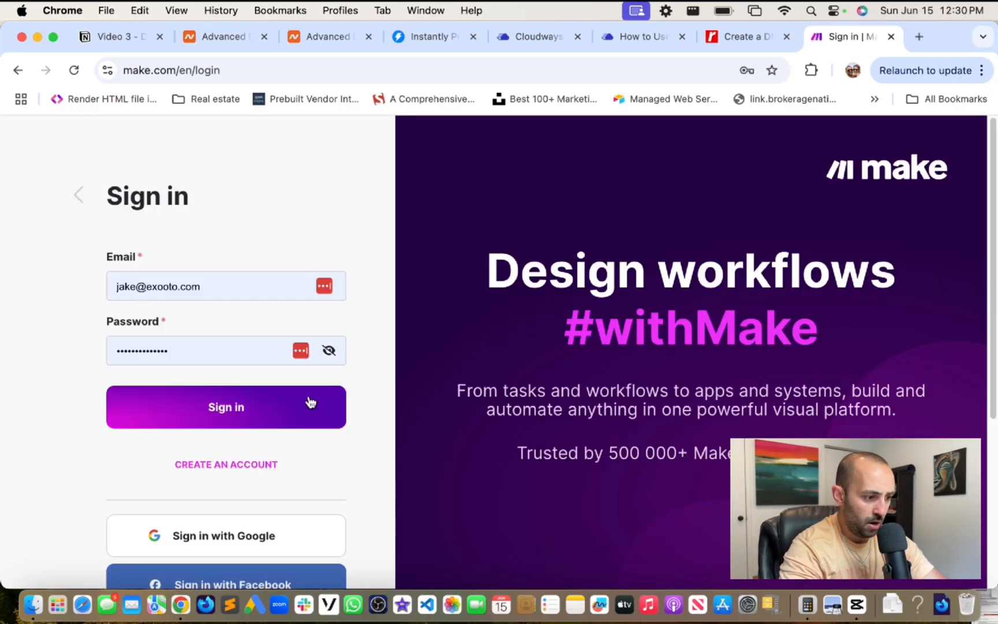
left_click(310, 402)
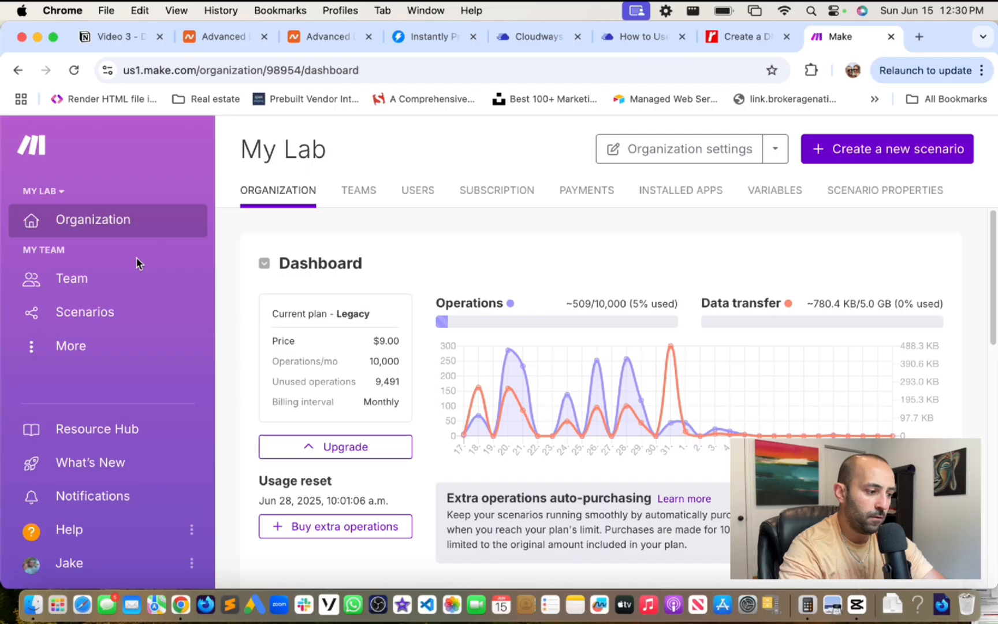
- From Scenarios, open the Creatives > Email Verification > Personalization > Import to Instantly scenario
left_click(85, 312)
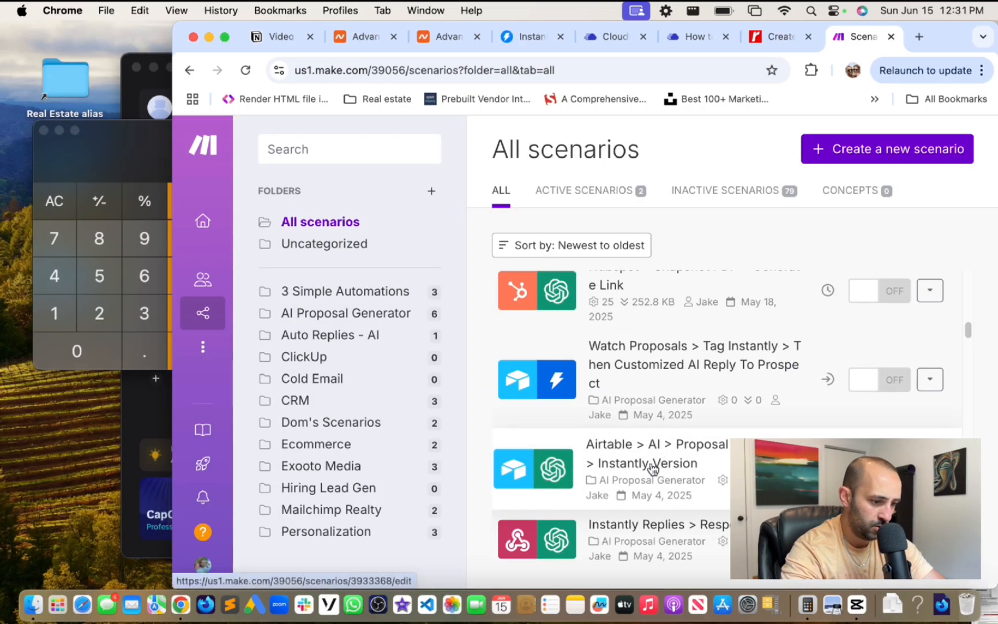
left_click(676, 385)
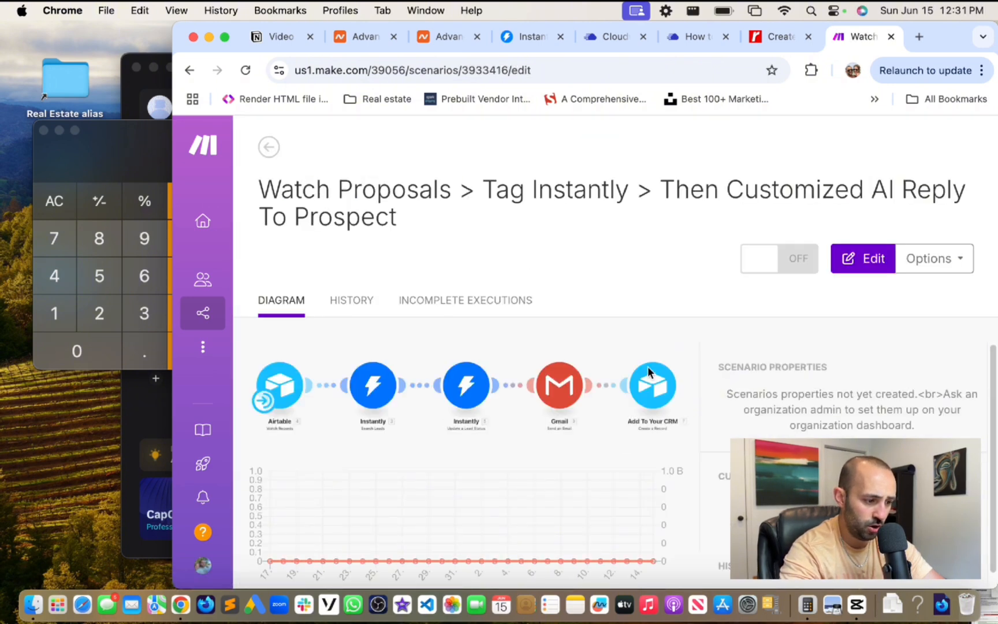
left_click(269, 148)
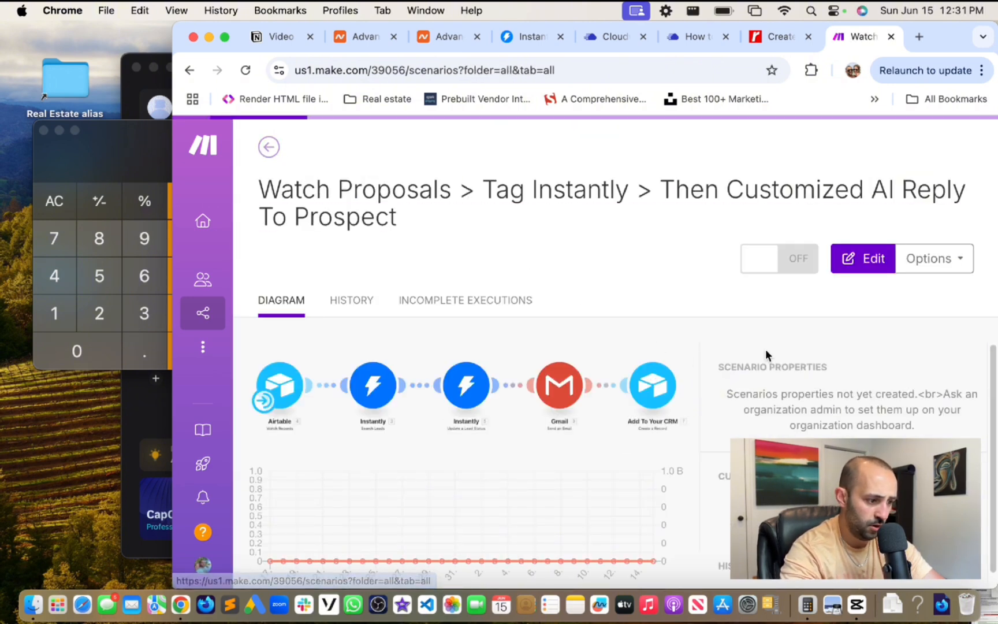
scroll(711, 488, "down", 10)
left_click(711, 488)
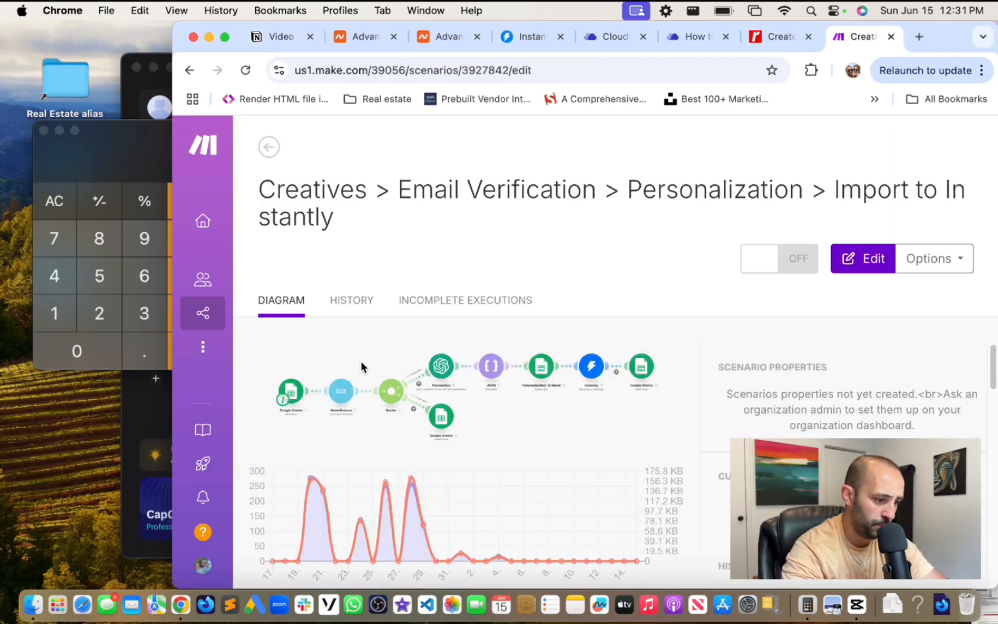
- Open the Creatives email verification scenario in the editor and shift the diagram slightly left
left_click(360, 360)
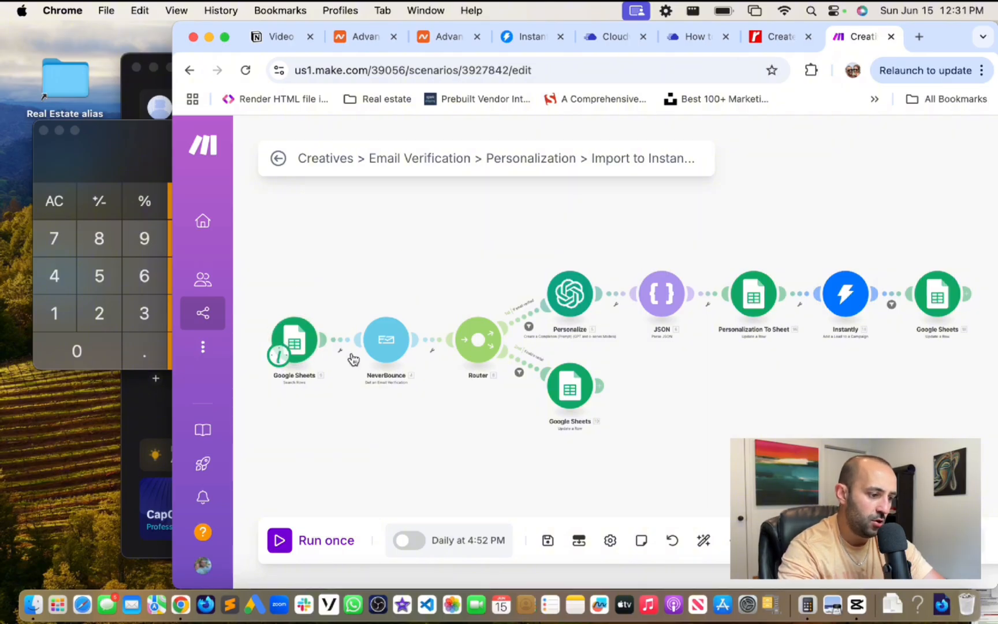
left_click_drag(482, 272, 475, 272)
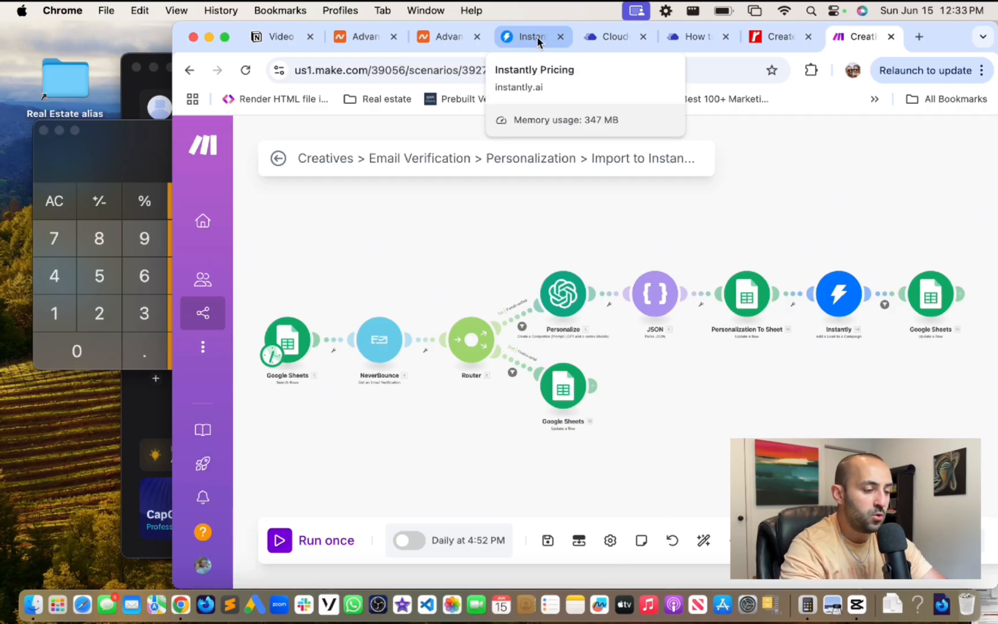
- Glance at the heyexooto.com DNS records in Namecheap, then return to Instantly maximized
left_click(368, 41)
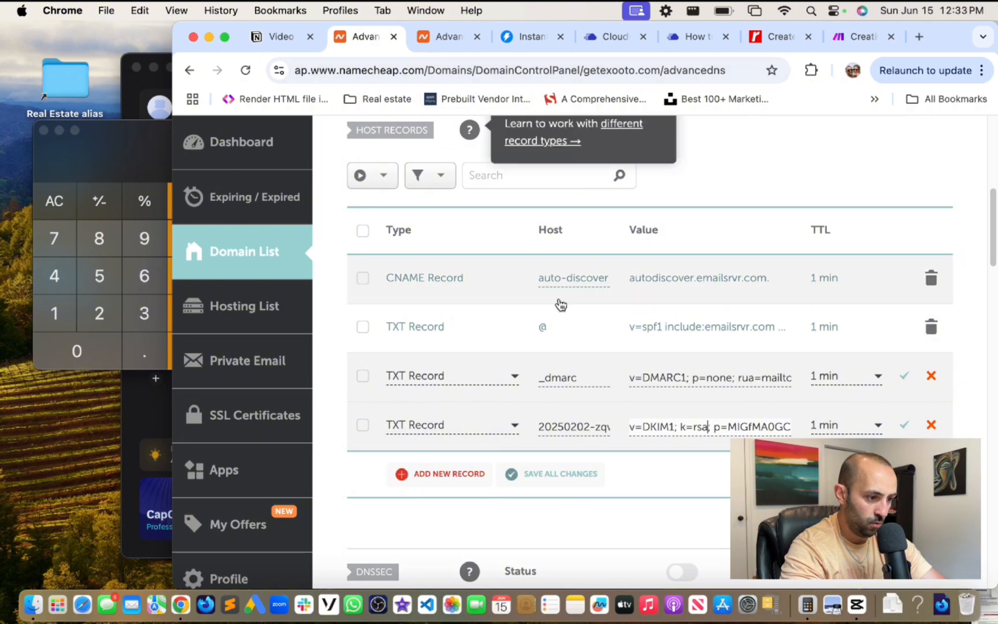
left_click(457, 41)
left_click(534, 40)
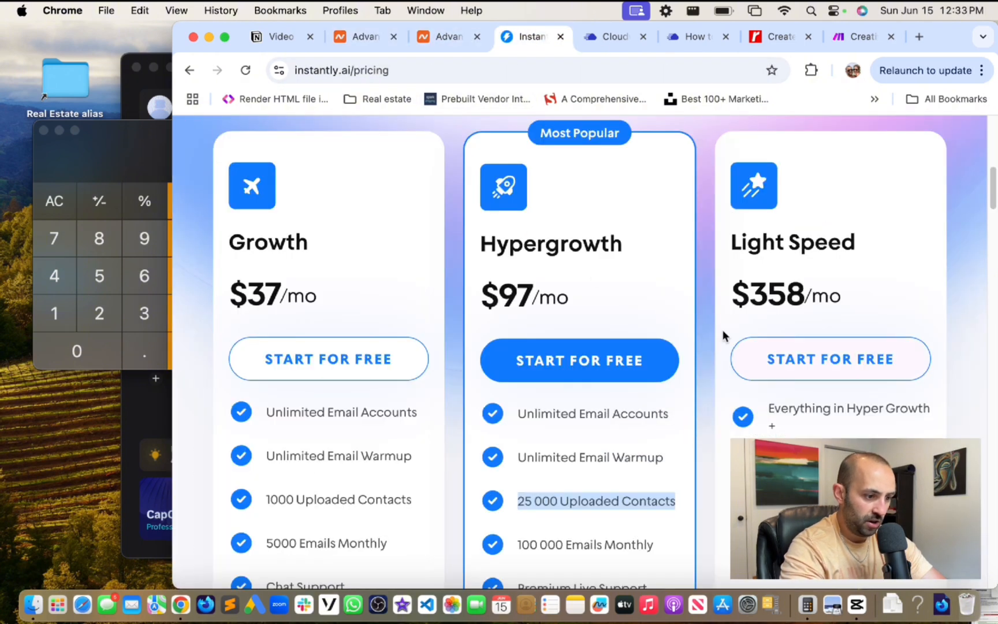
left_click_drag(994, 203, 994, 78)
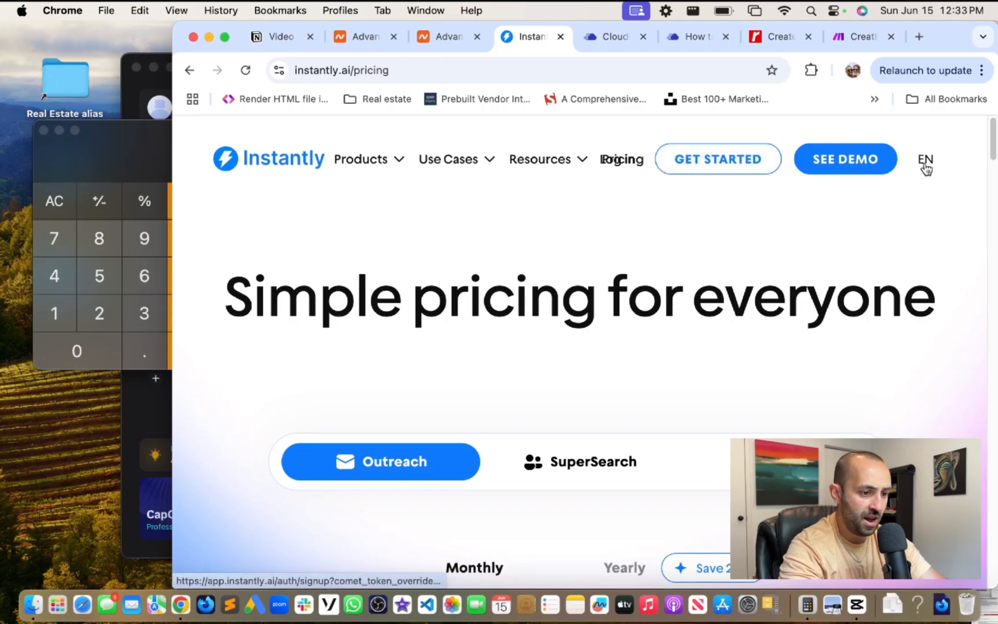
double_click(952, 47)
- Log in to Instantly with the saved credentials and open the Email Accounts list
left_click(607, 157)
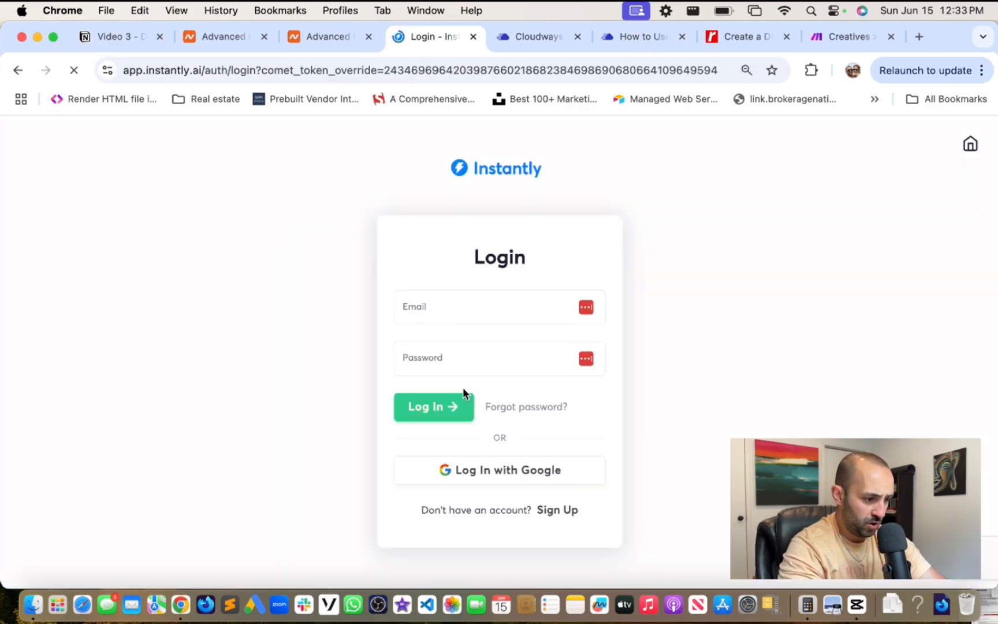
left_click(585, 308)
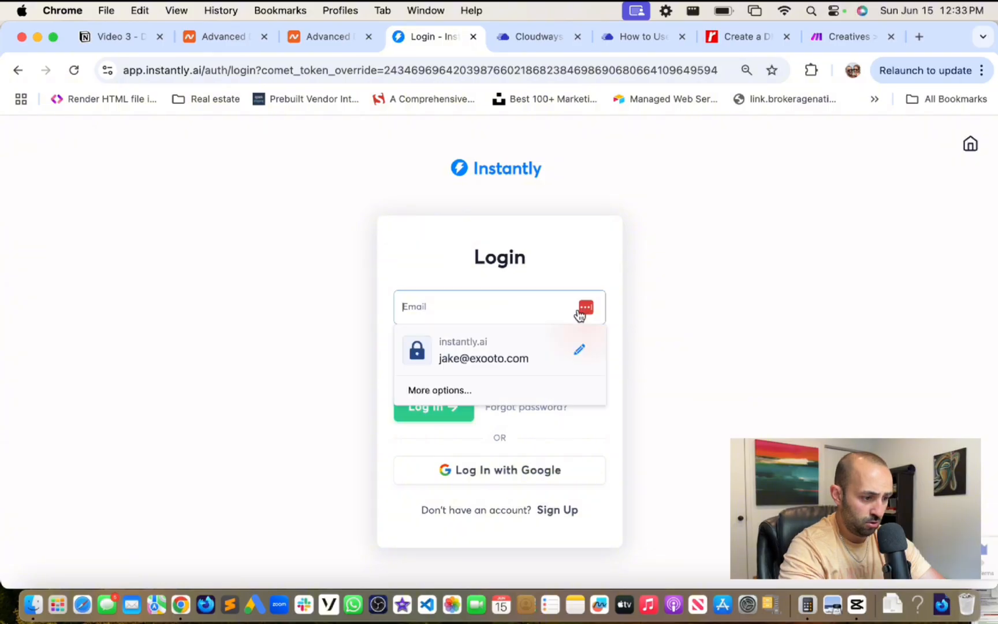
left_click(486, 354)
left_click(429, 407)
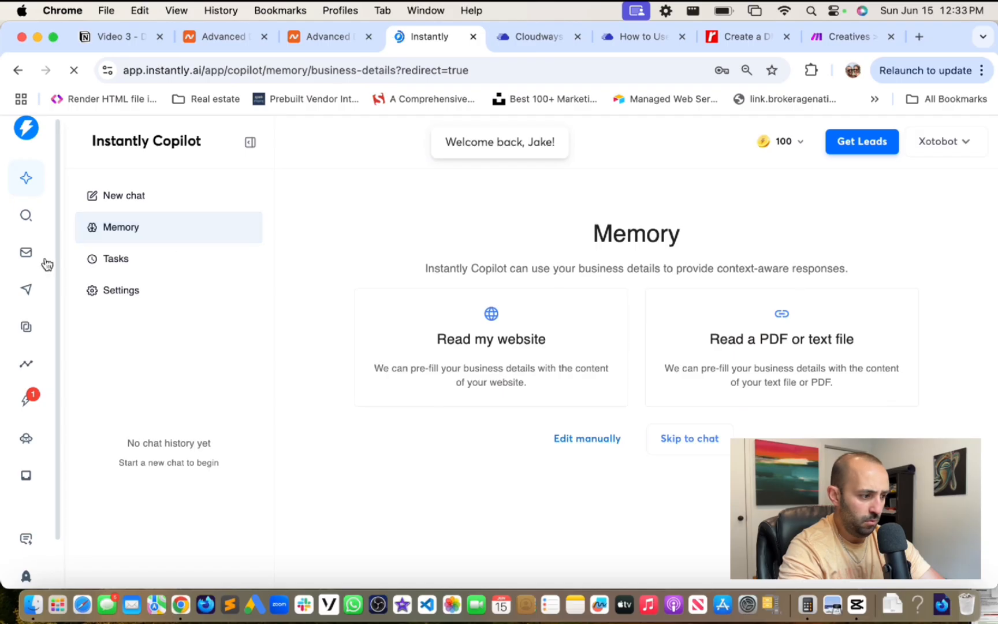
left_click(26, 253)
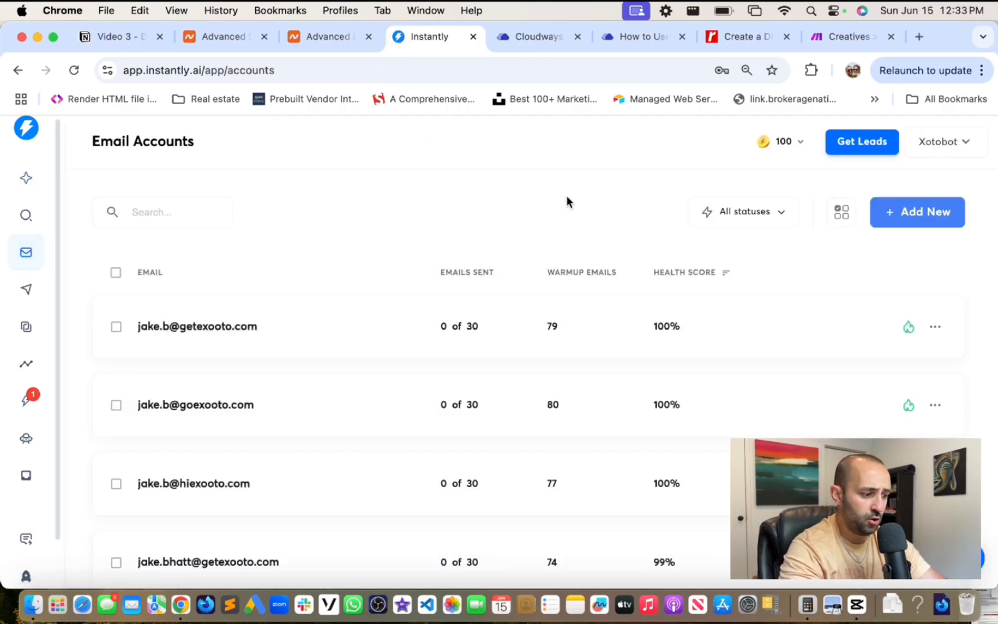
- Start adding a new email account, review the options including done-for-you Gmail setup, then restart Add New
left_click(948, 216)
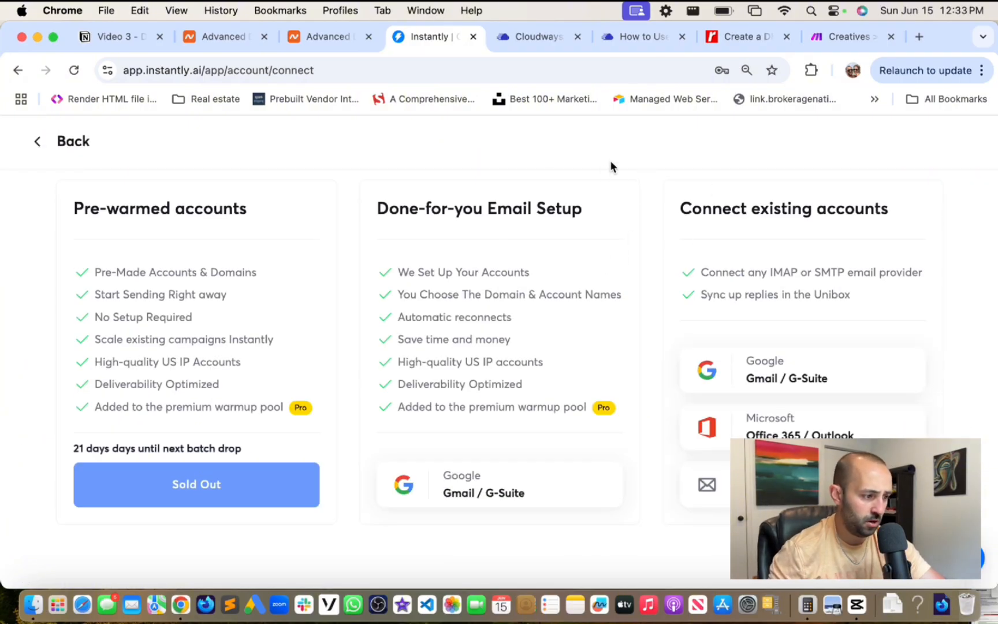
scroll(538, 194, "down", 1)
scroll(389, 237, "up", 2)
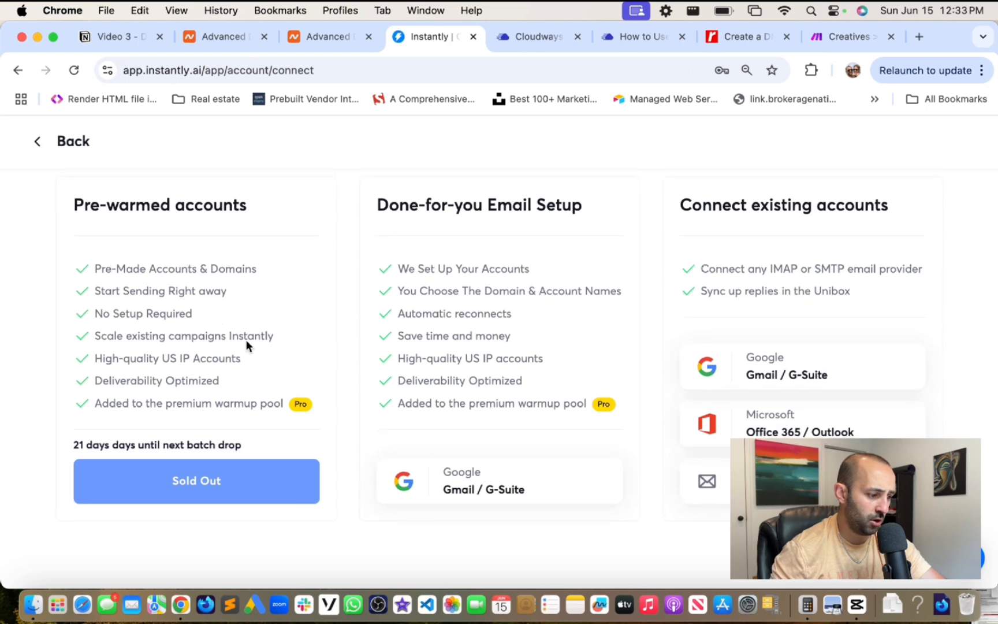
mouse_move(3, 249)
left_mouse_down()
mouse_move(216, 247)
mouse_move(13, 246)
left_mouse_up()
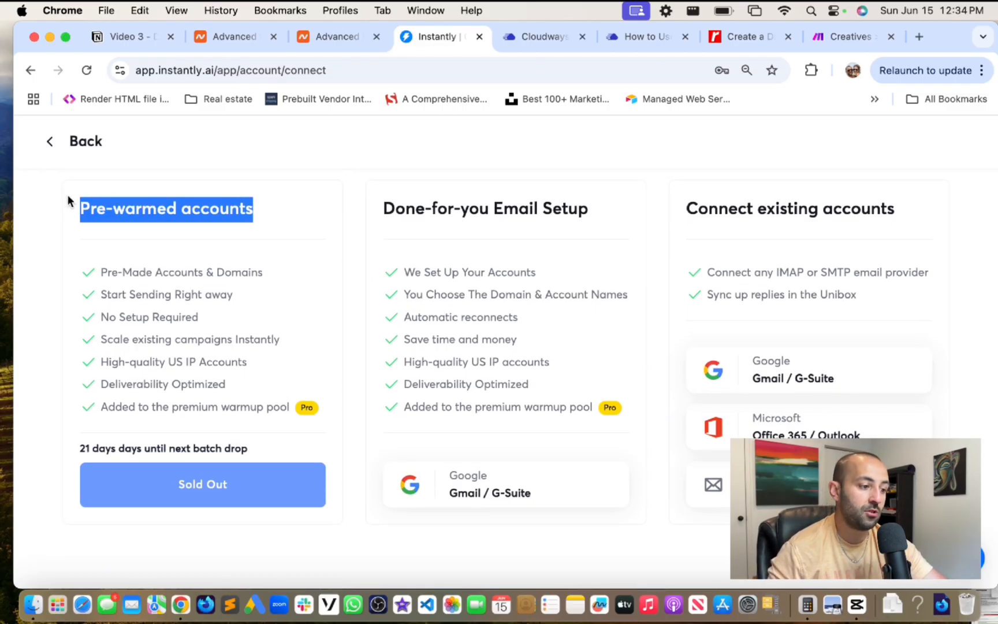
left_click(379, 206)
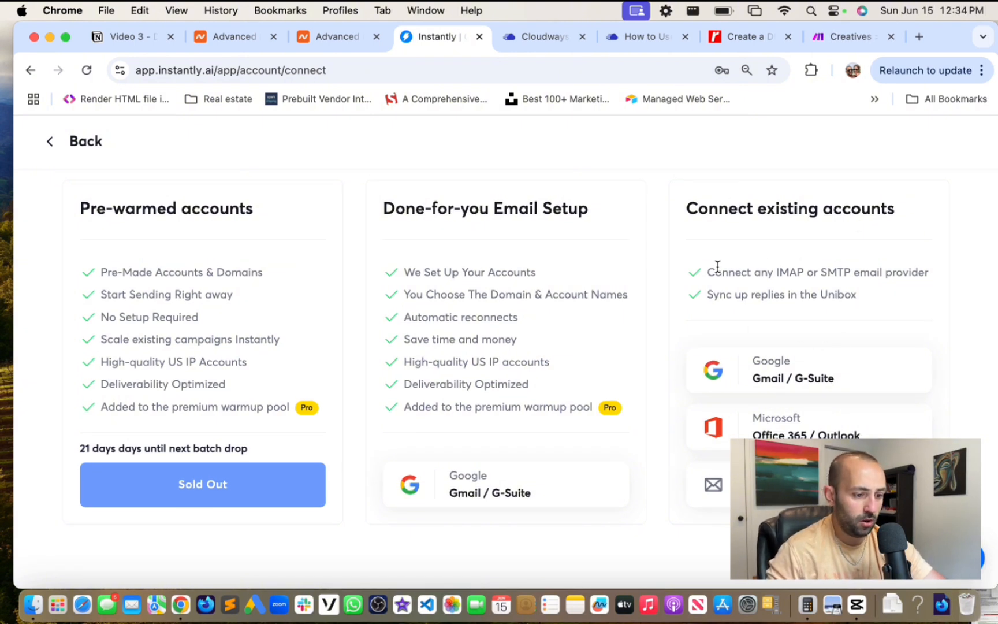
left_click(516, 483)
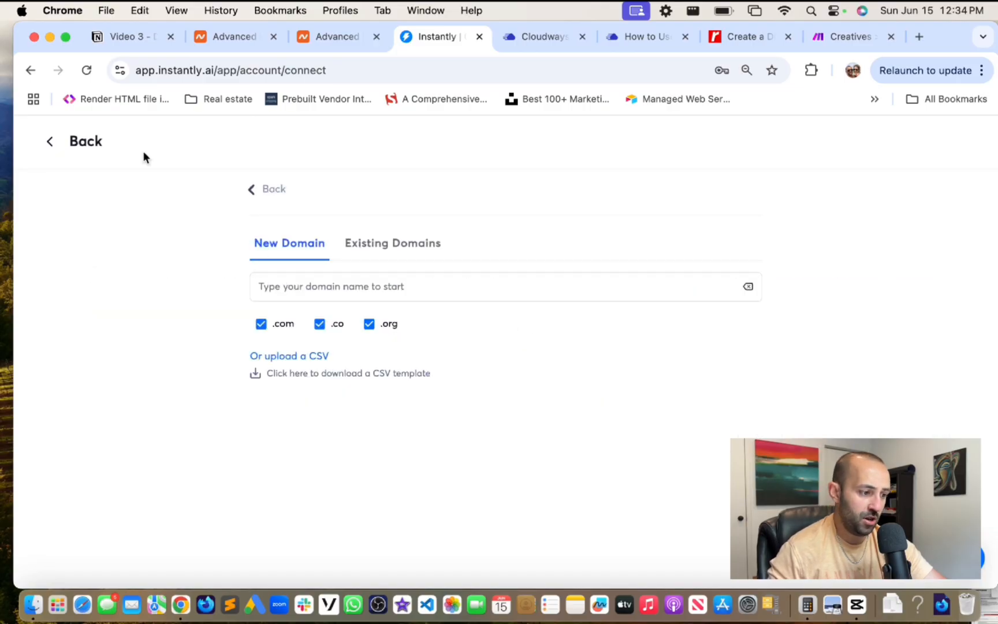
left_click(69, 142)
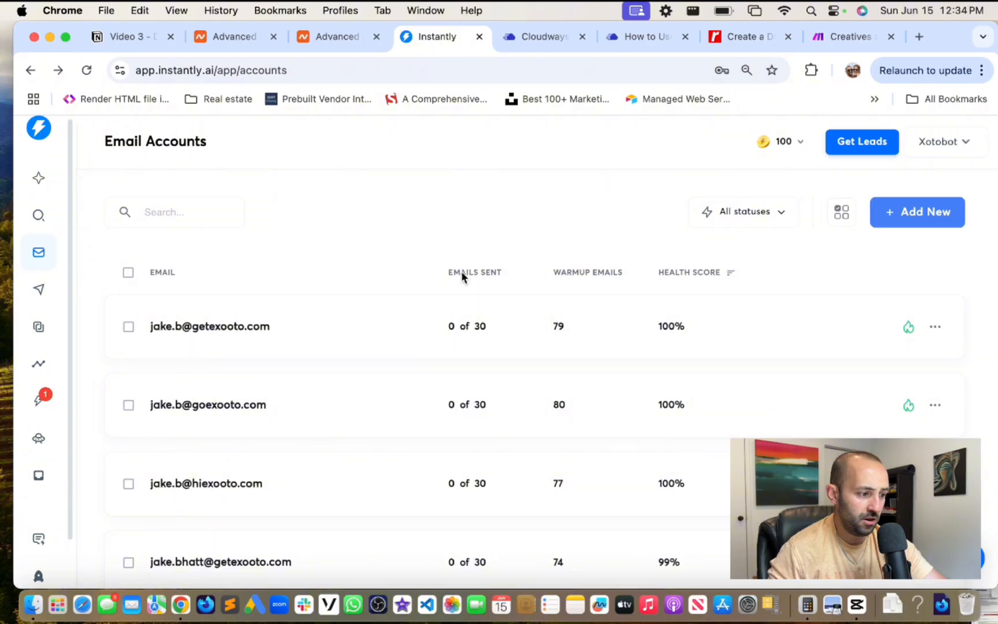
left_click(916, 203)
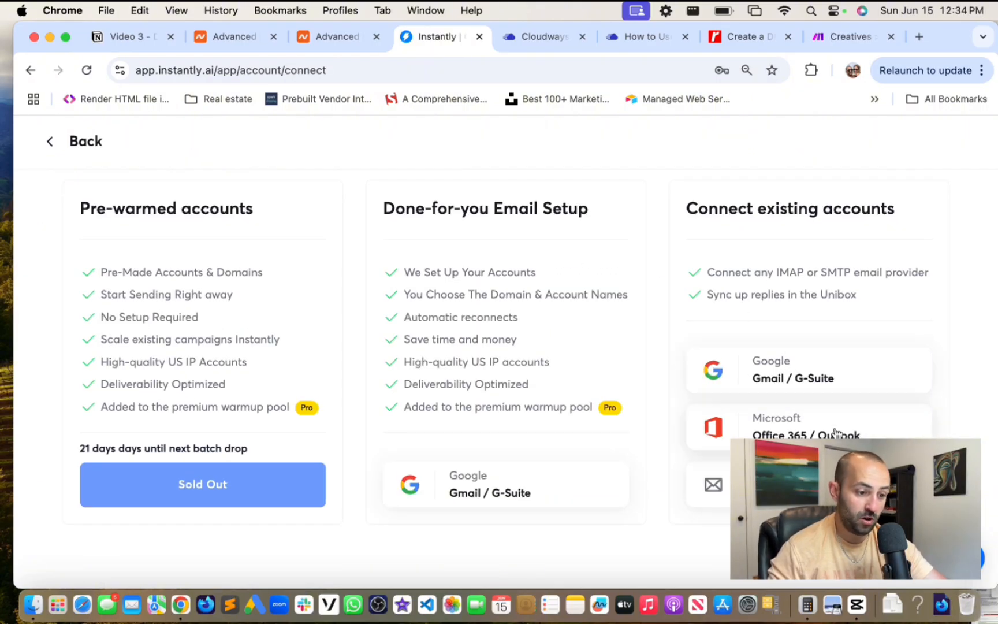
- Choose Any Provider IMAP/SMTP as a single account and paste the heyexooto.com mailbox address from Cloudways
left_click(809, 485)
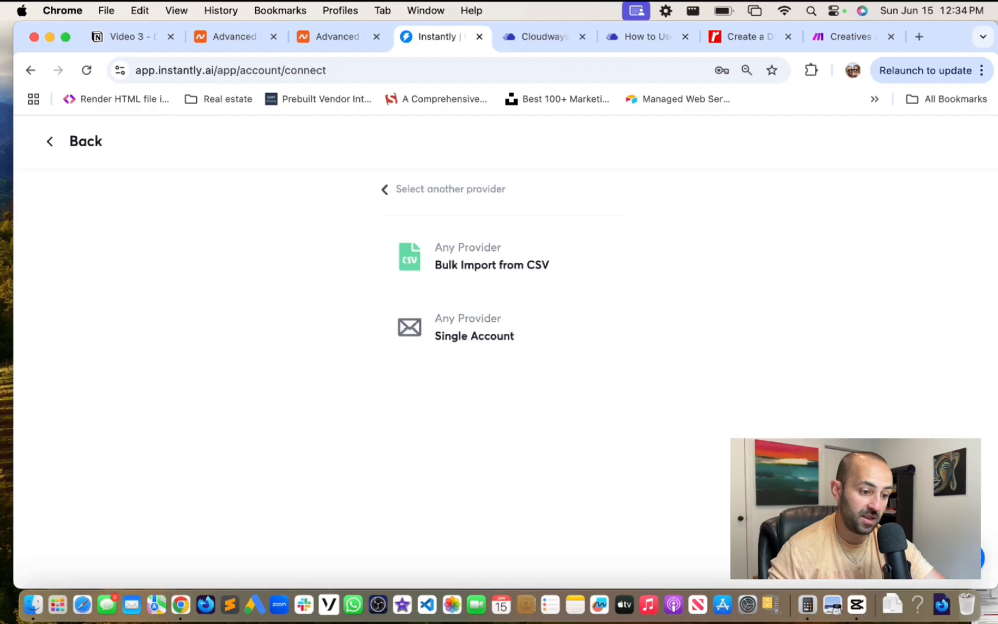
left_click(473, 325)
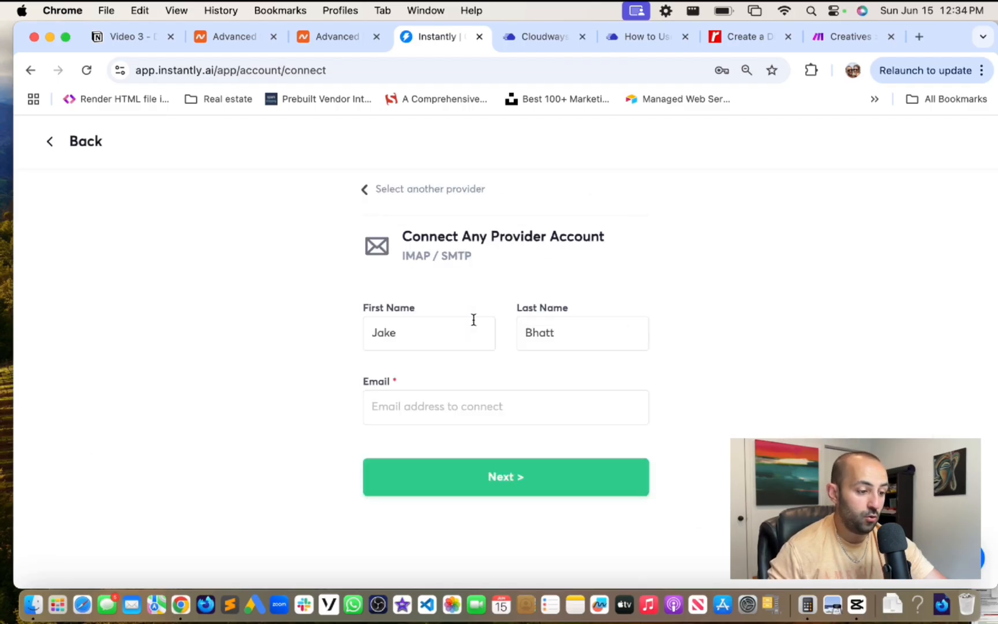
left_click(426, 406)
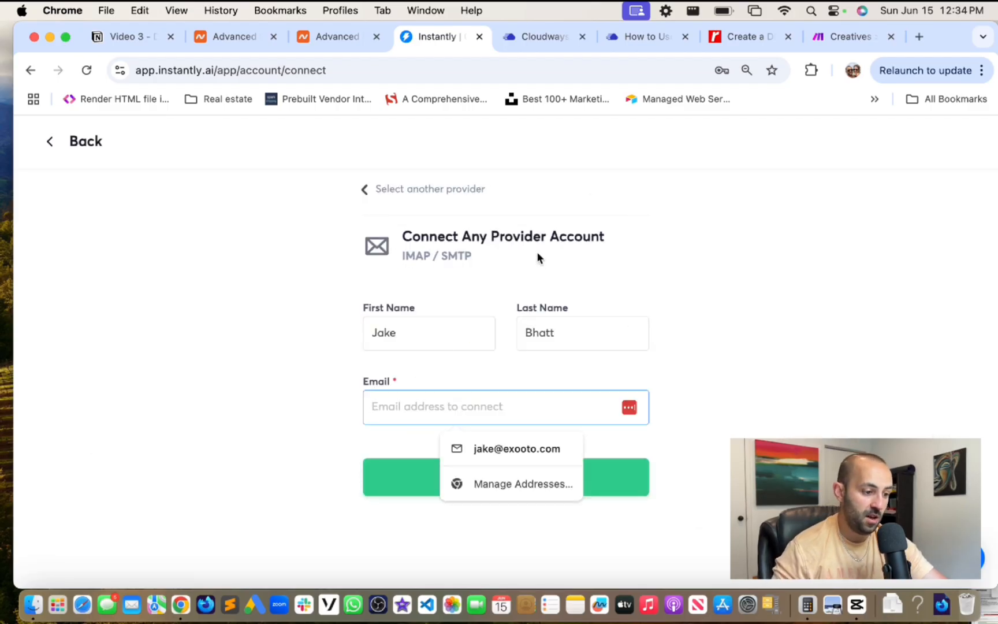
left_click(536, 41)
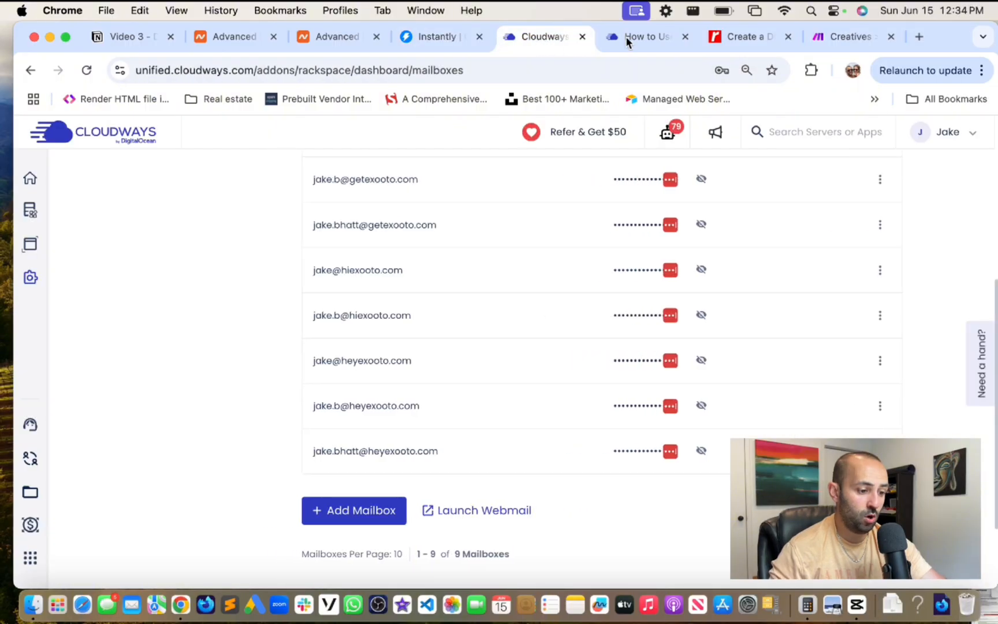
left_click_drag(324, 361, 414, 360)
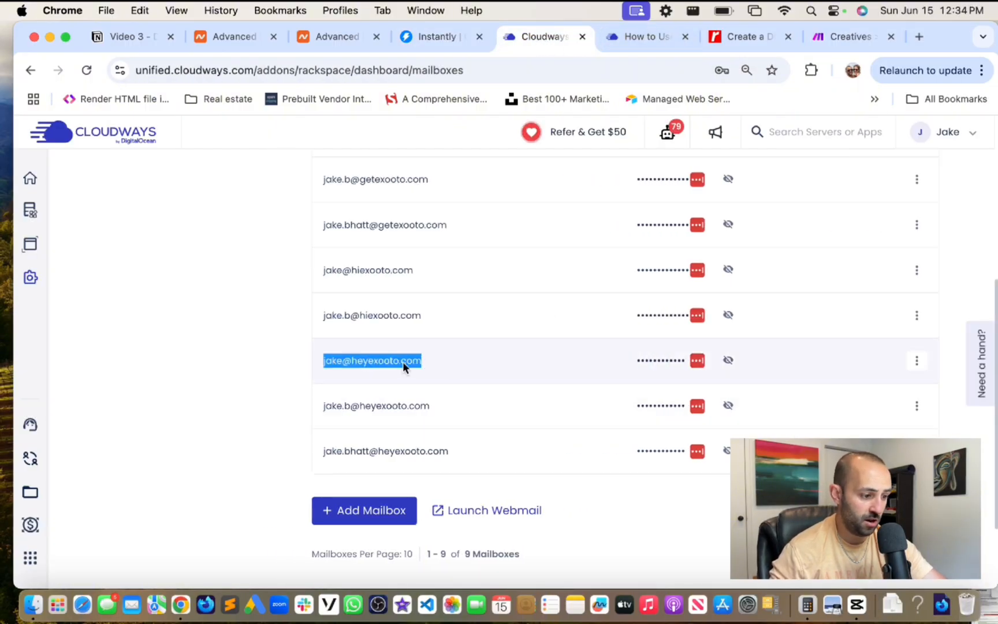
right_click(398, 362)
left_click(421, 383)
left_click(439, 37)
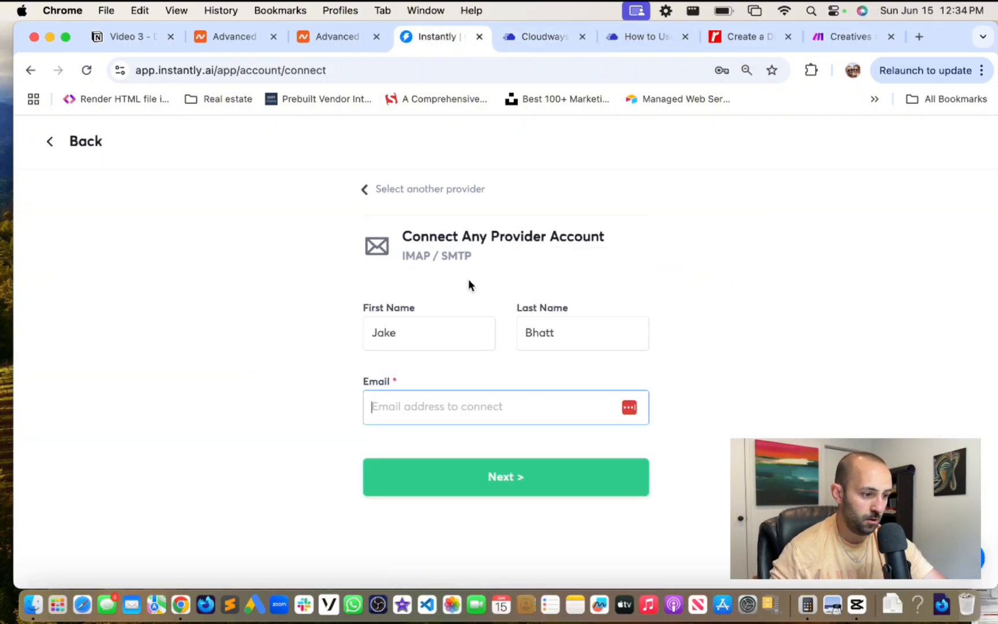
left_click(461, 415)
key("super+v")
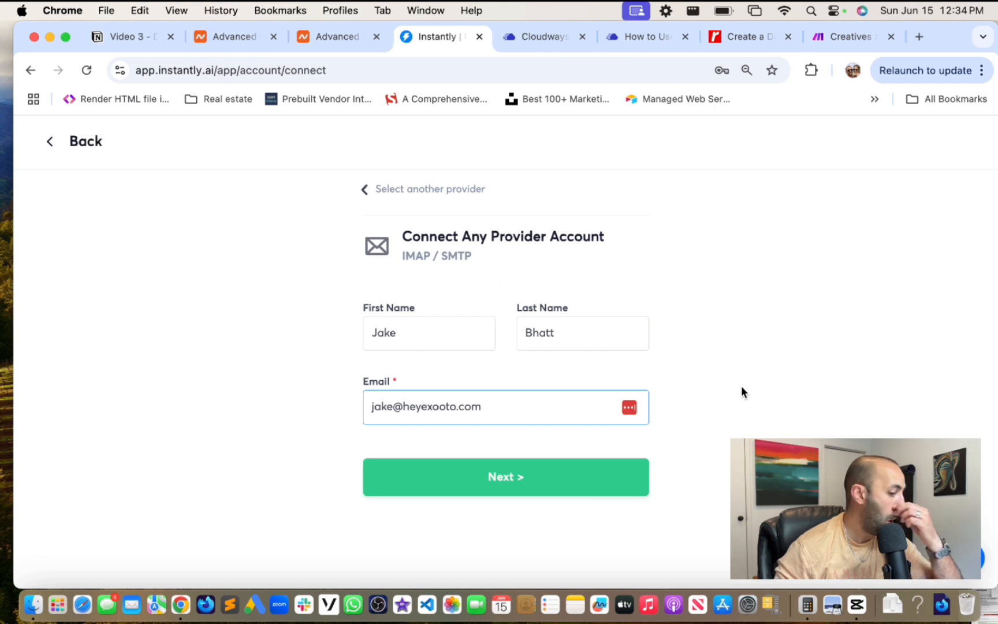
left_click(526, 479)
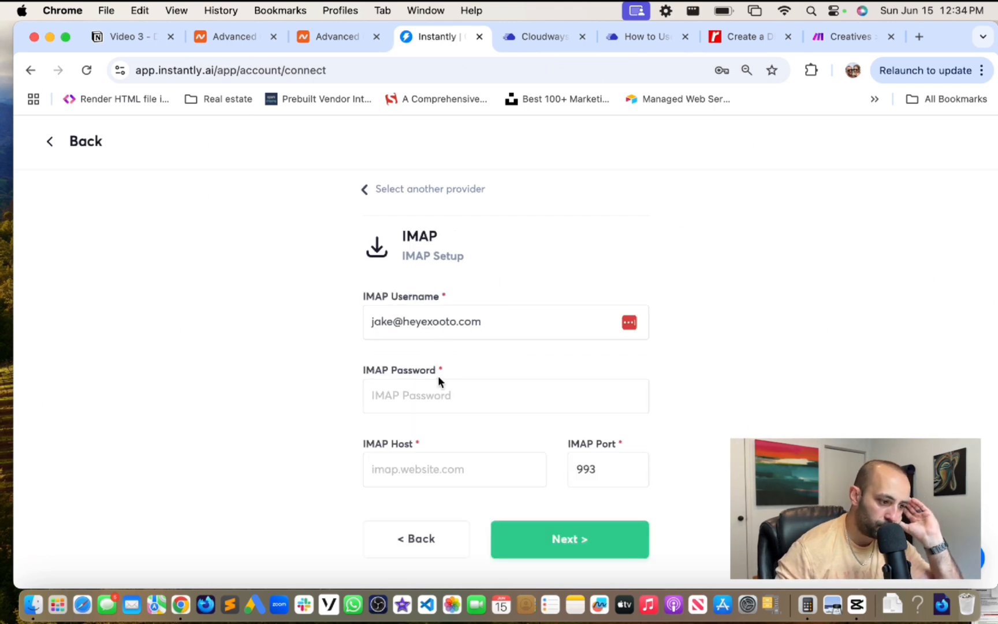
- Enter the mailbox's IMAP password in the setup form
left_click(460, 400)
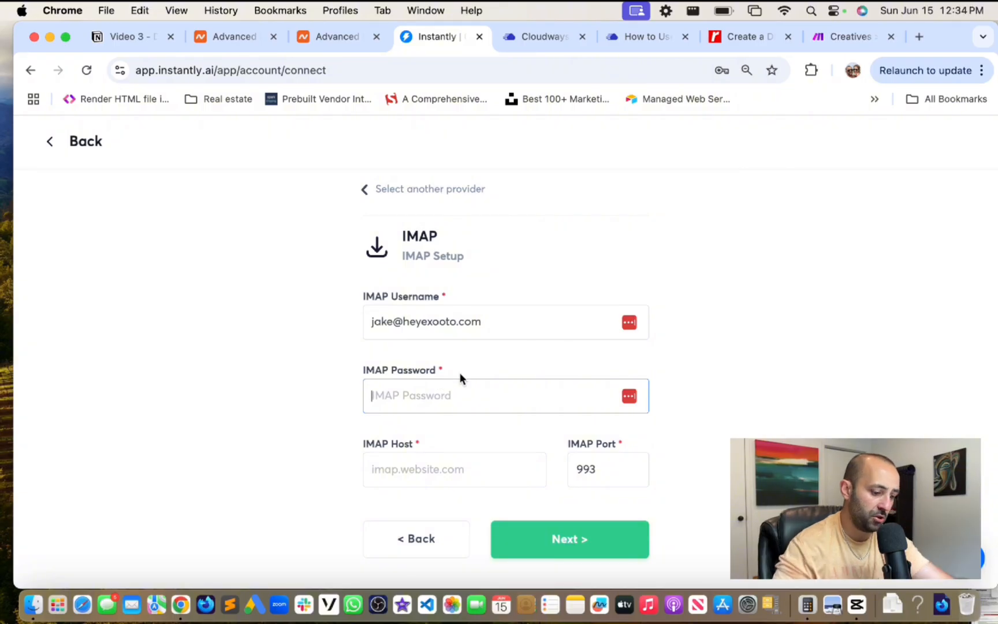
type("••")
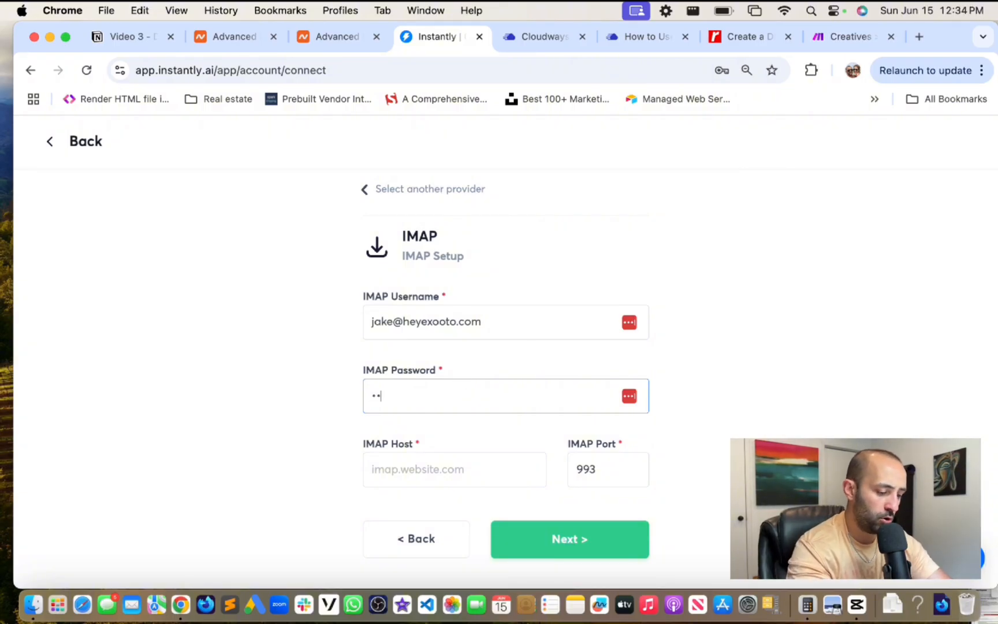
type("•••••")
key("super+a")
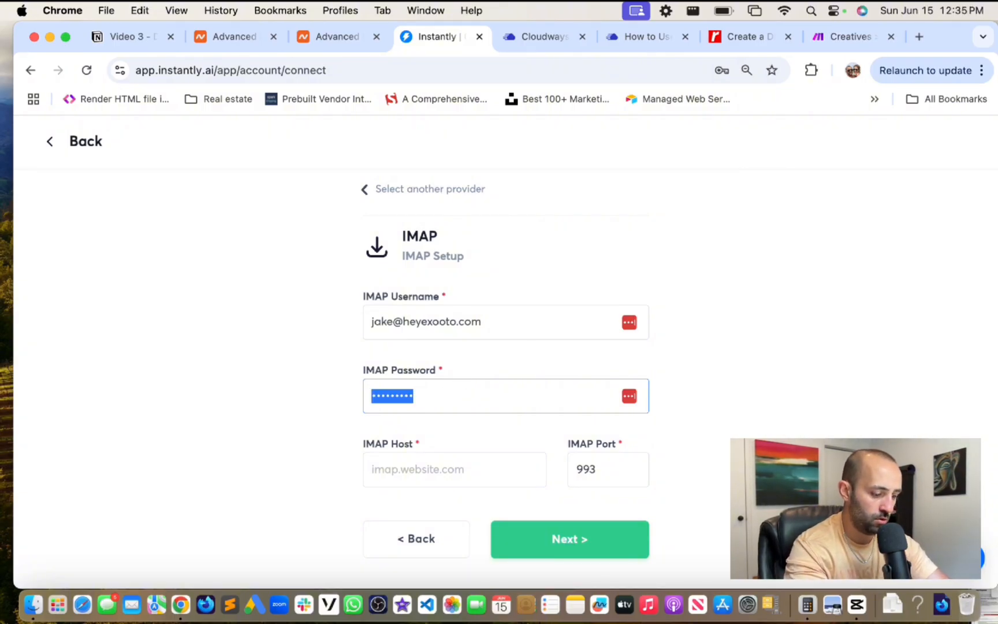
type("•")
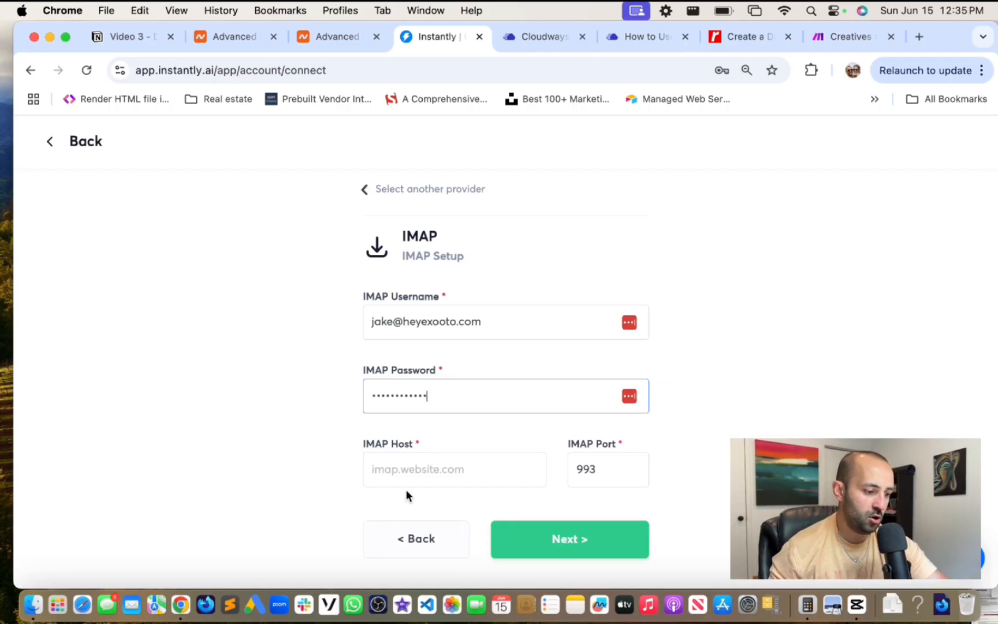
left_click(445, 468)
- Search the Cloudways Rackspace add-on article for 'imap' and jump through the first matches
left_click(636, 42)
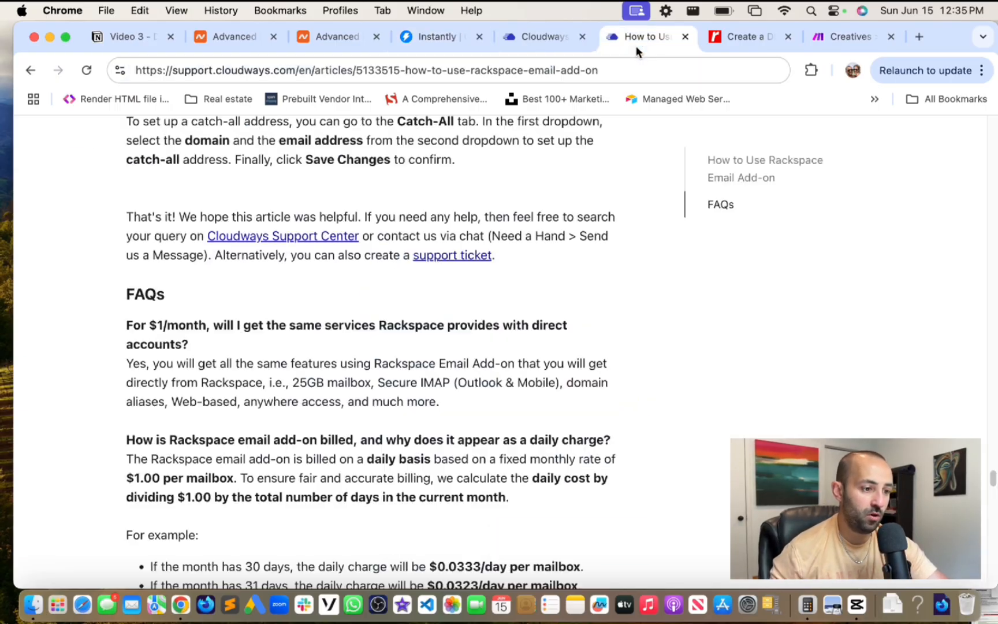
scroll(609, 308, "down", 8)
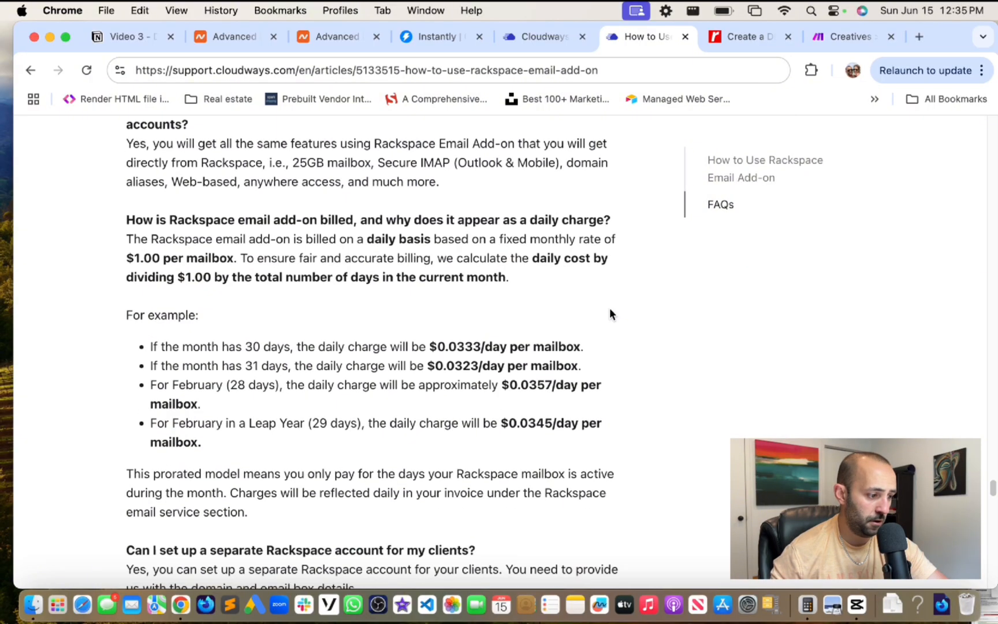
scroll(609, 301, "up", 15)
scroll(613, 307, "up", 10)
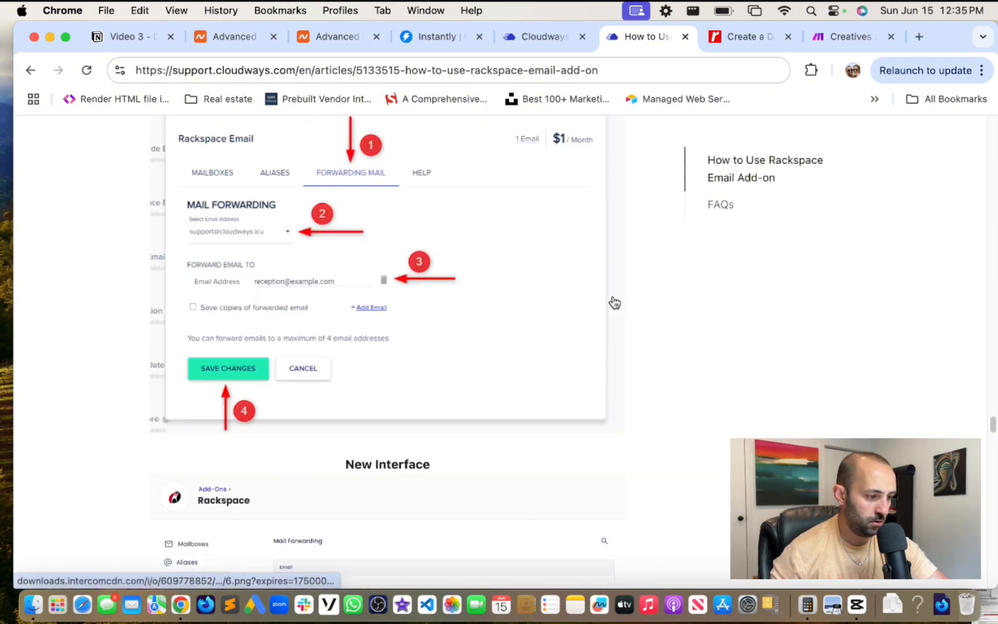
key("super+f")
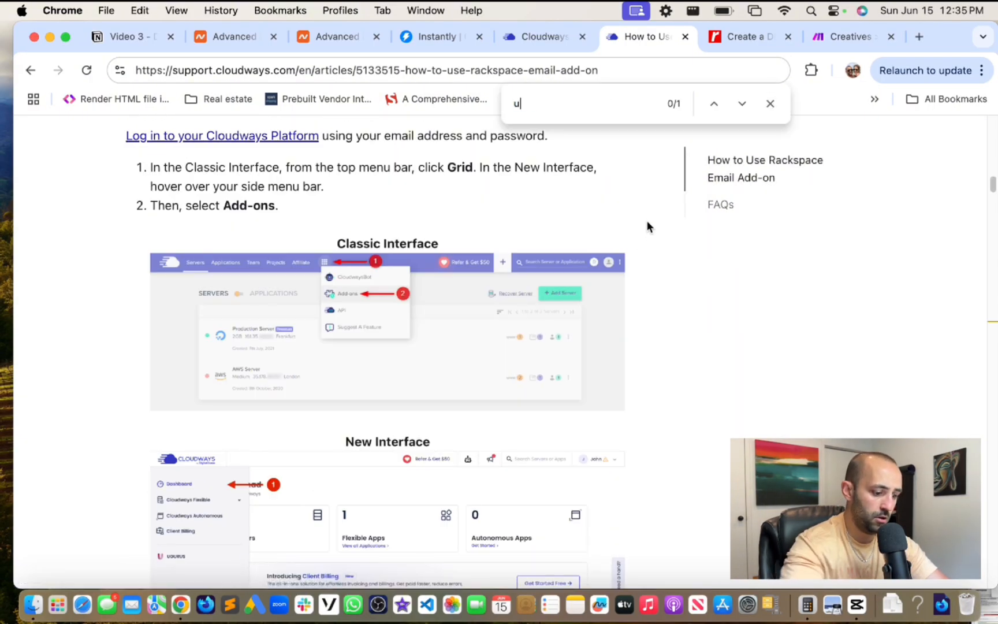
key("BackSpace")
type("imap")
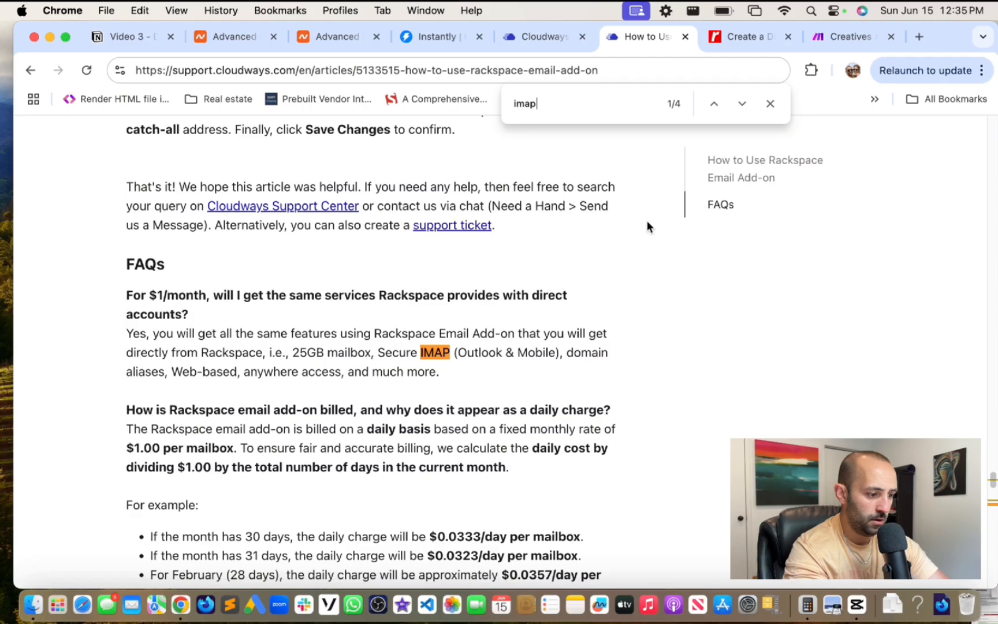
key("Return")
key("Return")
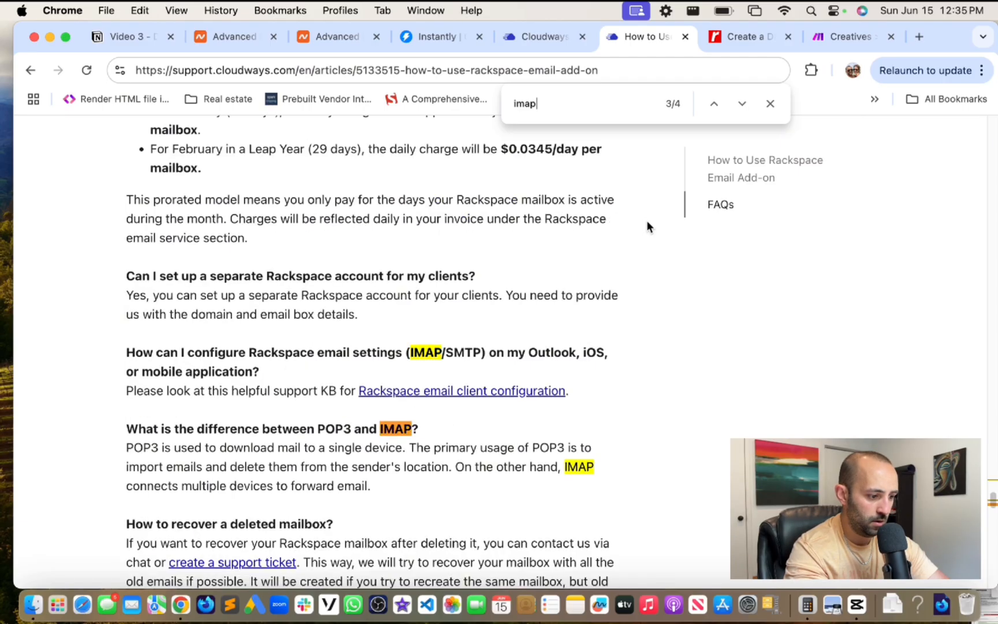
key("Return")
key("Return")
key("Return")
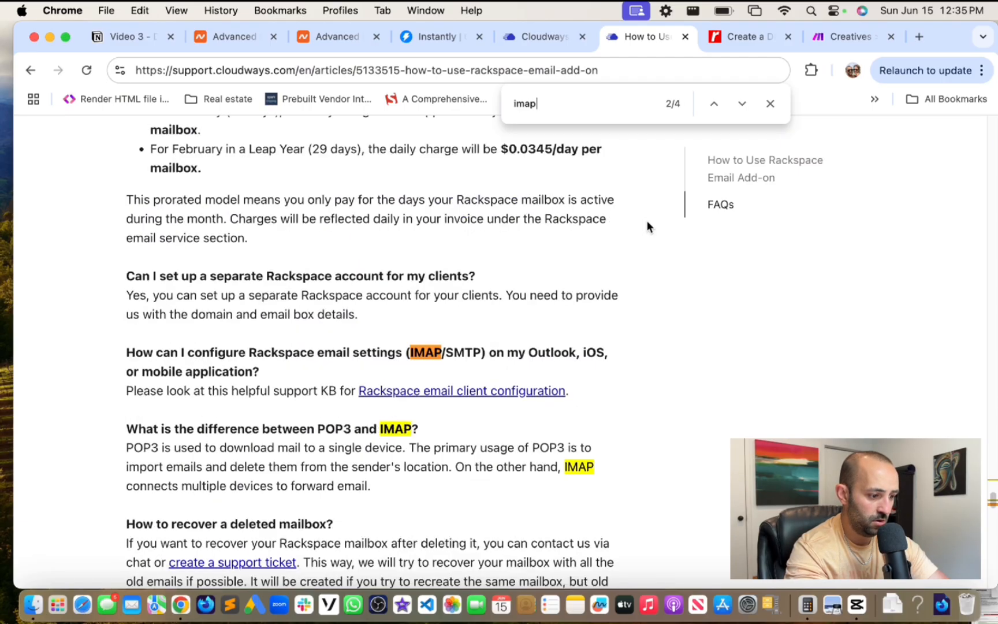
key("ctrl+shift+Tab")
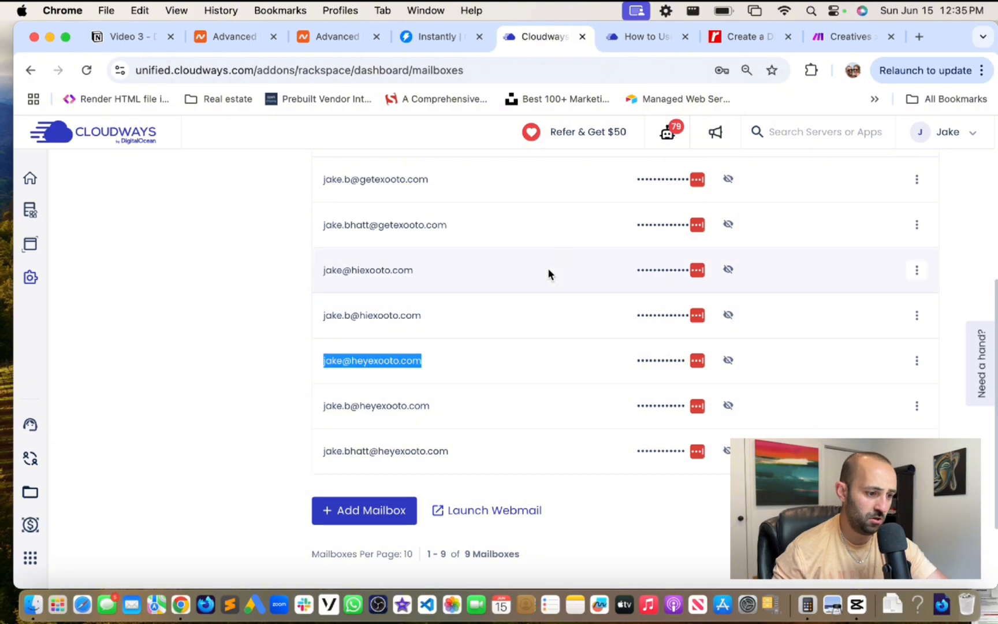
- Scroll through the Rackspace add-on article reading its IMAP-related sections
left_click(624, 34)
scroll(575, 228, "up", 10)
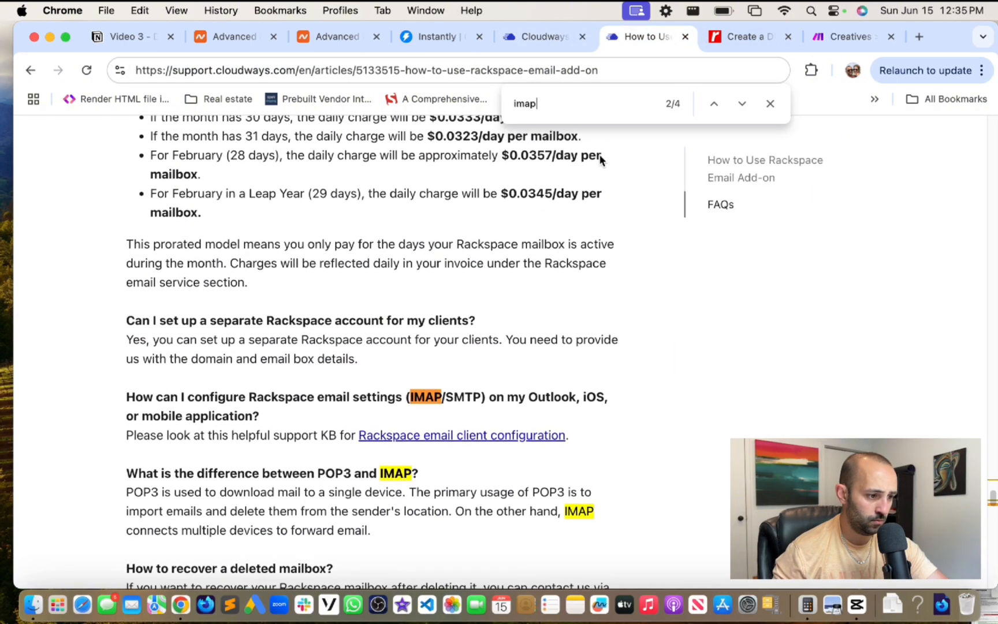
scroll(575, 228, "up", 10)
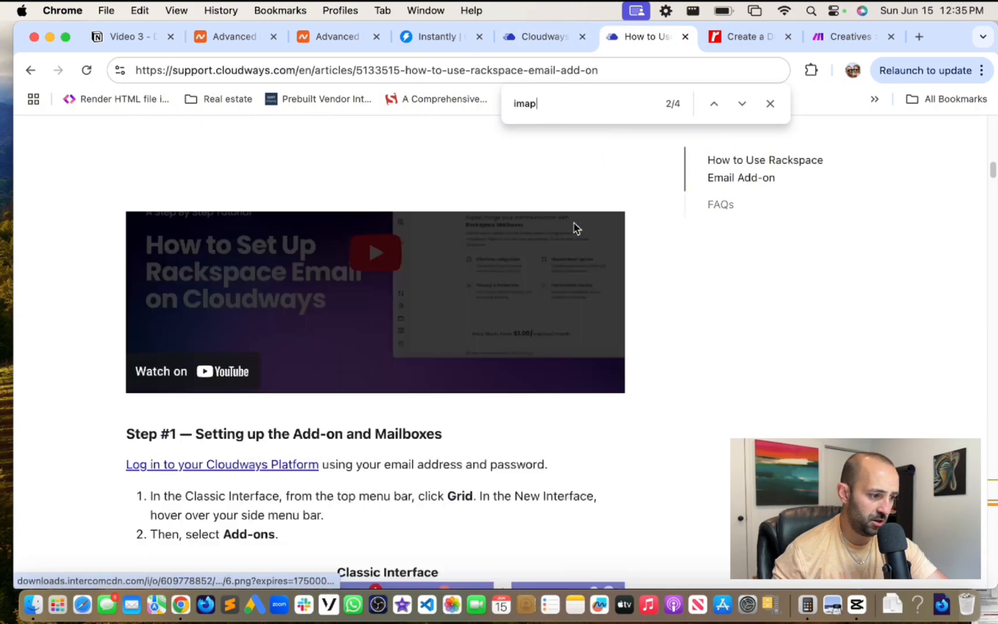
scroll(582, 330, "down", 5)
scroll(582, 330, "down", 15)
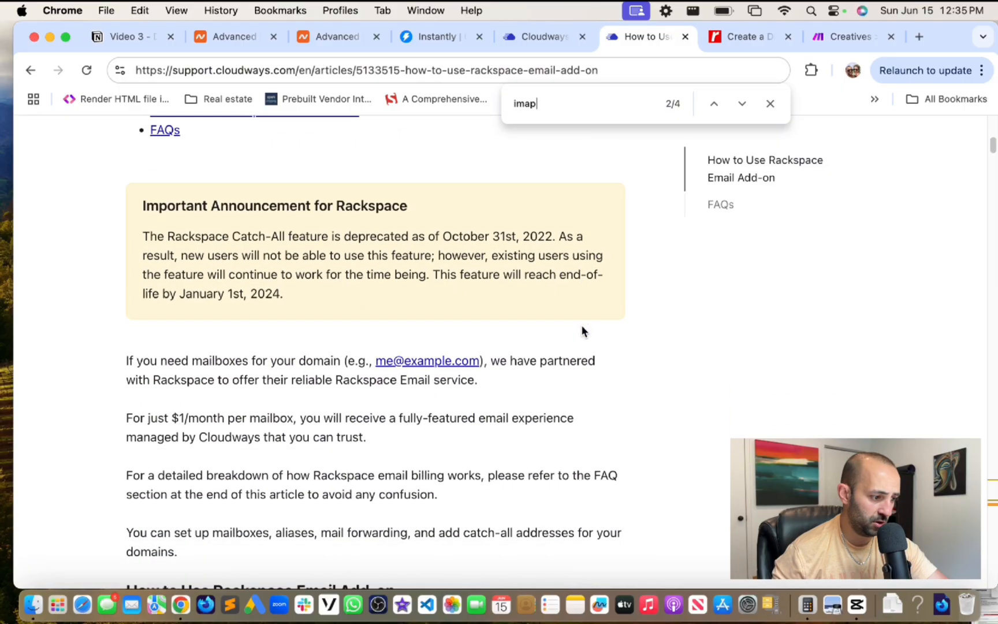
scroll(579, 332, "down", 15)
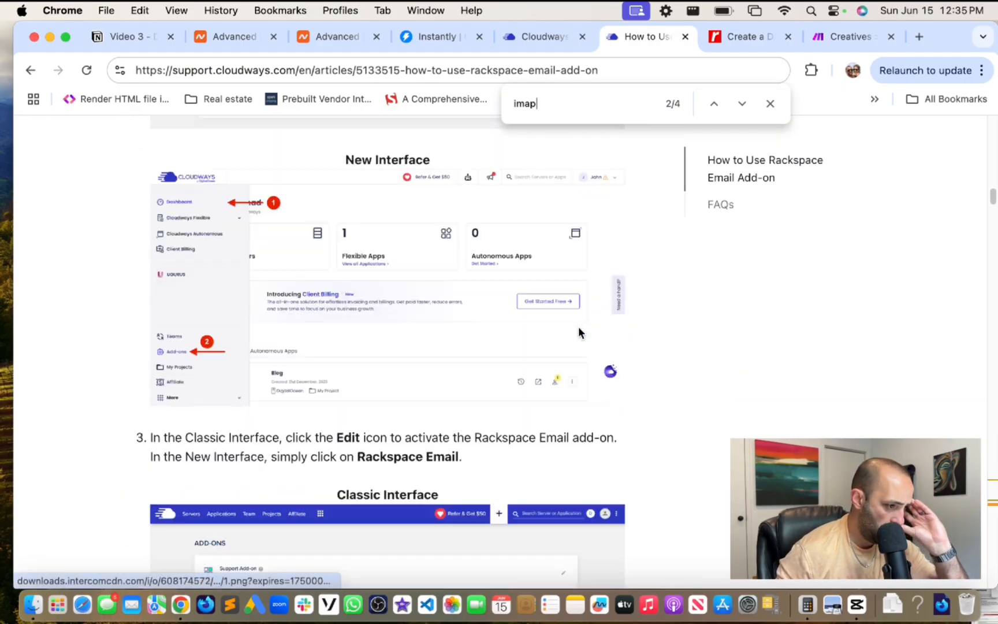
scroll(579, 332, "down", 10)
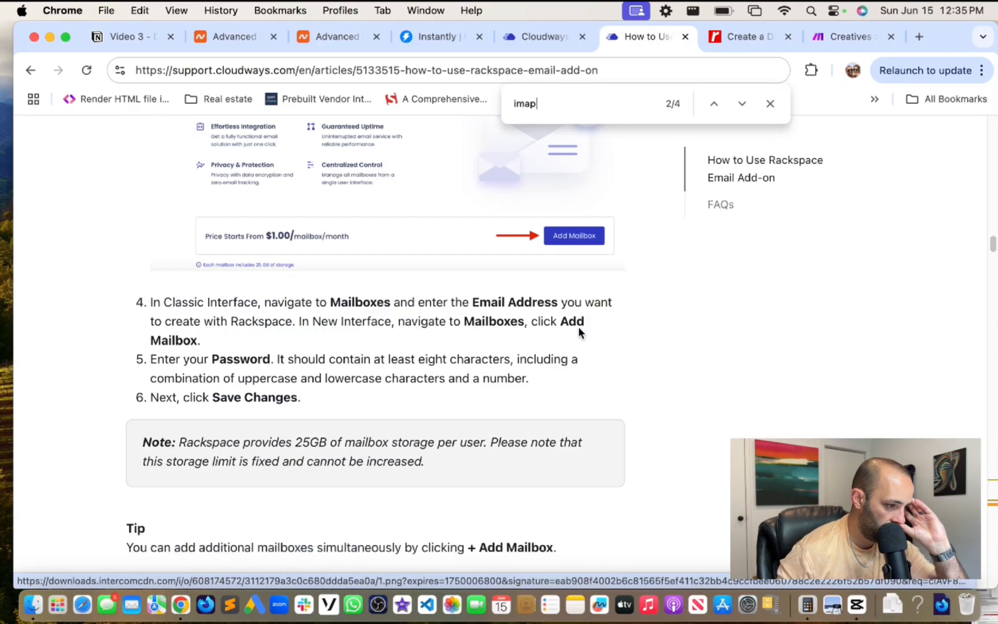
scroll(579, 332, "up", 4)
scroll(579, 332, "down", 8)
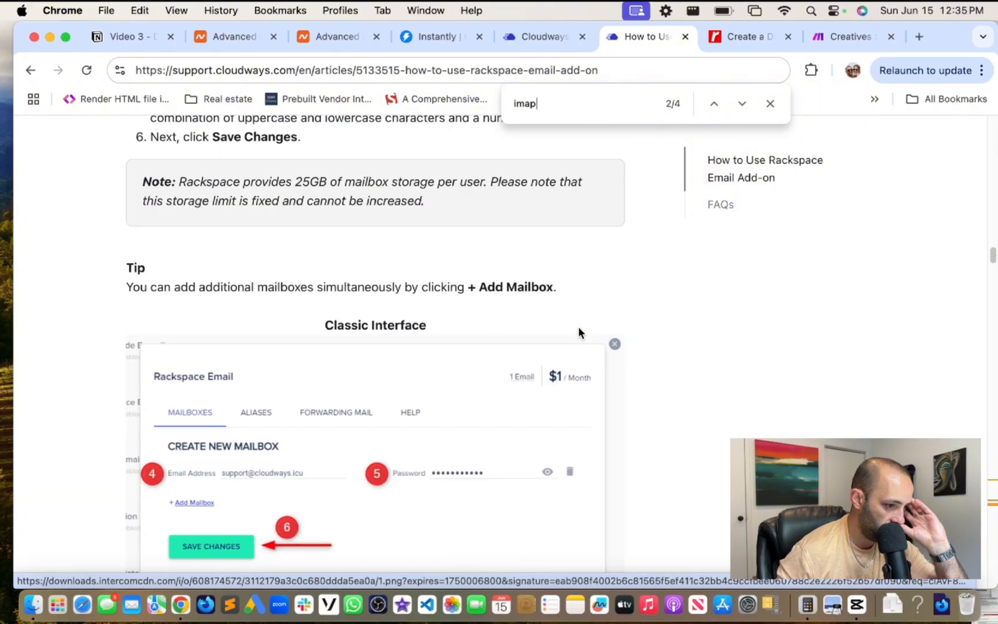
scroll(579, 332, "down", 18)
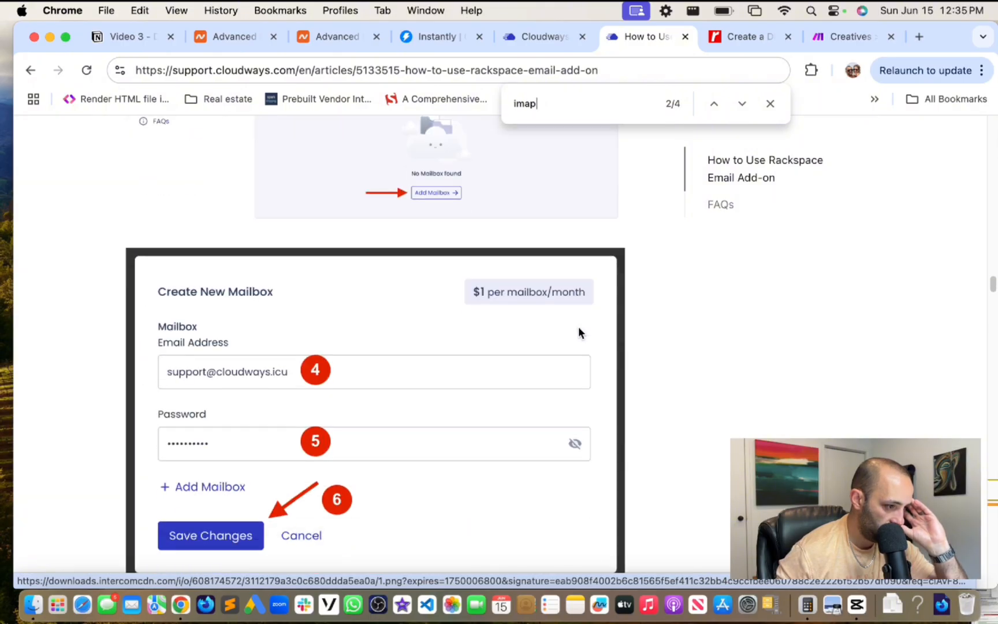
scroll(579, 332, "down", 20)
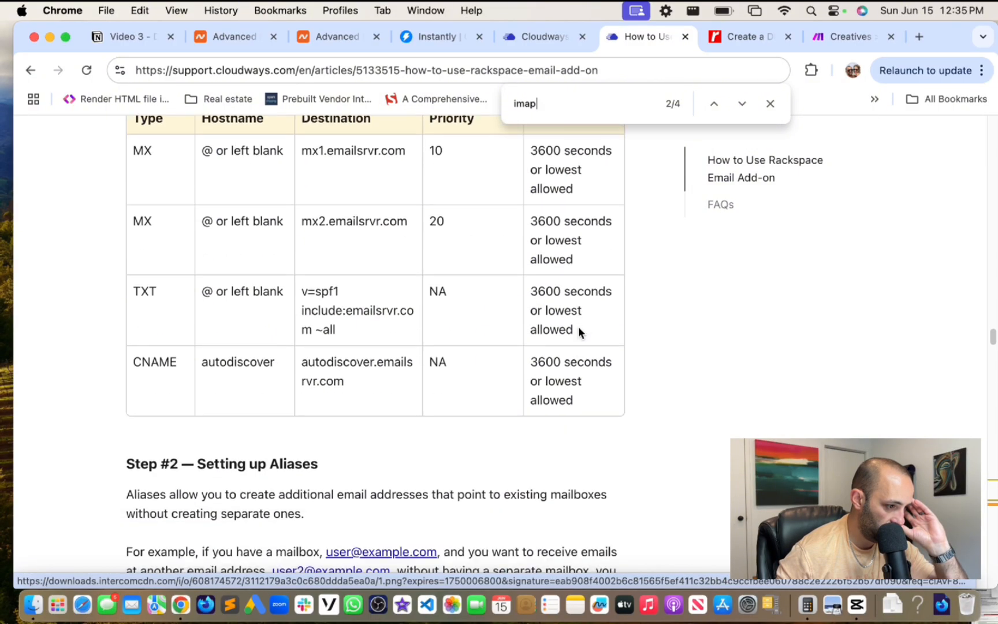
scroll(579, 332, "up", 5)
scroll(579, 332, "up", 3)
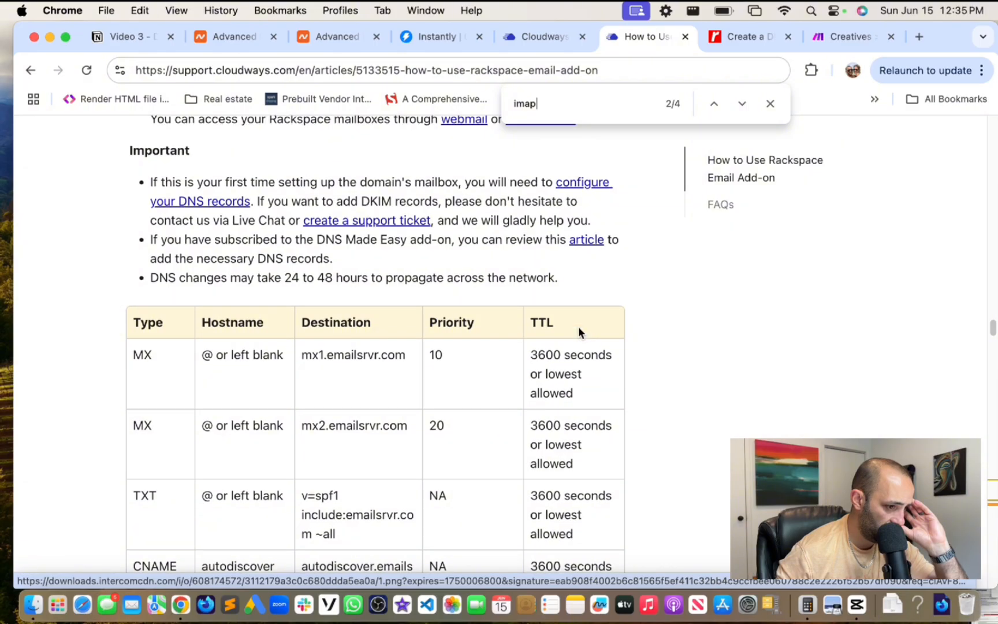
scroll(579, 332, "down", 9)
scroll(579, 332, "down", 12)
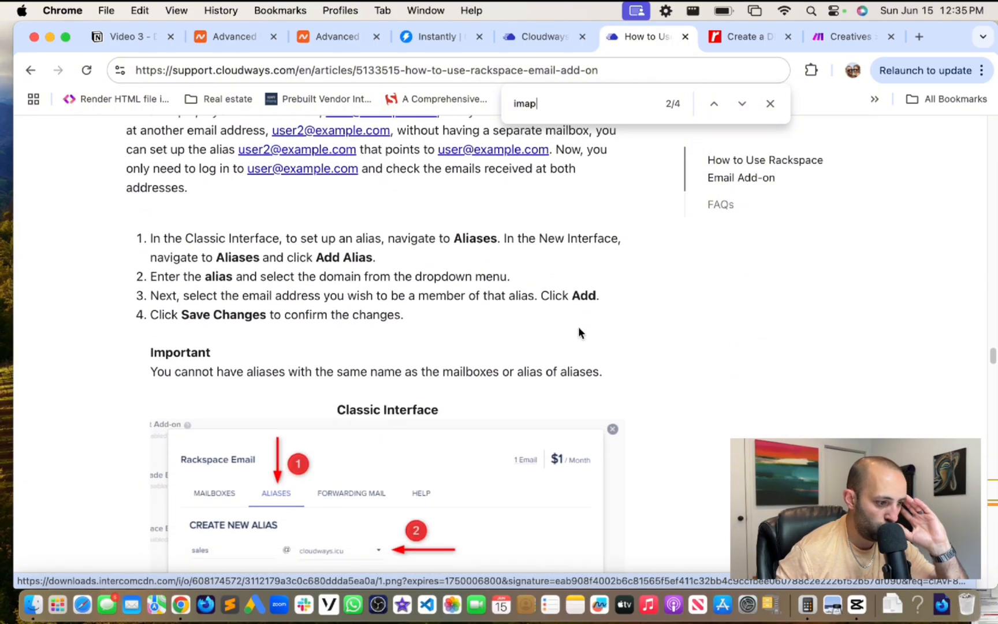
scroll(579, 332, "down", 10)
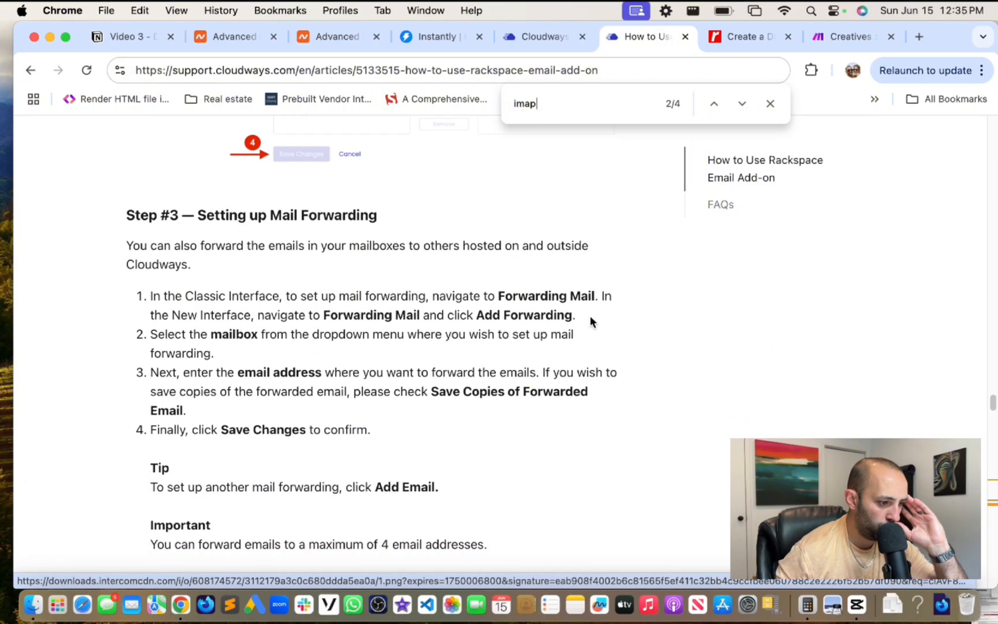
- Cycle through all four 'imap' matches in the article, then start a blank browser tab
left_click(742, 104)
left_click(742, 104)
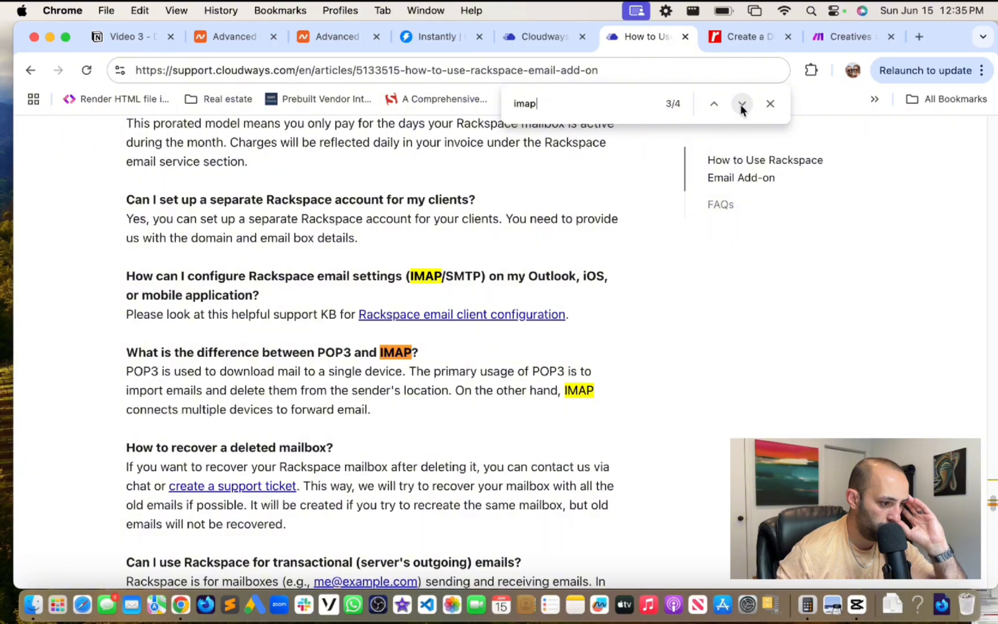
scroll(594, 295, "down", 10)
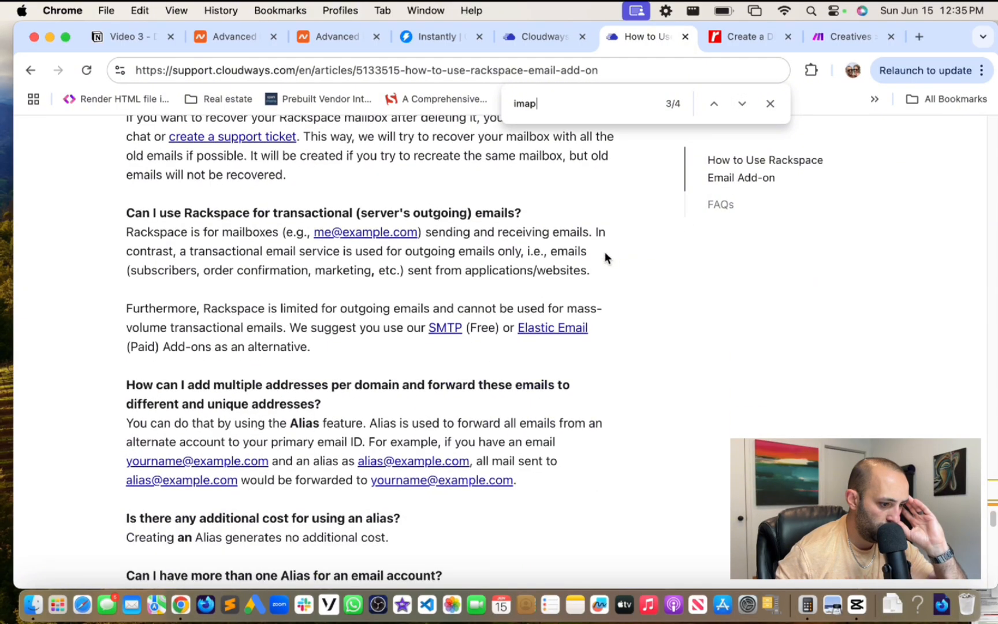
scroll(605, 257, "down", 10)
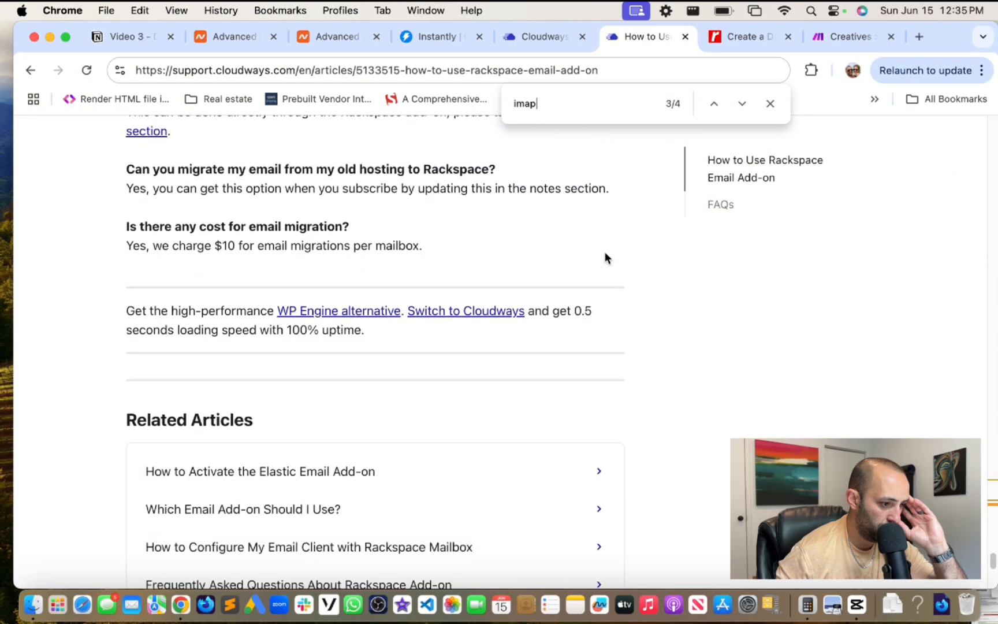
left_click(739, 106)
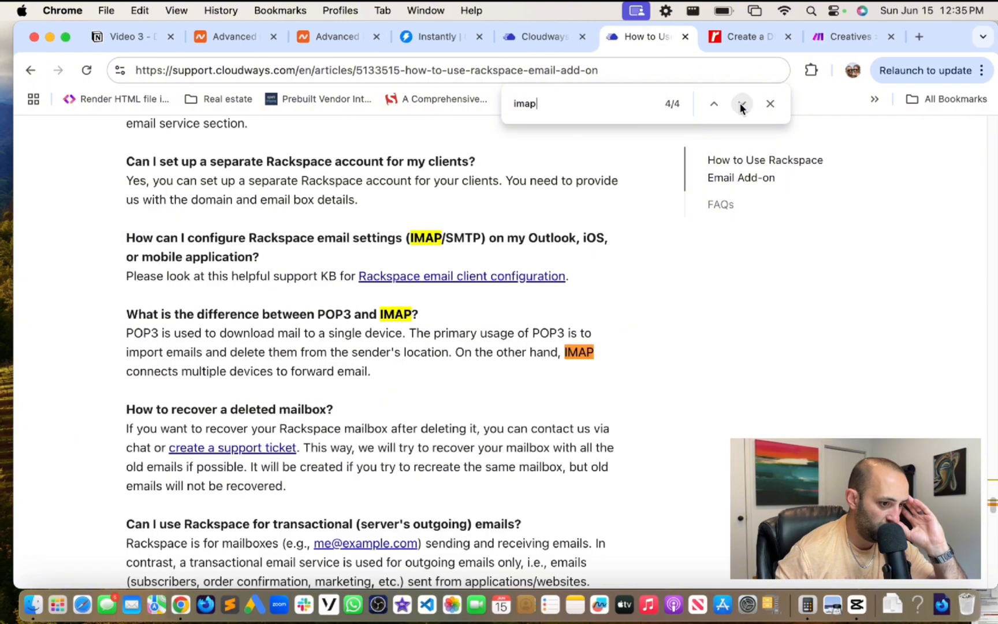
left_click(740, 105)
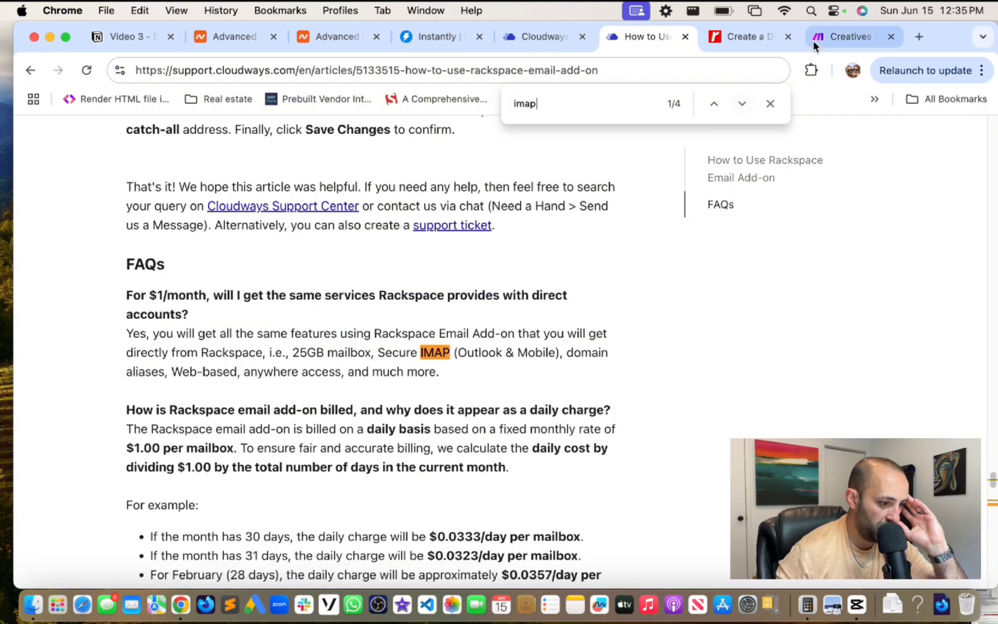
left_click(919, 37)
- Google 'imap settings for rackspace cloudways'
type("imp")
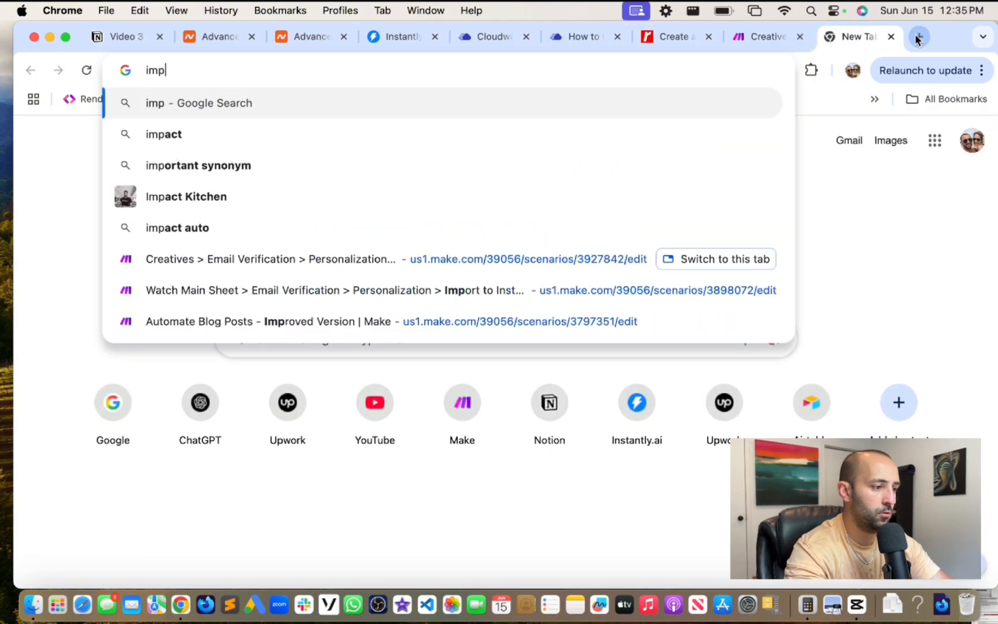
key("BackSpace")
type("ap setting sof r")
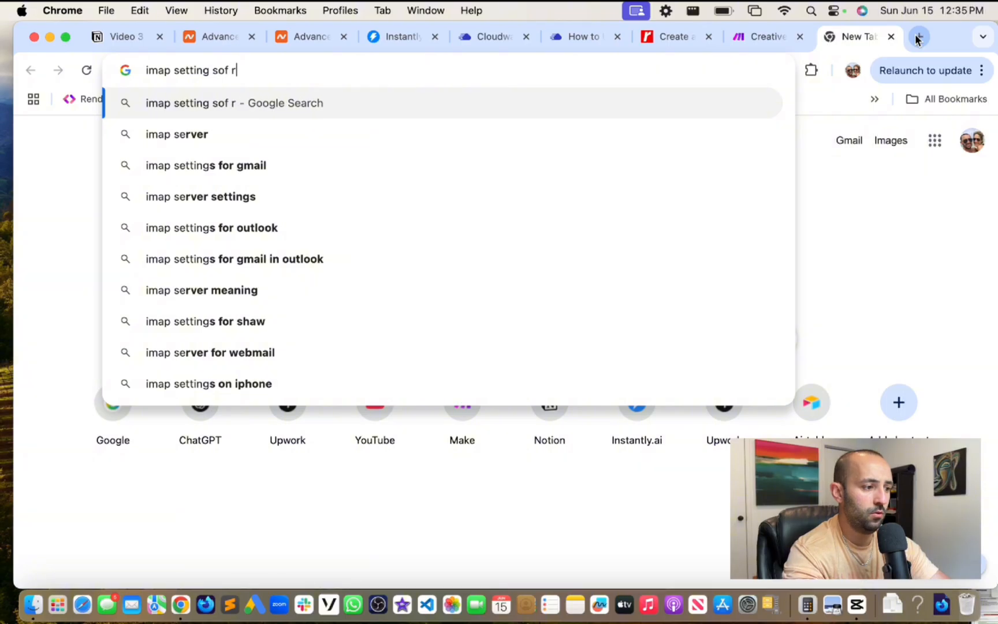
key("BackSpace")
key("BackSpace")
key("BackSpace")
key("BackSpace")
key("BackSpace")
key("BackSpace")
type("s for rac")
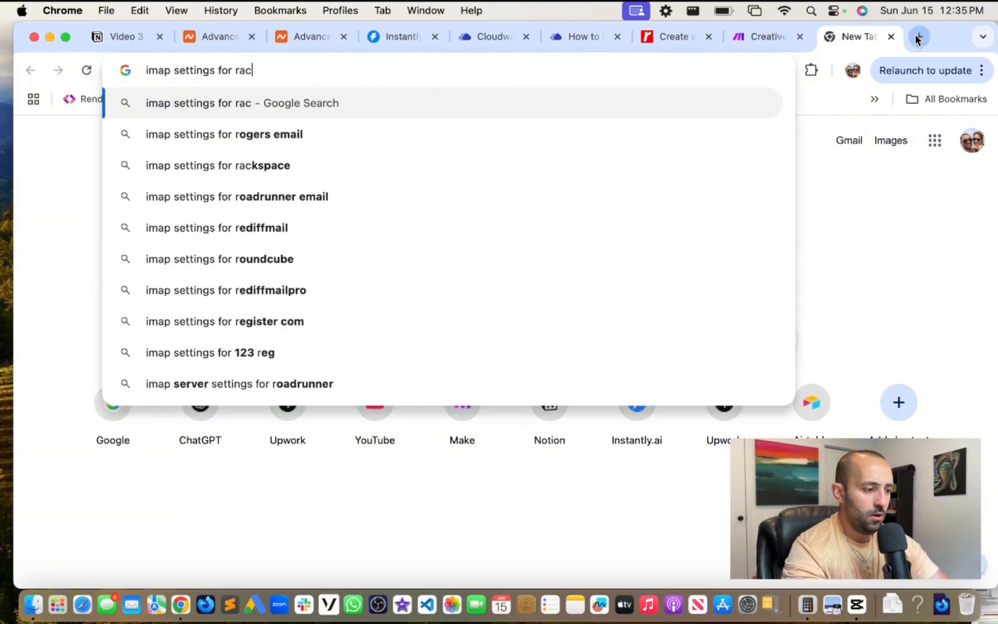
type("kspace cloudwats")
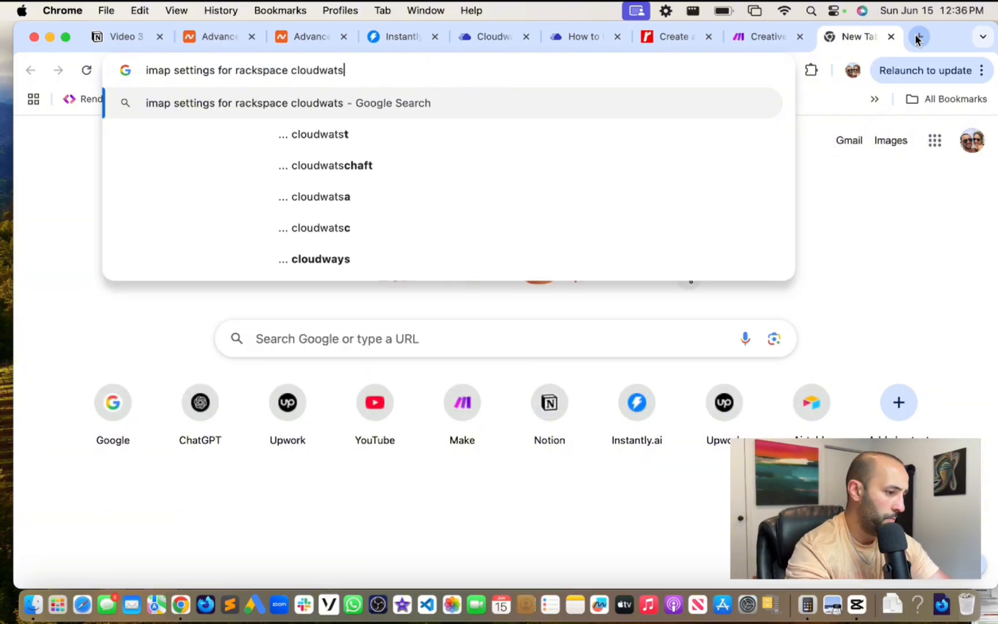
key("BackSpace")
key("BackSpace")
type("ys")
key("Return")
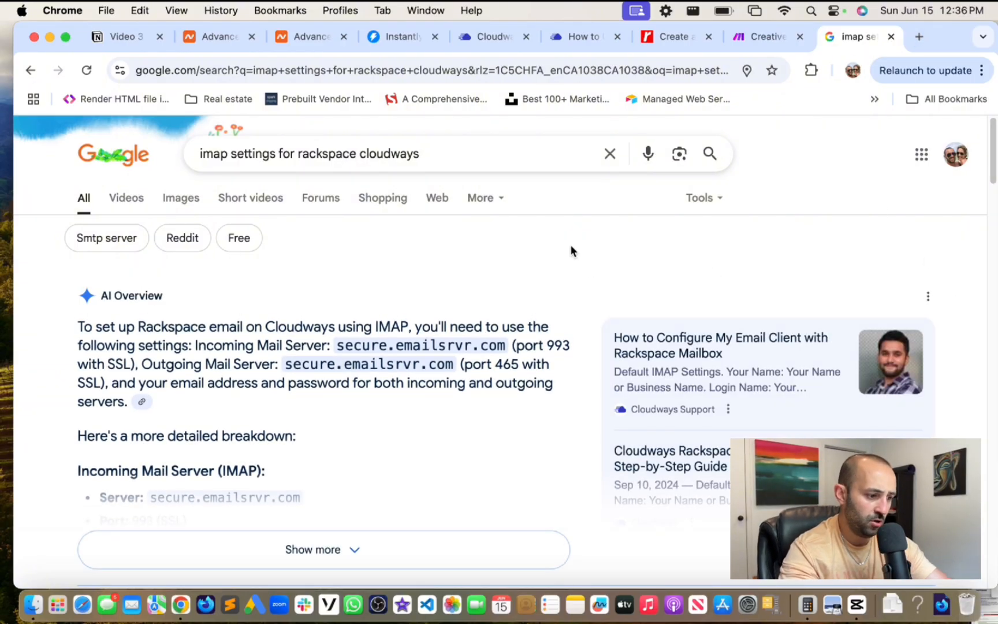
- Open Cloudways' 'How to Configure My Email Client with Rackspace Mailbox' guide and skim it
scroll(570, 251, "down", 3)
scroll(572, 251, "down", 10)
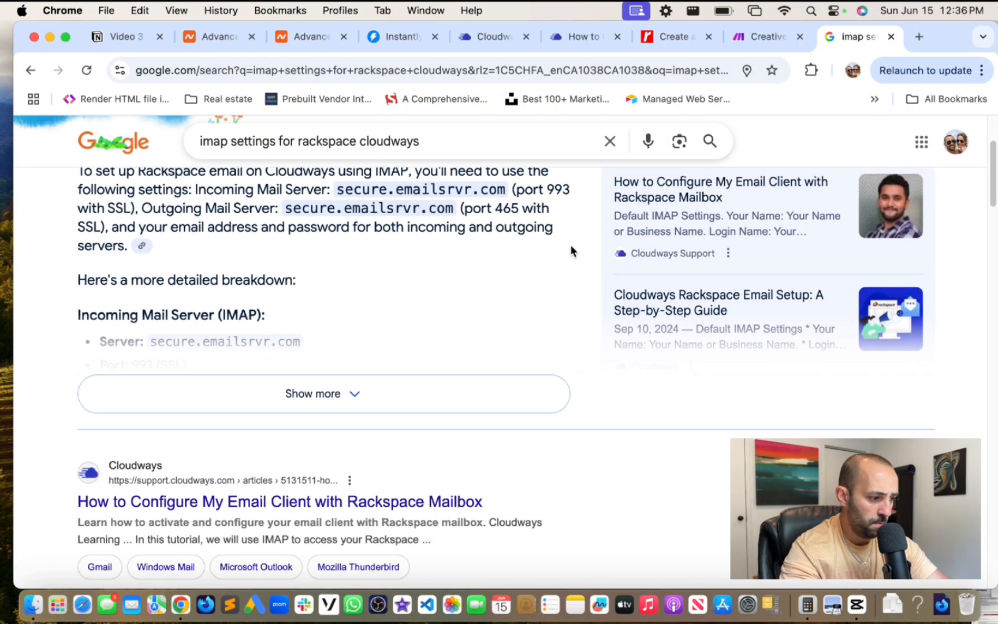
scroll(570, 249, "down", 2)
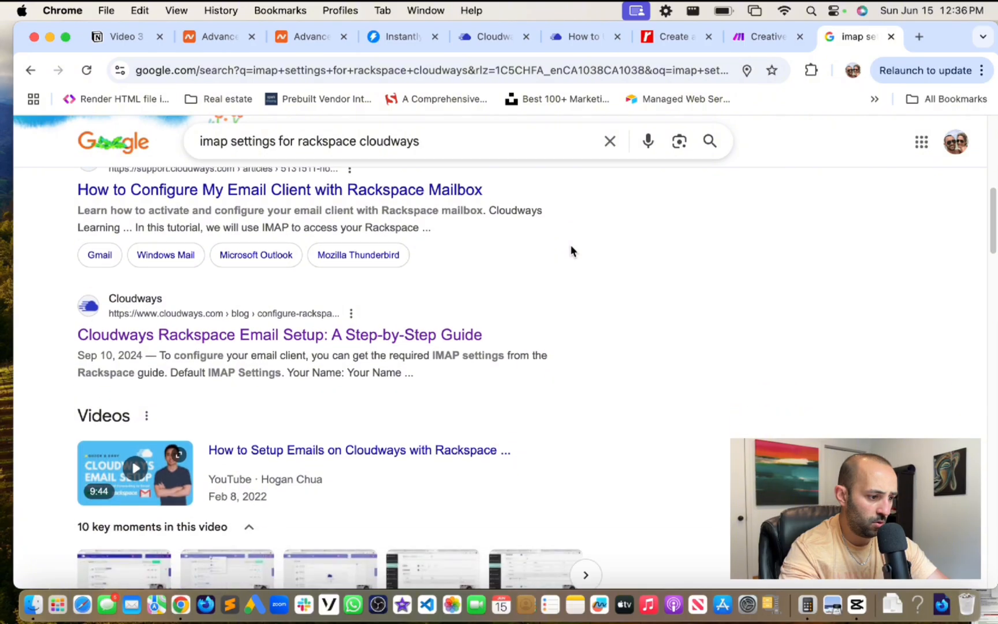
left_click(250, 200)
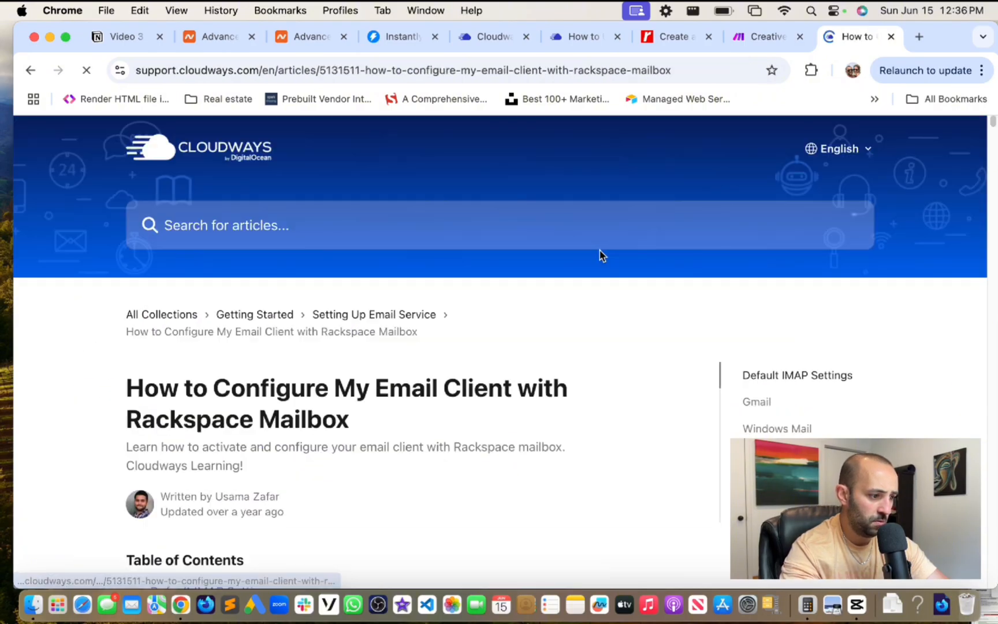
scroll(612, 370, "down", 2)
scroll(613, 370, "down", 10)
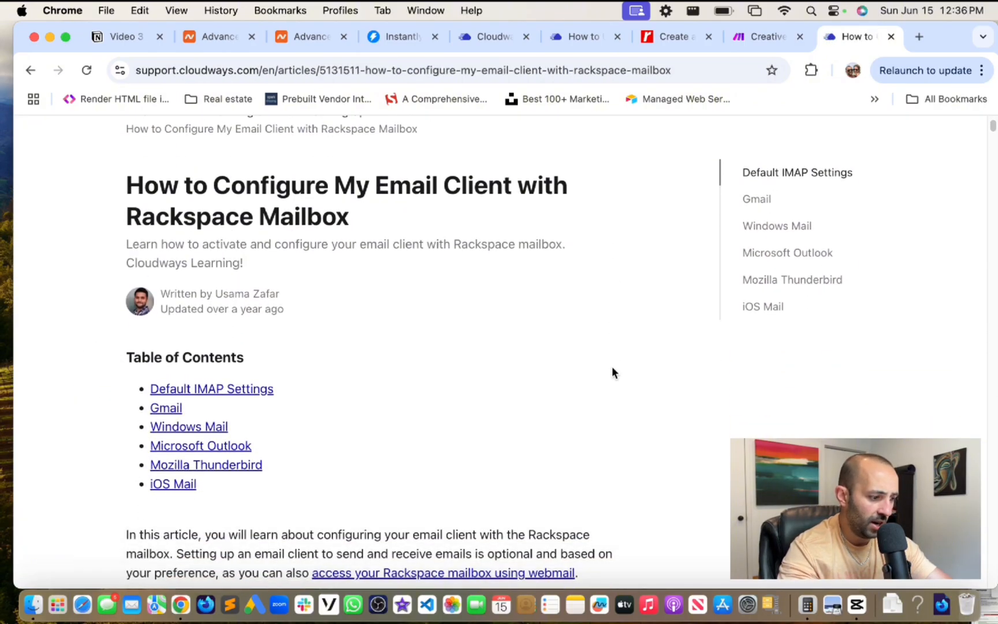
scroll(612, 369, "up", 6)
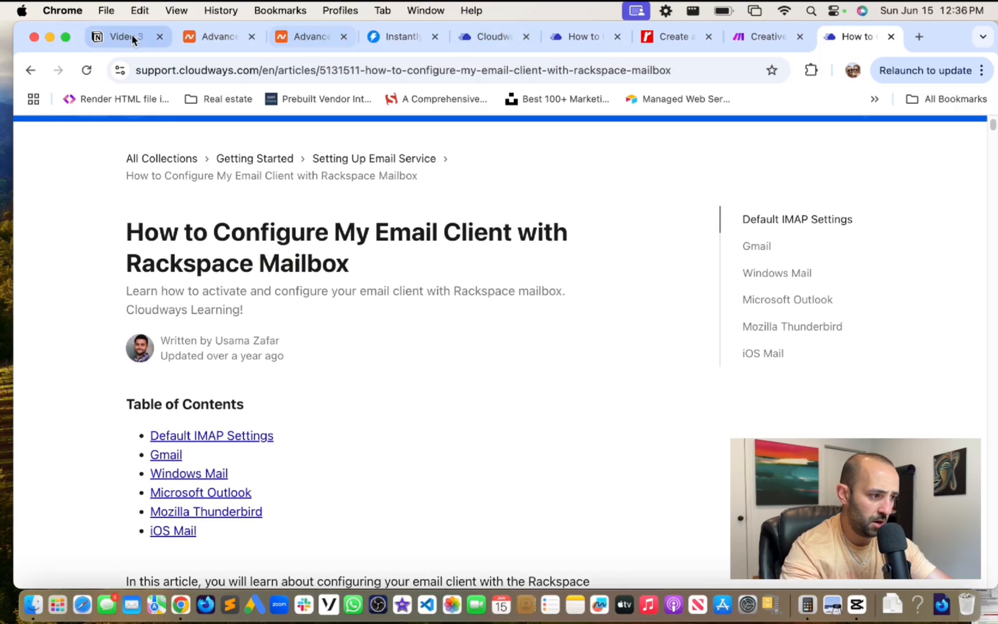
left_click(111, 44)
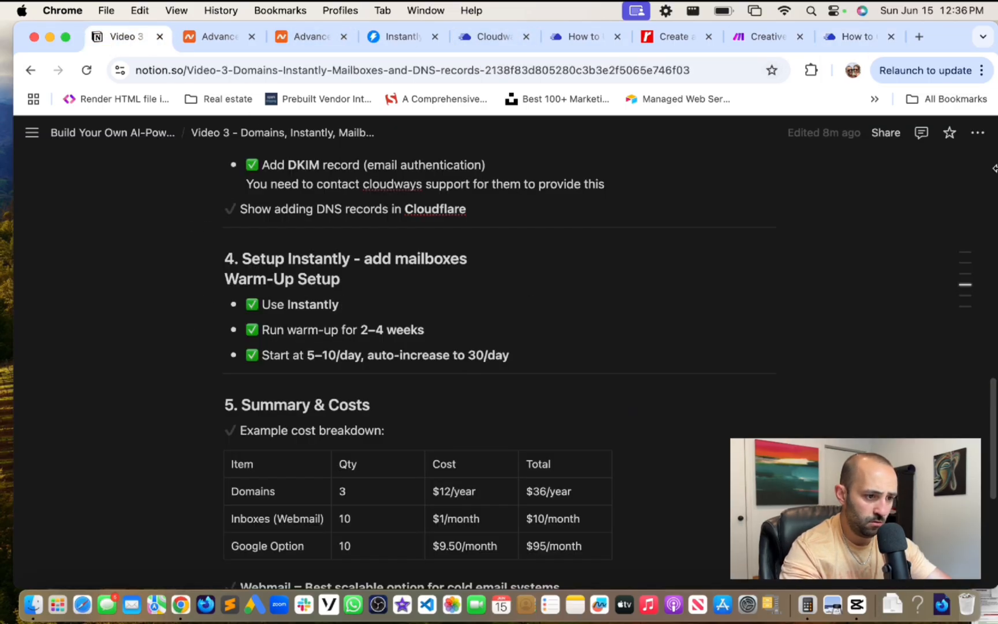
left_click_drag(993, 426, 992, 346)
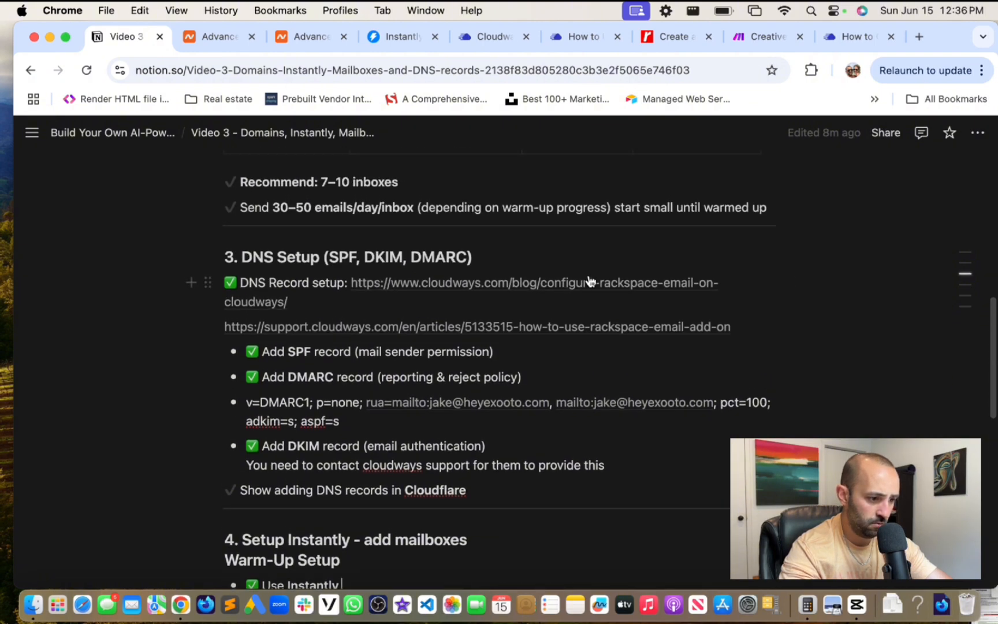
mouse_move(589, 281)
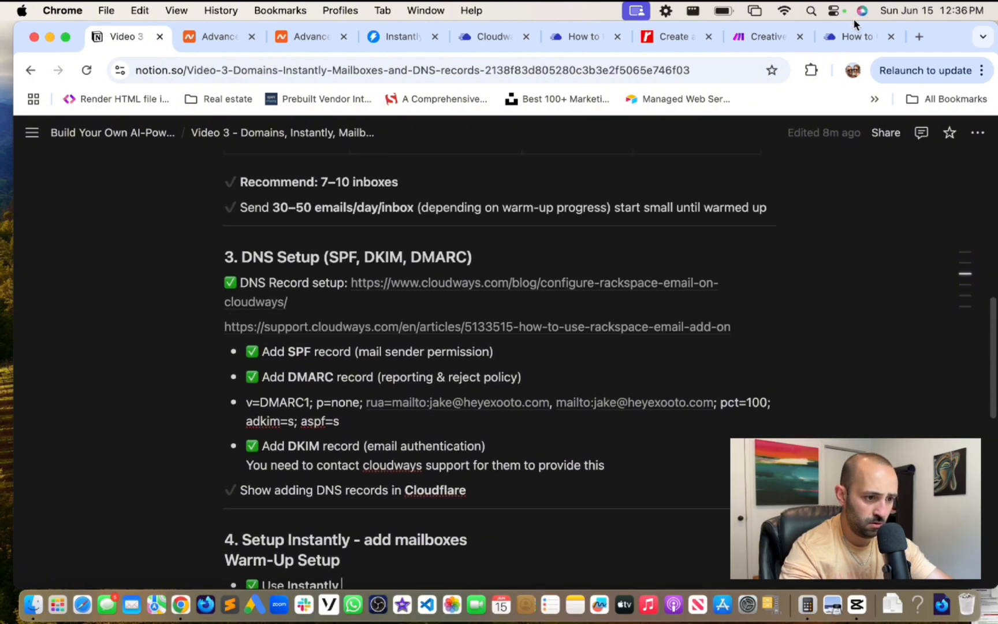
left_click(852, 34)
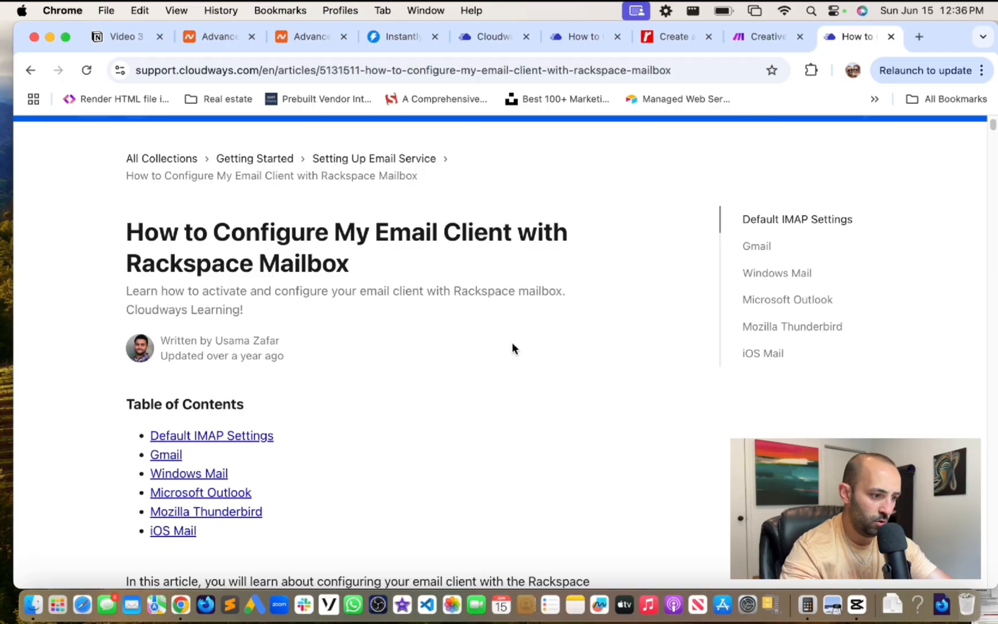
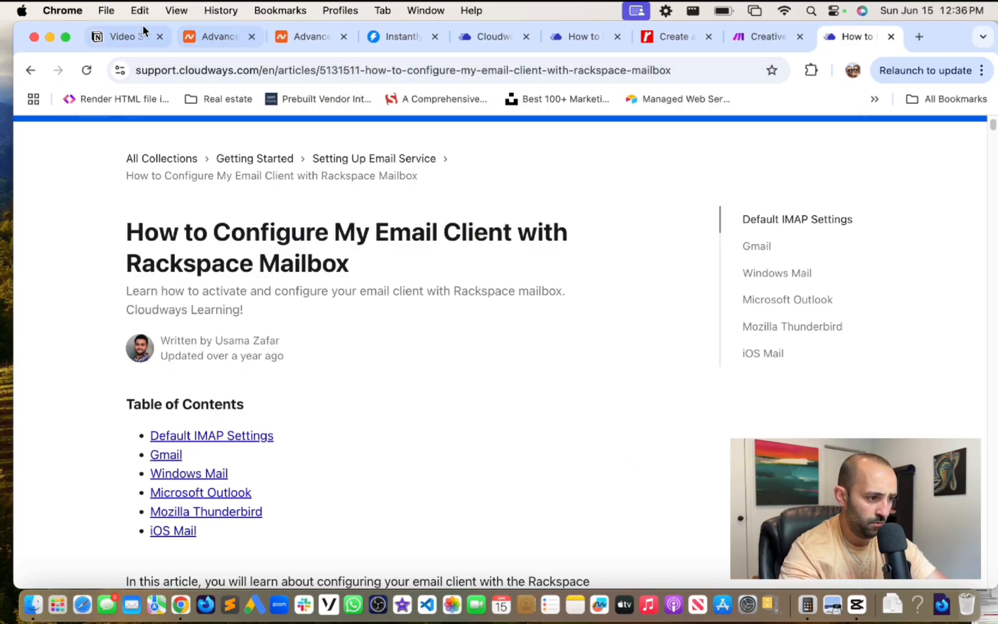
- Review the Notion setup checklist and the Rackspace article's default IMAP settings
left_click(124, 36)
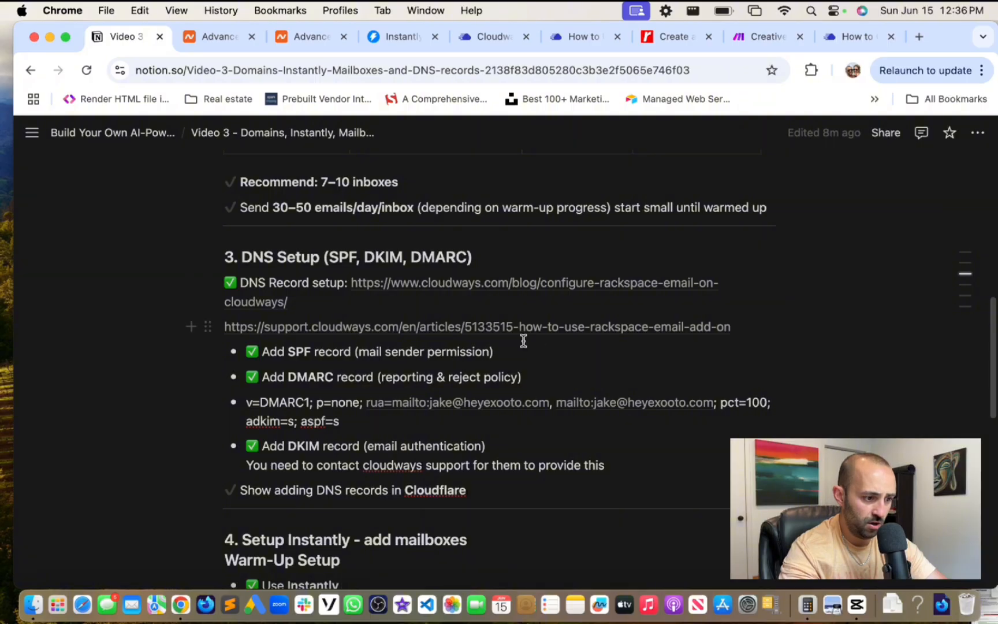
left_click(847, 37)
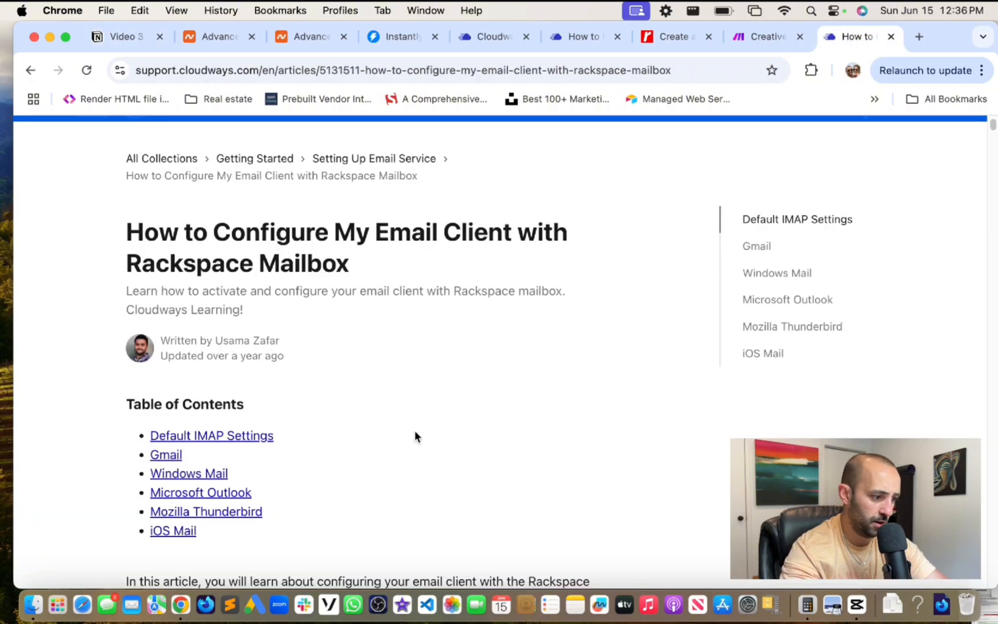
scroll(414, 430, "down", 5)
scroll(414, 430, "down", 10)
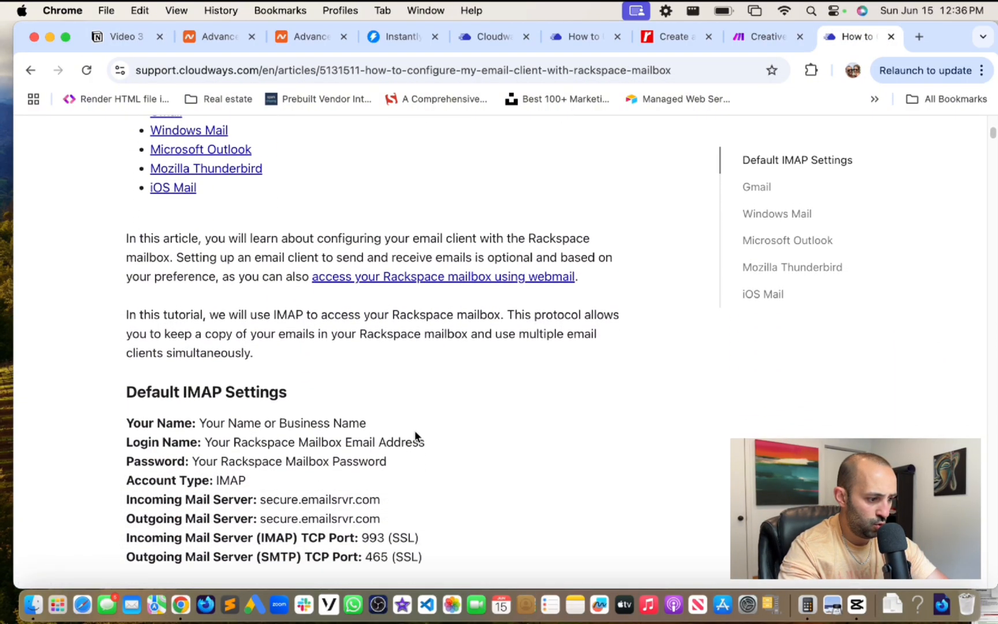
scroll(414, 430, "up", 1)
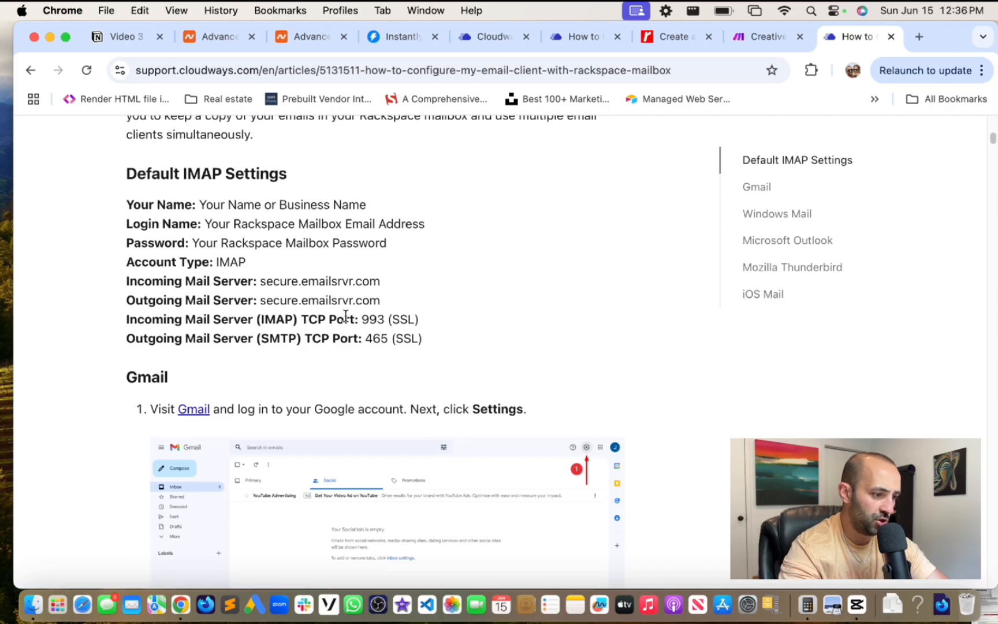
scroll(271, 277, "down", 1)
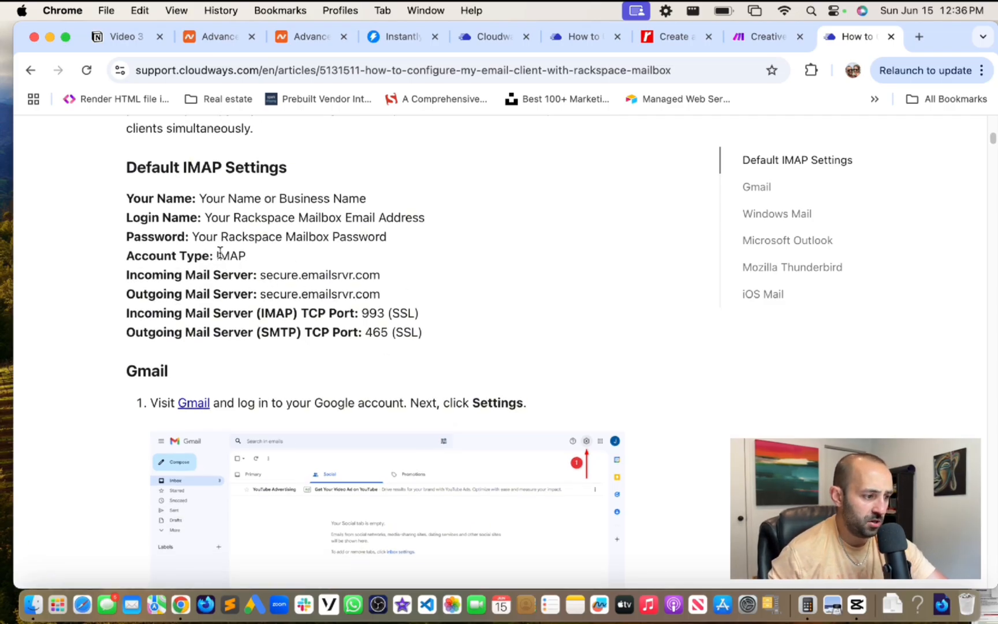
scroll(221, 254, "down", 1)
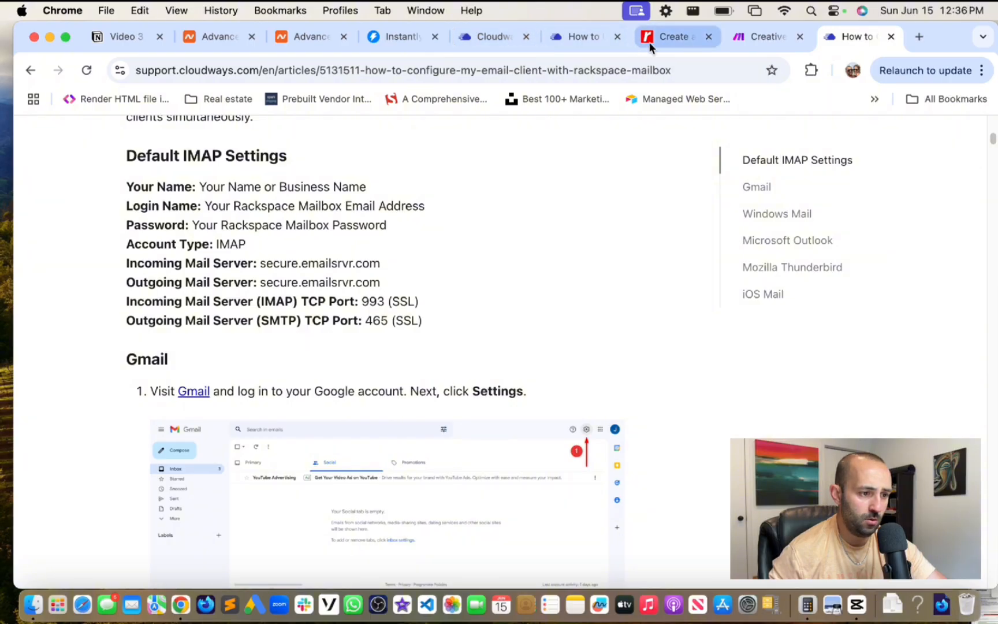
- Fill IMAP Host with secure.emailsrvr.com from the article and confirm port 993
left_click(408, 37)
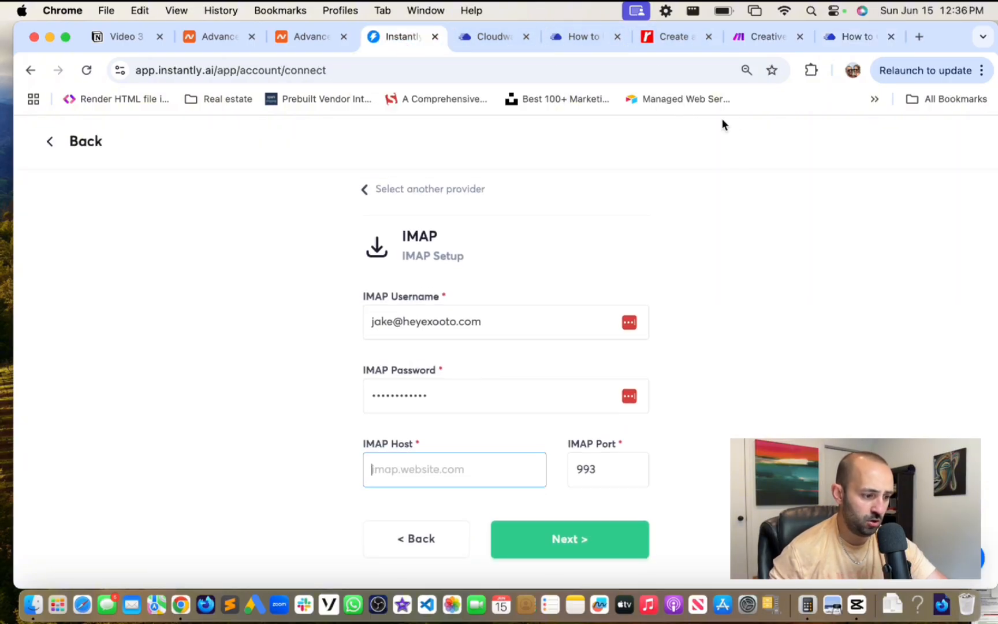
left_click(838, 38)
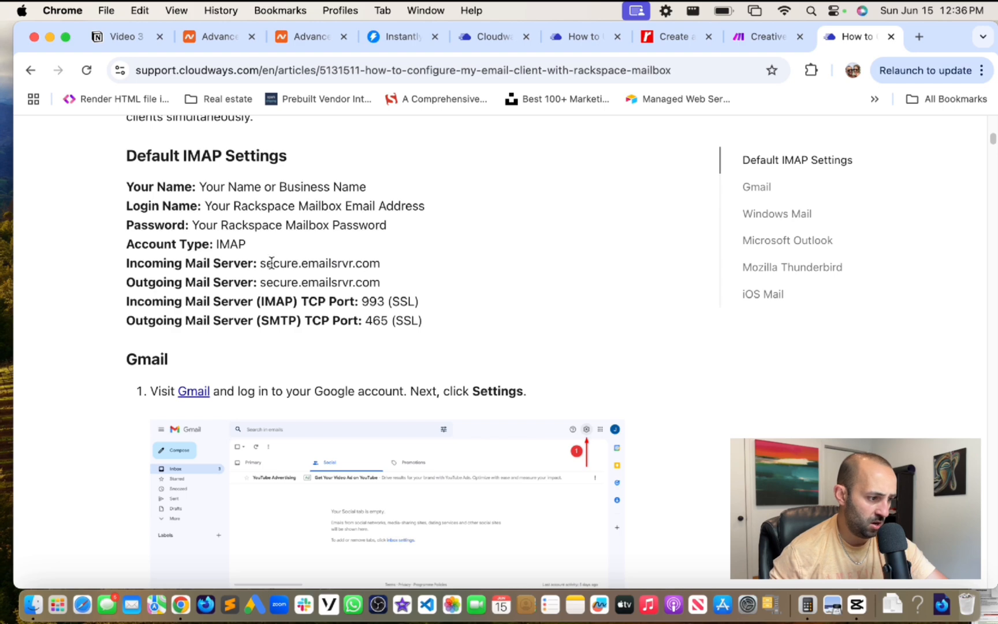
left_click_drag(259, 264, 417, 270)
key("super+c")
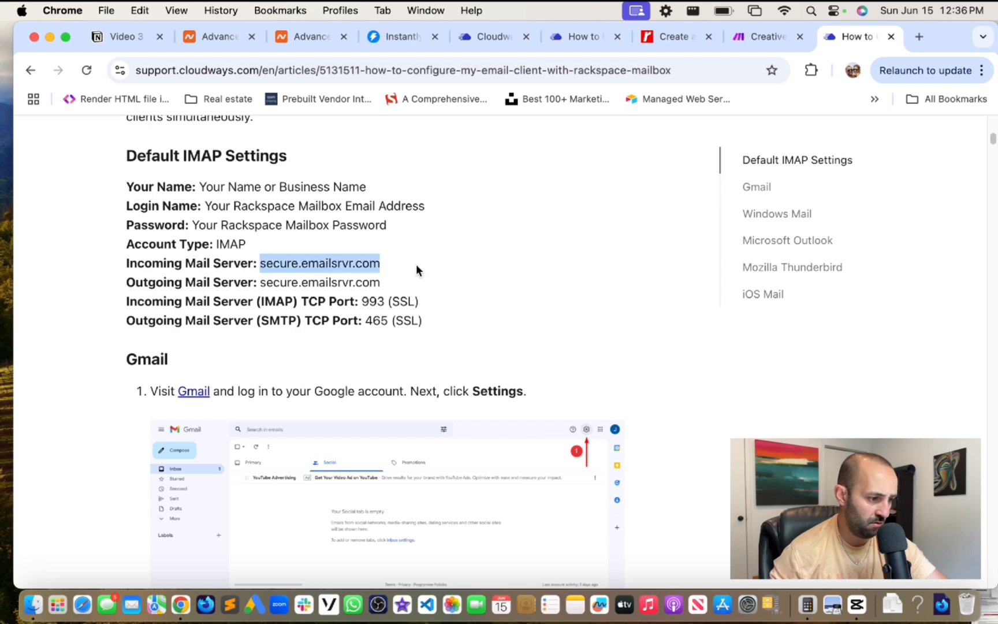
left_click(405, 38)
key("super+v")
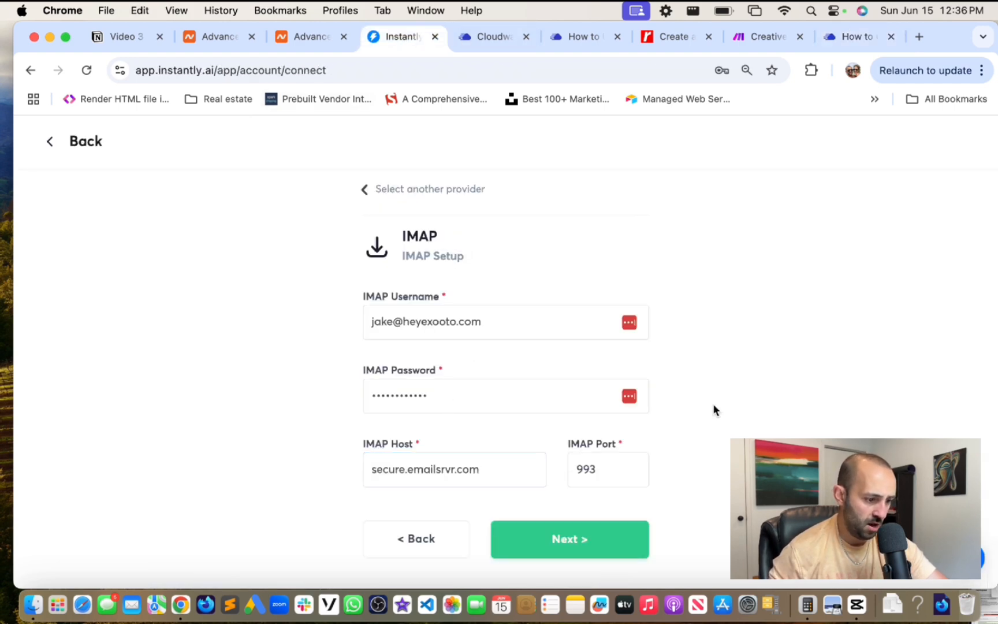
left_click(848, 37)
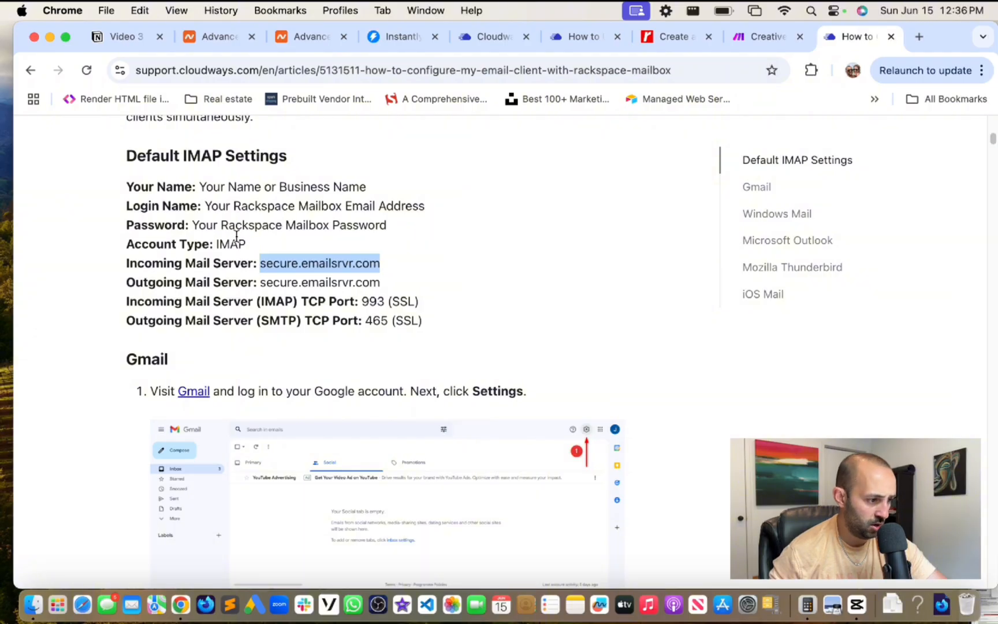
scroll(364, 263, "down", 1)
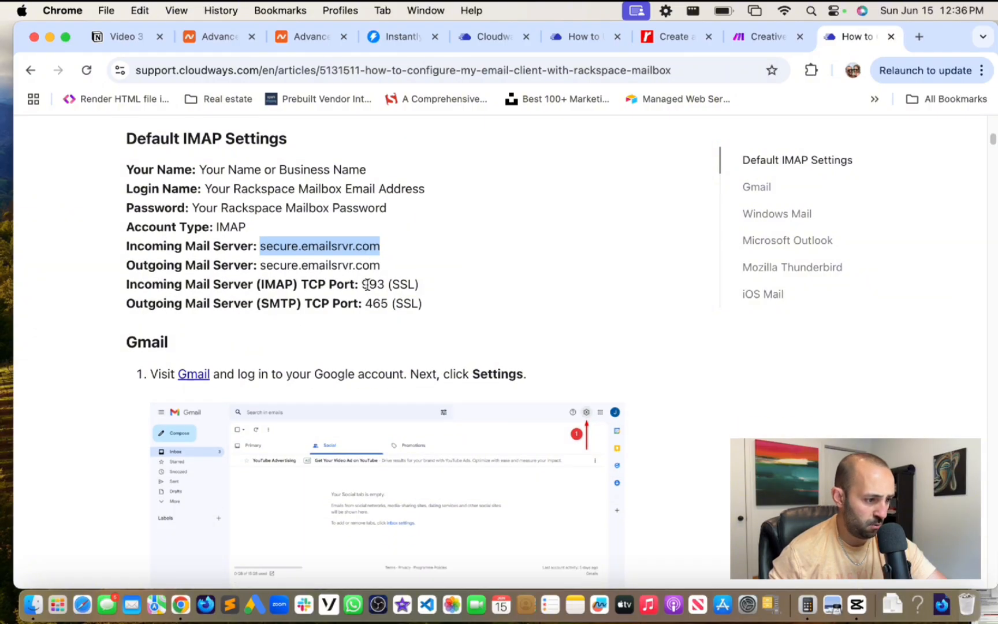
scroll(356, 122, "down", 1)
left_click(393, 39)
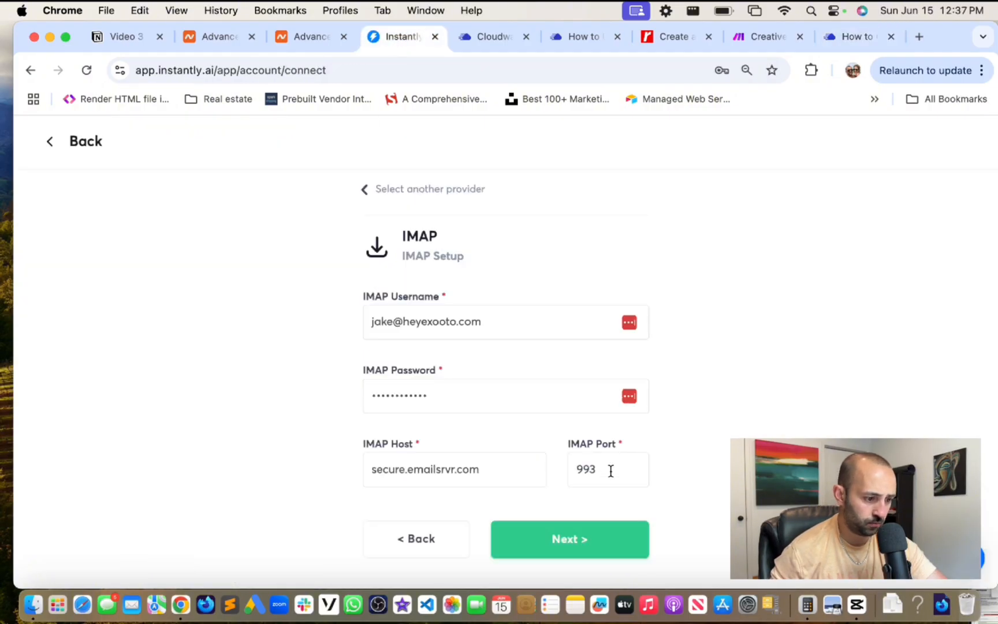
left_click(611, 470)
- Pass the IMAP test and copy the article's outgoing server secure.emailsrvr.com for SMTP Host
left_click(590, 538)
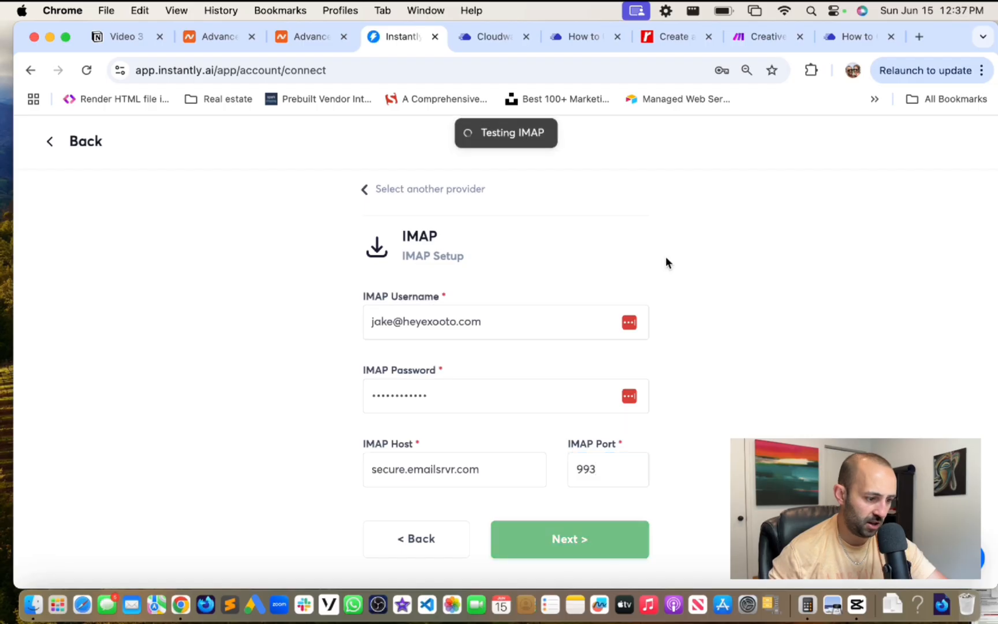
scroll(688, 254, "down", 1)
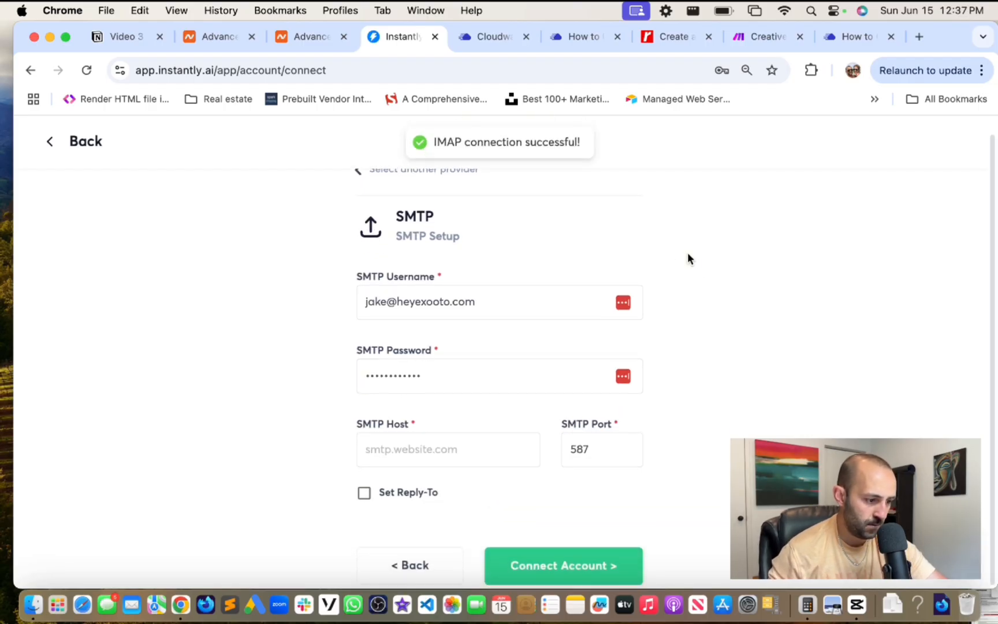
scroll(688, 259, "up", 1)
left_click(444, 458)
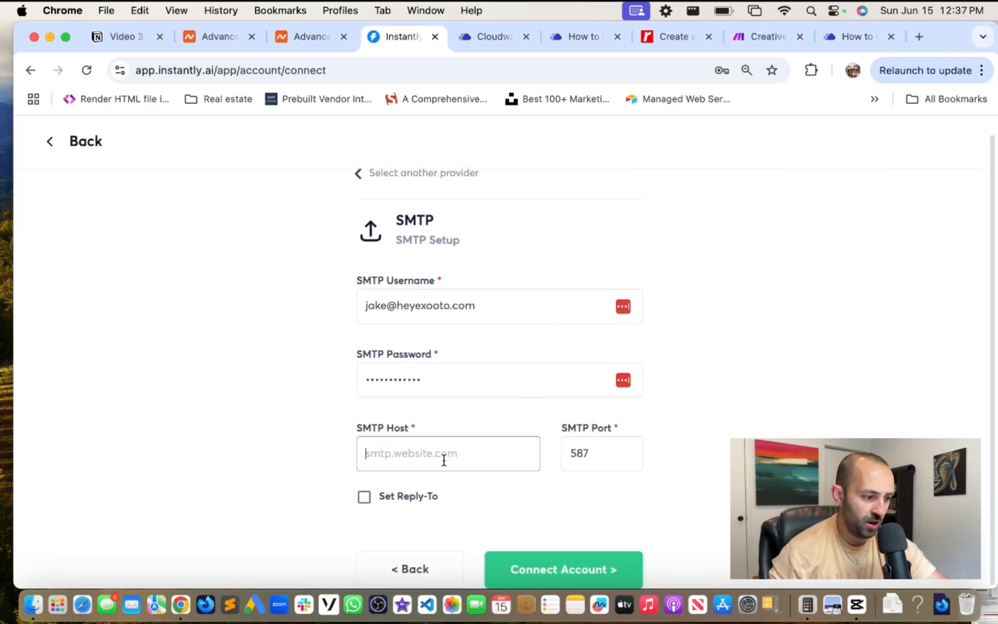
left_click(850, 40)
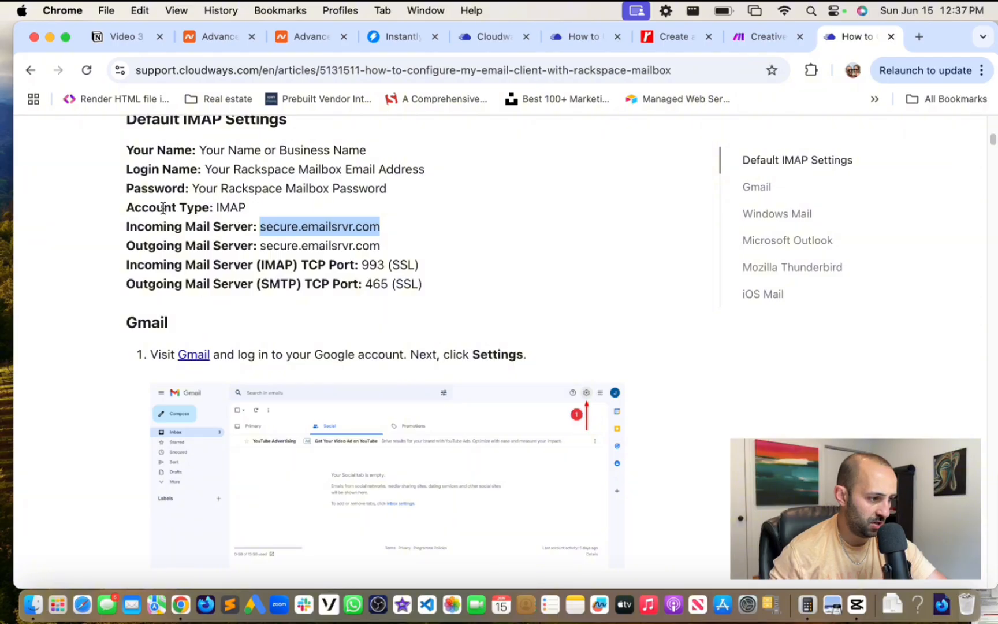
left_click_drag(261, 248, 404, 251)
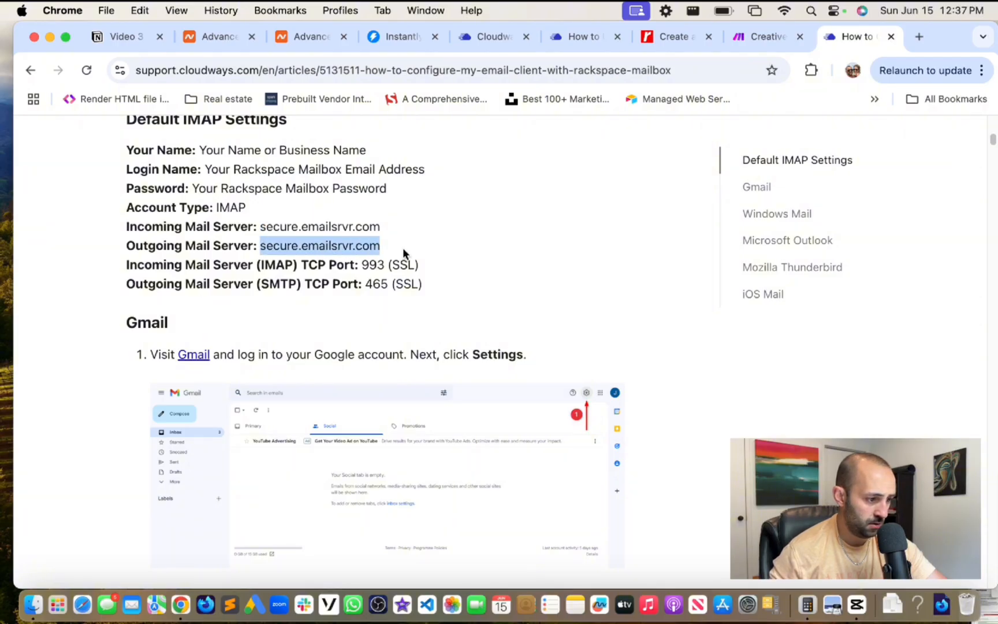
key("super+c")
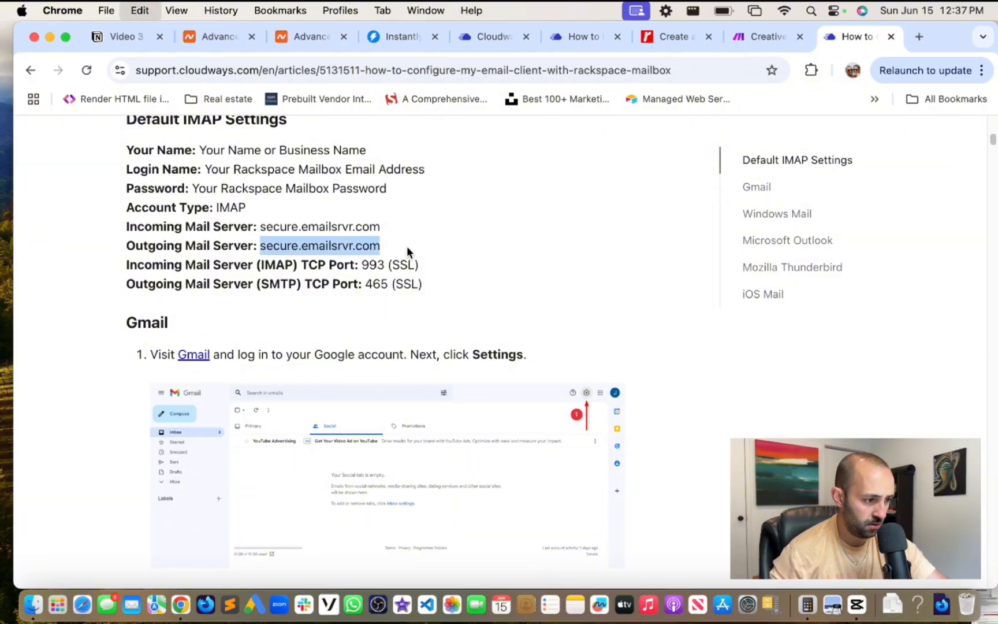
left_click(421, 38)
- Change the SMTP port from 587 to 465, leave reply-to off, and connect the account
left_click(595, 456)
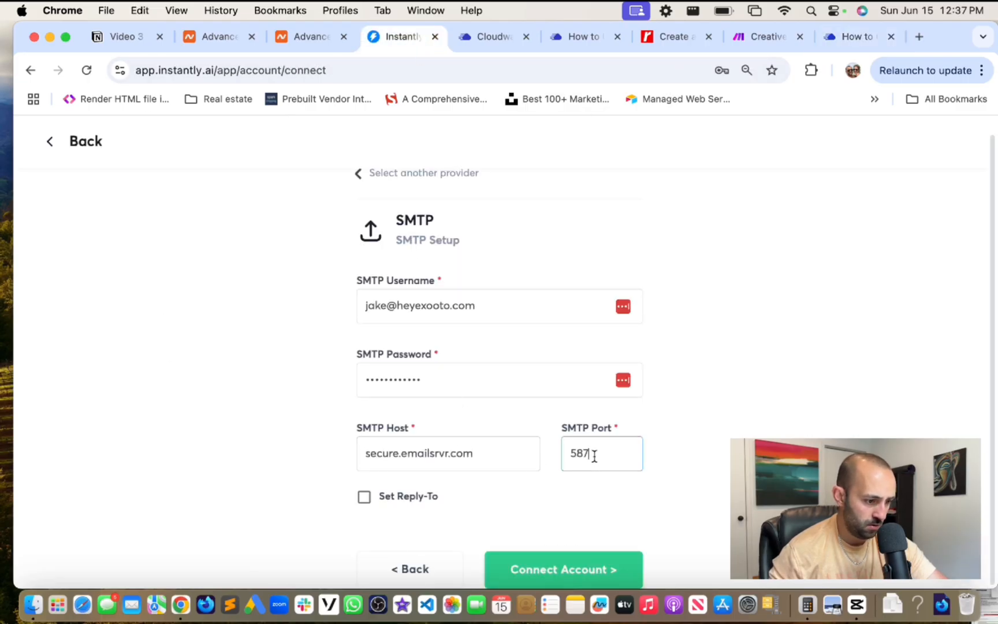
key("super+9")
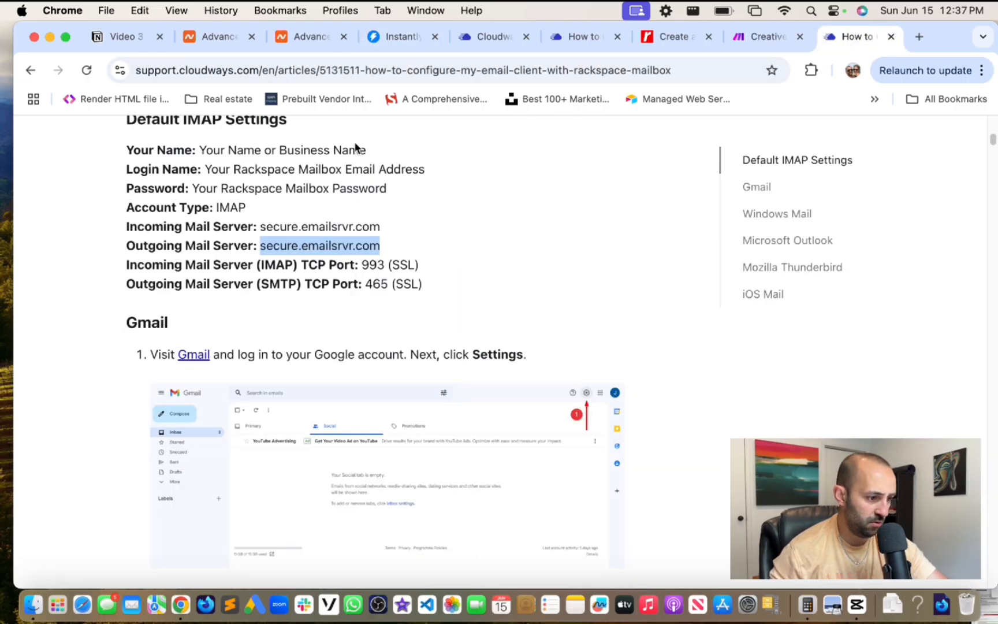
left_click(398, 36)
left_click_drag(604, 457, 519, 437)
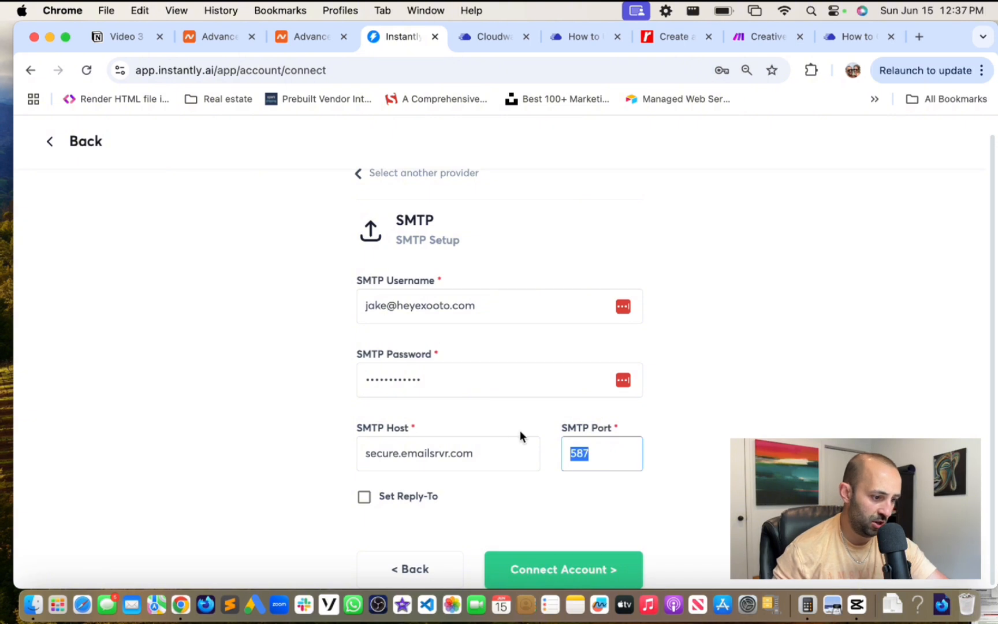
type("465")
left_click(763, 354)
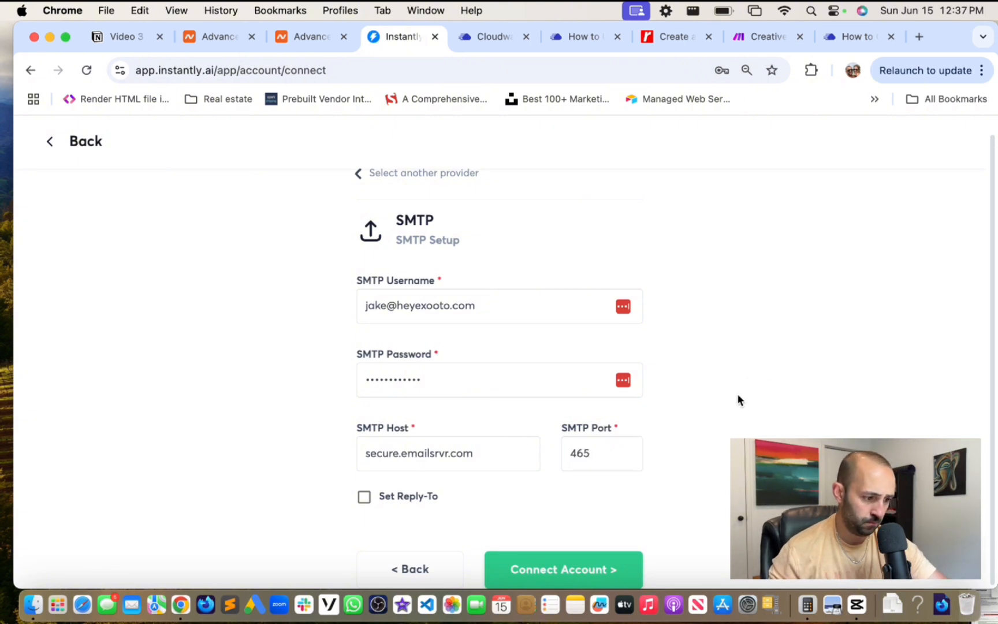
left_click(557, 576)
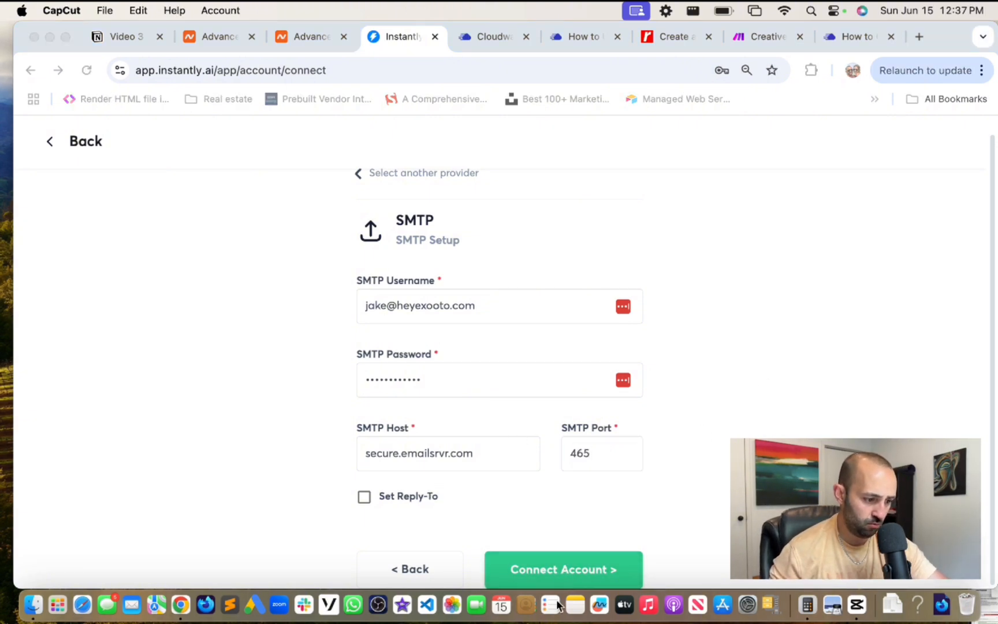
left_click(365, 498)
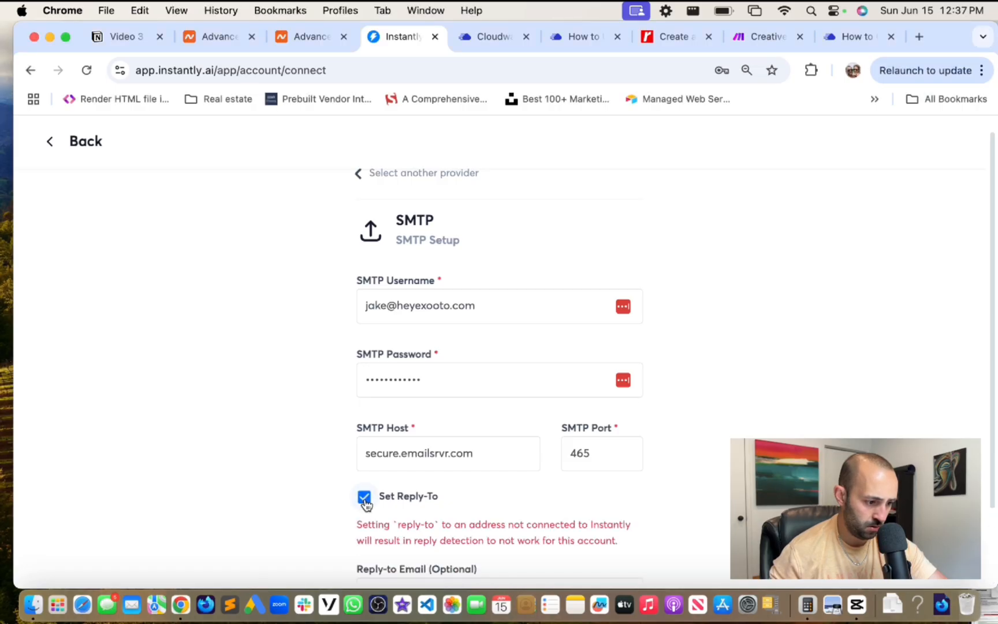
left_click(365, 498)
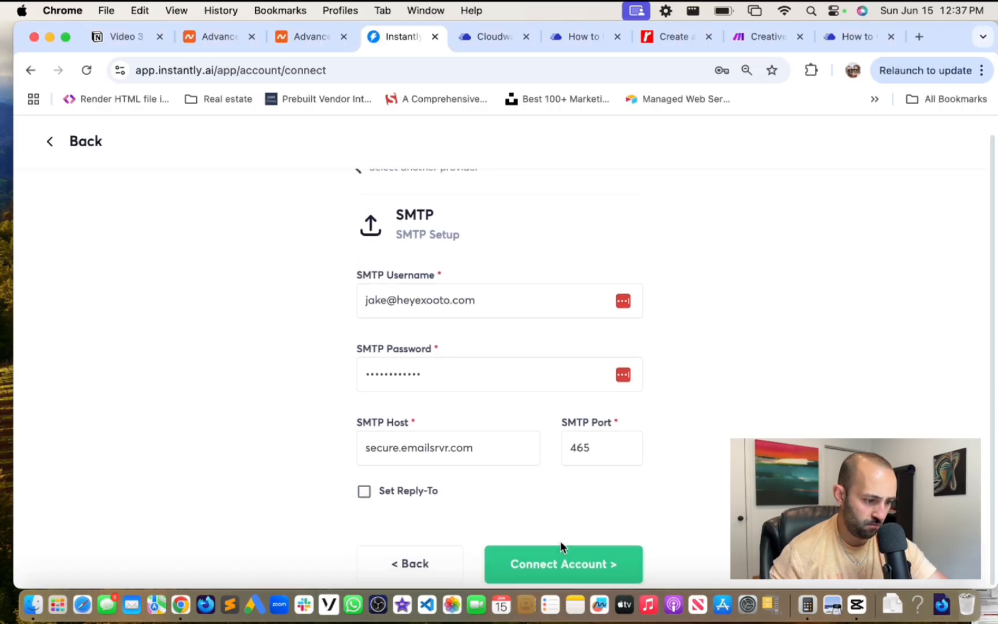
left_click(555, 564)
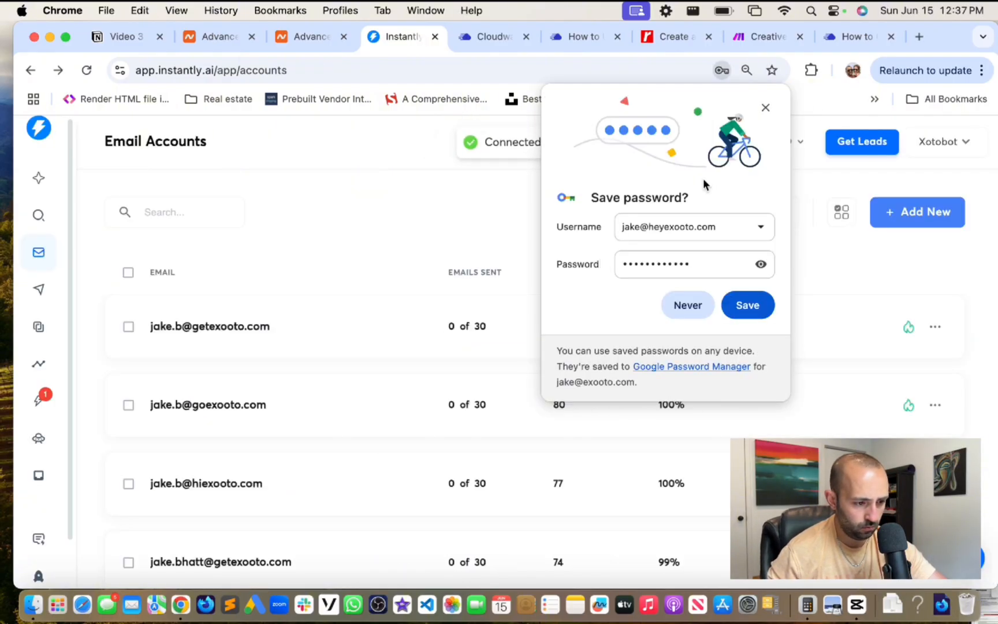
- Dismiss the save-password and password-manager prompts, then narrow the browser to reveal the desktop calculator
left_click(766, 109)
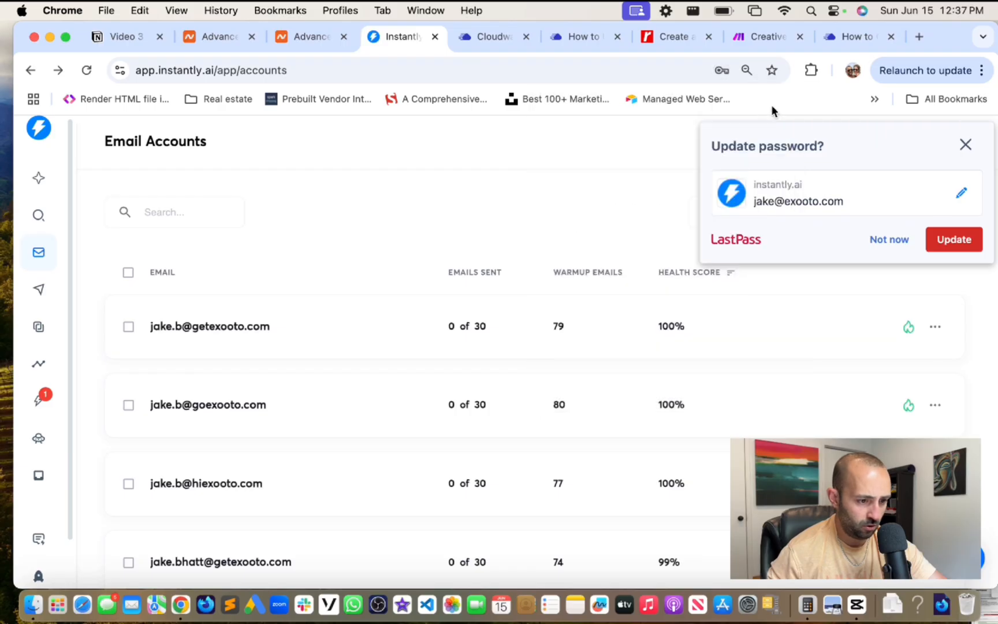
left_click(965, 146)
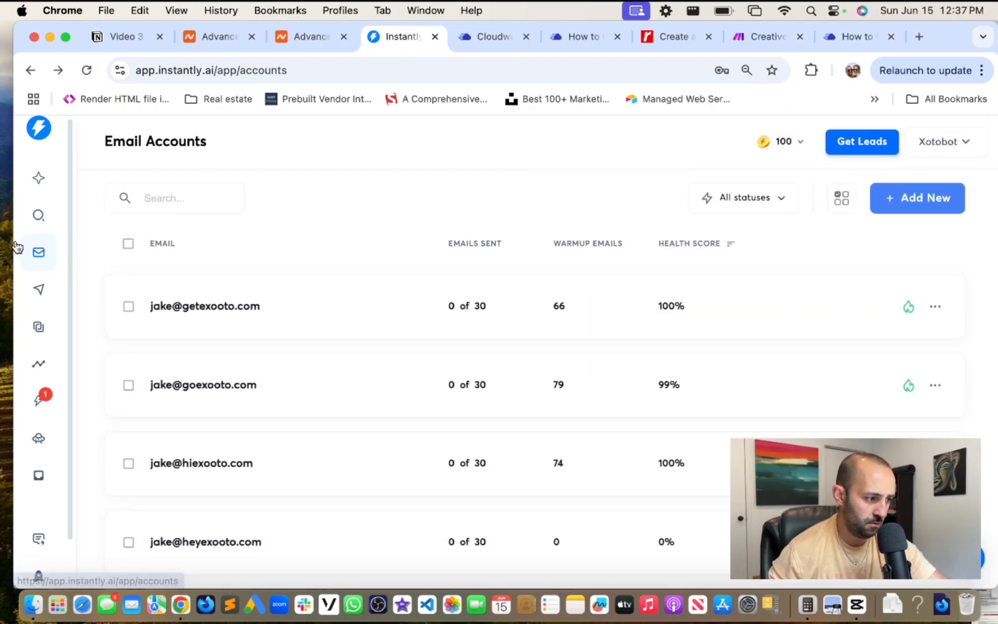
left_click_drag(13, 245, 149, 253)
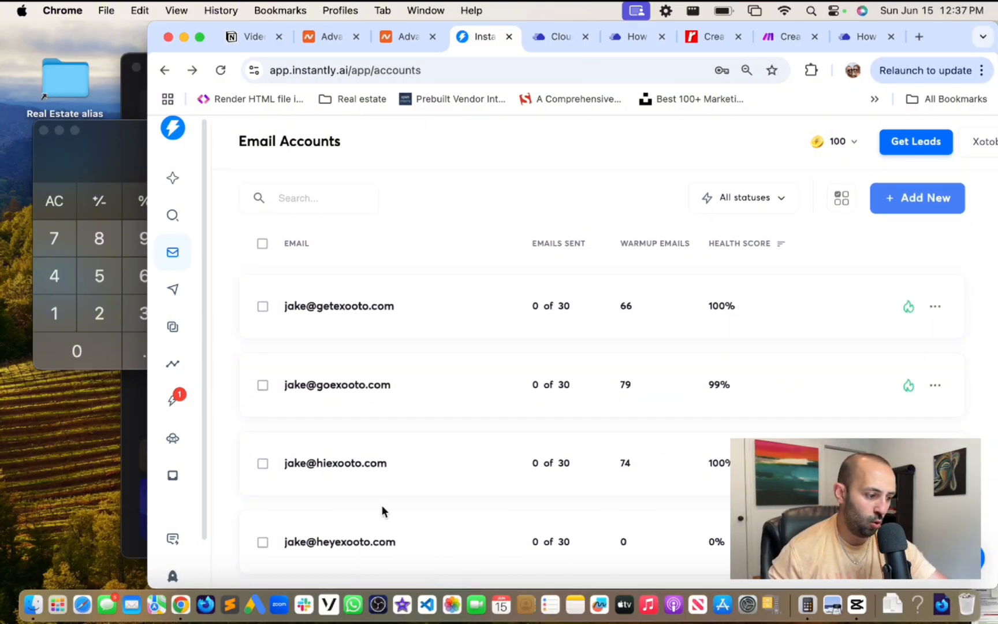
scroll(551, 327, "up", 5)
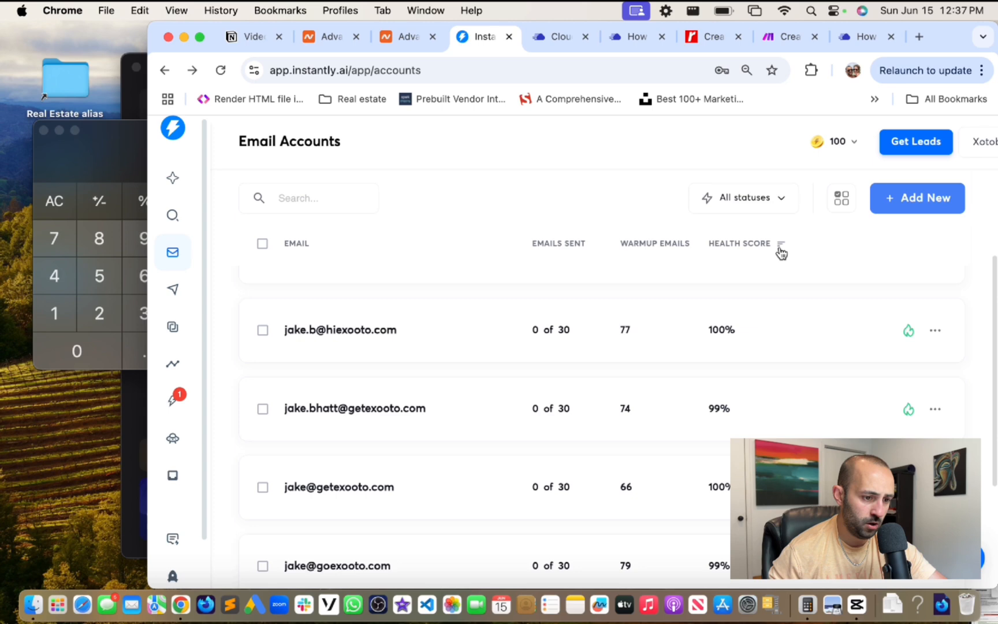
- Add a single account via Any Provider using the next heyexooto.com mailbox address from Cloudways
left_click(915, 200)
left_click(855, 484)
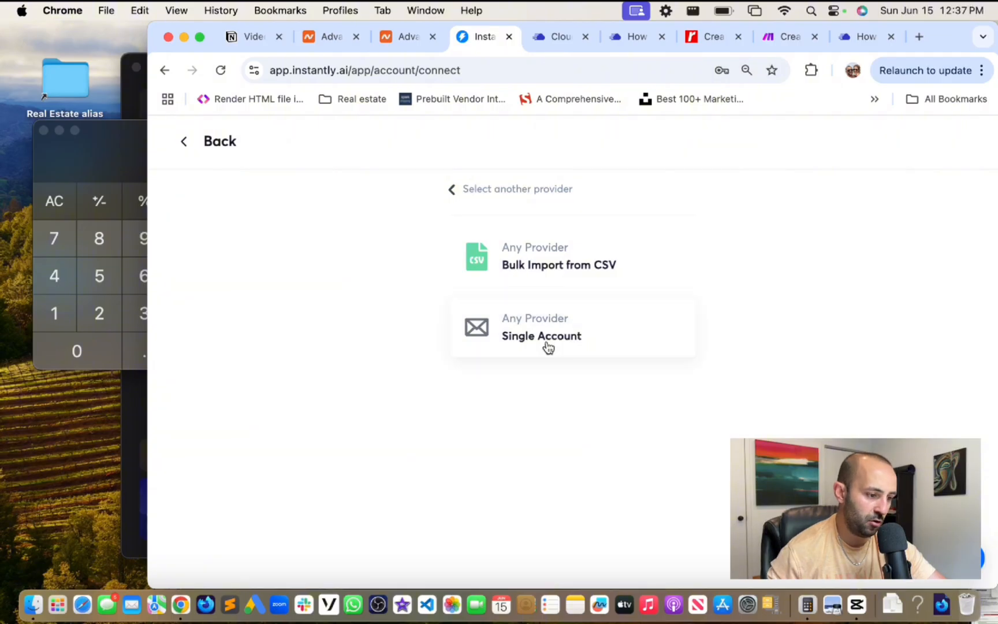
left_click(532, 335)
left_click(514, 419)
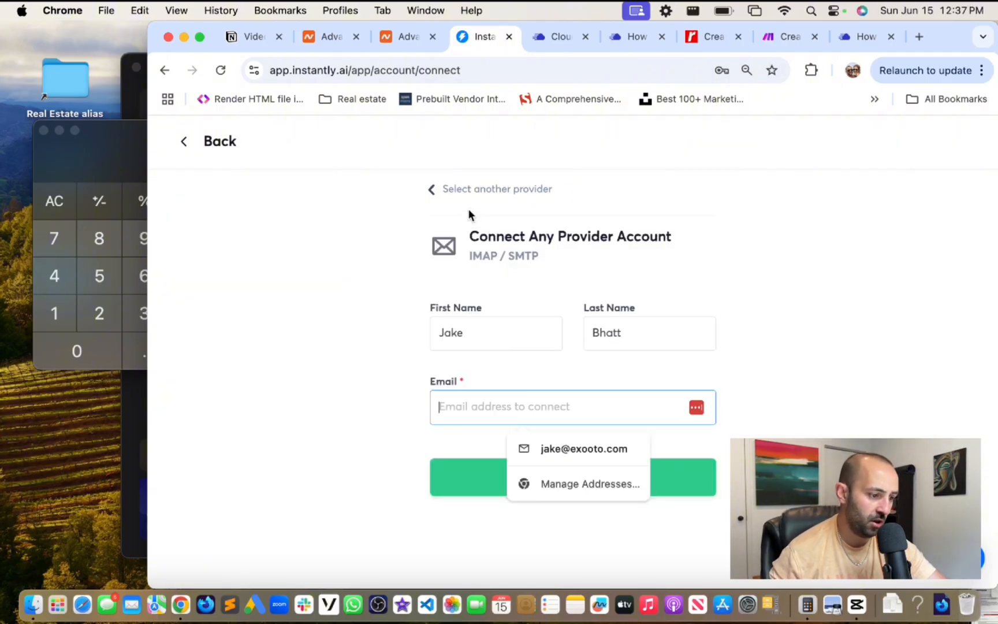
left_click(543, 36)
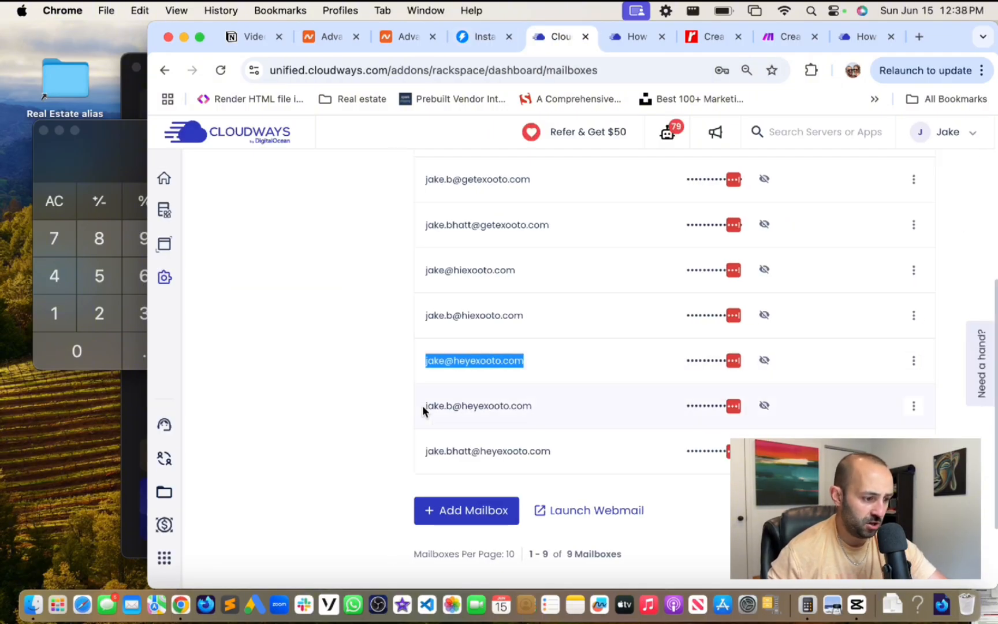
left_click_drag(424, 410, 540, 408)
key("cmd+c")
left_click(520, 46)
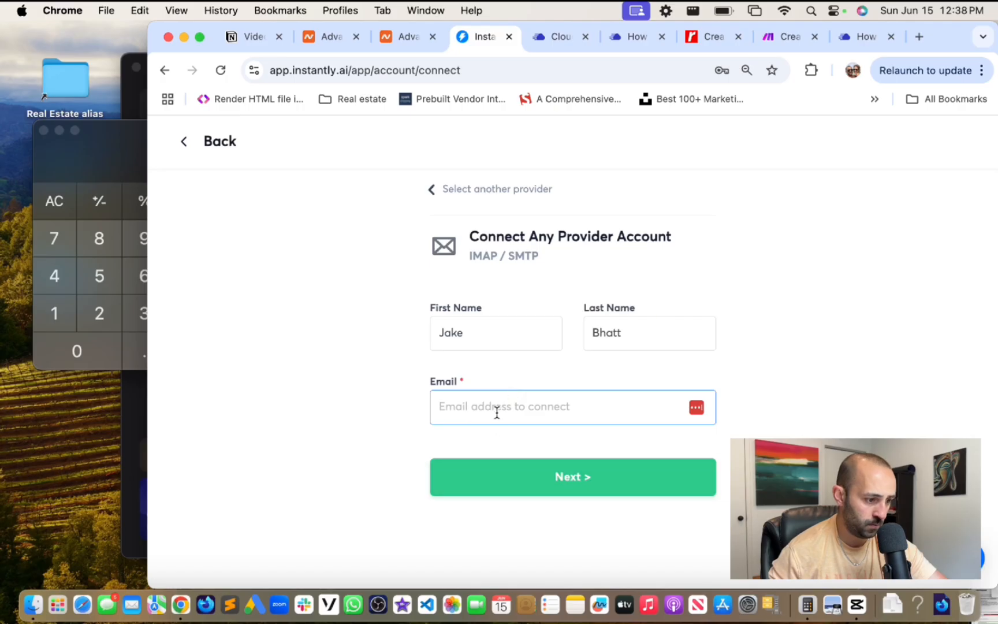
key("super+v")
left_click(604, 469)
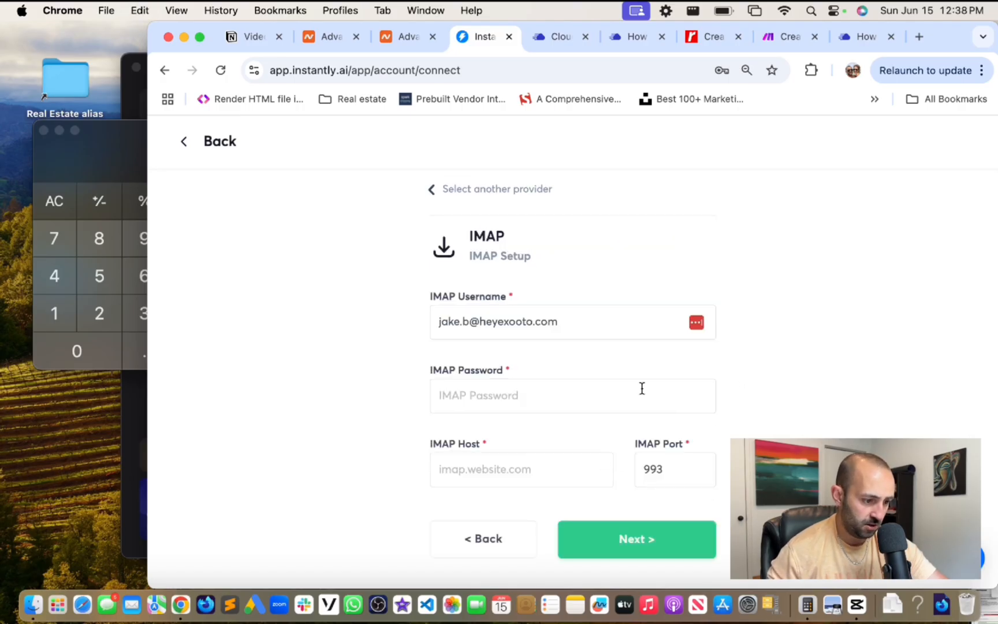
- Enter the IMAP password and host secure.emailsrvr.com on port 993, then test IMAP
left_click(498, 407)
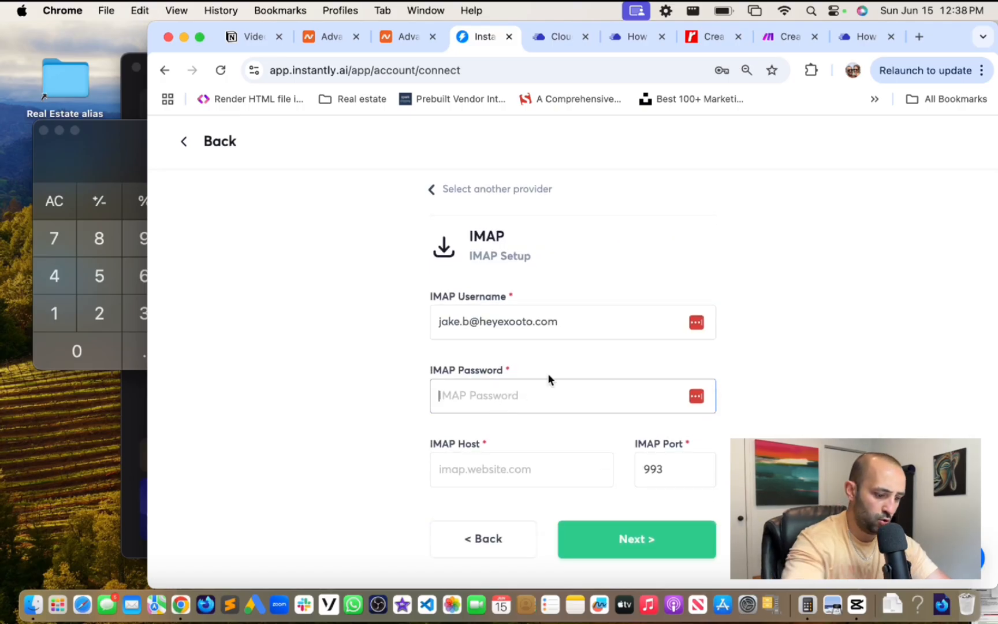
type("******")
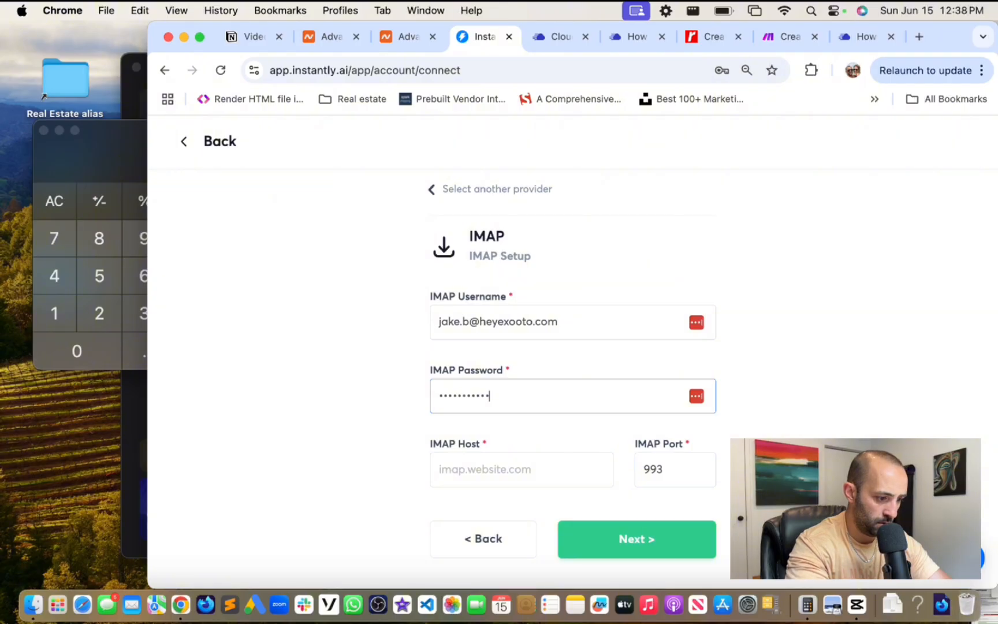
key("Tab")
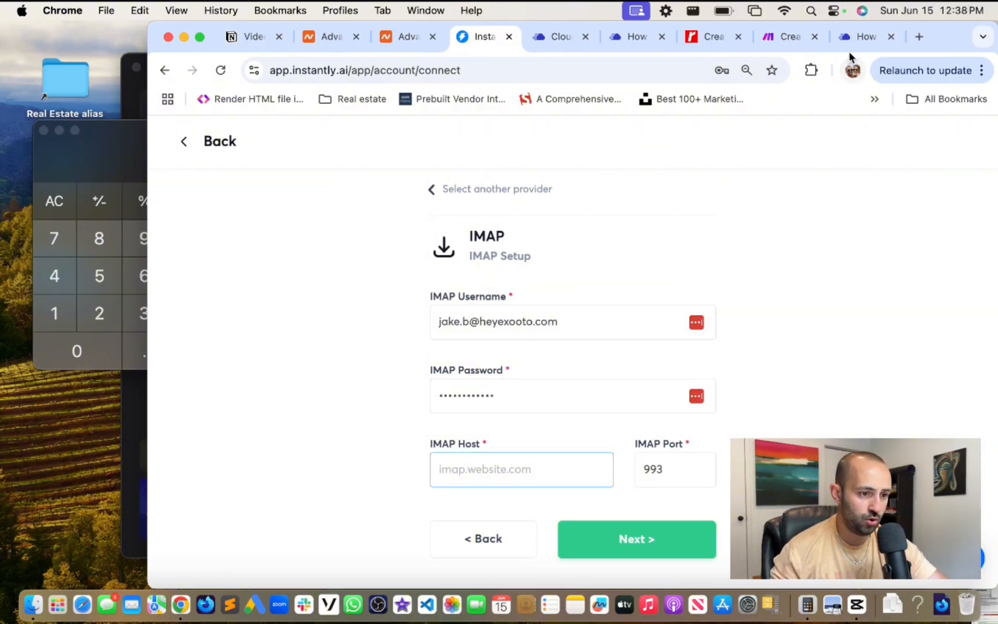
left_click(856, 37)
left_click_drag(326, 226, 494, 225)
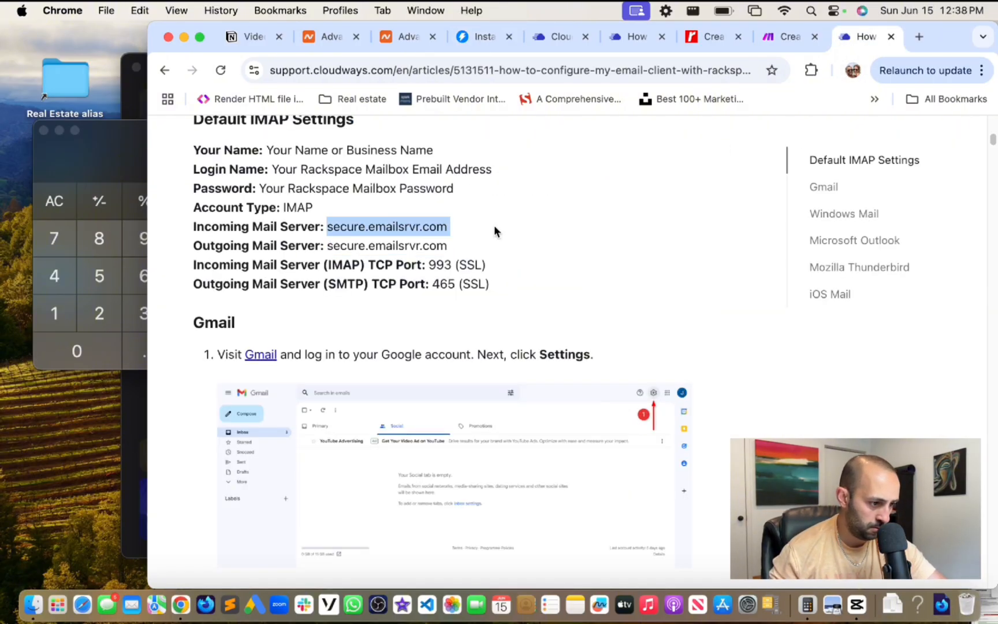
left_click(488, 43)
key("super+v")
key("Tab")
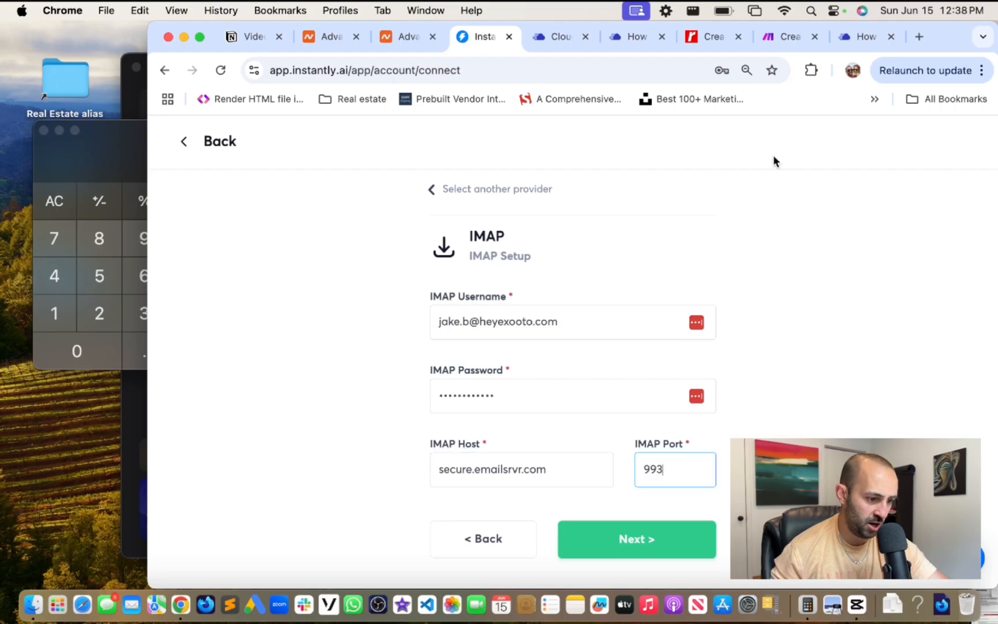
left_click(867, 39)
left_click(471, 36)
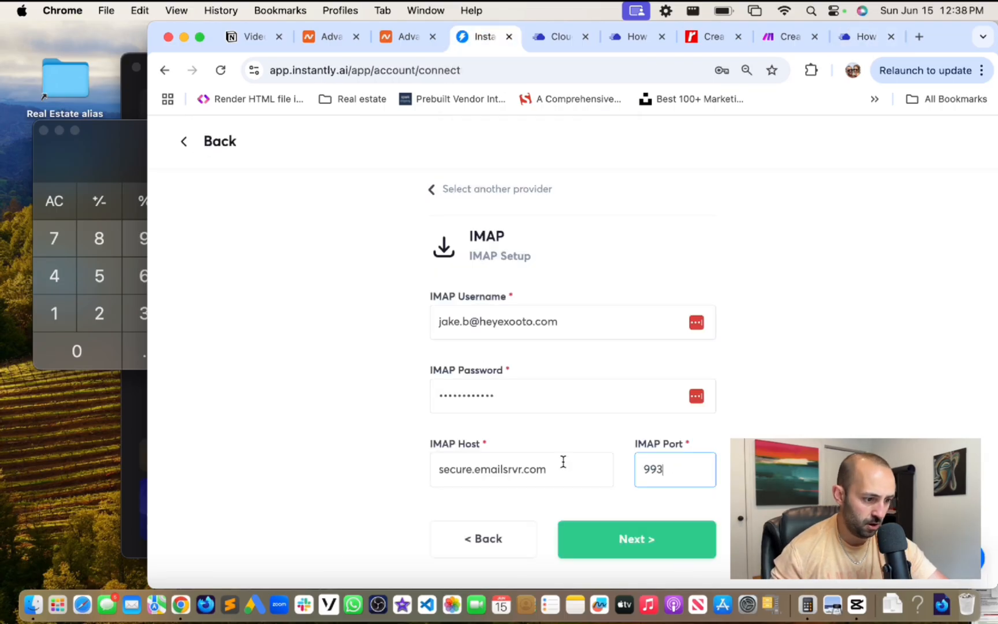
left_click(631, 548)
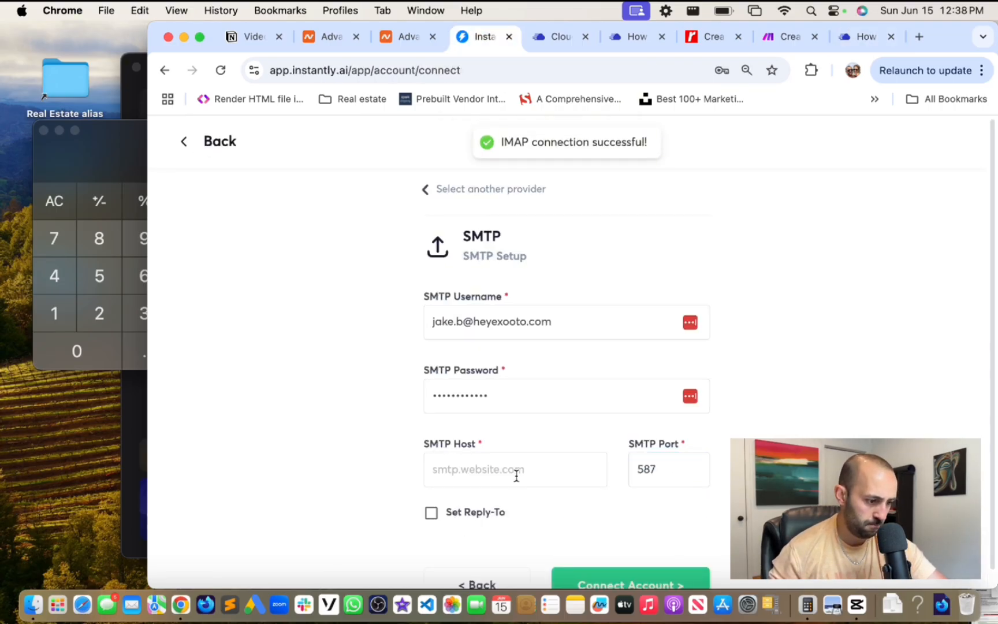
- Paste the outgoing server secure.emailsrvr.com from the article into SMTP Host
left_click(515, 471)
left_click(867, 38)
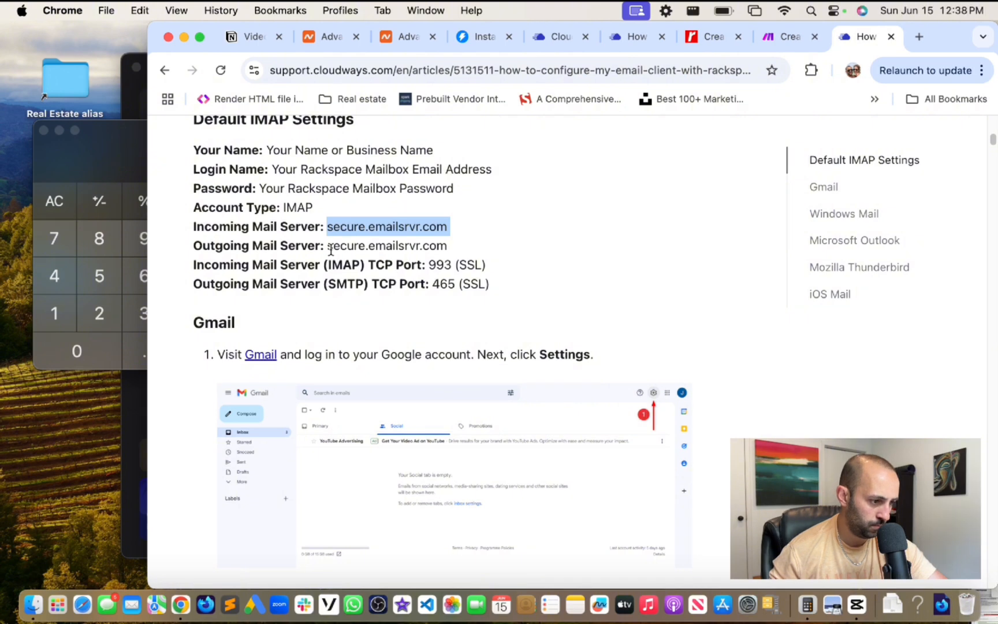
left_click_drag(329, 247, 468, 249)
key("super+c")
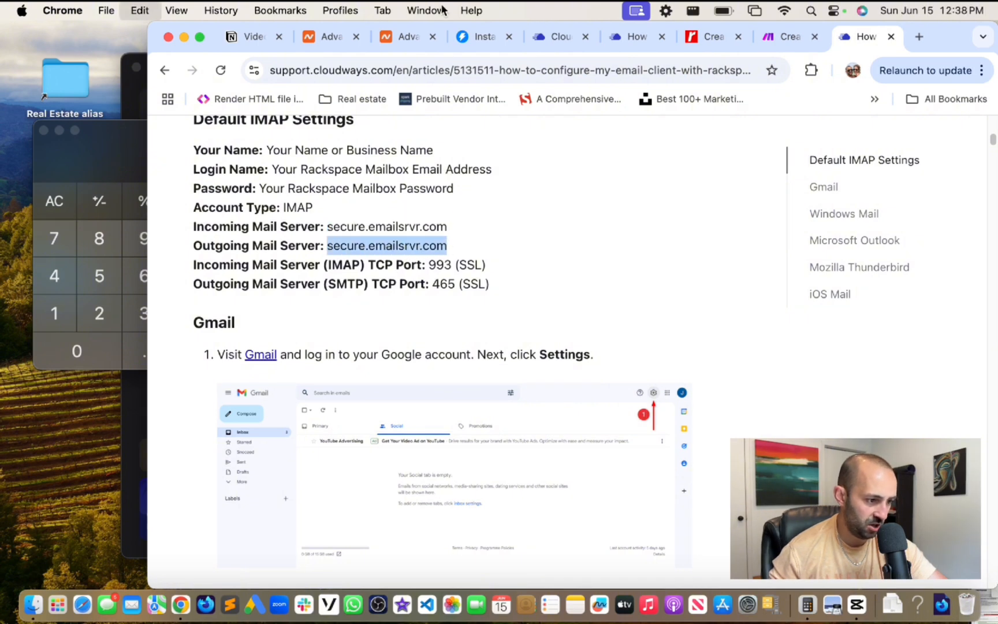
left_click(484, 37)
key("super+v")
- Change the SMTP port from 587 to 465 and connect the account
left_click(644, 469)
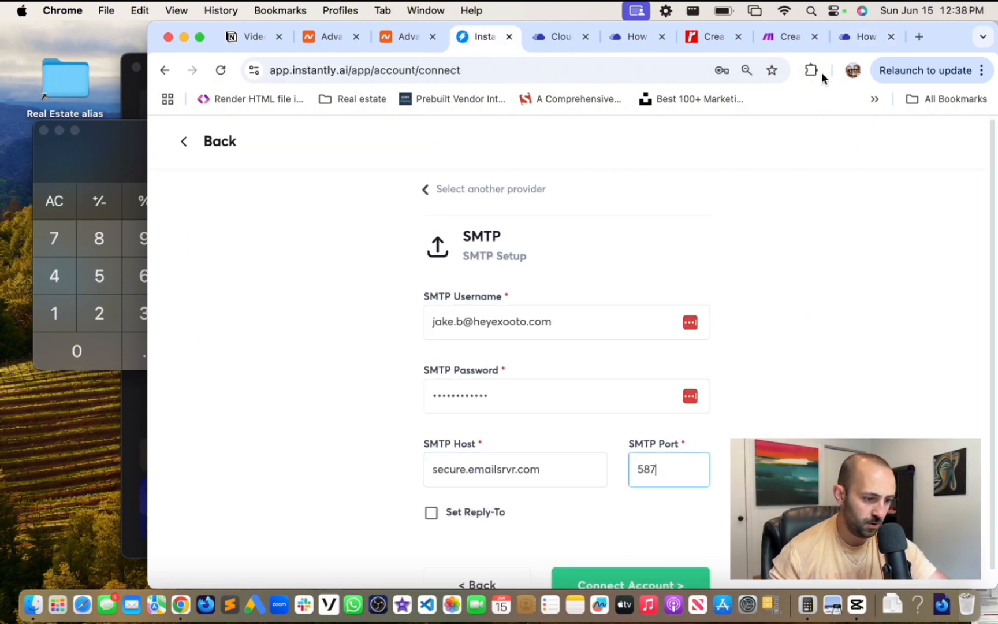
left_click(865, 38)
left_click(473, 40)
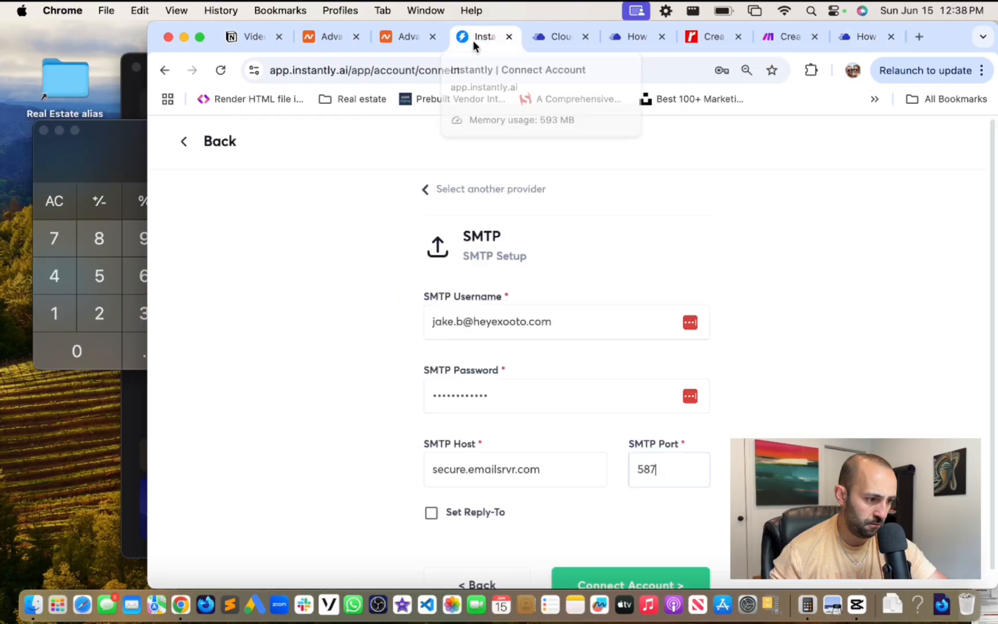
double_click(658, 458)
type("465")
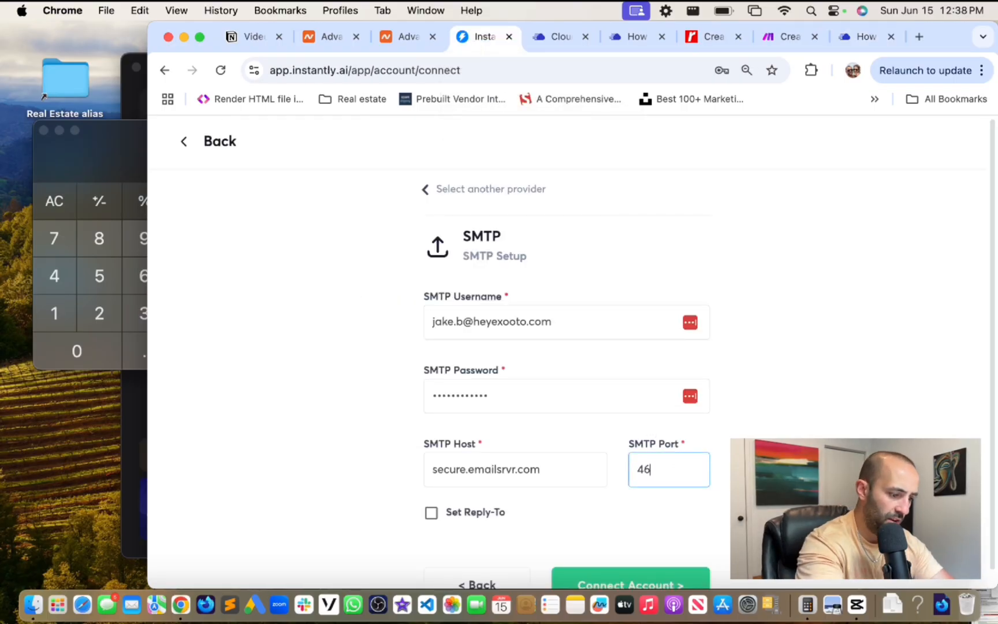
left_click(763, 405)
scroll(752, 393, "down", 2)
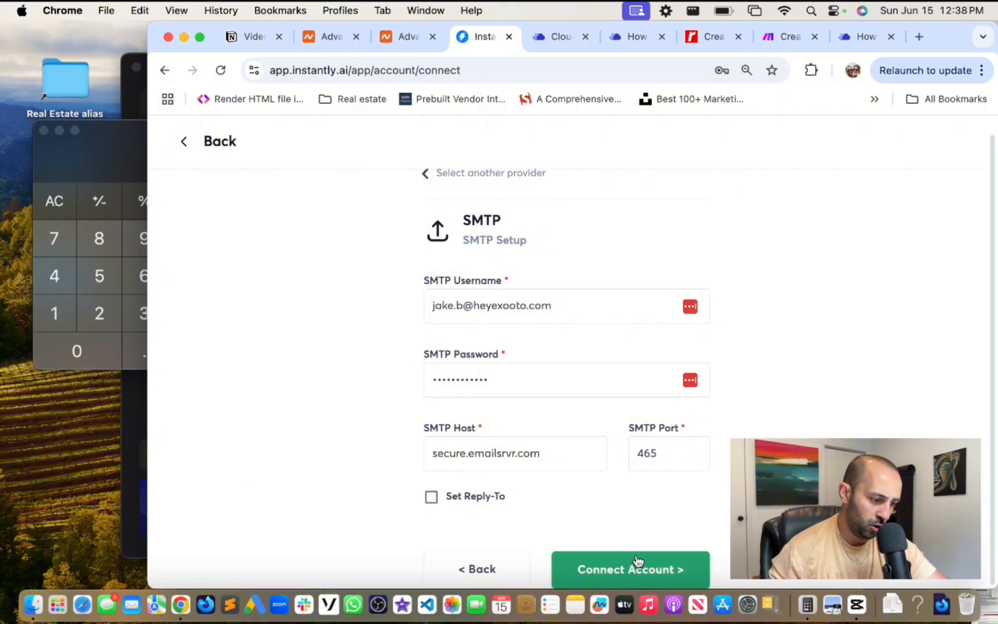
scroll(600, 370, "up", 1)
scroll(598, 374, "down", 2)
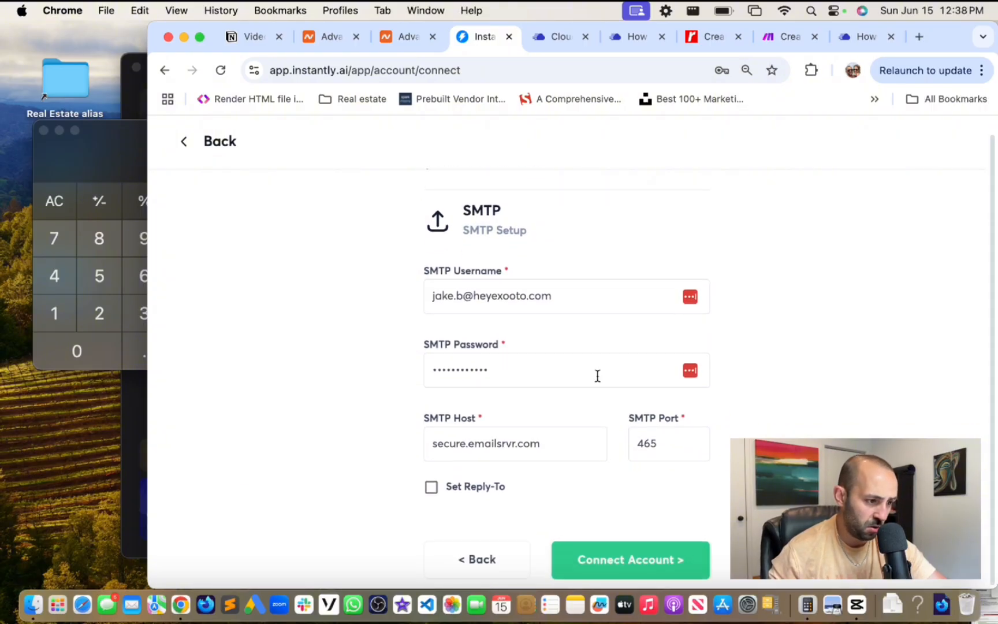
left_click(632, 561)
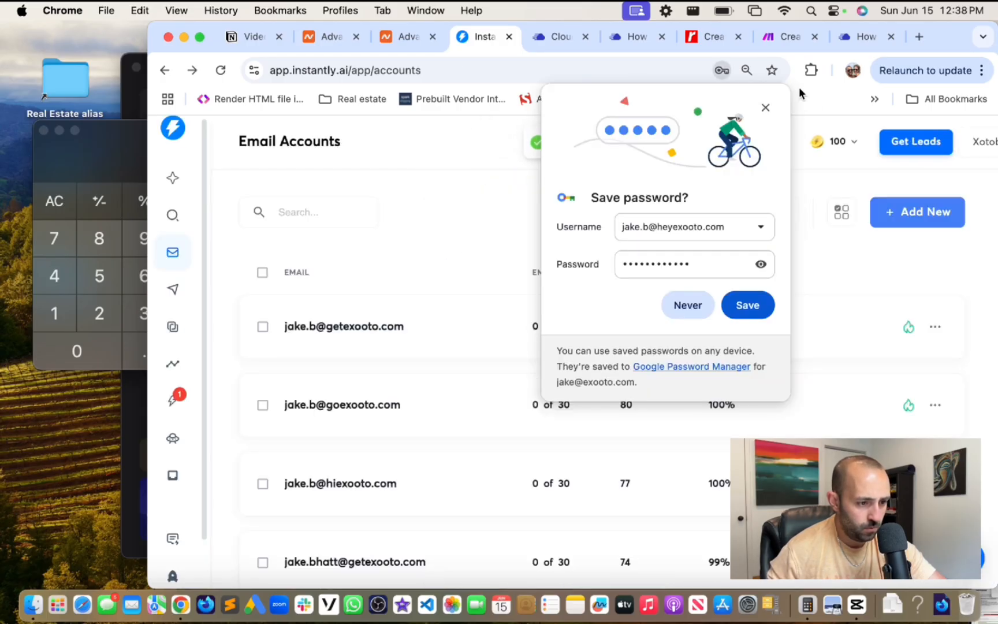
- Copy the third heyexooto.com mailbox address and start a single-account Any Provider connection with it
left_click(559, 37)
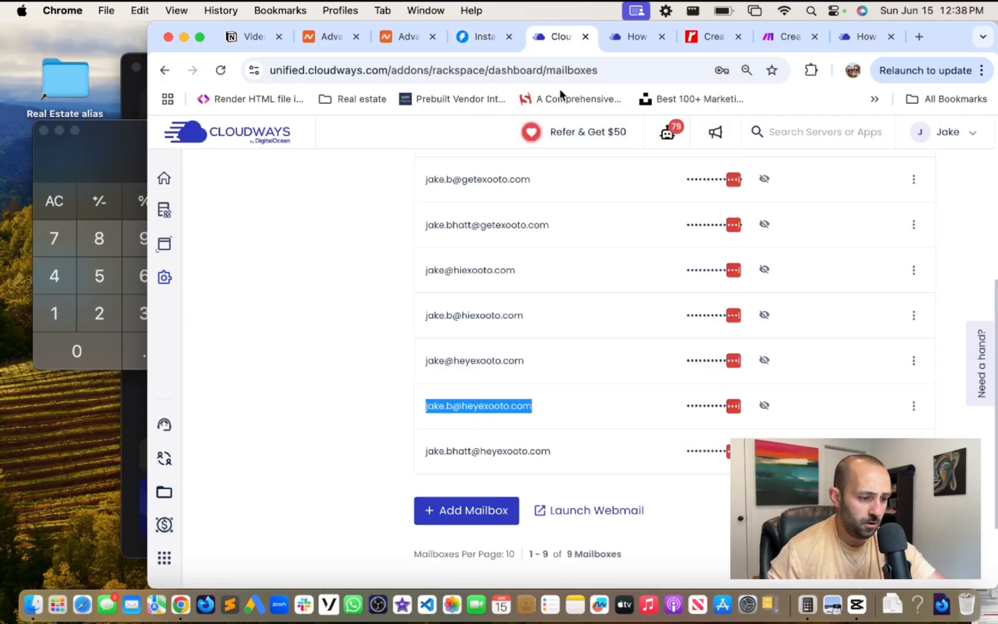
scroll(495, 359, "down", 3)
left_click_drag(421, 339, 609, 339)
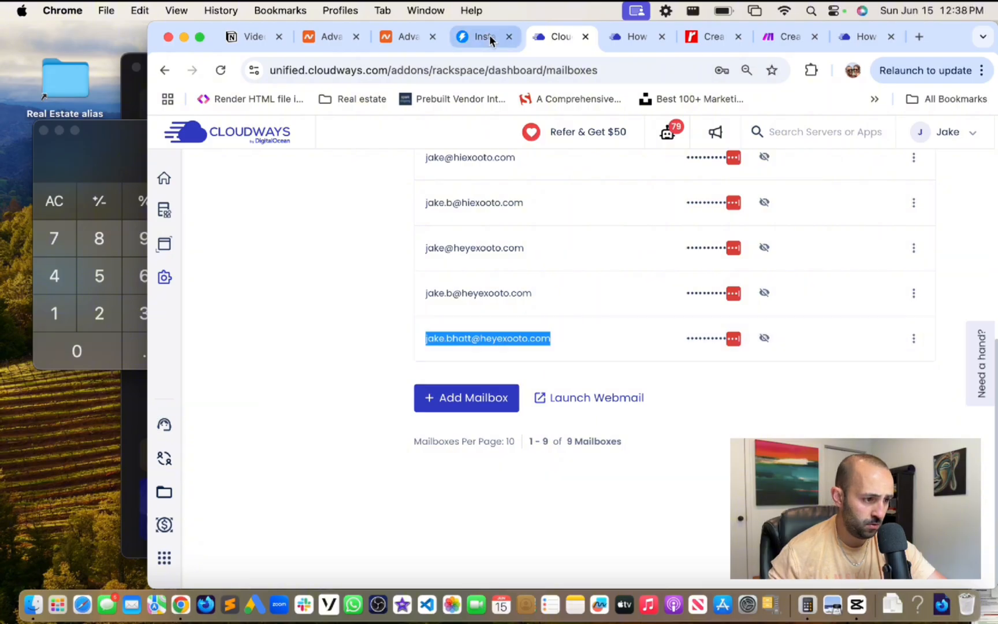
left_click(490, 38)
left_click(964, 145)
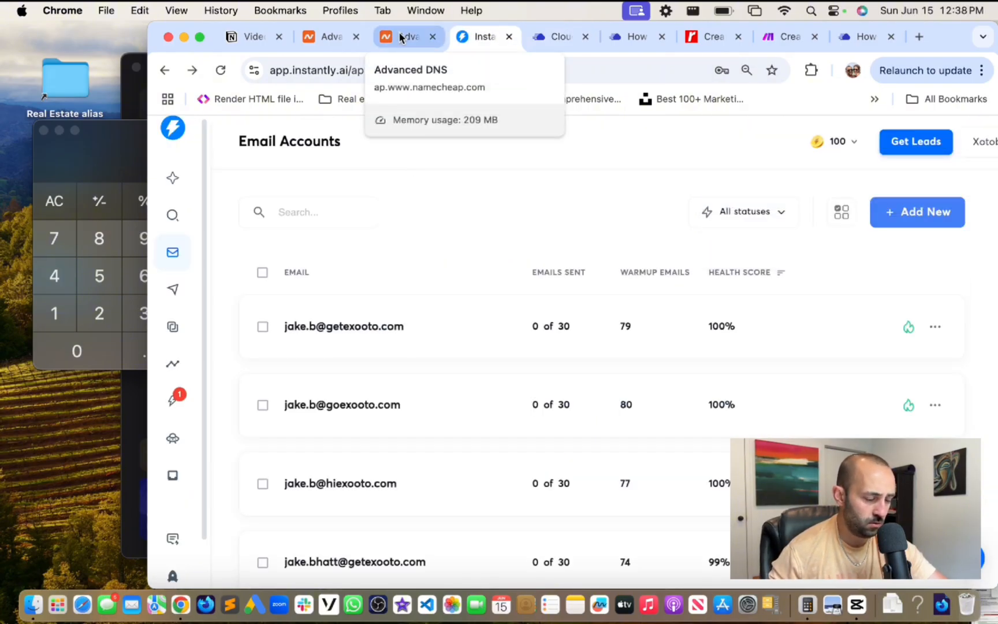
left_click(942, 219)
left_click(838, 479)
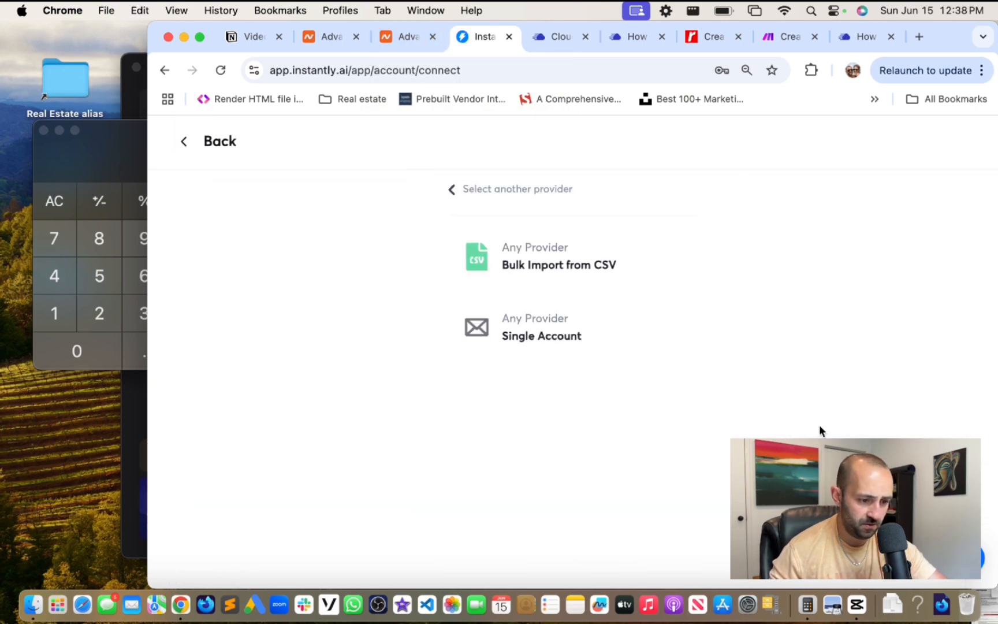
left_click(546, 338)
left_click(527, 407)
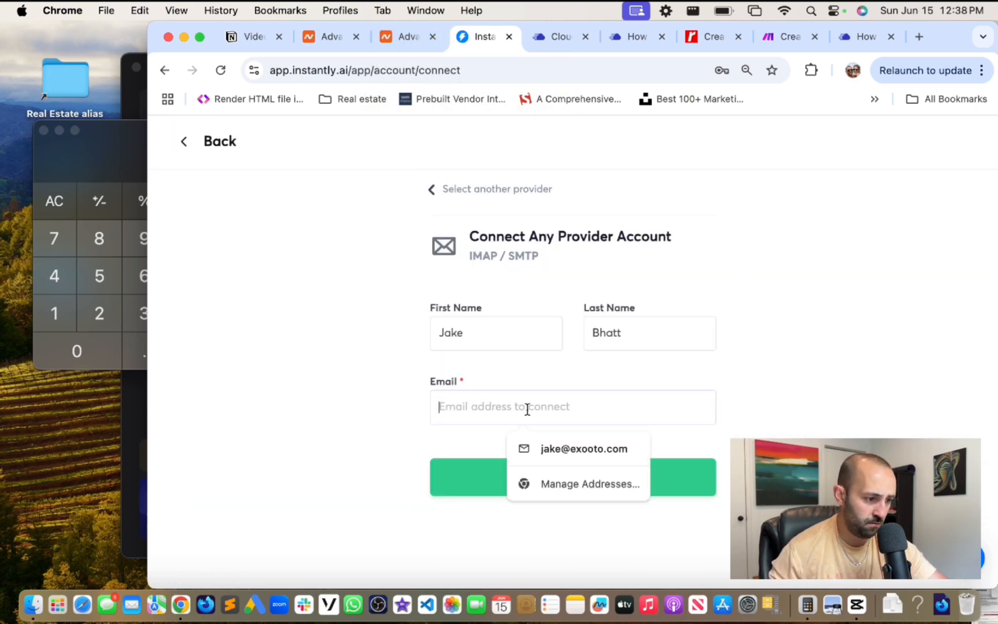
key("super+v")
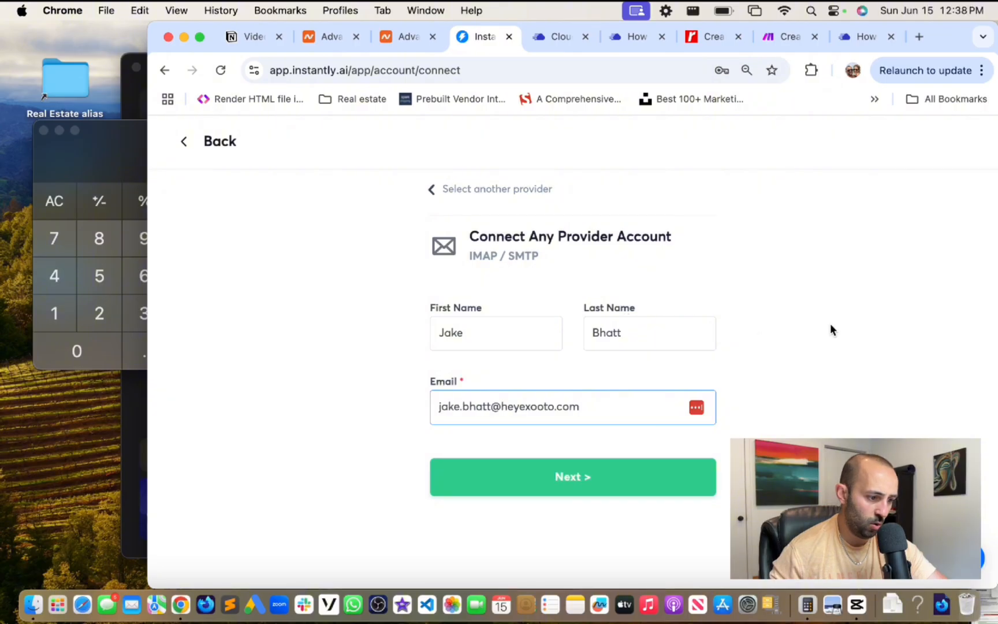
left_click(564, 484)
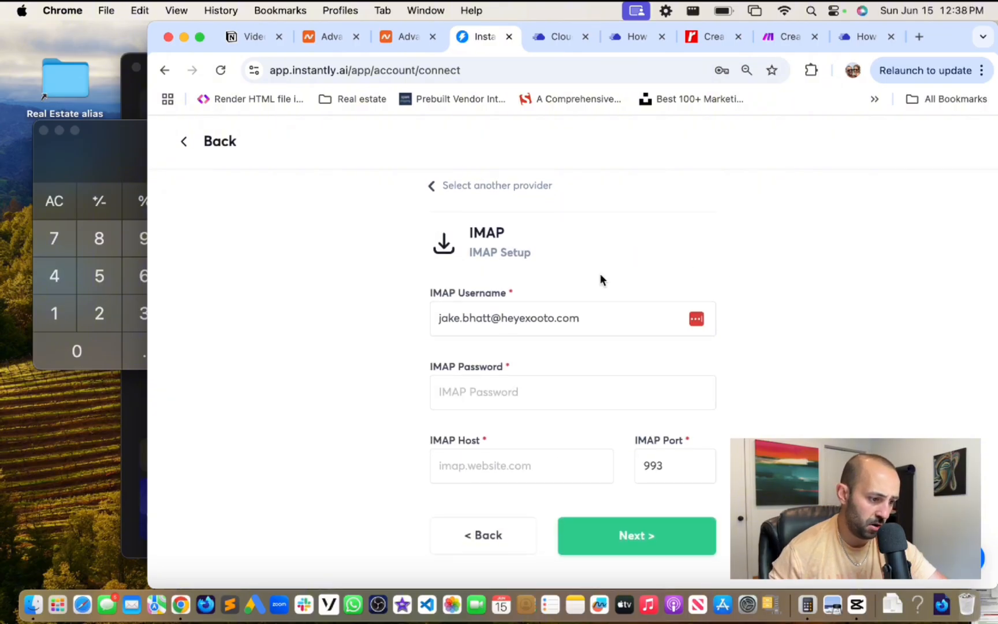
- Enter the IMAP password and host secure.emailsrvr.com on port 993, then test IMAP
left_click(551, 404)
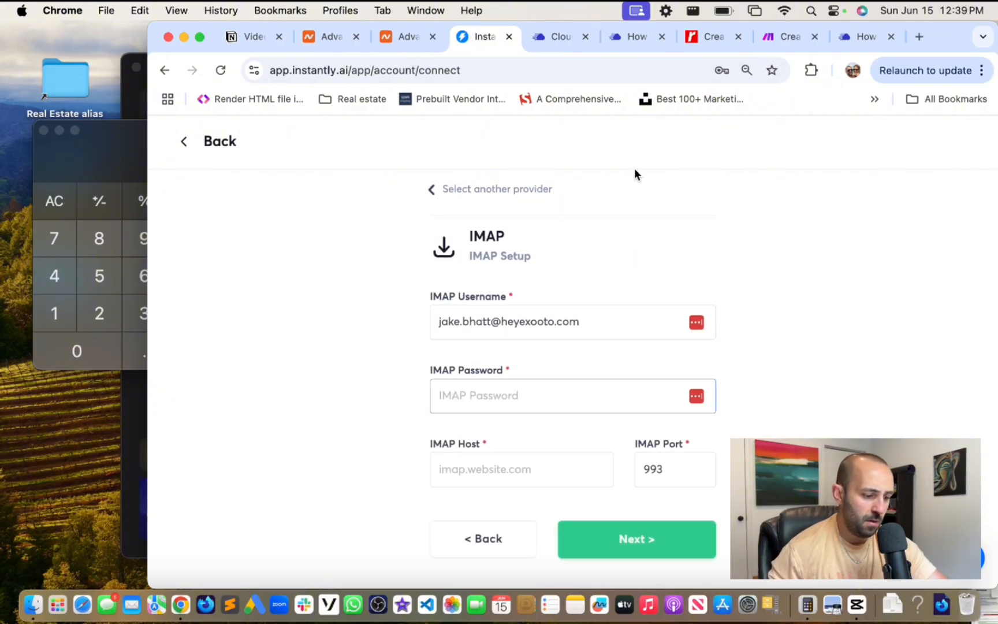
type("••••••••••")
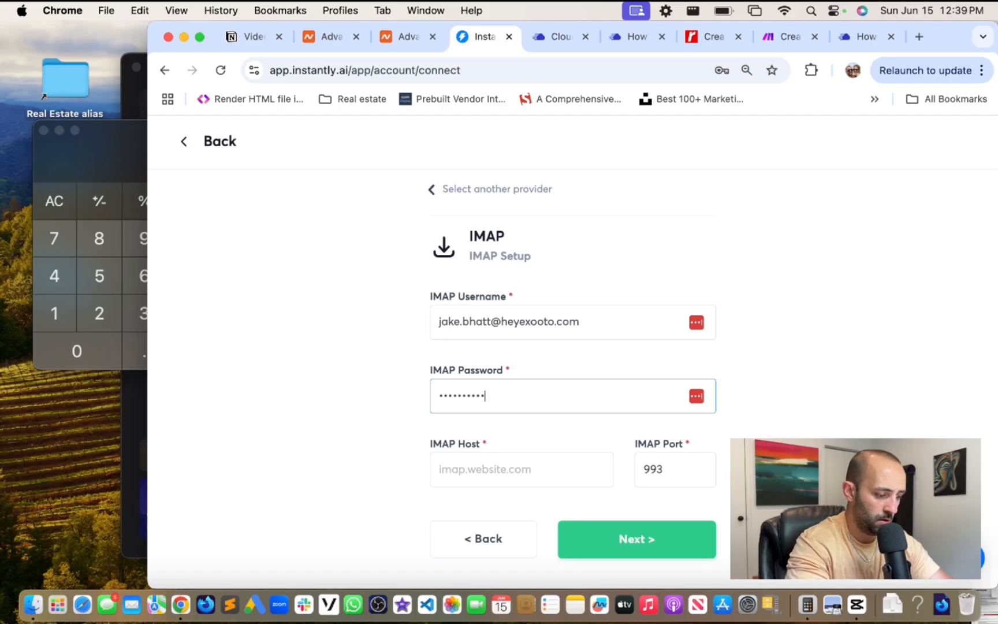
left_click(837, 335)
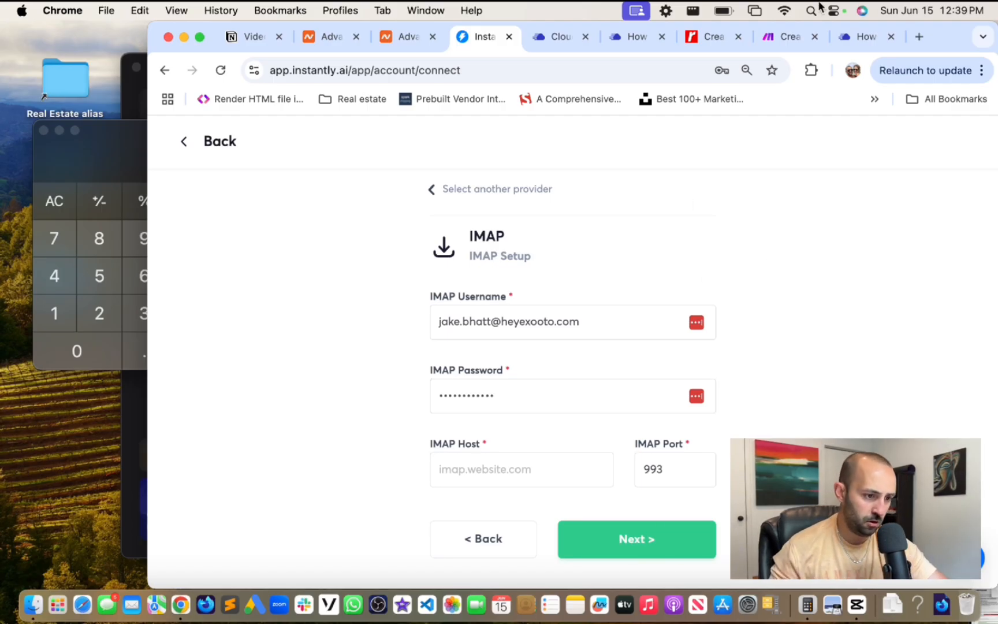
left_click(859, 38)
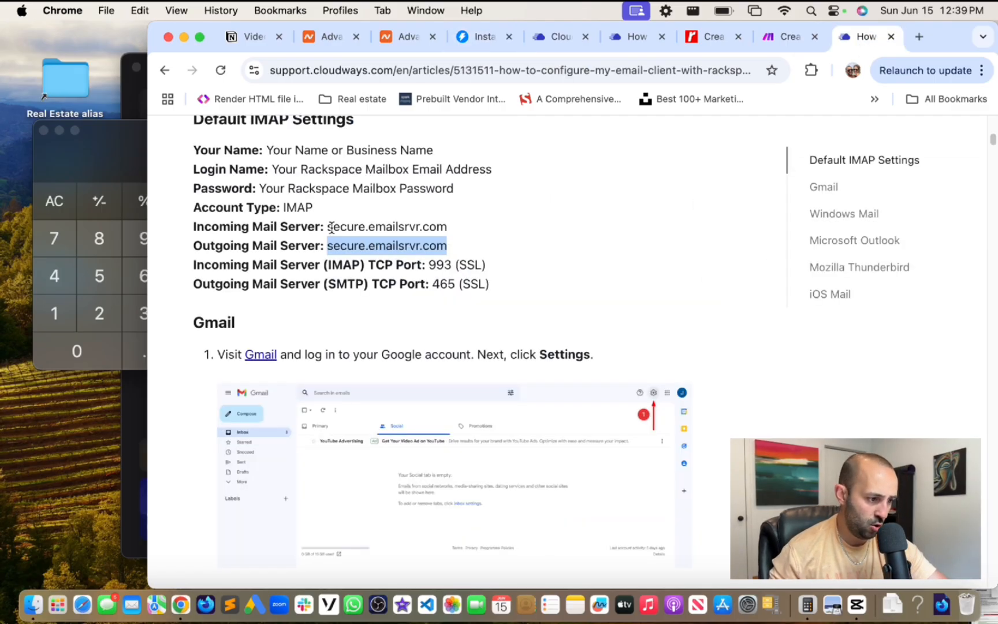
right_click(346, 245)
left_click(397, 282)
left_click(481, 36)
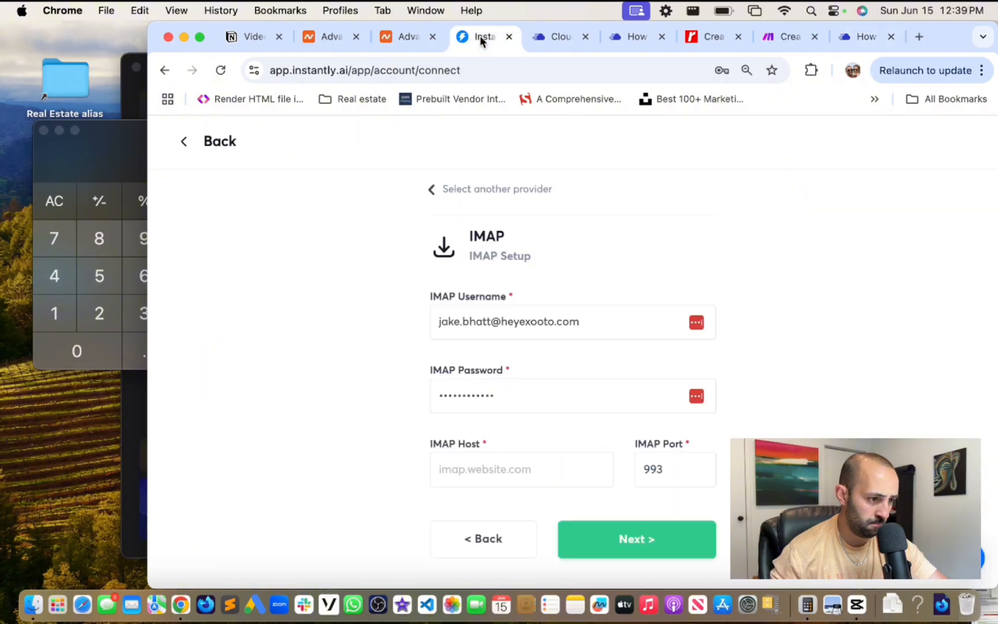
left_click(520, 464)
key("super+v")
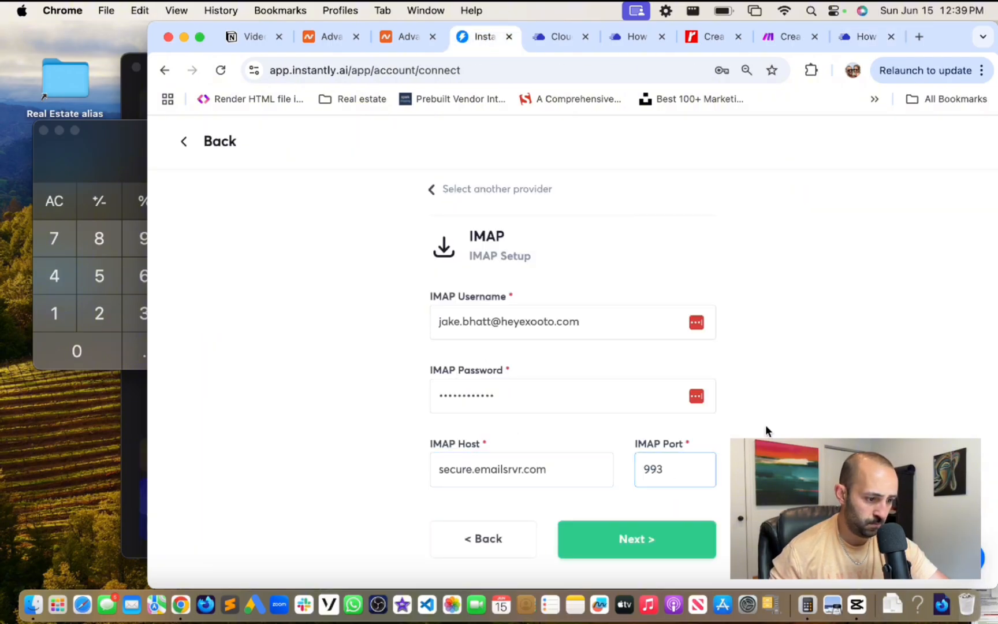
left_click(866, 33)
left_click(469, 37)
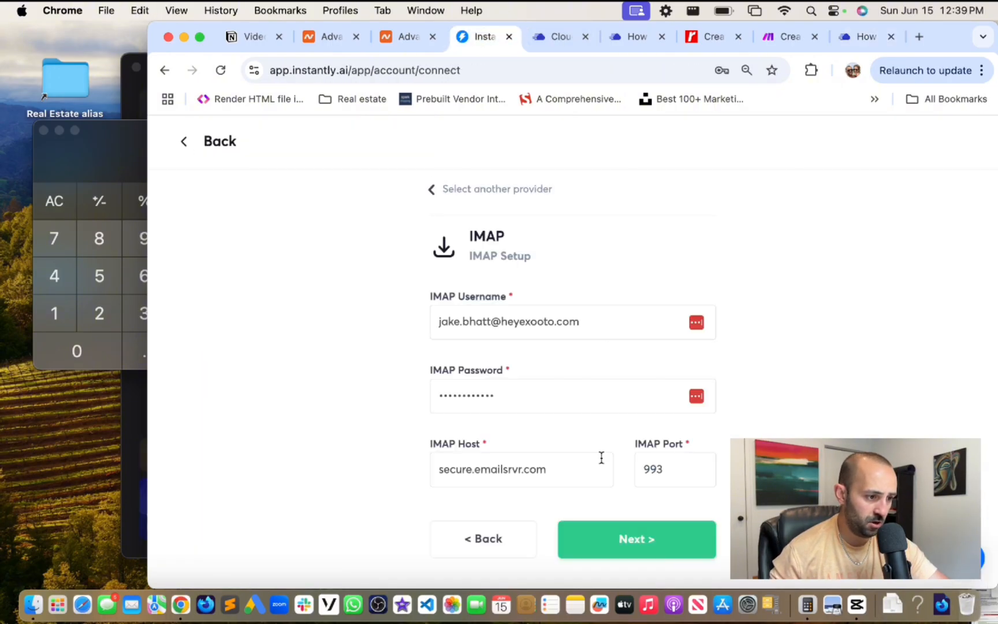
left_click(656, 539)
- Set SMTP host secure.emailsrvr.com on port 465, connect, and dismiss the password prompts
left_click(494, 467)
key("super+v")
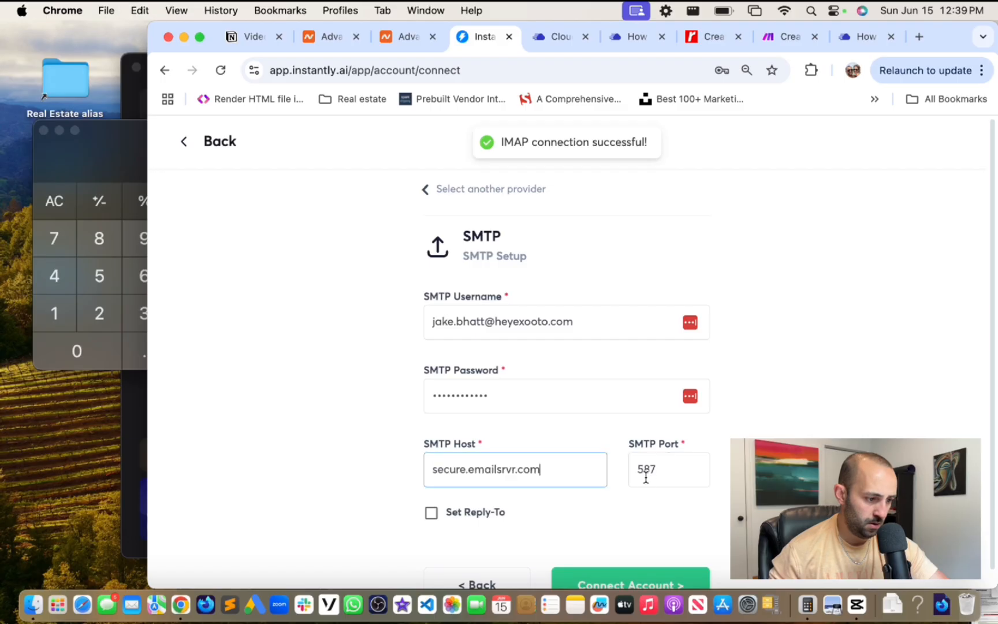
left_click(647, 474)
left_click(881, 37)
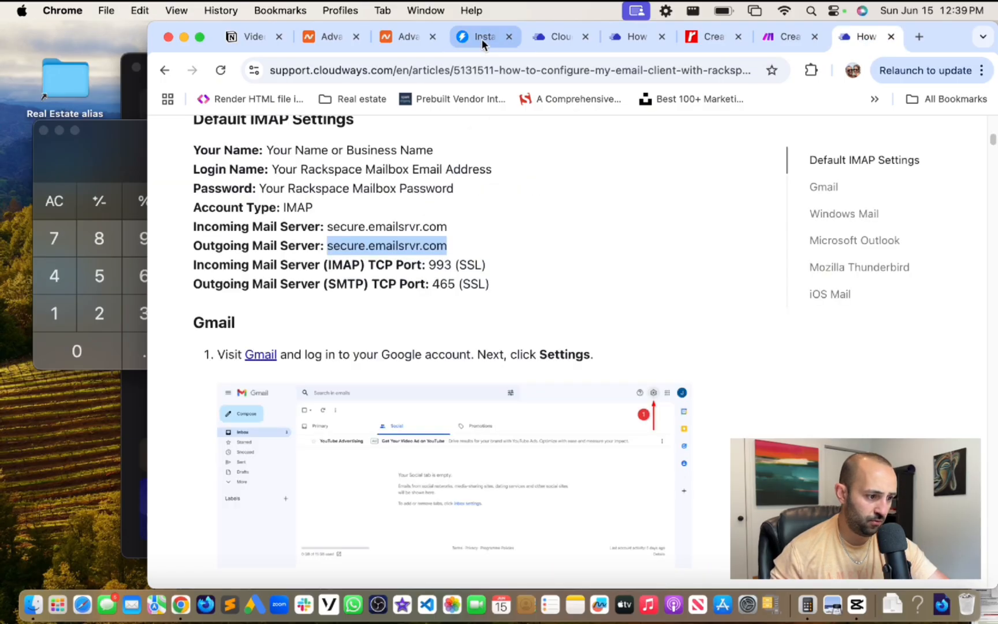
left_click(482, 38)
double_click(666, 473)
type("465")
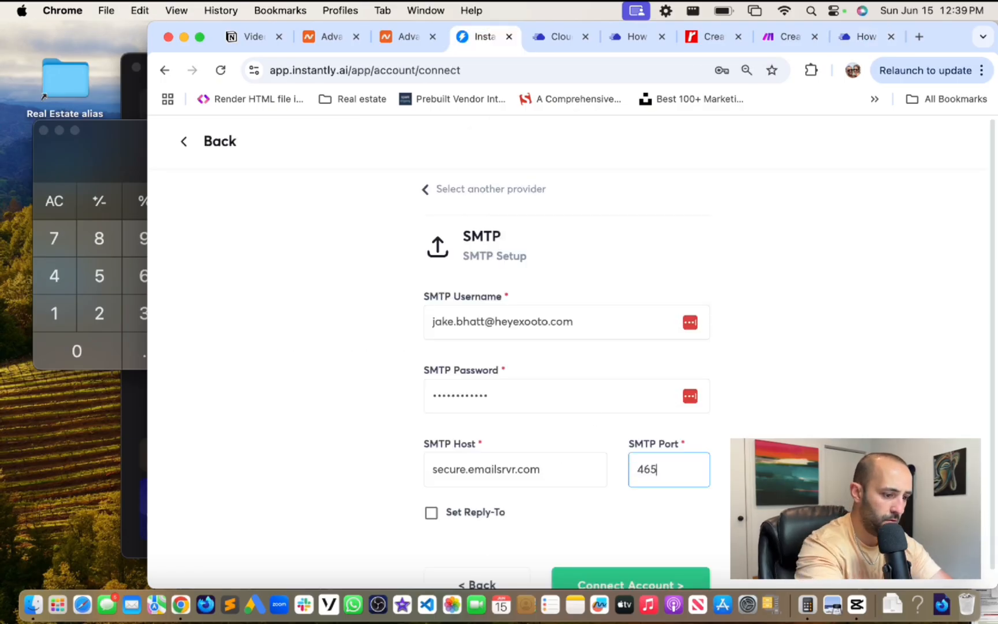
left_click(812, 403)
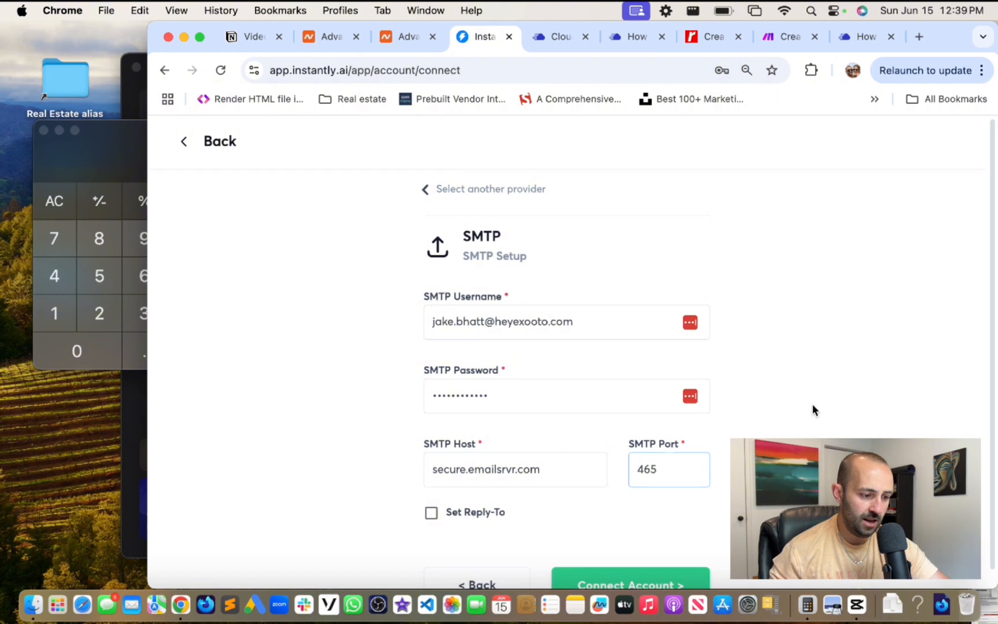
scroll(812, 404, "down", 1)
left_click(665, 569)
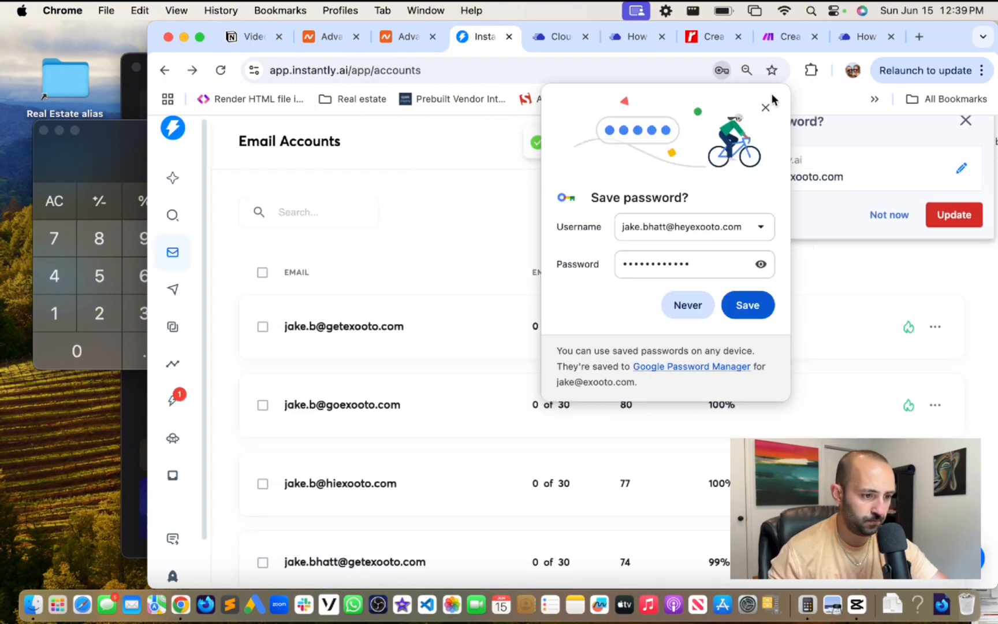
left_click(768, 107)
left_click(965, 145)
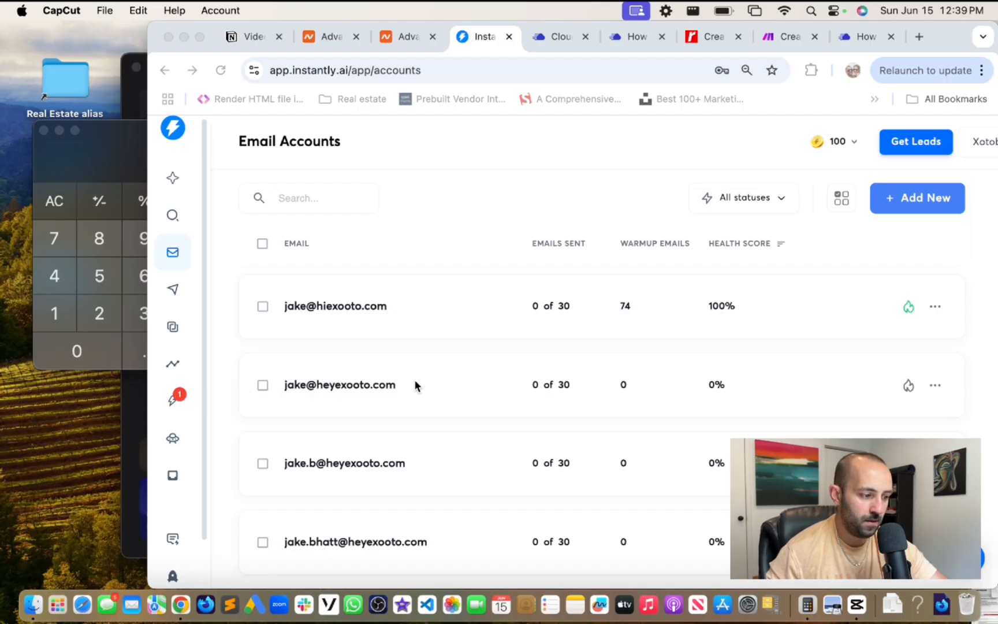
left_click(460, 376)
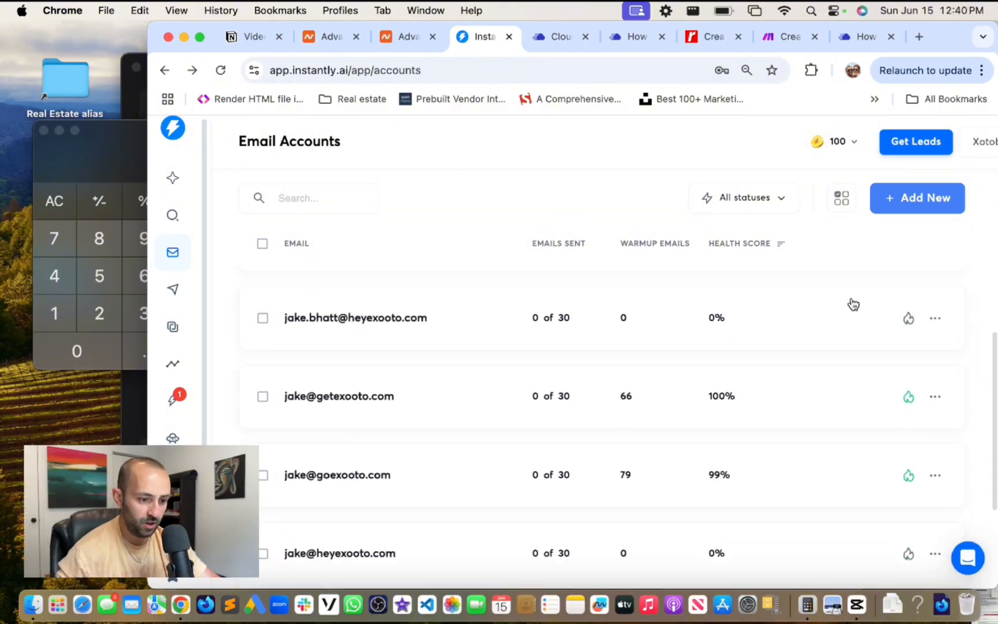
- Enable warmup with the flame icon on the new heyexooto.com mailbox rows
scroll(851, 303, "up", 8)
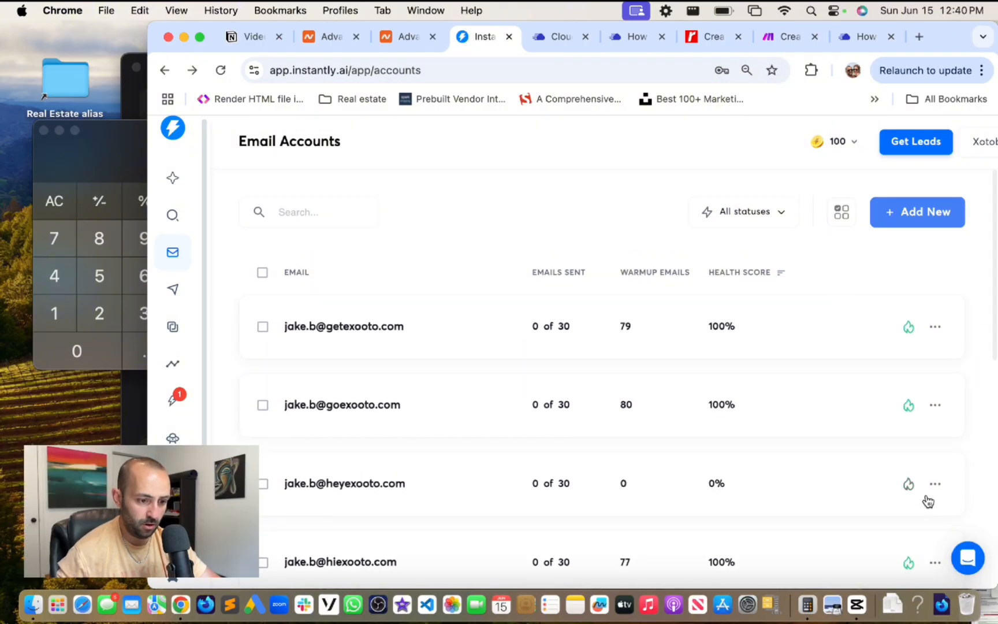
left_click(904, 485)
scroll(806, 430, "down", 10)
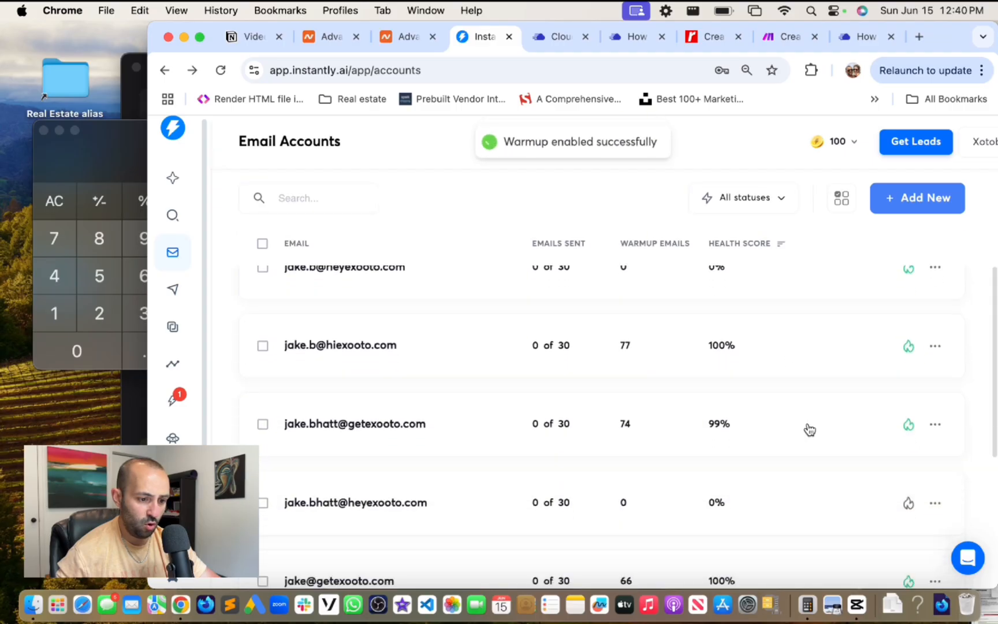
scroll(776, 379, "up", 2)
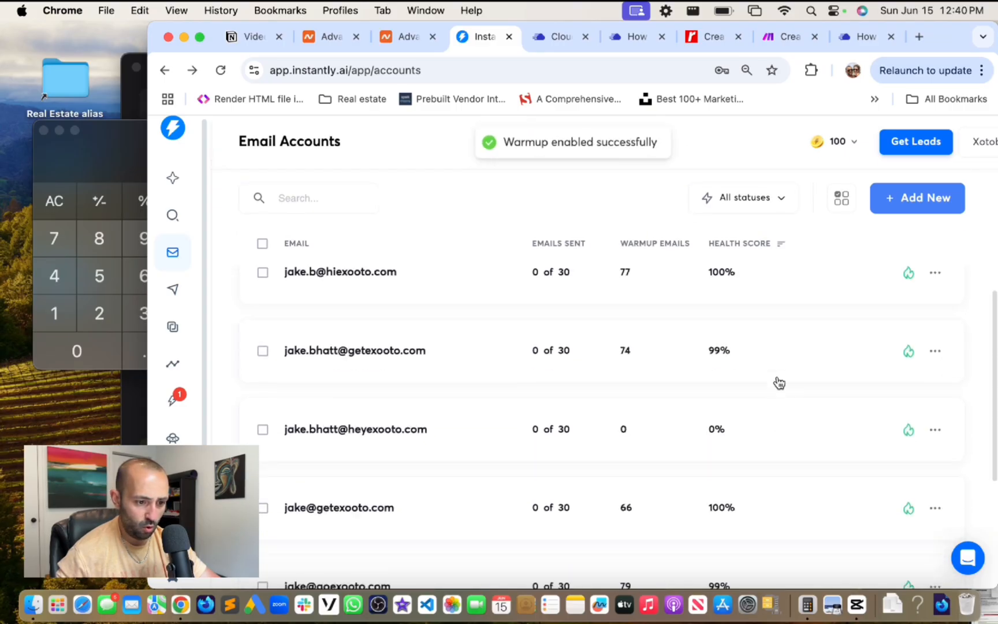
scroll(778, 383, "down", 3)
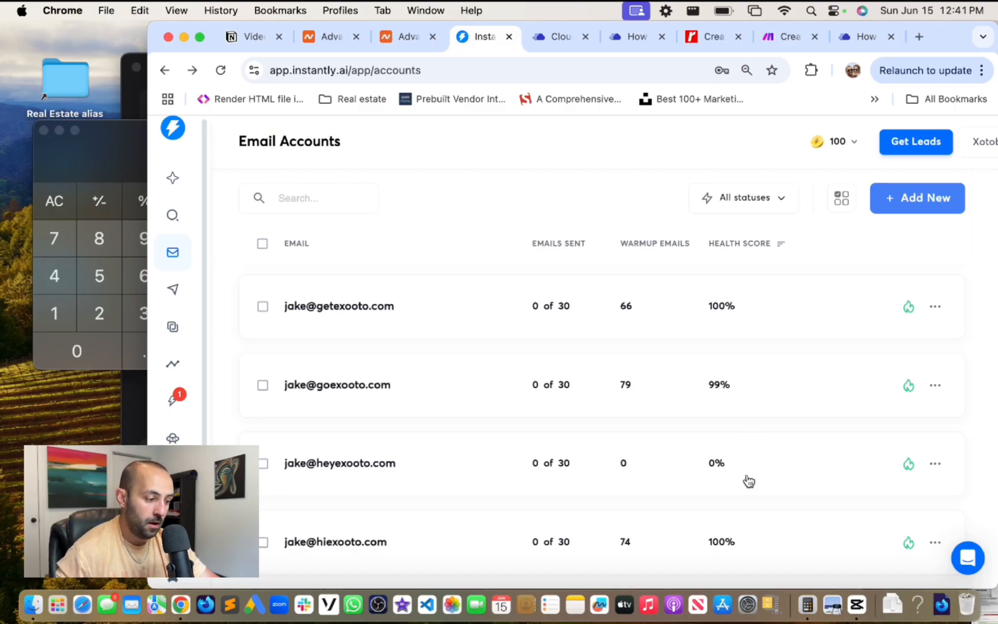
scroll(749, 480, "up", 10)
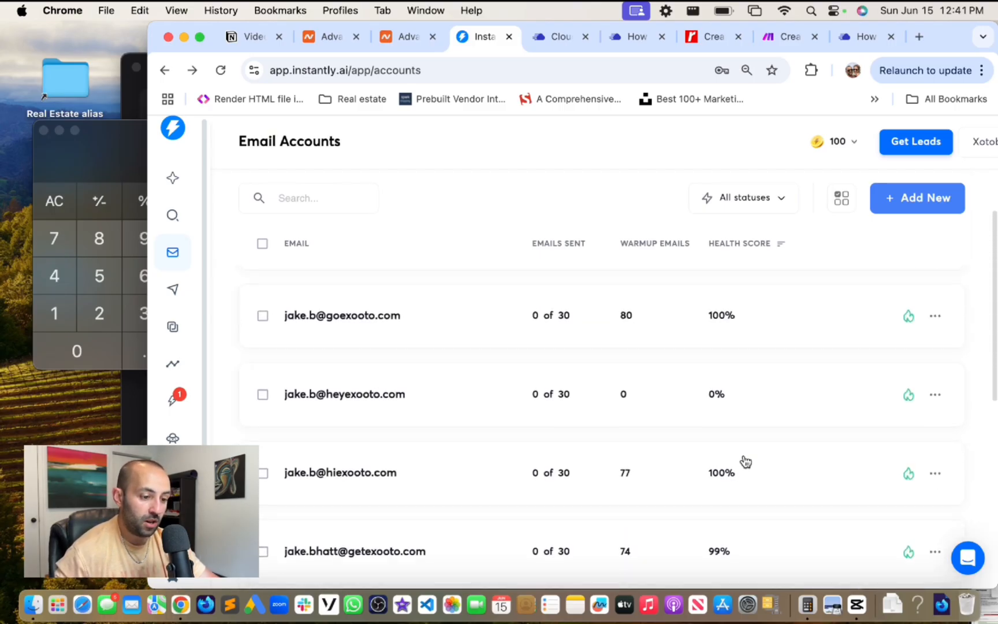
scroll(743, 462, "up", 3)
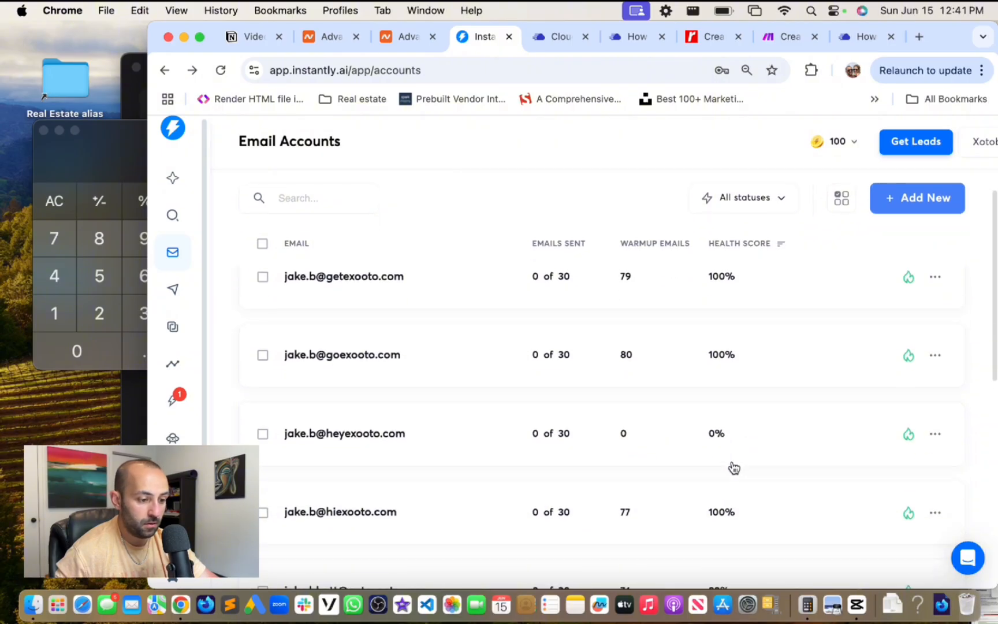
scroll(734, 468, "down", 2)
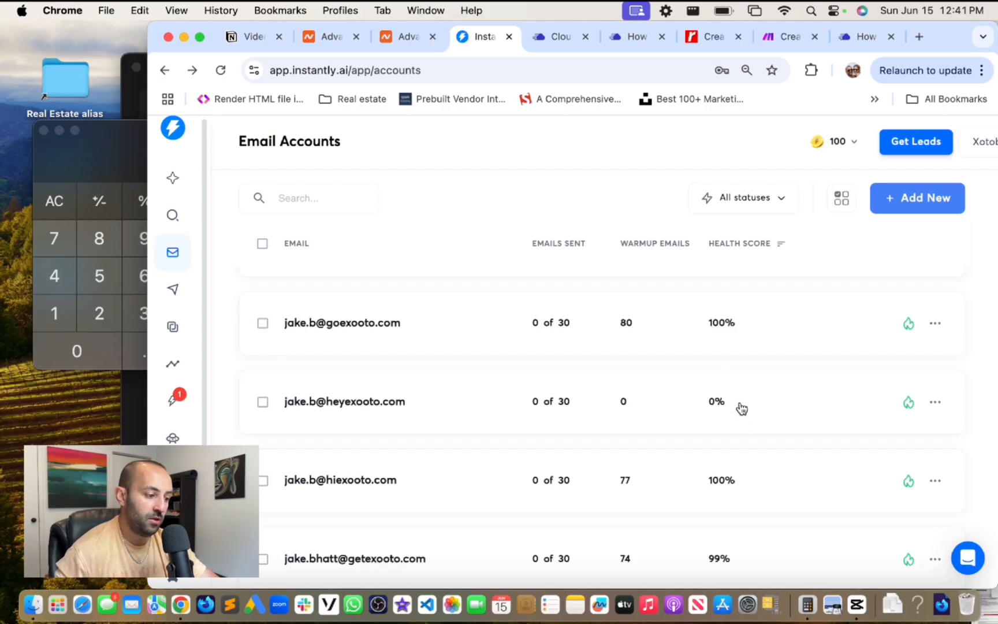
scroll(742, 409, "down", 7)
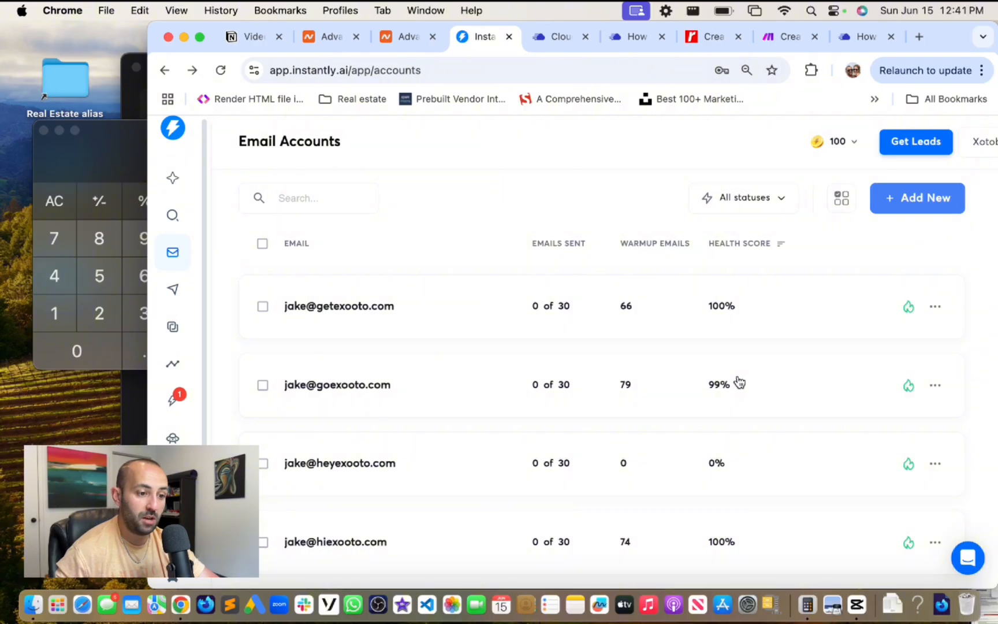
- Open Add New, then go back to the Email Accounts list to check warmup status
left_click(896, 197)
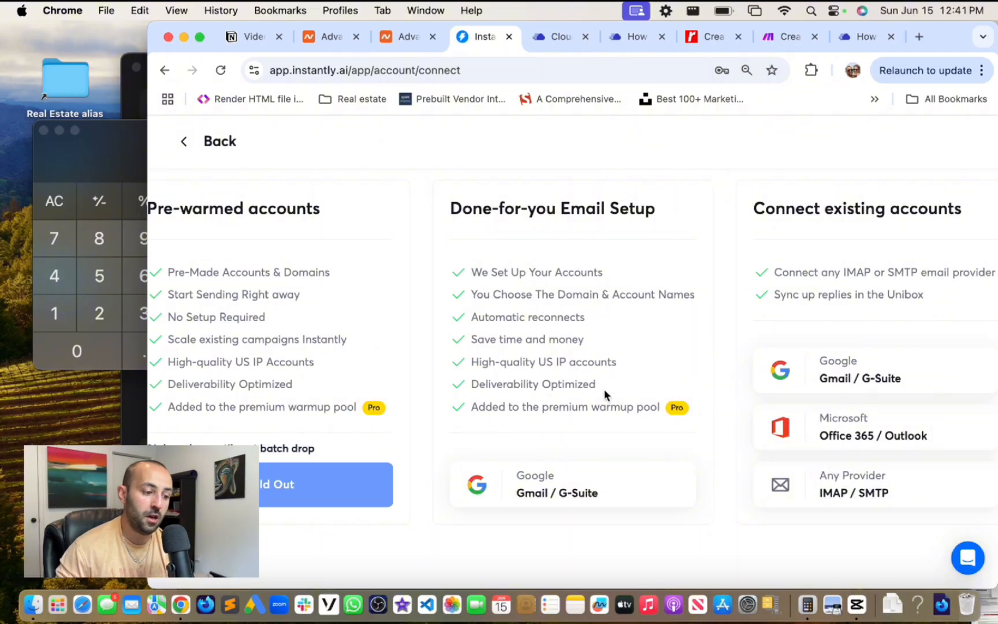
left_click(221, 142)
scroll(663, 386, "down", 2)
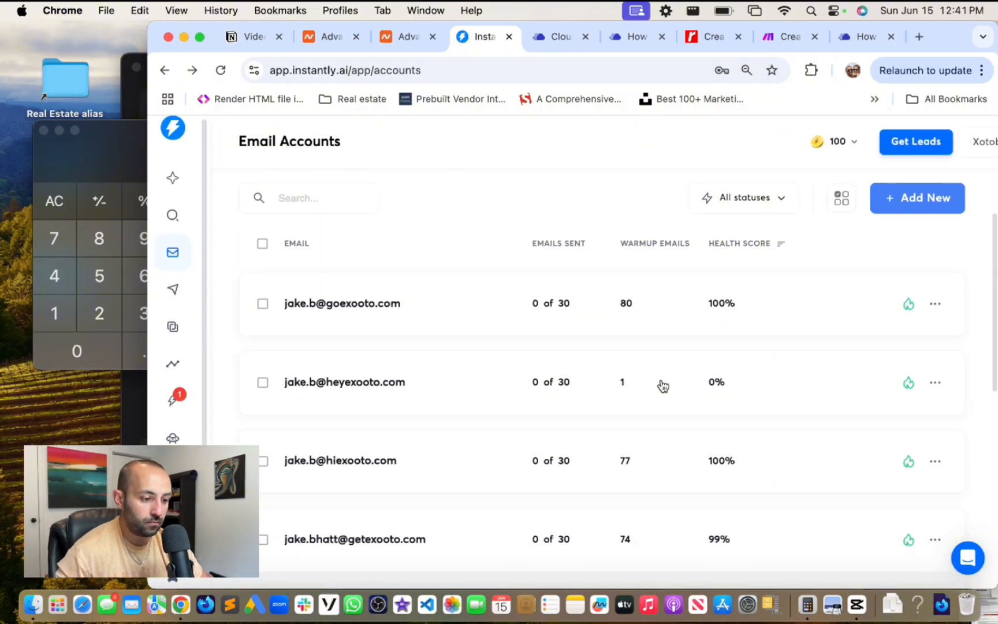
scroll(575, 390, "up", 1)
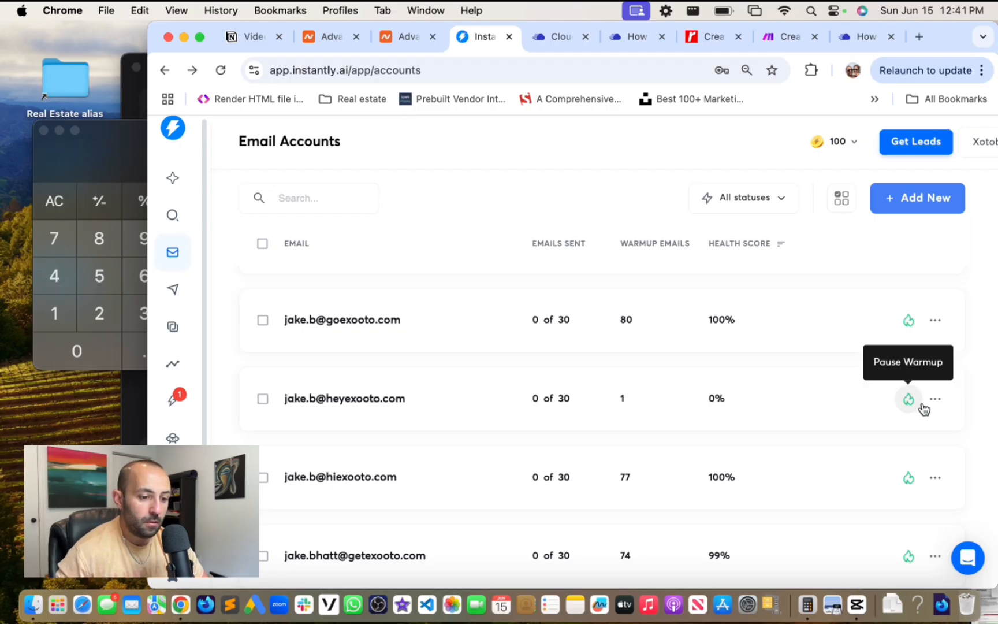
- Review the goexooto.com mailbox's warmup details, highlighting its saved-from-spam count
left_click(641, 320)
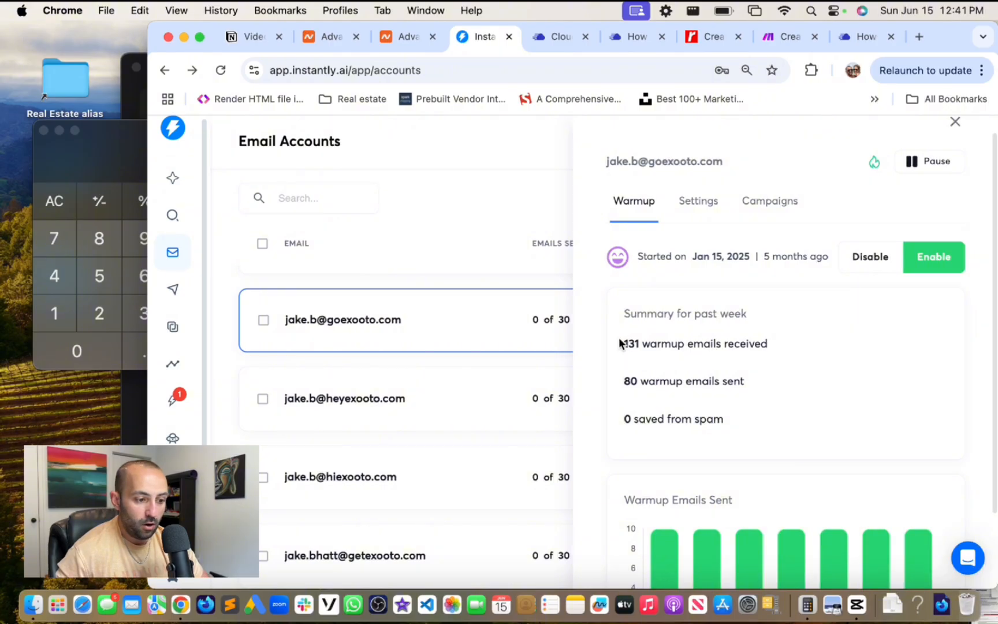
left_click_drag(619, 343, 747, 344)
scroll(810, 351, "down", 2)
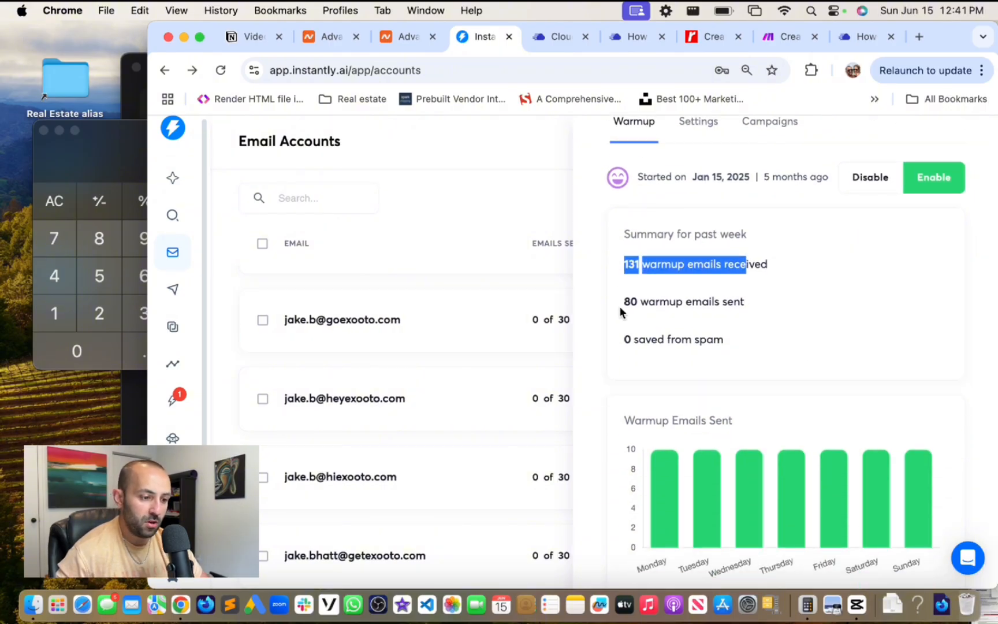
left_click_drag(619, 307, 763, 299)
scroll(794, 302, "down", 1)
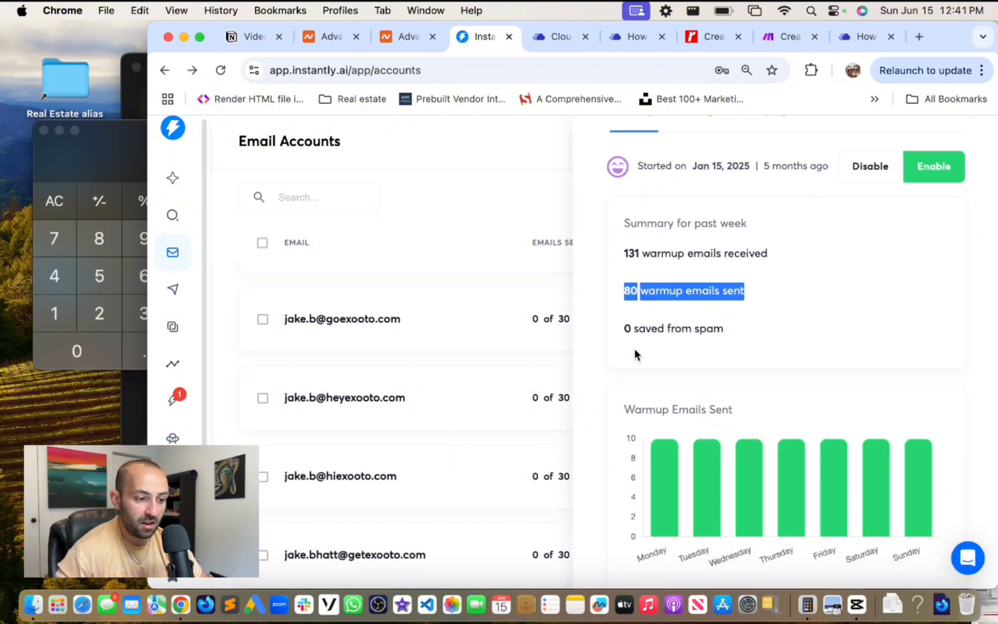
left_click_drag(623, 329, 774, 353)
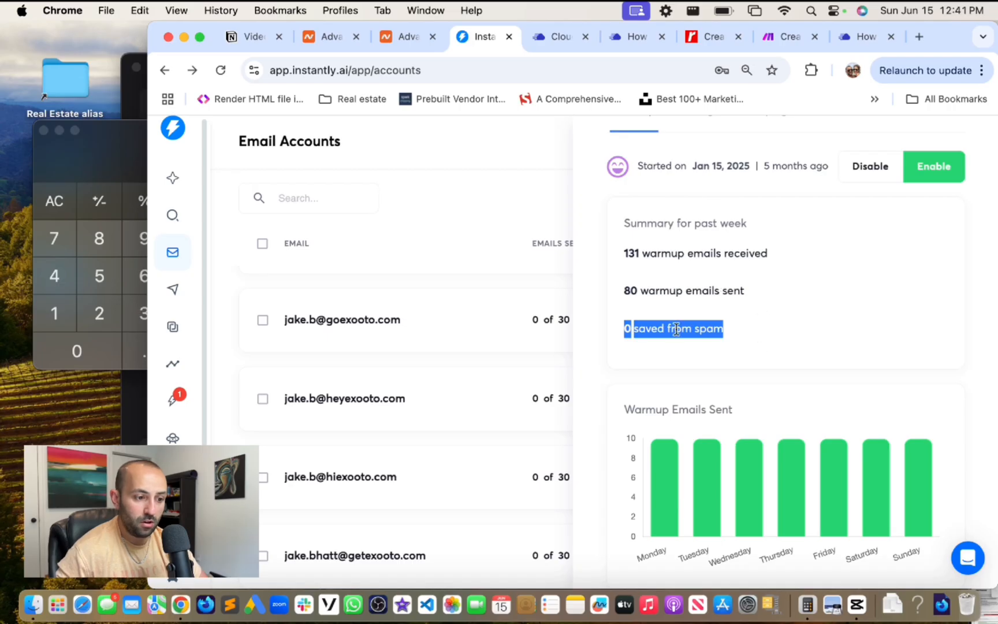
left_click(502, 291)
- Inspect the next mailbox's weekly warmup chart bars and spam landings
scroll(702, 319, "down", 5)
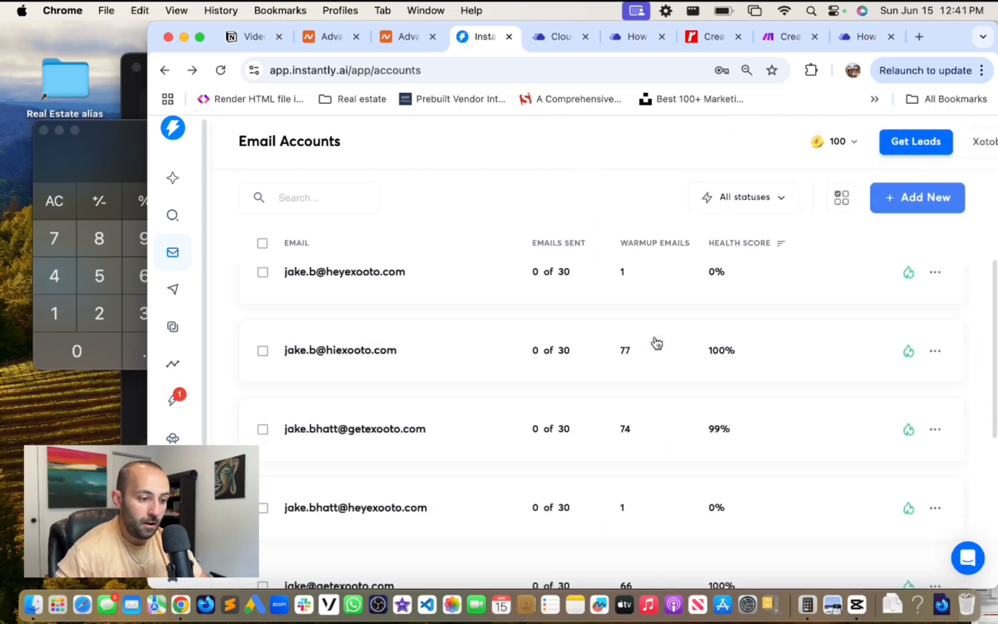
scroll(691, 366, "up", 2)
left_click(637, 359)
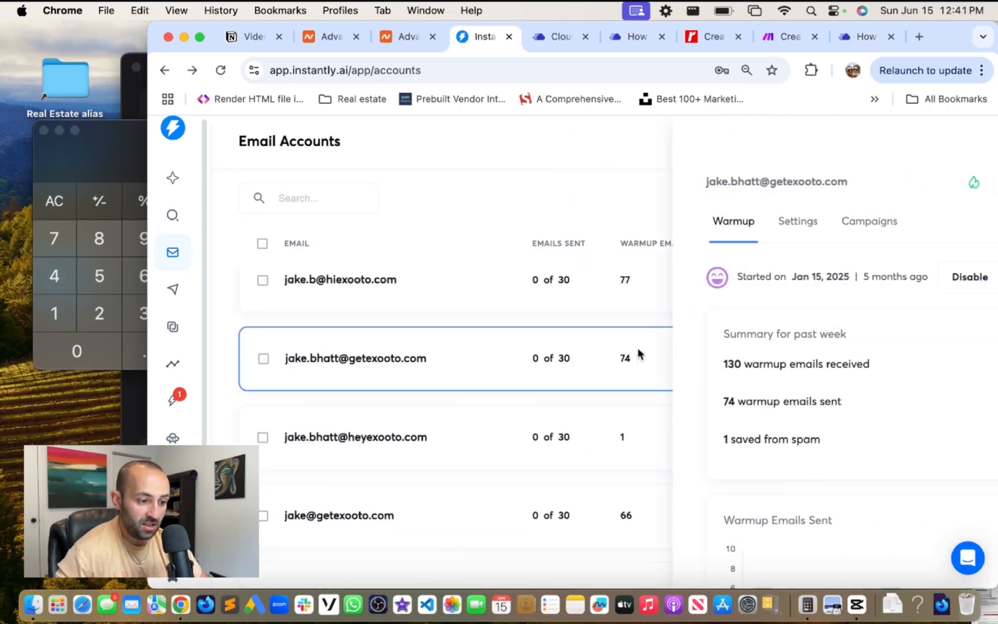
left_click_drag(623, 434, 800, 432)
scroll(699, 399, "down", 2)
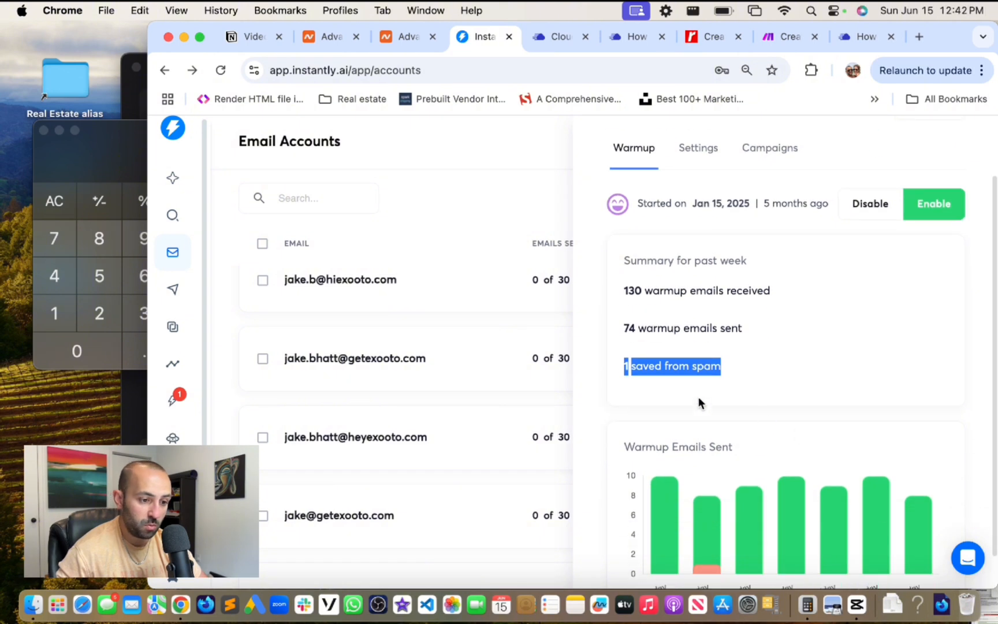
left_click(639, 349)
scroll(751, 364, "down", 1)
mouse_move(717, 536)
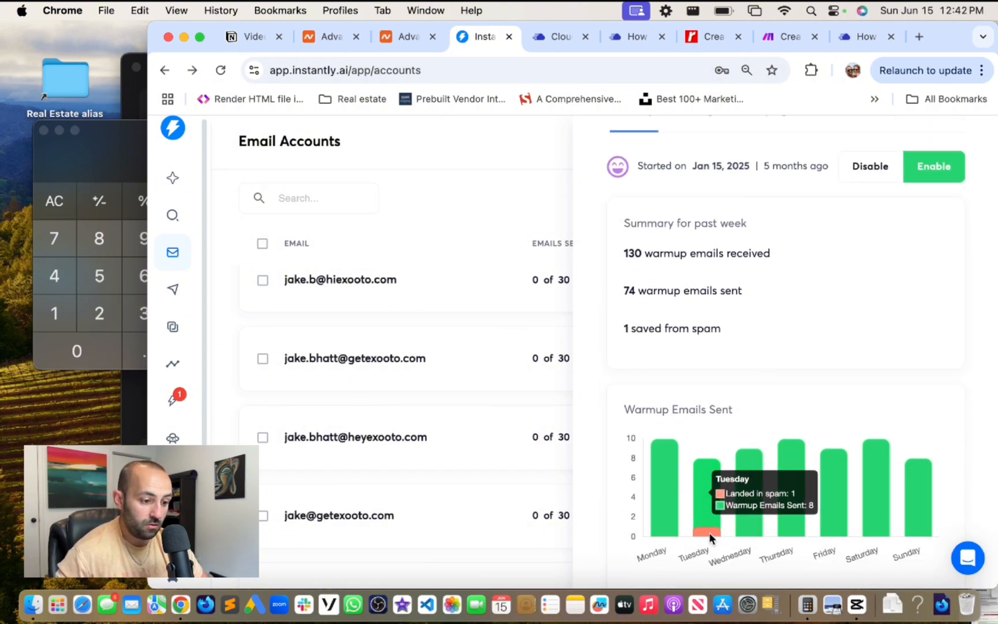
mouse_move(784, 456)
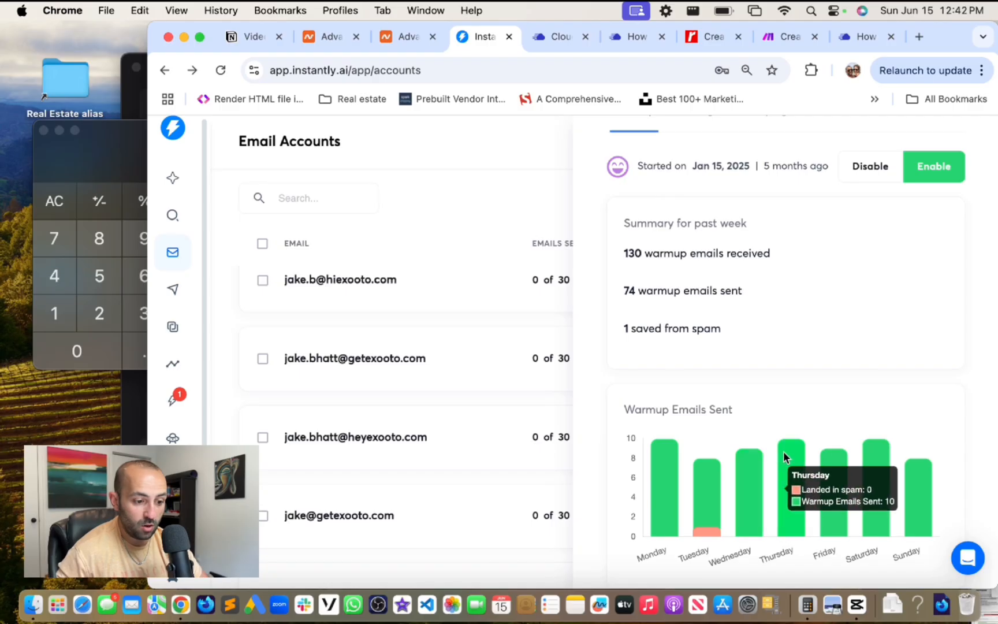
mouse_move(743, 504)
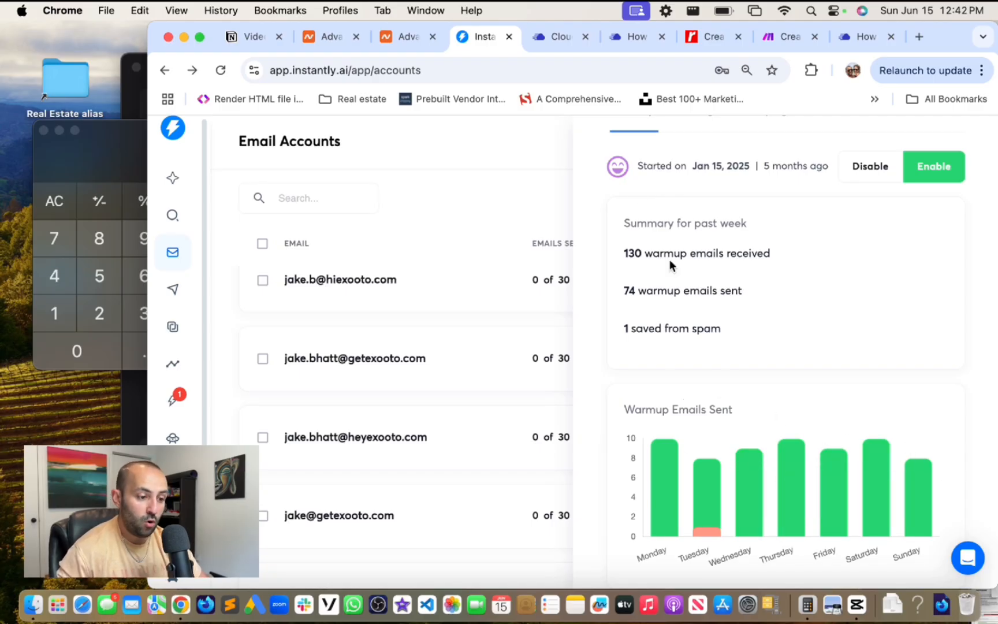
left_click(548, 188)
- Bring up the Notion Video 3 checklist's Instantly warm-up section
scroll(791, 381, "down", 5)
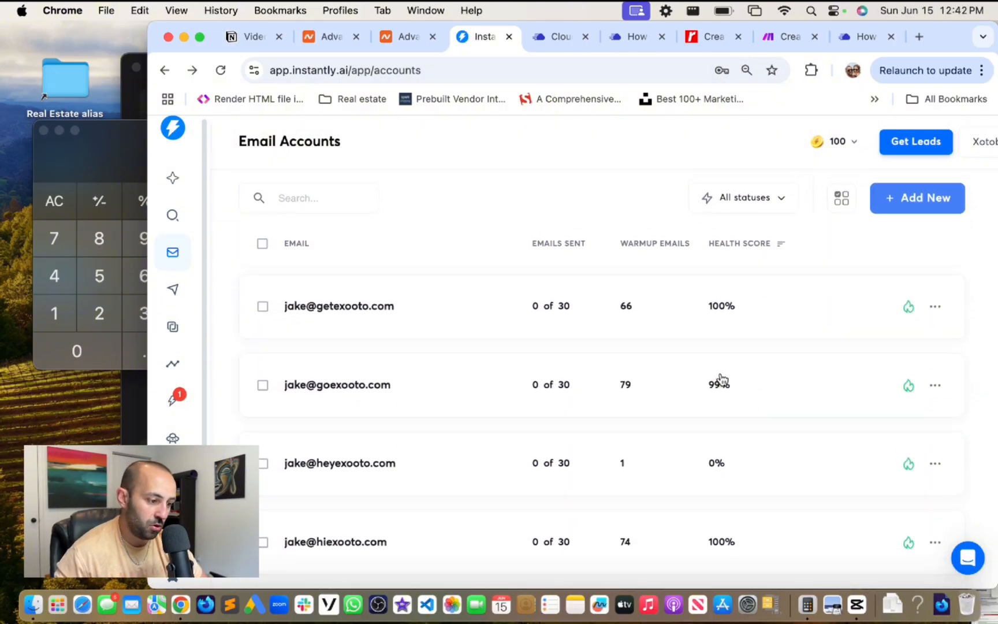
scroll(723, 381, "up", 10)
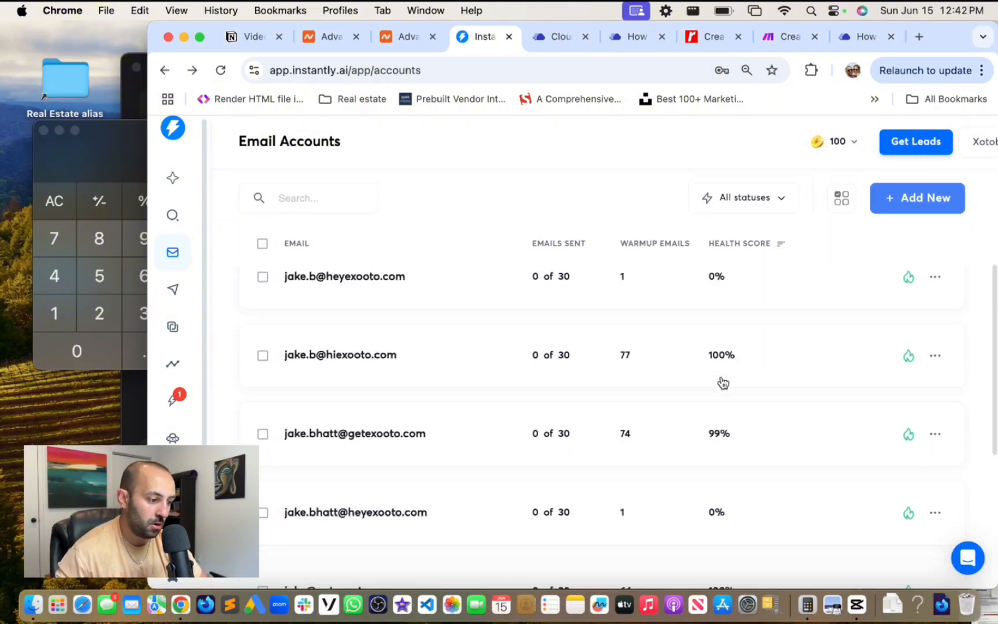
left_click(232, 32)
scroll(598, 298, "down", 2)
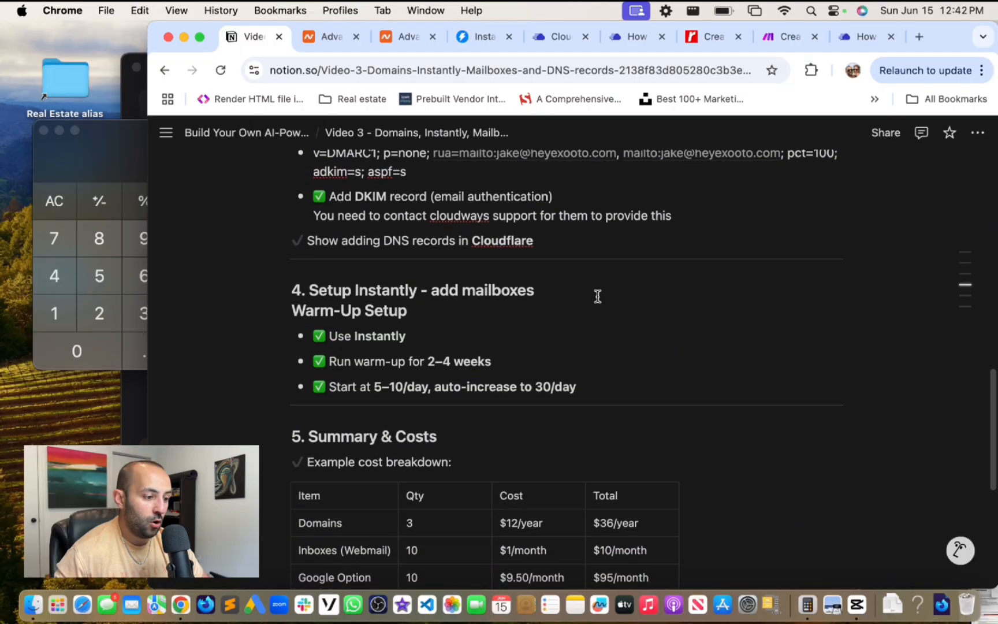
- Replace '2–4 weeks' with '20 days' in the checklist's 'Run warm-up for' bullet
scroll(598, 296, "down", 2)
left_click_drag(428, 310, 451, 315)
left_click_drag(528, 317, 428, 313)
type("20 d")
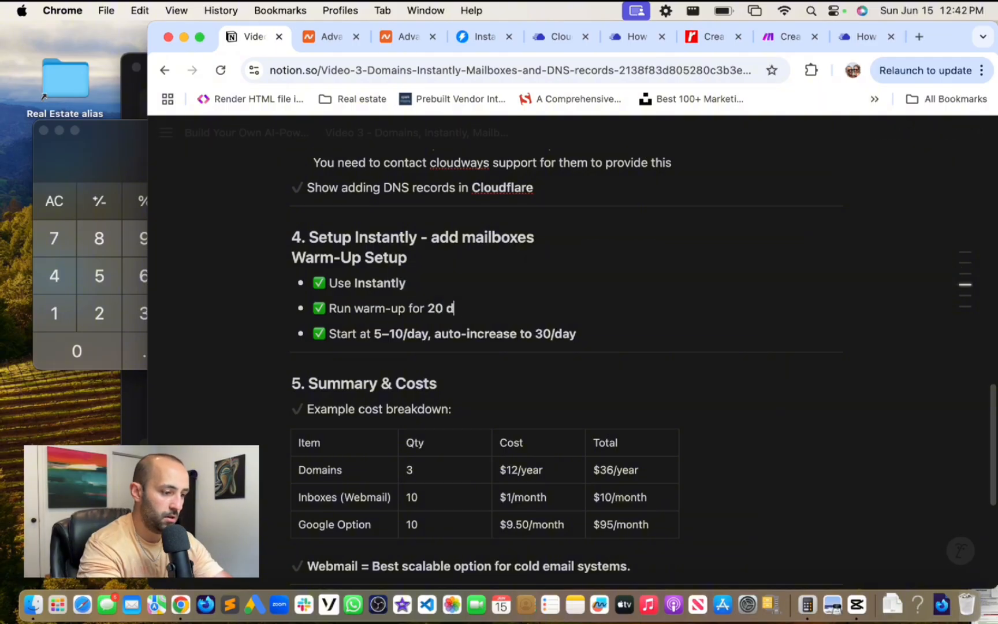
type("ays")
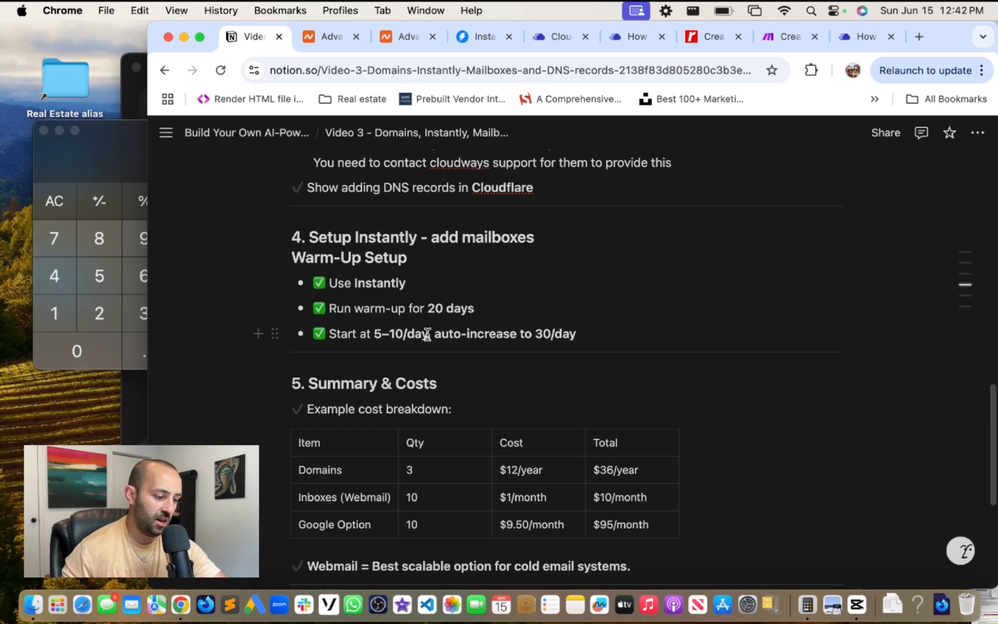
left_click(381, 333)
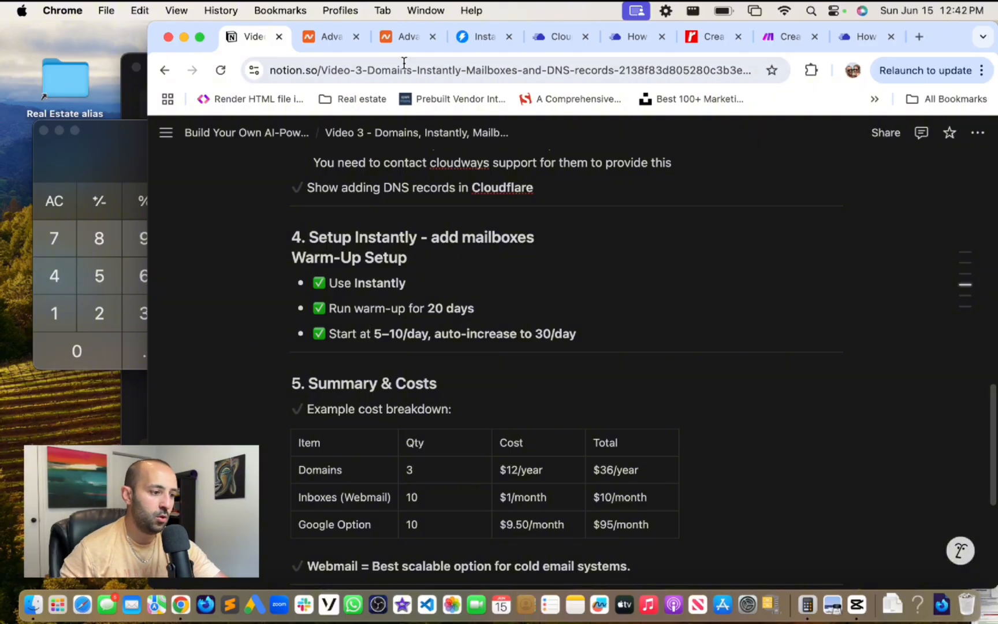
right_click(471, 36)
- Return to Instantly and open the Agency Lead Gen campaign from the Campaigns list
left_click(467, 35)
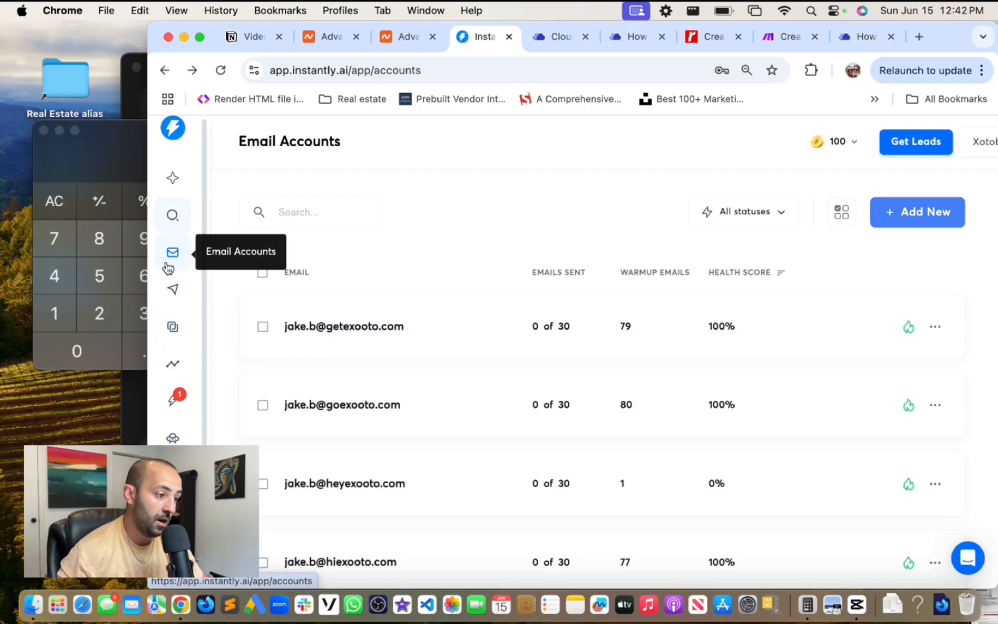
left_click(179, 292)
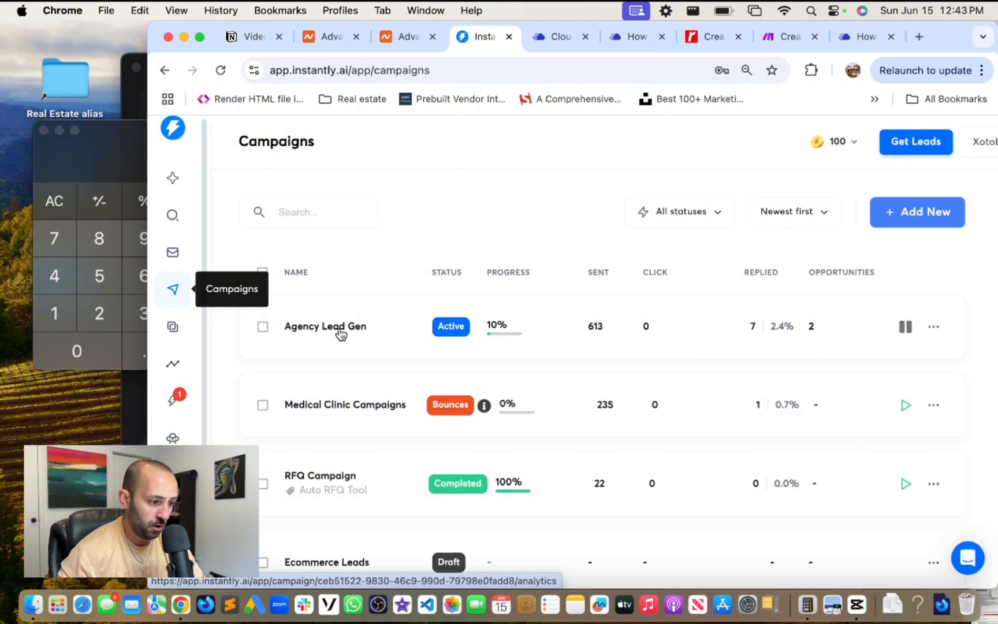
left_click(935, 327)
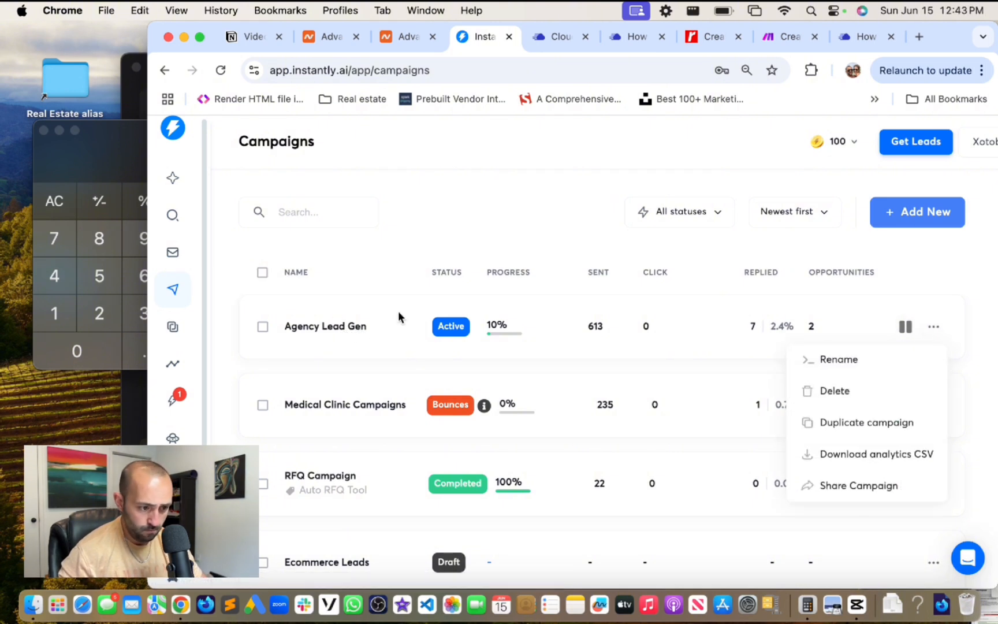
left_click(321, 329)
left_click(323, 331)
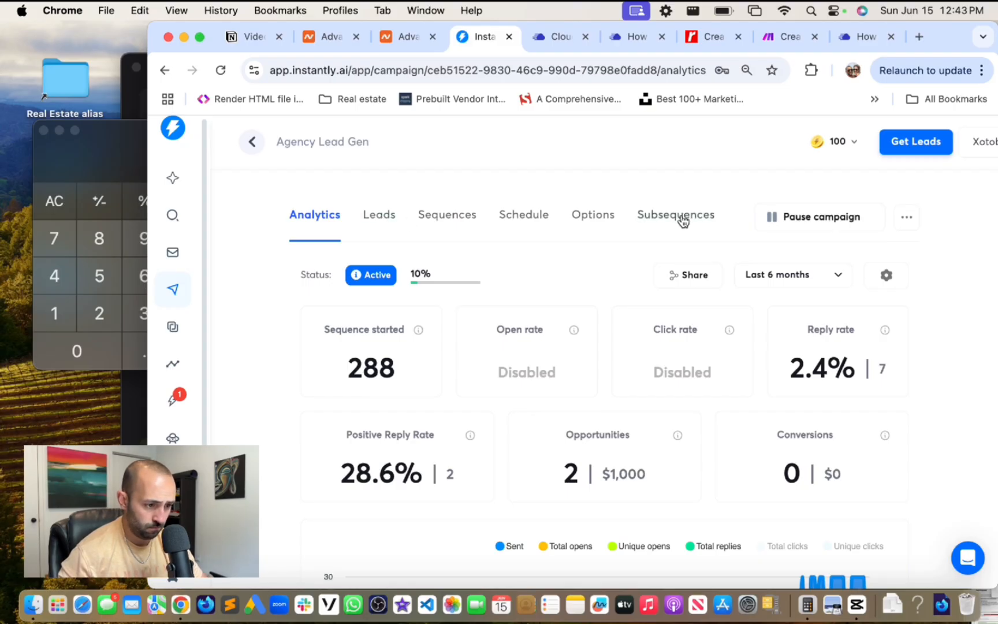
- Look over the Agency Lead Gen analytics, its extra actions and metric display settings
left_click(908, 219)
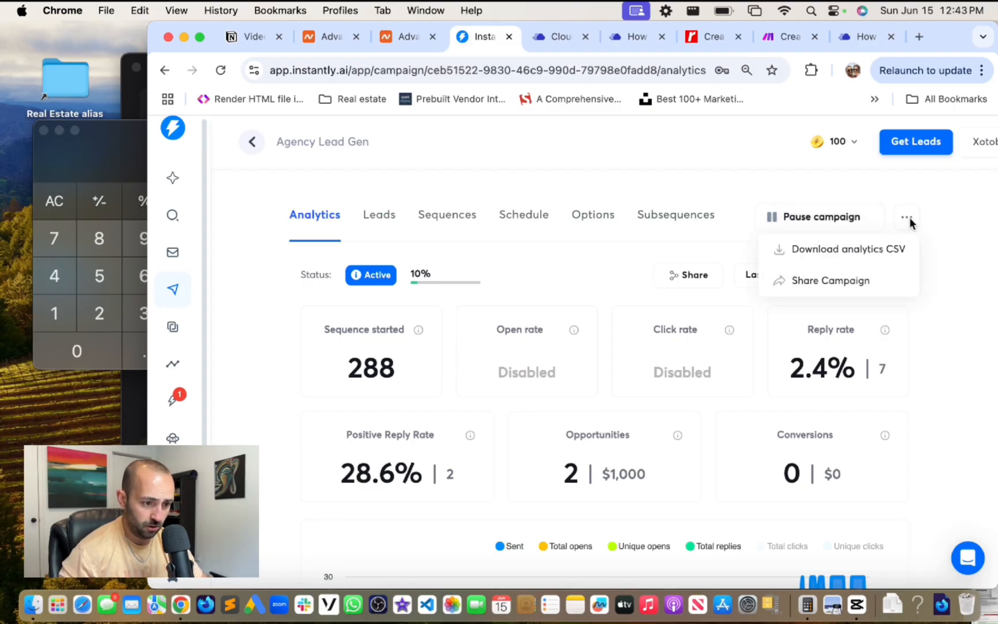
left_click(951, 250)
scroll(925, 242, "down", 3)
scroll(912, 203, "up", 3)
left_click(886, 275)
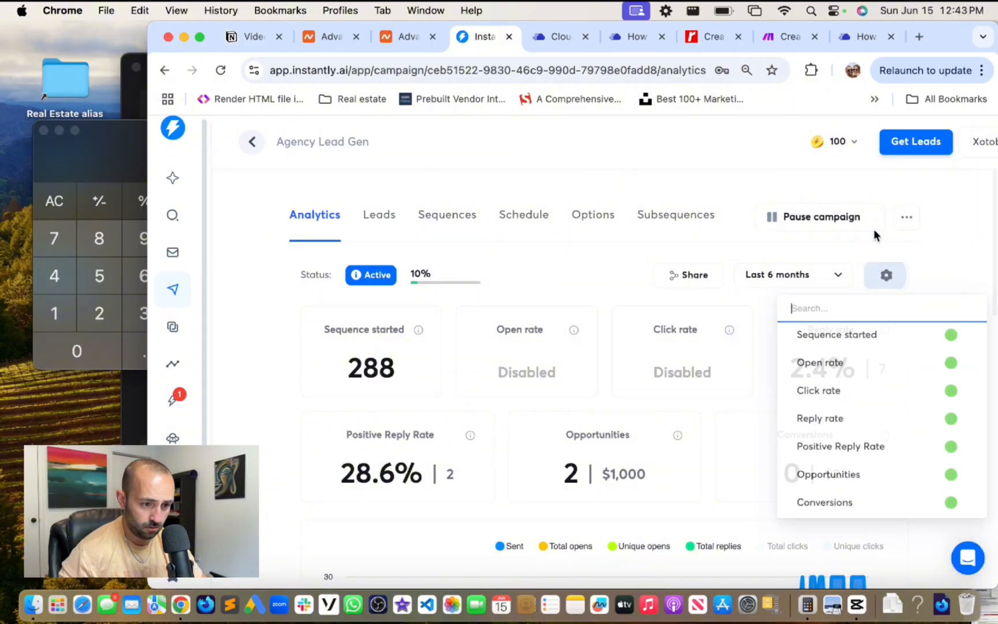
left_click(949, 286)
scroll(888, 319, "down", 1)
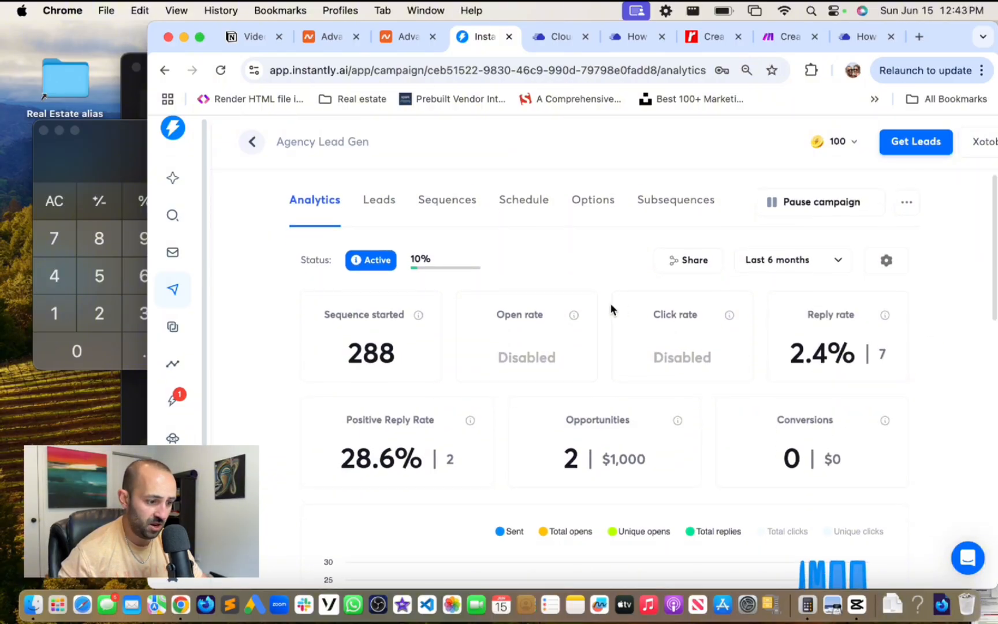
scroll(491, 239, "down", 10)
scroll(491, 245, "down", 5)
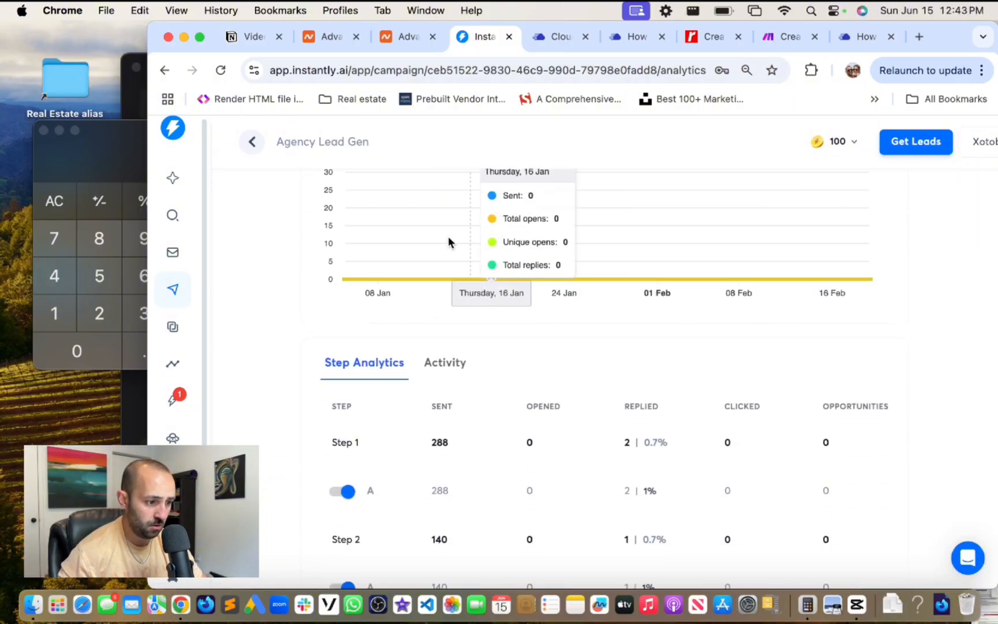
scroll(296, 261, "up", 10)
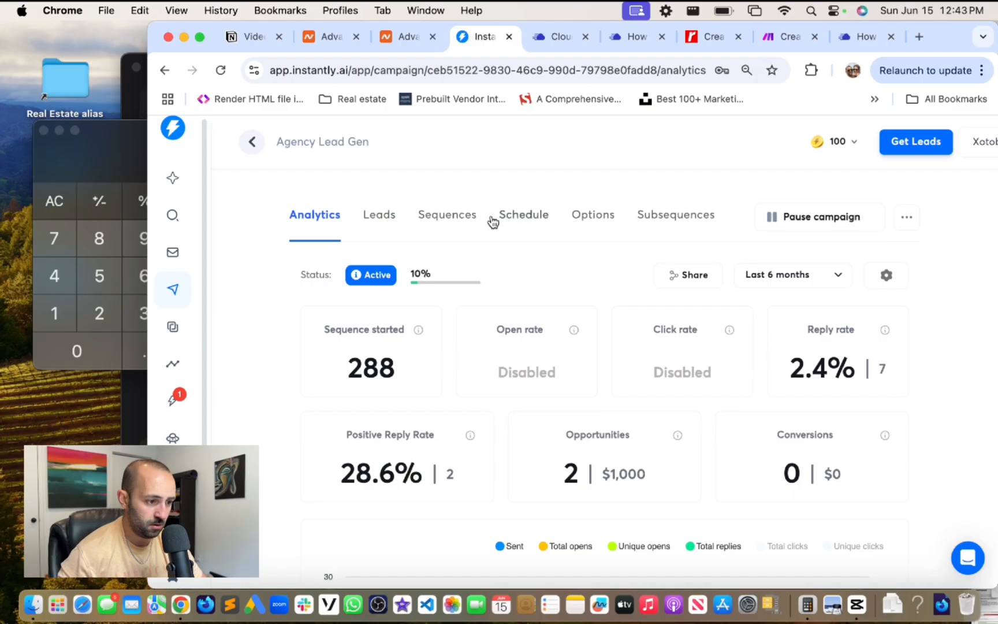
- Review the campaign's sending options down to the daily limit of 30
left_click(599, 223)
scroll(668, 345, "down", 3)
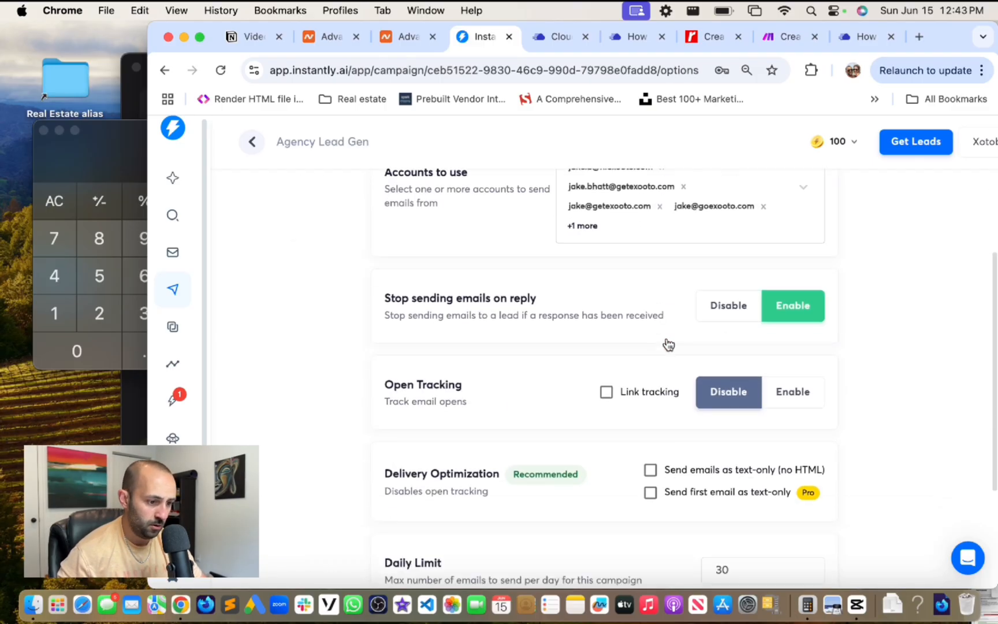
scroll(668, 345, "up", 3)
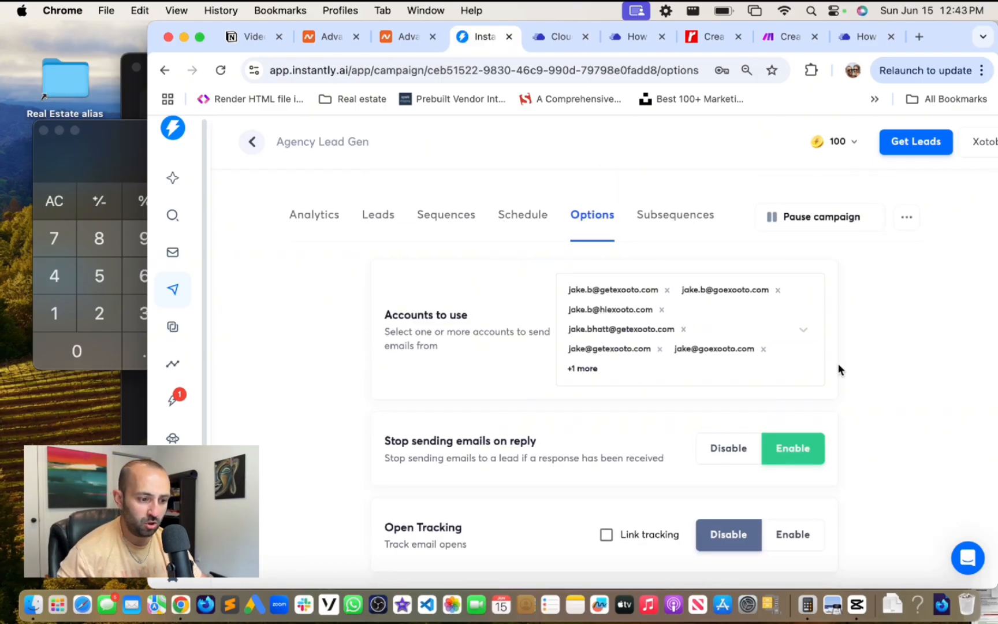
scroll(838, 368, "down", 4)
scroll(774, 242, "down", 1)
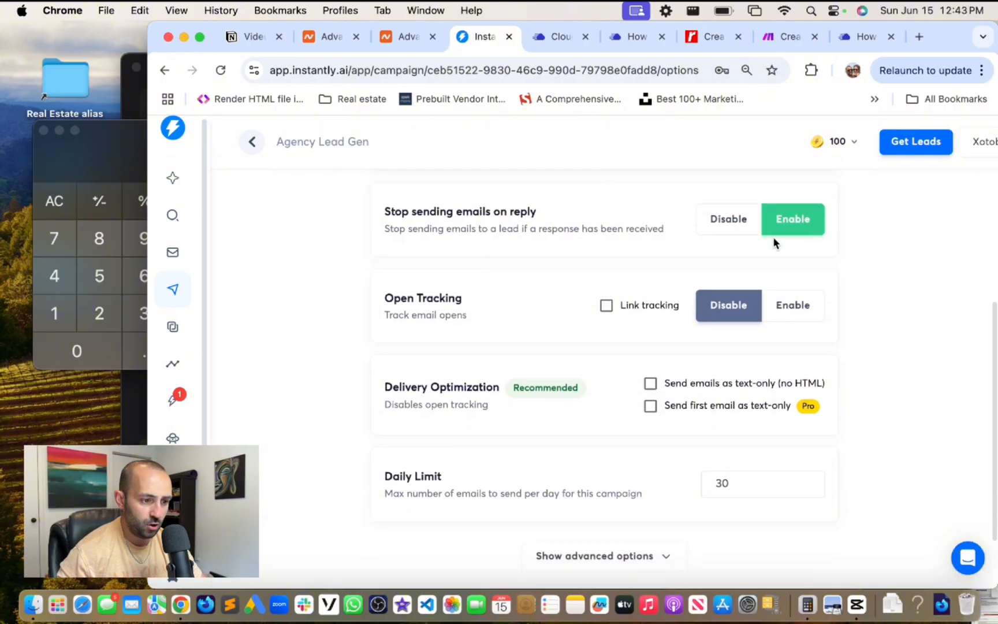
scroll(775, 243, "down", 2)
double_click(747, 403)
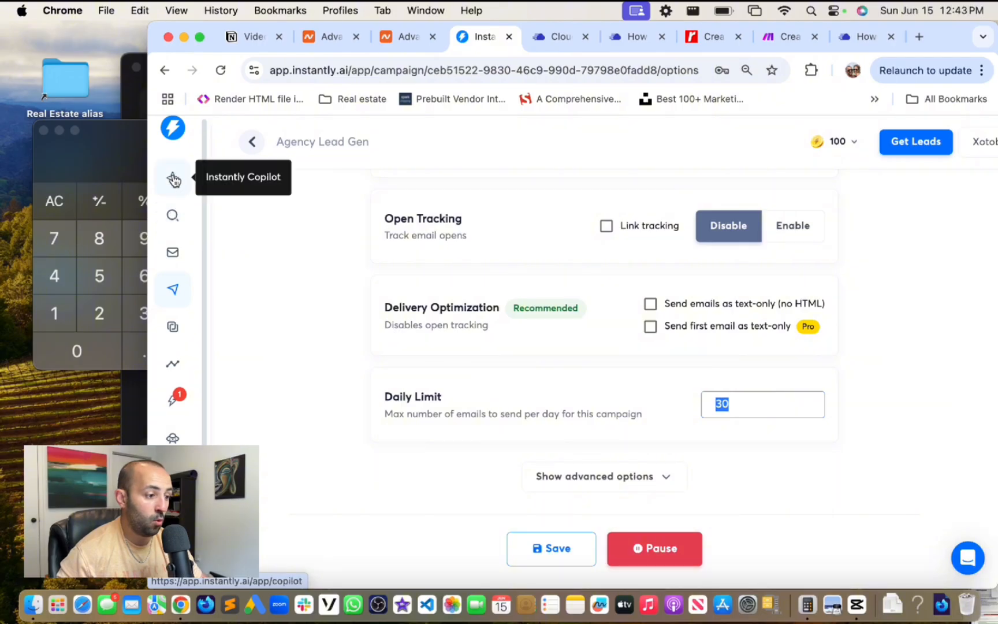
- Scroll through the Email Accounts list checking getexooto.com, hiexooto.com and heyexooto.com warmup figures
left_click(177, 265)
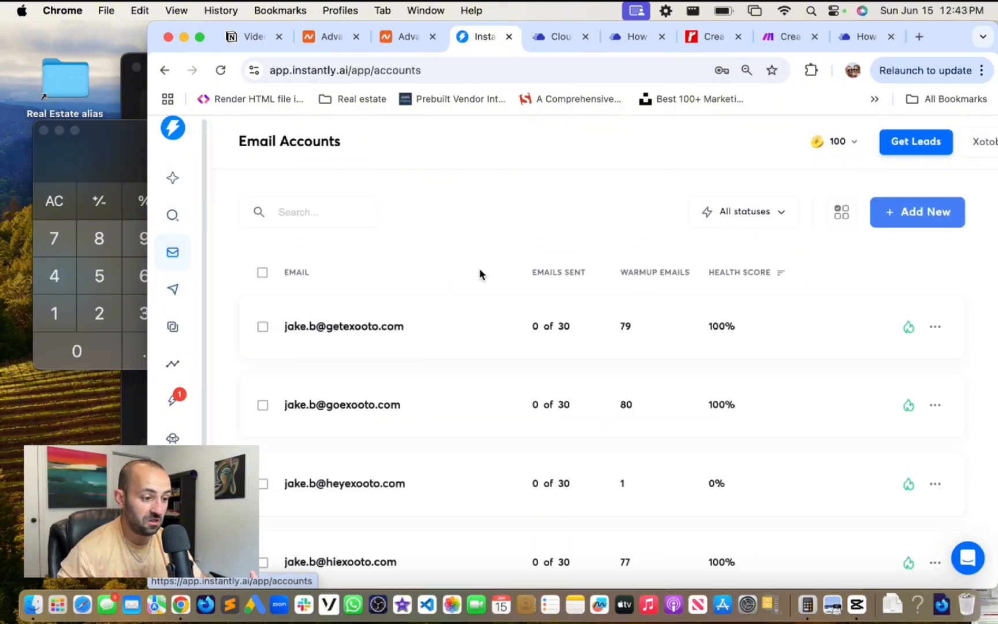
scroll(720, 312, "down", 1)
scroll(820, 316, "up", 1)
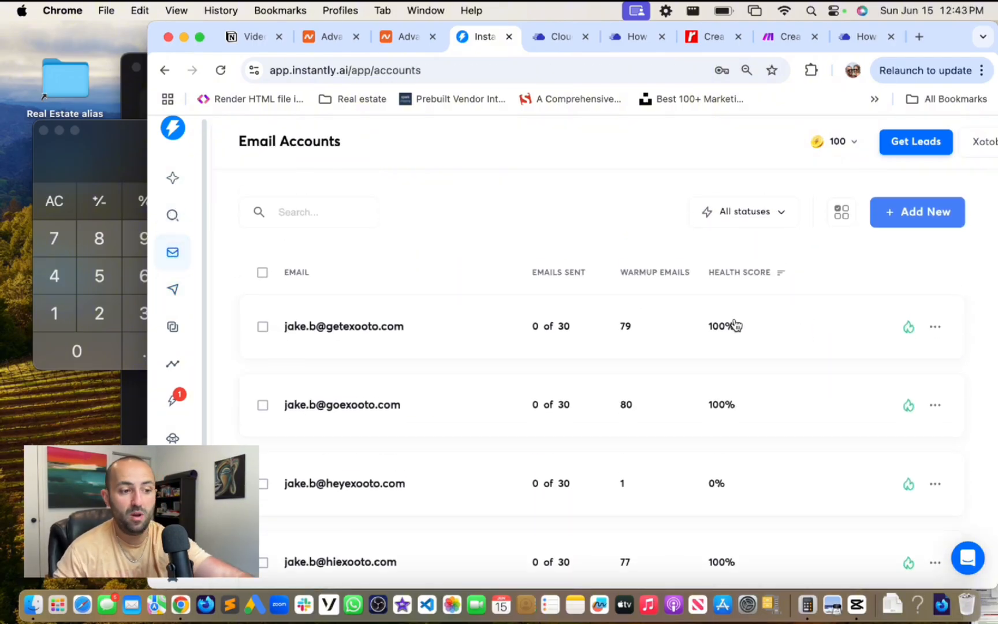
scroll(865, 330, "down", 1)
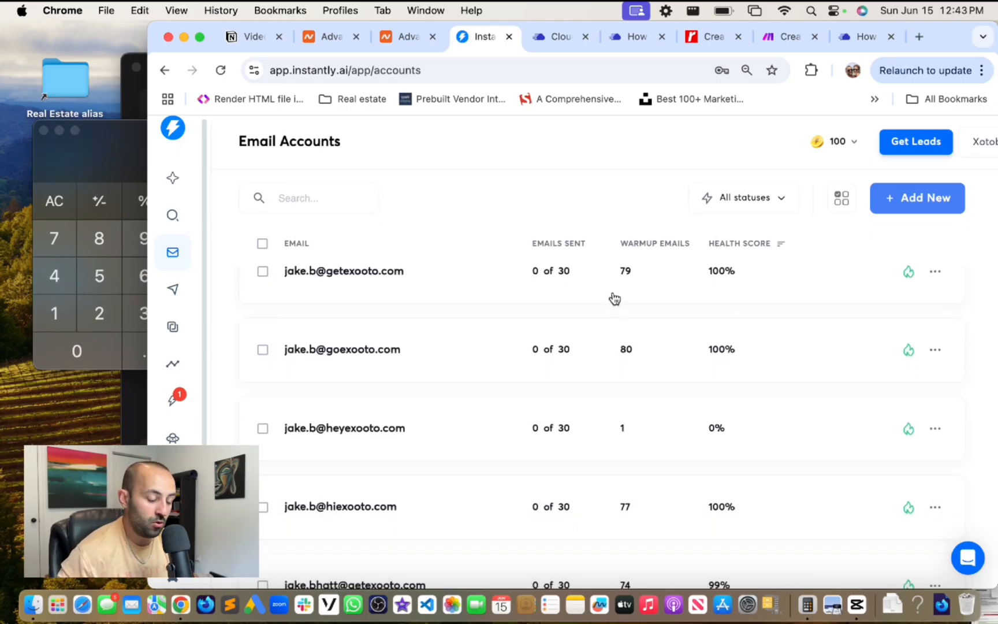
scroll(635, 300, "down", 1)
scroll(754, 353, "up", 3)
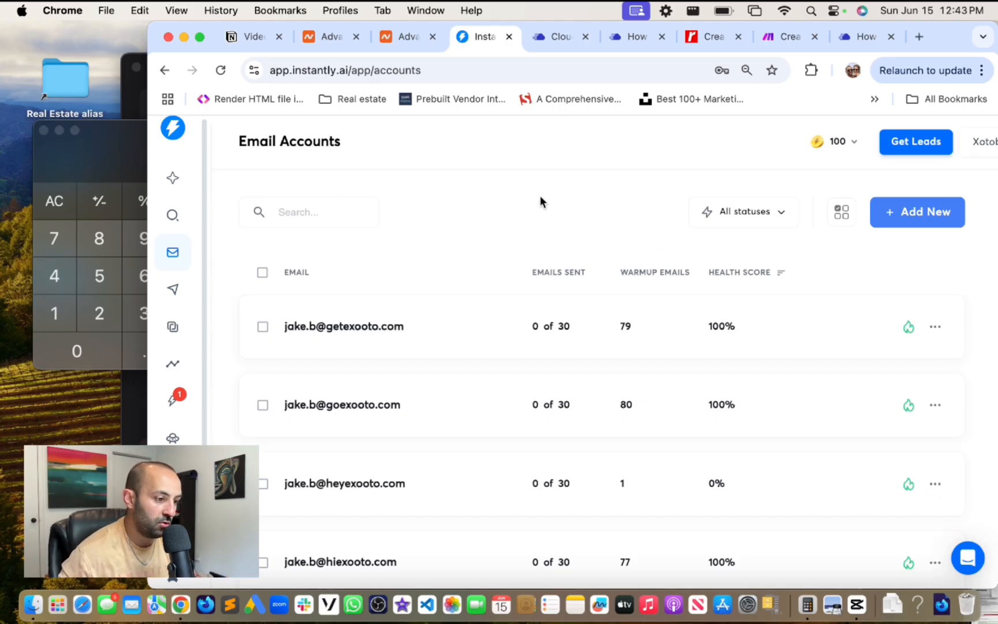
- Move from the Namecheap DNS tabs to Notion's Video 3 checklist and read from Domain Setup onward
left_click(416, 36)
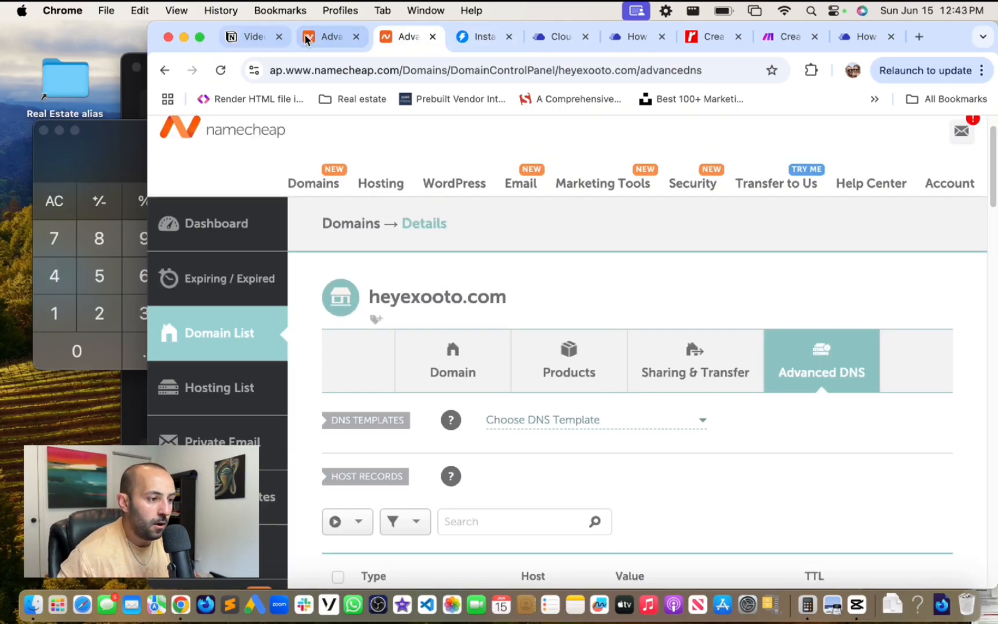
left_click(328, 39)
left_click(233, 36)
scroll(520, 347, "down", 5)
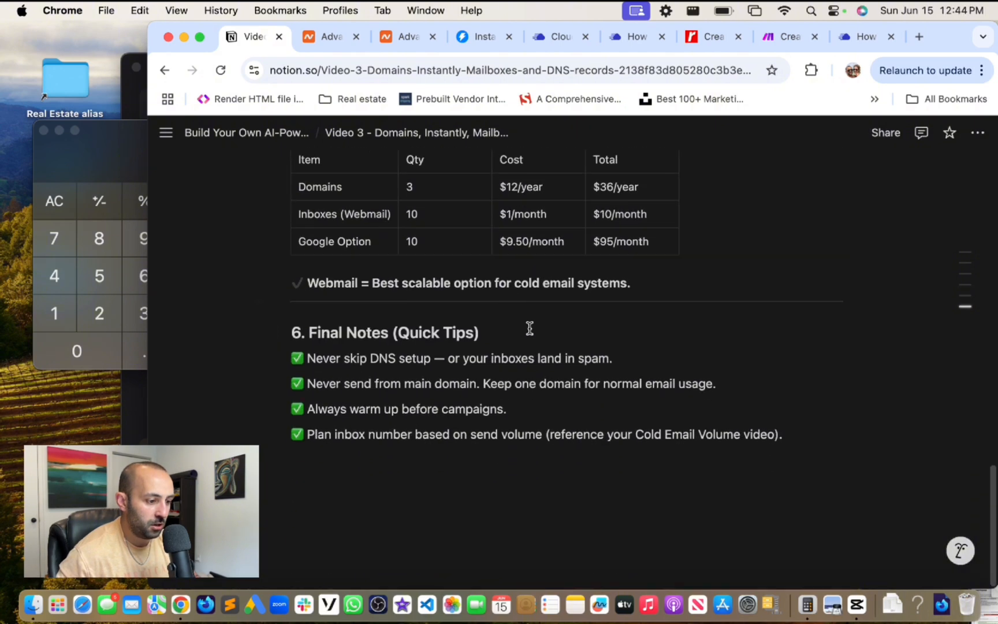
scroll(533, 326, "up", 20)
scroll(538, 317, "down", 3)
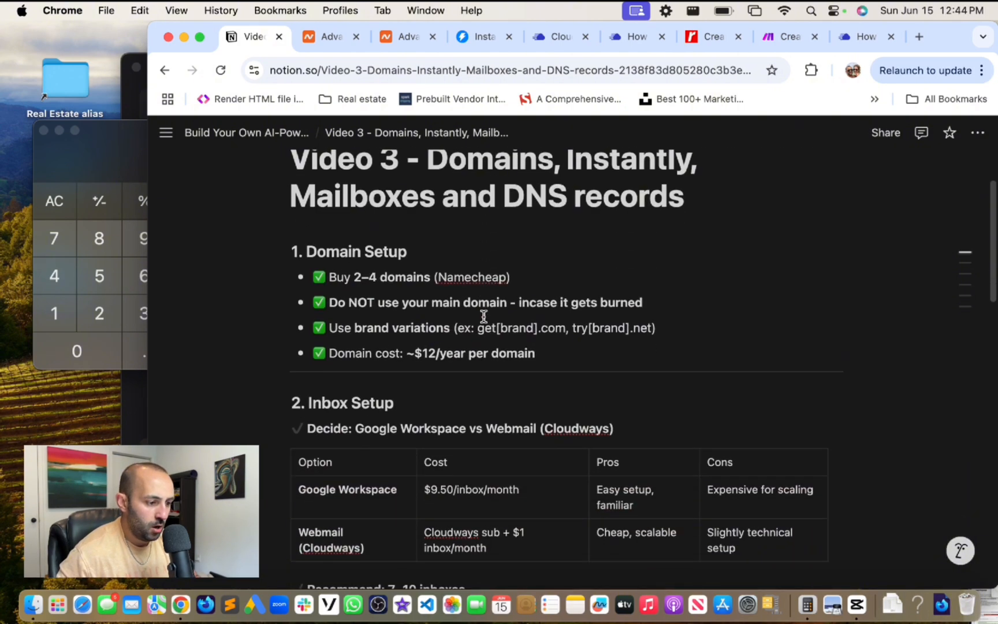
scroll(481, 318, "down", 1)
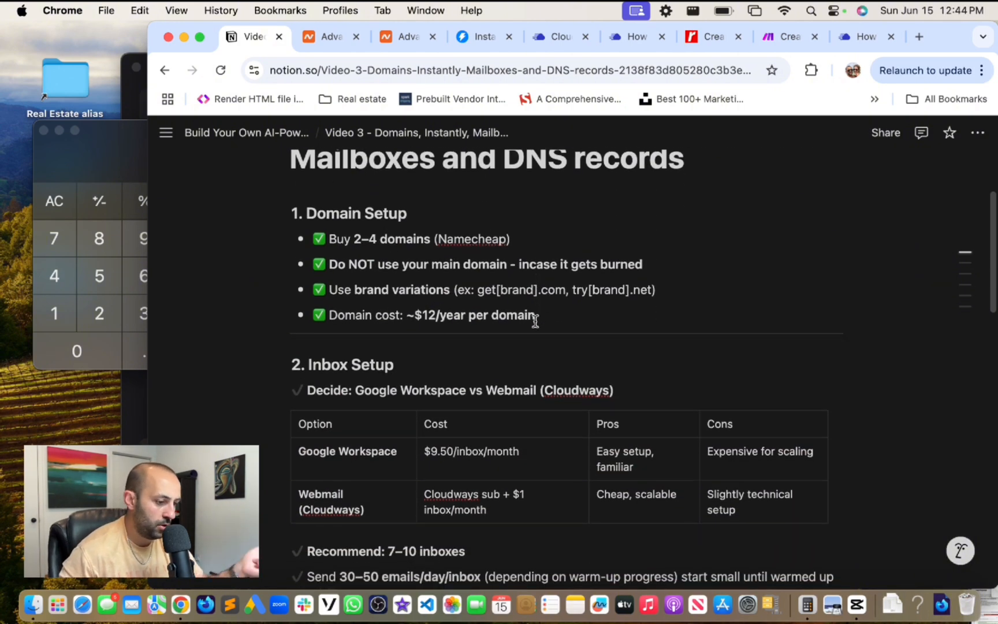
scroll(533, 321, "down", 2)
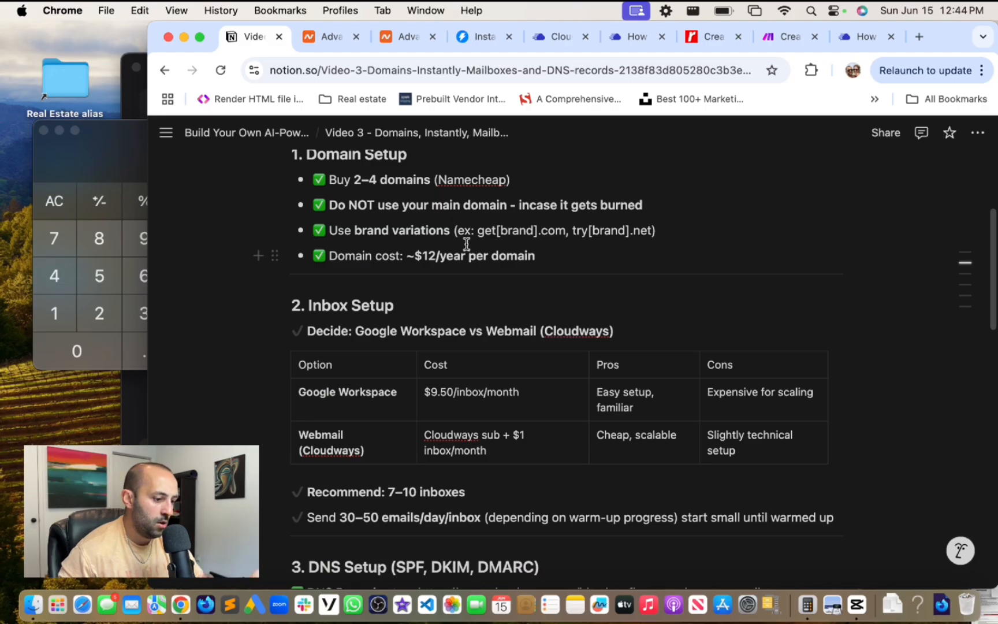
scroll(468, 244, "down", 2)
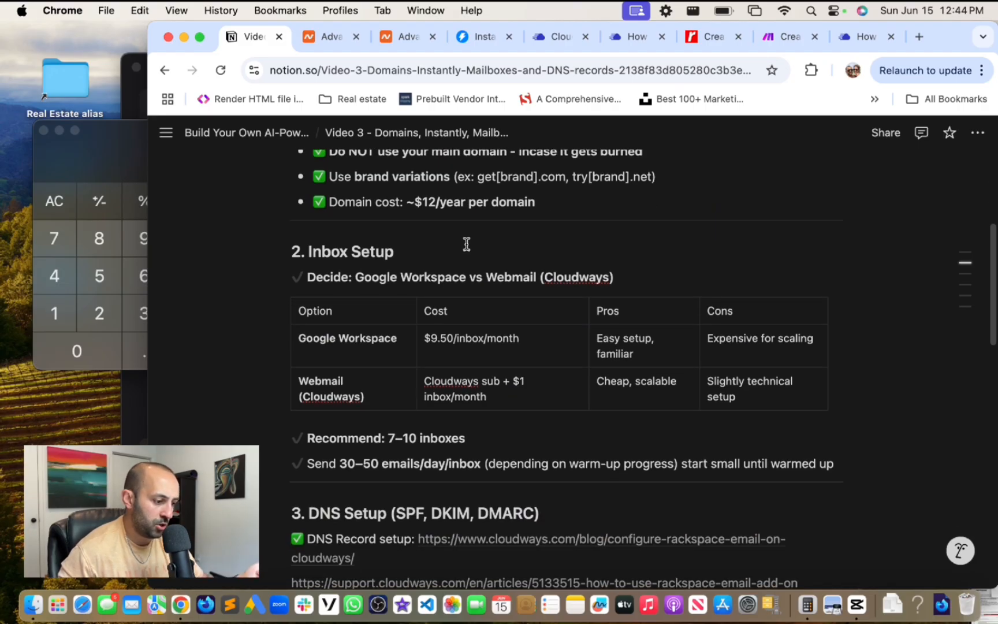
scroll(467, 244, "down", 3)
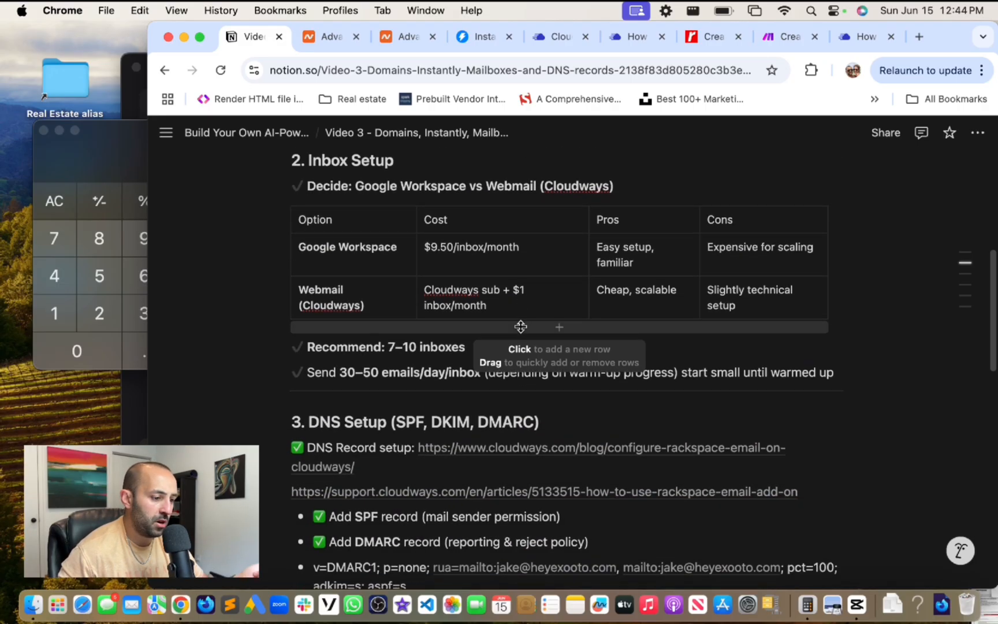
scroll(520, 327, "down", 1)
scroll(520, 327, "down", 3)
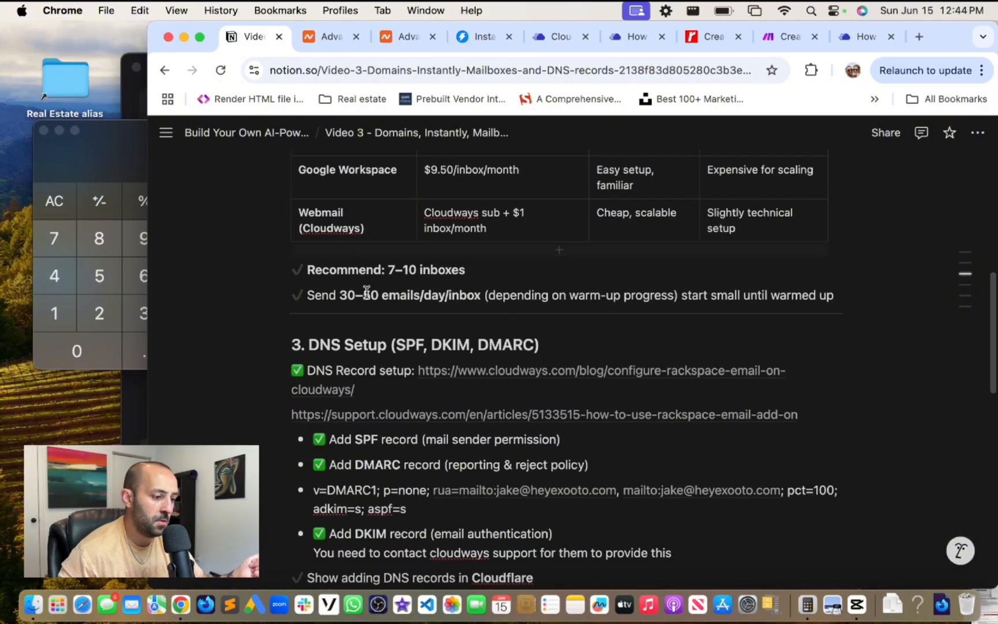
scroll(439, 265, "up", 3)
scroll(553, 285, "down", 5)
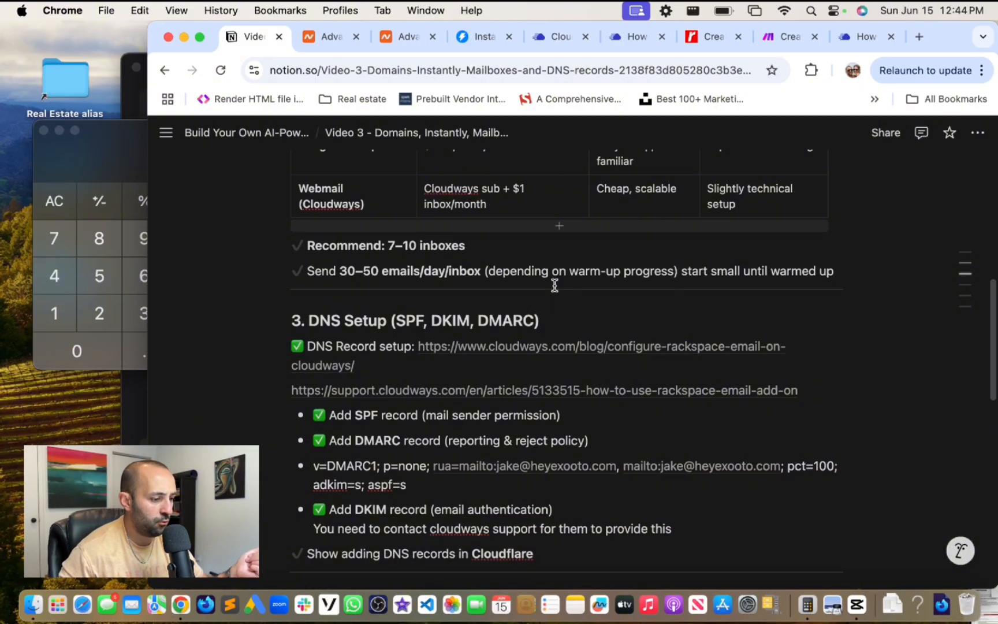
scroll(407, 230, "down", 1)
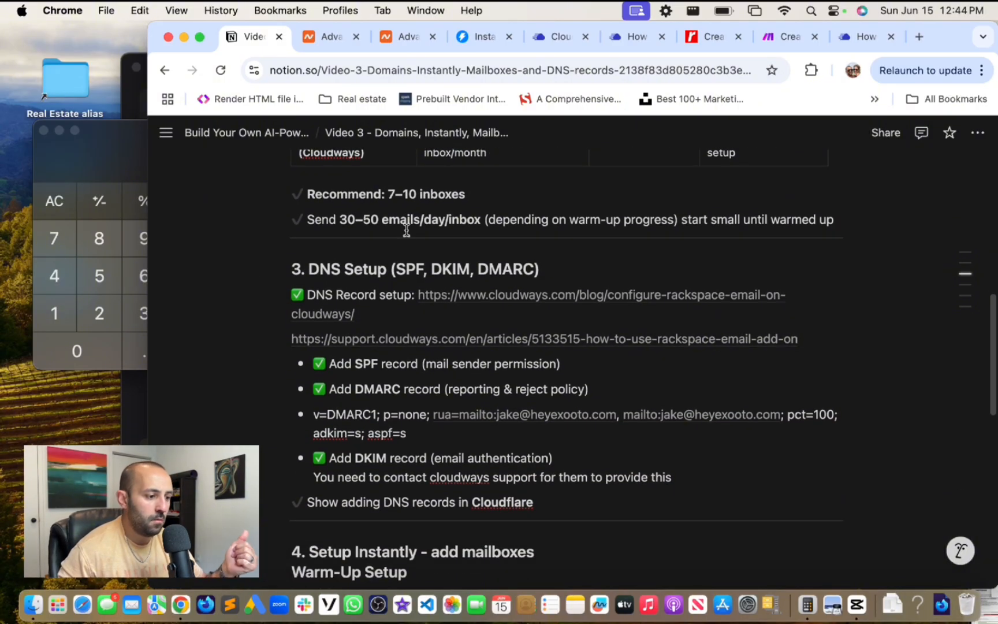
scroll(407, 230, "down", 2)
scroll(375, 225, "up", 3)
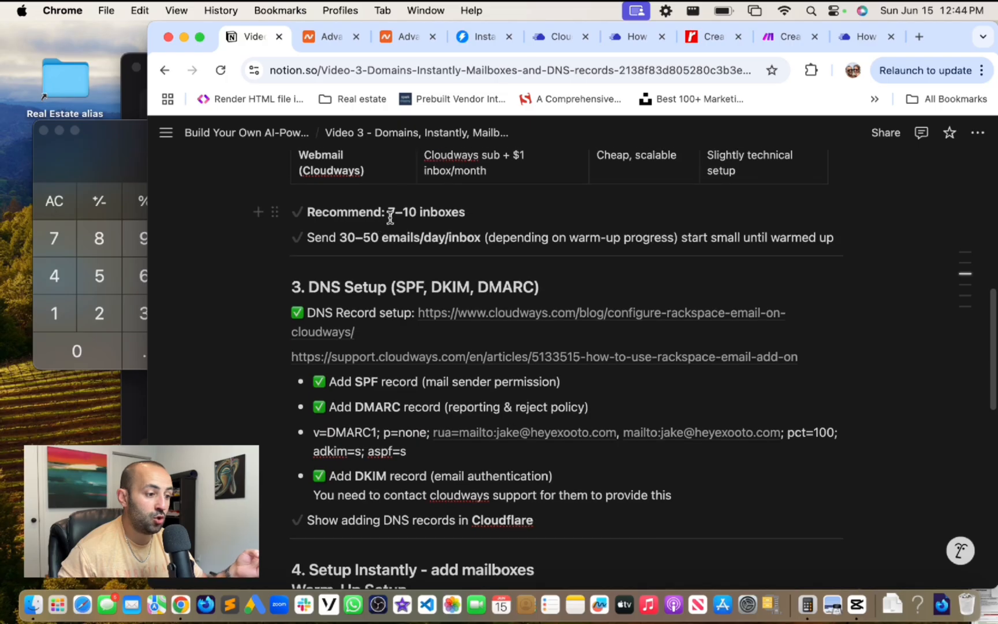
left_click_drag(387, 213, 429, 215)
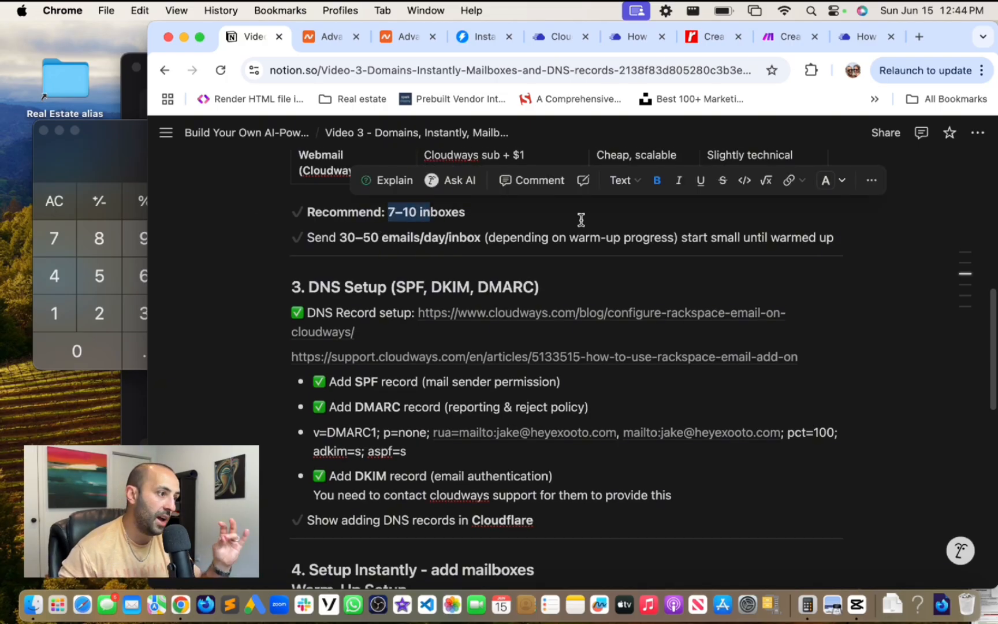
- Read on to Summary & Costs (3 domains $36/year, 10 inboxes $10/month) and Final Notes
scroll(581, 220, "down", 5)
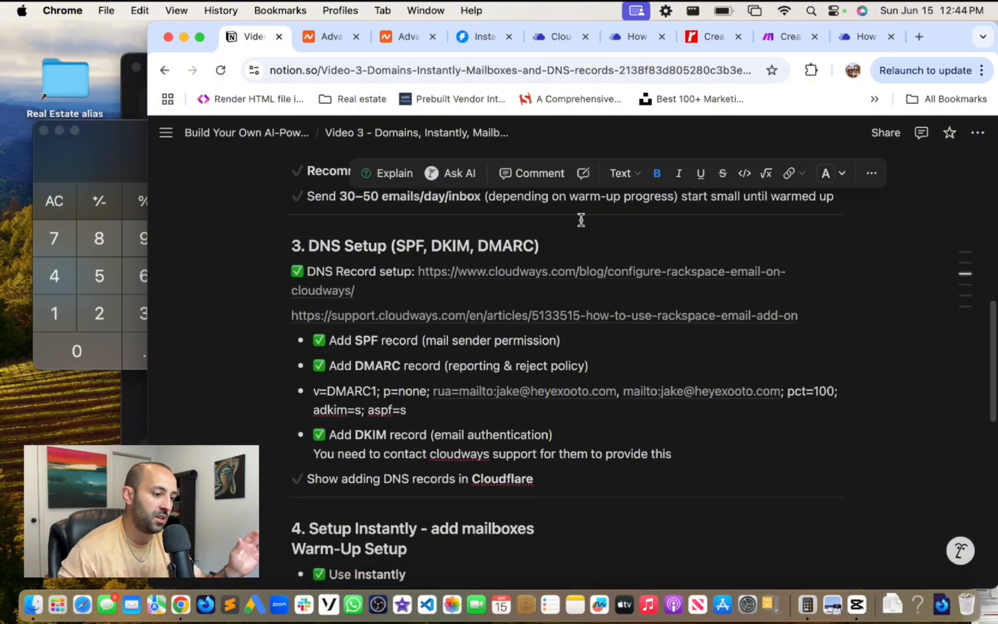
scroll(349, 226, "down", 2)
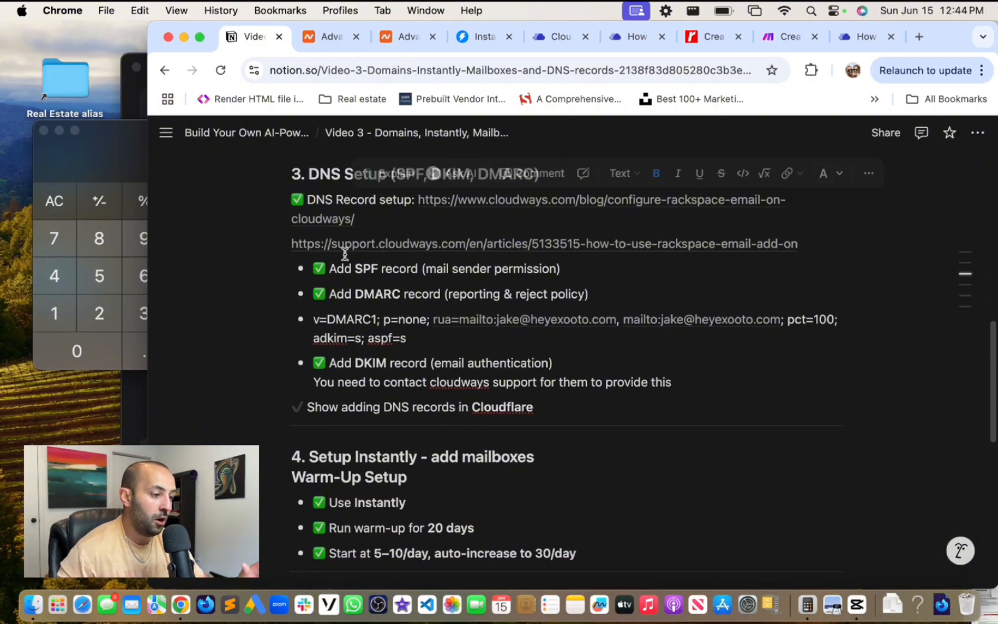
scroll(324, 231, "up", 3)
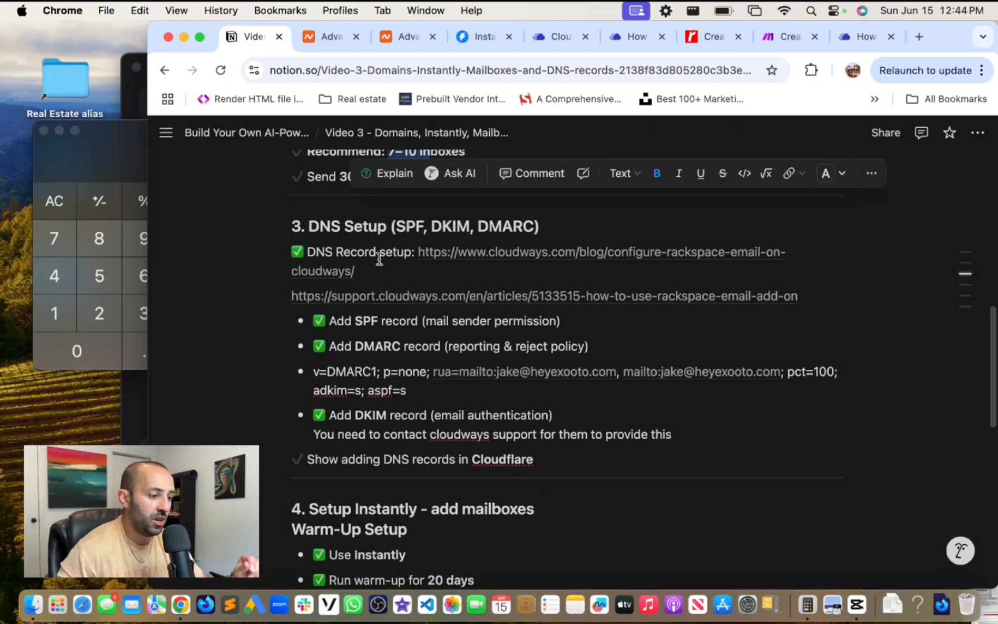
scroll(380, 259, "down", 2)
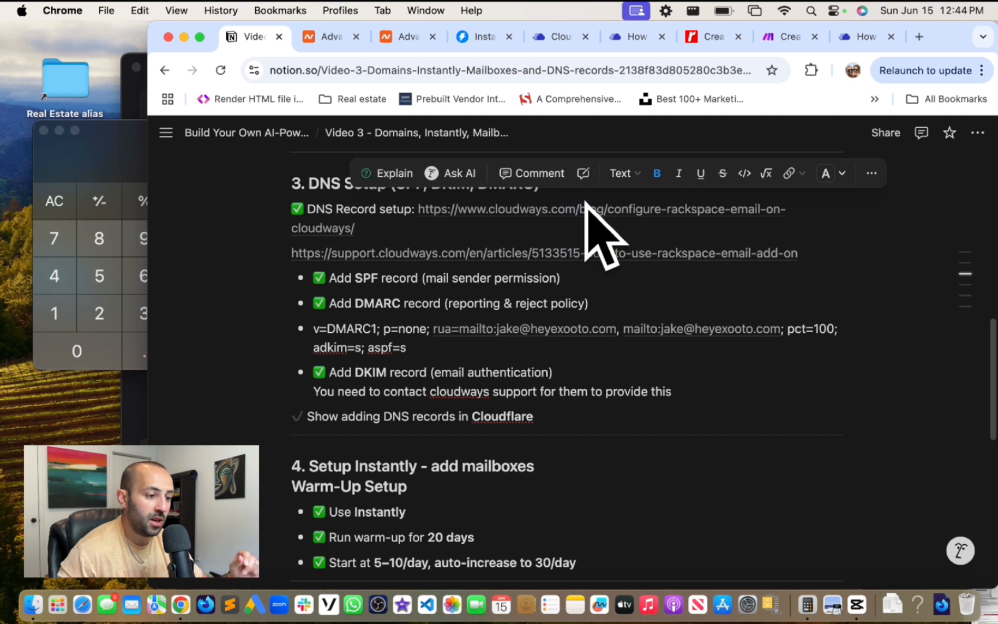
left_click(599, 267)
scroll(600, 268, "down", 1)
scroll(599, 267, "up", 1)
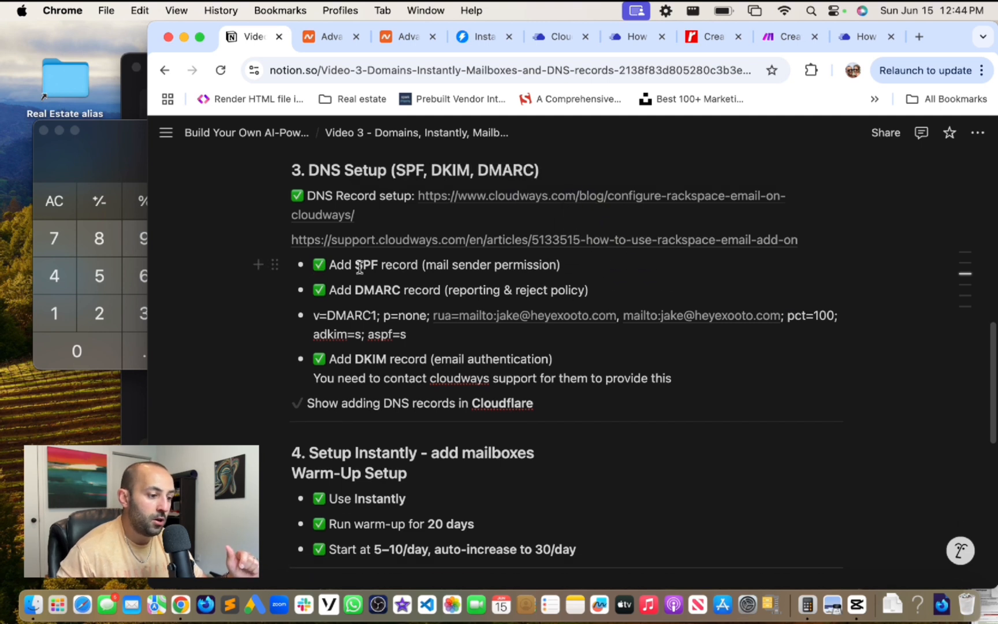
scroll(382, 297, "down", 1)
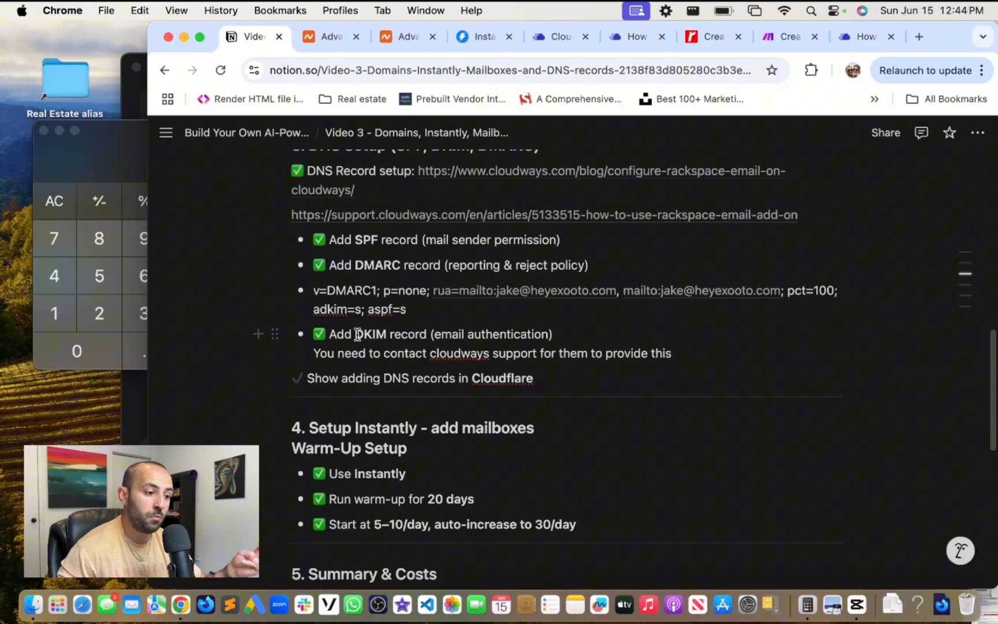
scroll(358, 334, "down", 5)
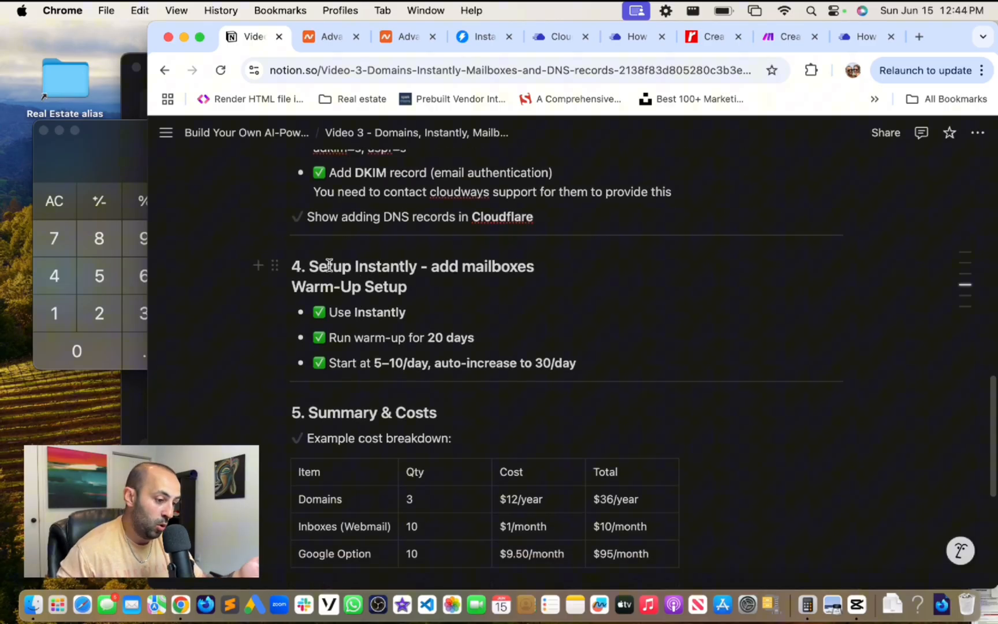
scroll(328, 266, "down", 1)
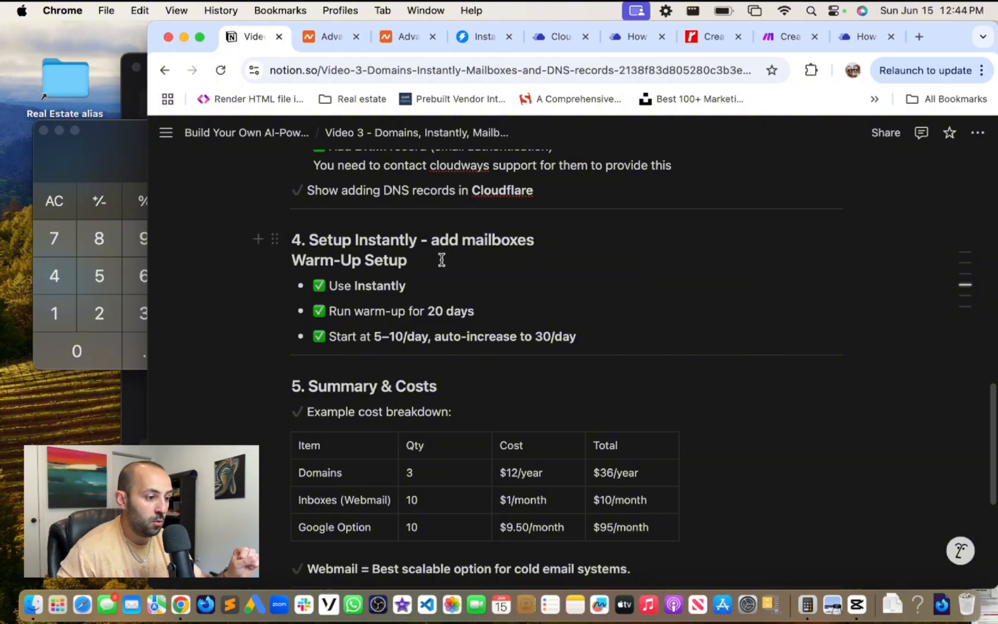
scroll(411, 261, "down", 1)
scroll(411, 262, "down", 3)
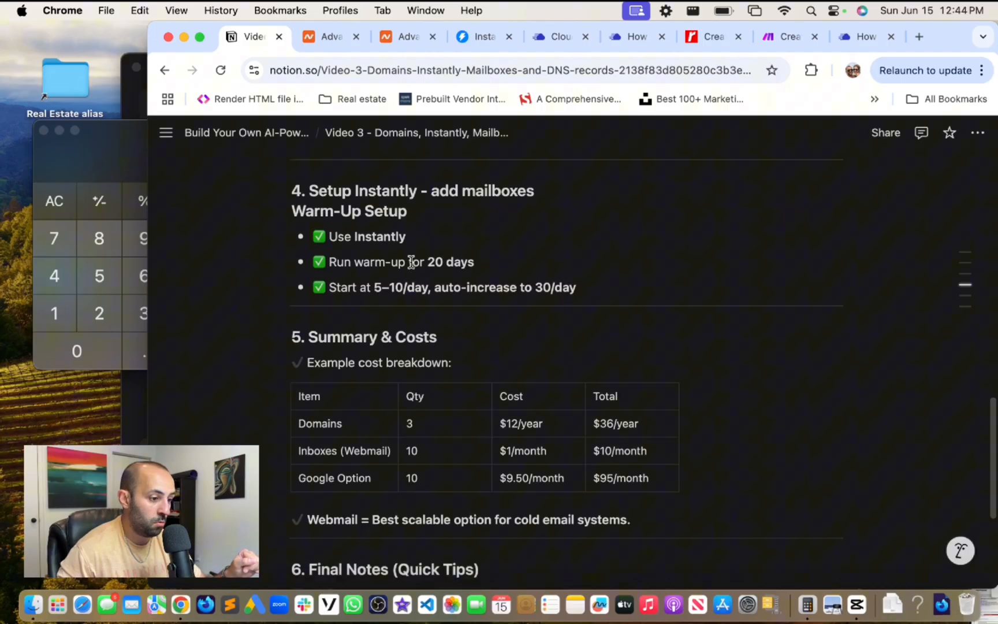
scroll(365, 267, "down", 2)
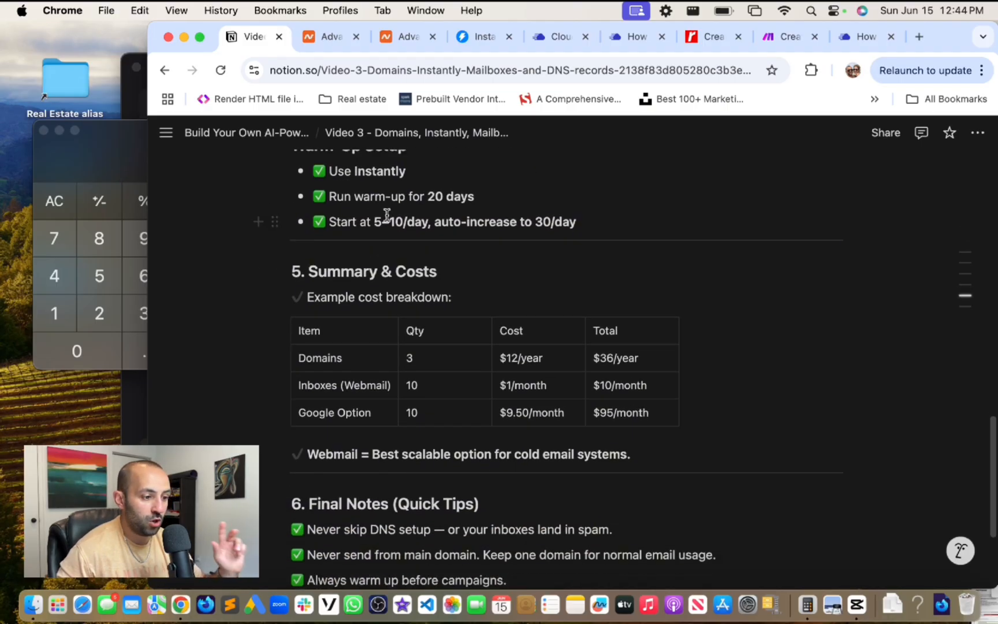
scroll(412, 215, "down", 2)
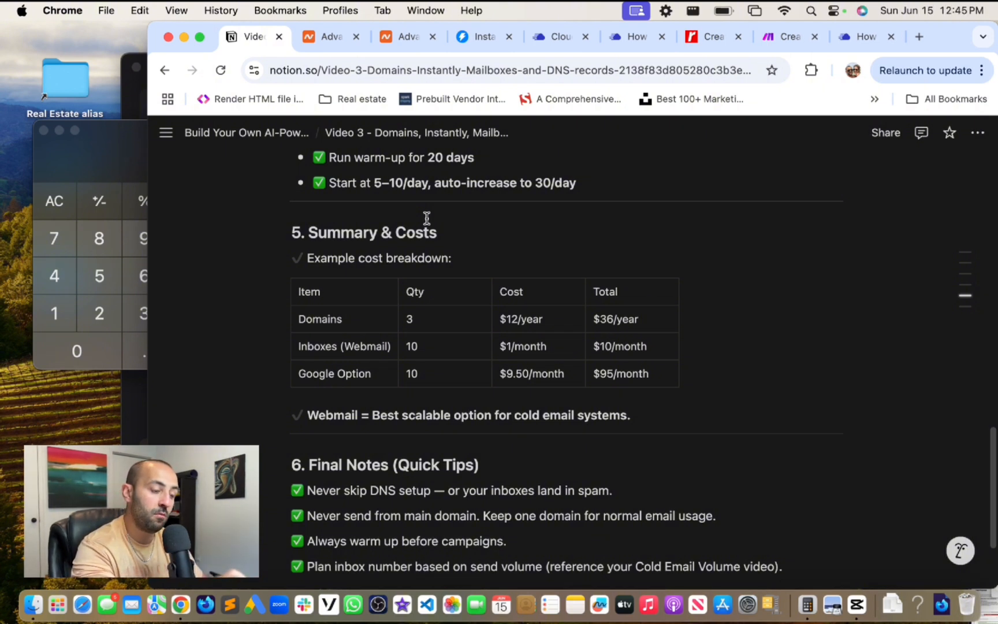
scroll(544, 259, "down", 2)
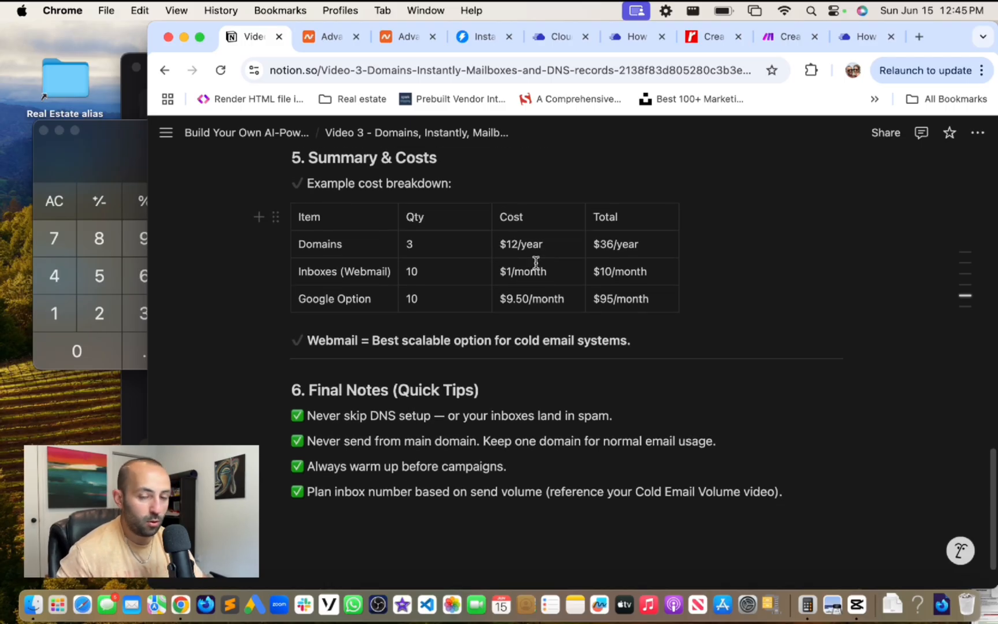
scroll(535, 263, "down", 1)
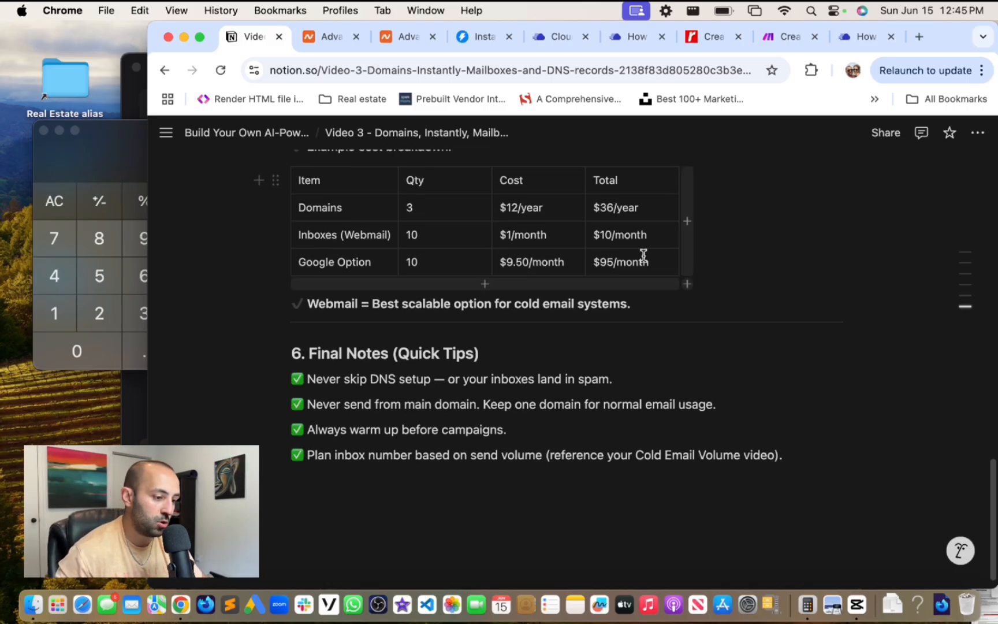